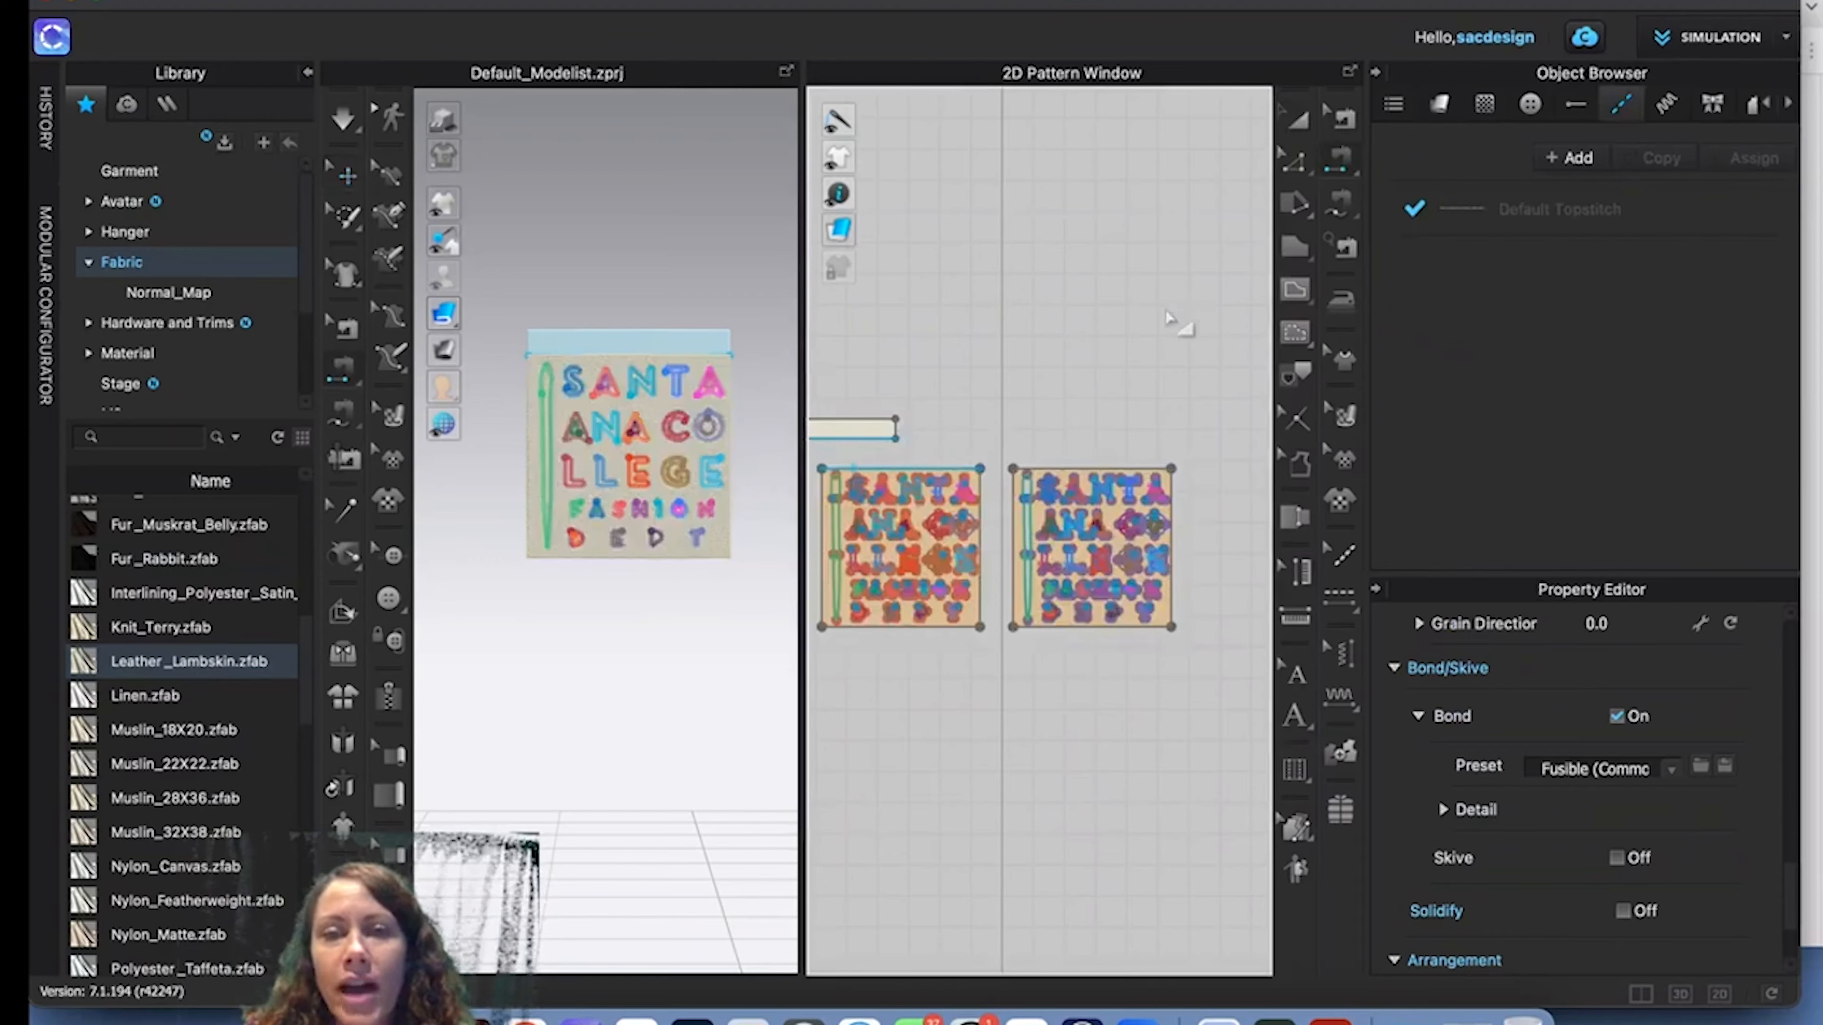
Sew the matching outer edges of the two square lettered pattern pieces together around the perimeter.
left_click(820, 507)
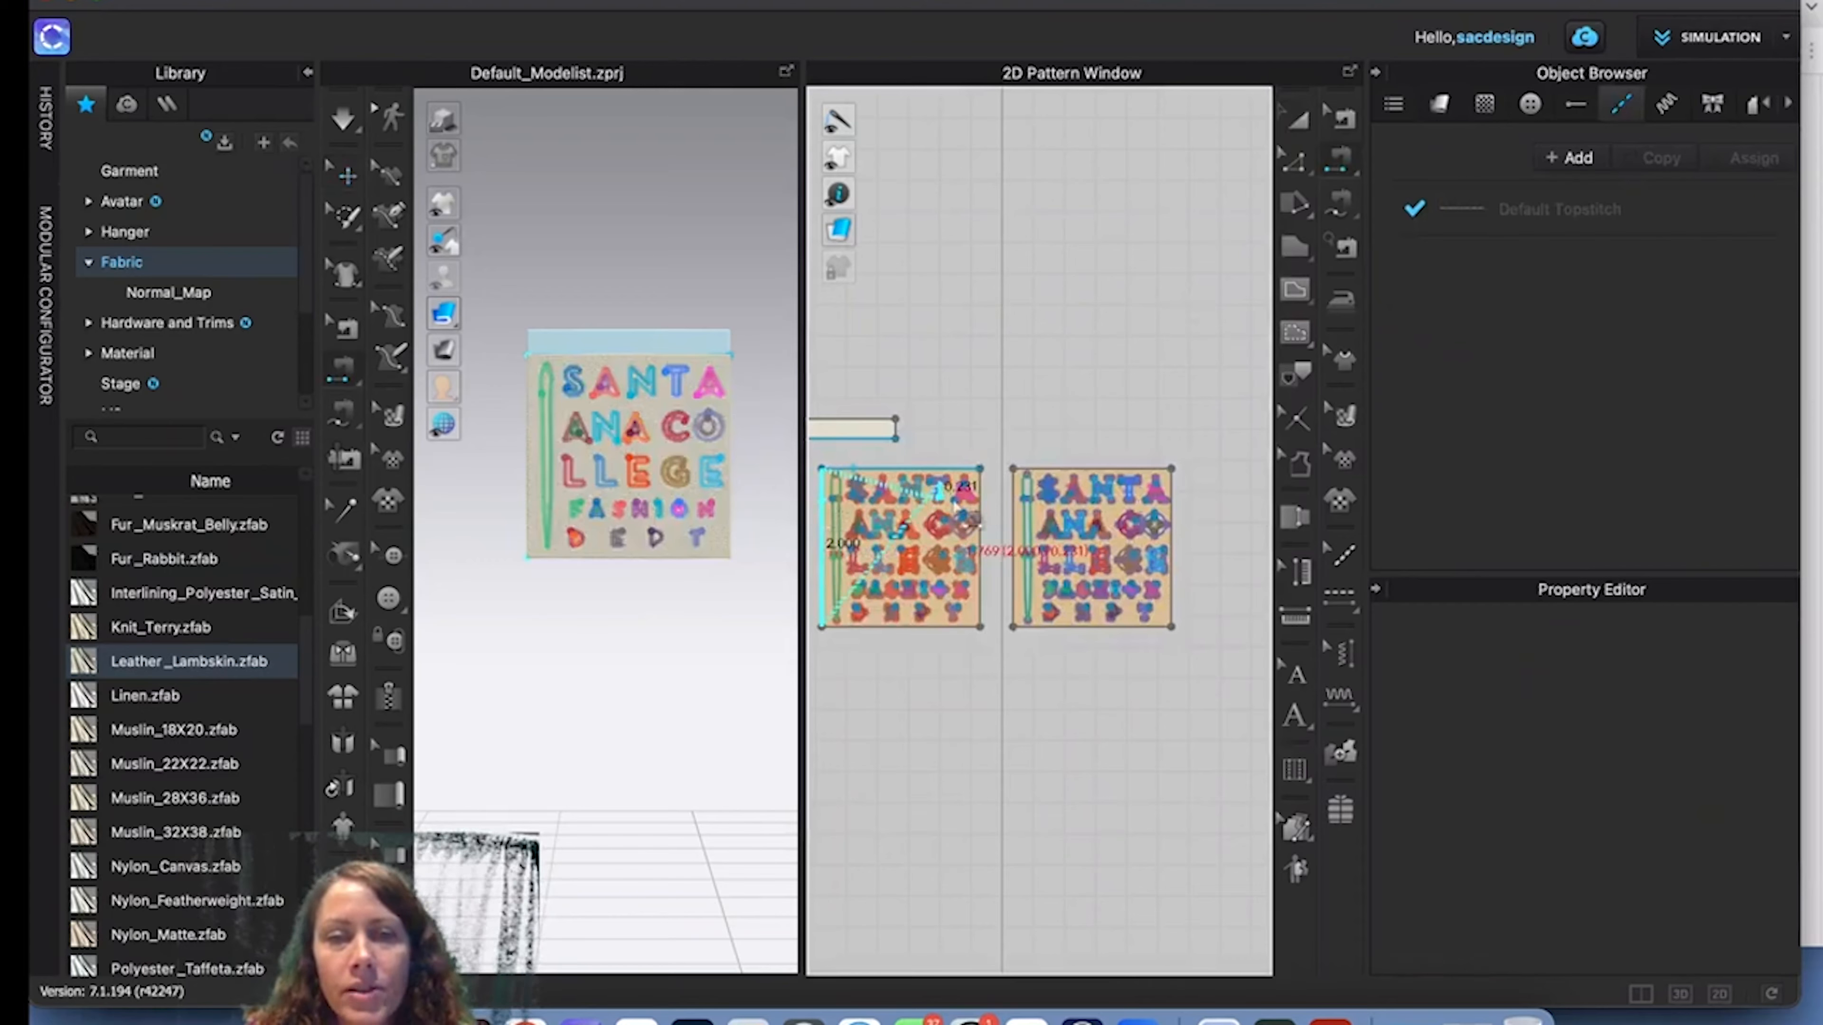
left_click(1008, 531)
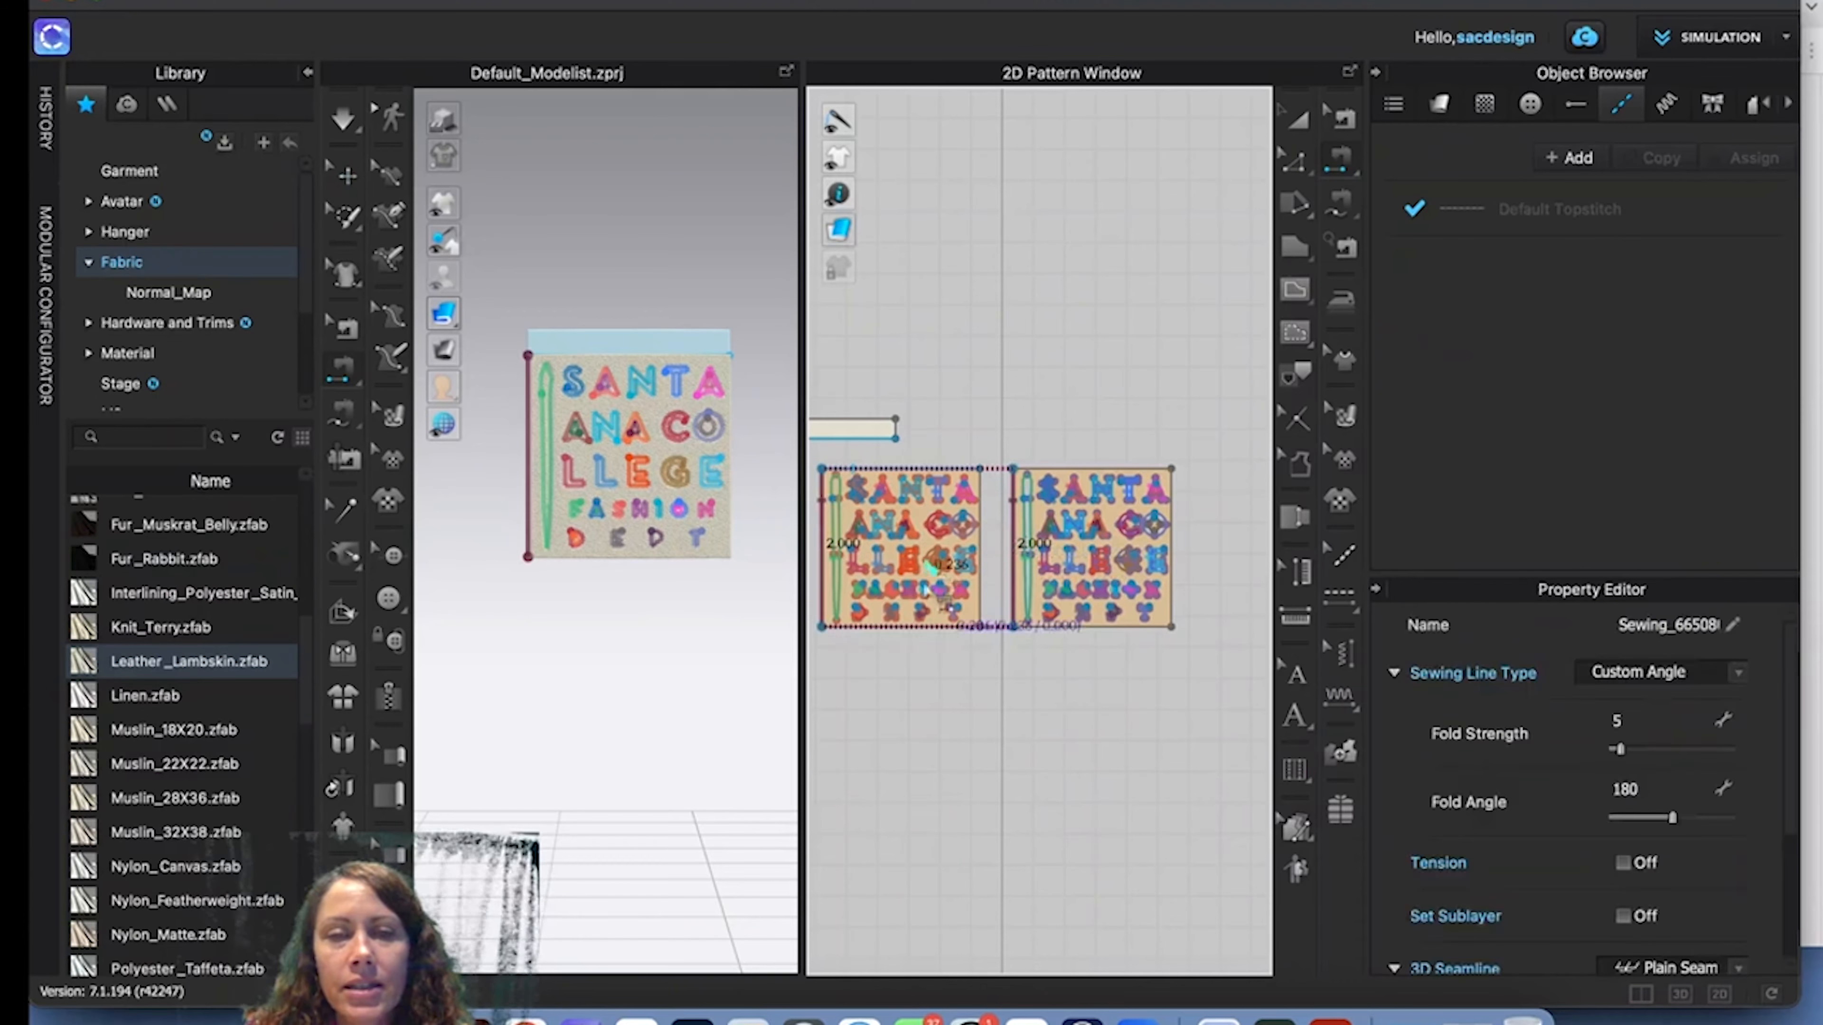
left_click(860, 626)
left_click(847, 468)
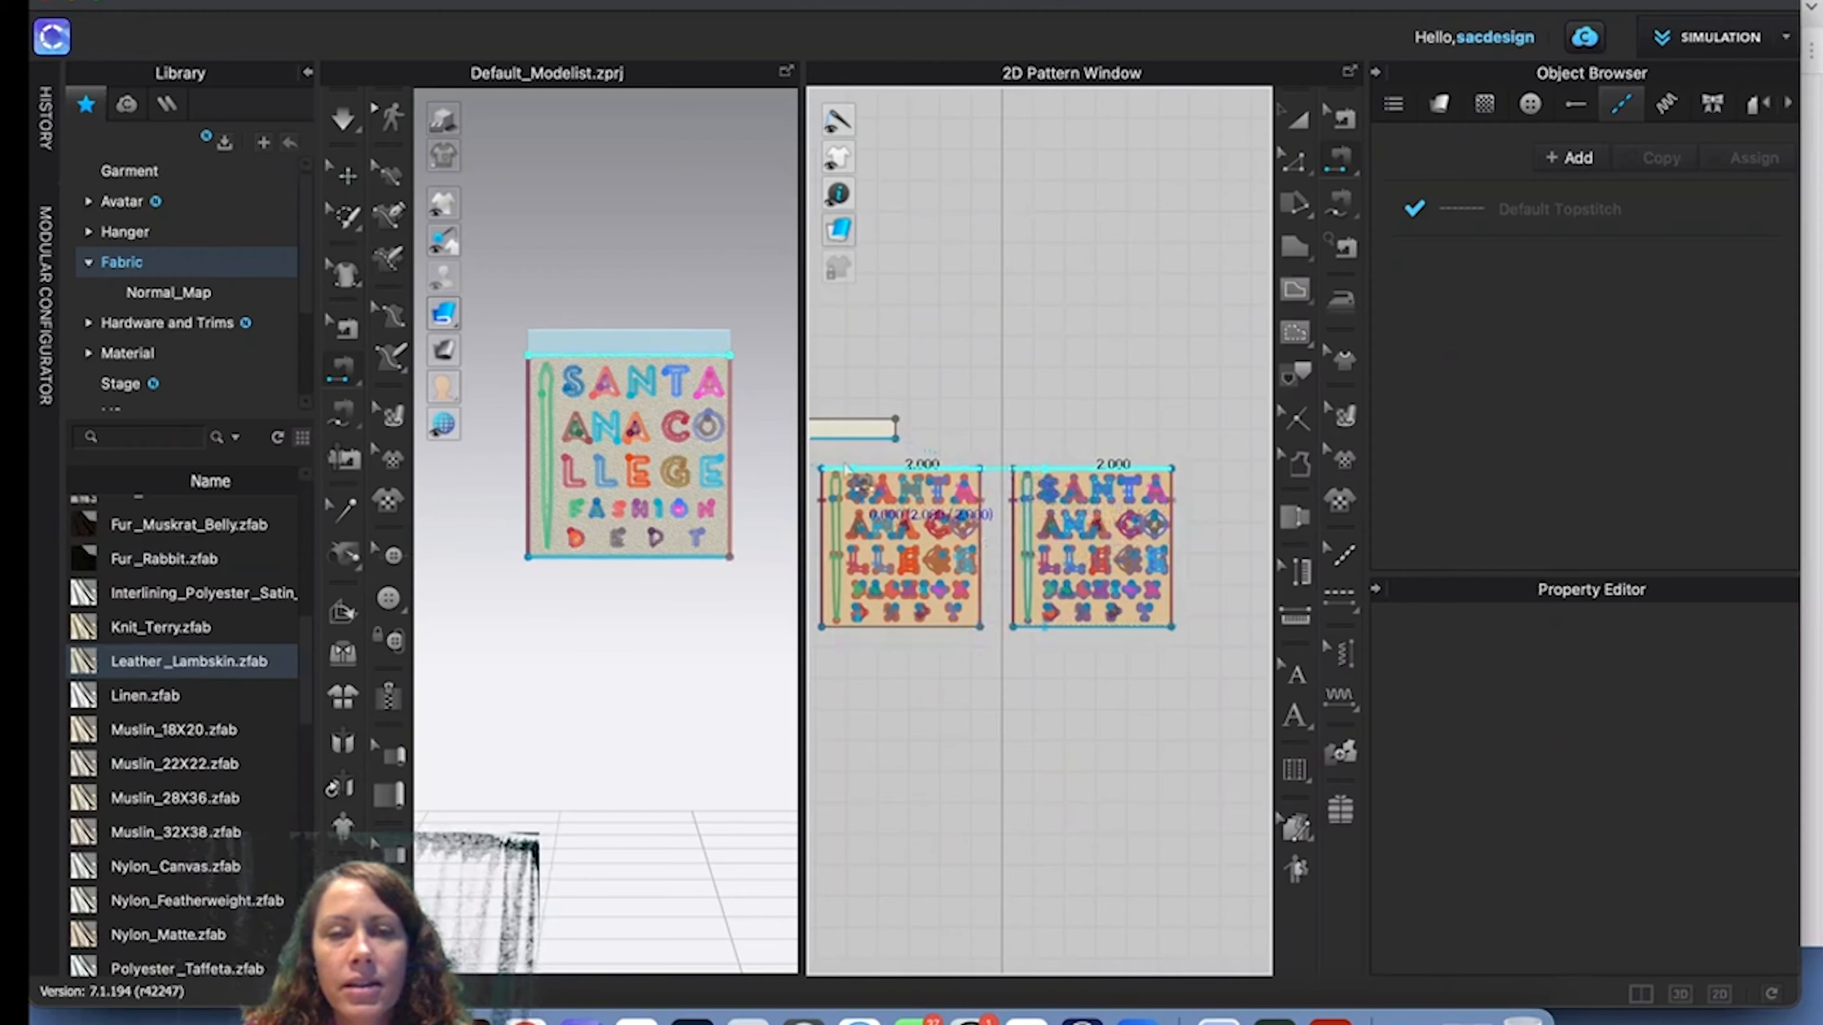
left_click(1091, 468)
key("b")
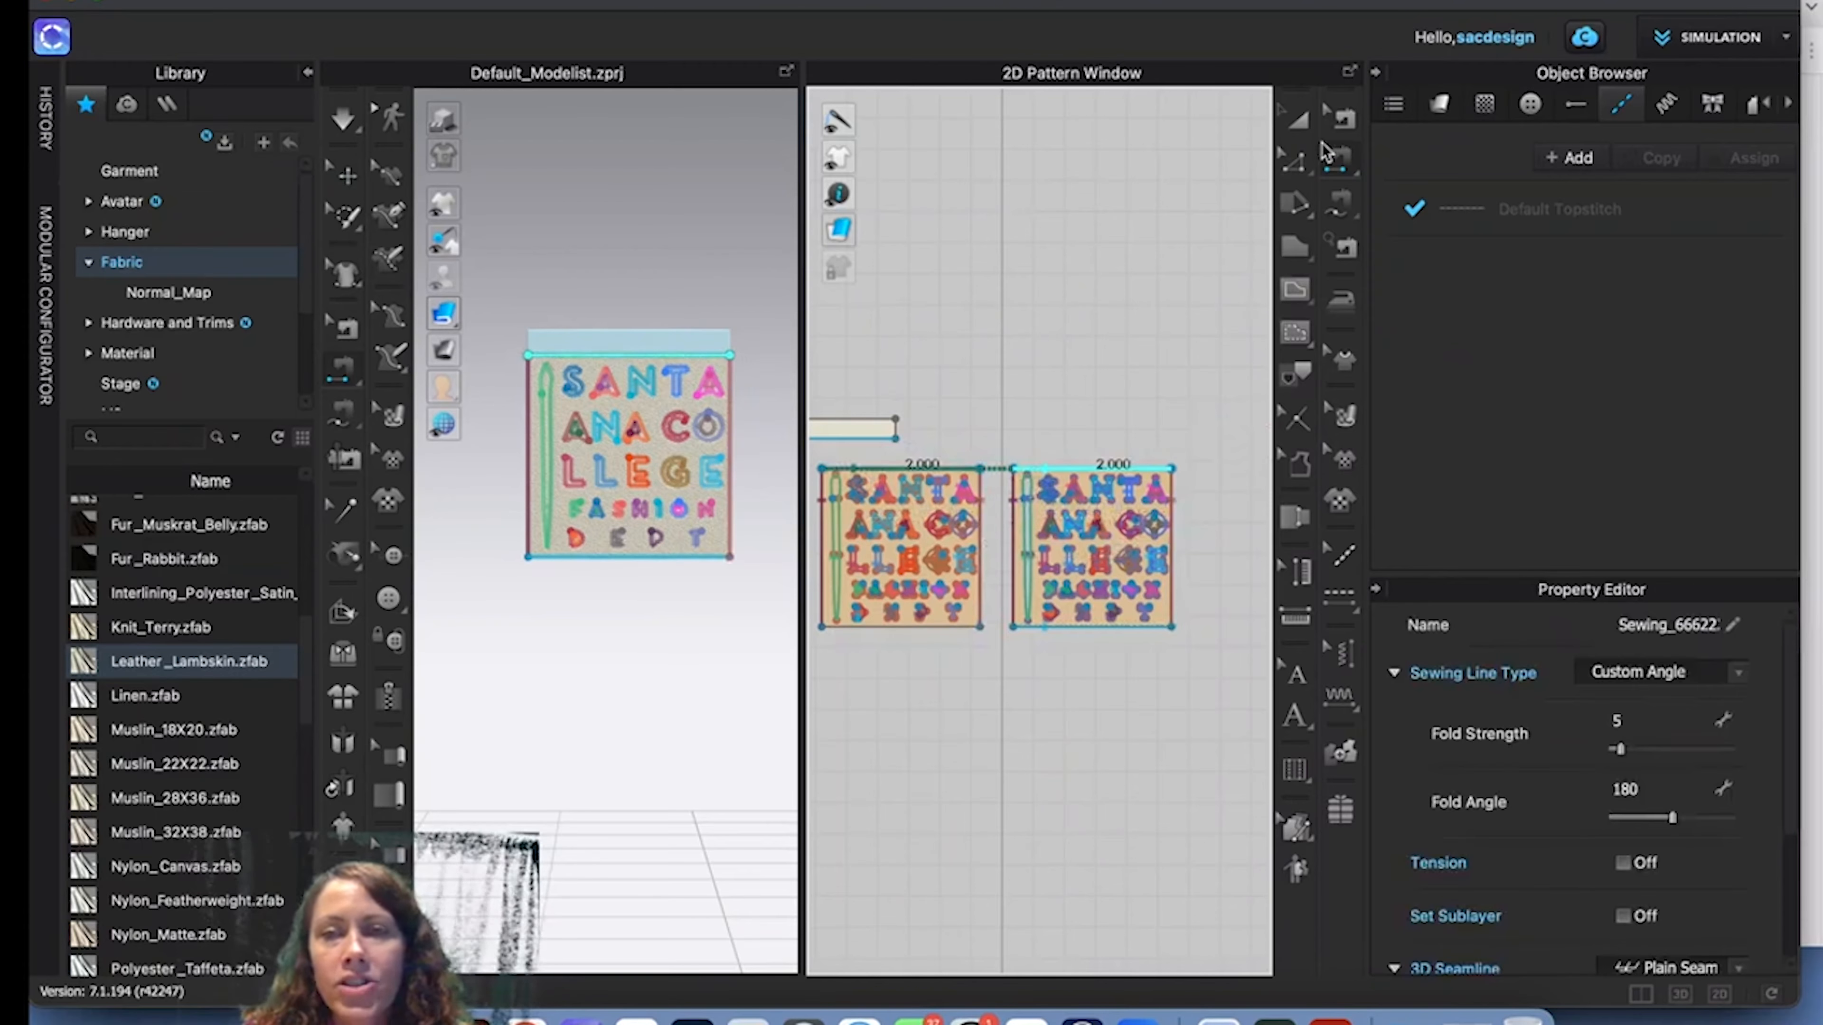
Simulate the sewn square pieces and examine the debossed lettering up close in 3D.
left_click(606, 627)
middle_click_drag(588, 611, 606, 627)
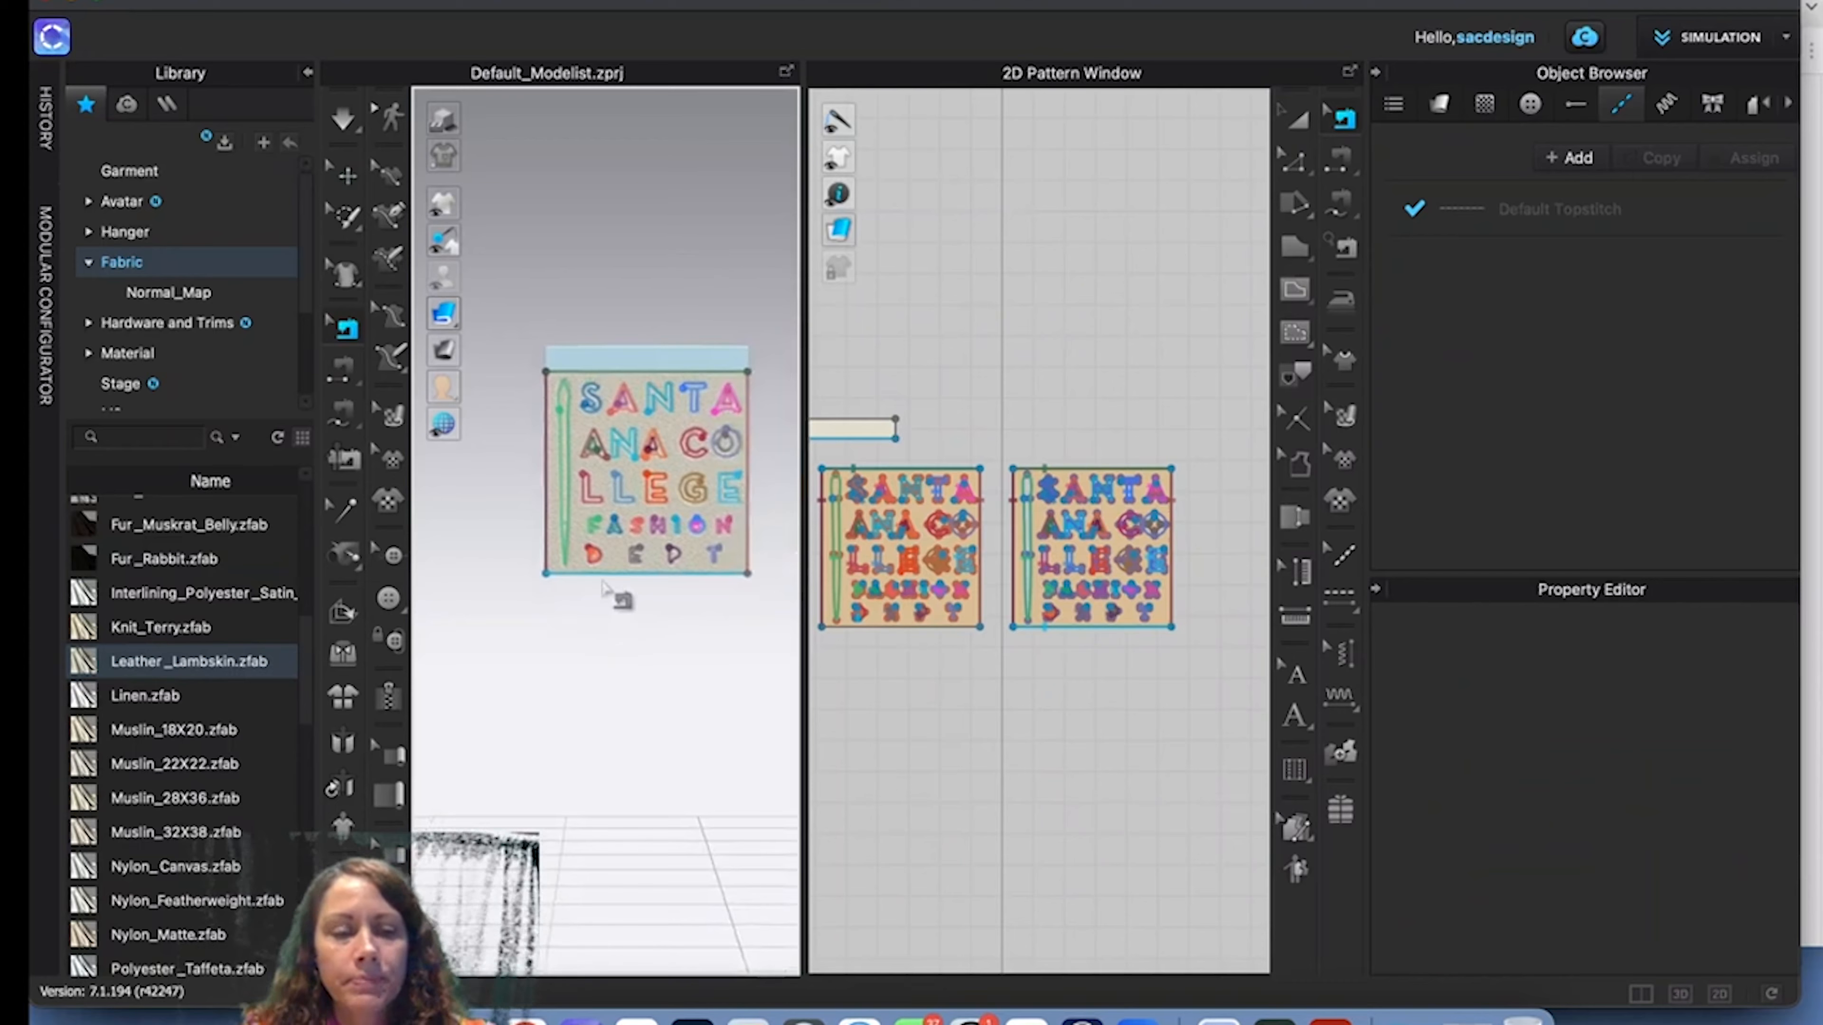
mouse_move(624, 635)
left_mouse_down()
mouse_move(639, 643)
mouse_move(627, 631)
left_mouse_up()
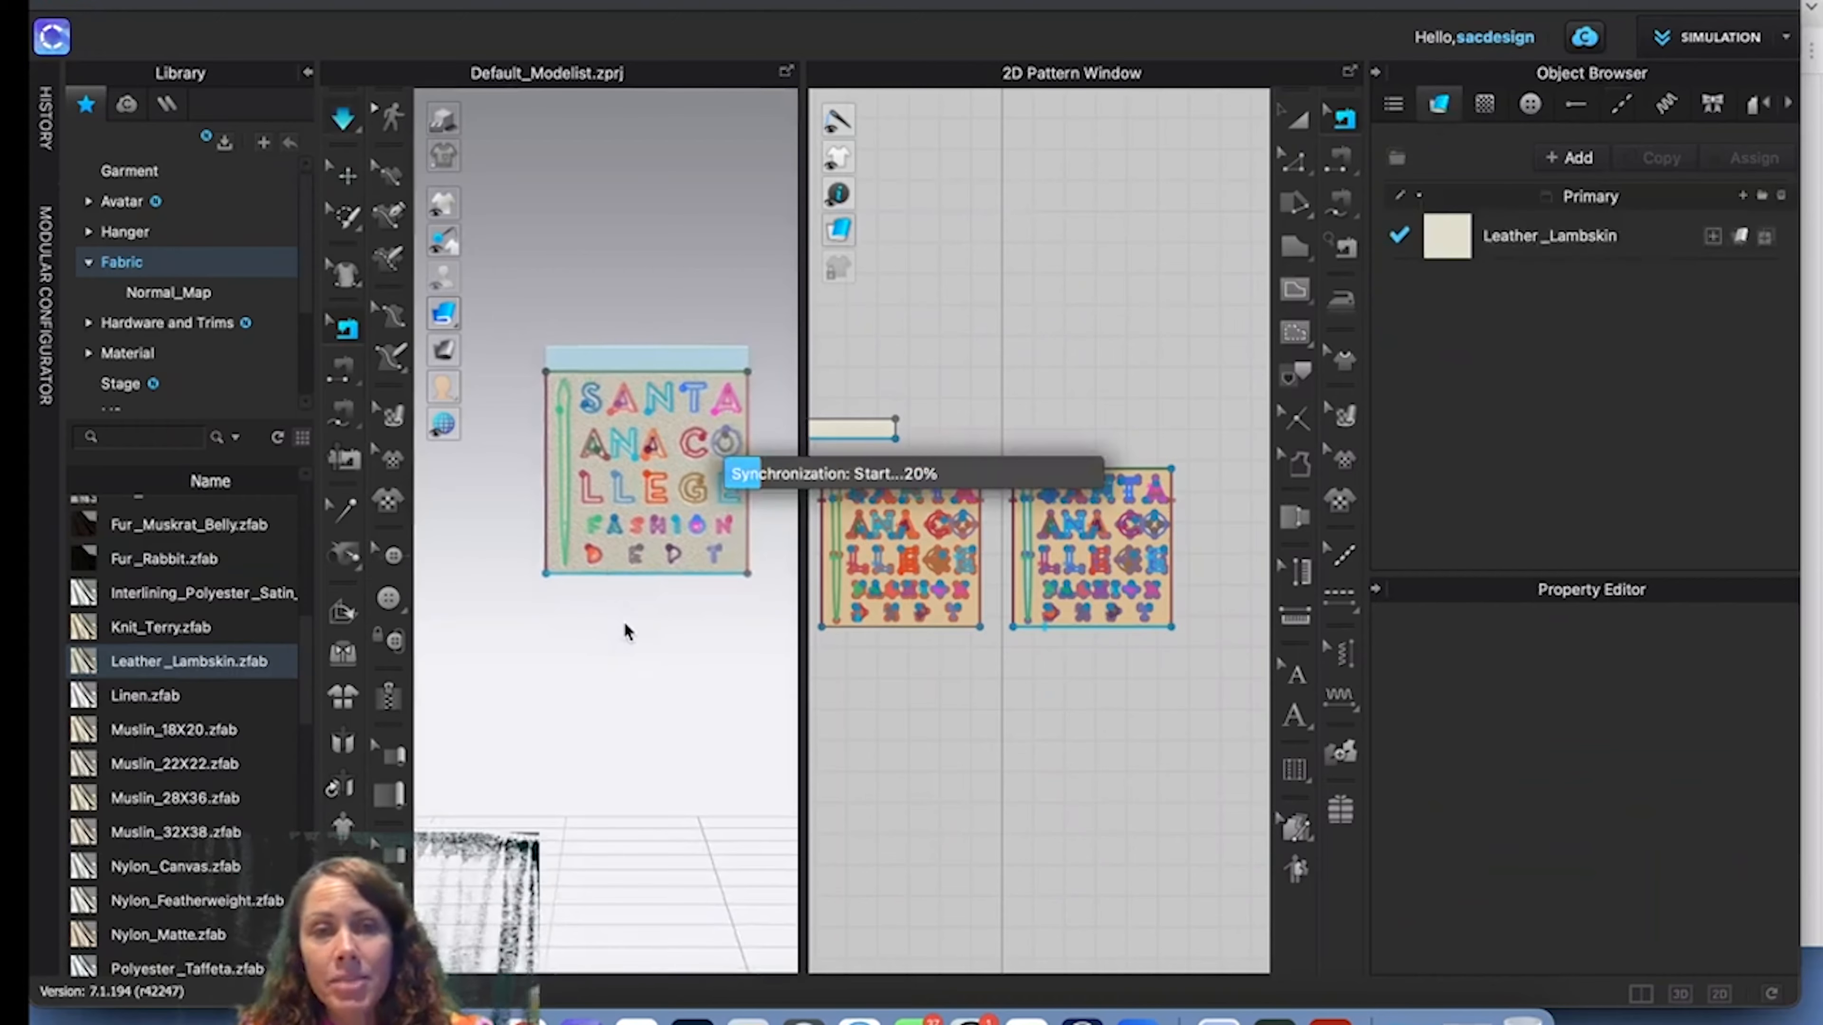
scroll(639, 509, "up", 5)
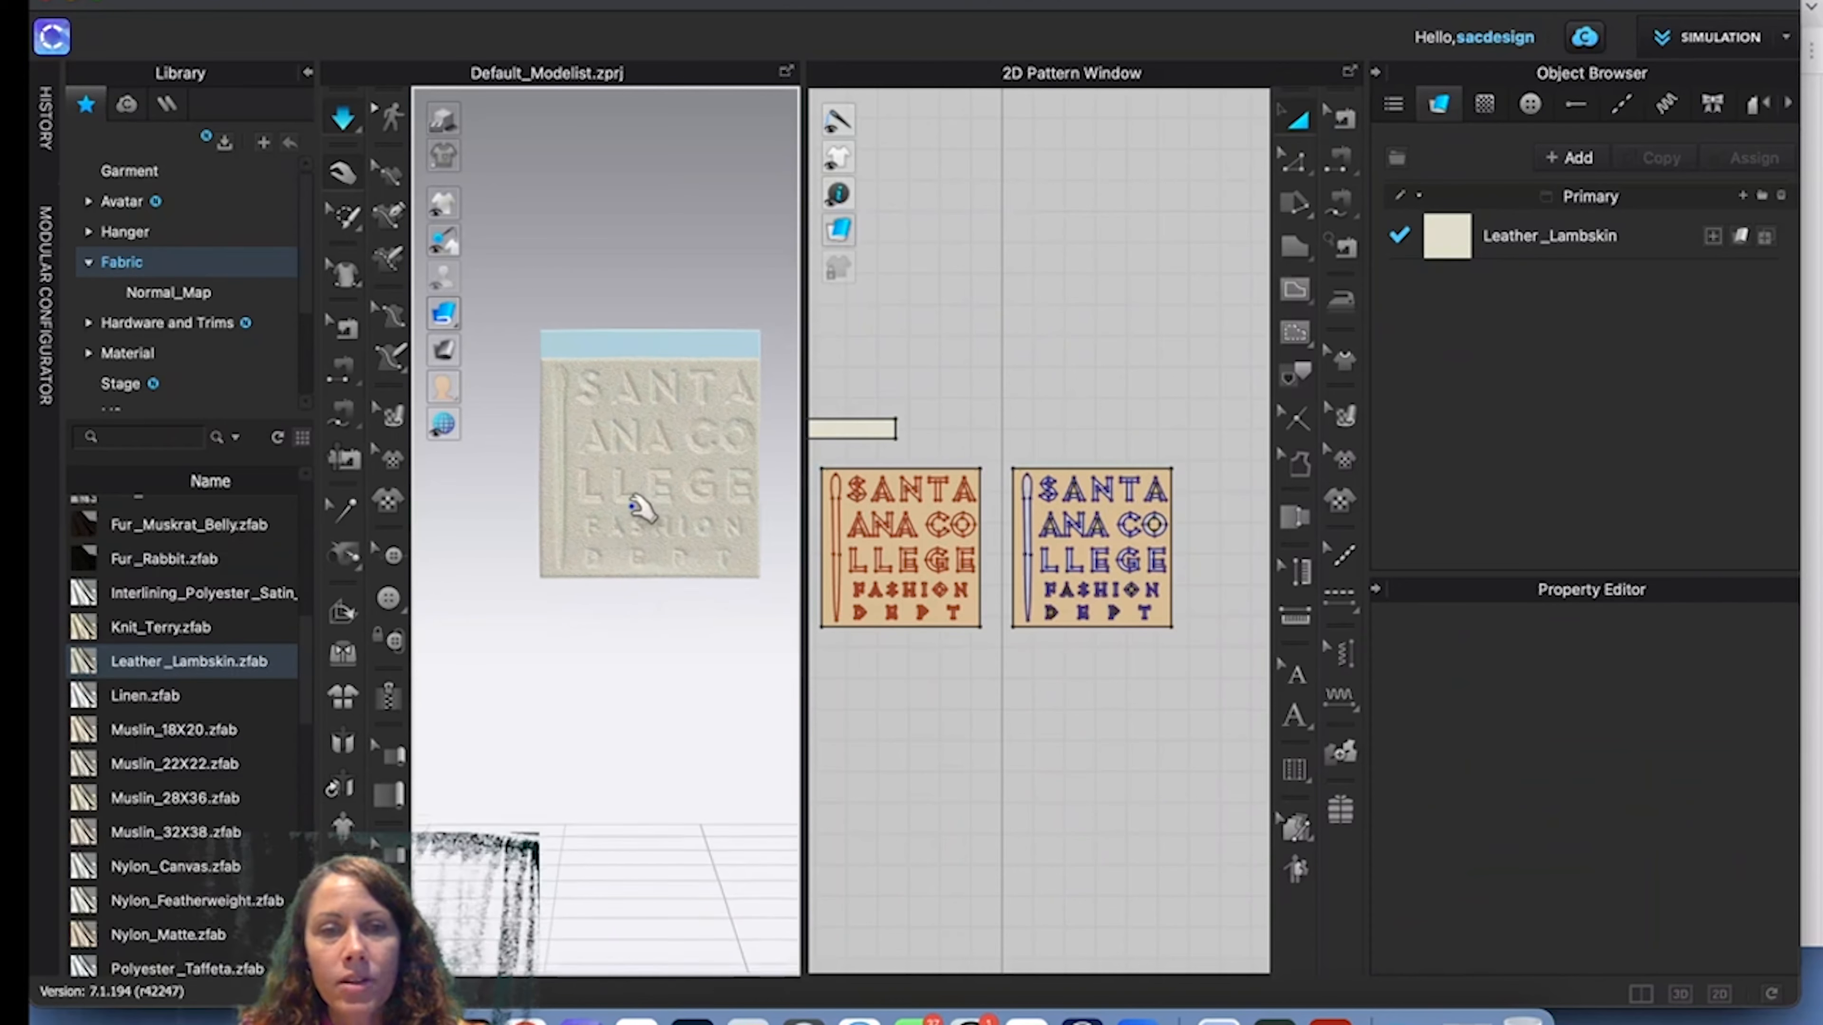
scroll(689, 435, "up", 5)
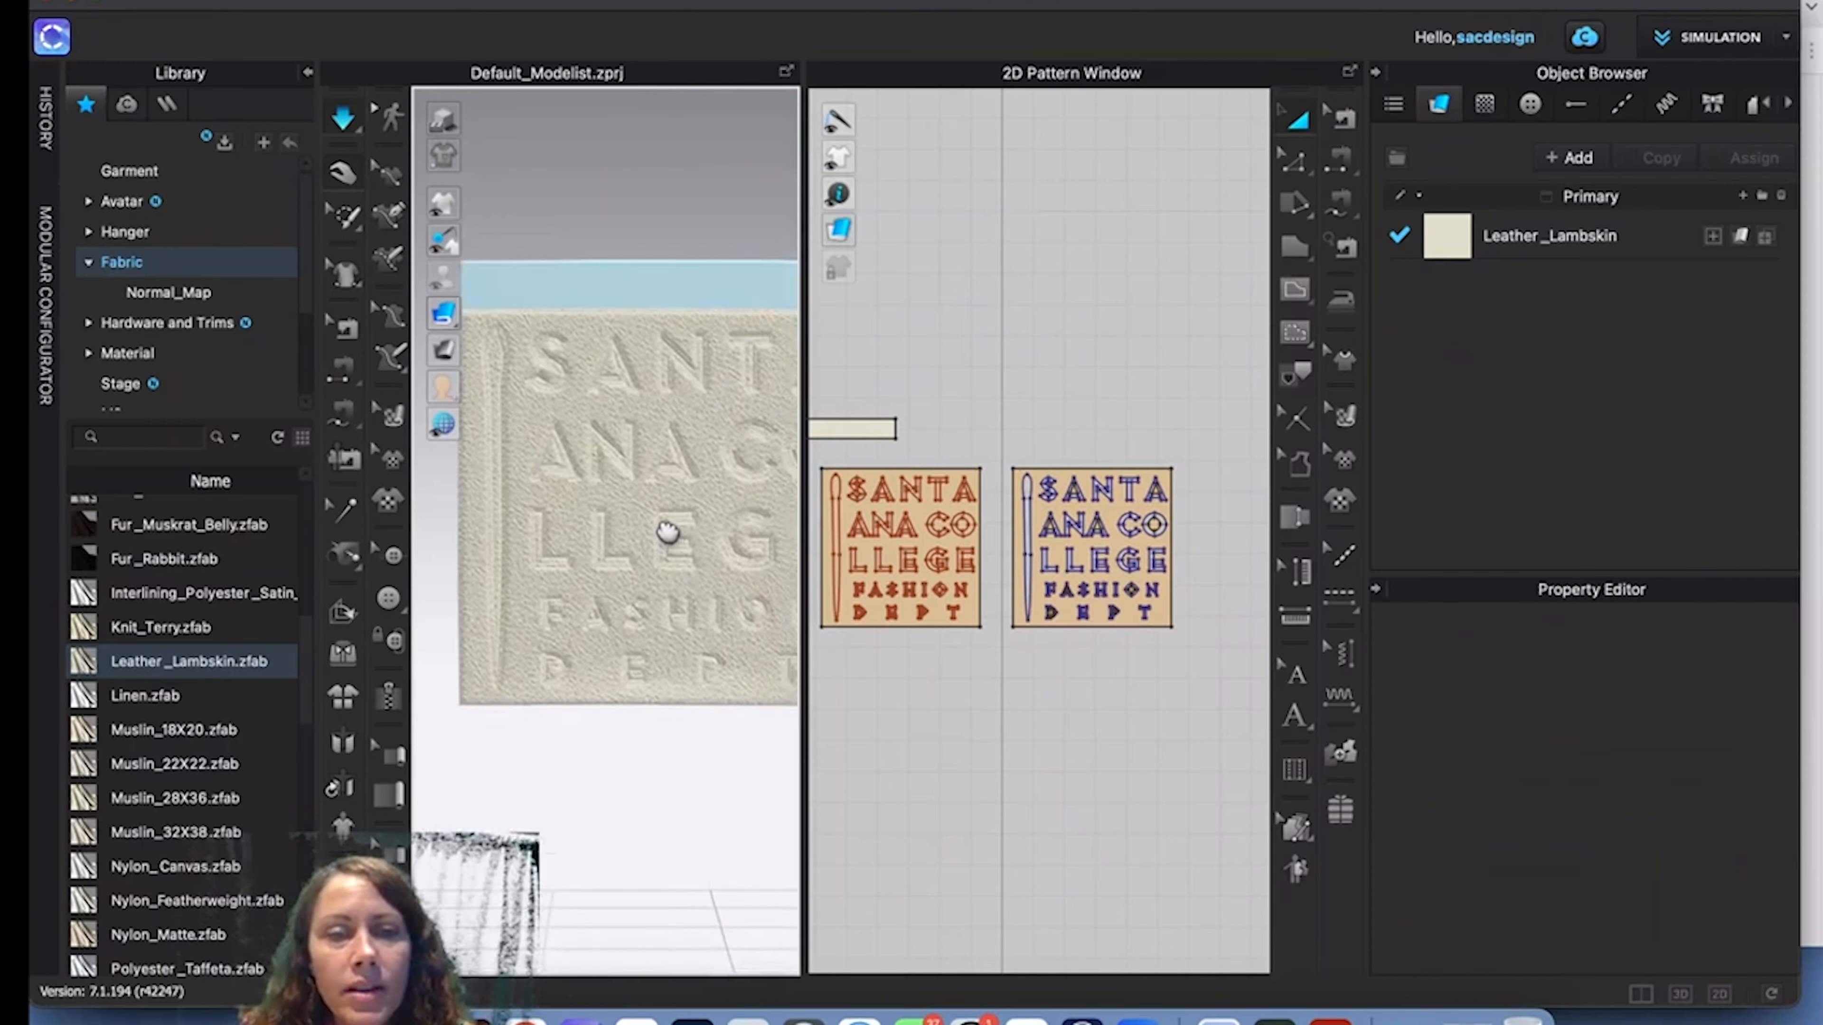
scroll(646, 478, "up", 5)
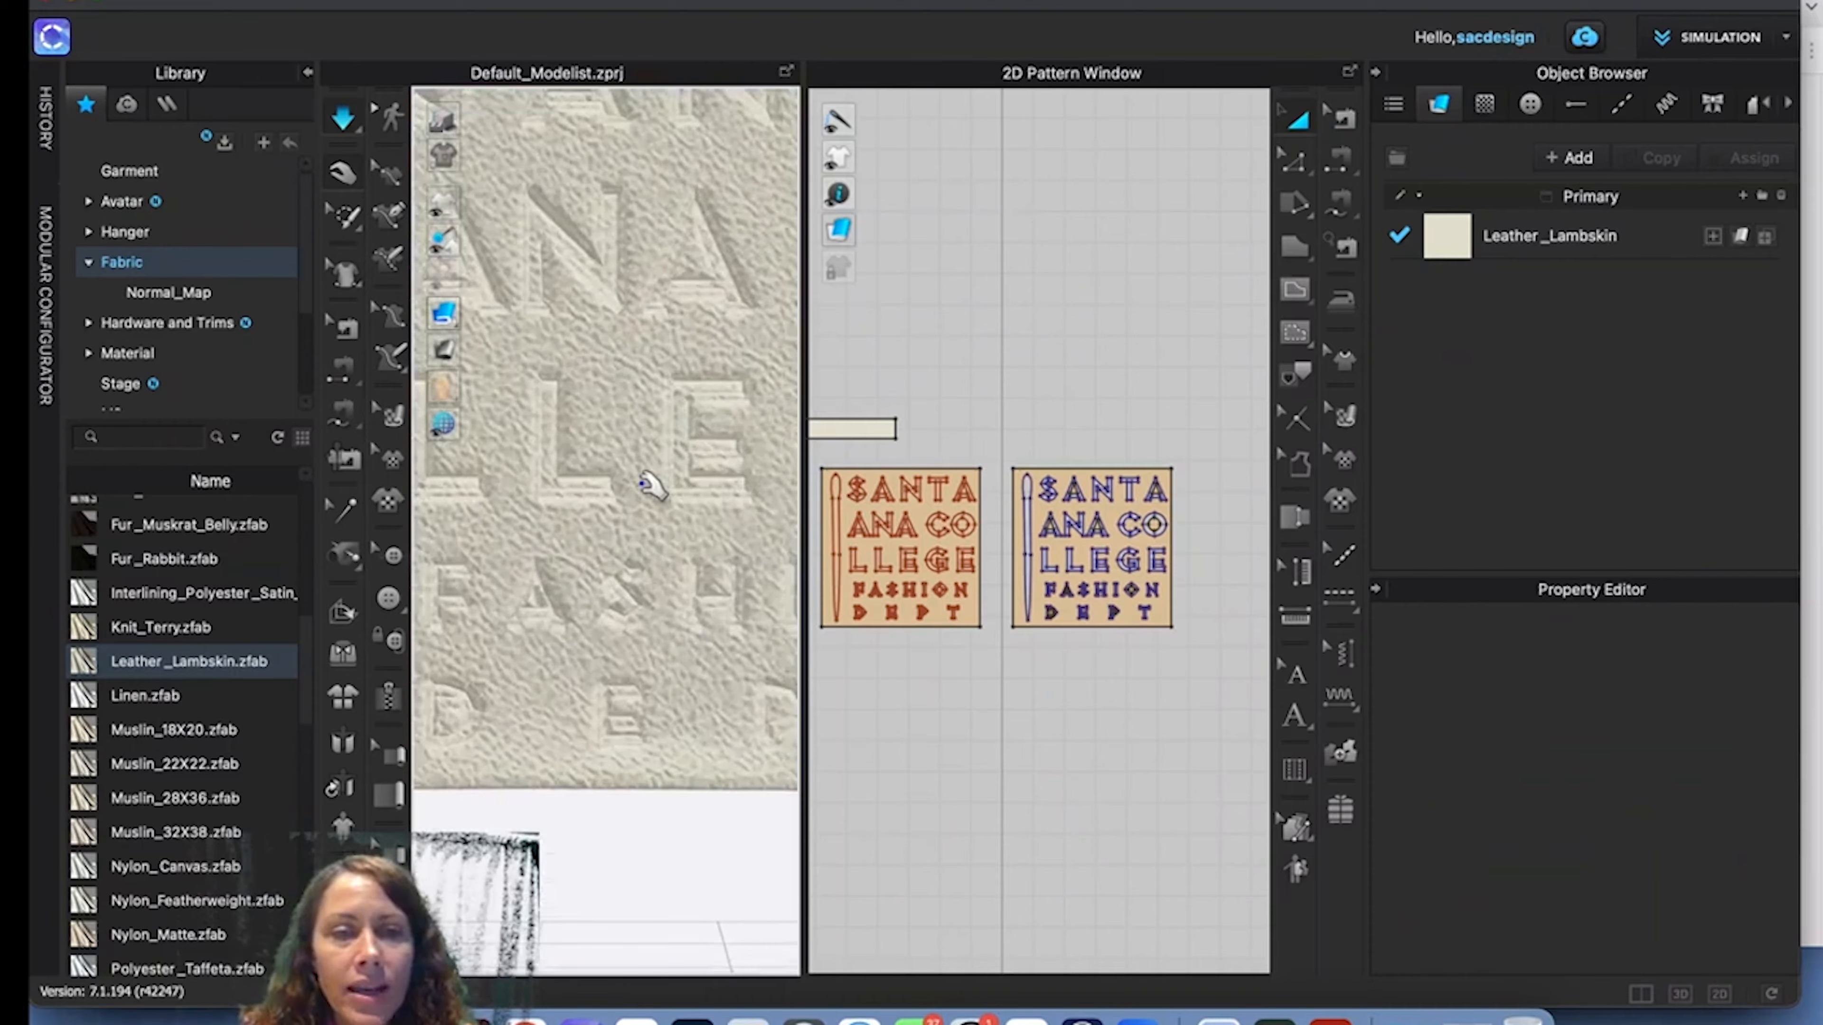
scroll(652, 482, "down", 5)
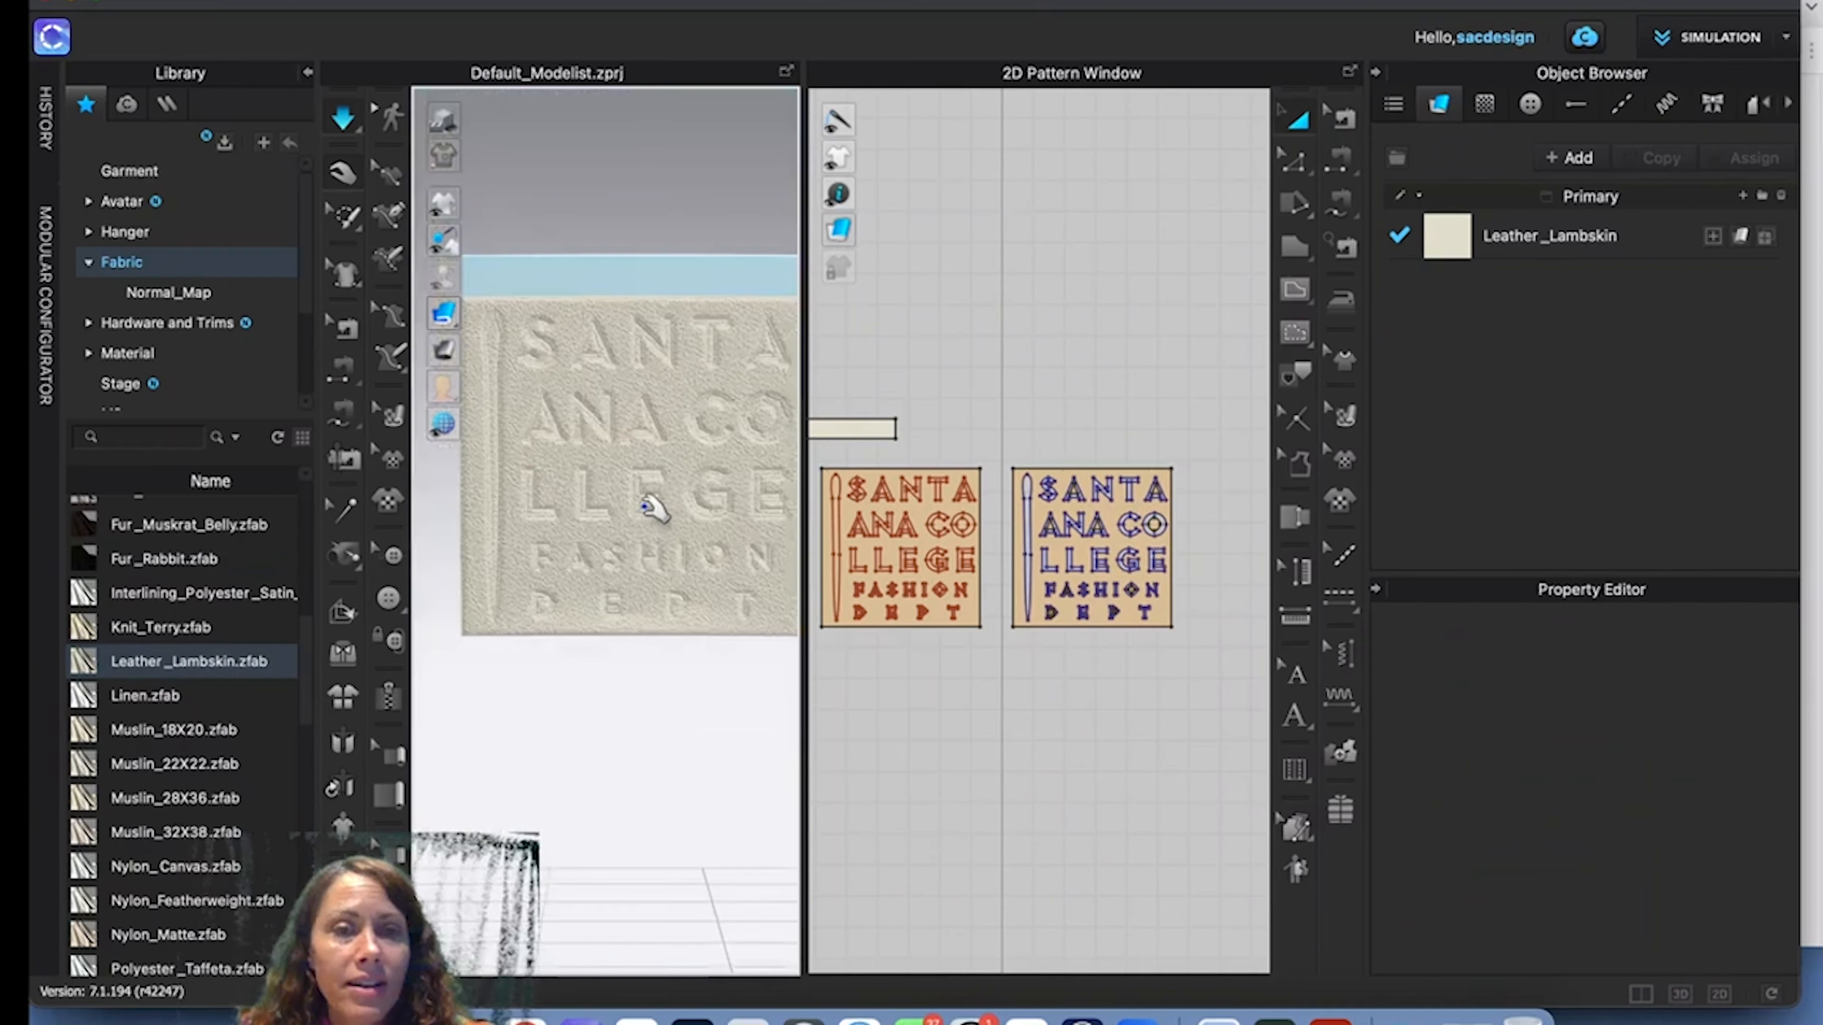
Change the Leather_Lambskin fabric color to the brown Fertile Soil swatch.
left_click(1550, 235)
scroll(1579, 789, "down", 10)
left_click(1744, 800)
right_click_drag(646, 506, 689, 524)
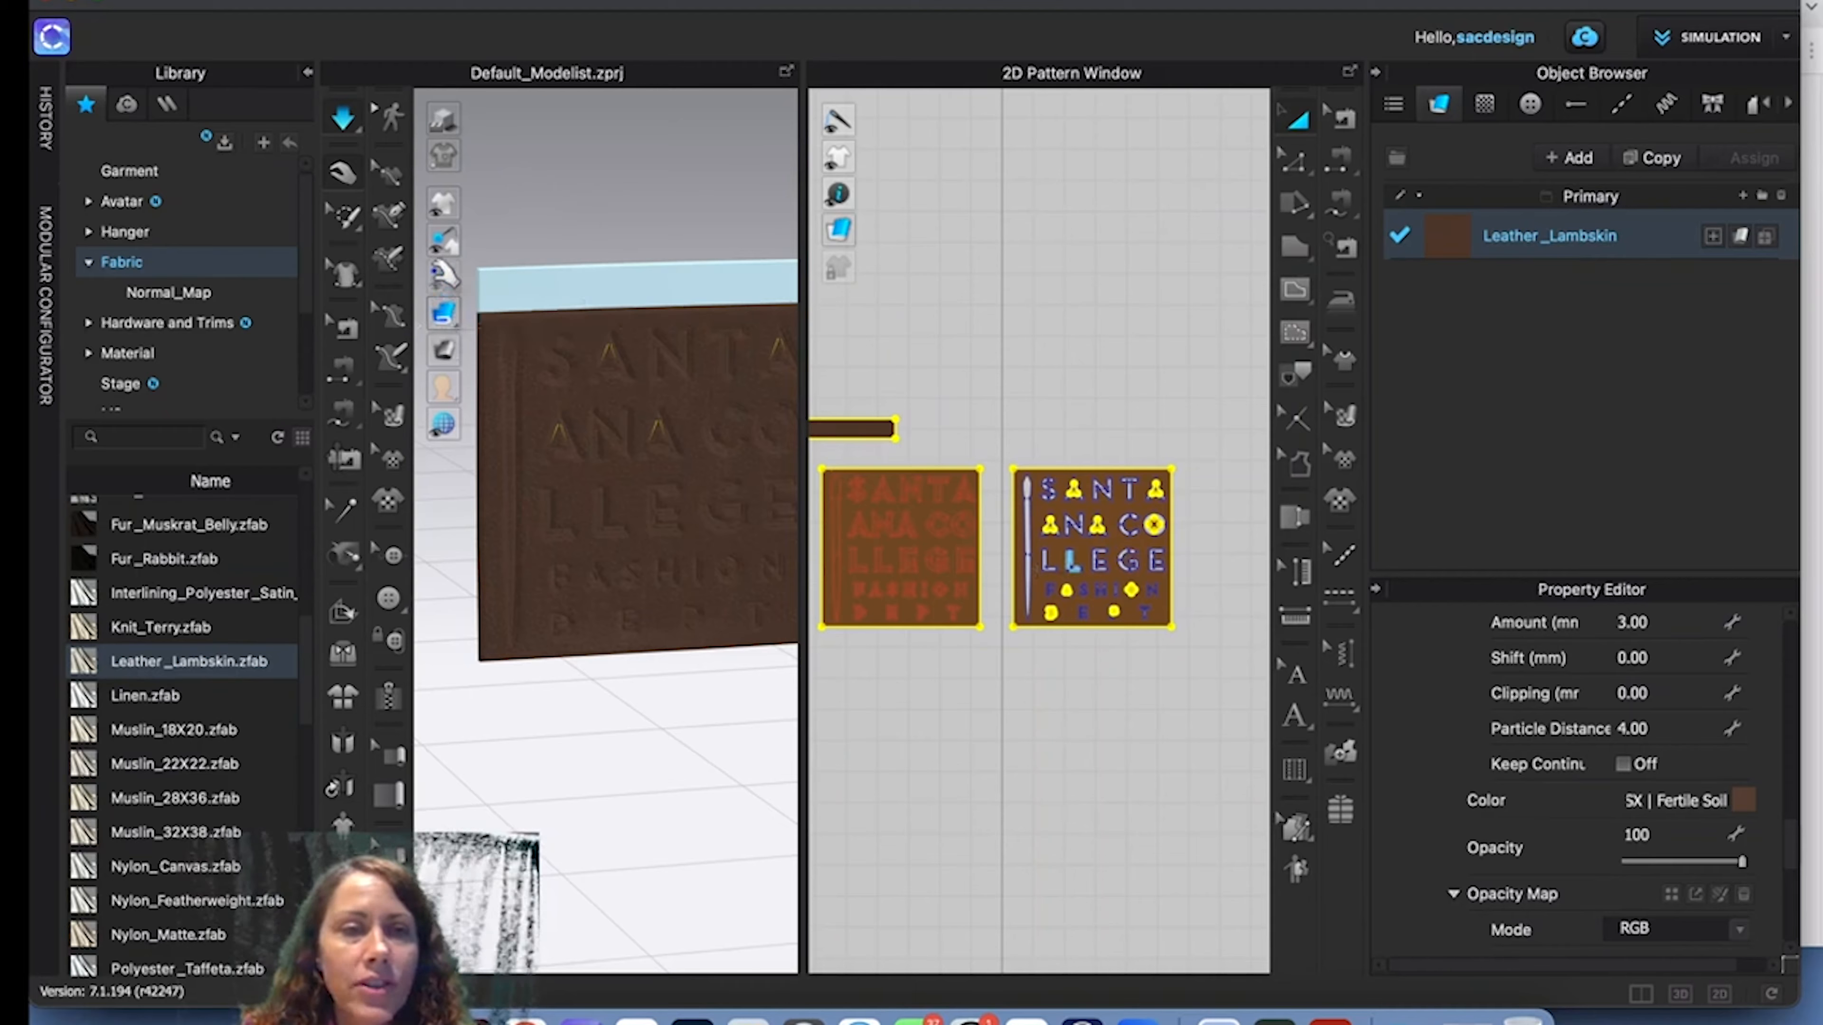
Rerun the simulation on the brown leather patch.
mouse_move(439, 204)
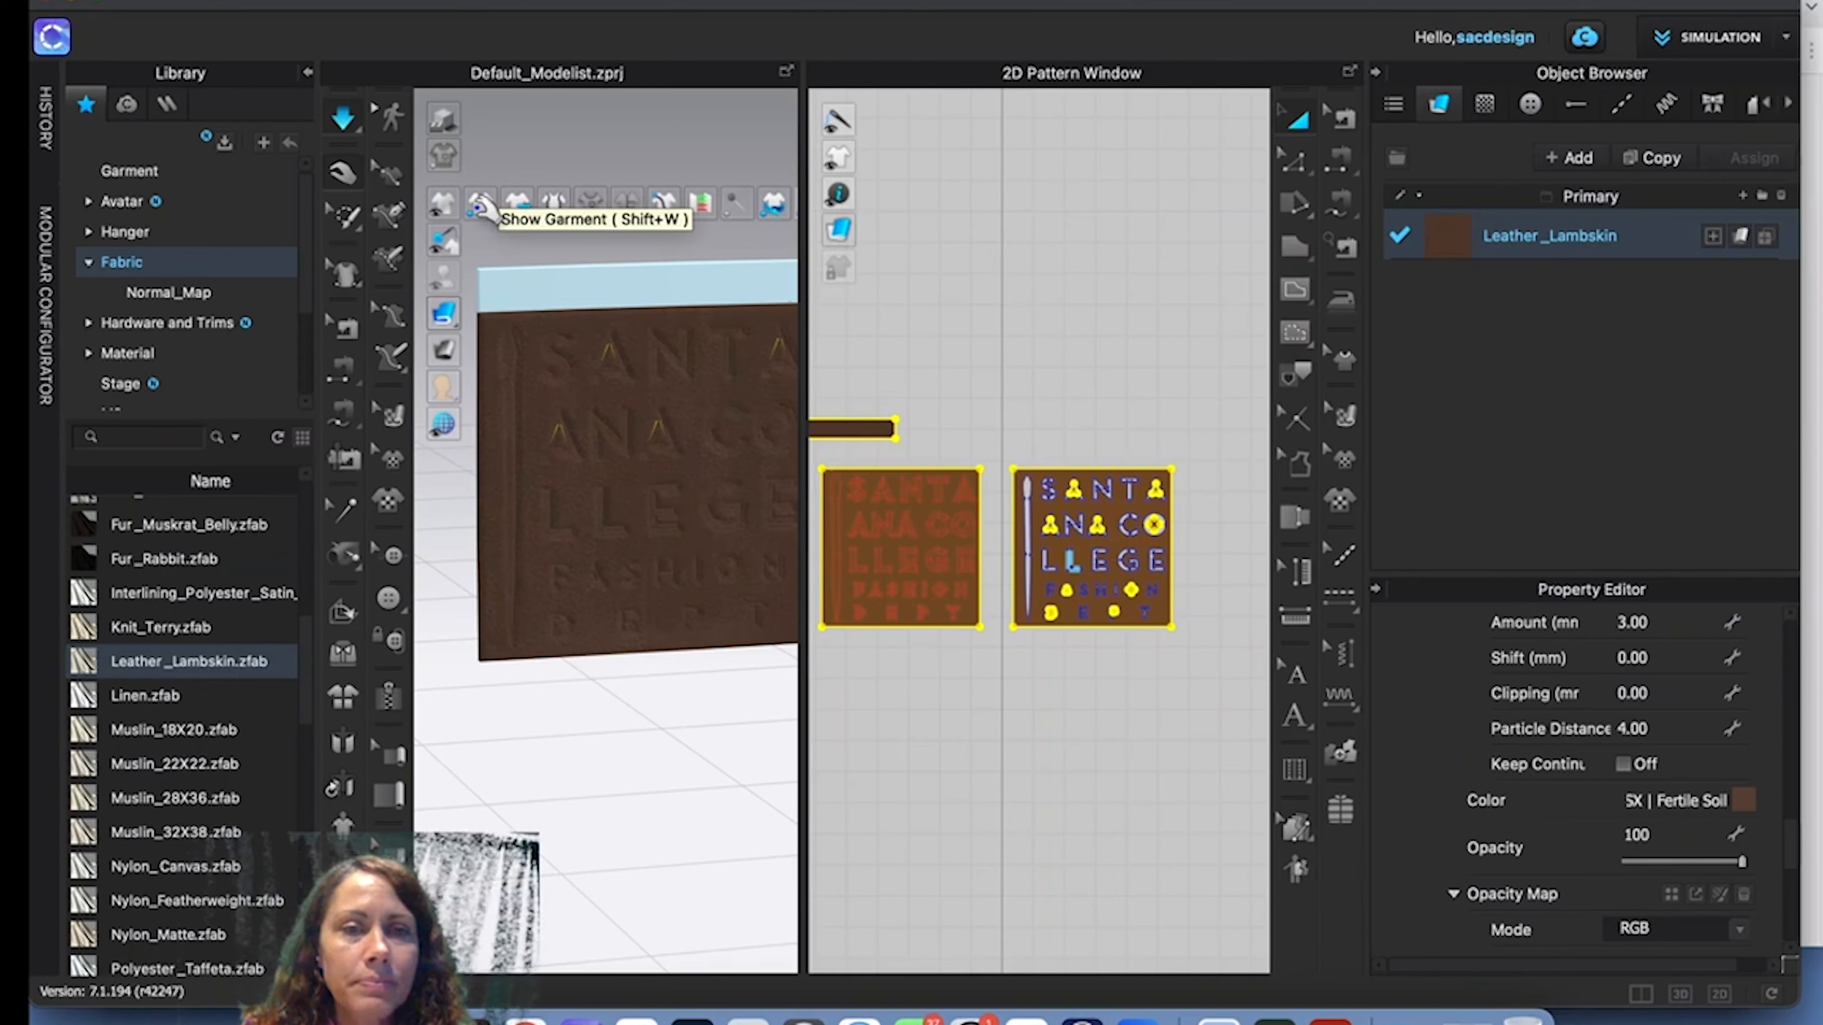
left_click(347, 329)
key("space")
key("space")
key("space")
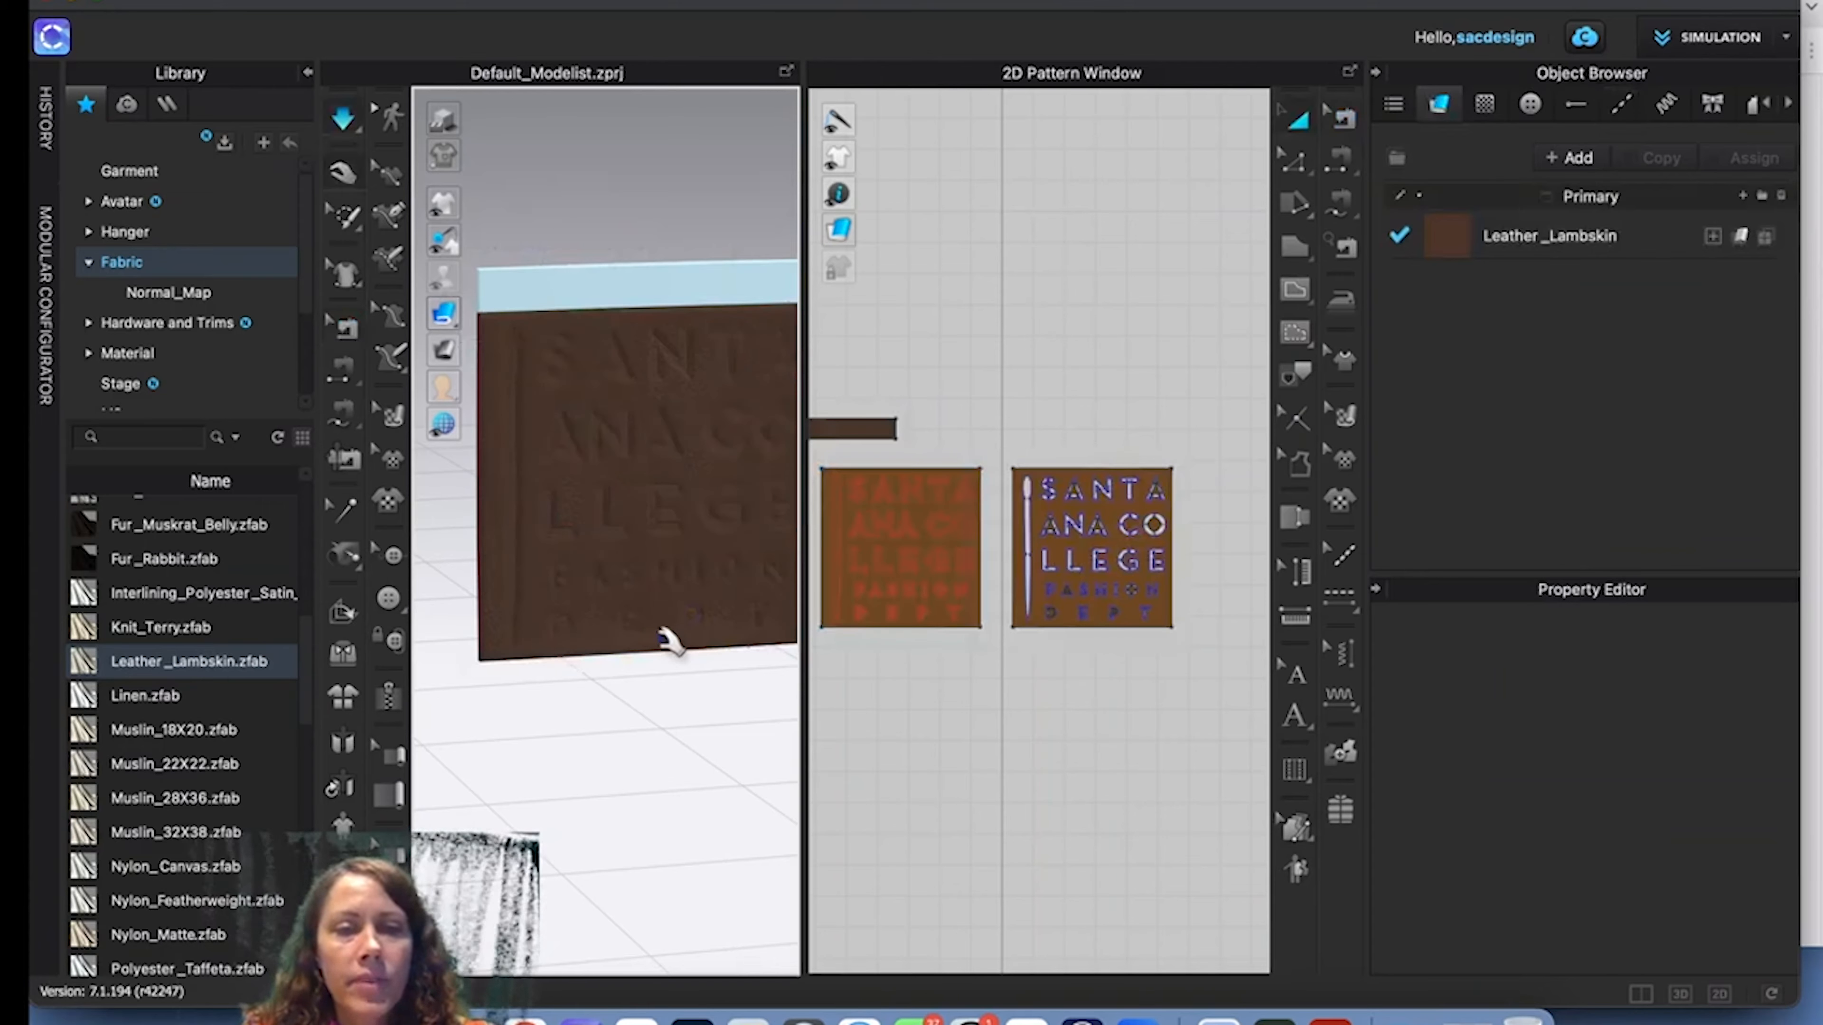
left_click_drag(671, 639, 663, 599)
Switch to the browser and read the first method in the "Two methods for debossing-engraving" post, including its curved side geometry advice.
left_click(526, 1022)
scroll(386, 609, "down", 14)
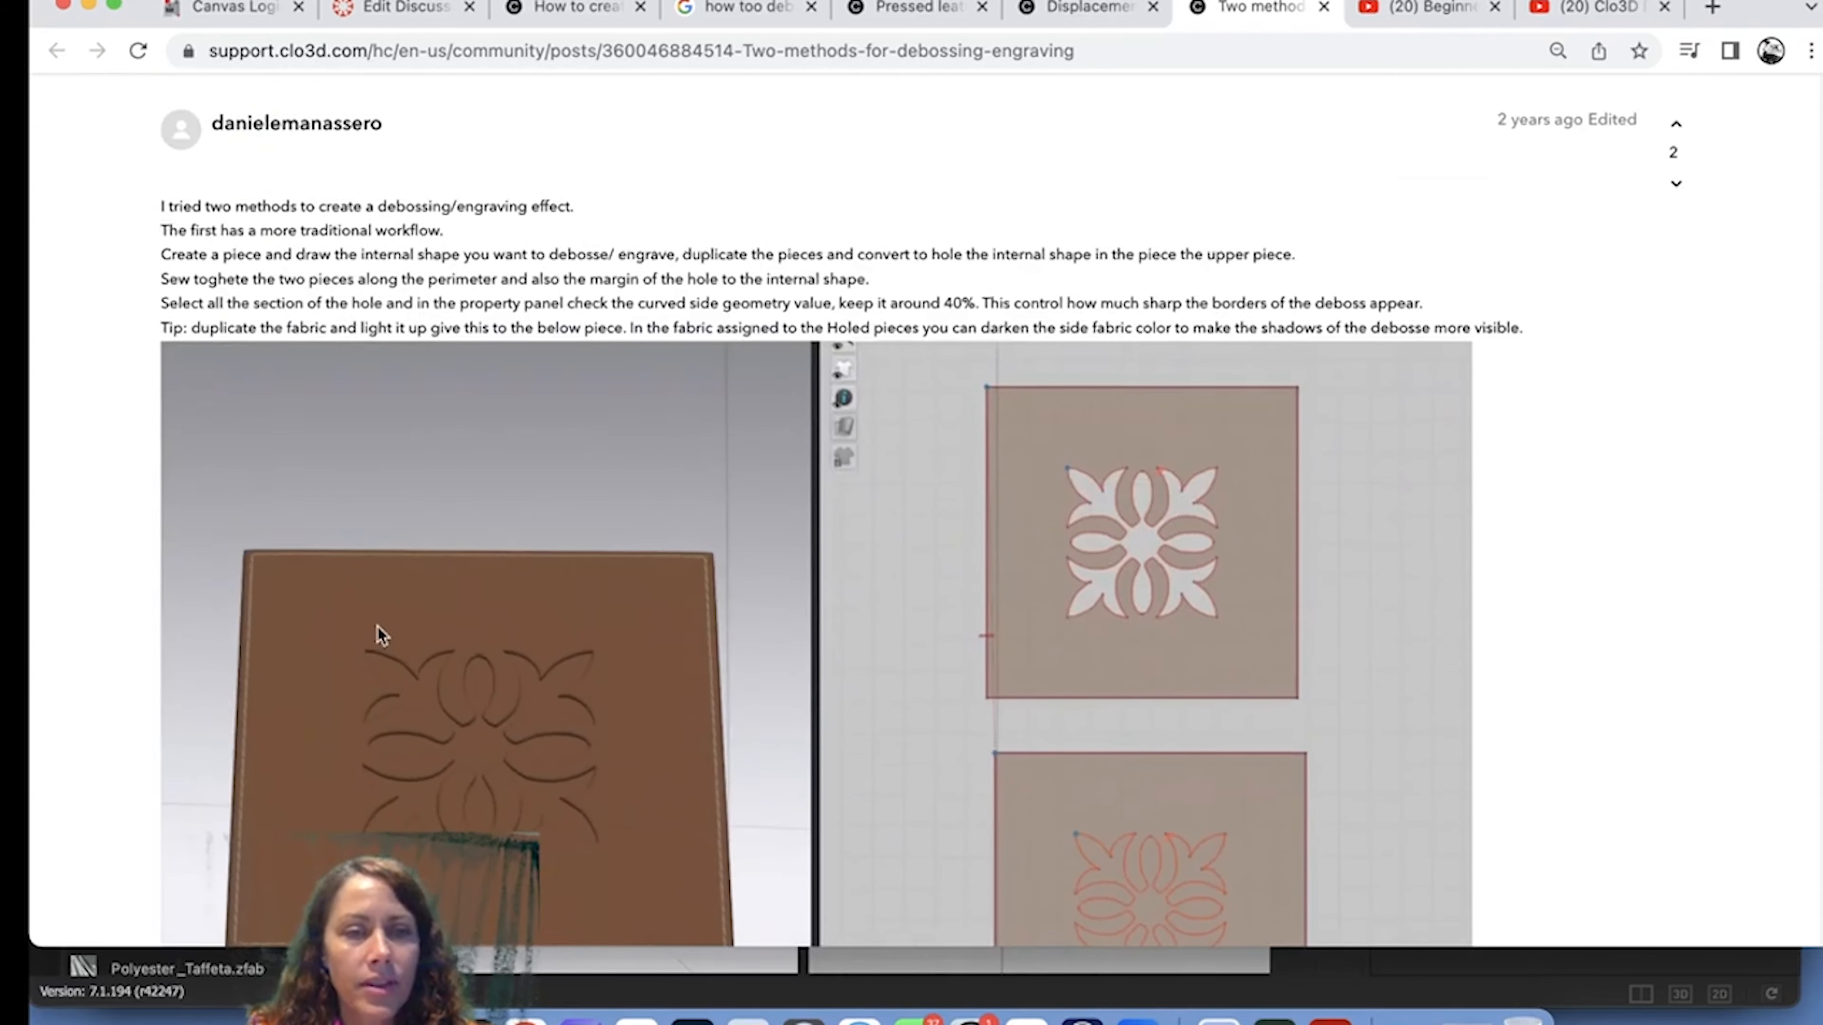
scroll(431, 671, "up", 15)
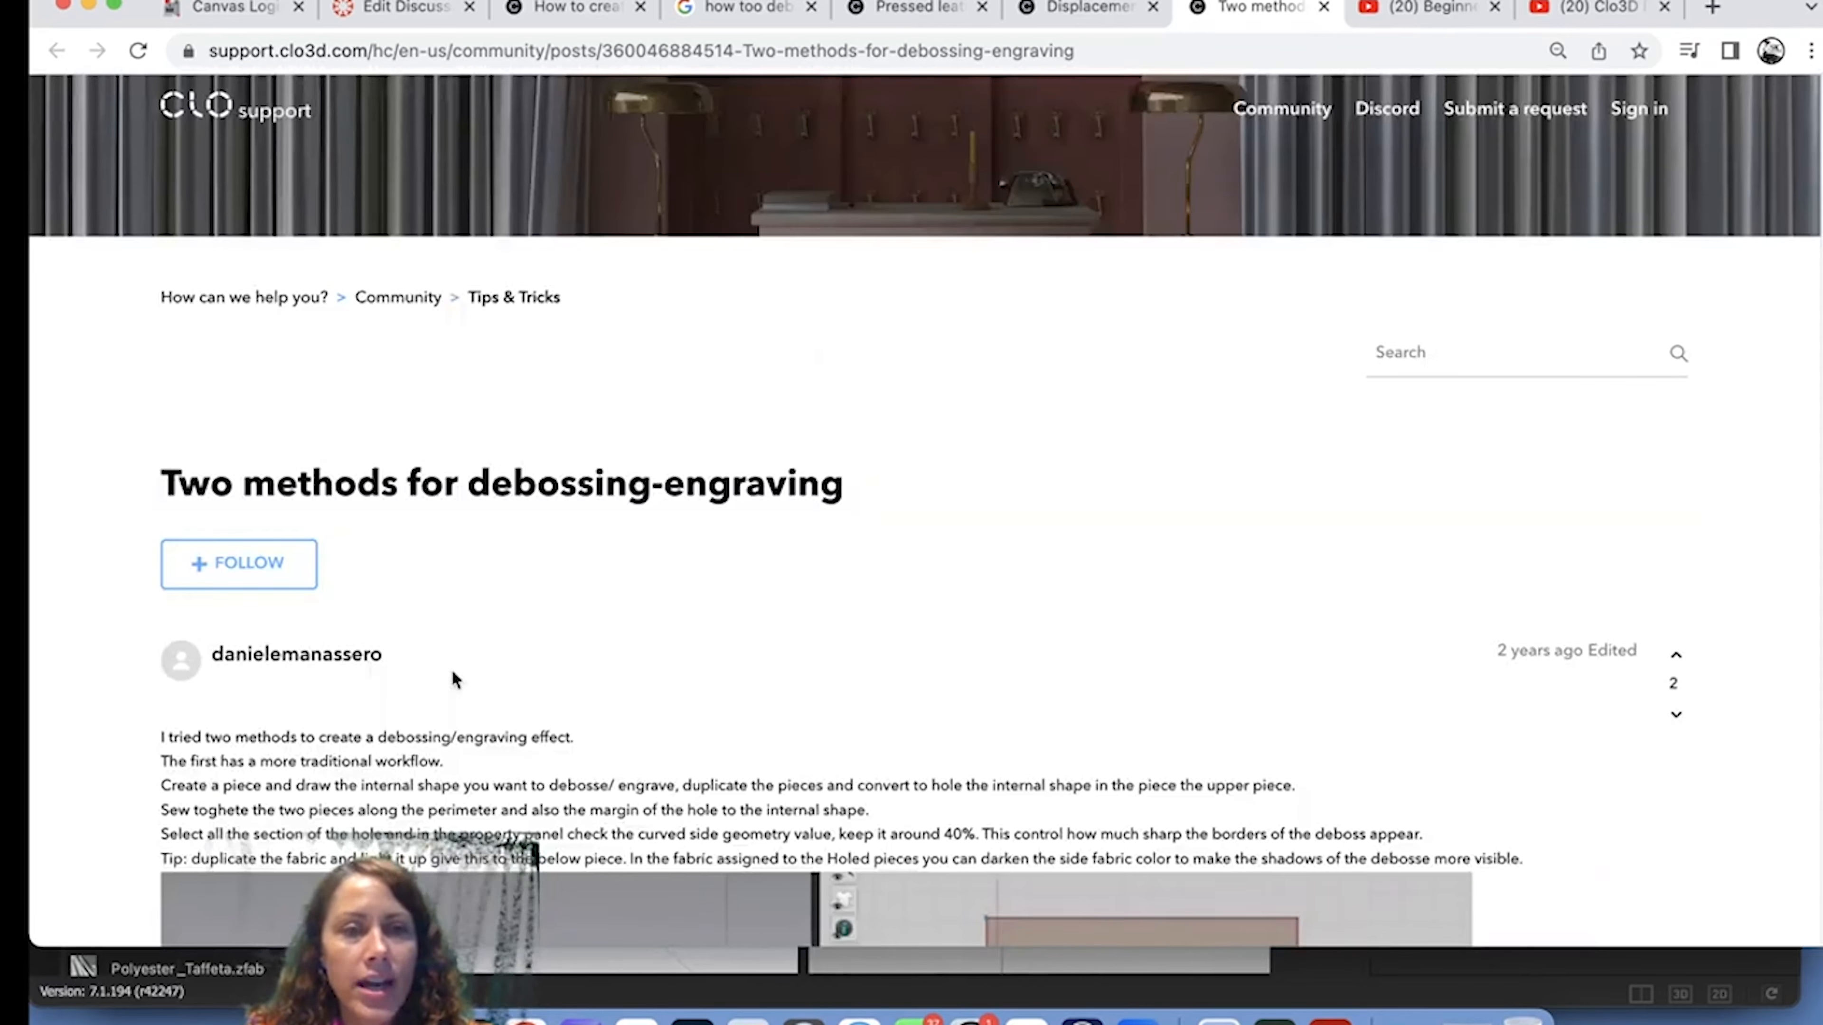
scroll(480, 666, "down", 5)
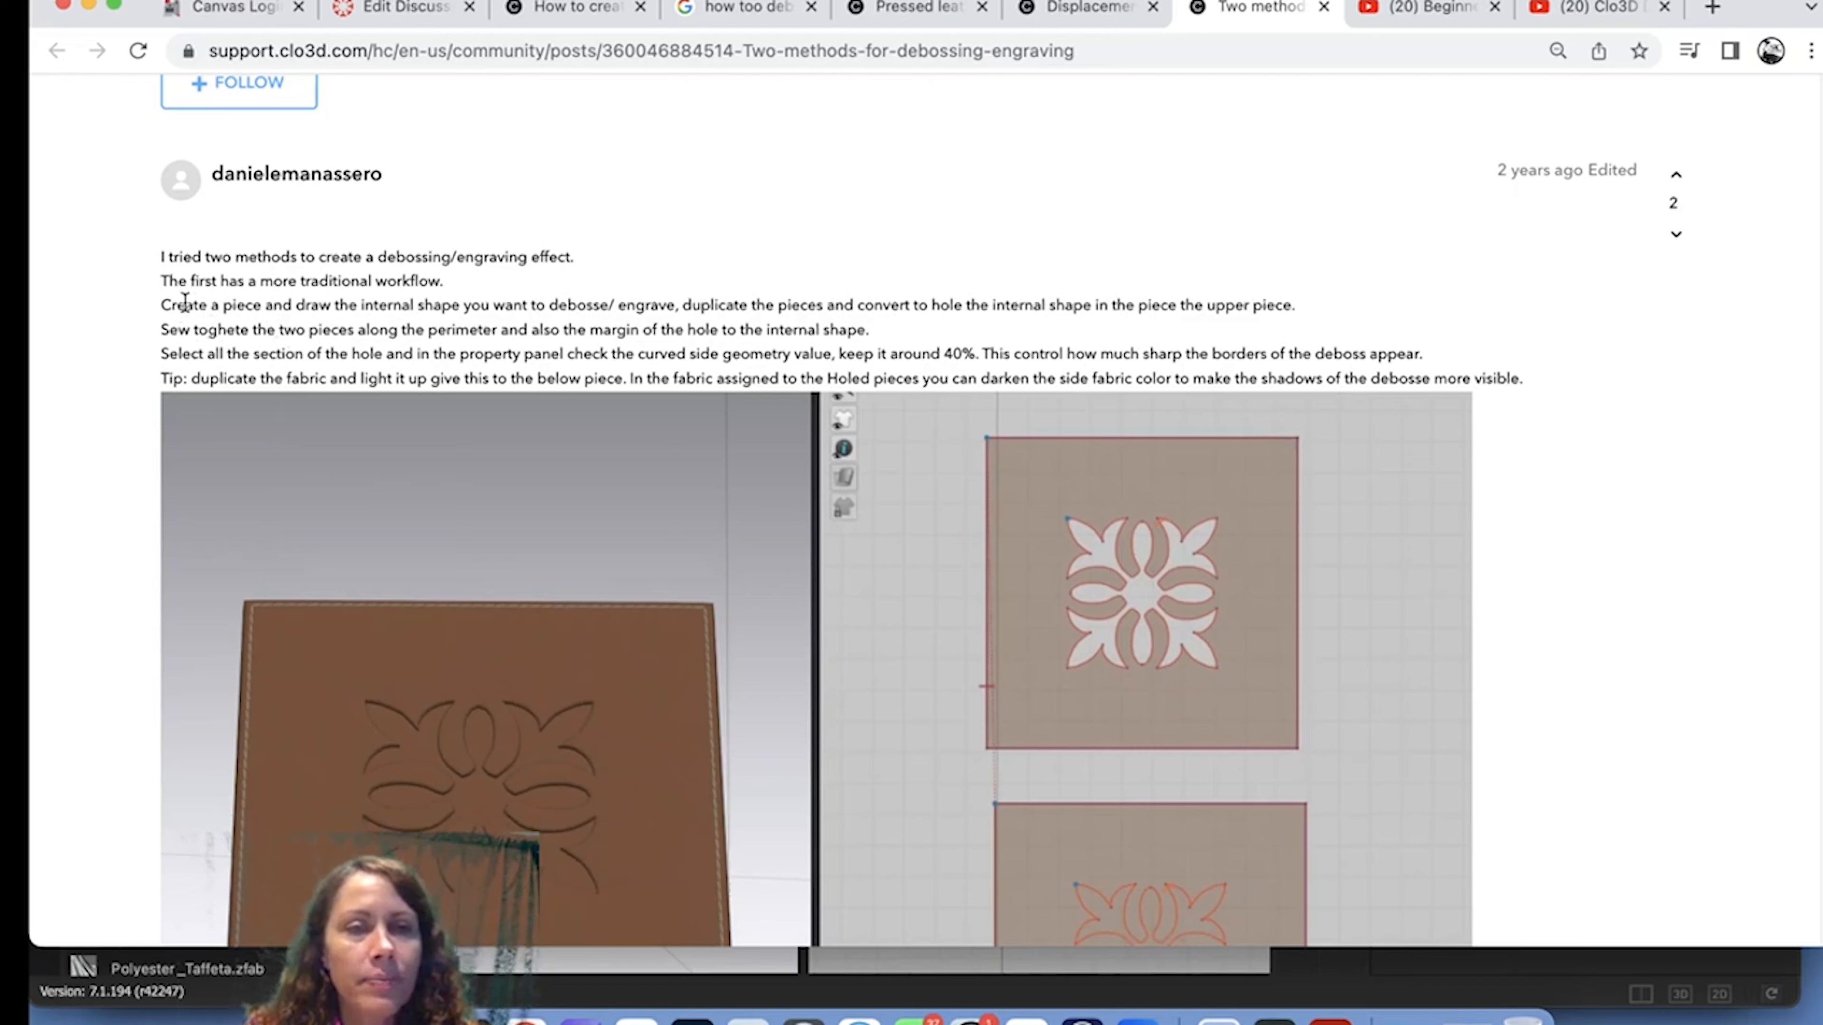
left_click_drag(185, 305, 547, 304)
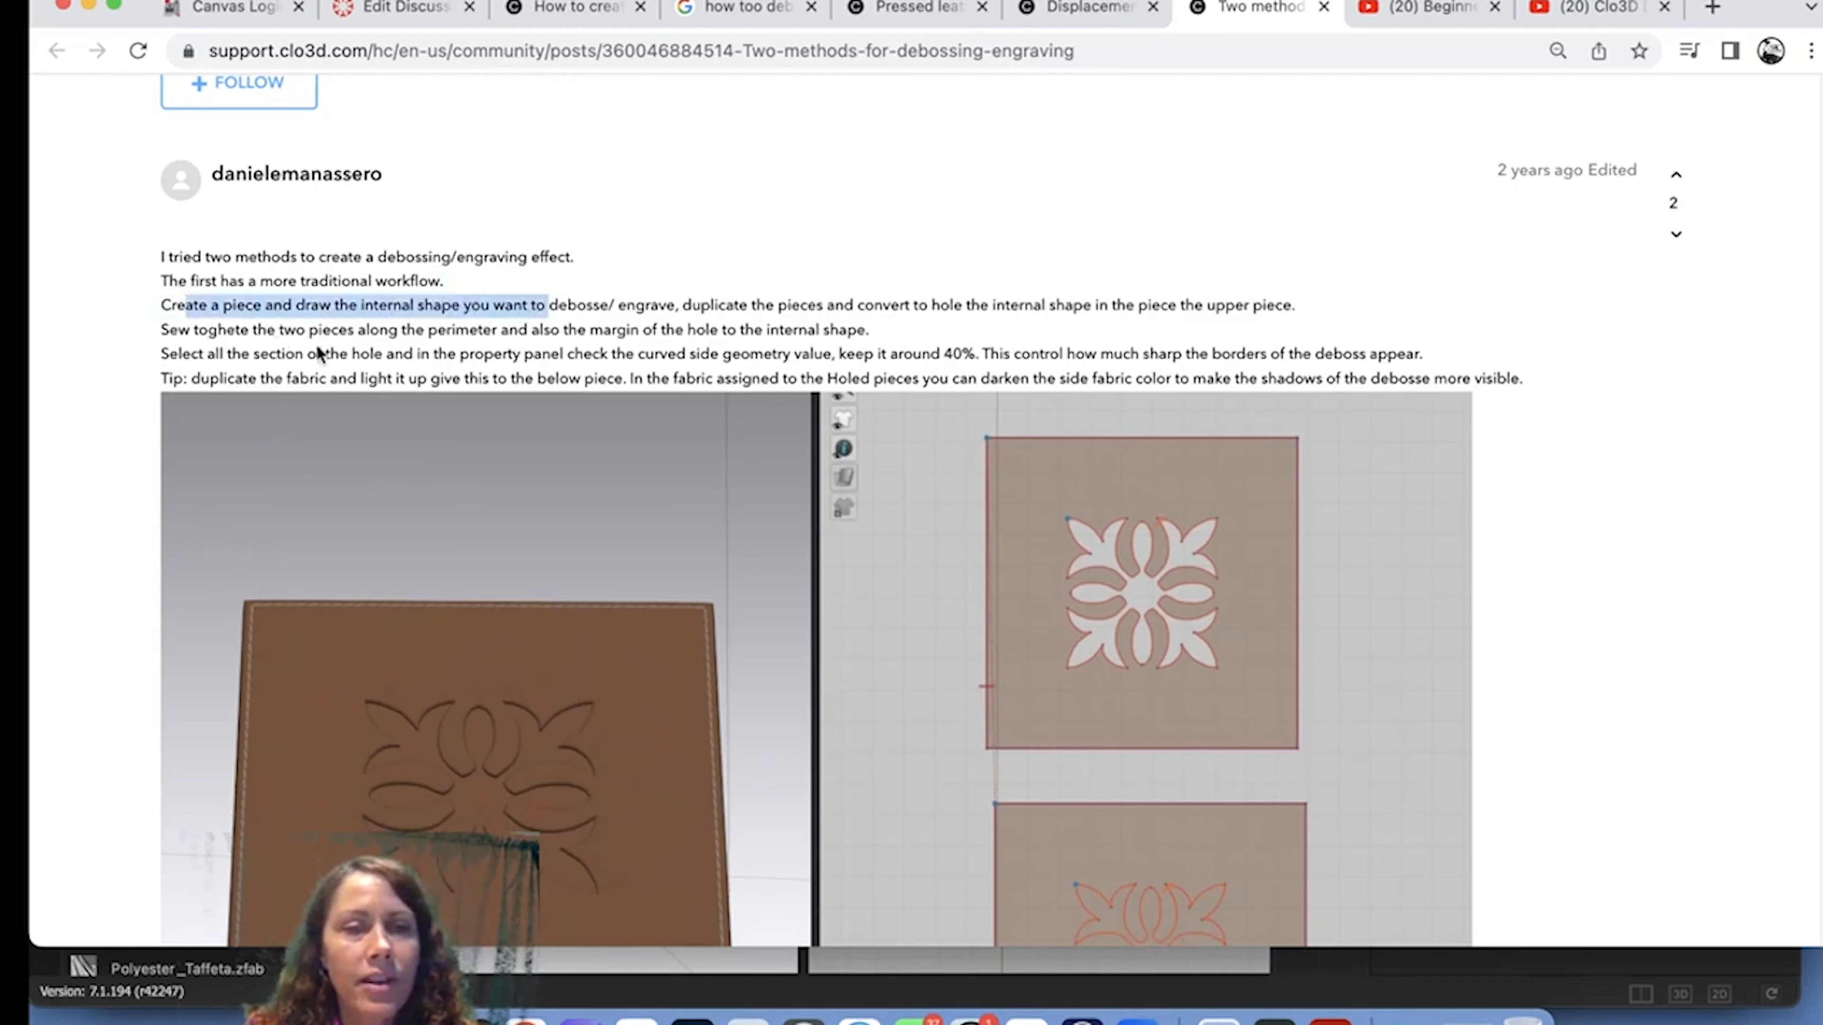
left_click_drag(198, 353, 827, 355)
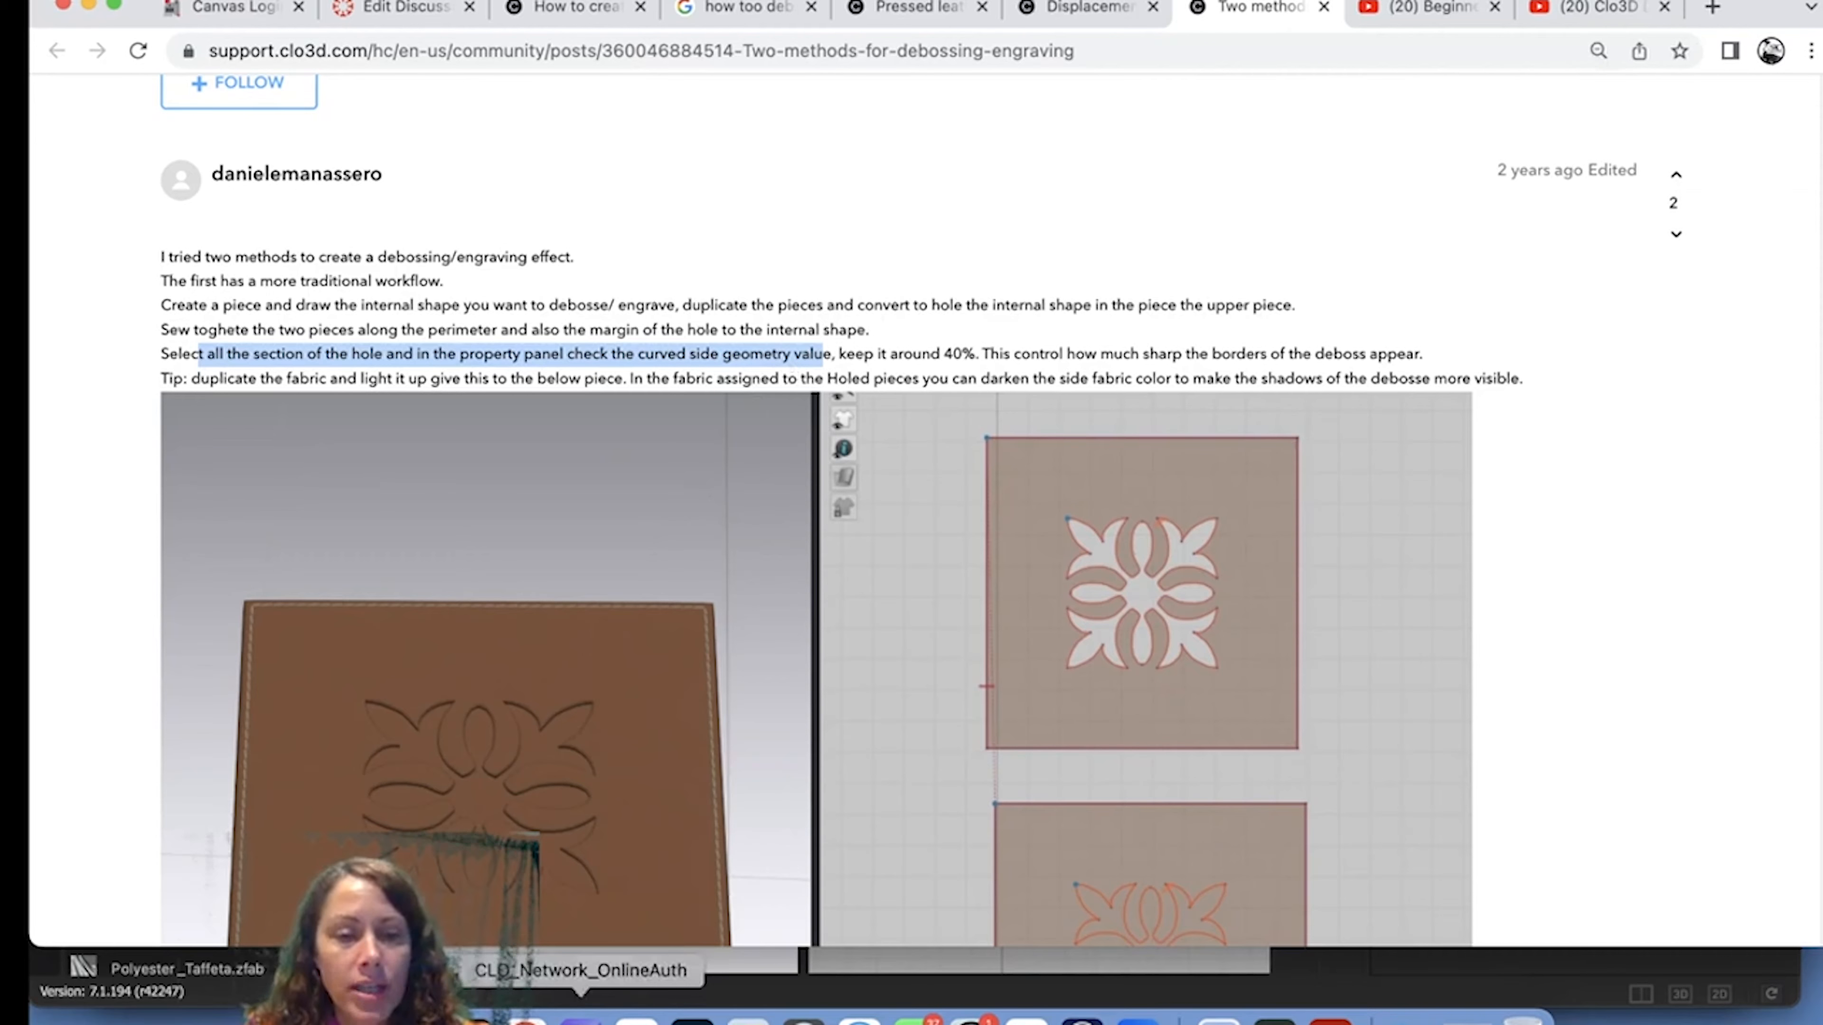
Switch back to CLO, collapse the Library, and check the Curved Side Geometry settings of the cutout square and its 3D lettering.
left_click(580, 1019)
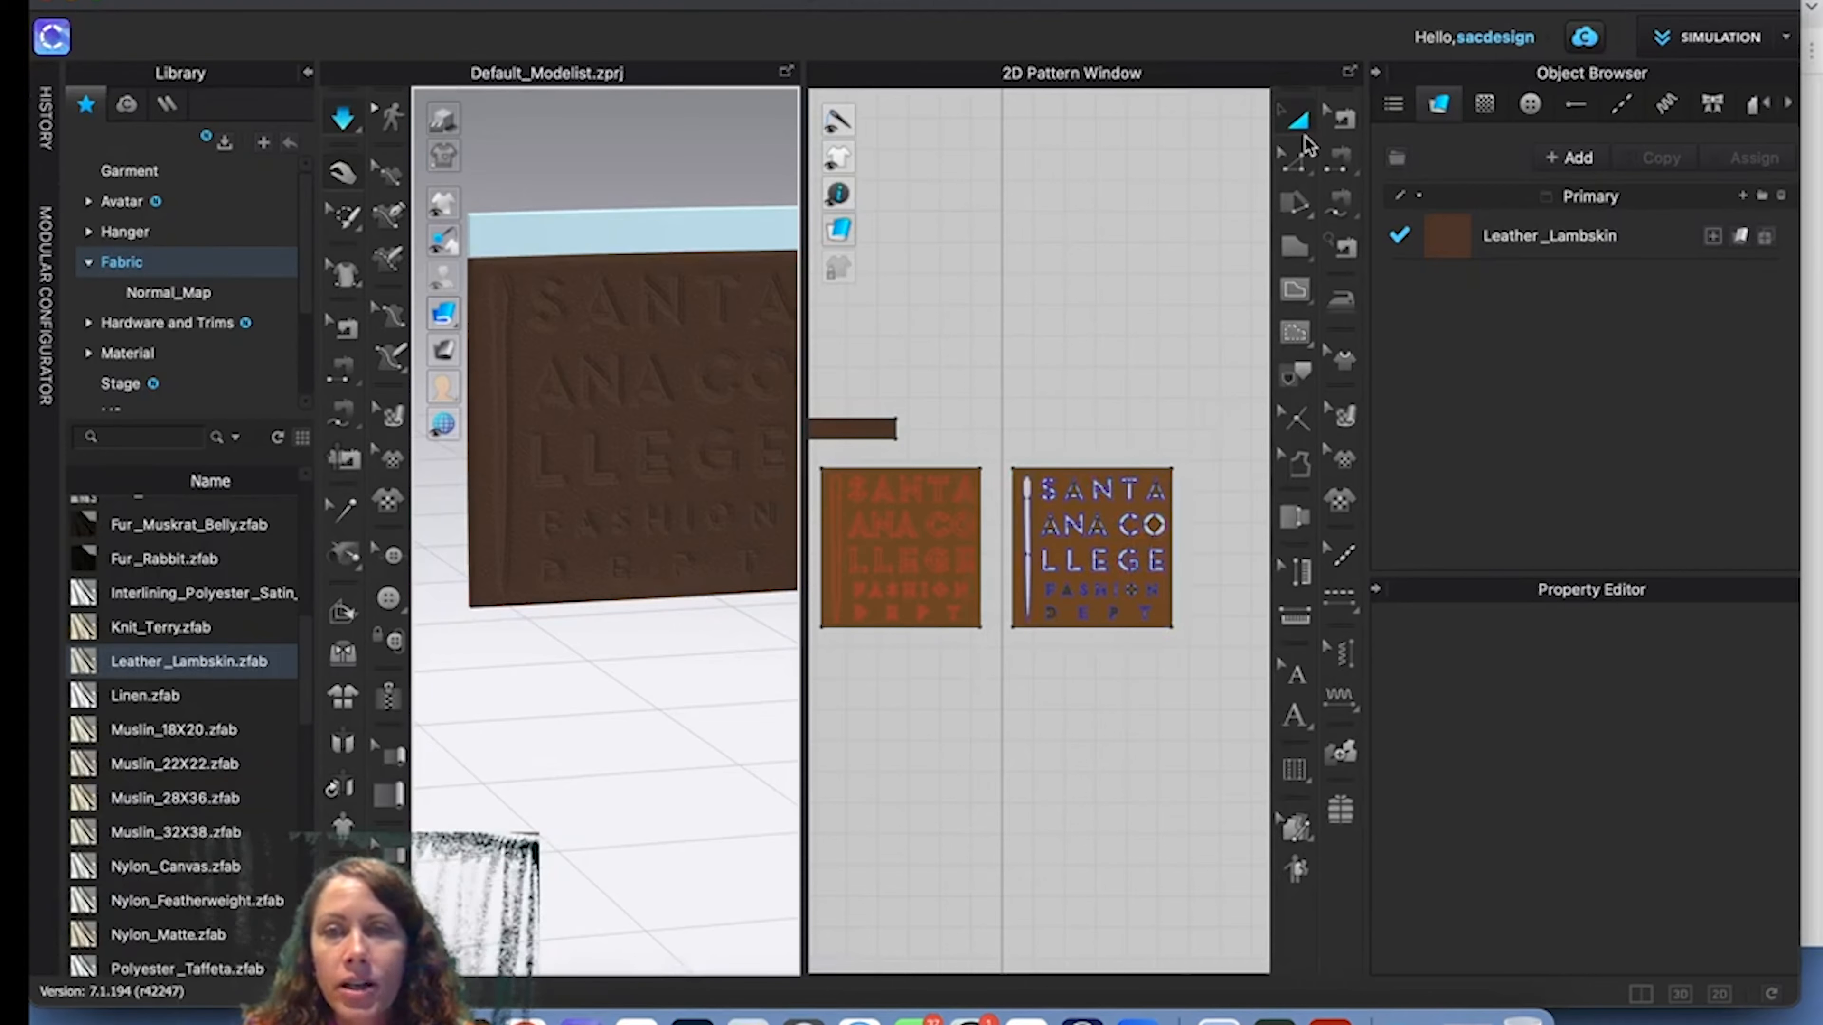
left_click(307, 71)
left_click(1084, 544)
scroll(1660, 769, "down", 10)
scroll(1624, 801, "up", 4)
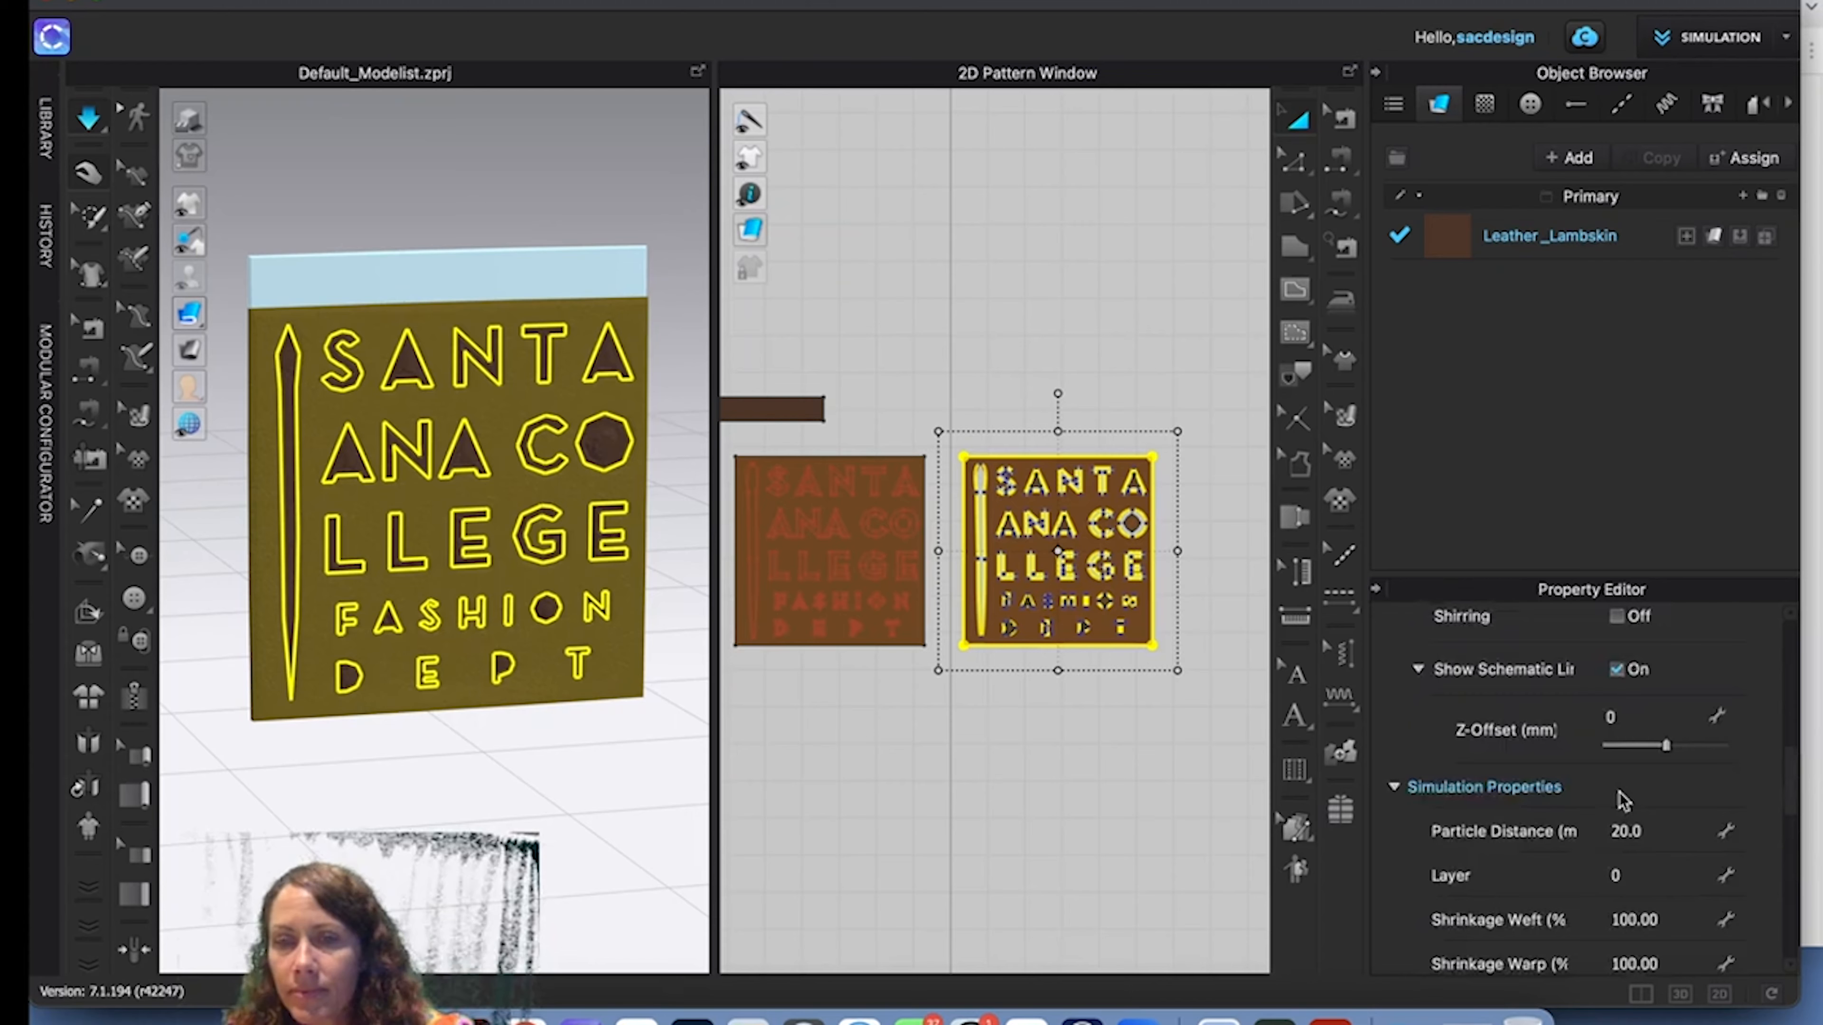
scroll(1623, 801, "up", 3)
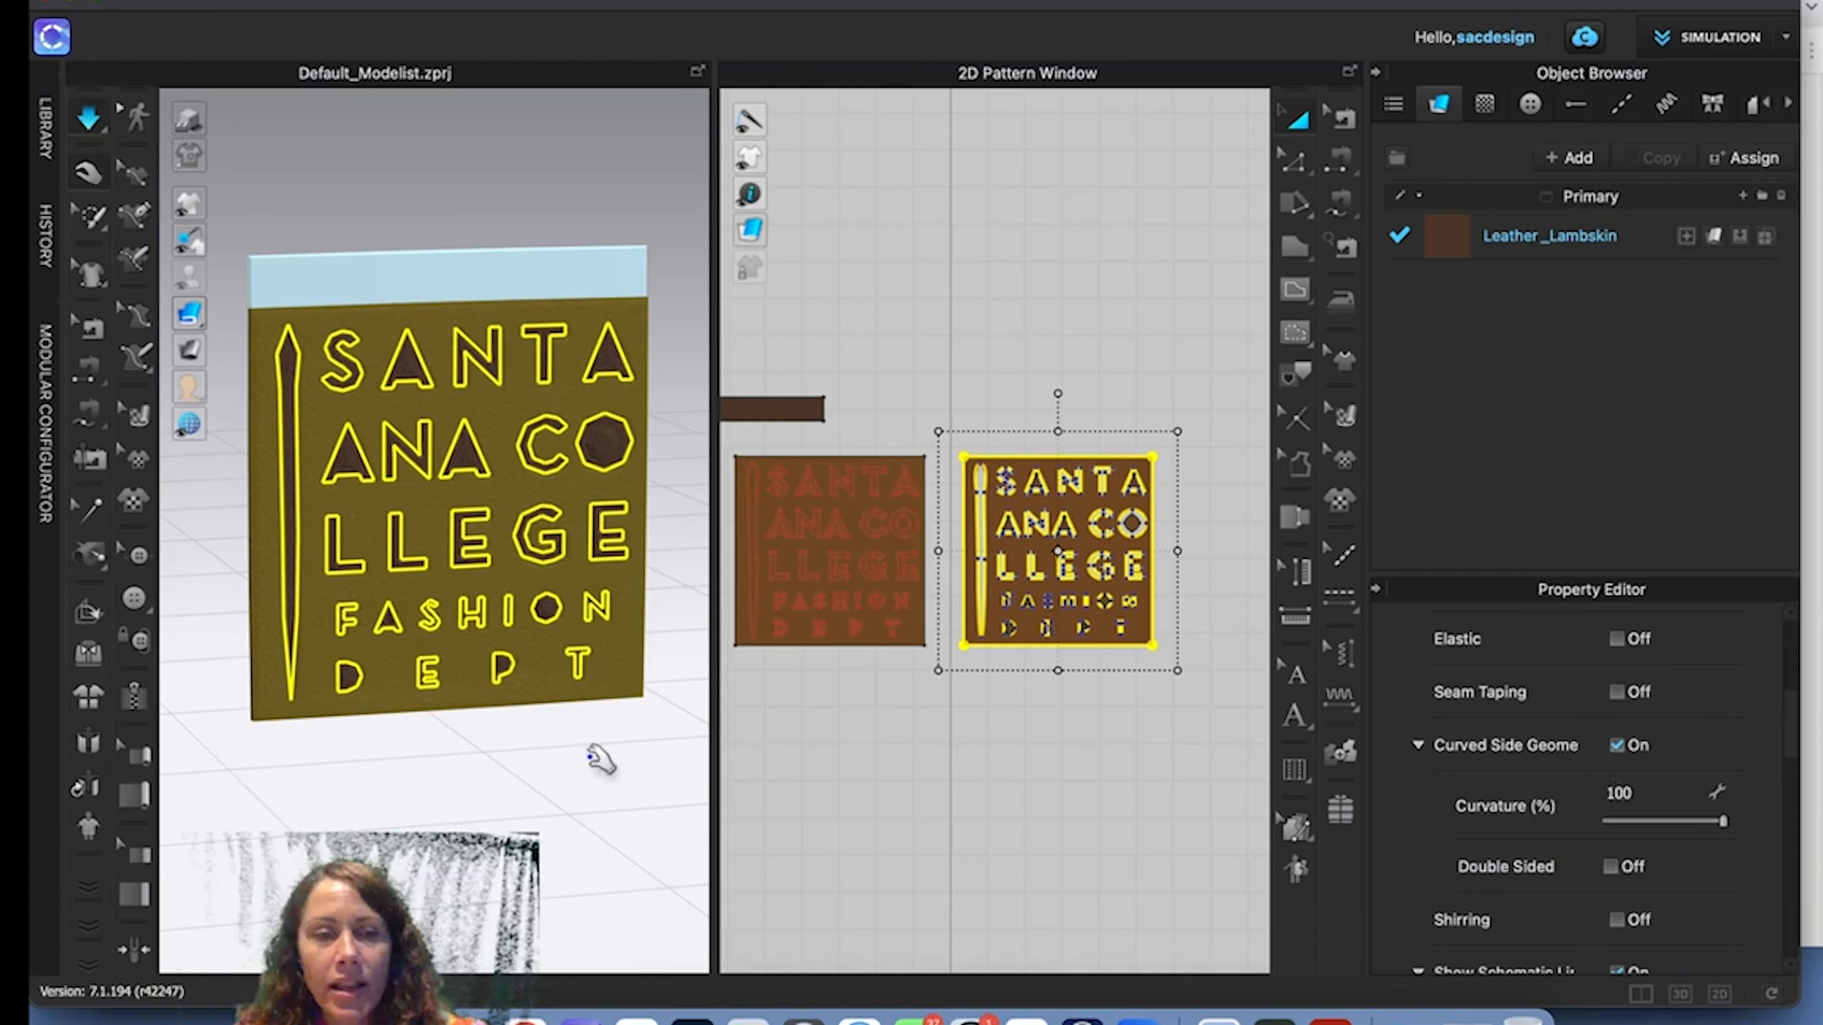
left_click(569, 757)
scroll(377, 479, "up", 3)
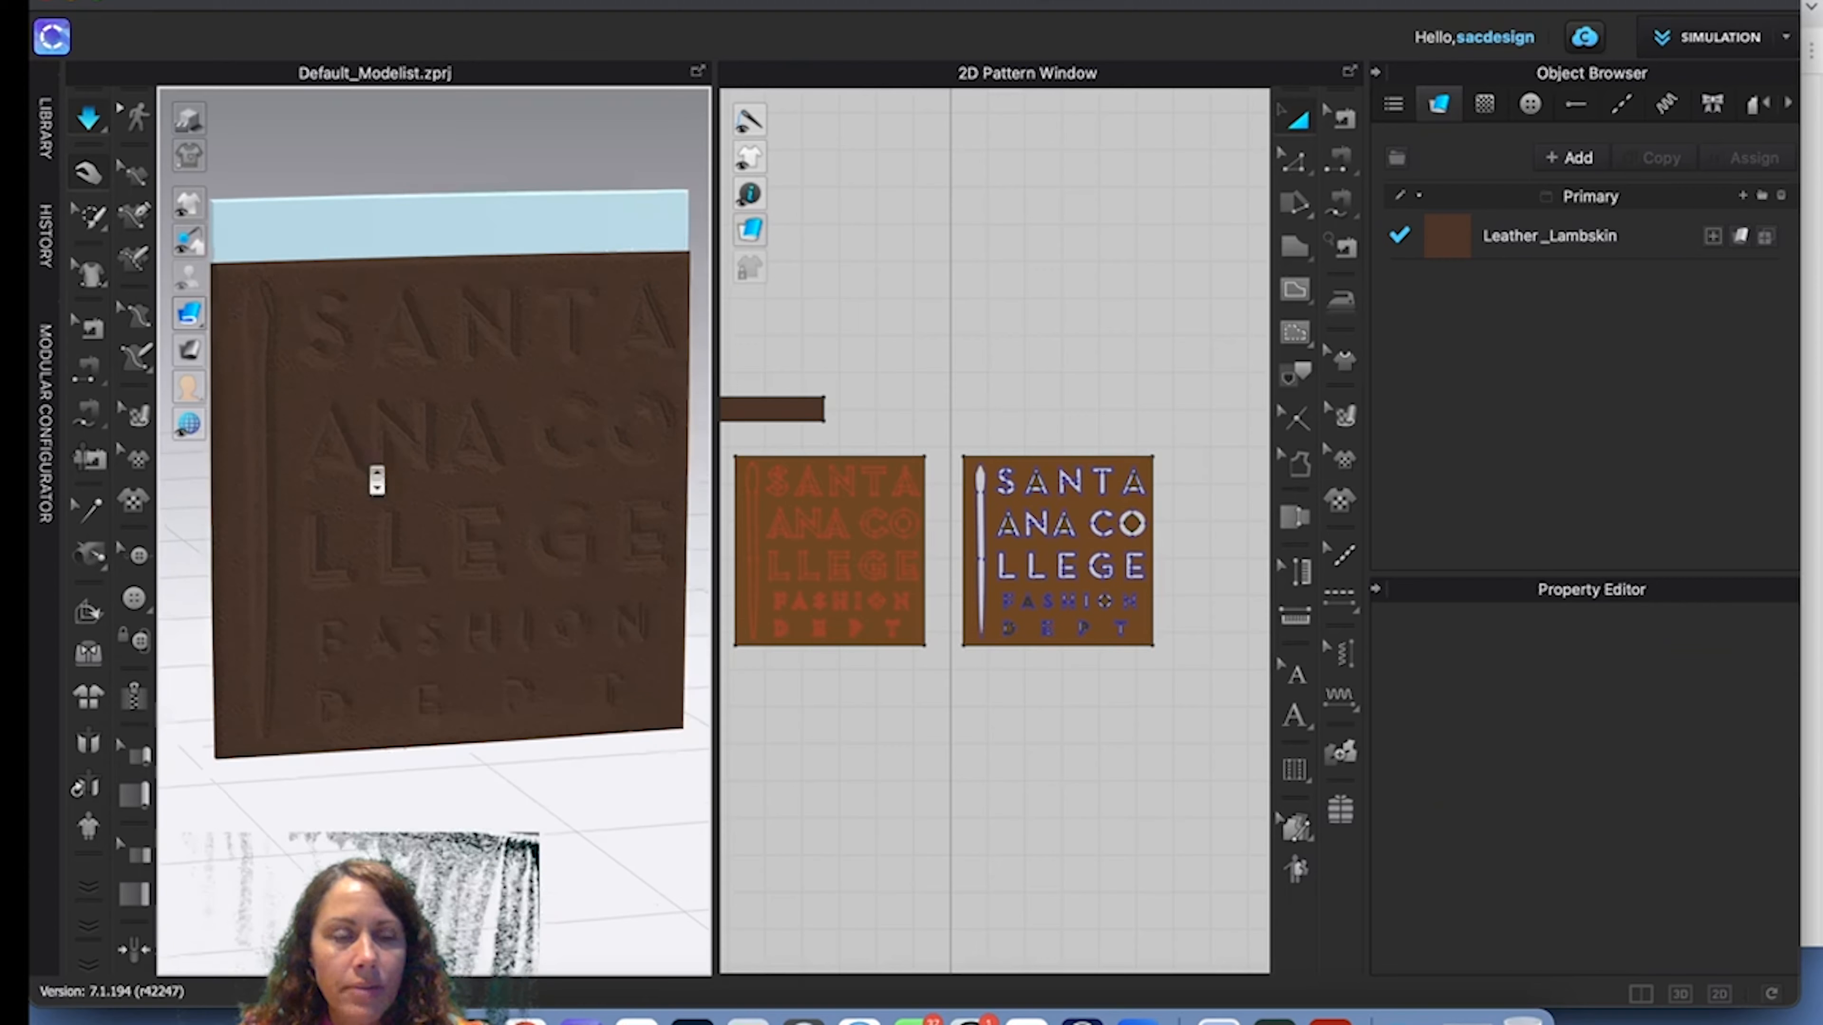
scroll(377, 480, "up", 2)
Stop the simulation and turn on Curved Side Geometry for the narrow strip piece.
key("space")
left_click(774, 409)
scroll(1579, 790, "down", 10)
left_click(1616, 746)
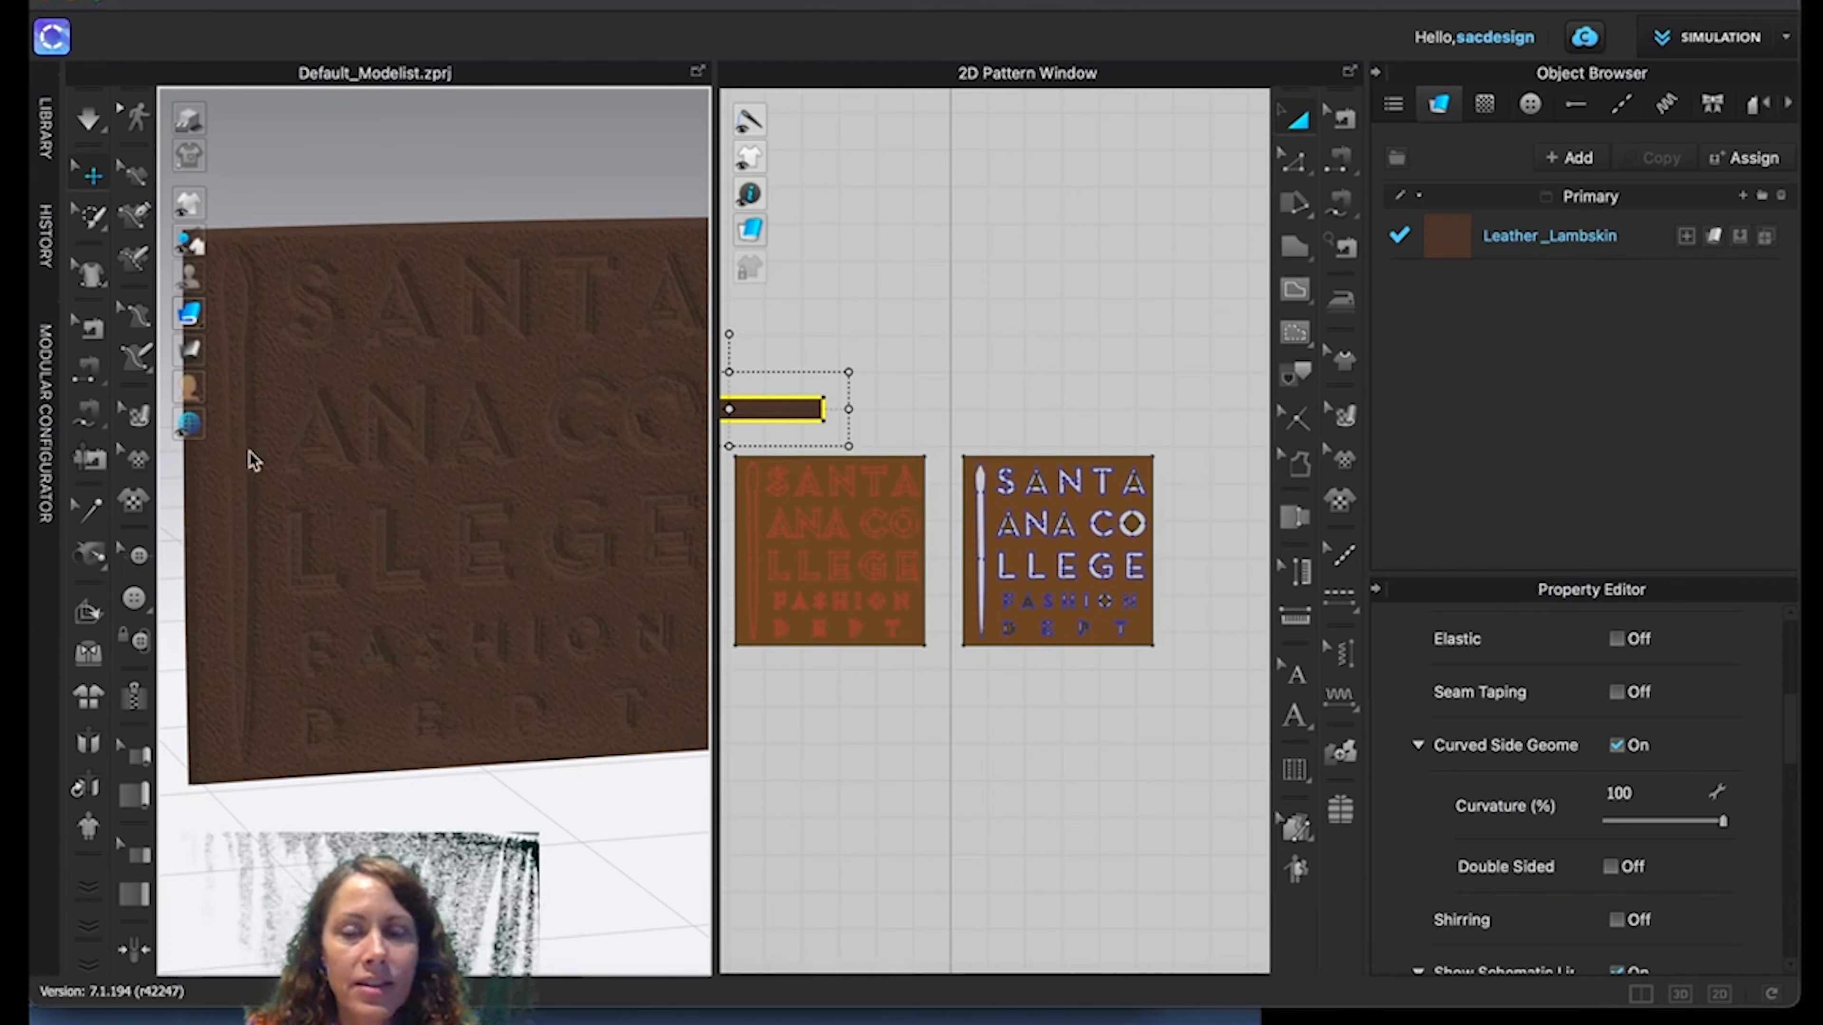
Set the high-resolution garment particle distance to 3 mm and simulate the patch.
left_click(96, 2)
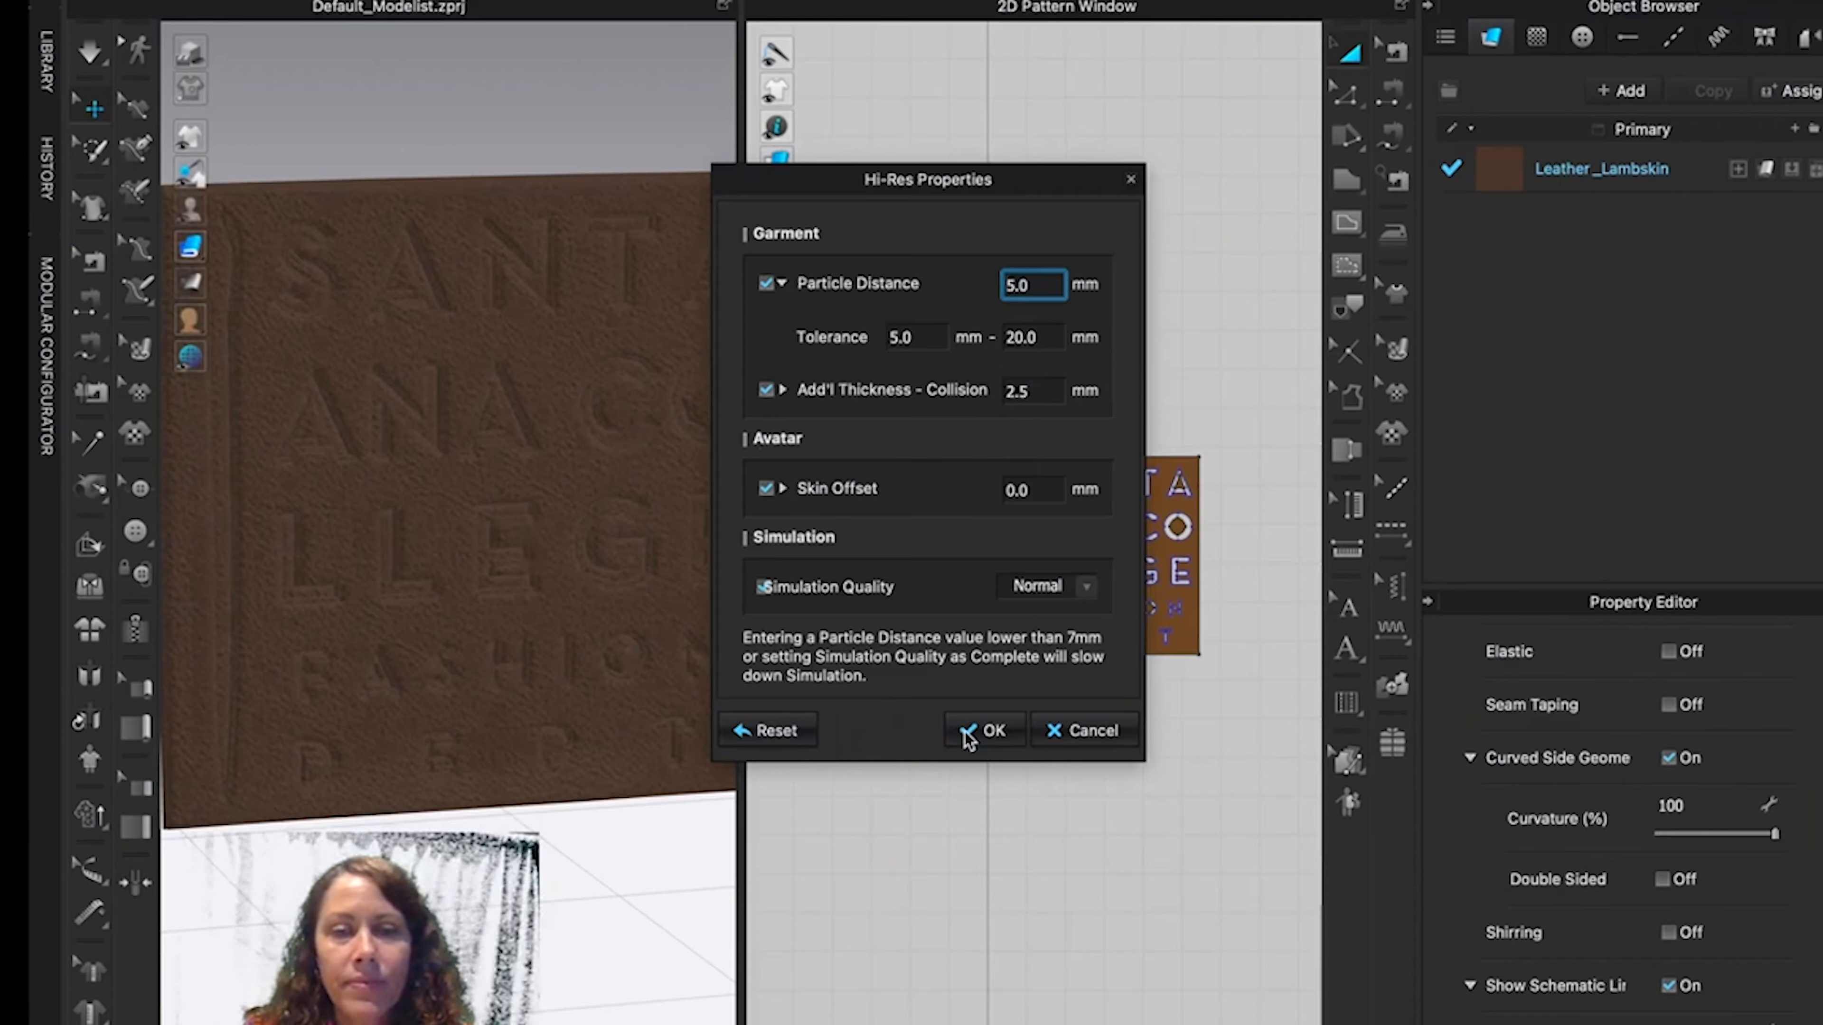
double_click(1055, 280)
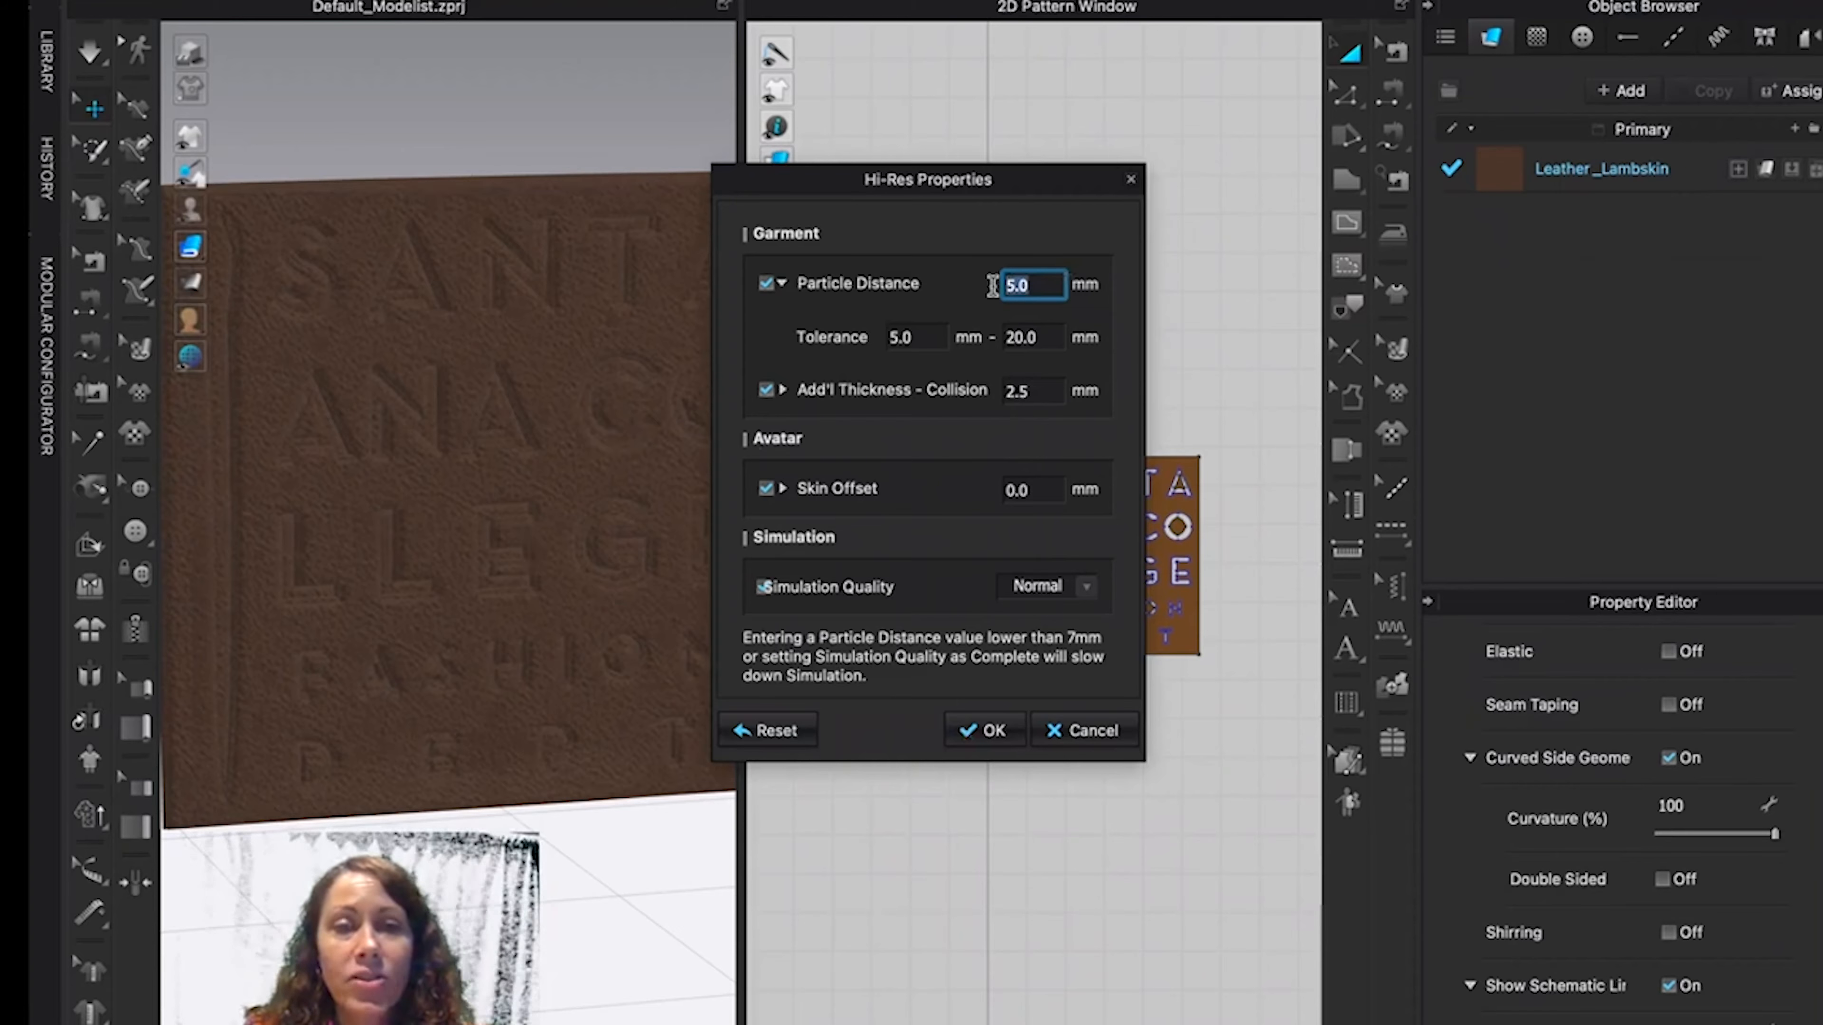
type("3")
left_click(983, 730)
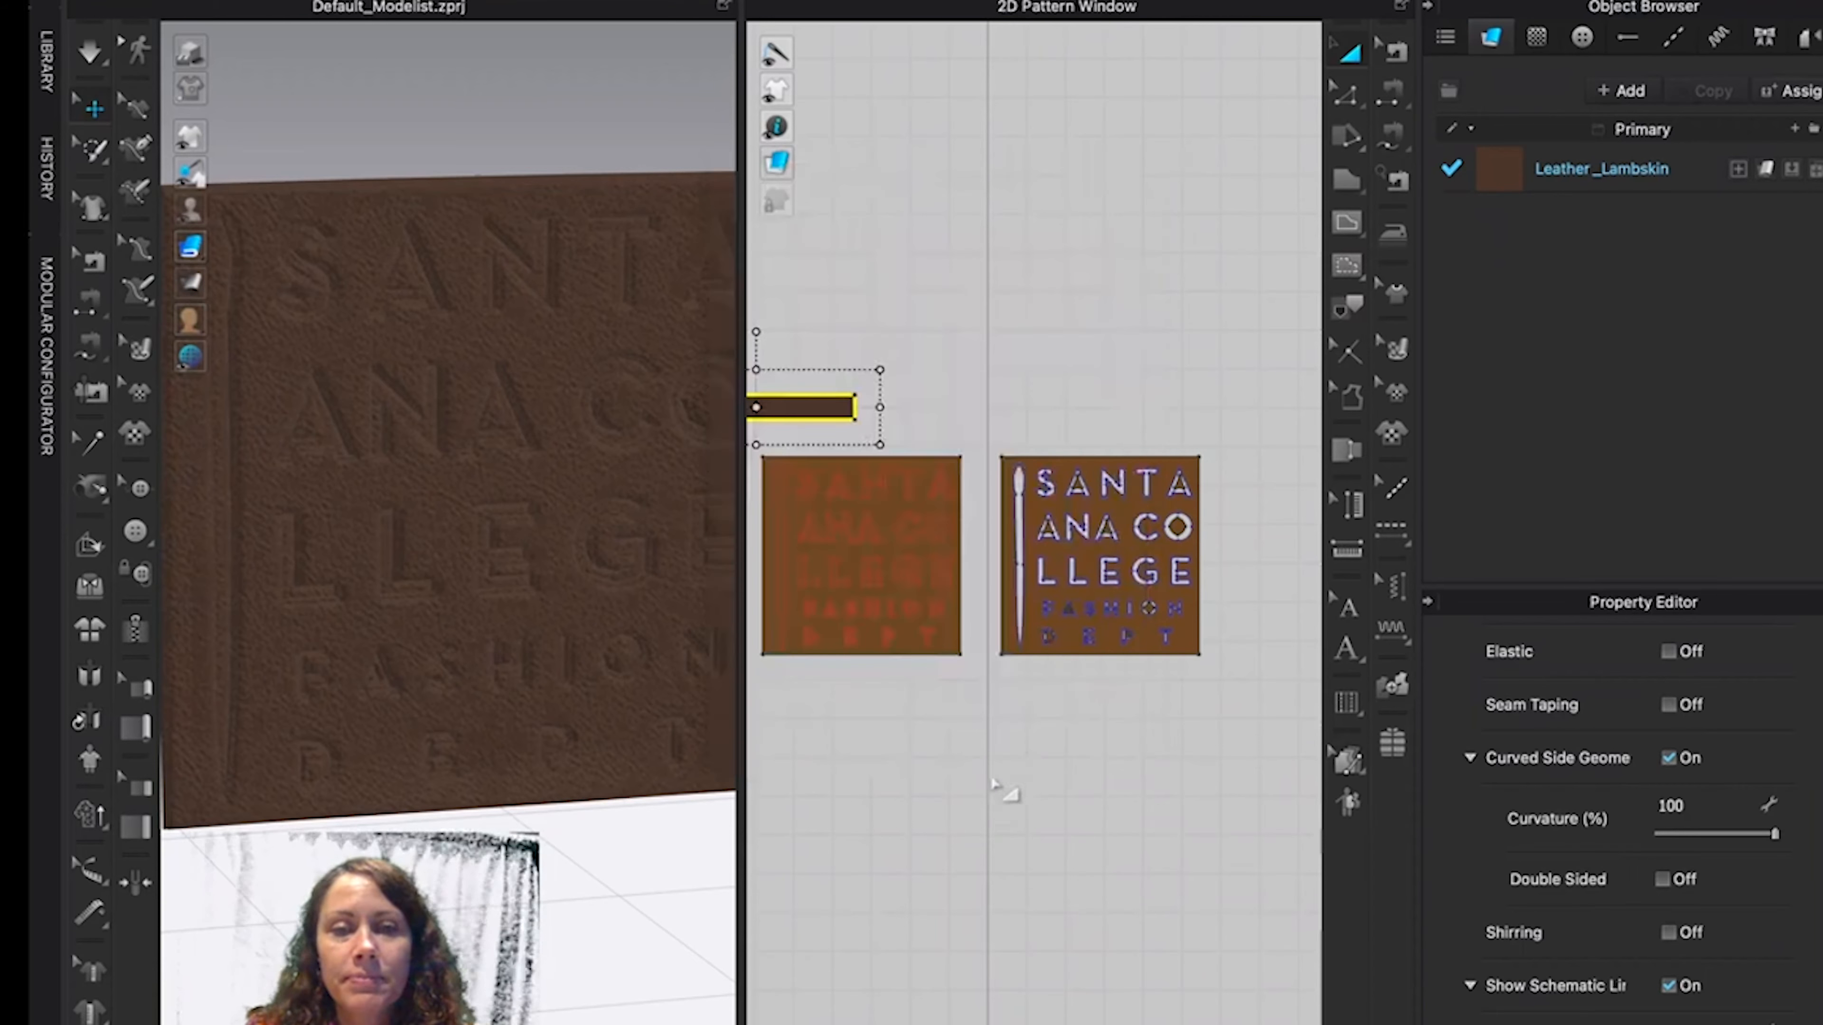
scroll(459, 670, "down", 3)
key("space")
Turn off the simulation and render the leather patch in the Render window.
left_click(1098, 0)
left_click(1151, 4)
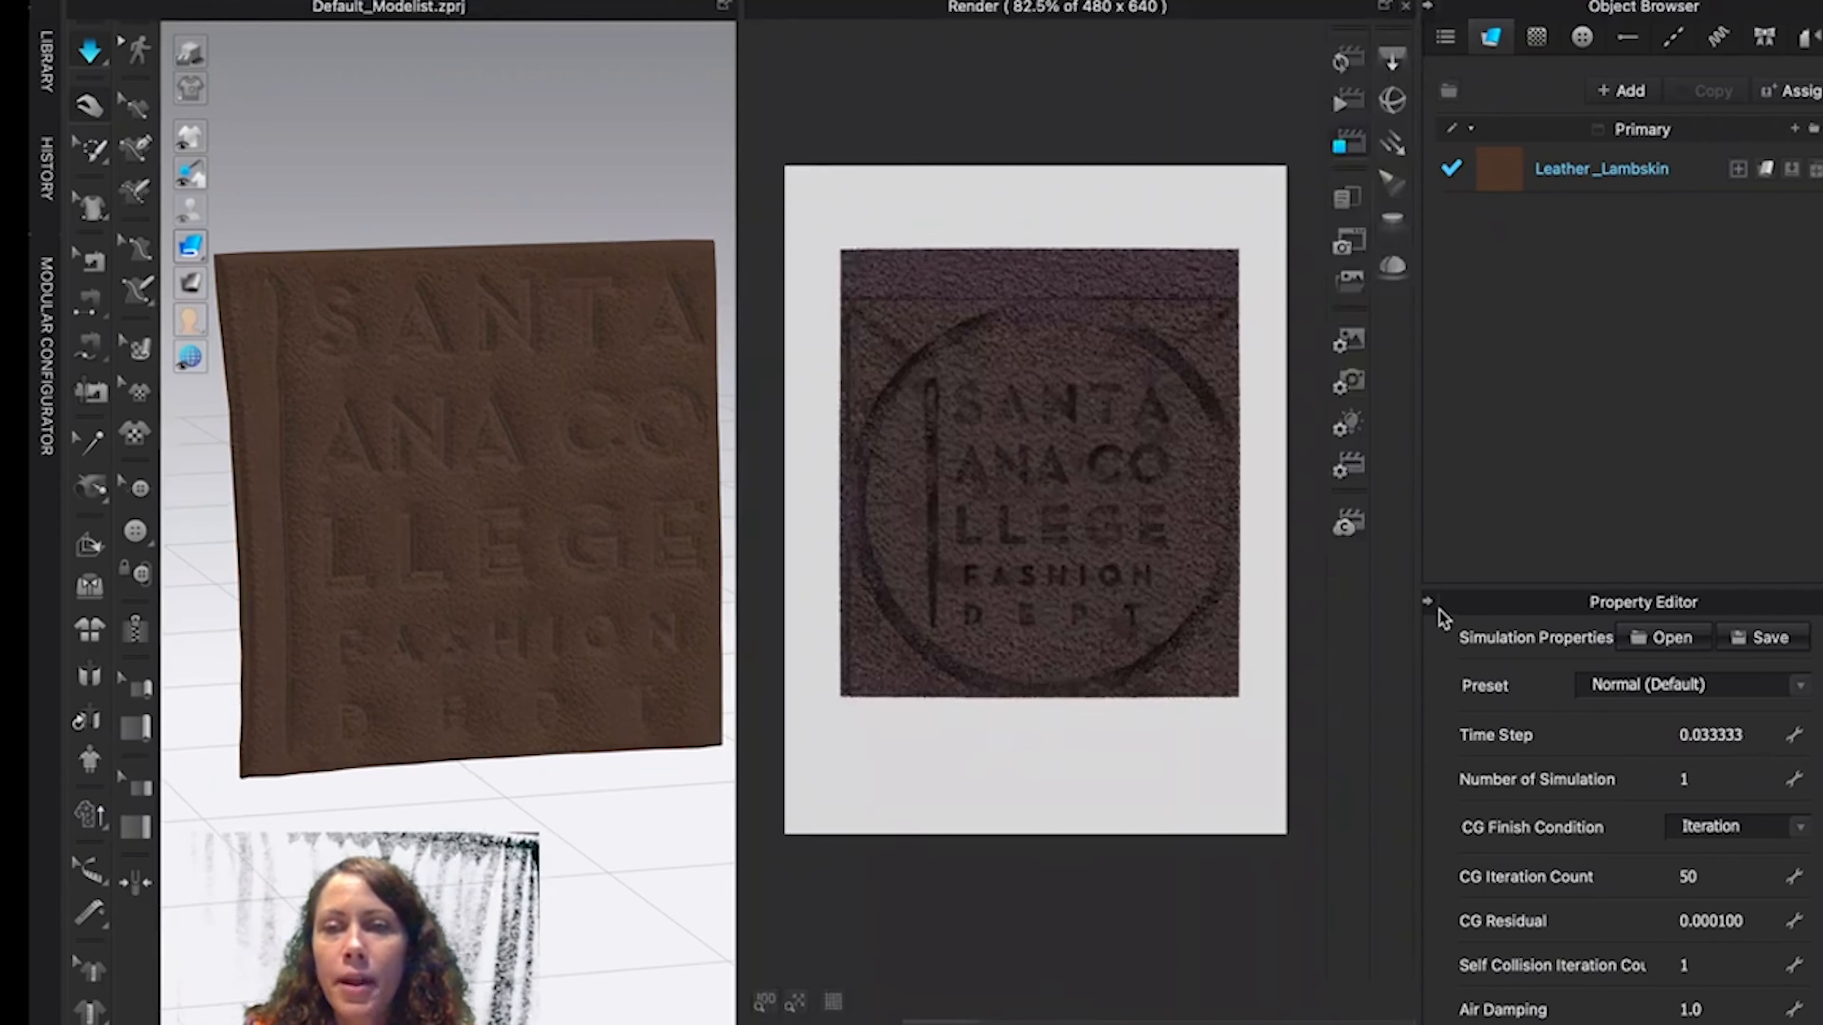
left_click(1347, 65)
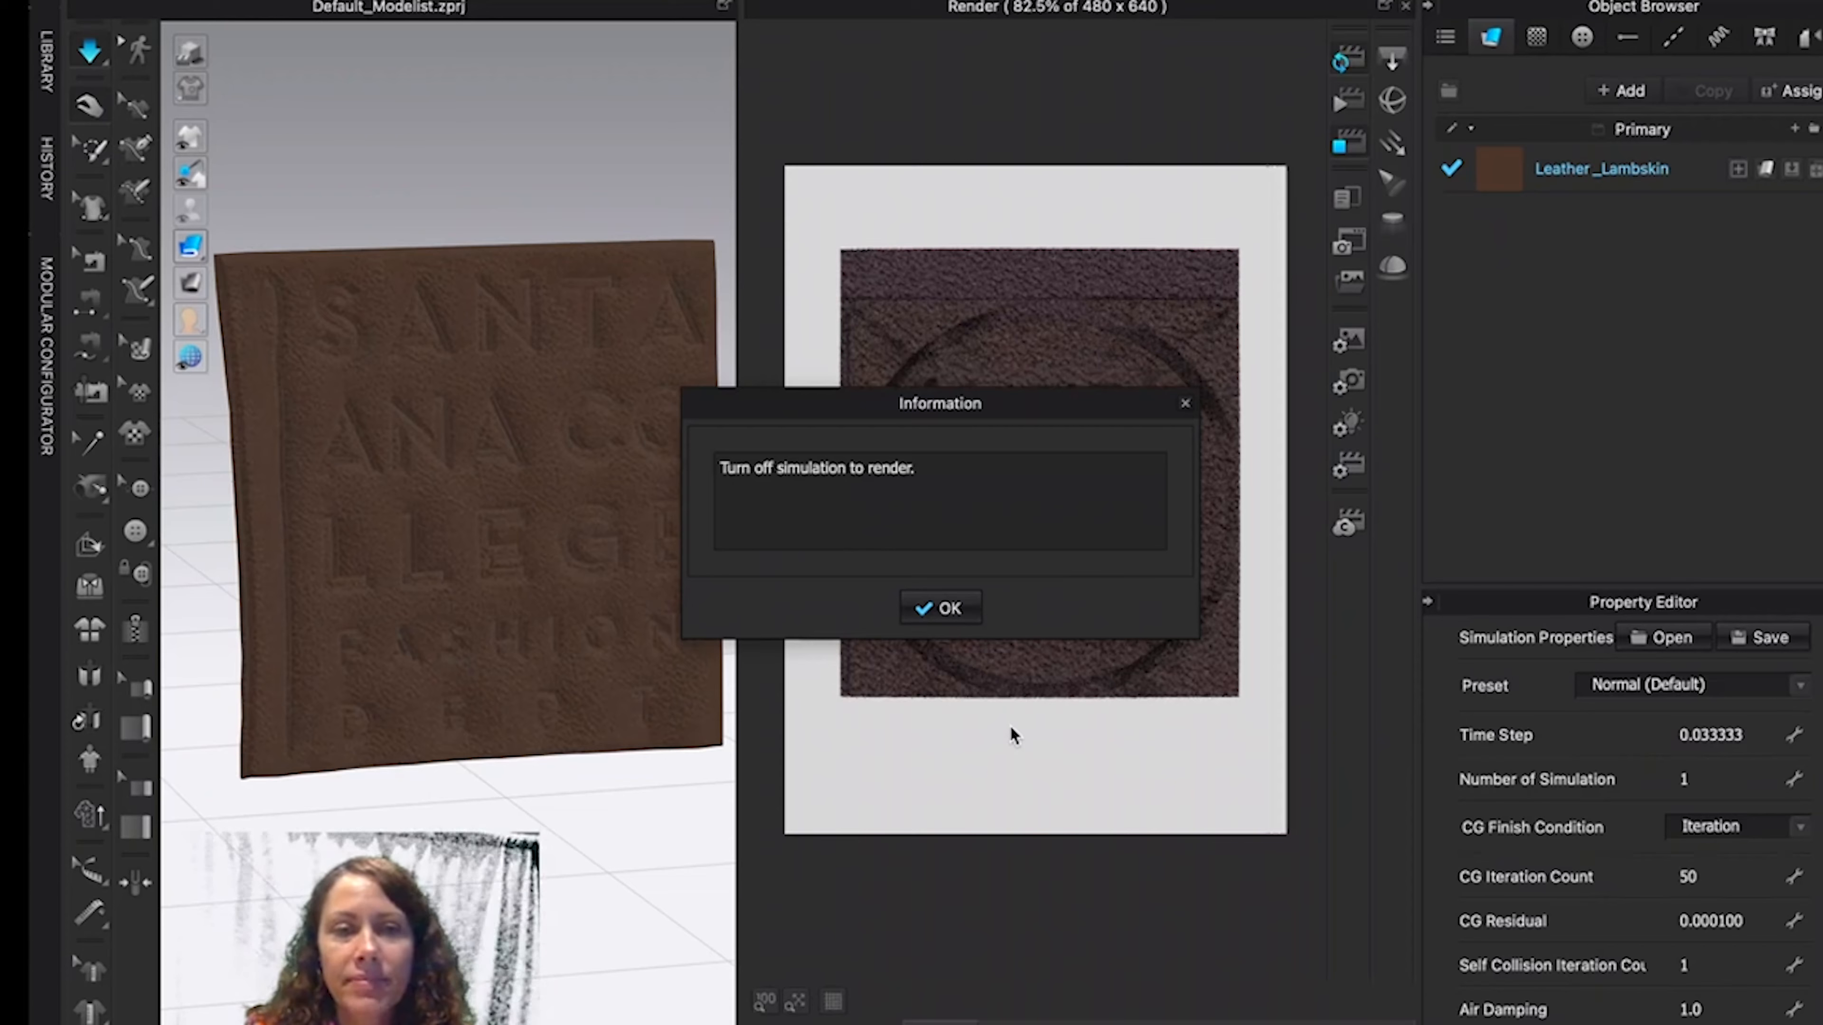
left_click(940, 609)
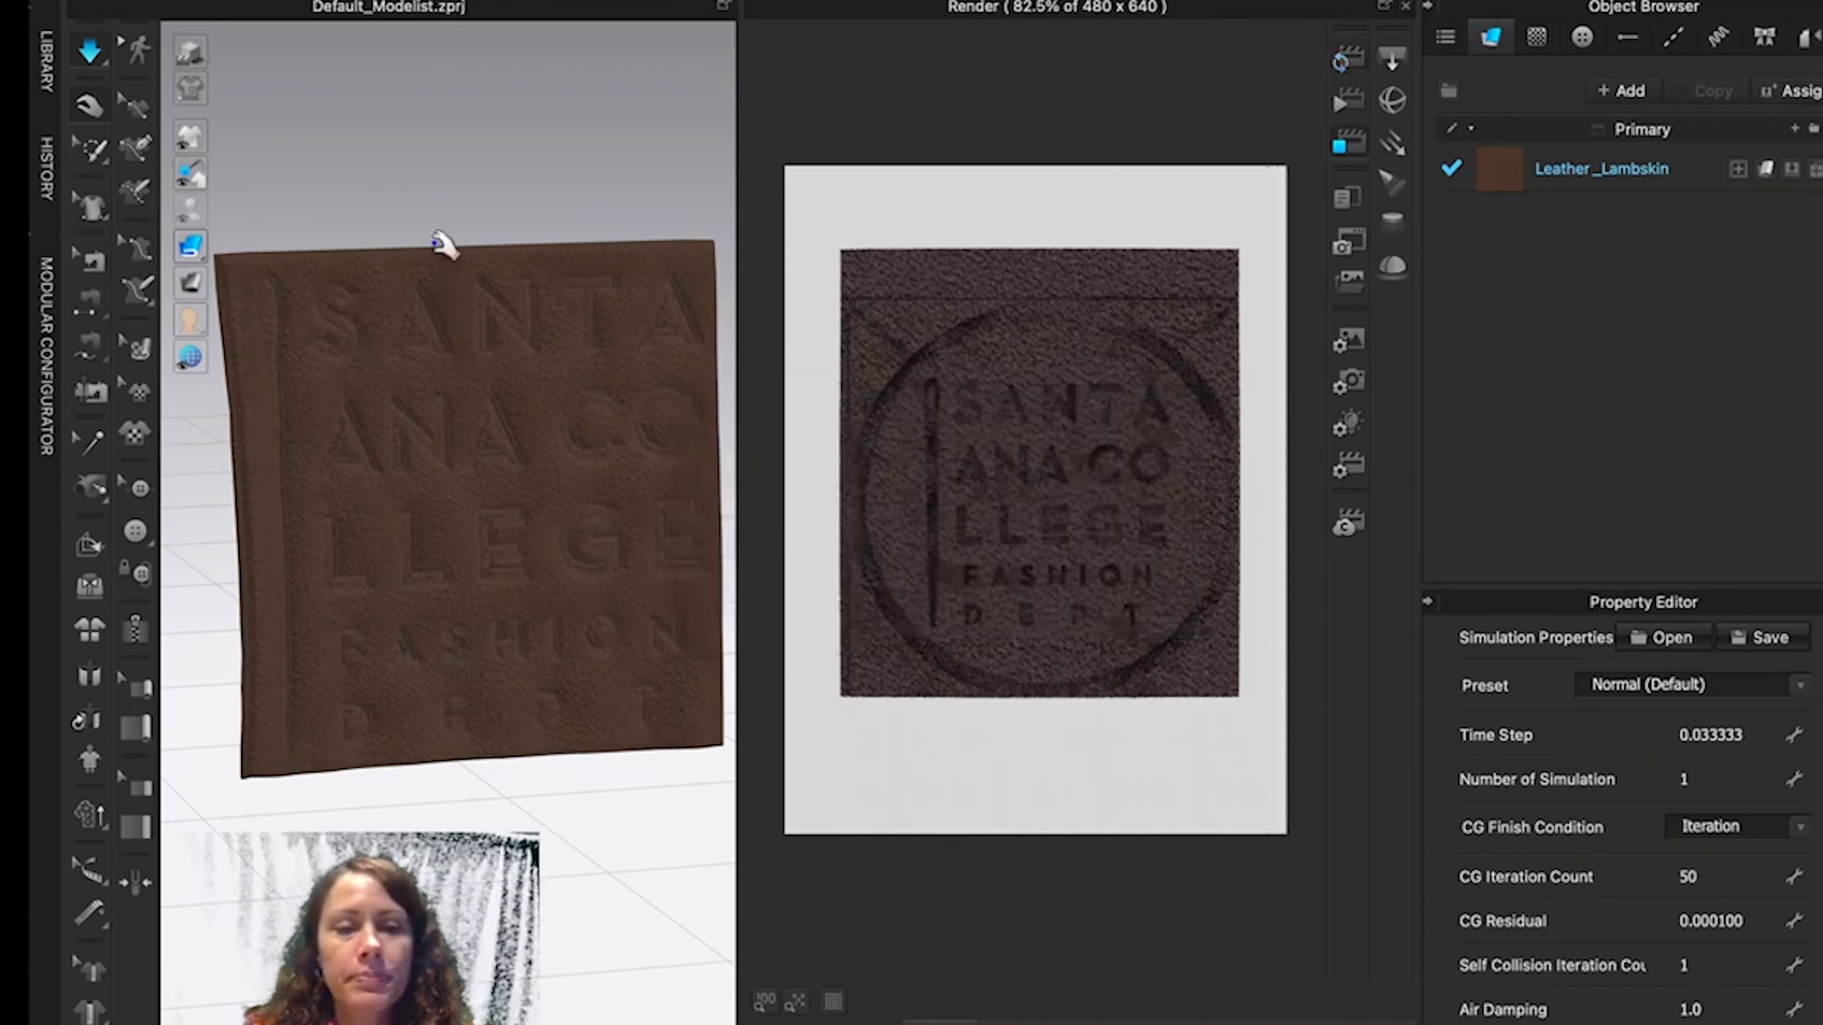
key("space")
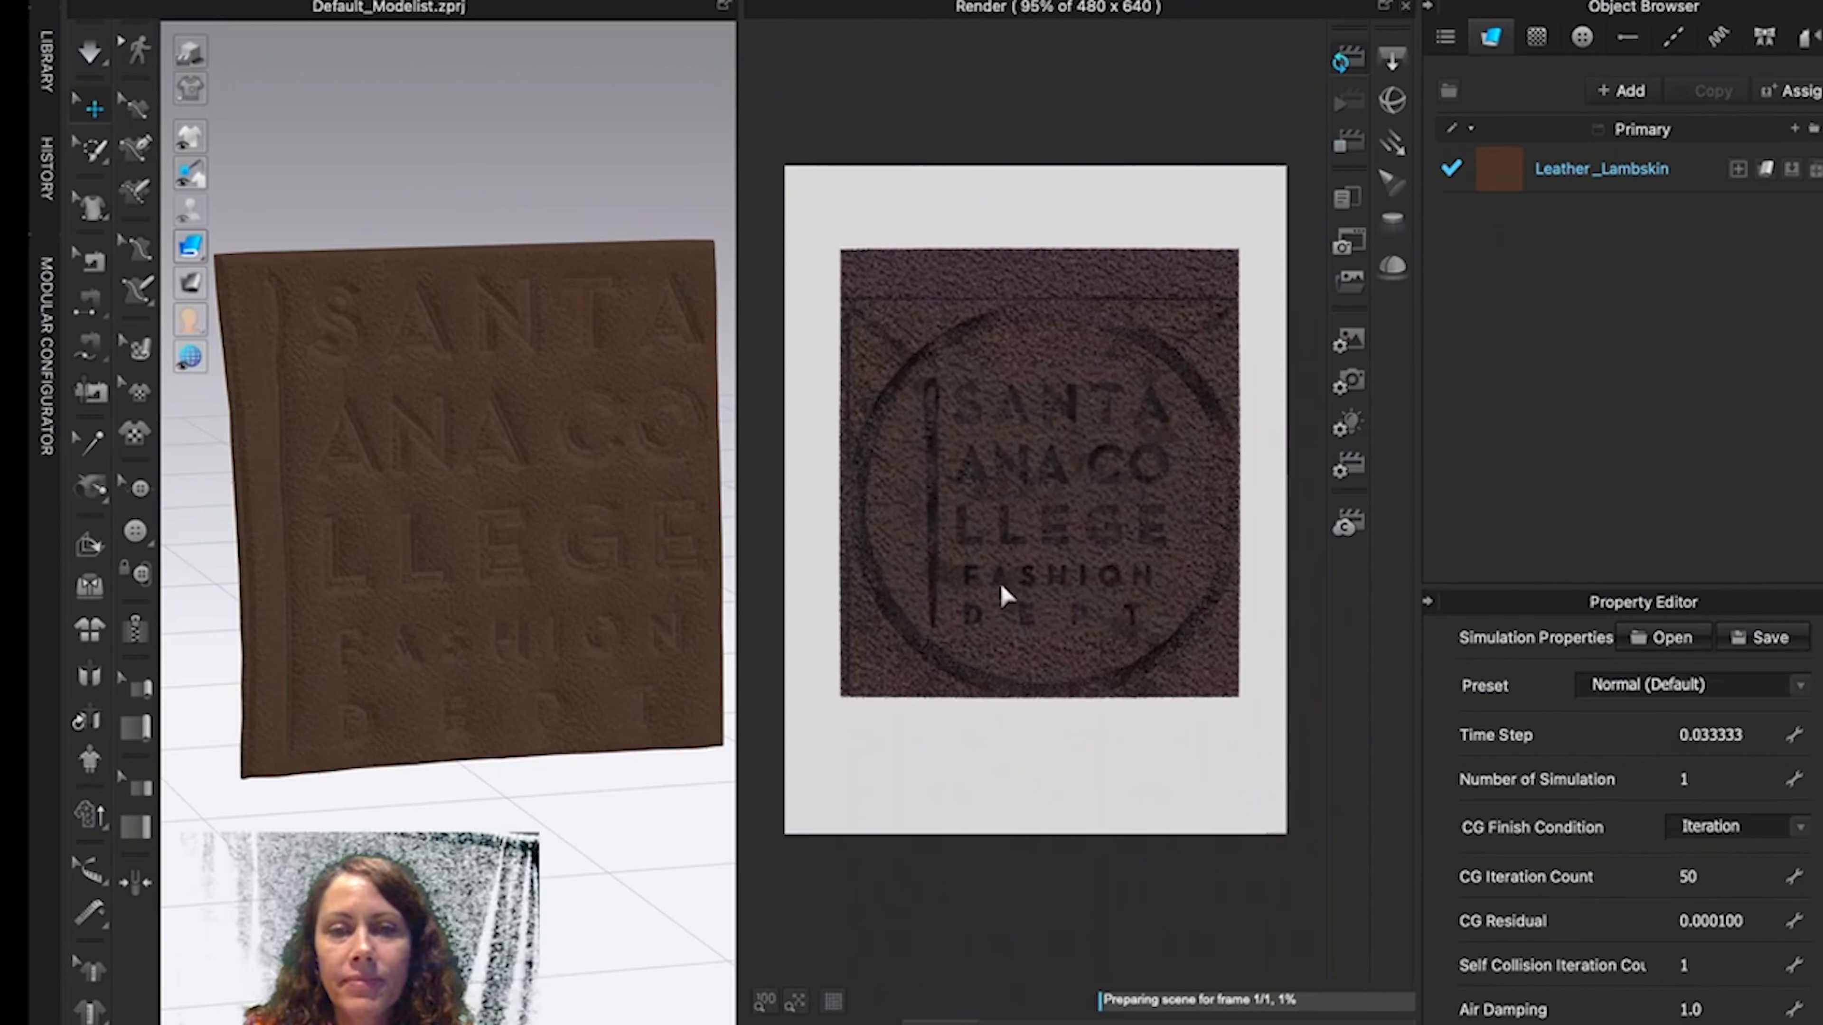
scroll(460, 531, "up", 3)
scroll(1077, 568, "up", 2)
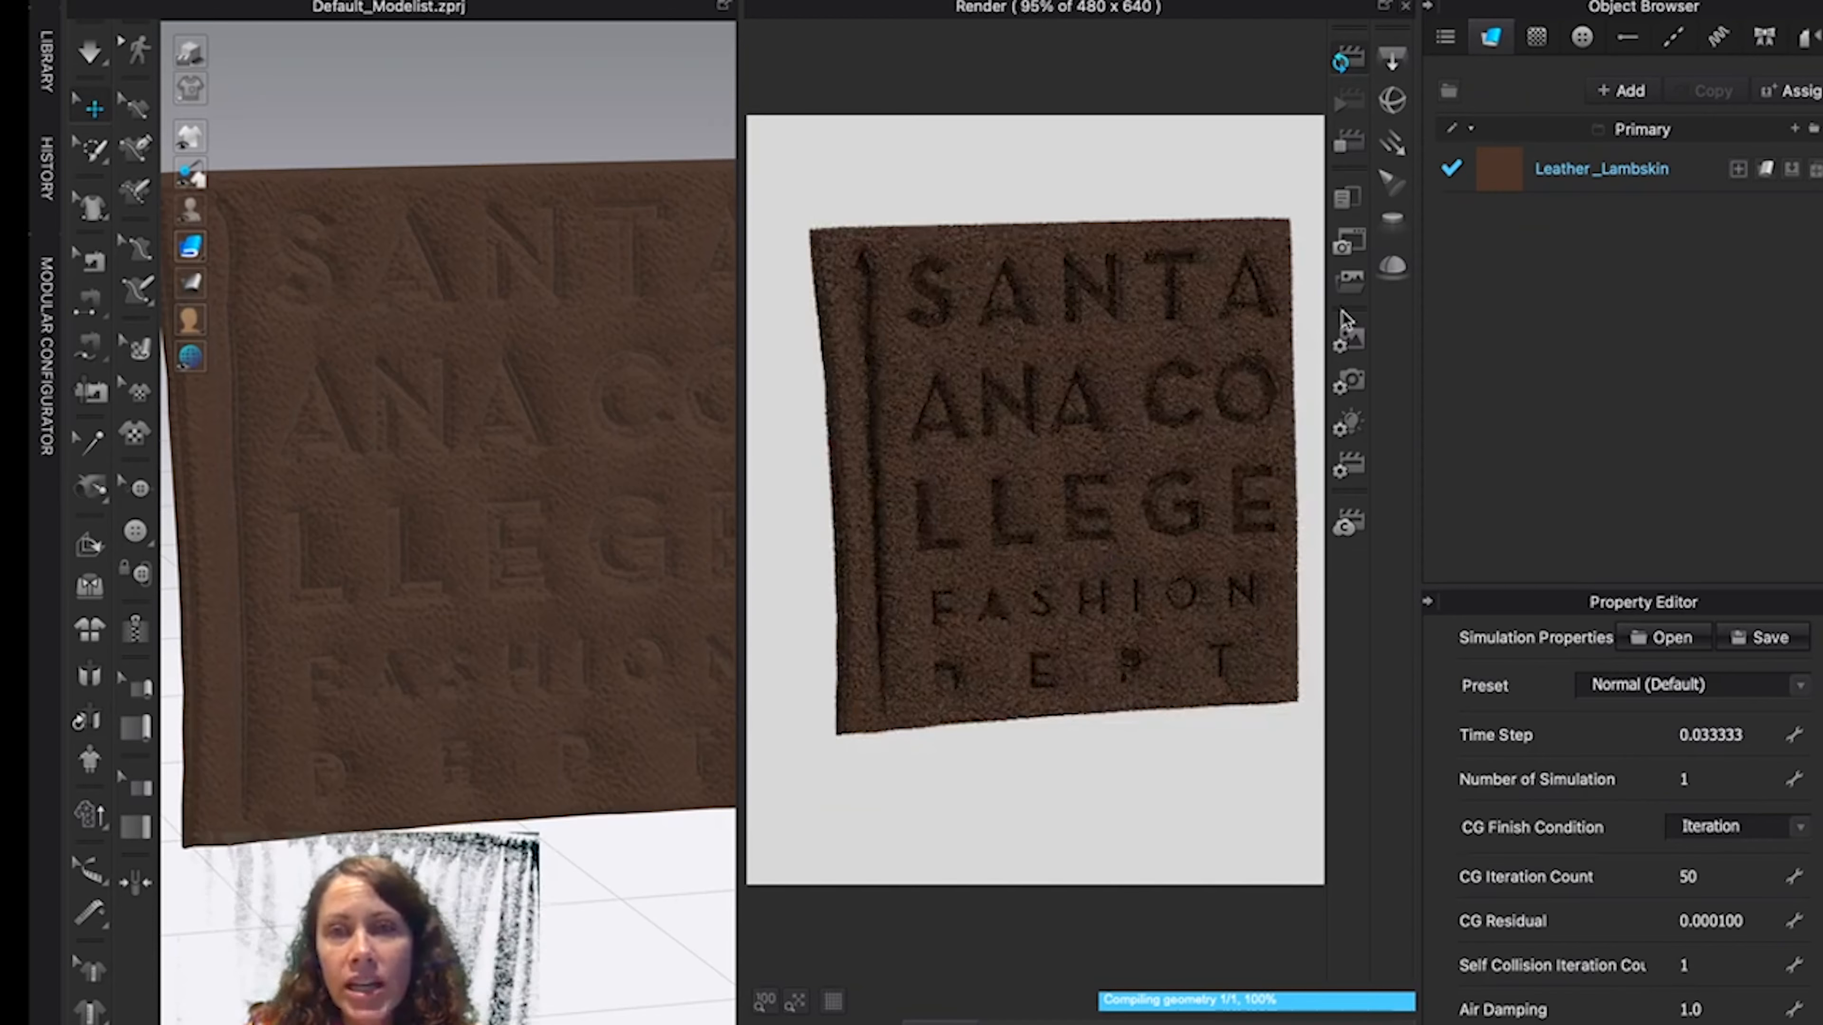
Close the render window and reapply the high-resolution garment properties with a 3 mm particle distance.
left_click(1405, 7)
scroll(612, 509, "down", 2)
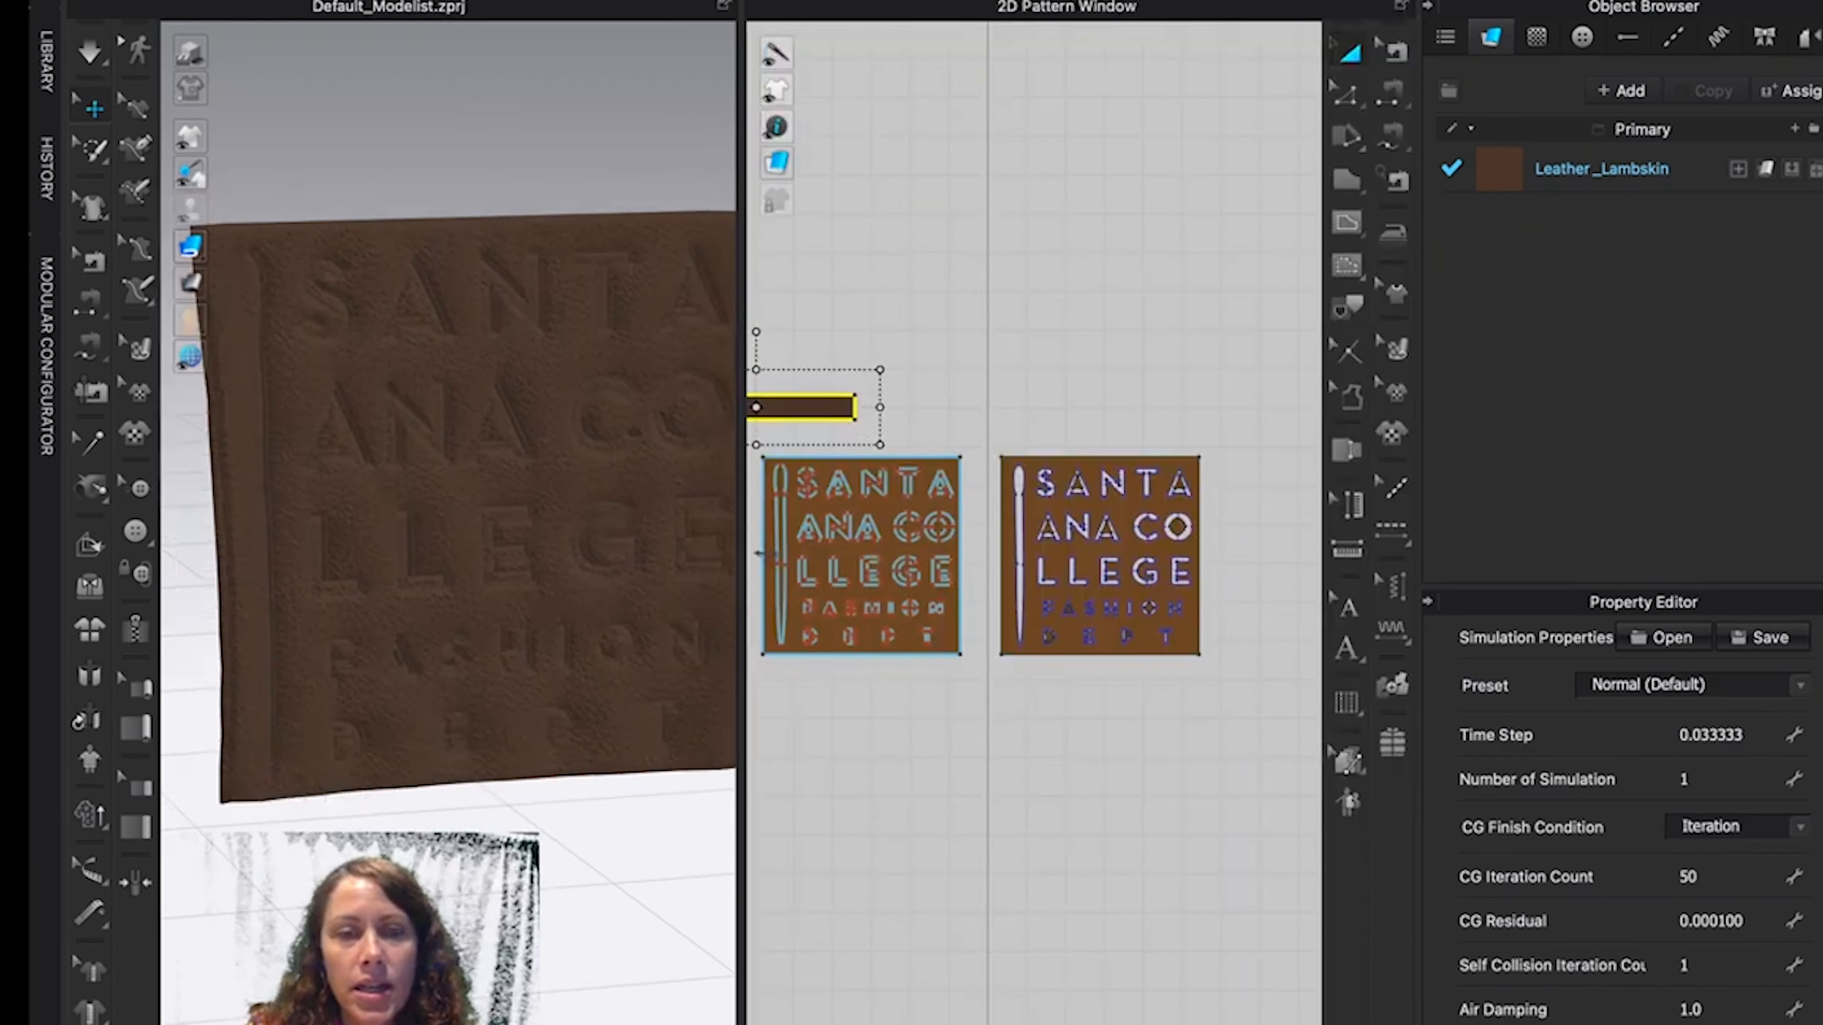
left_click(91, 817)
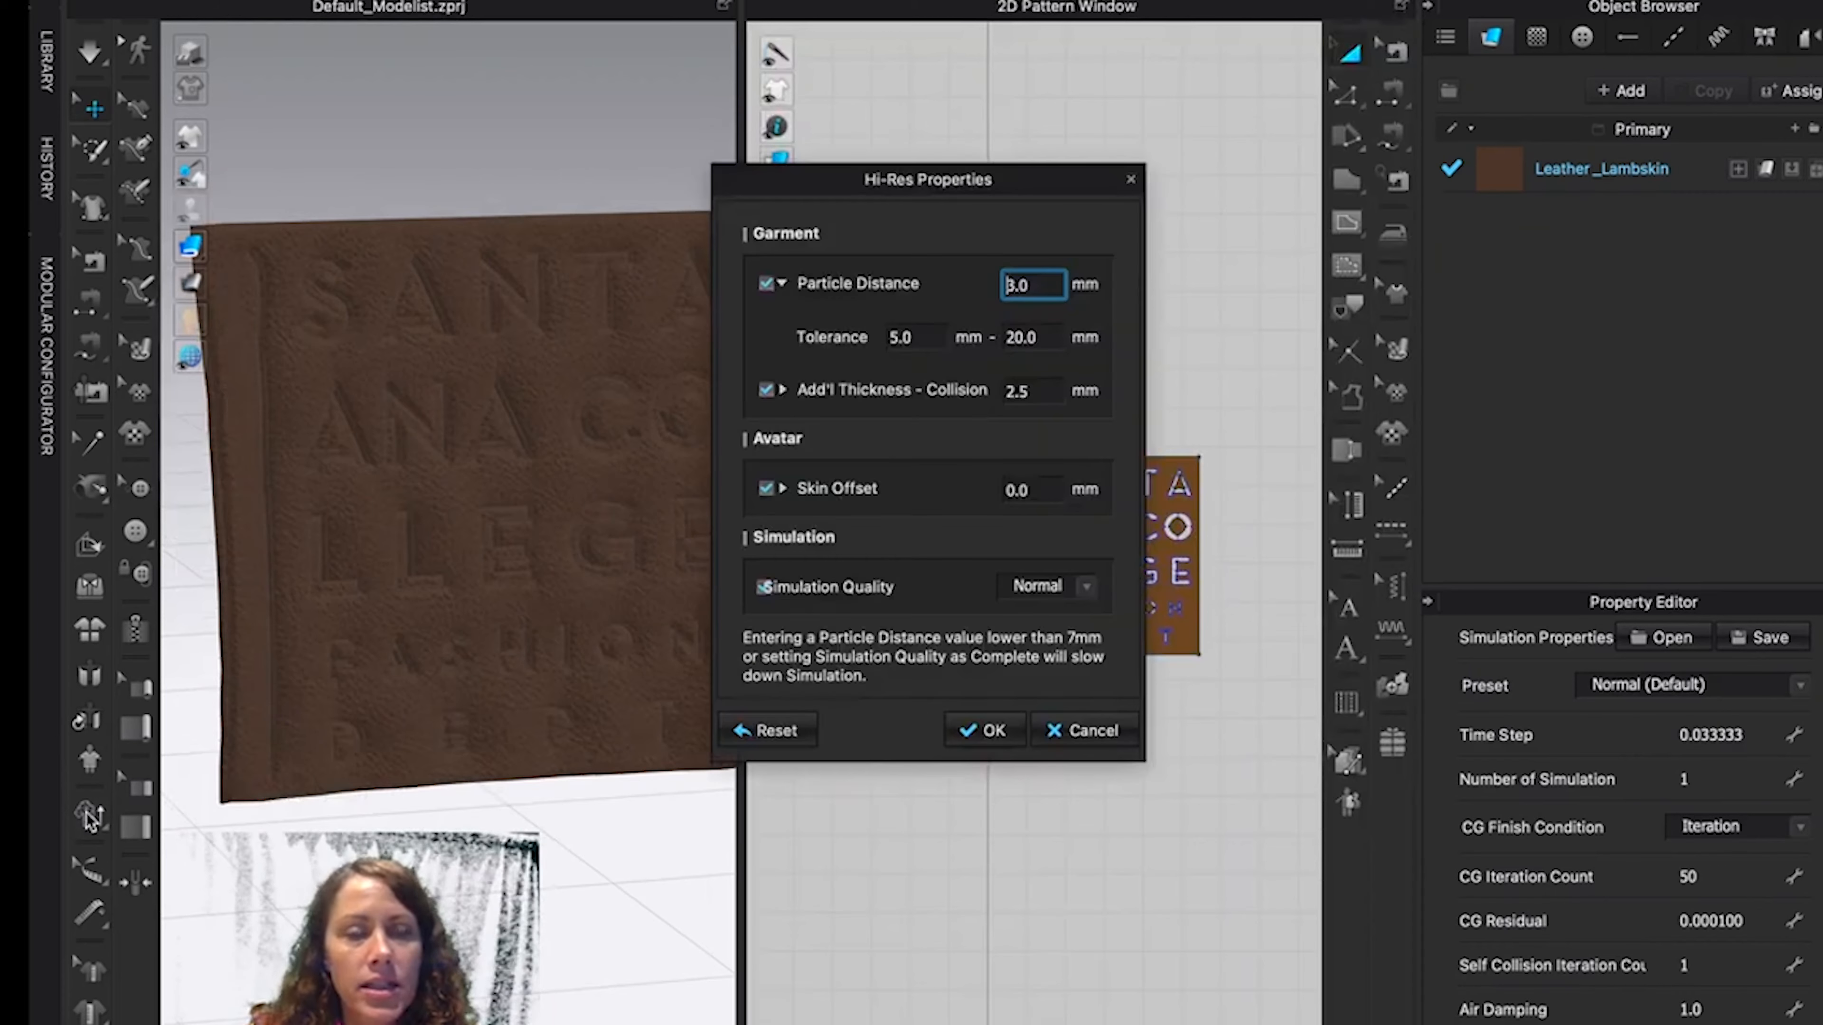
left_click(983, 731)
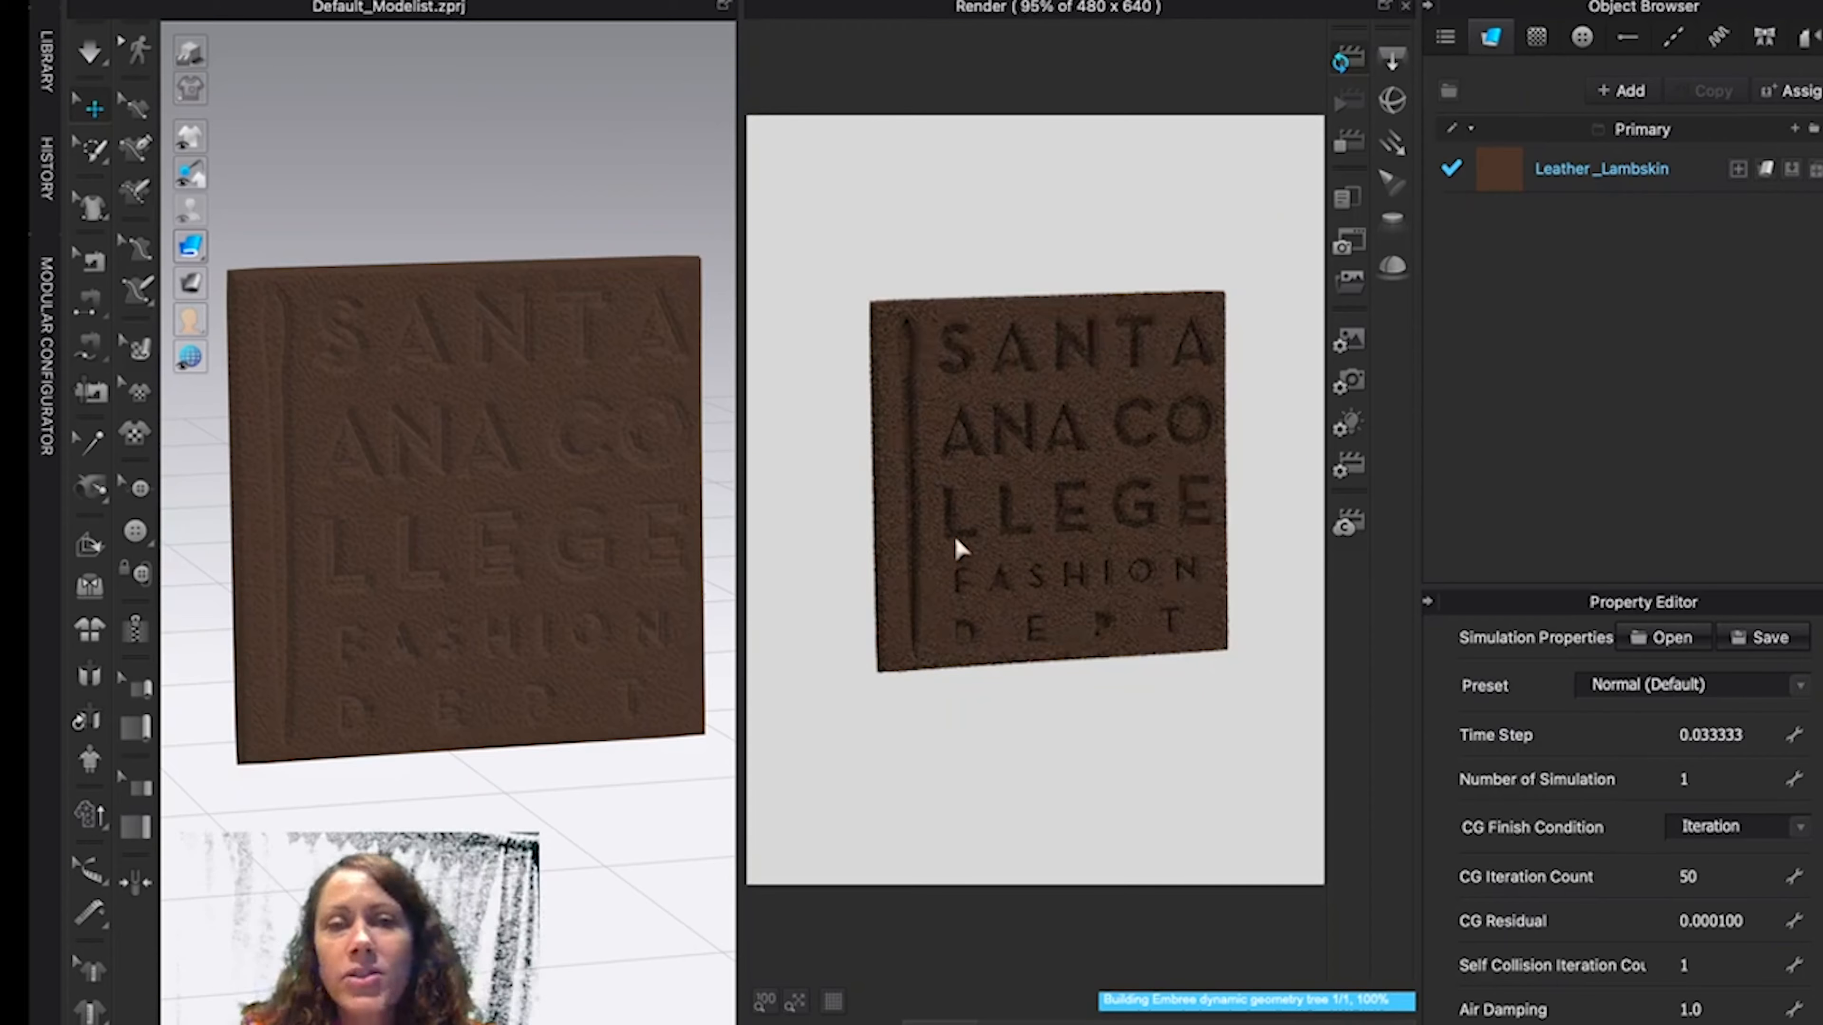
scroll(955, 538, "up", 3)
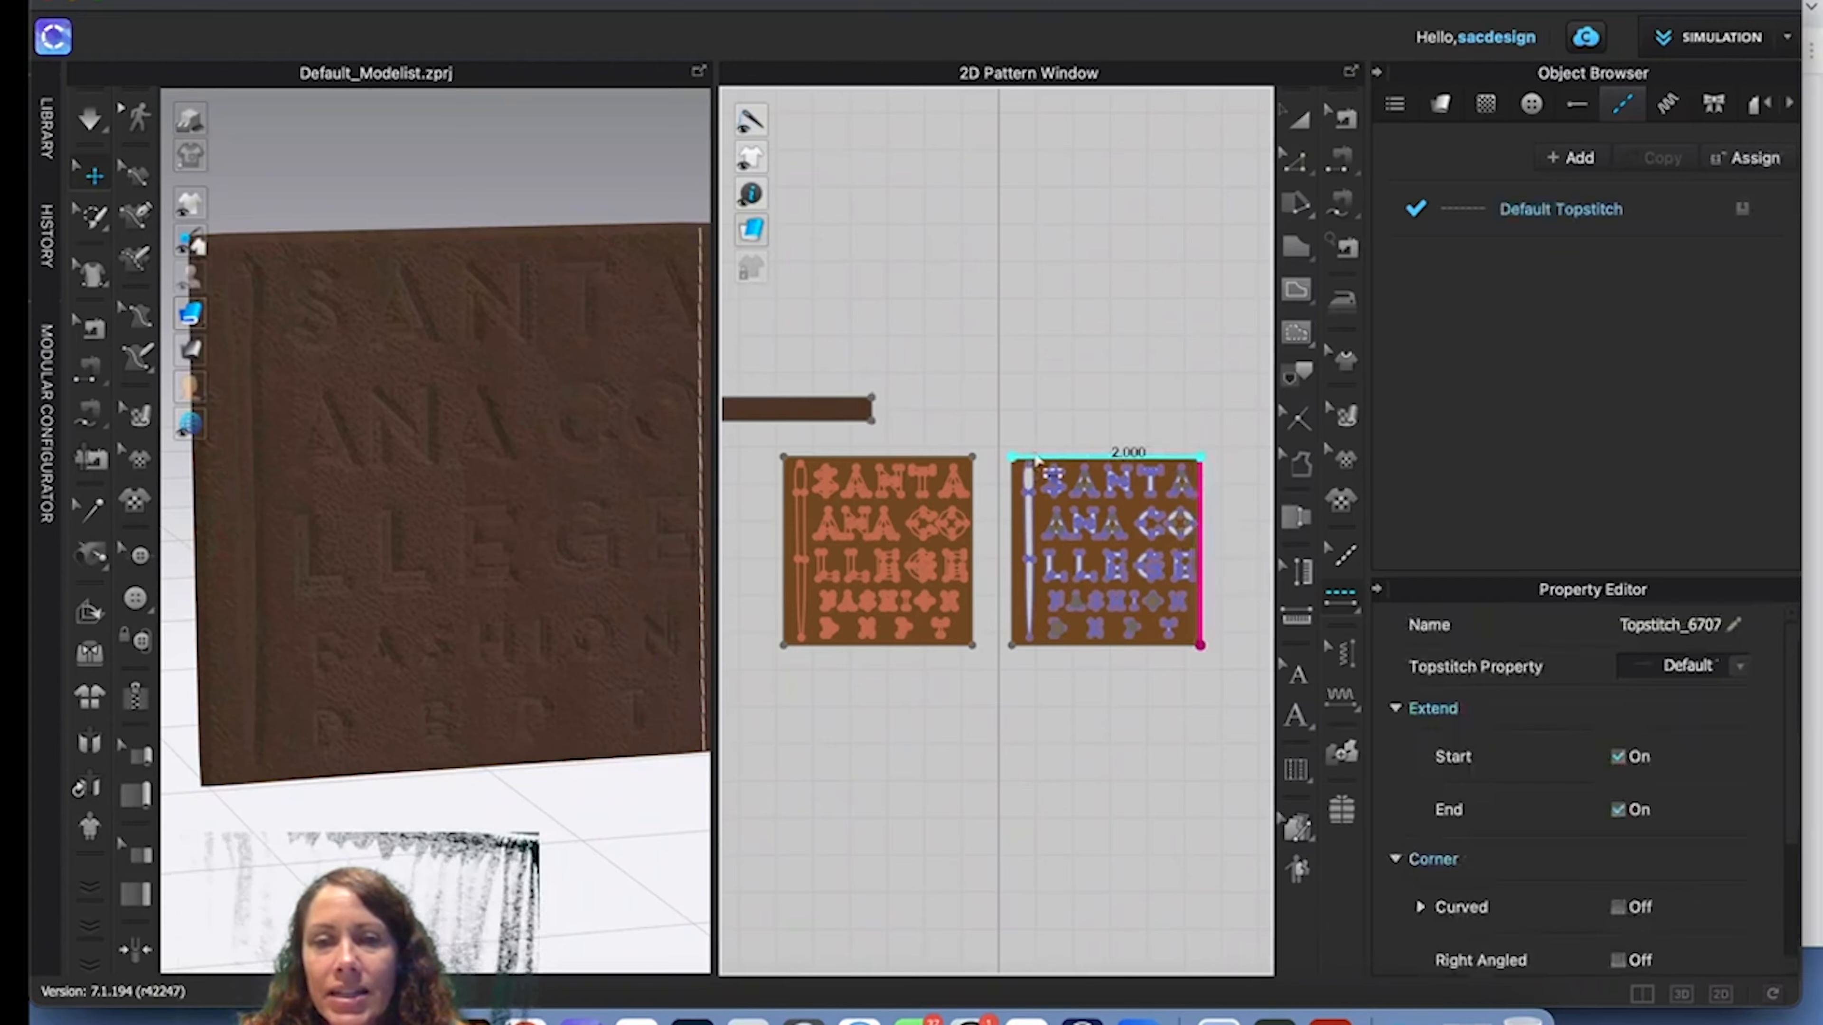
Add segment topstitching to the remaining three outer edges of the cutout patch piece.
left_click(1028, 461)
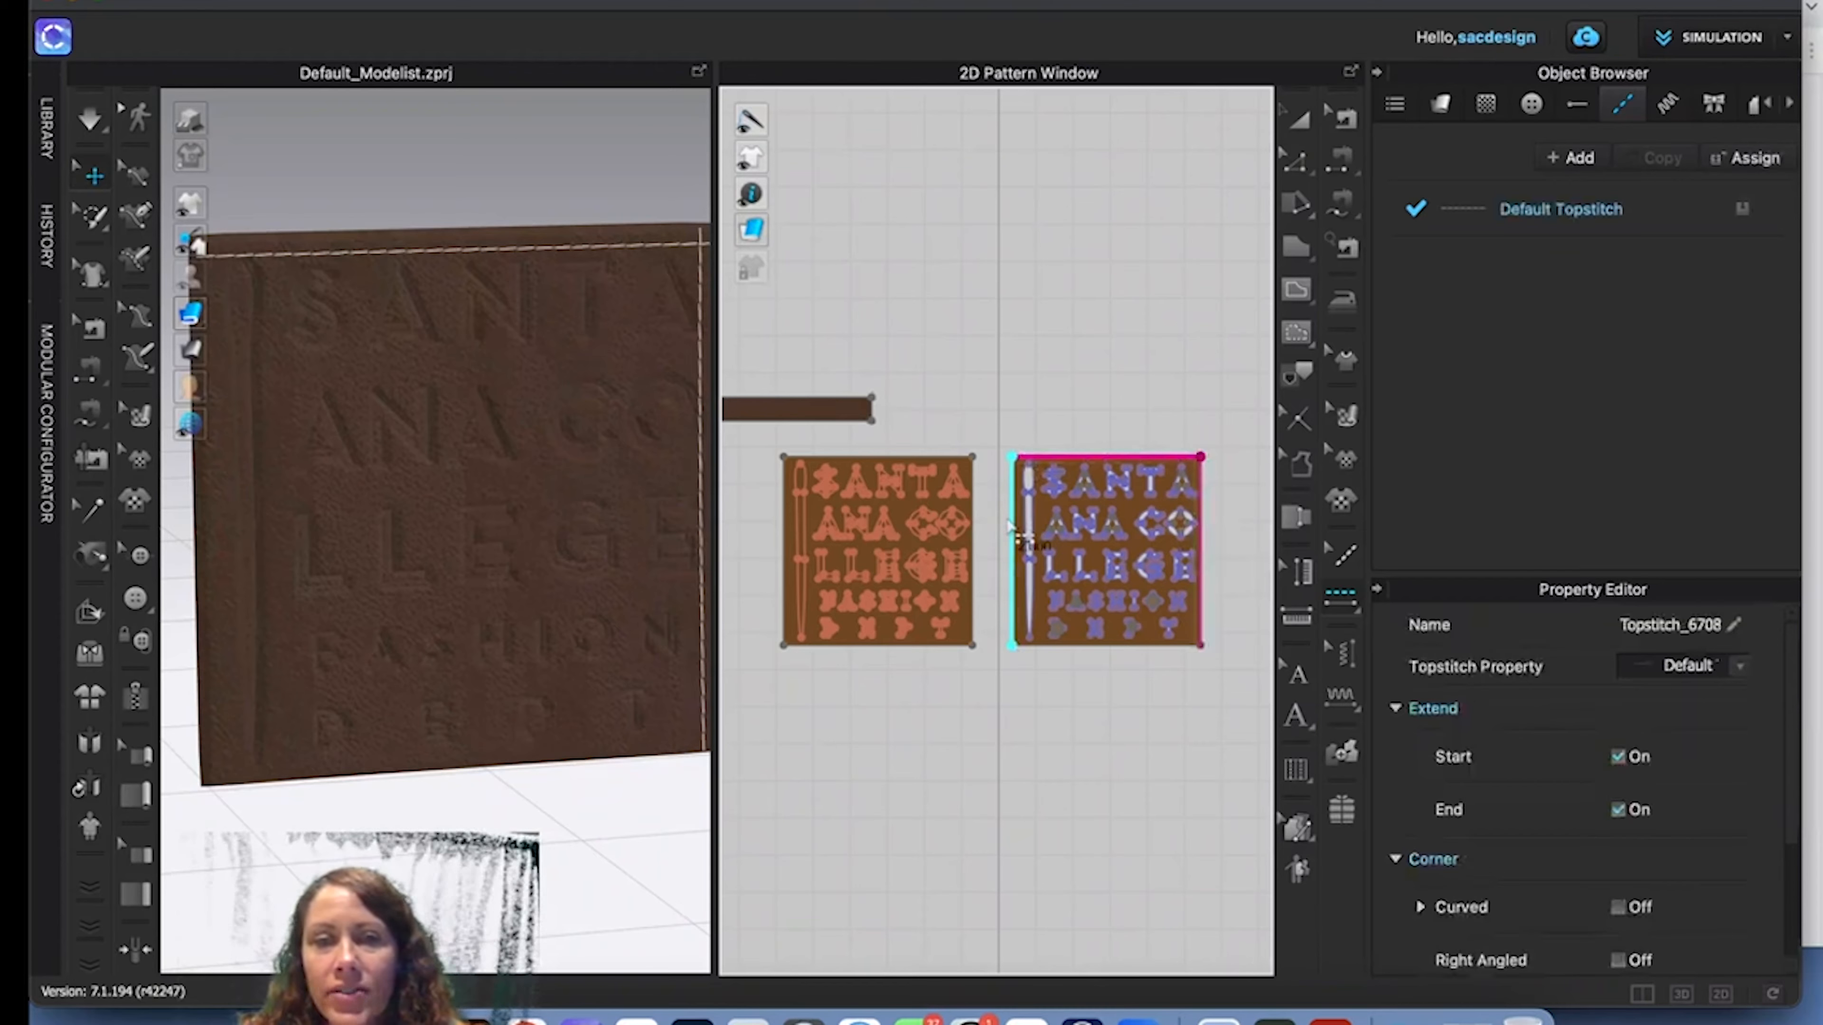
left_click(1013, 529)
left_click(1059, 646)
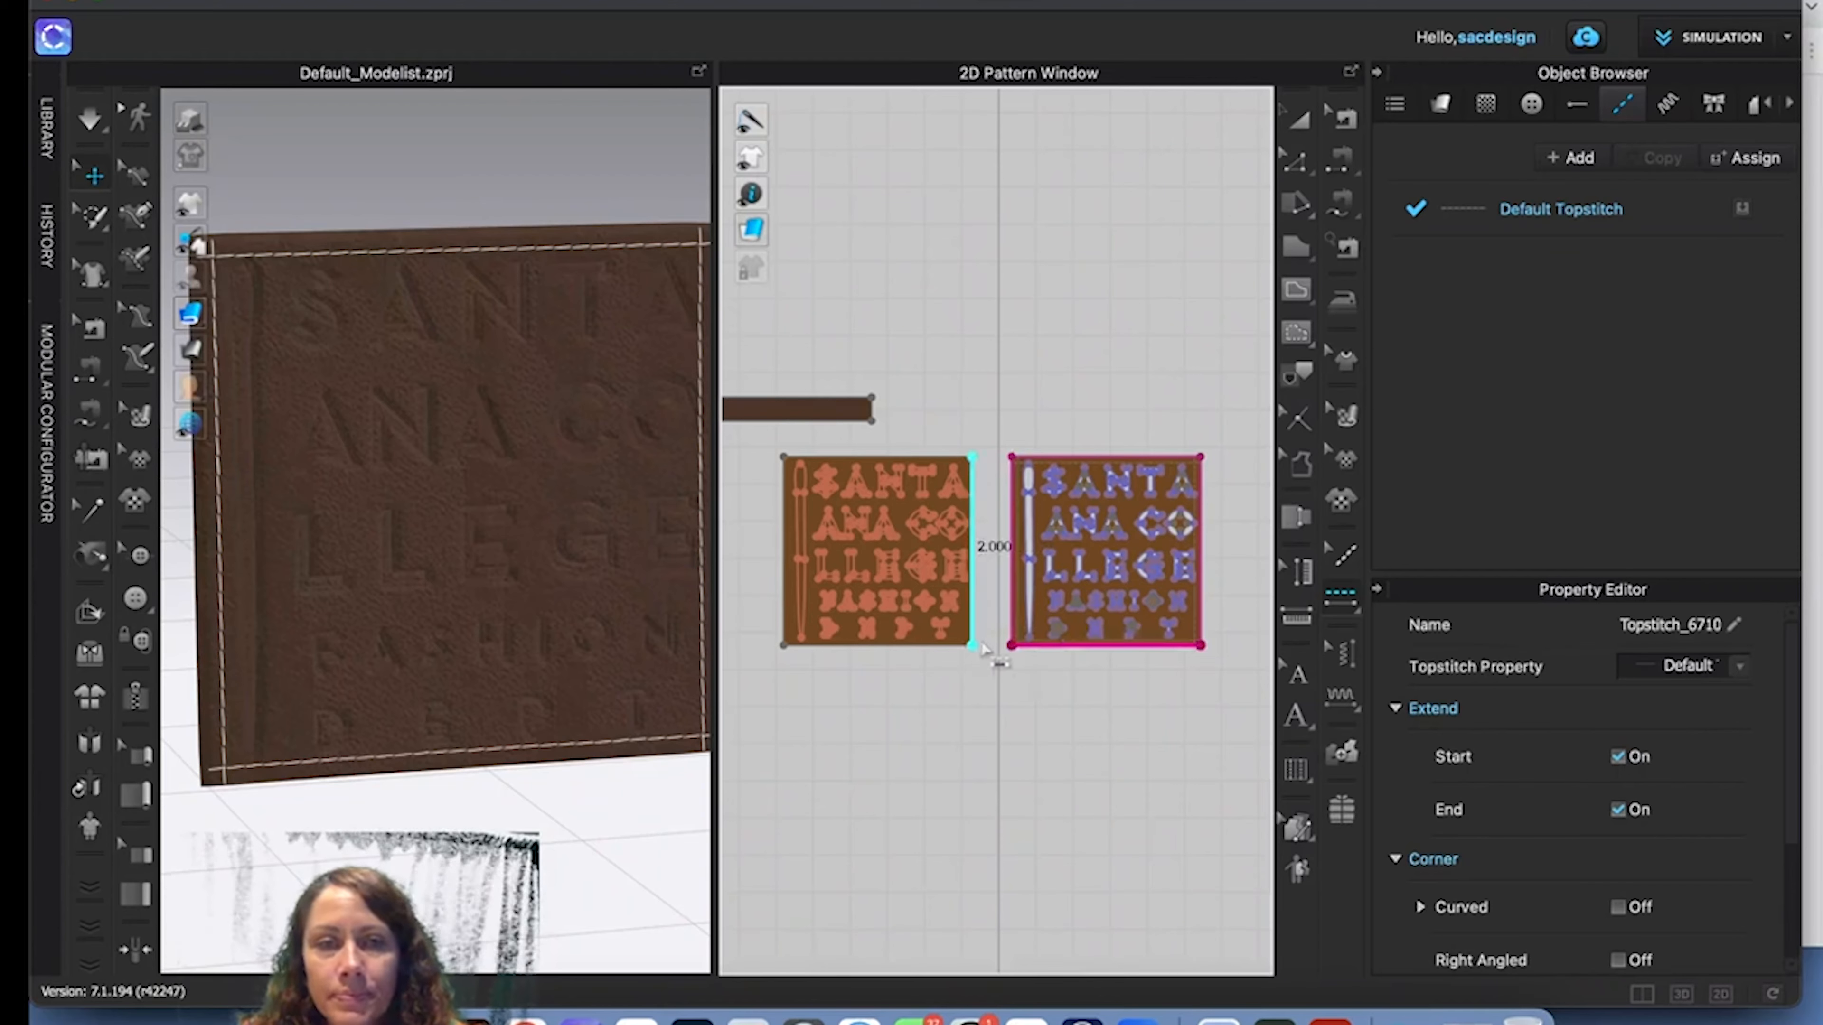
Open the Default Topstitch properties and set the stitch offset to 1/16".
left_click(1586, 213)
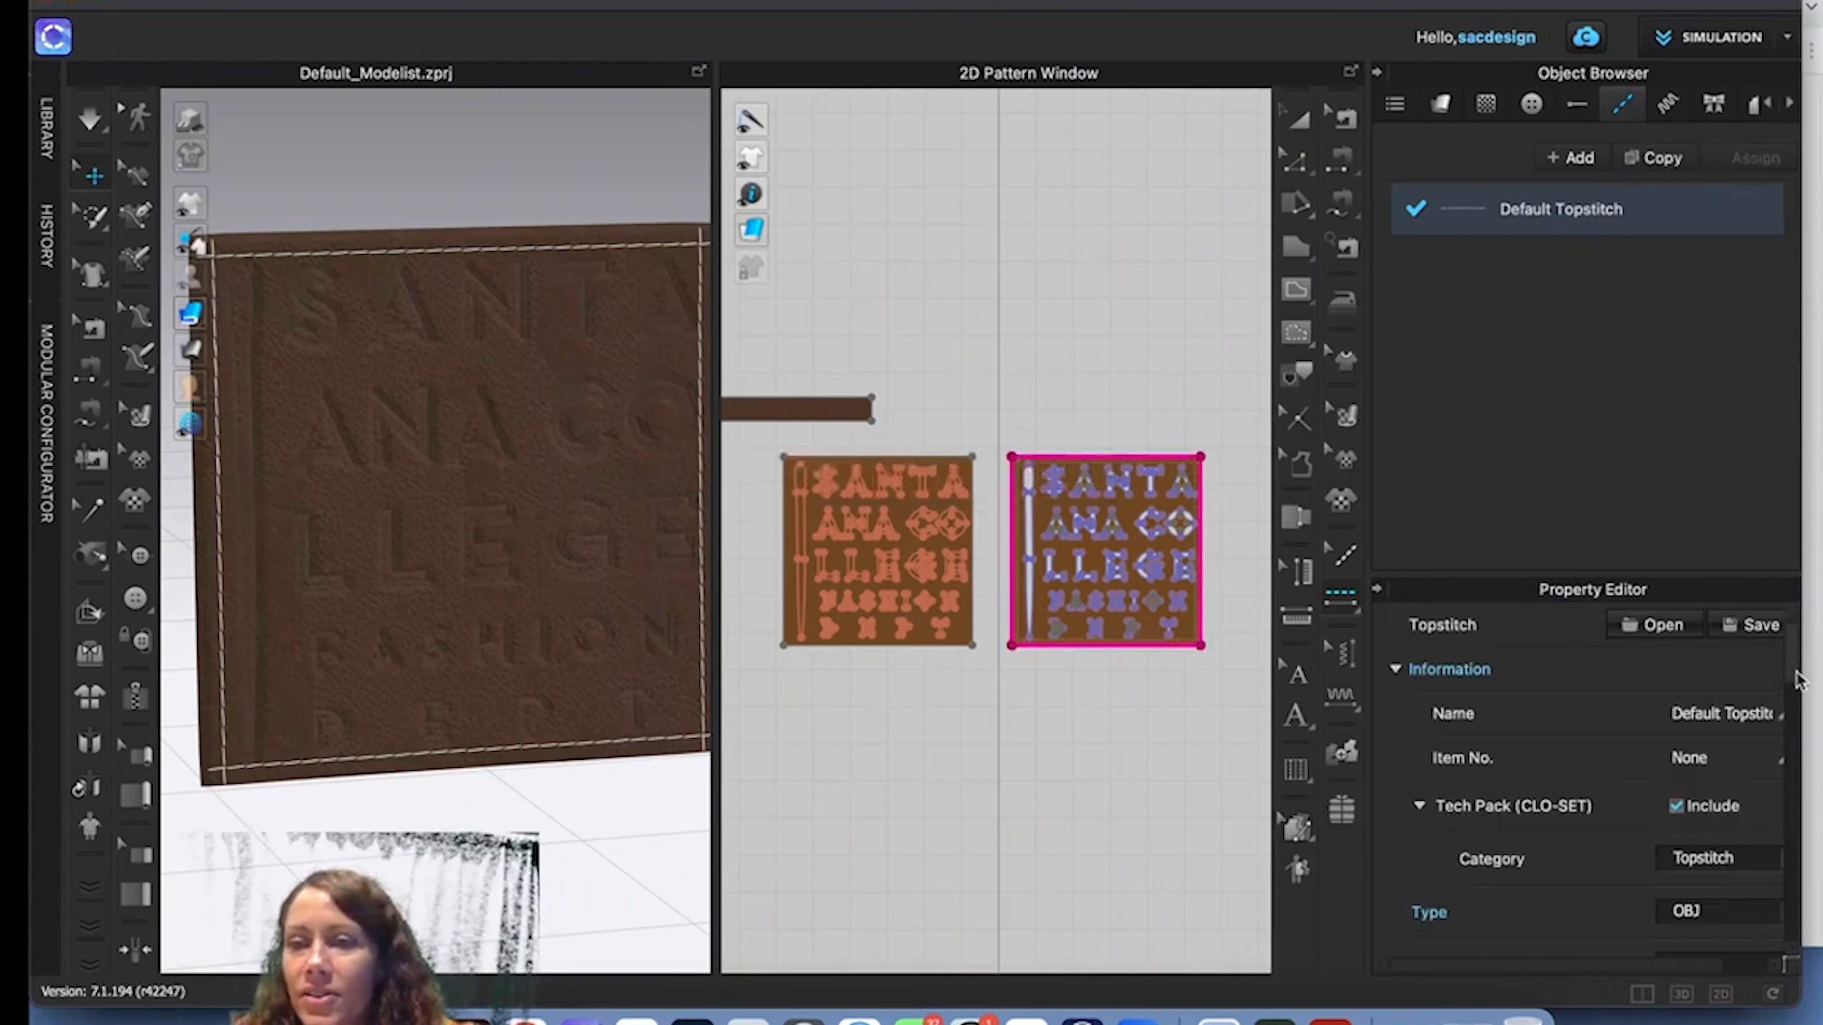
left_click(1782, 726)
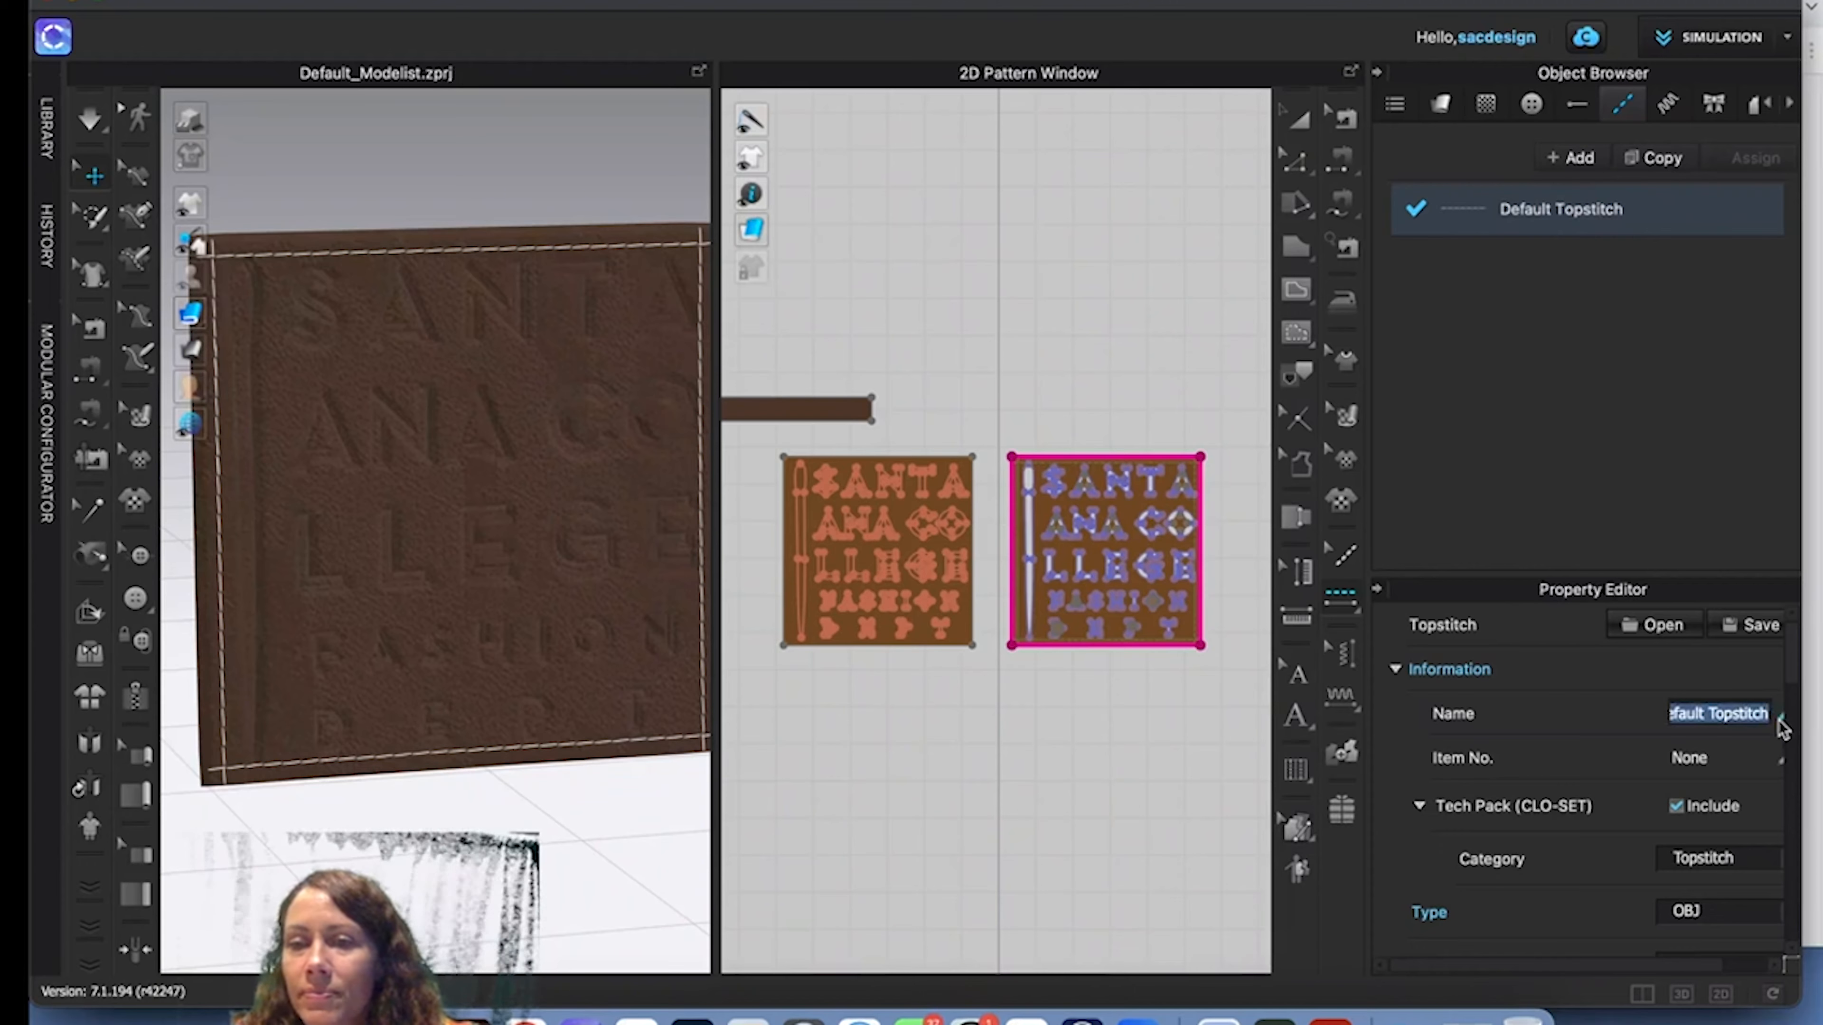
left_click_drag(1802, 729, 1822, 729)
scroll(1722, 761, "down", 5)
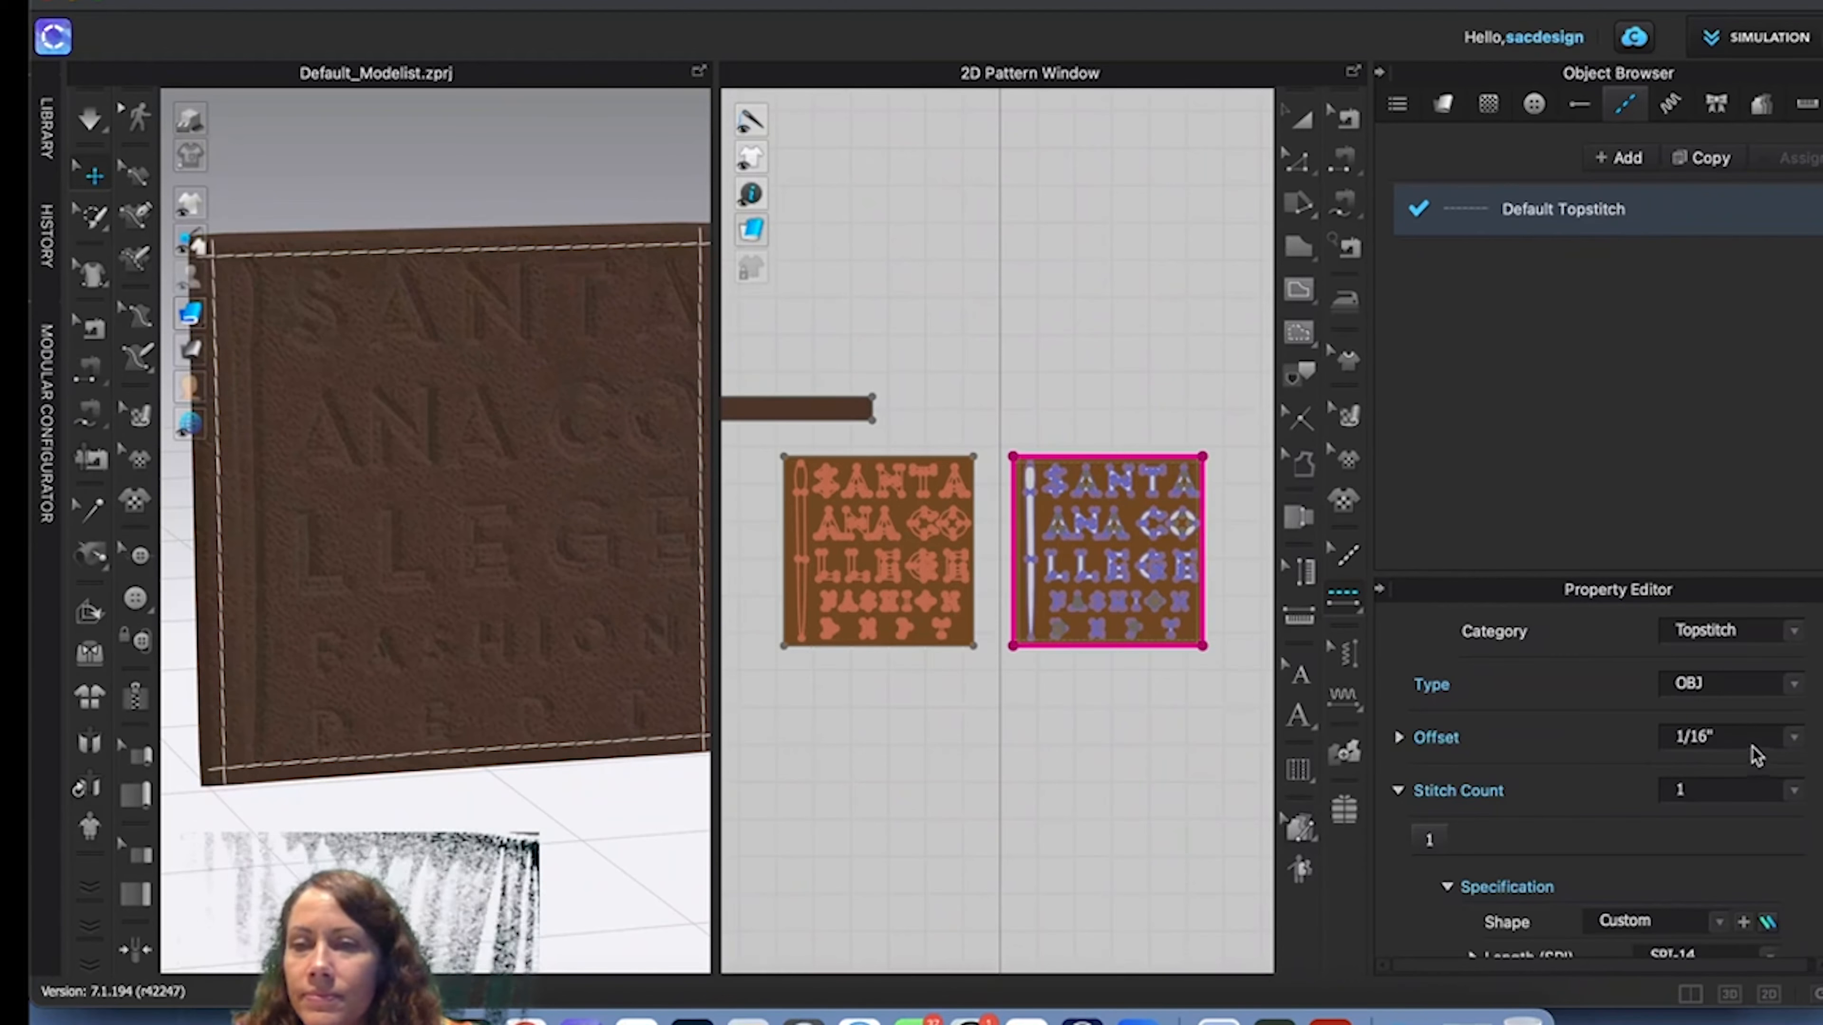
left_click(1701, 744)
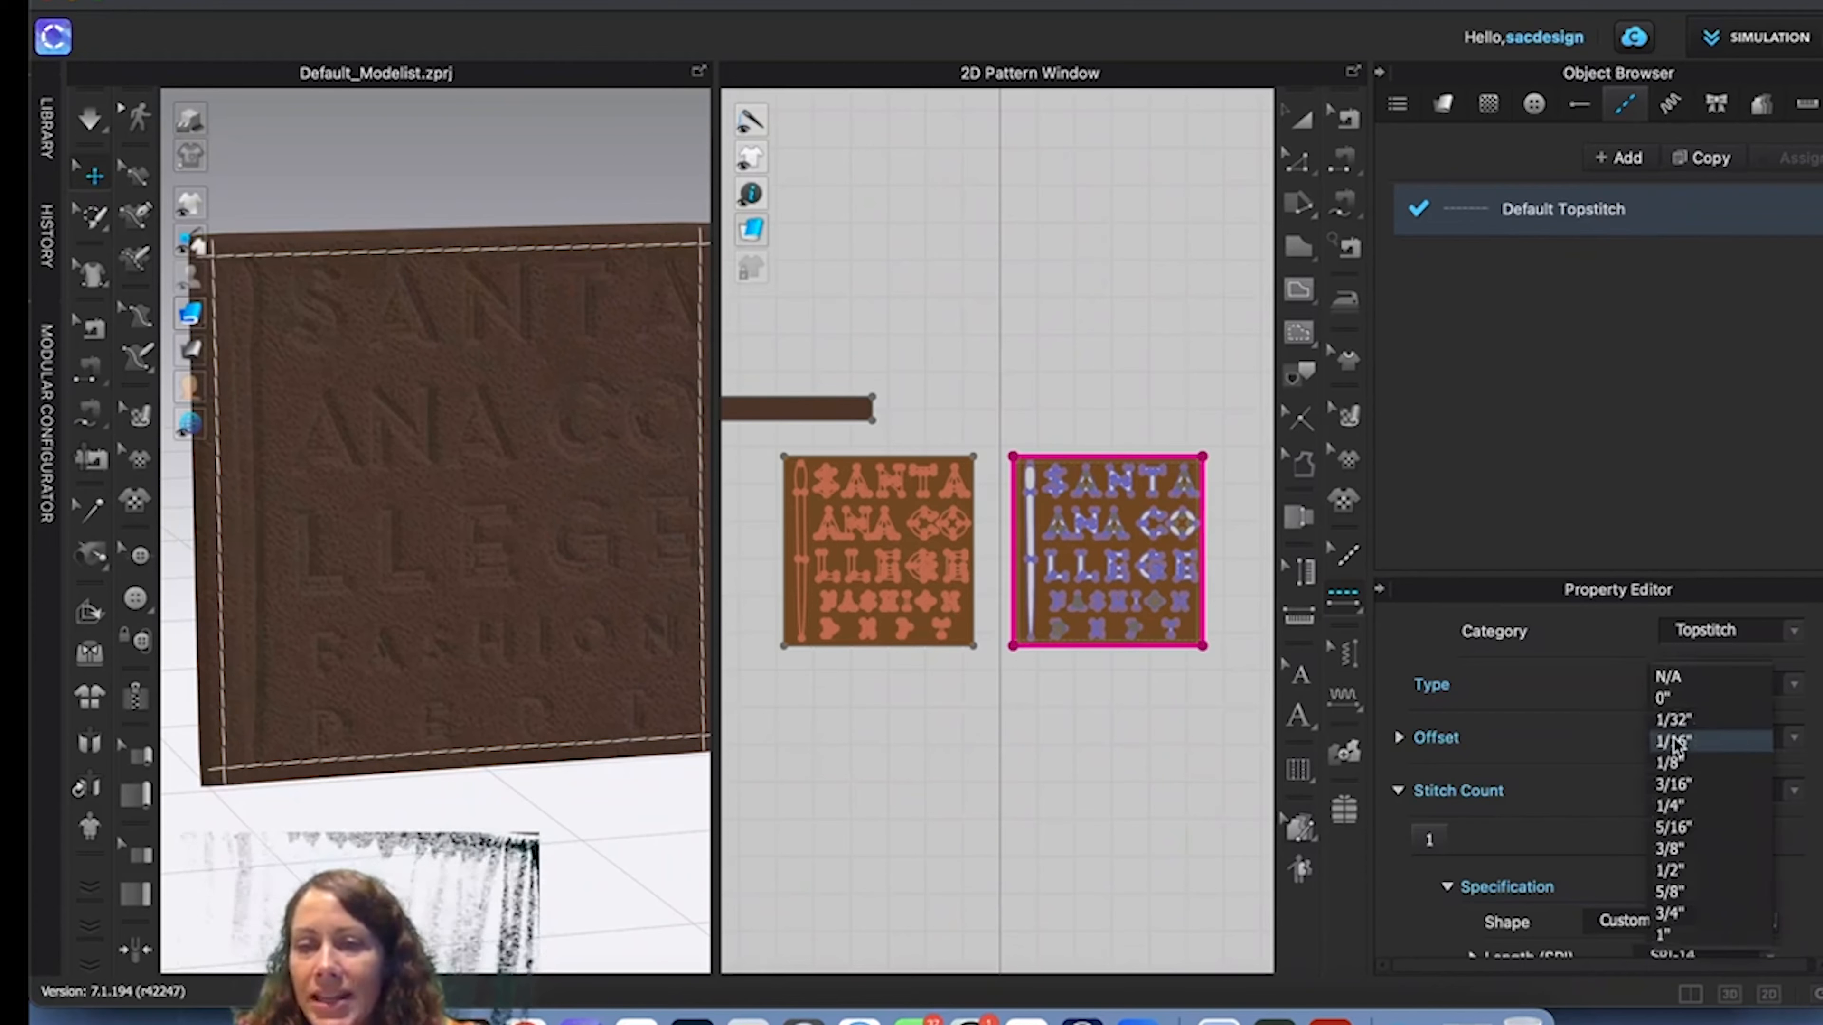
left_click(1701, 744)
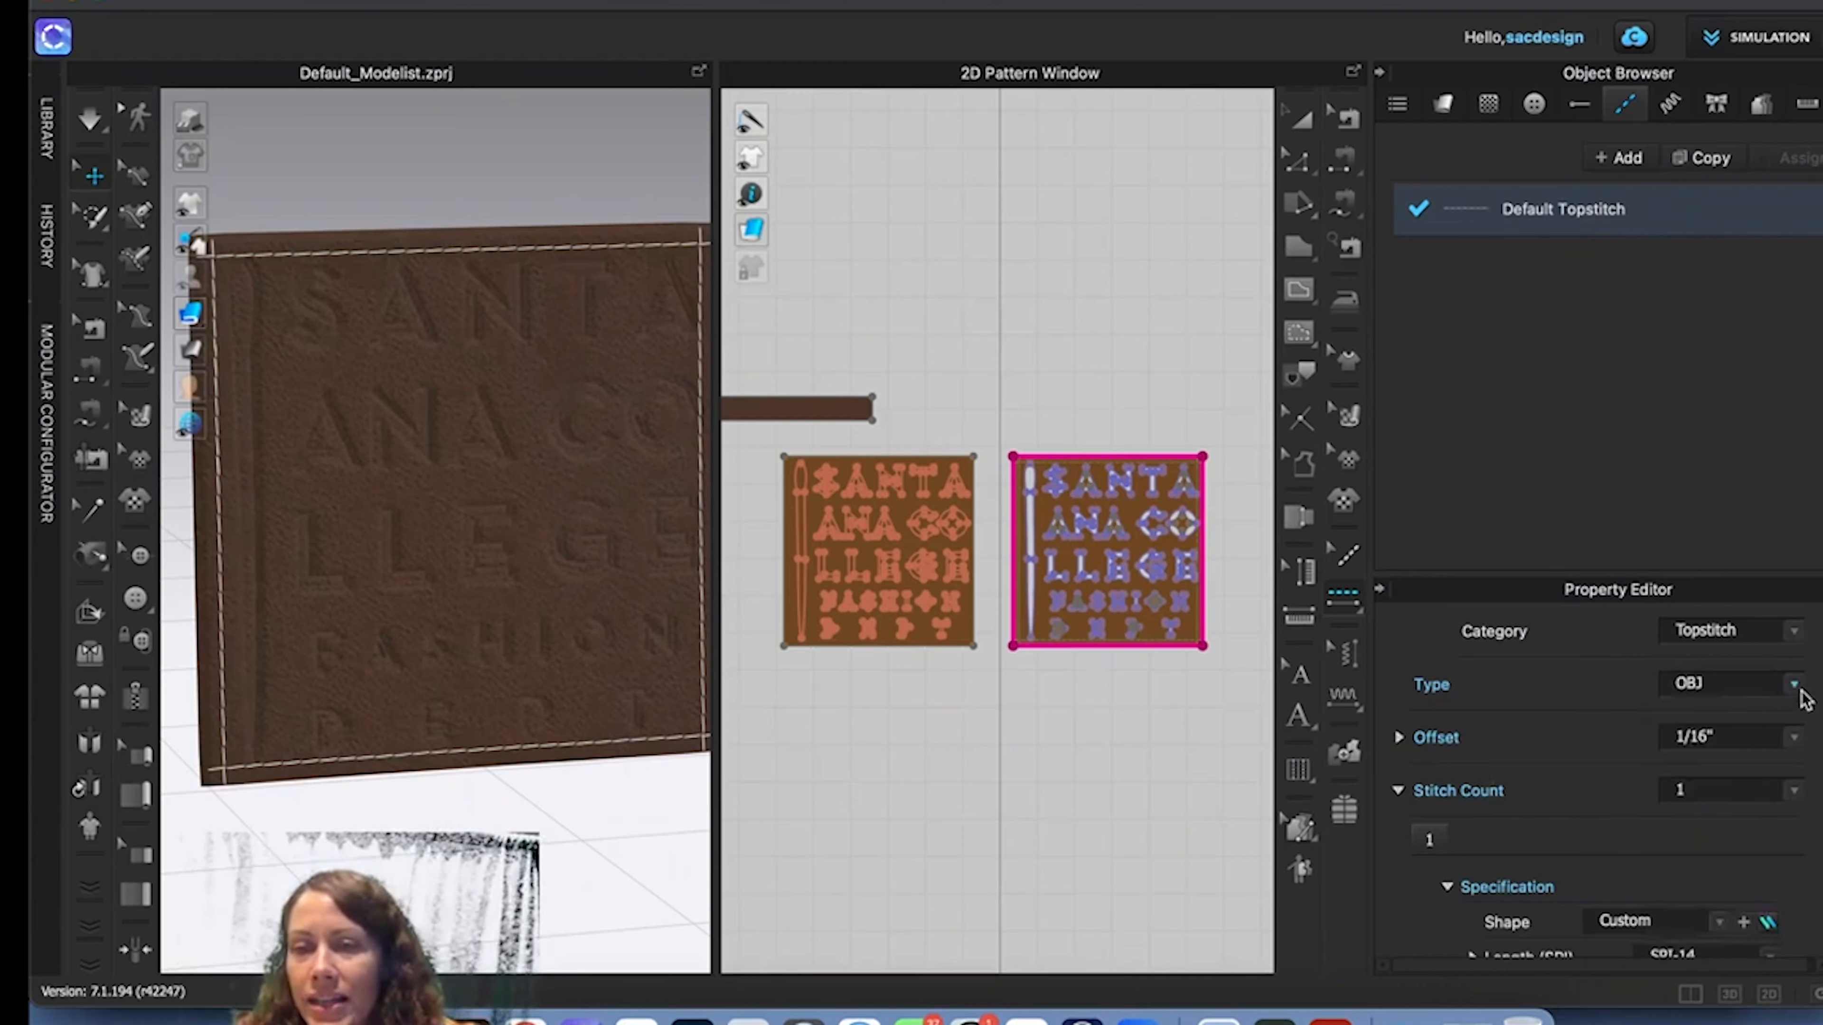
left_click(1791, 631)
left_click(1765, 669)
Set the Default Topstitch's stitch length to SPI-8.
scroll(1740, 835, "down", 2)
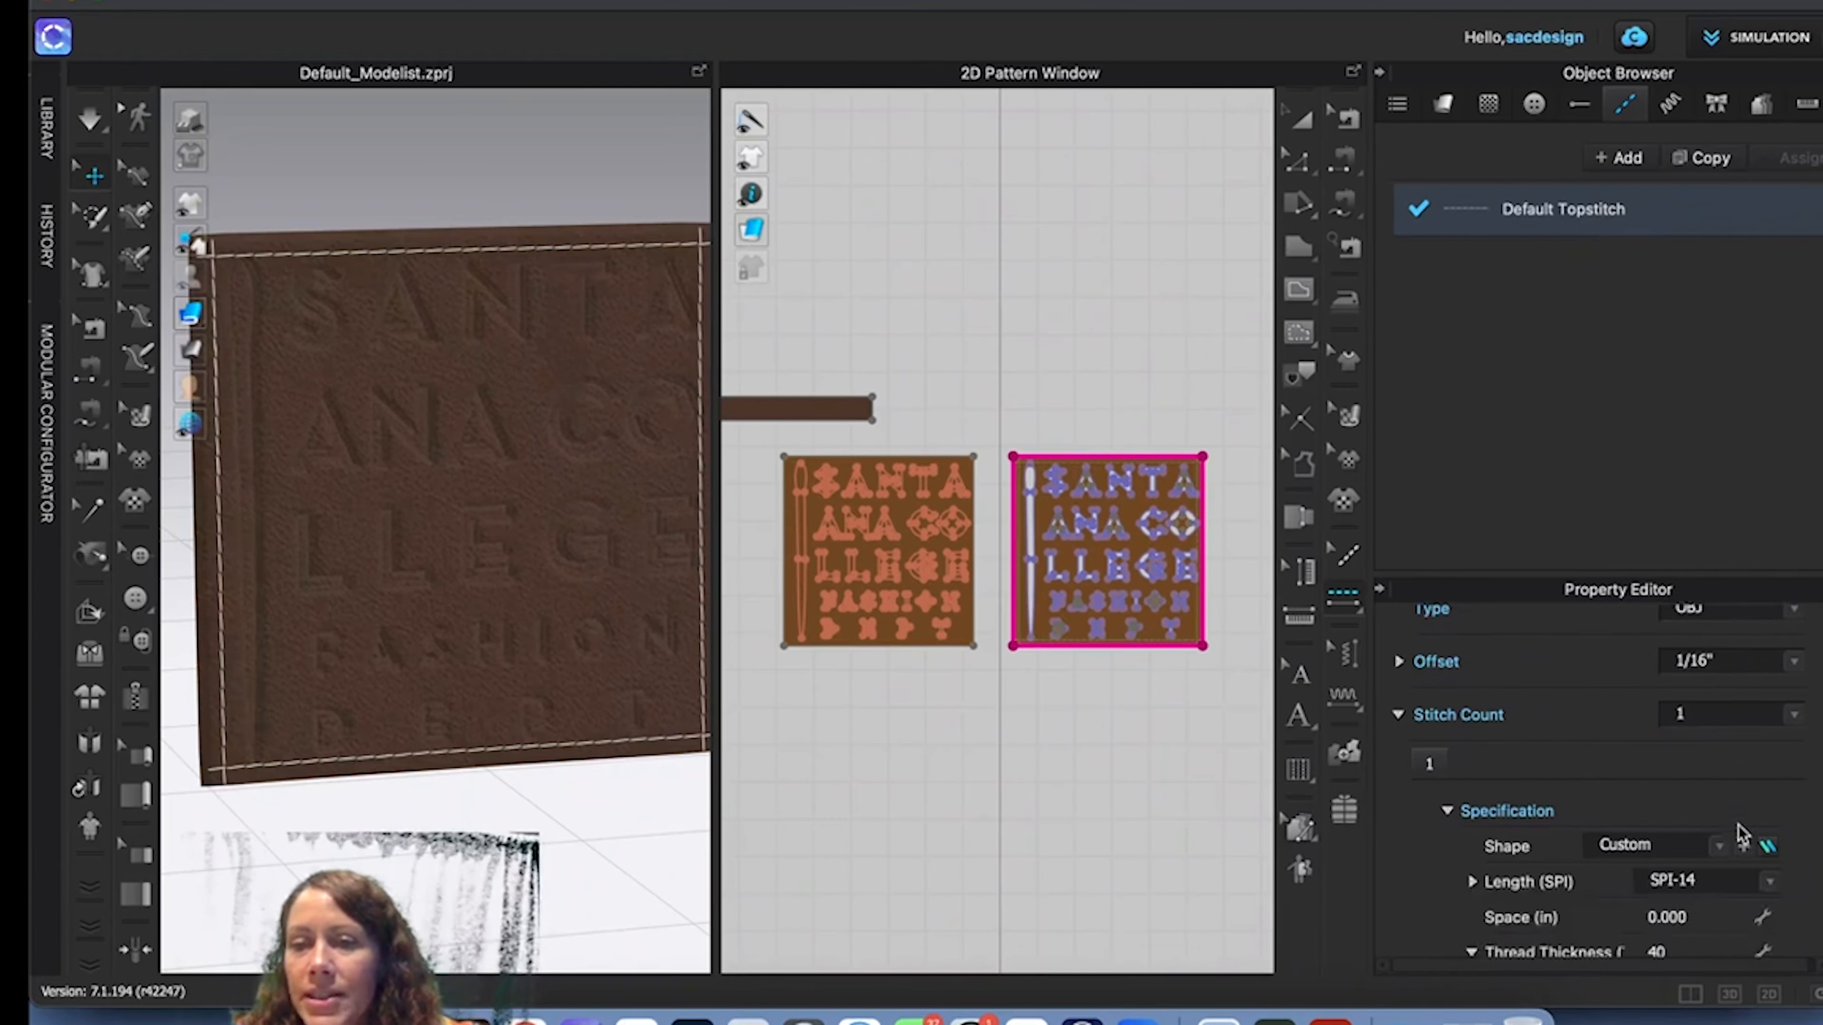
scroll(1740, 835, "down", 2)
left_click(1770, 806)
left_click(1669, 687)
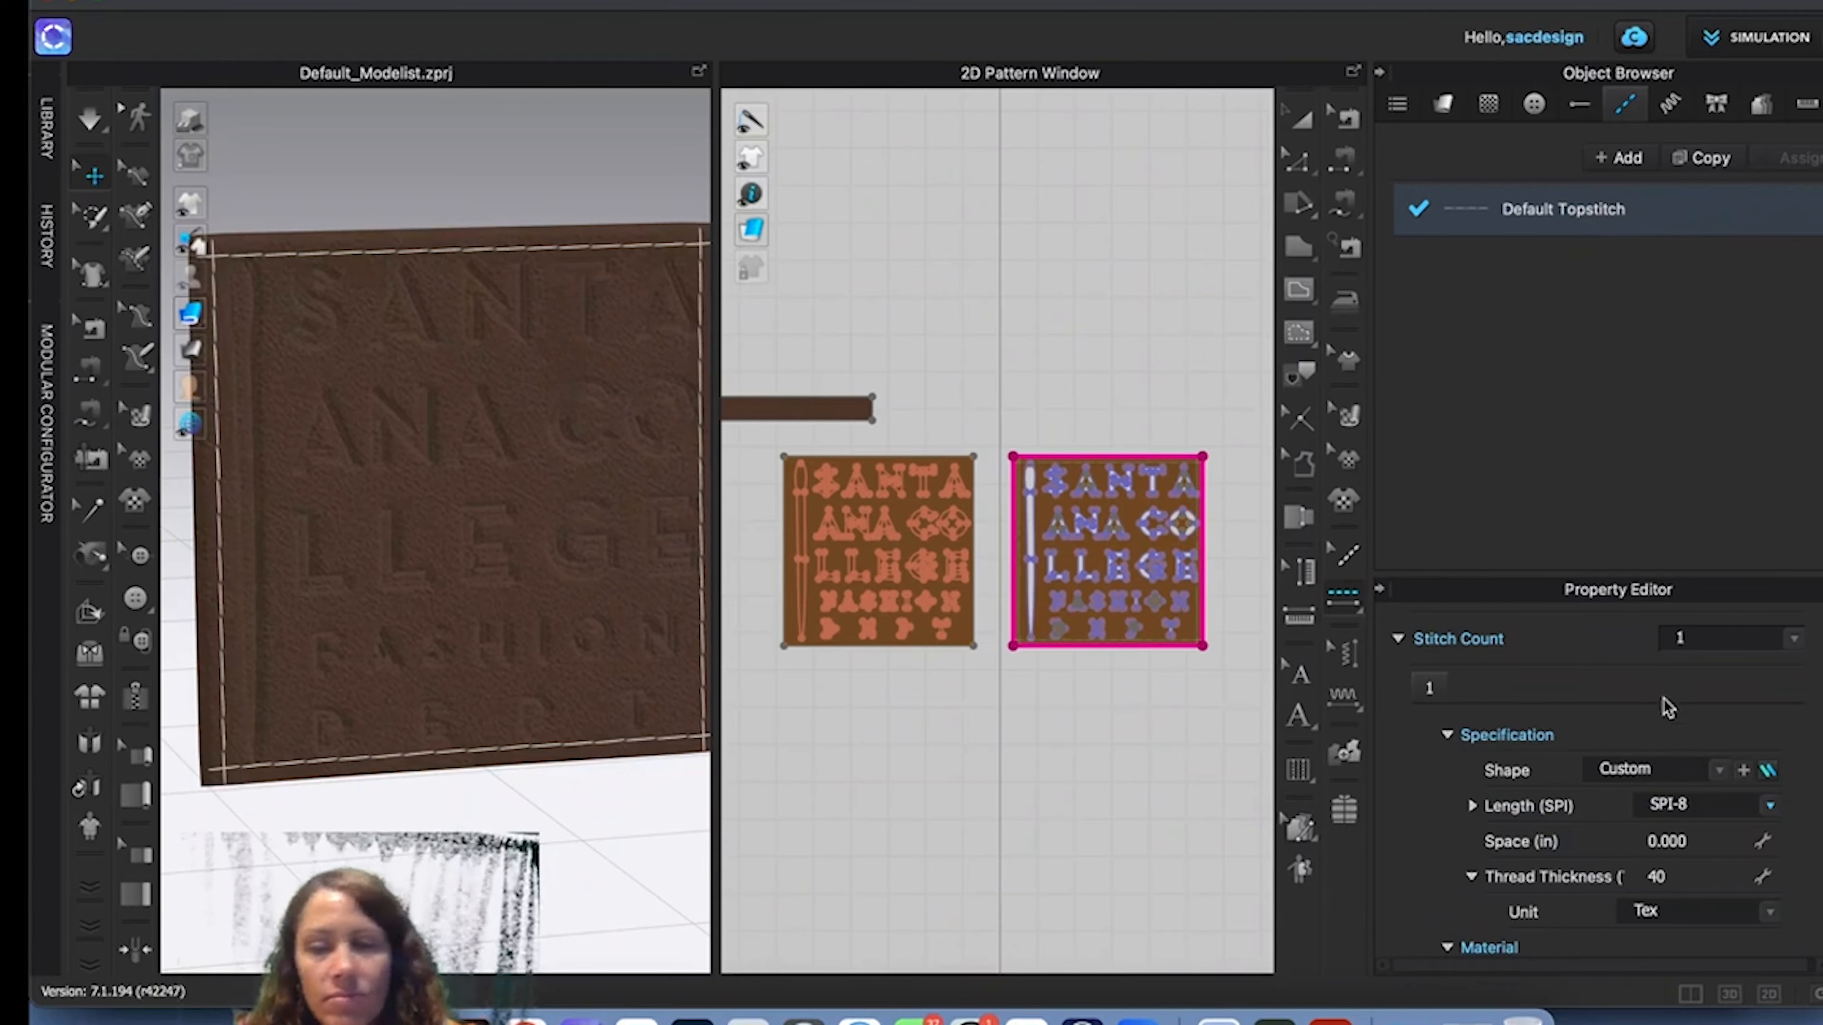
Change the Default Topstitch's thread color to golden Orange 2 (#C7980A).
scroll(1566, 845, "down", 4)
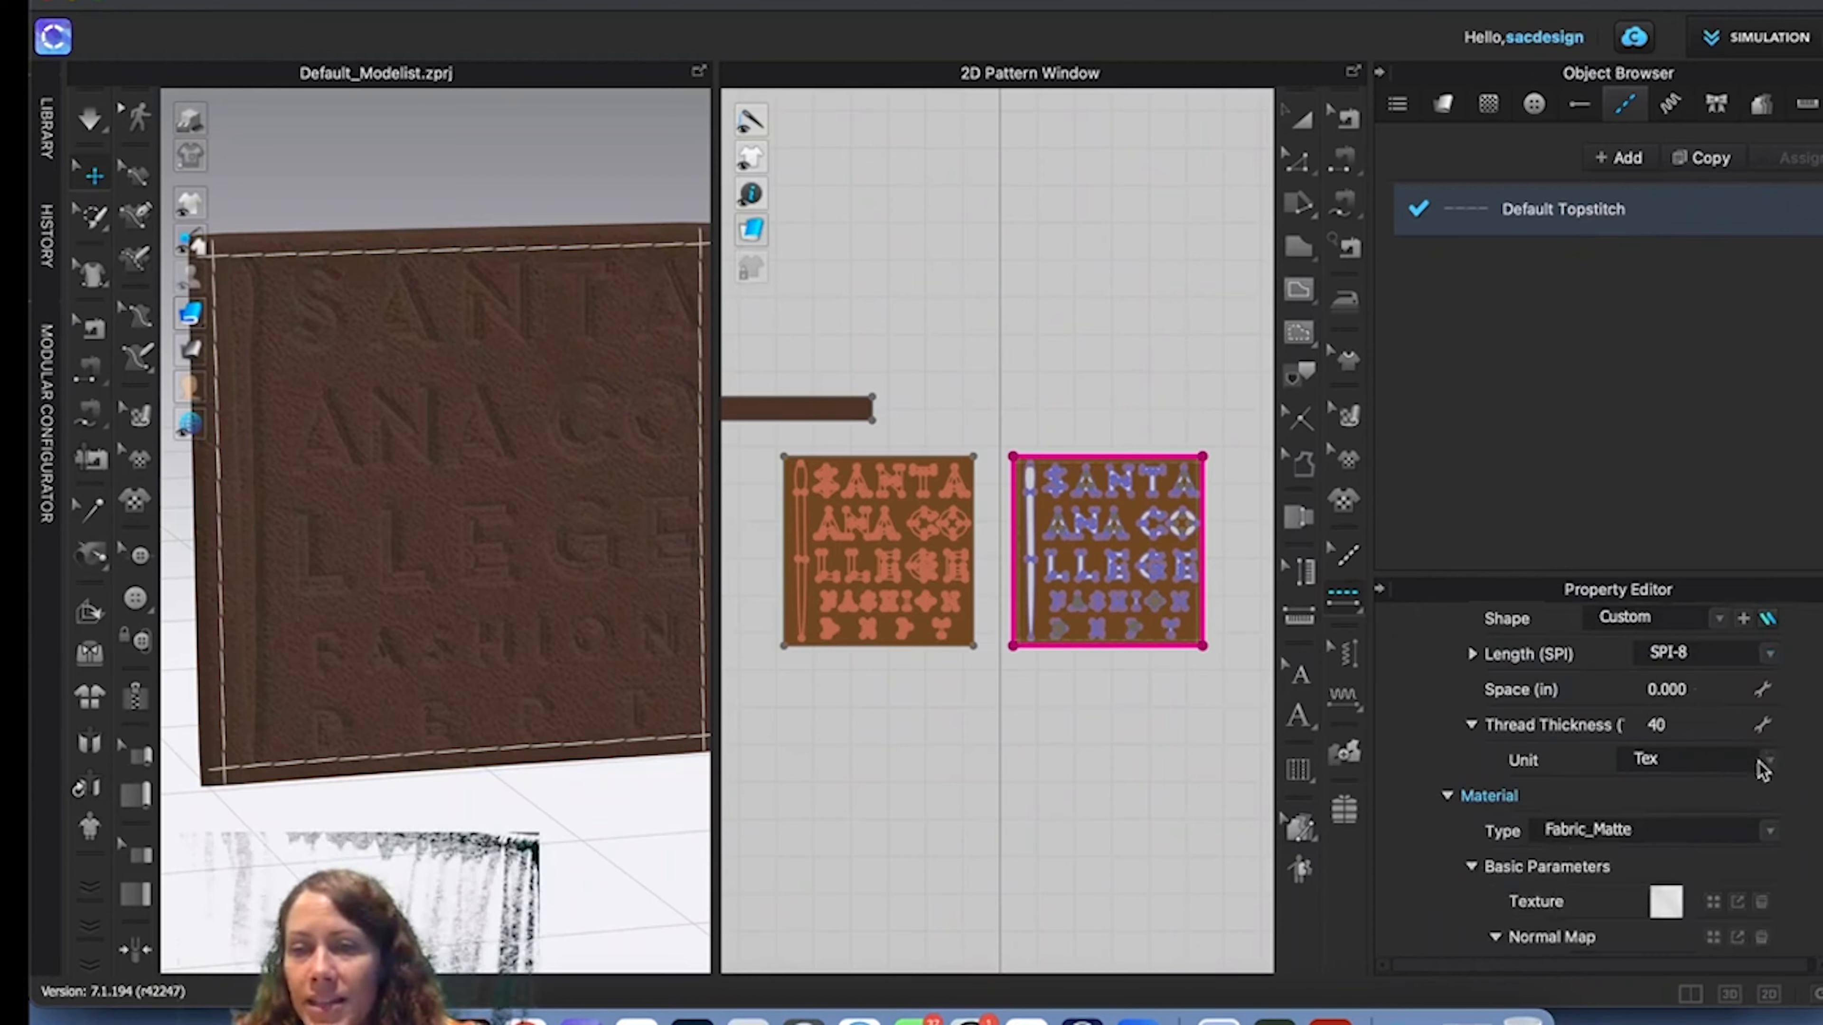
left_click(1691, 723)
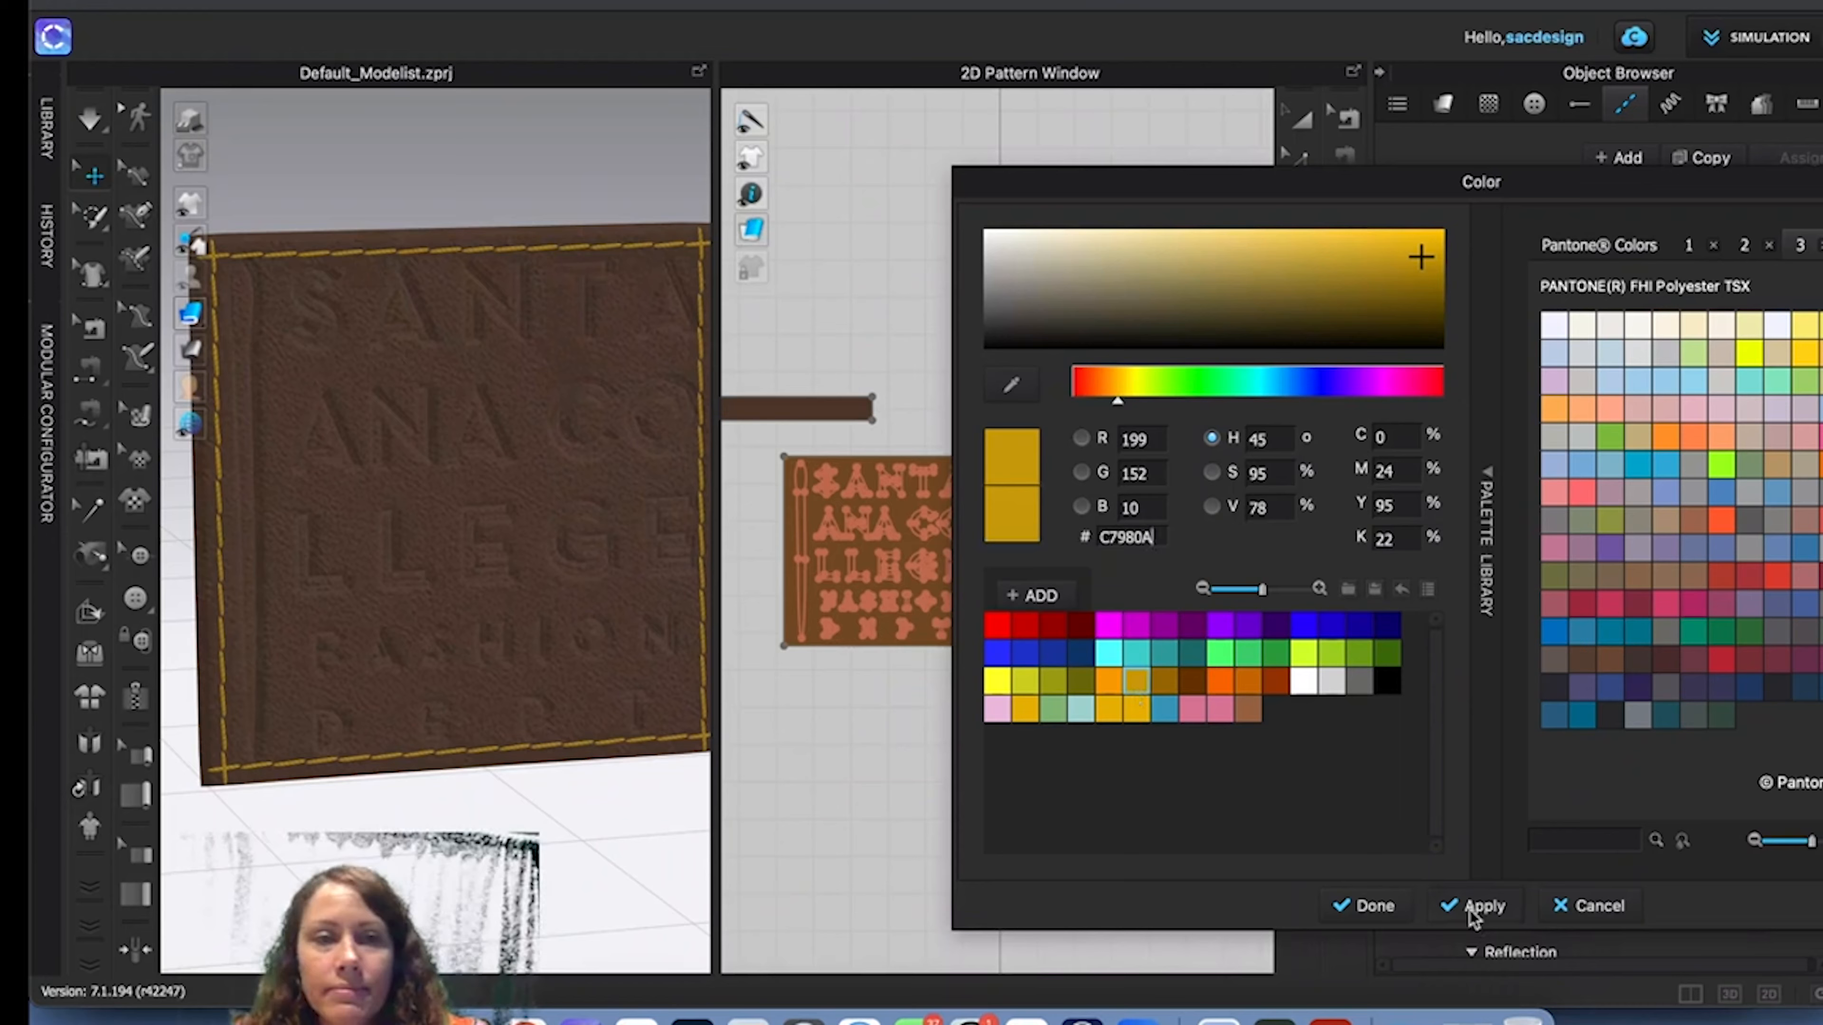
left_click(1372, 906)
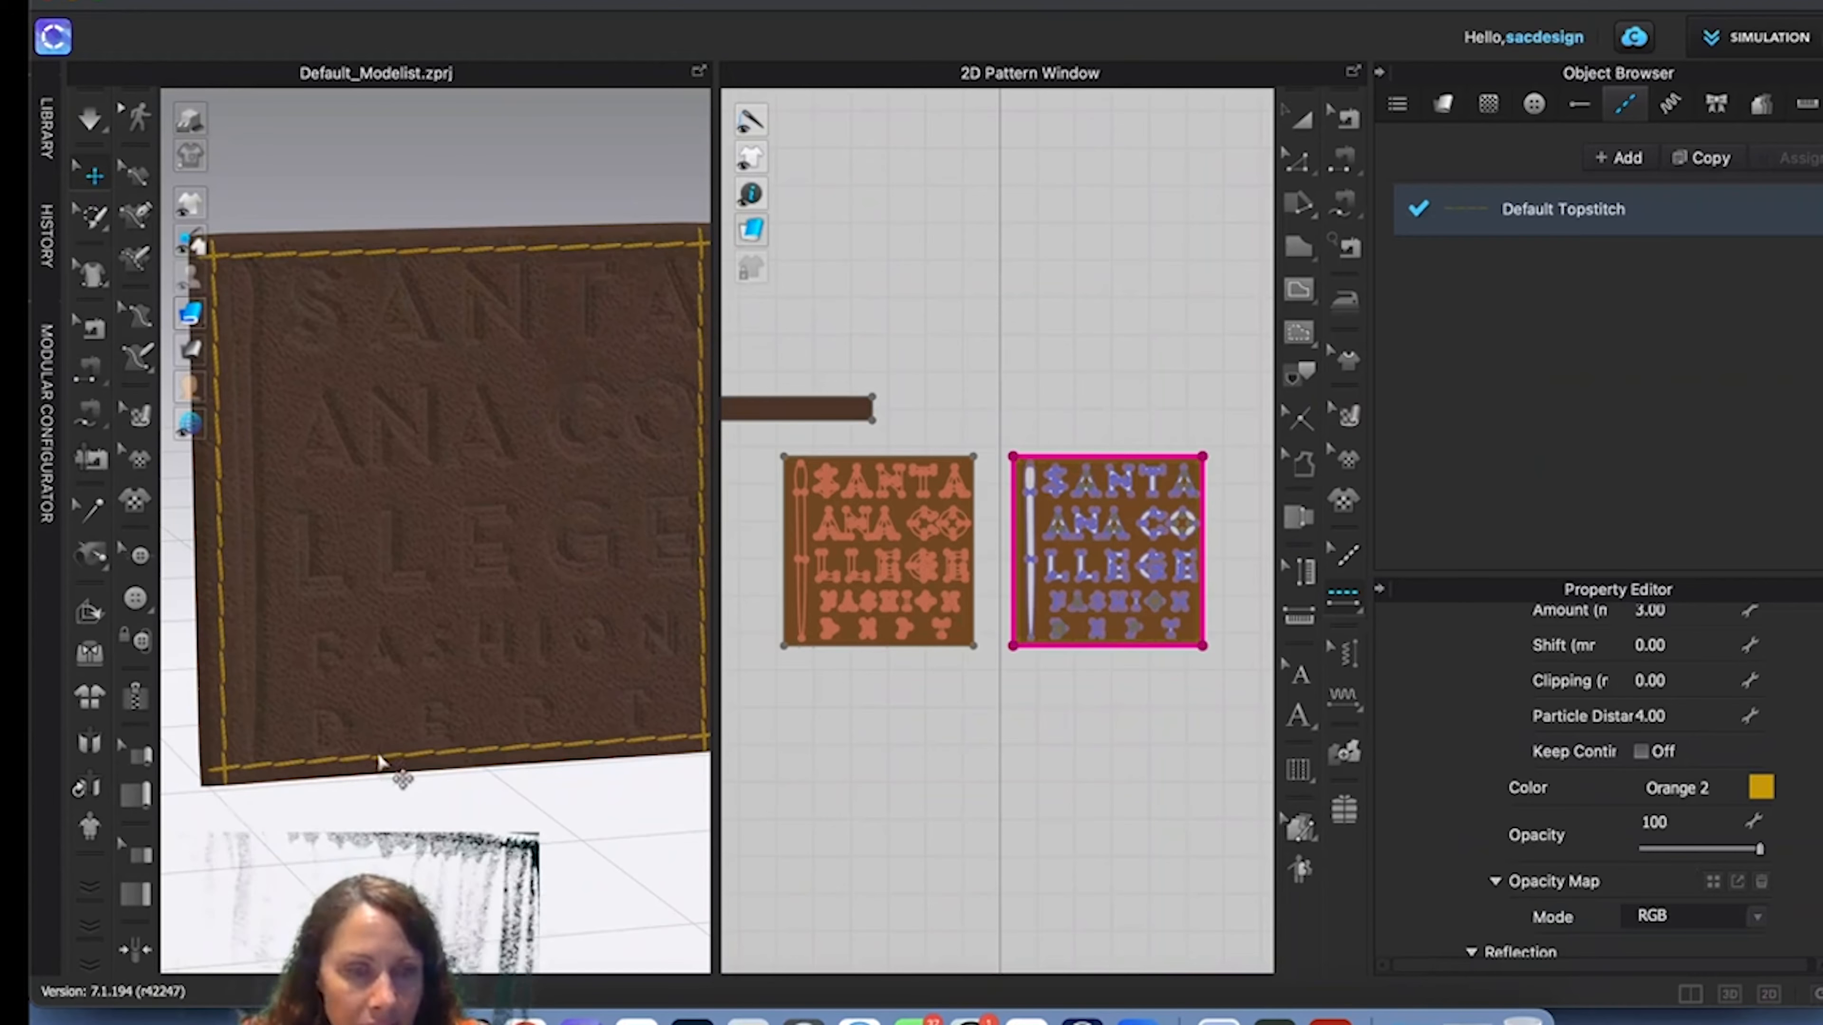
scroll(1712, 859, "down", 10)
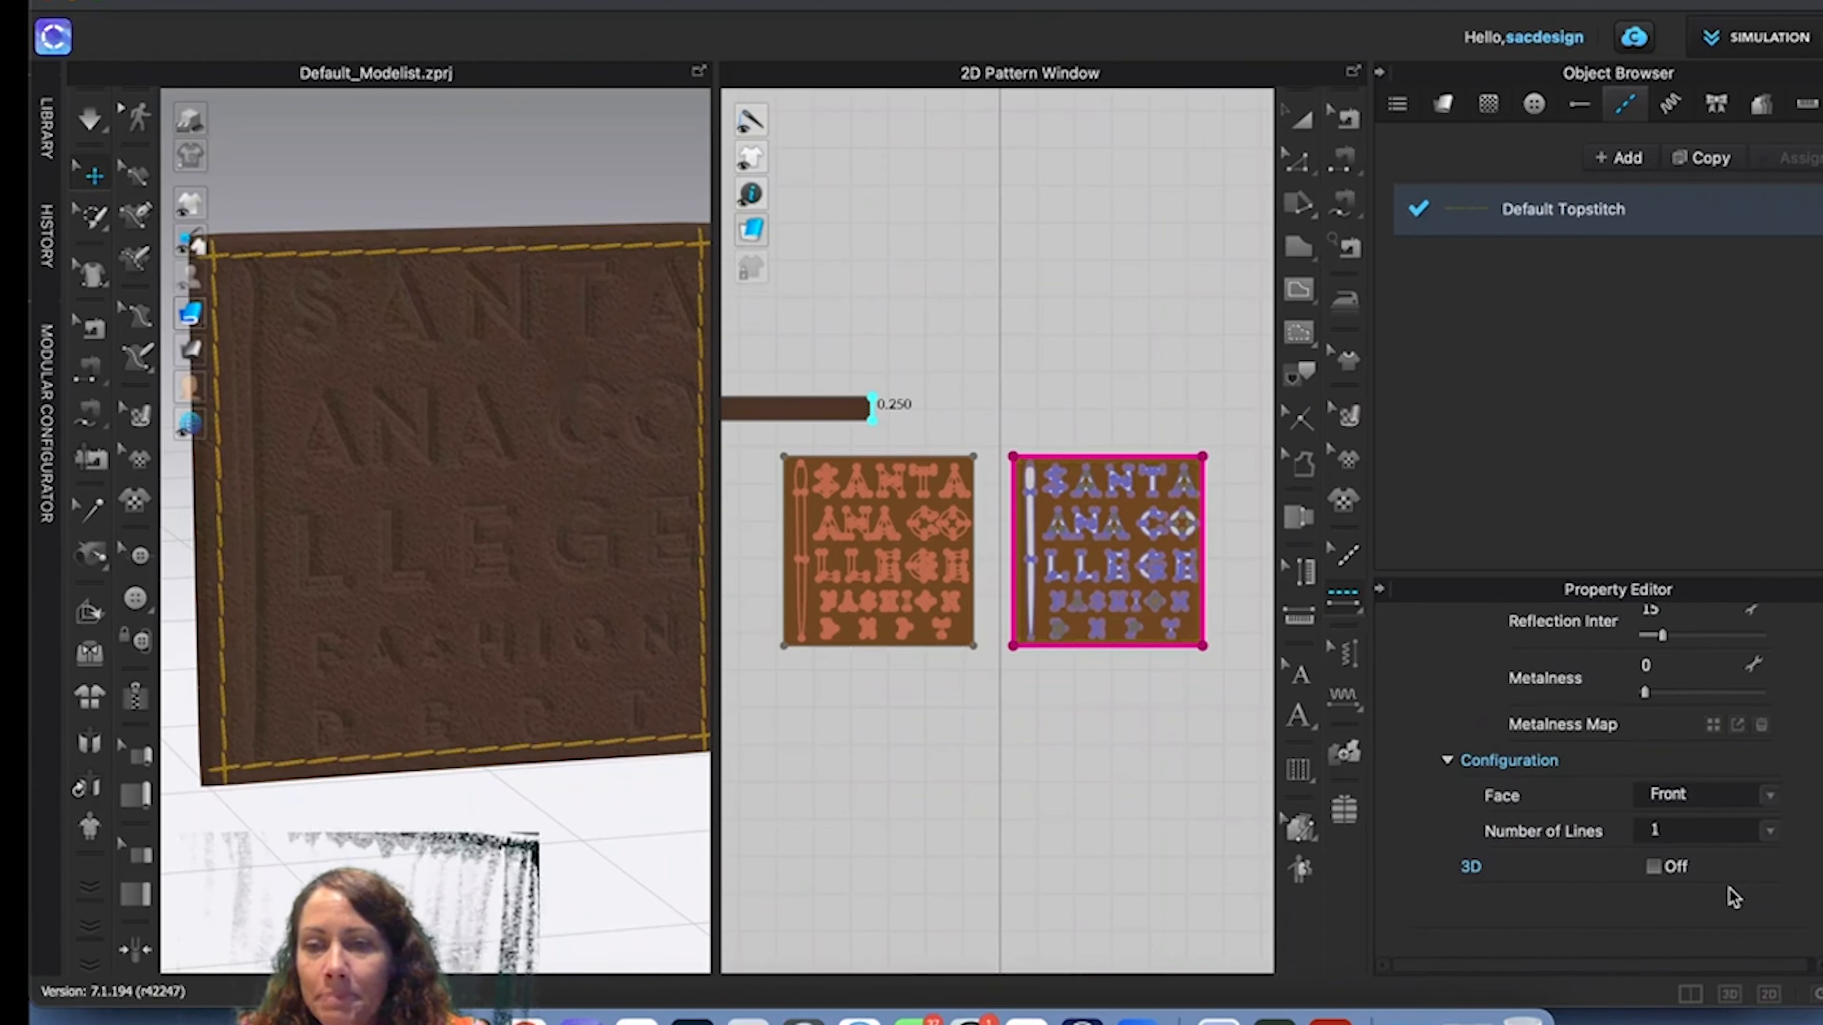
scroll(1726, 883, "up", 2)
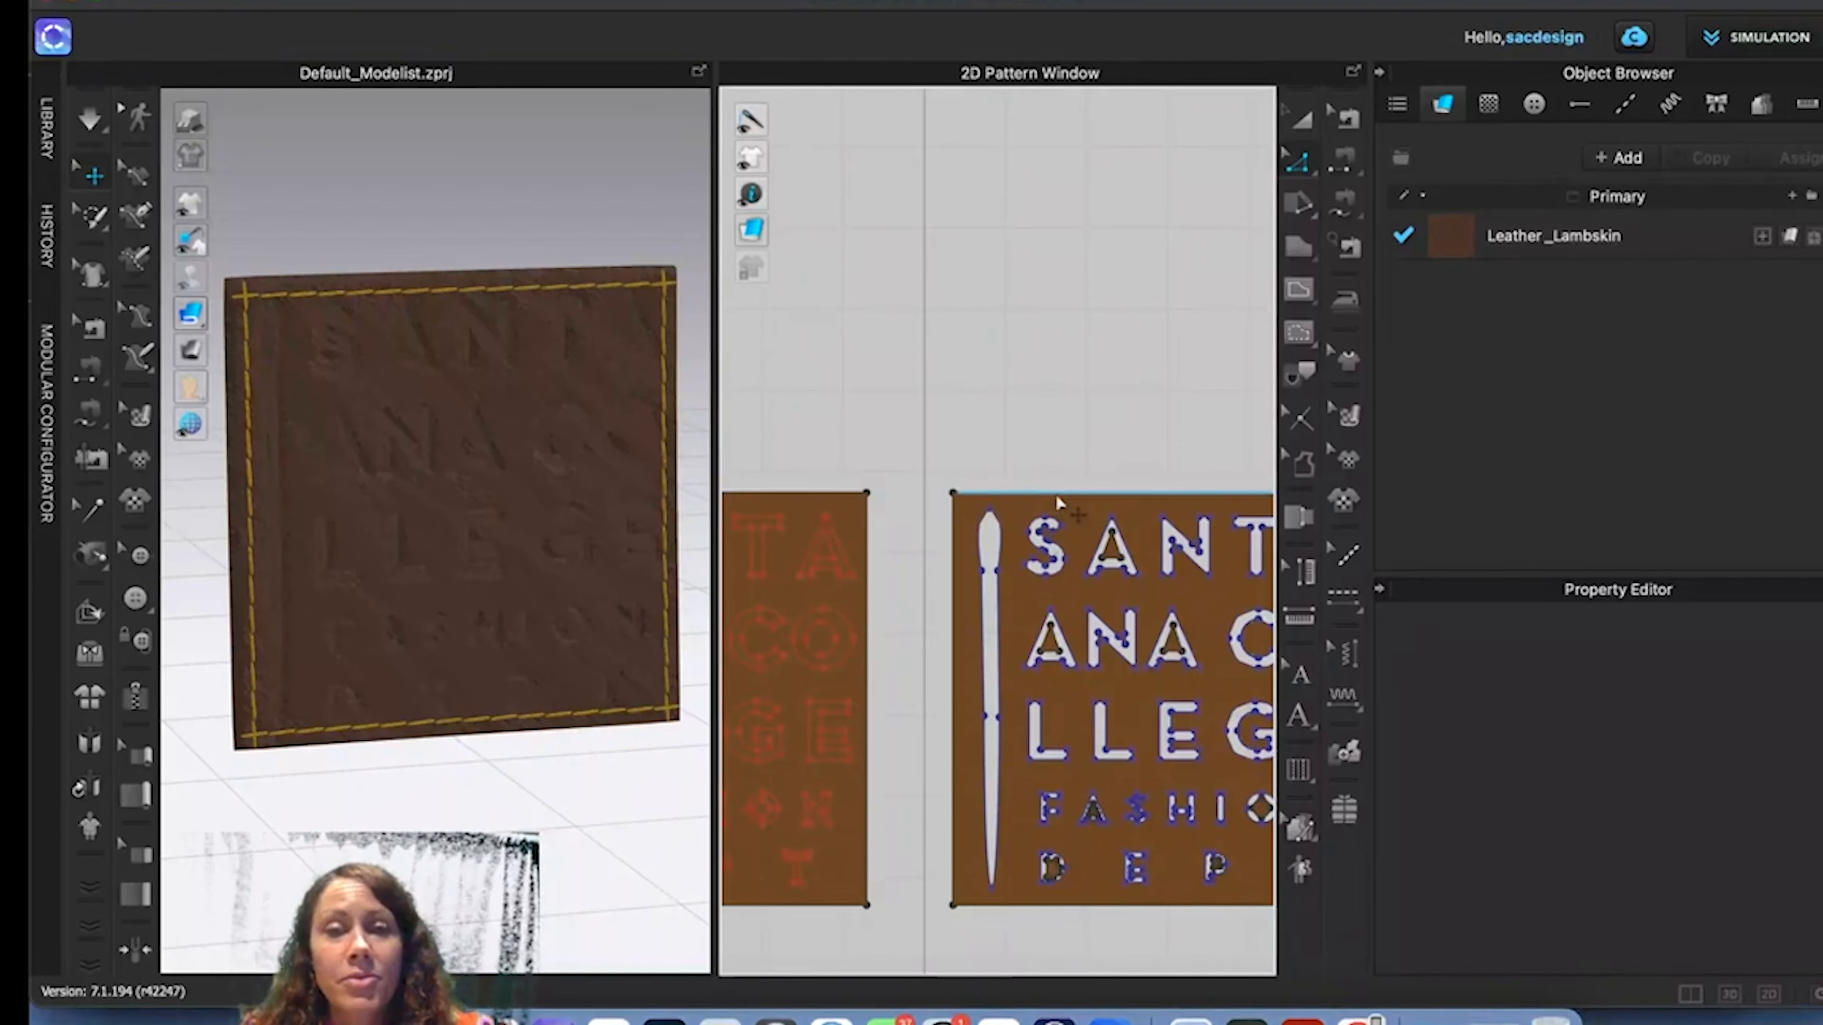
Extend the pattern outline by 0.2 in along the top edges of both patch pieces.
left_click(1073, 495)
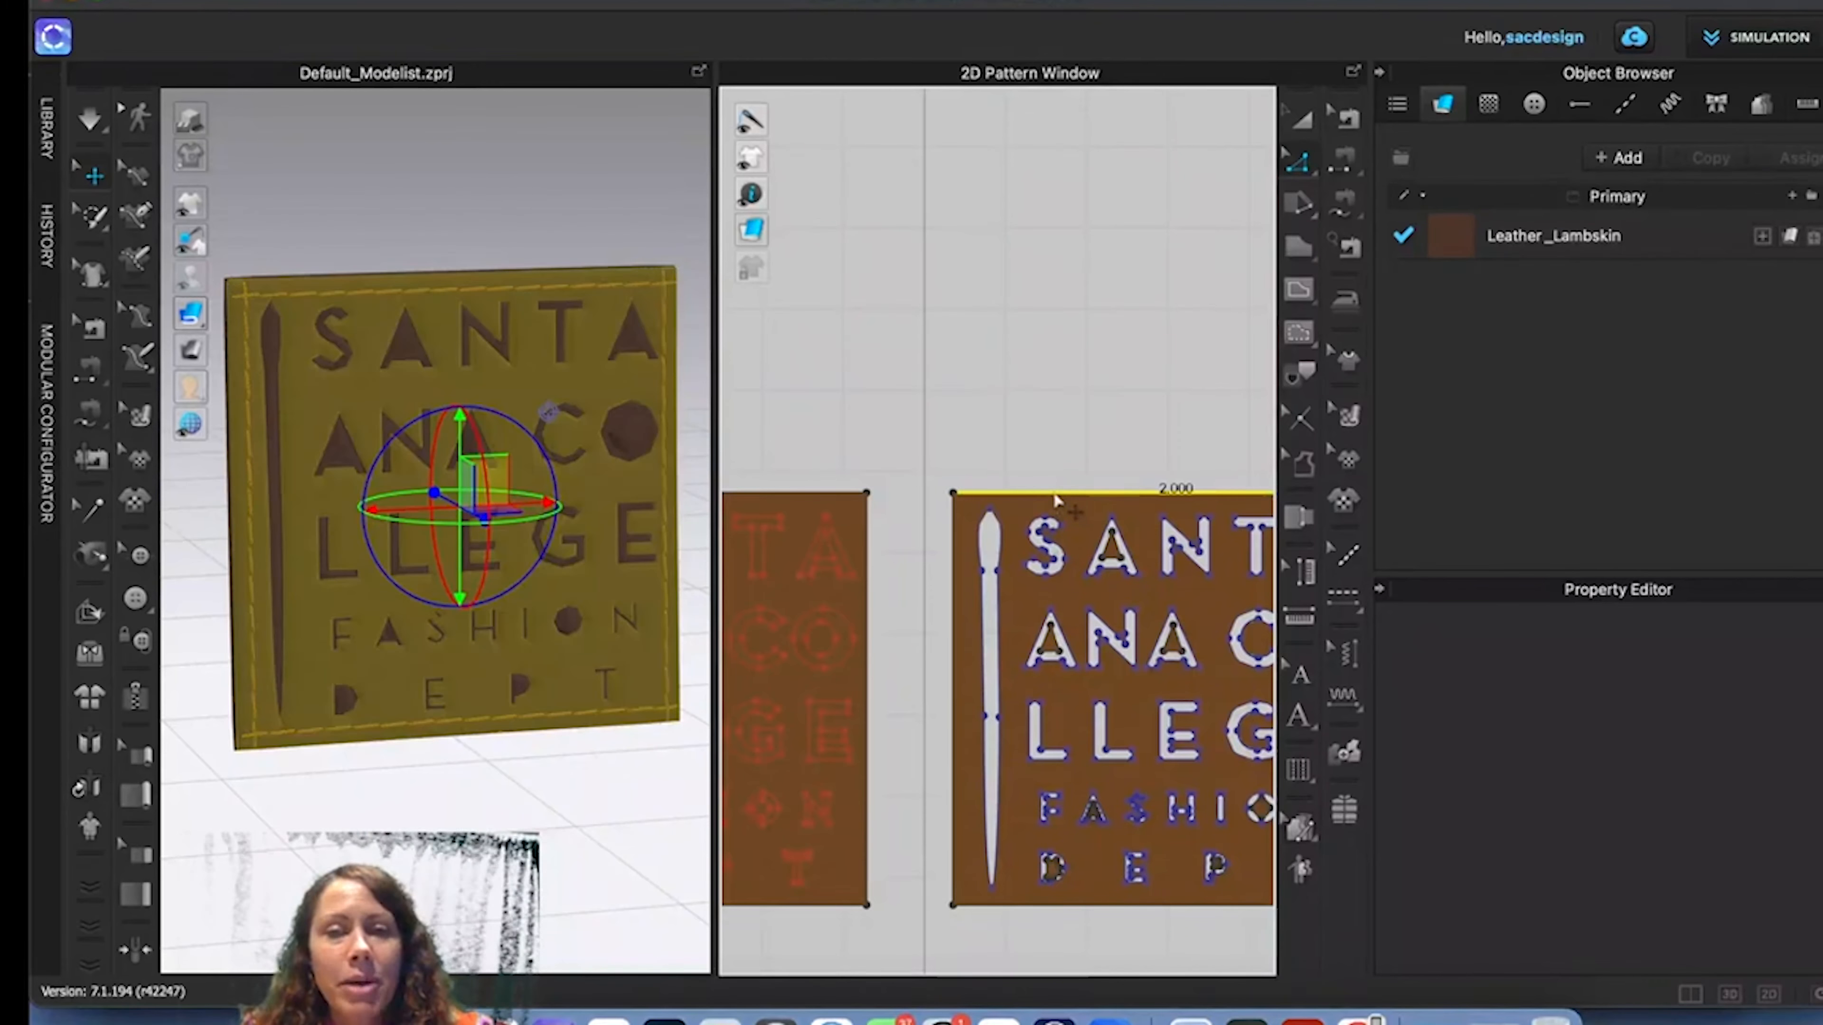
left_click(793, 494, "shift")
right_click(793, 501)
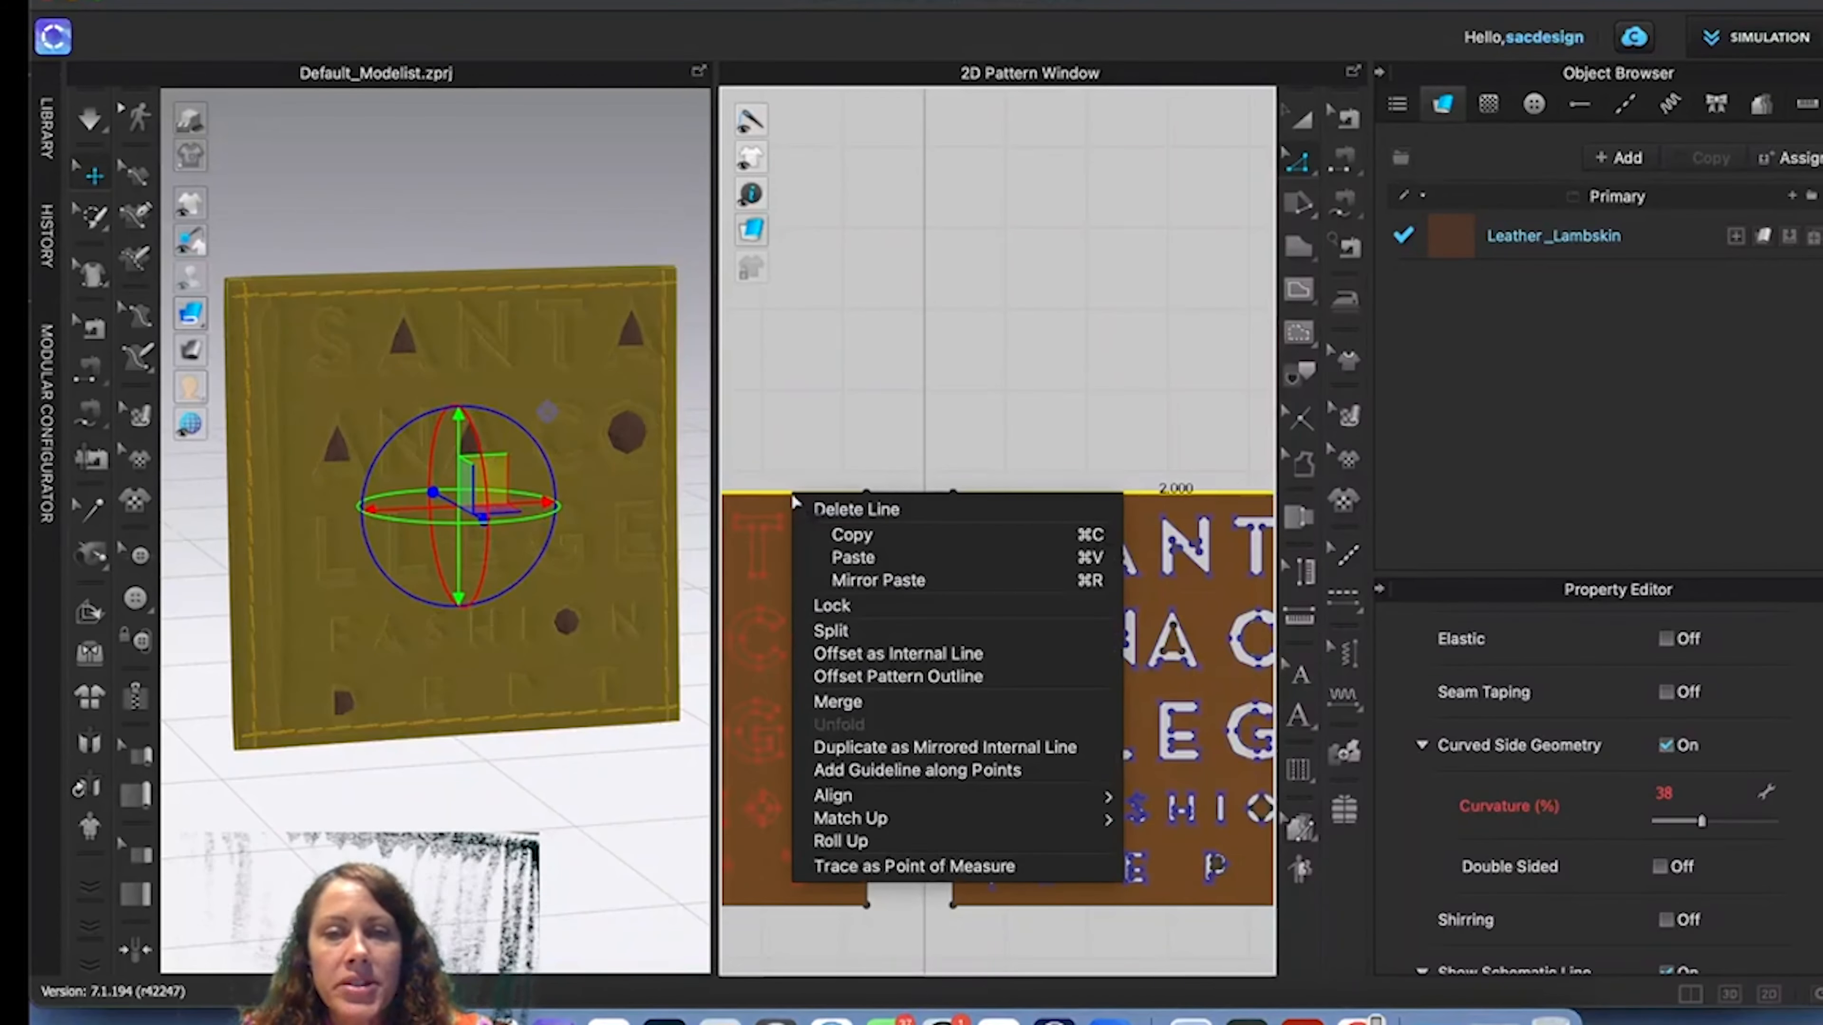
left_click(907, 677)
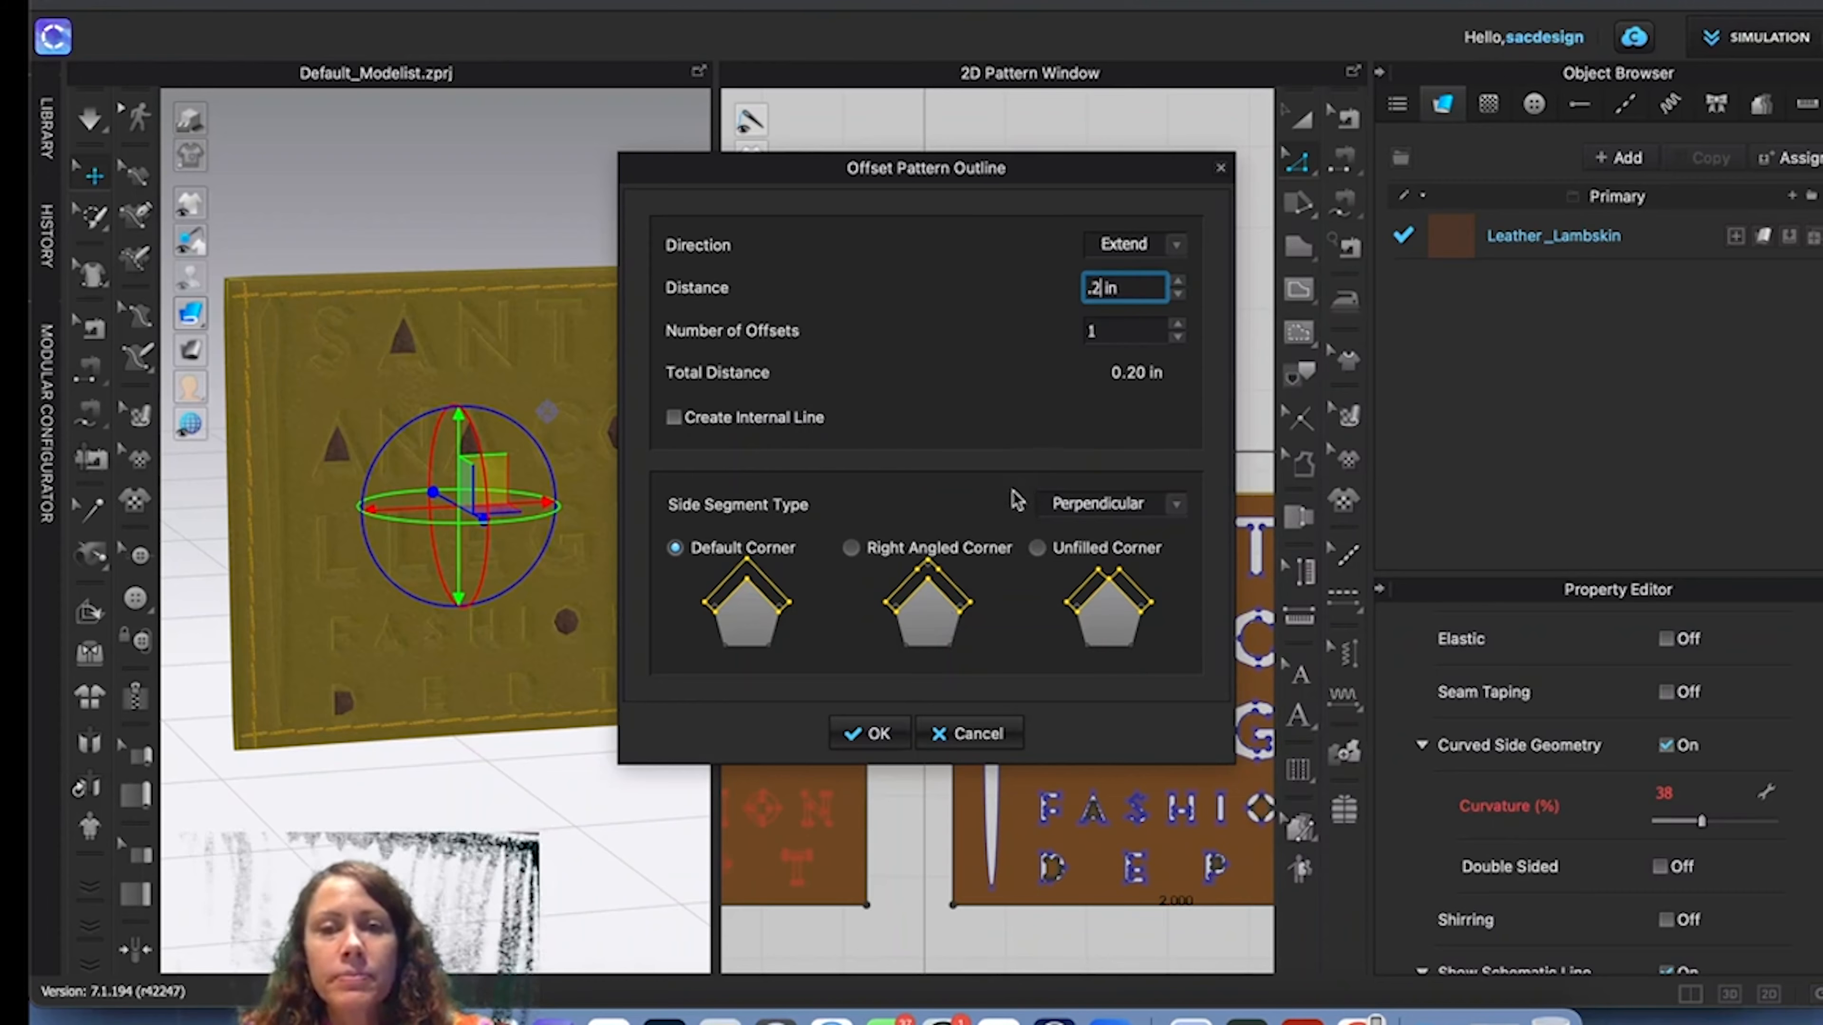
left_click(883, 743)
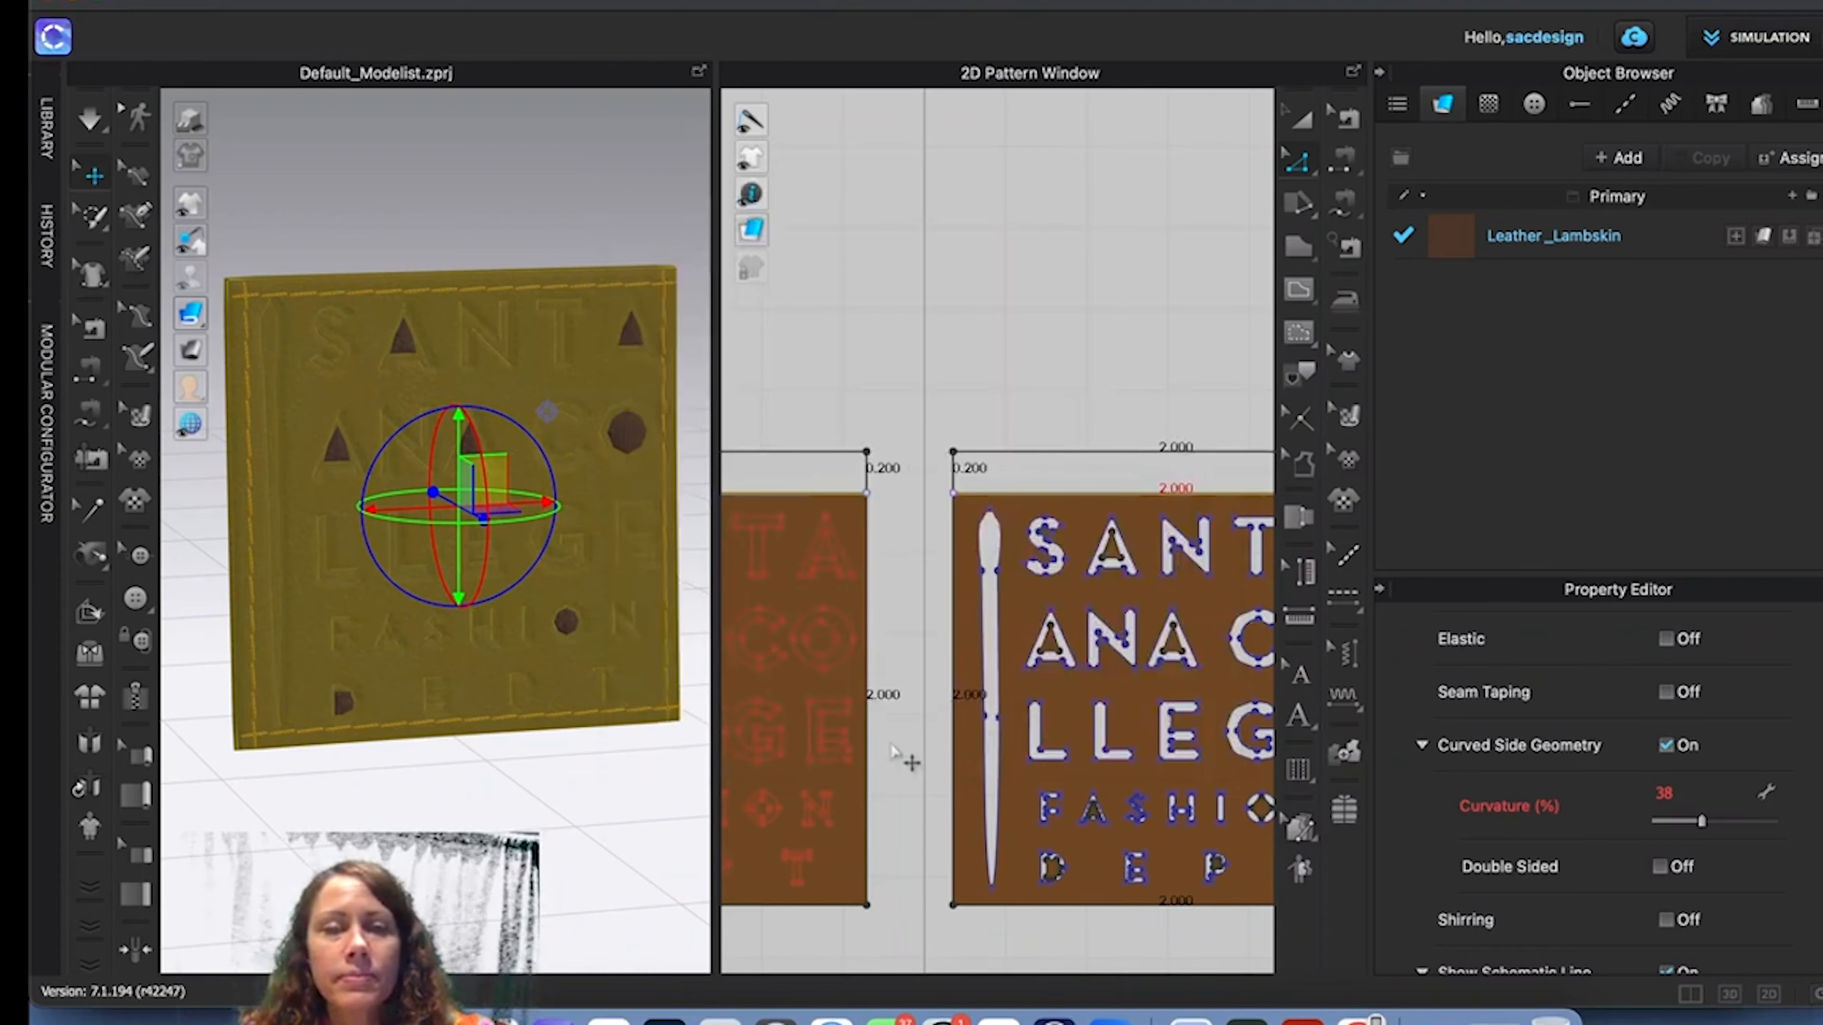
left_click(906, 509)
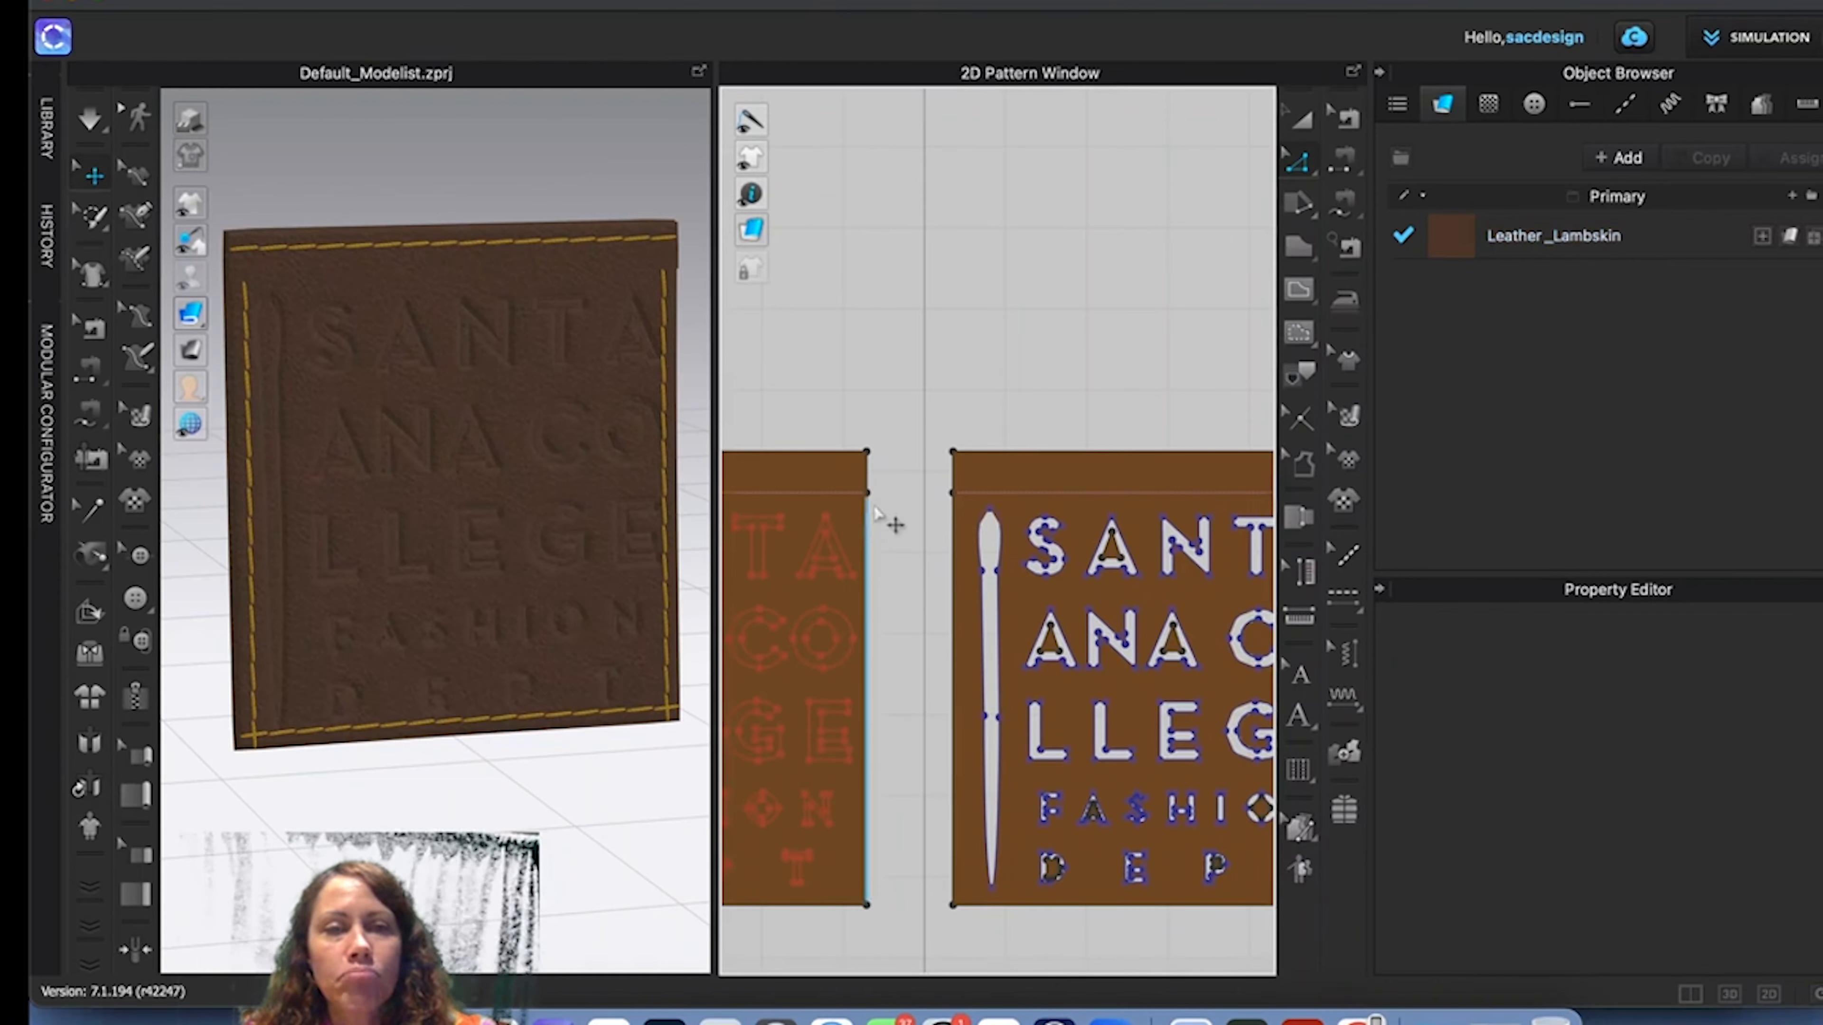
Extend the pattern outline by 0.2 in along the side and bottom edges of both patch pieces.
scroll(962, 517, "down", 2)
left_click(785, 460)
left_click(960, 637, "shift")
left_click(1134, 460, "shift")
right_click(1135, 460)
left_click(887, 742)
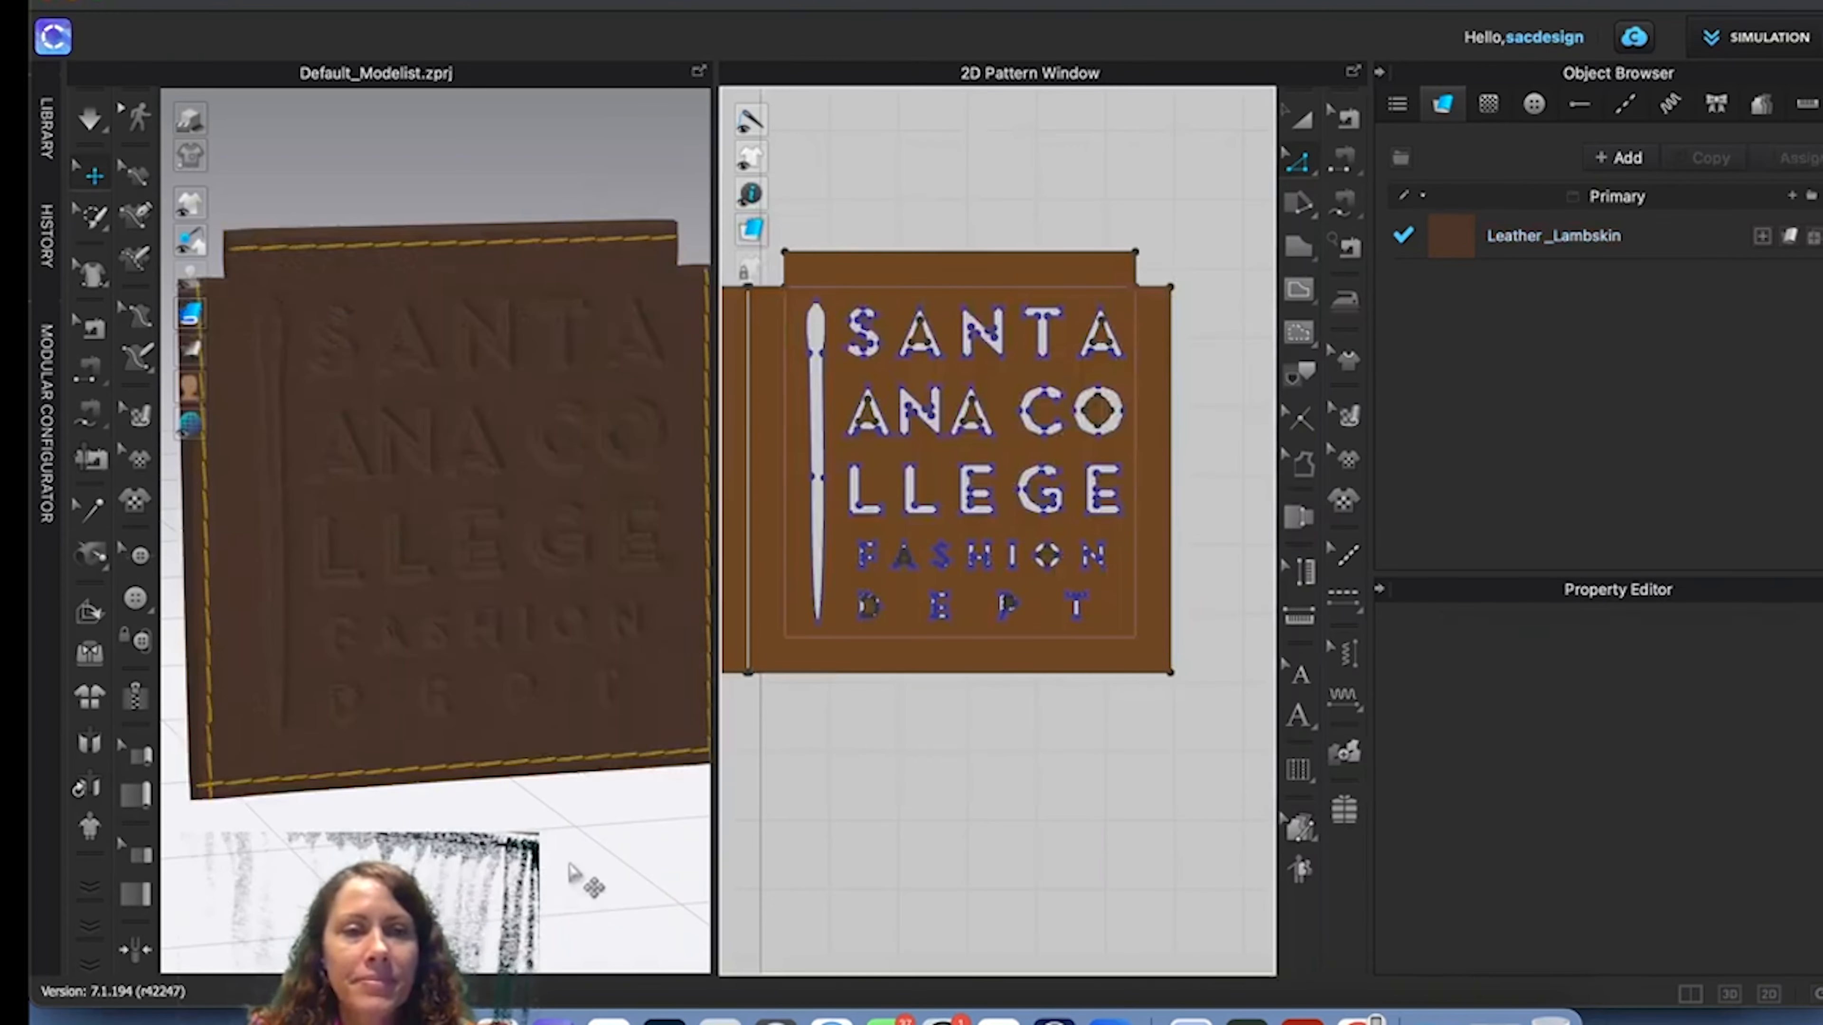
Try to offset the short vertical notch edges at the upper corners of both patch pieces, and undo the attempt.
scroll(578, 890, "down", 3)
middle_click_drag(804, 459, 956, 495)
left_click(936, 303)
right_click(936, 298)
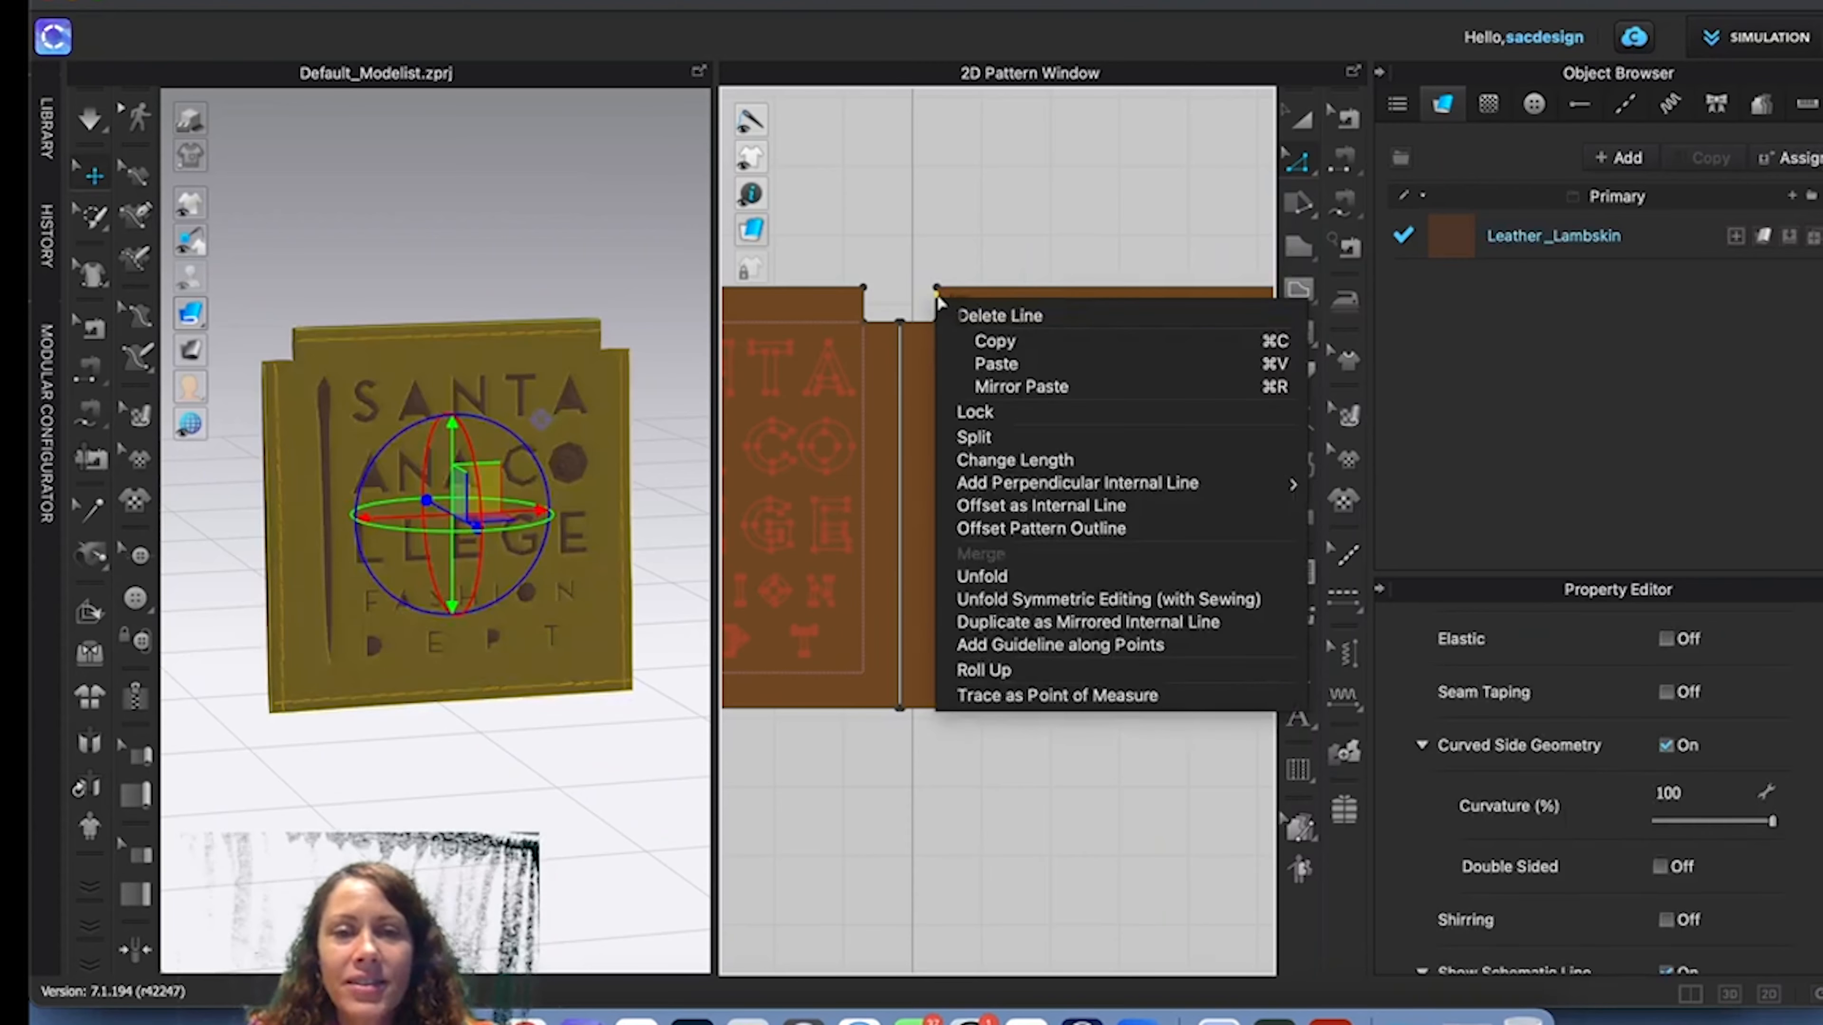
left_click(867, 307)
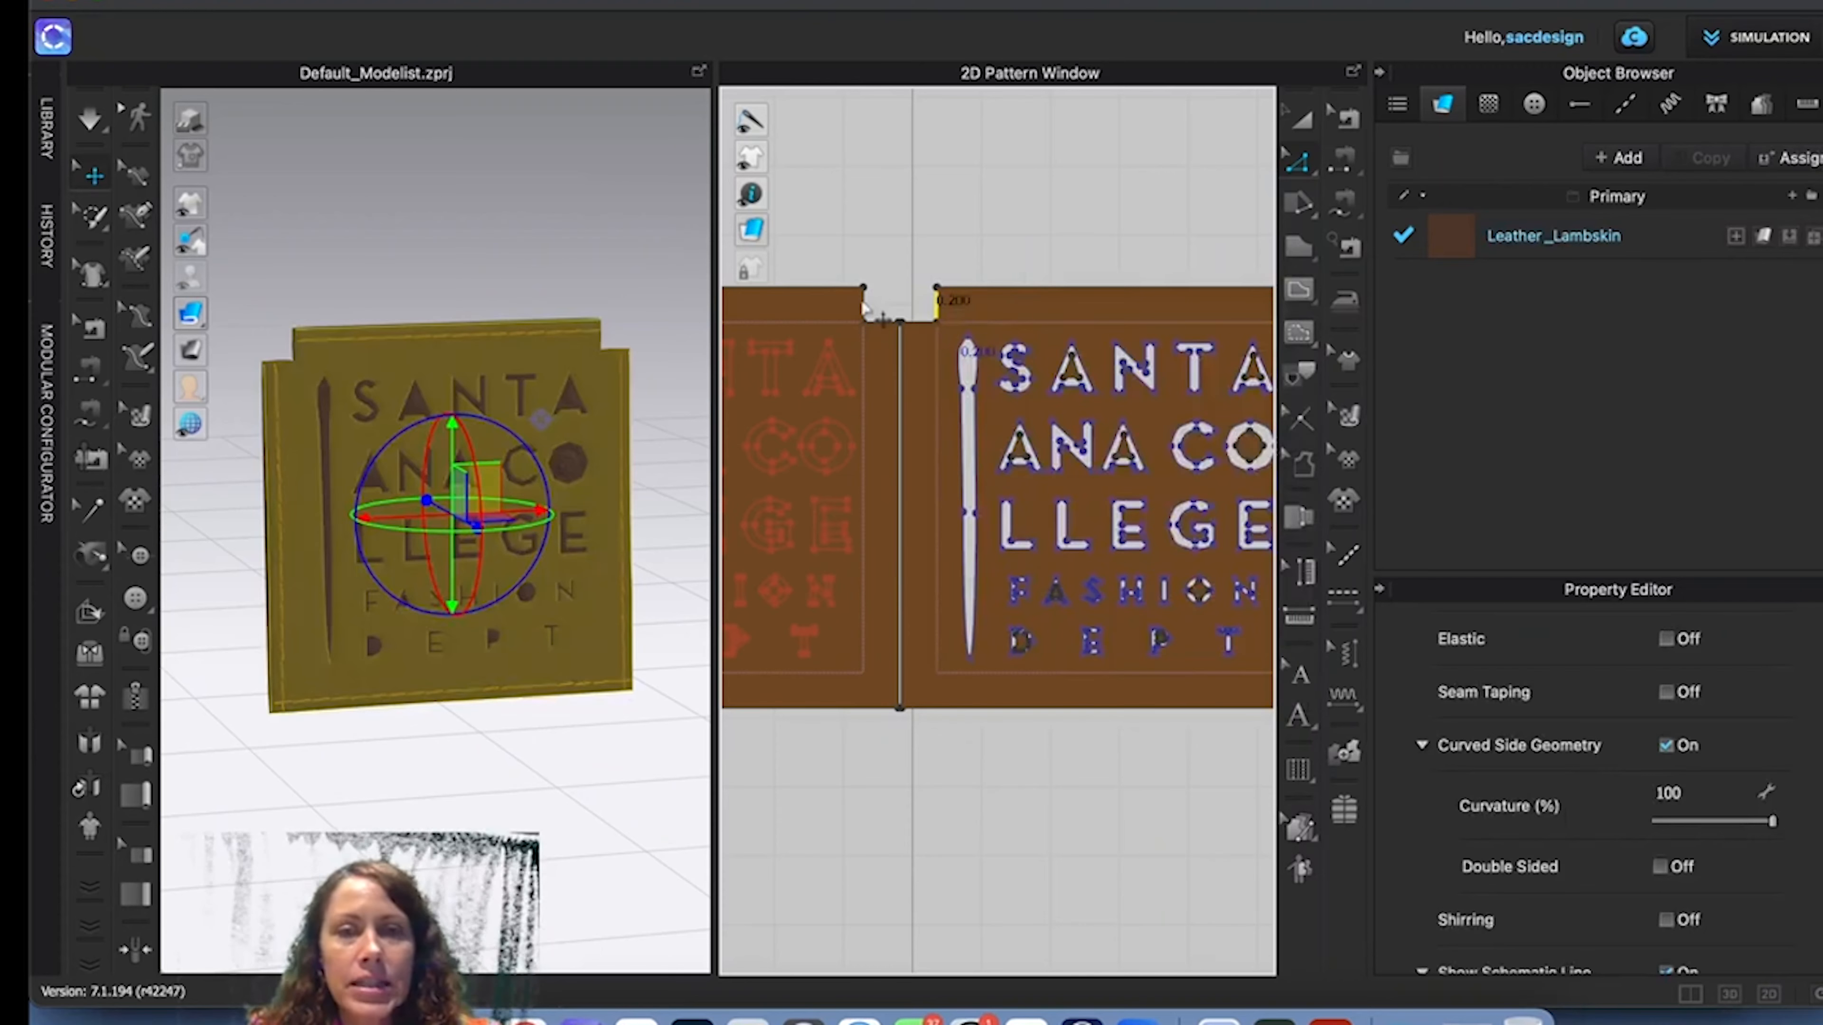
middle_click_drag(1075, 227, 762, 226)
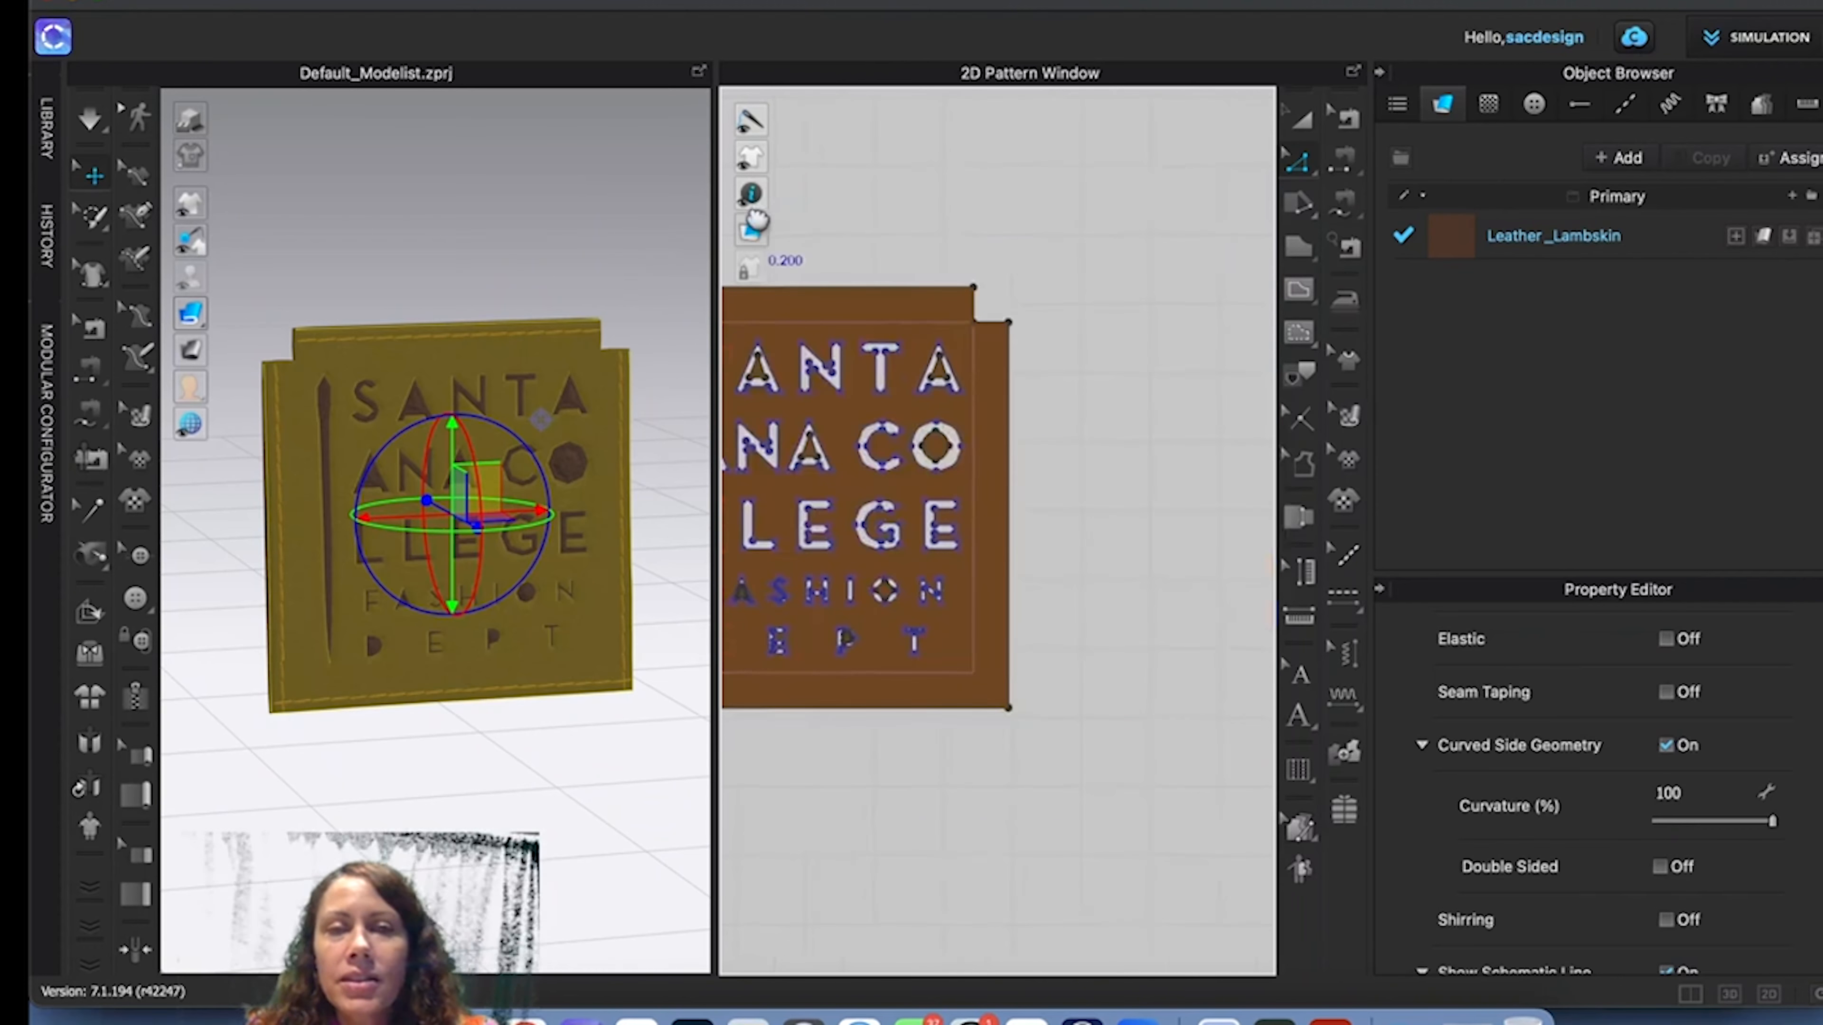
left_click(974, 304, "shift")
middle_click_drag(904, 301, 1172, 309)
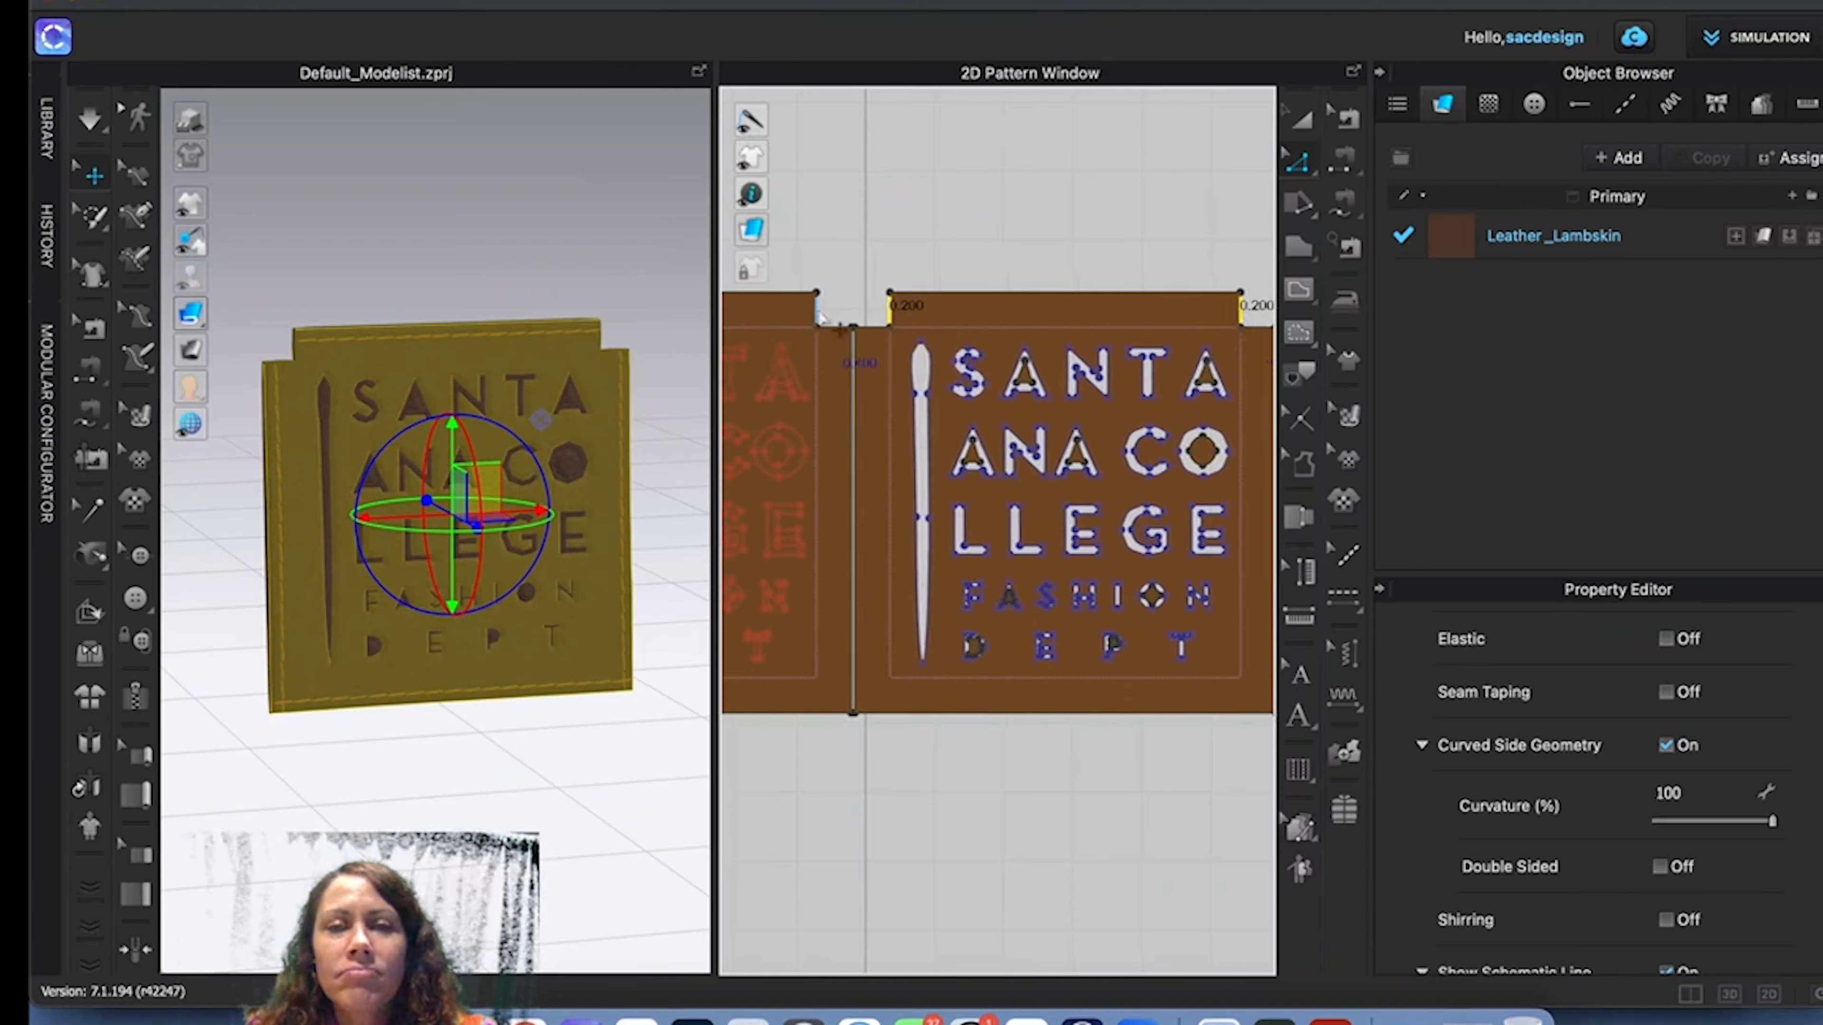
left_click(819, 317, "shift")
middle_click_drag(1019, 324, 1174, 324)
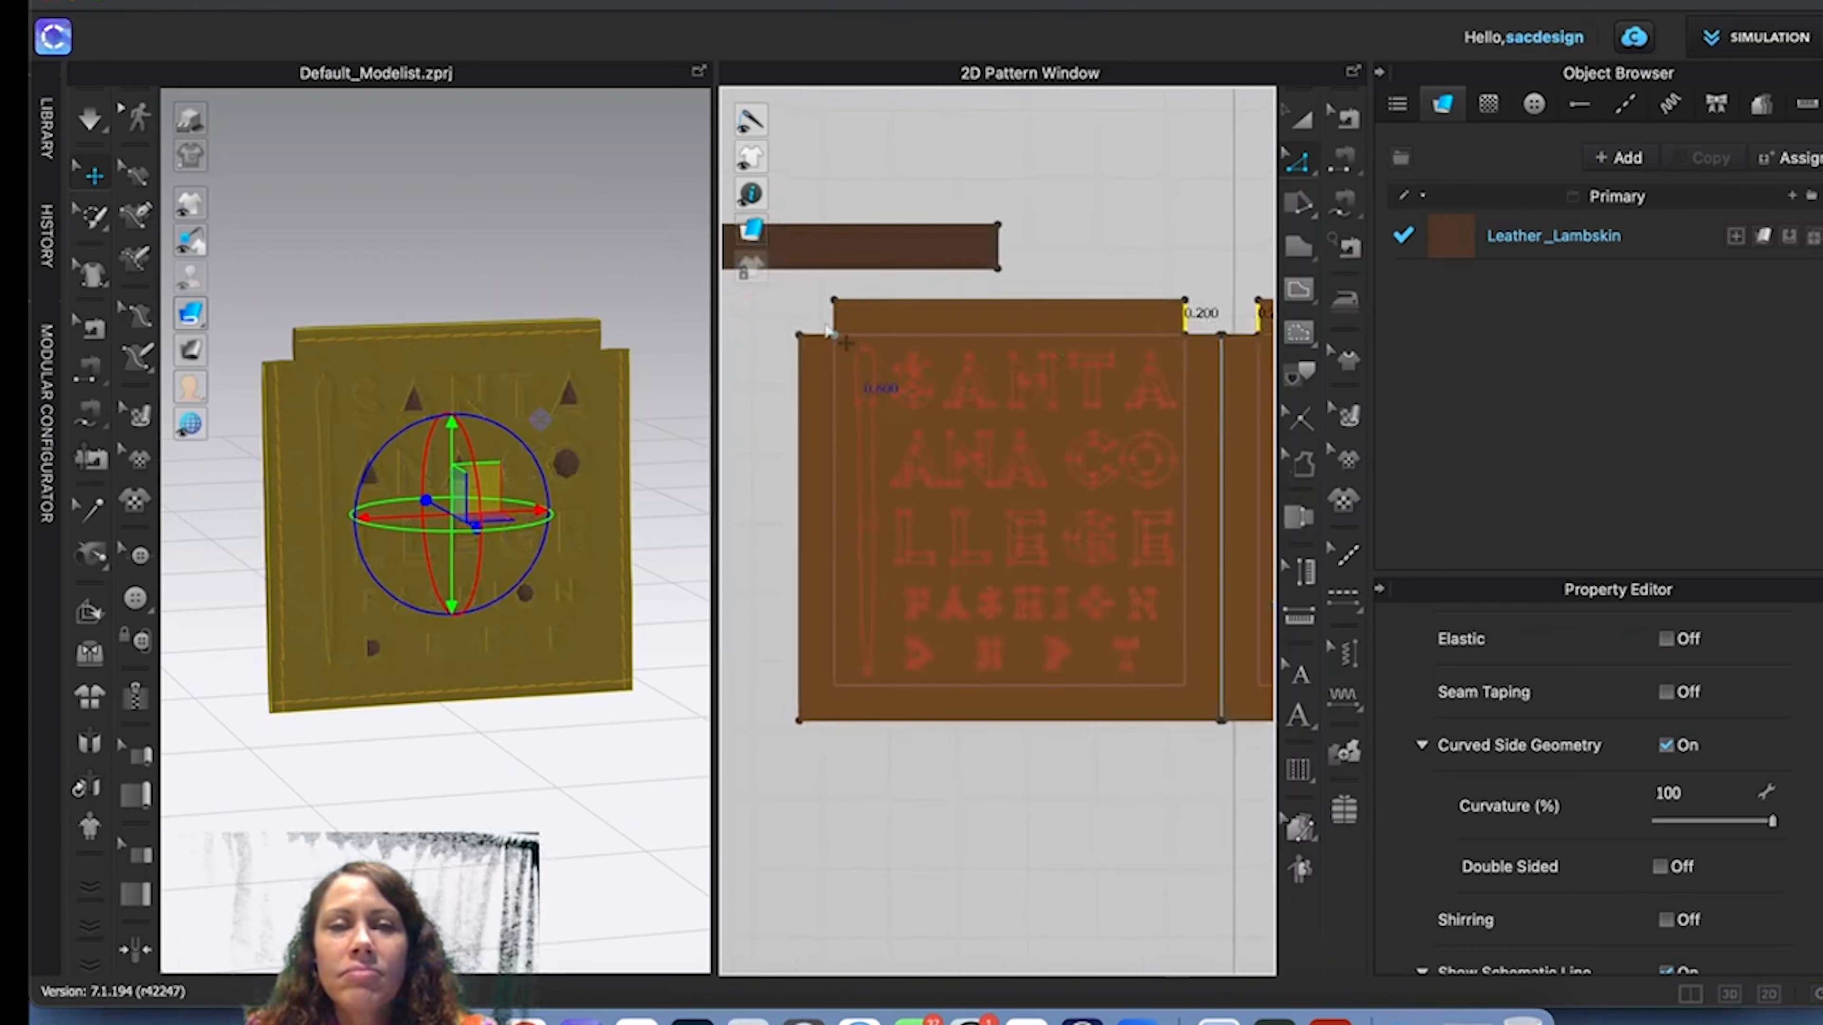
right_click(838, 318)
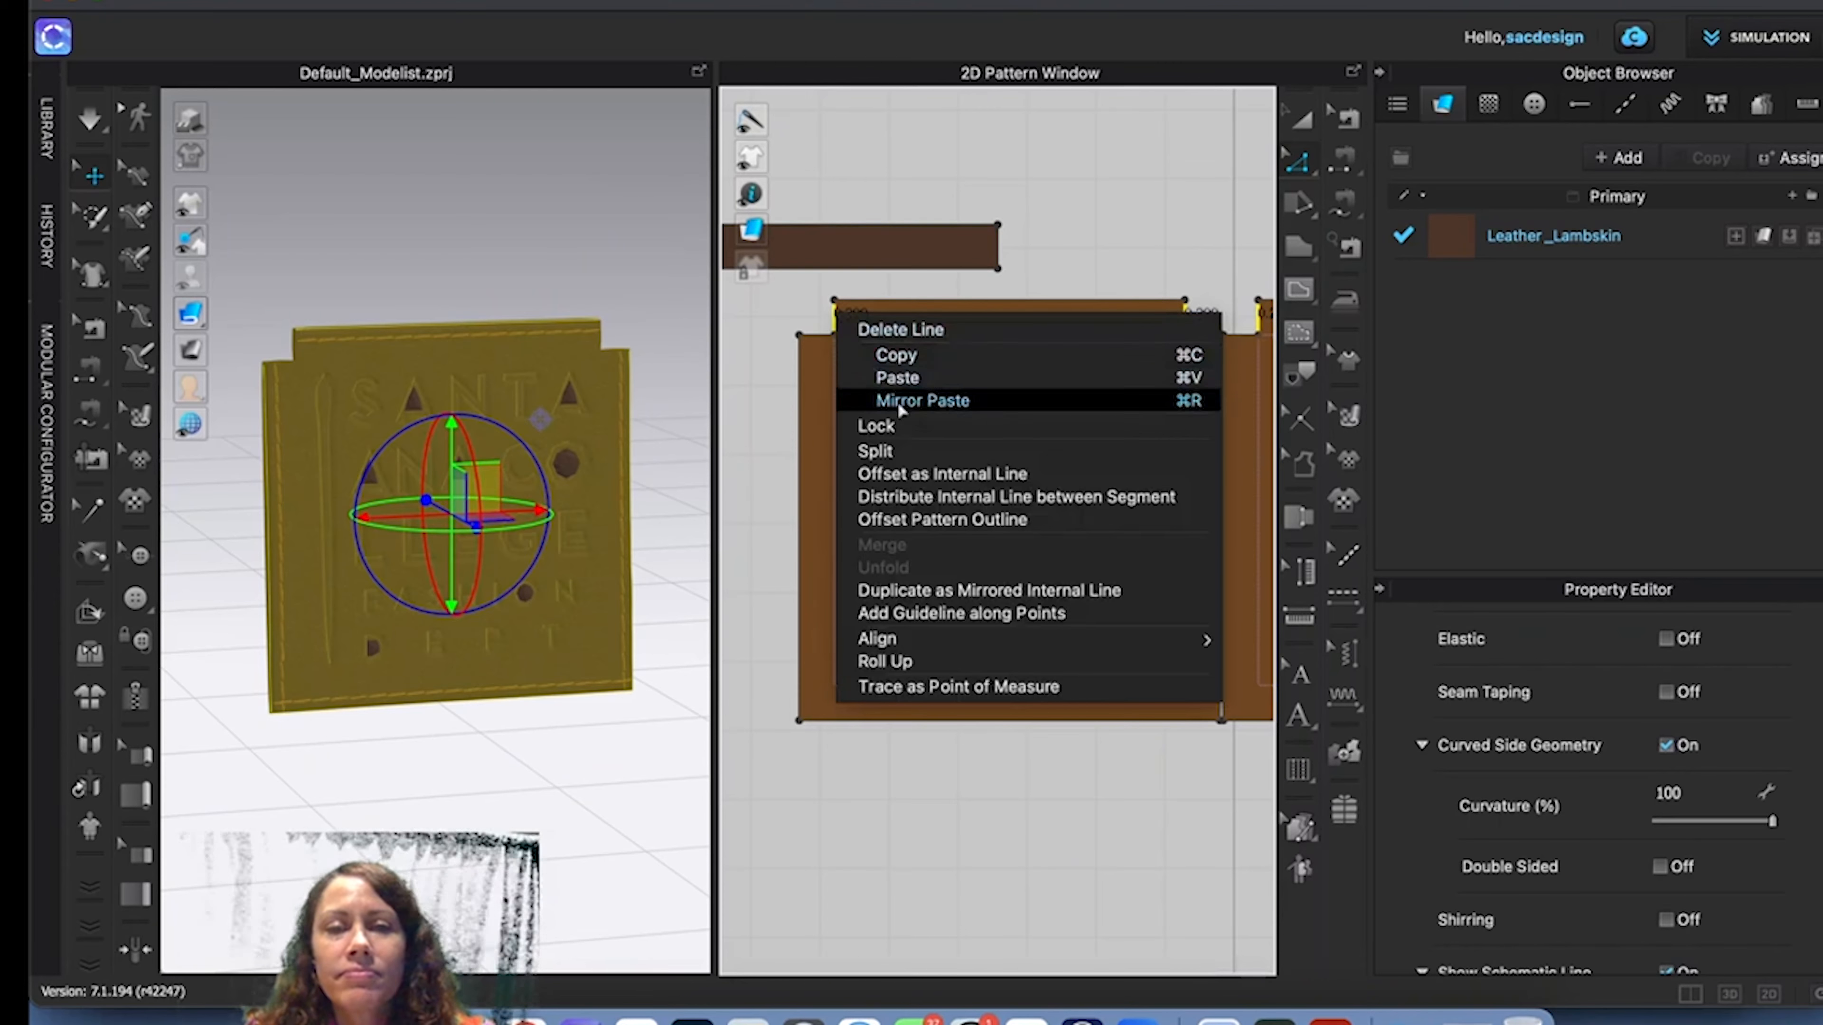
left_click(961, 521)
left_click(877, 732)
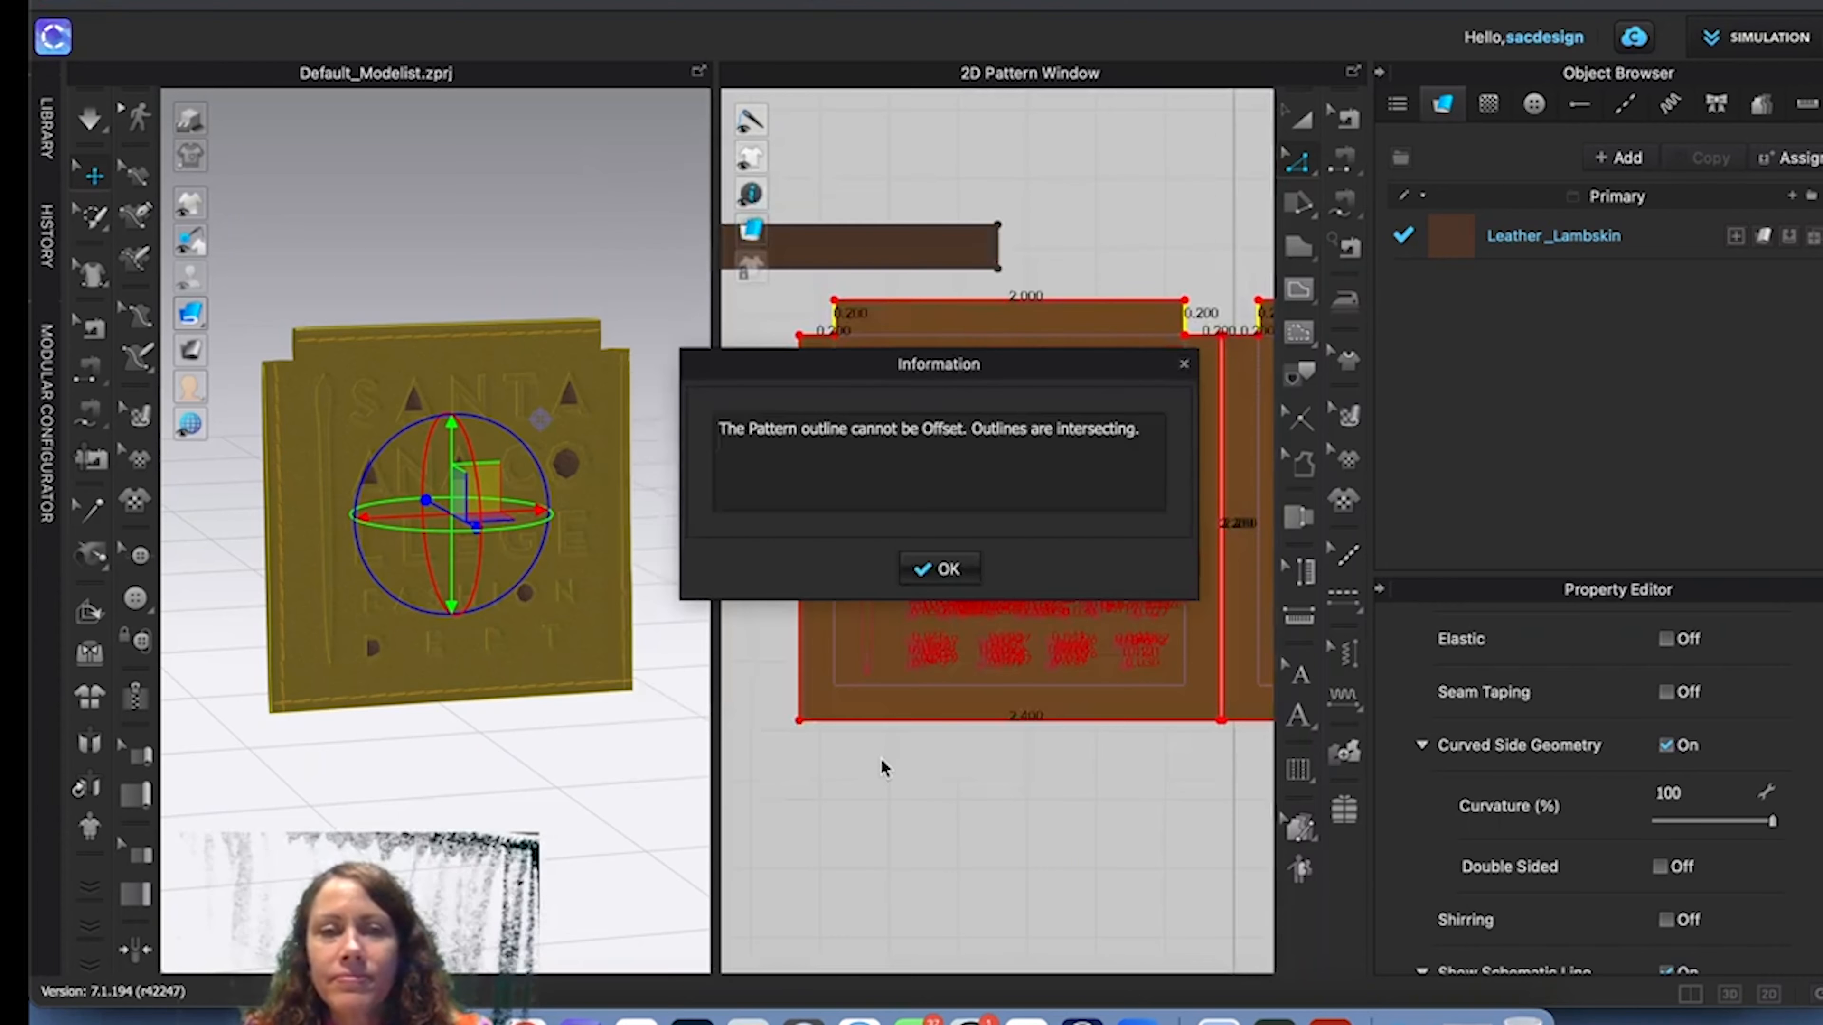
left_click(948, 570)
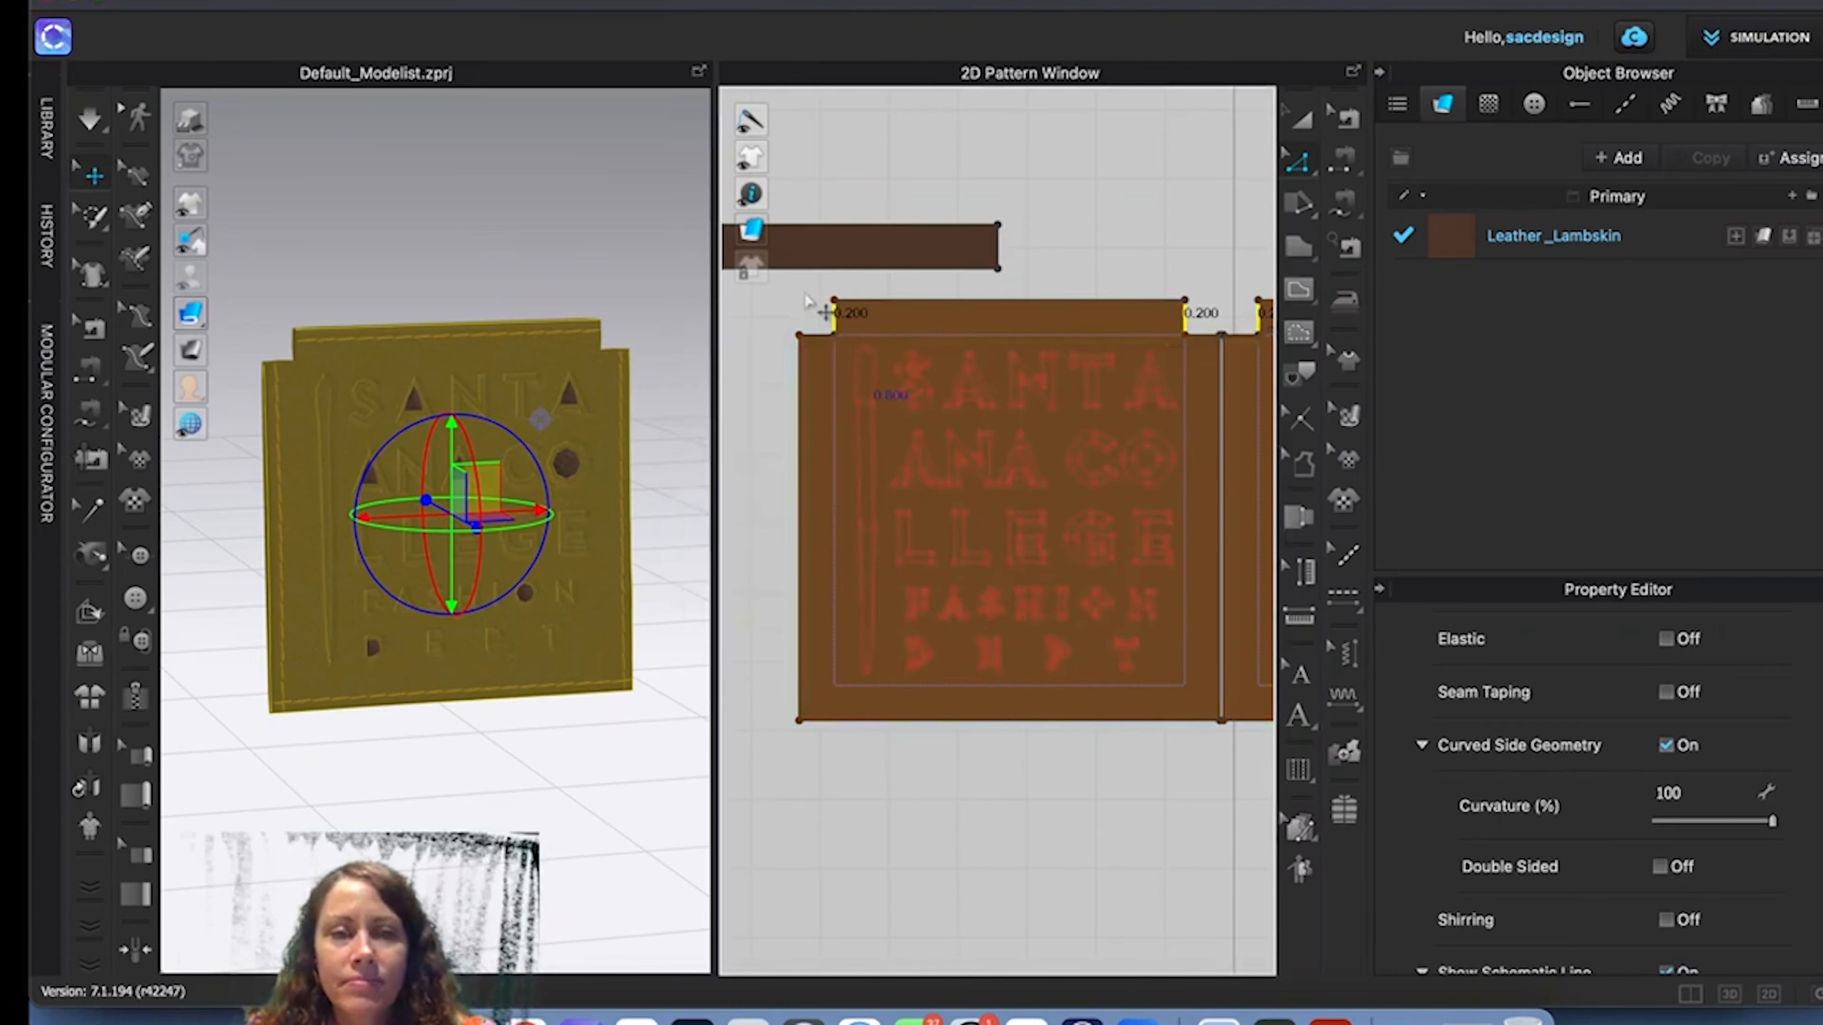
key("super+z")
key("super+z")
key("super+z")
key("super+z")
Square off the notched upper corners of both patch pieces by moving their inner corner points outward.
scroll(838, 345, "up", 5)
key("x")
left_click(810, 304)
key("z")
left_click_drag(809, 305, 776, 279)
scroll(782, 287, "down", 5)
scroll(1030, 294, "up", 5)
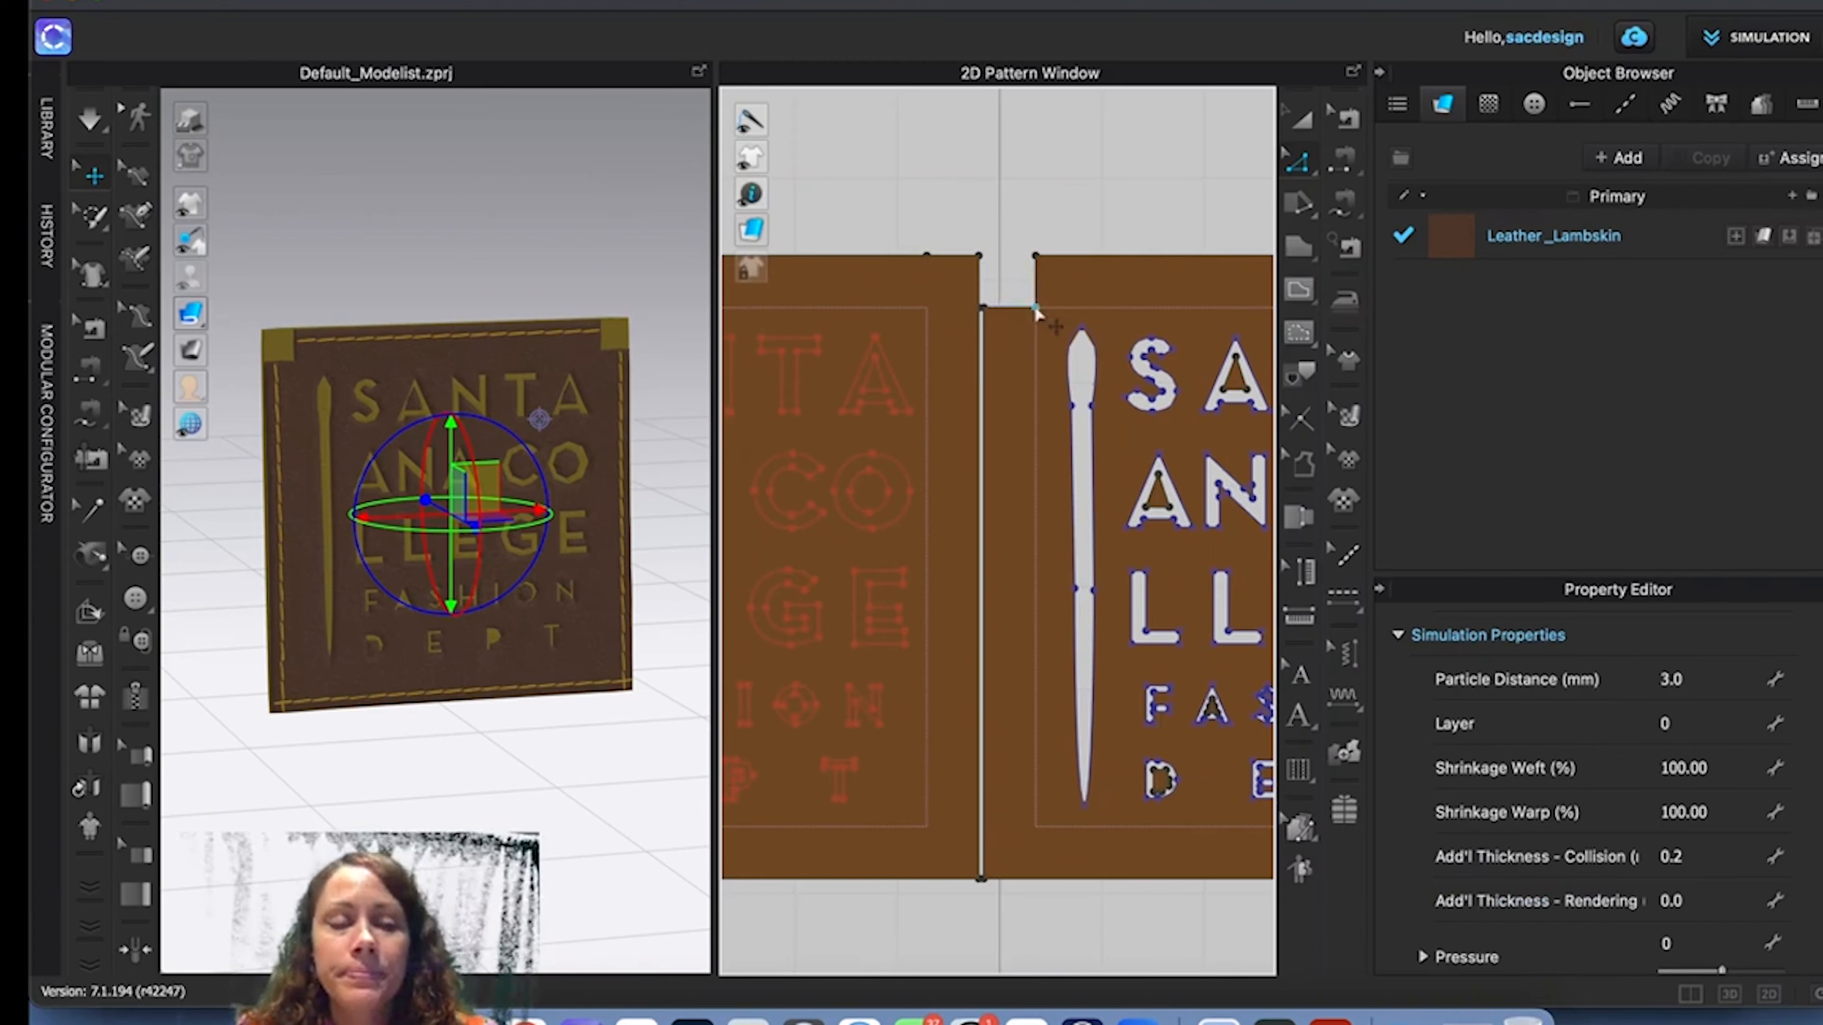
left_click_drag(1035, 308, 983, 255)
middle_click_drag(1164, 201, 741, 203)
left_click_drag(1131, 311, 1182, 257)
left_click(465, 793)
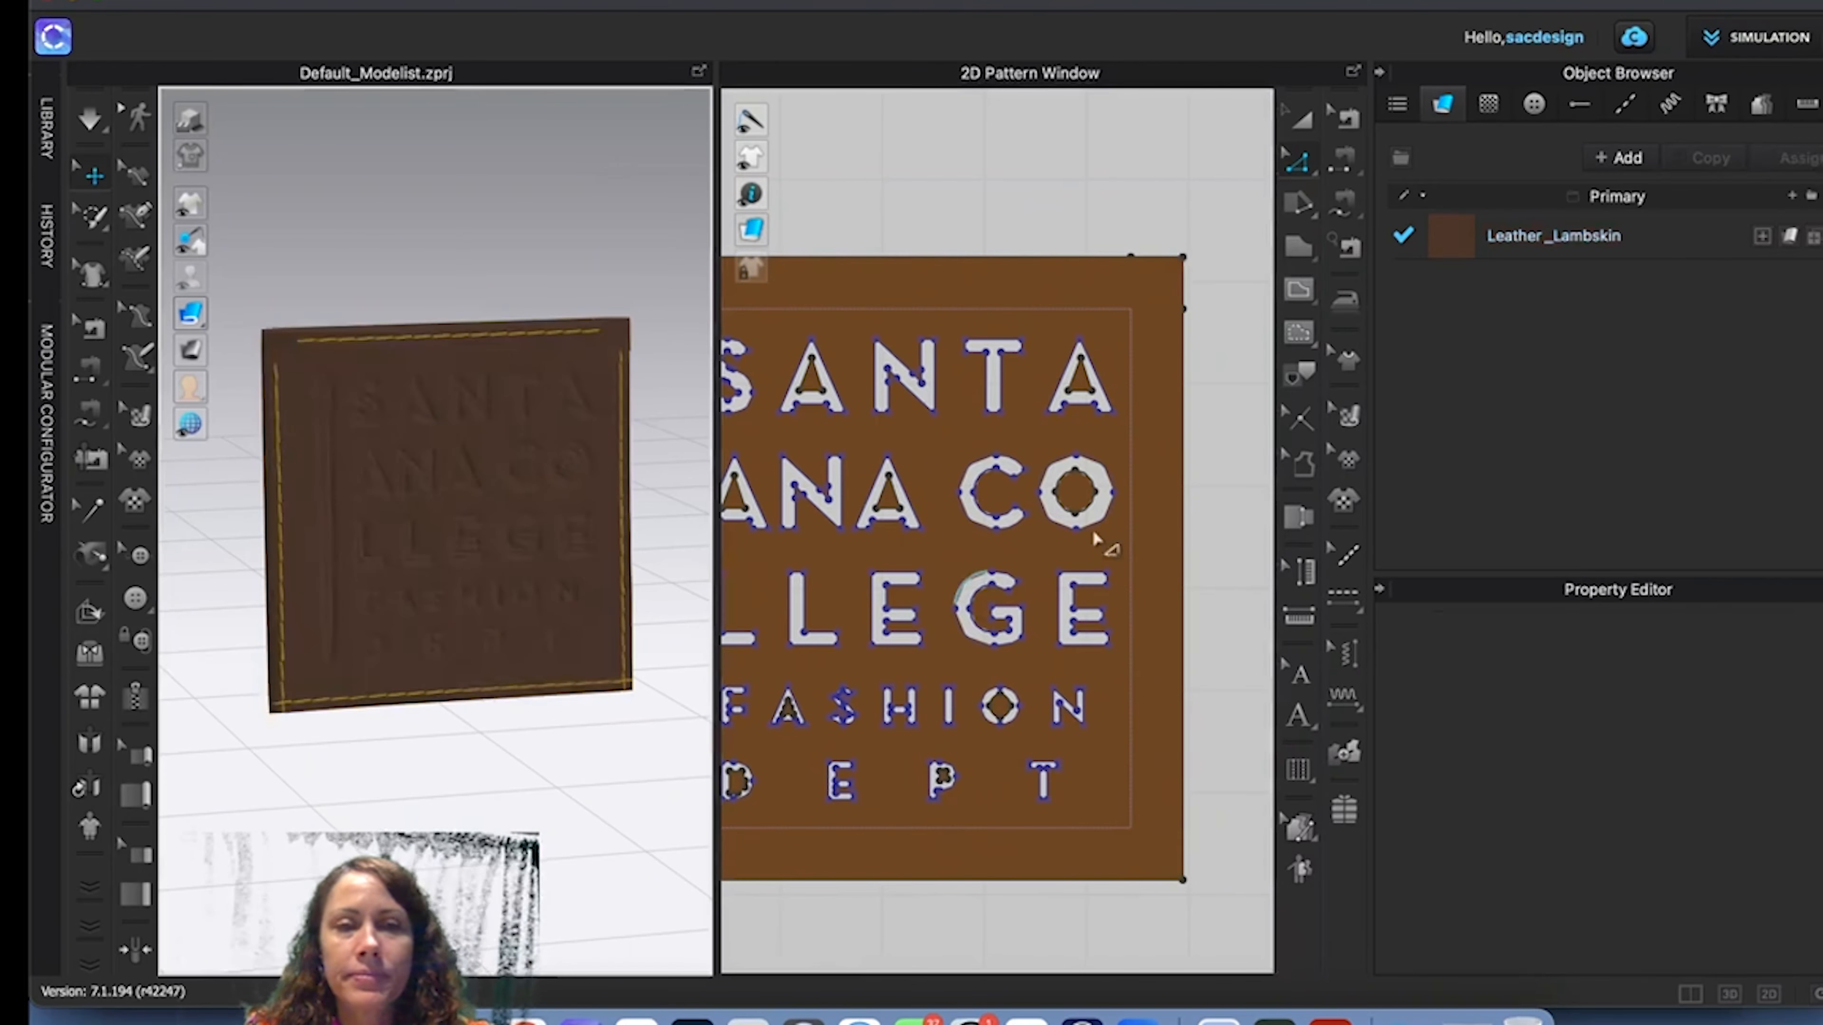
Extend the side and top topstitching of the cutout piece to its squared-off upper-right corner.
scroll(1117, 523, "down", 2)
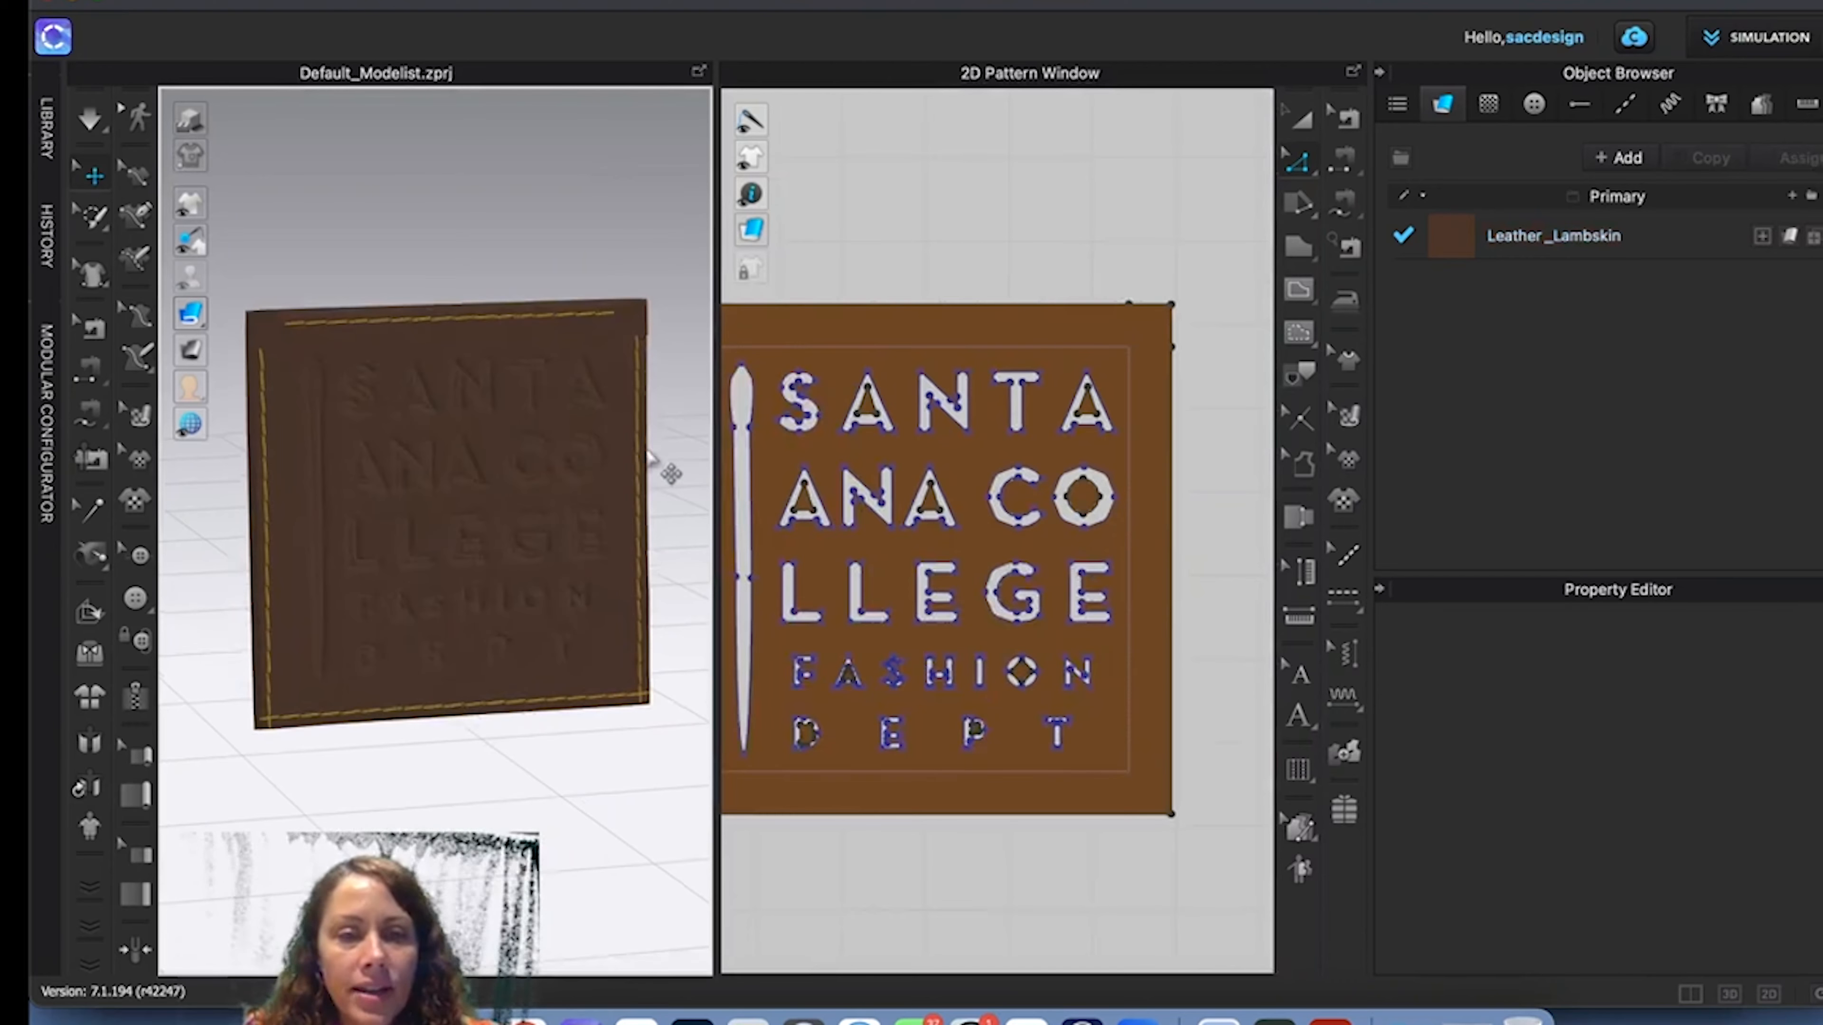
left_click(1348, 555)
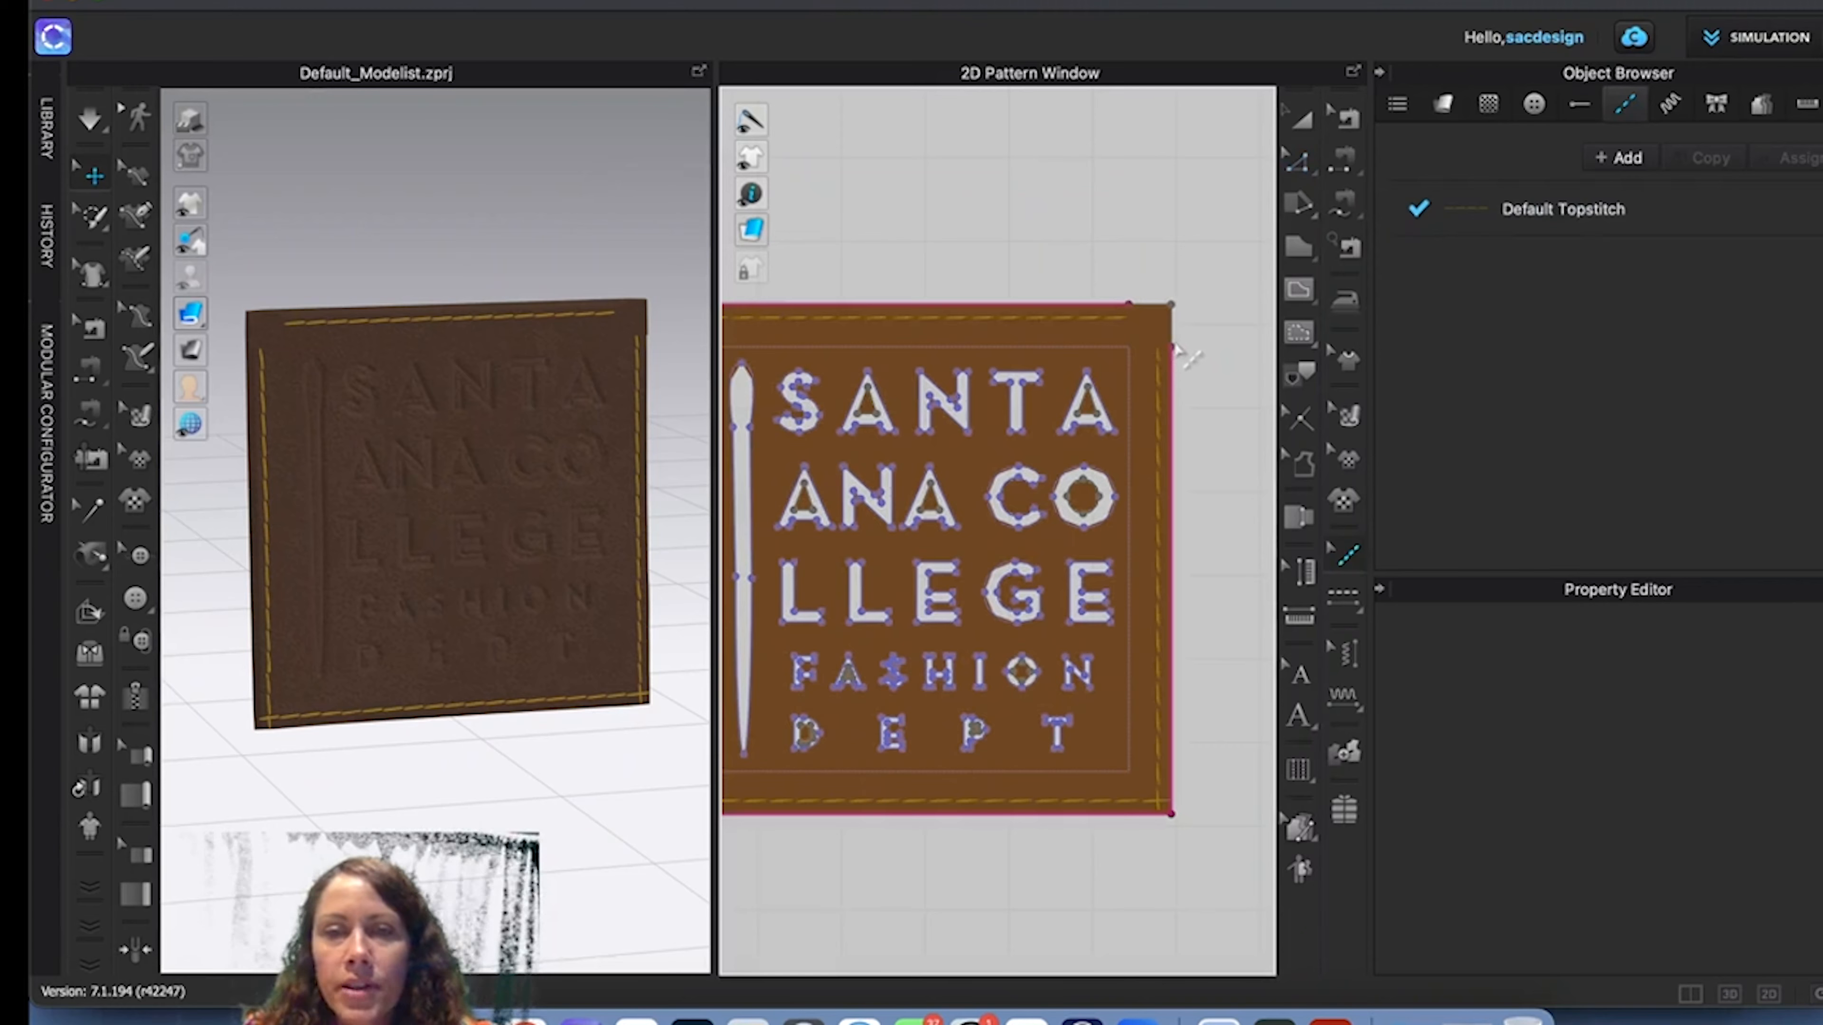
left_click(1170, 350)
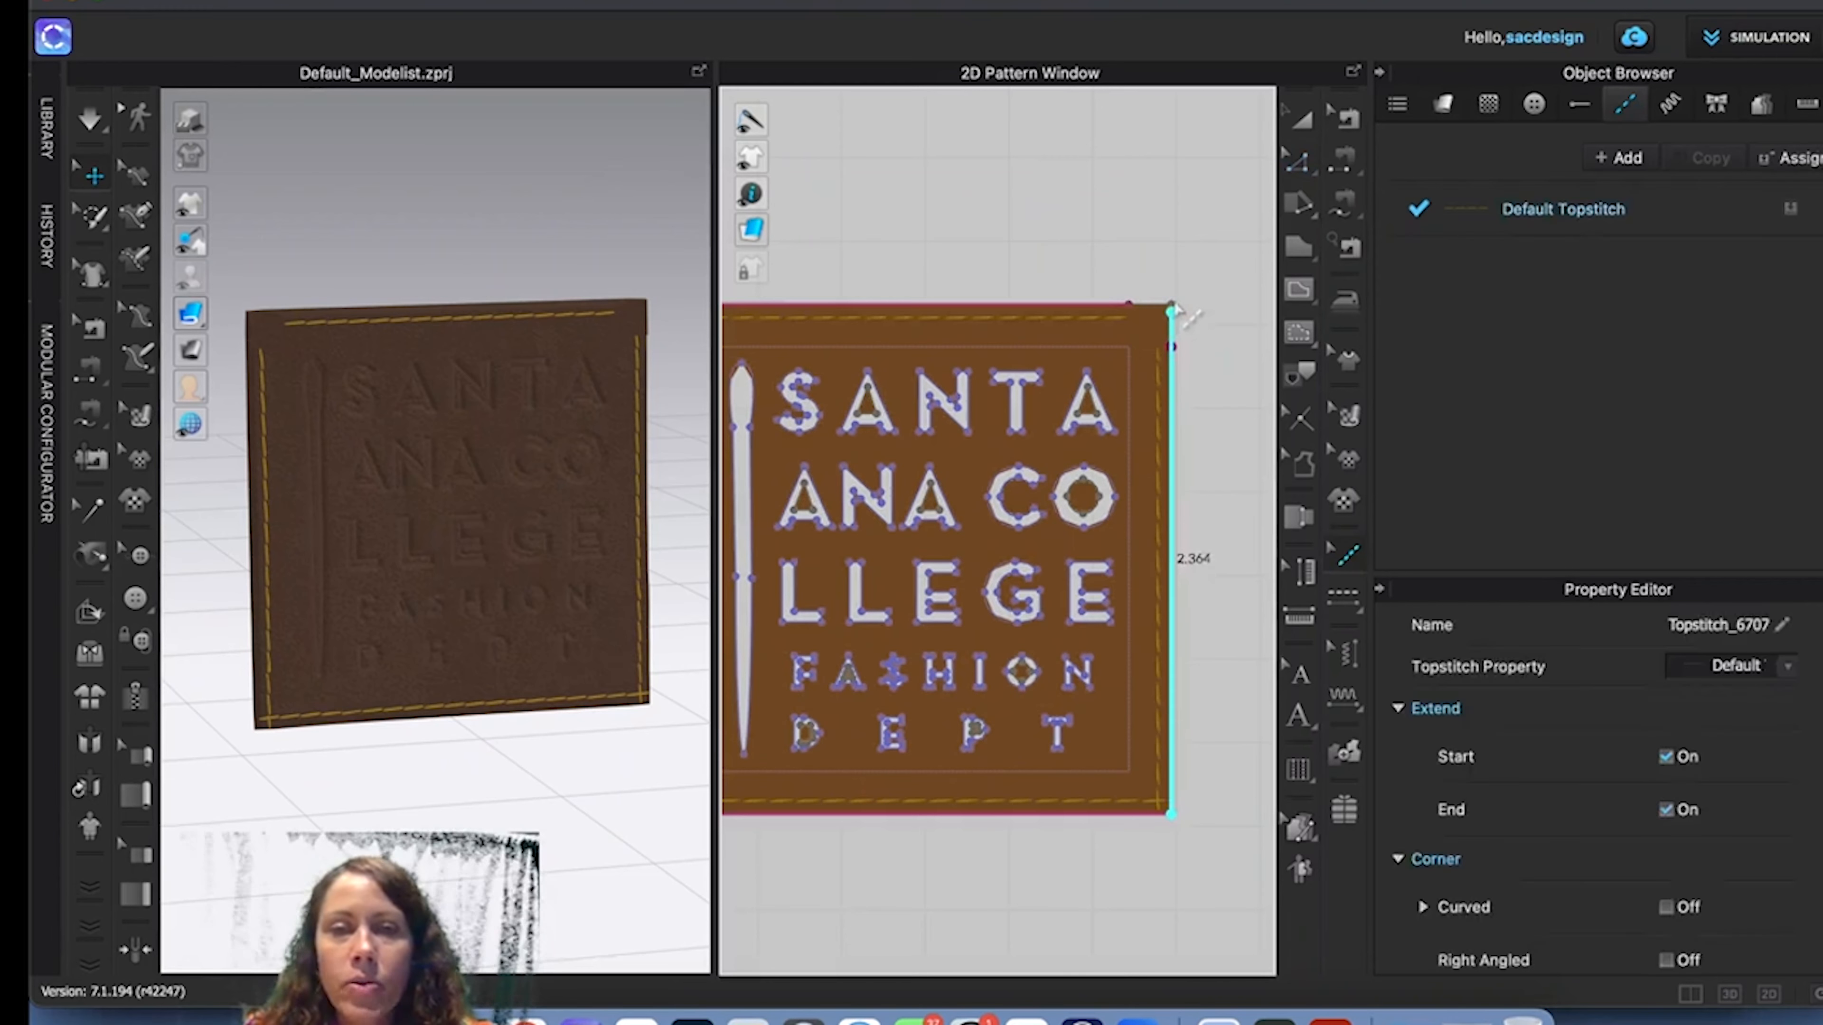
left_click(1143, 307)
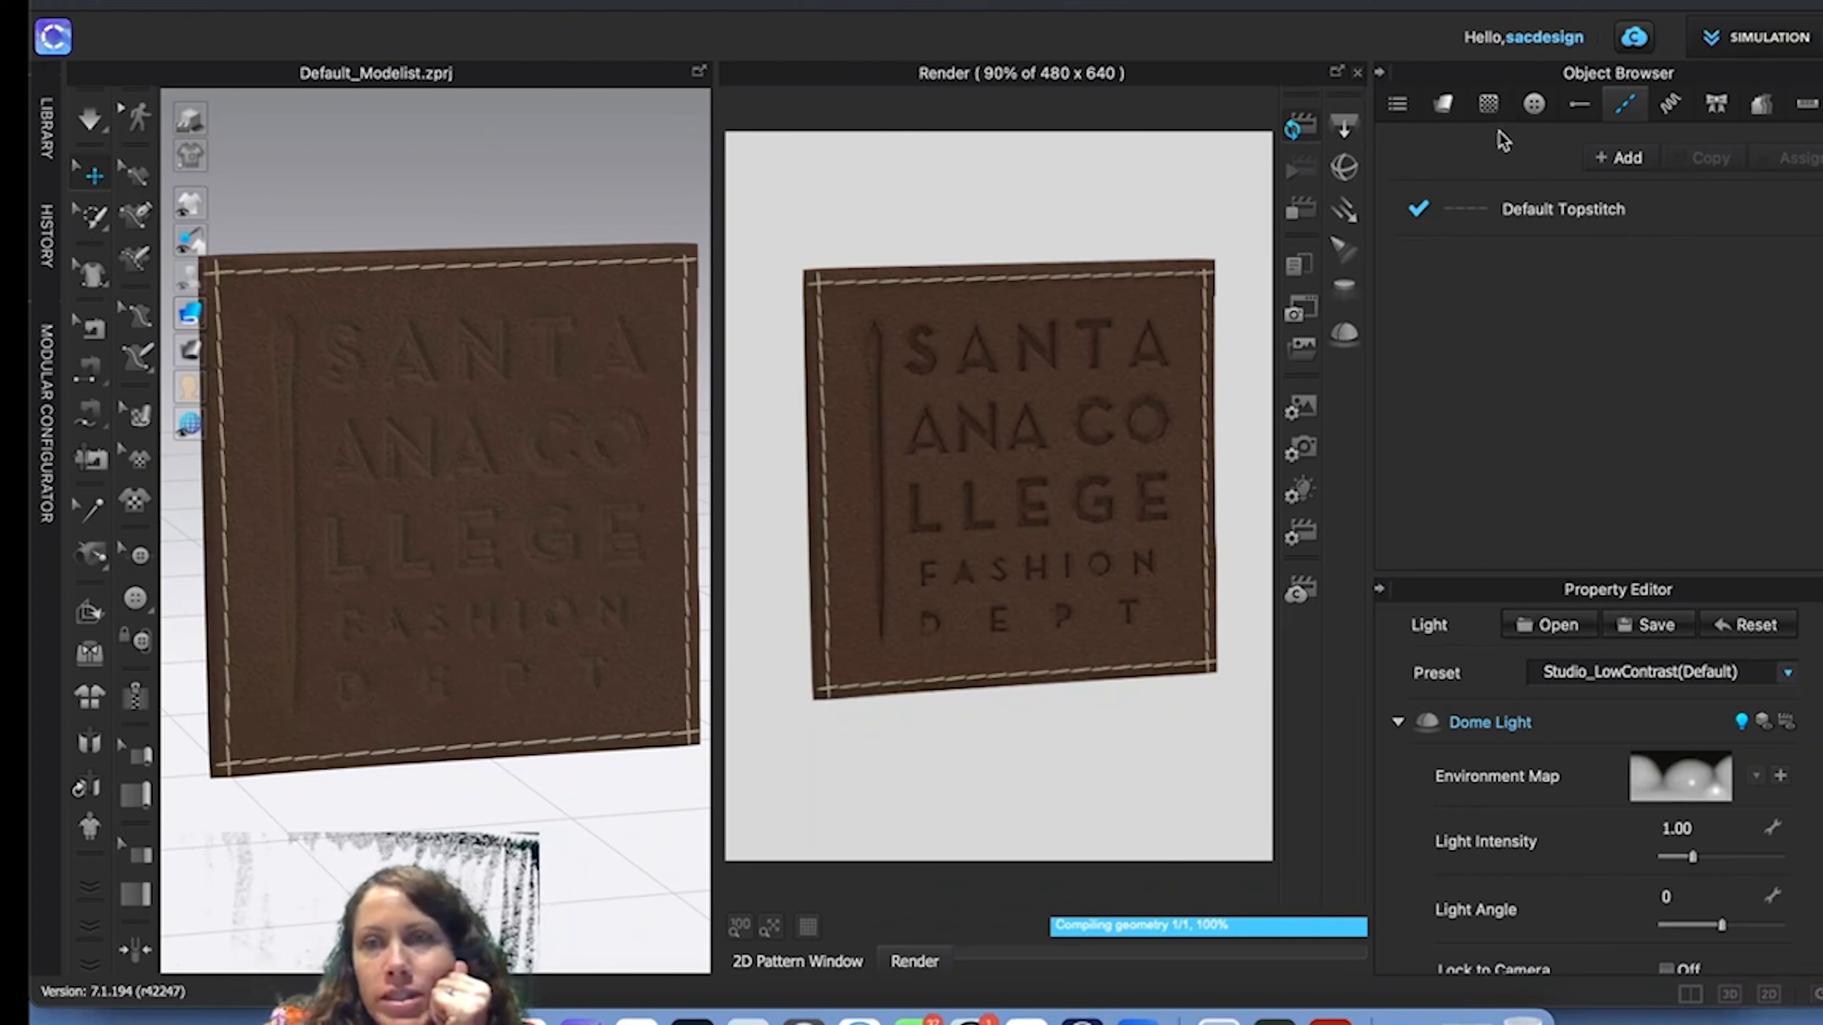
Set the width of the Leather_Lambskin fabric's normal map to 15 in with the aspect ratio locked.
left_click(1442, 106)
left_click(1553, 235)
scroll(1651, 747, "down", 10)
scroll(1654, 735, "up", 3)
scroll(1654, 735, "up", 4)
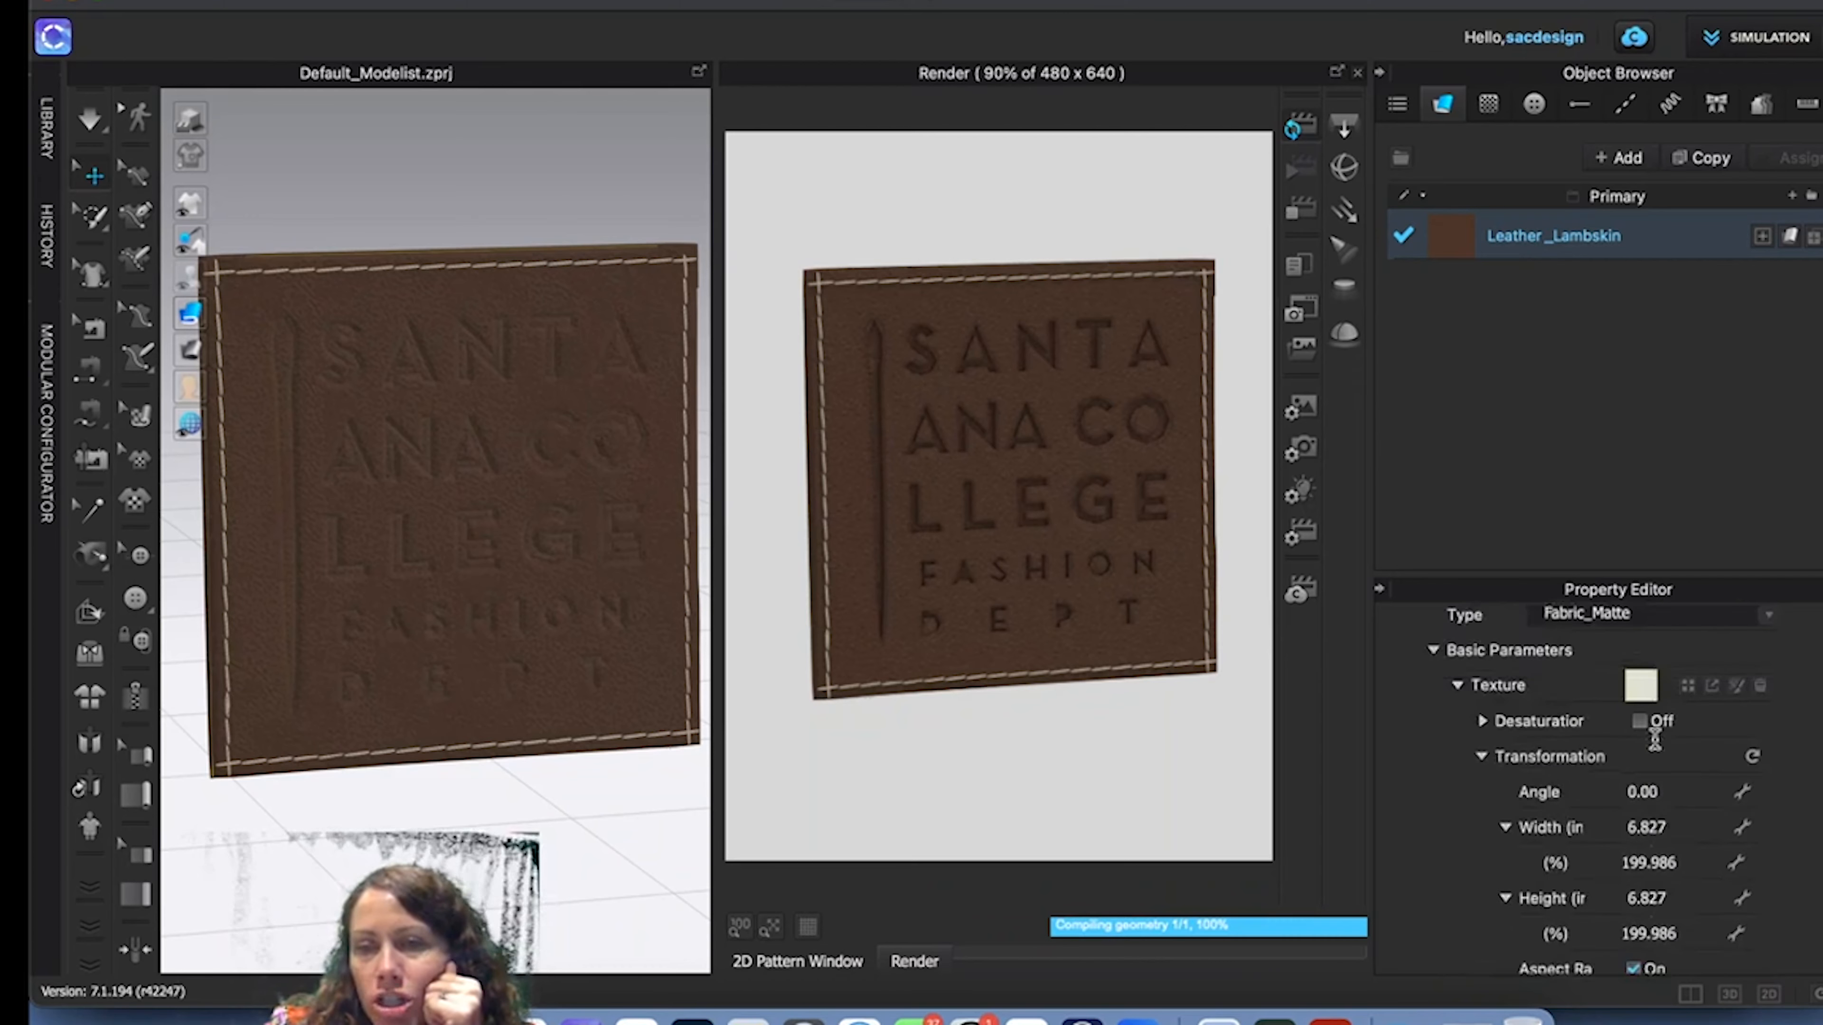
scroll(1655, 739, "down", 11)
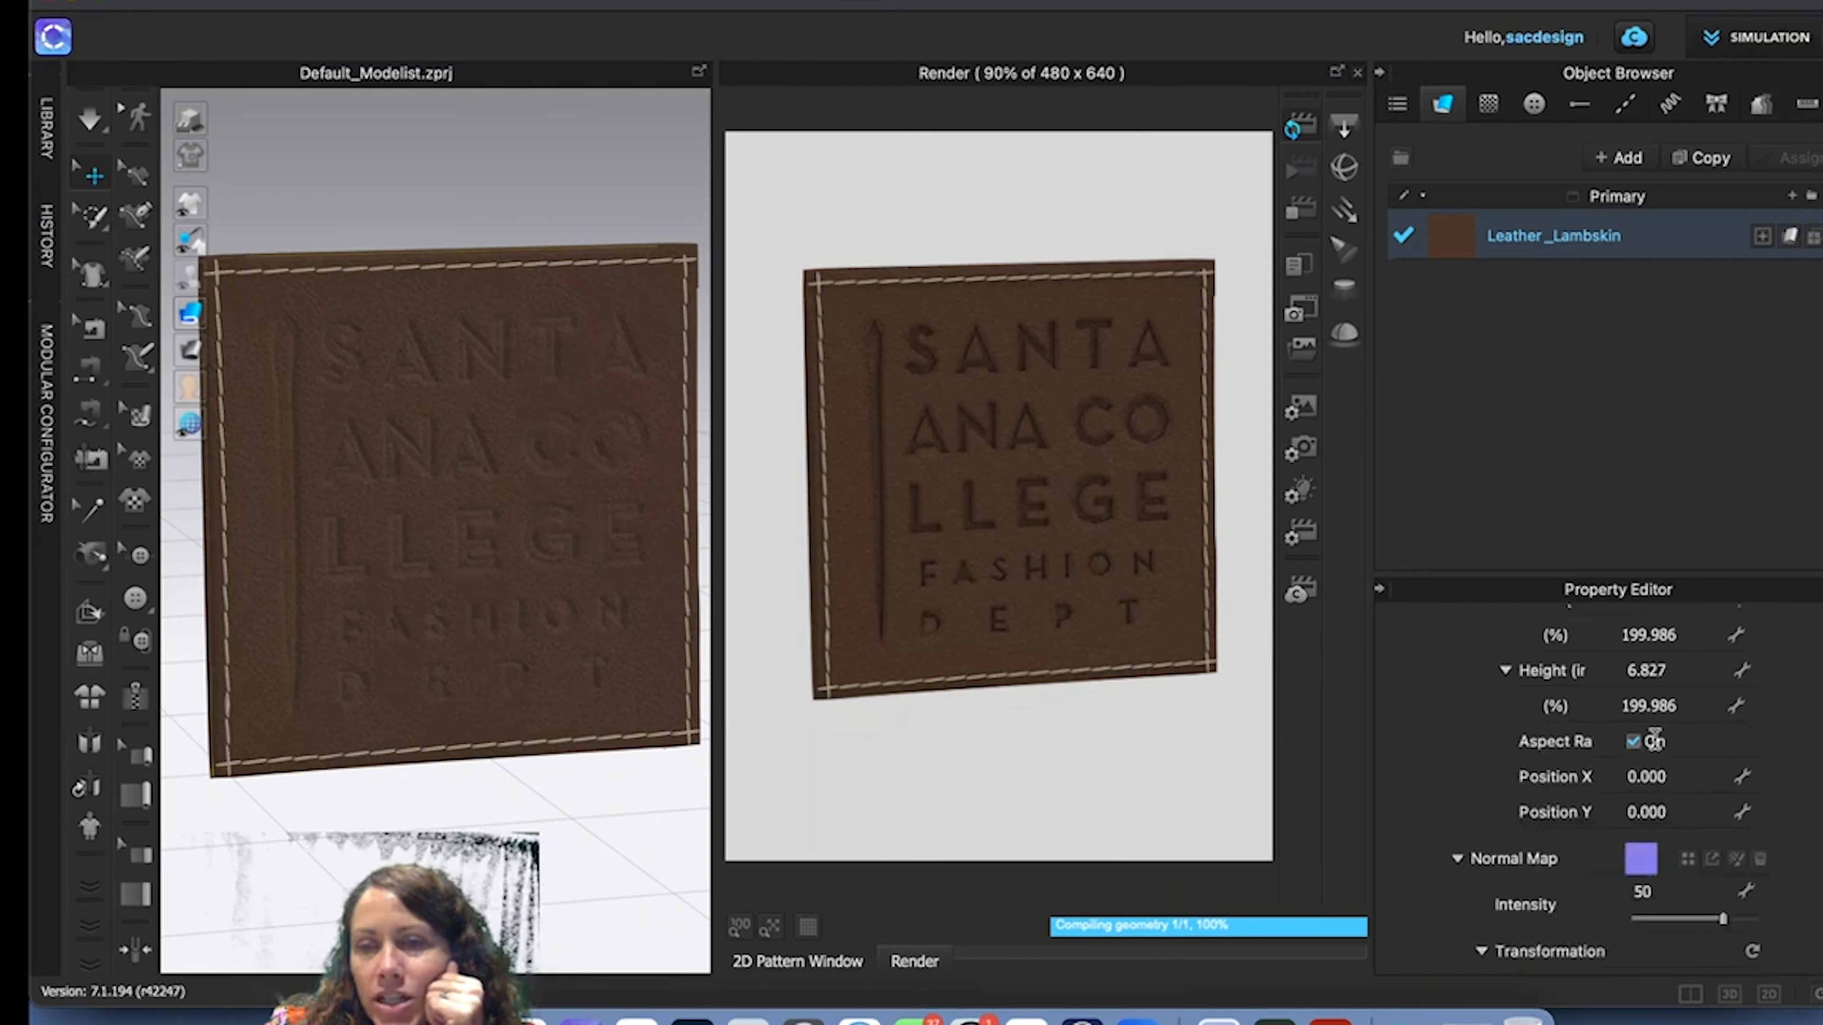
scroll(1650, 746, "down", 2)
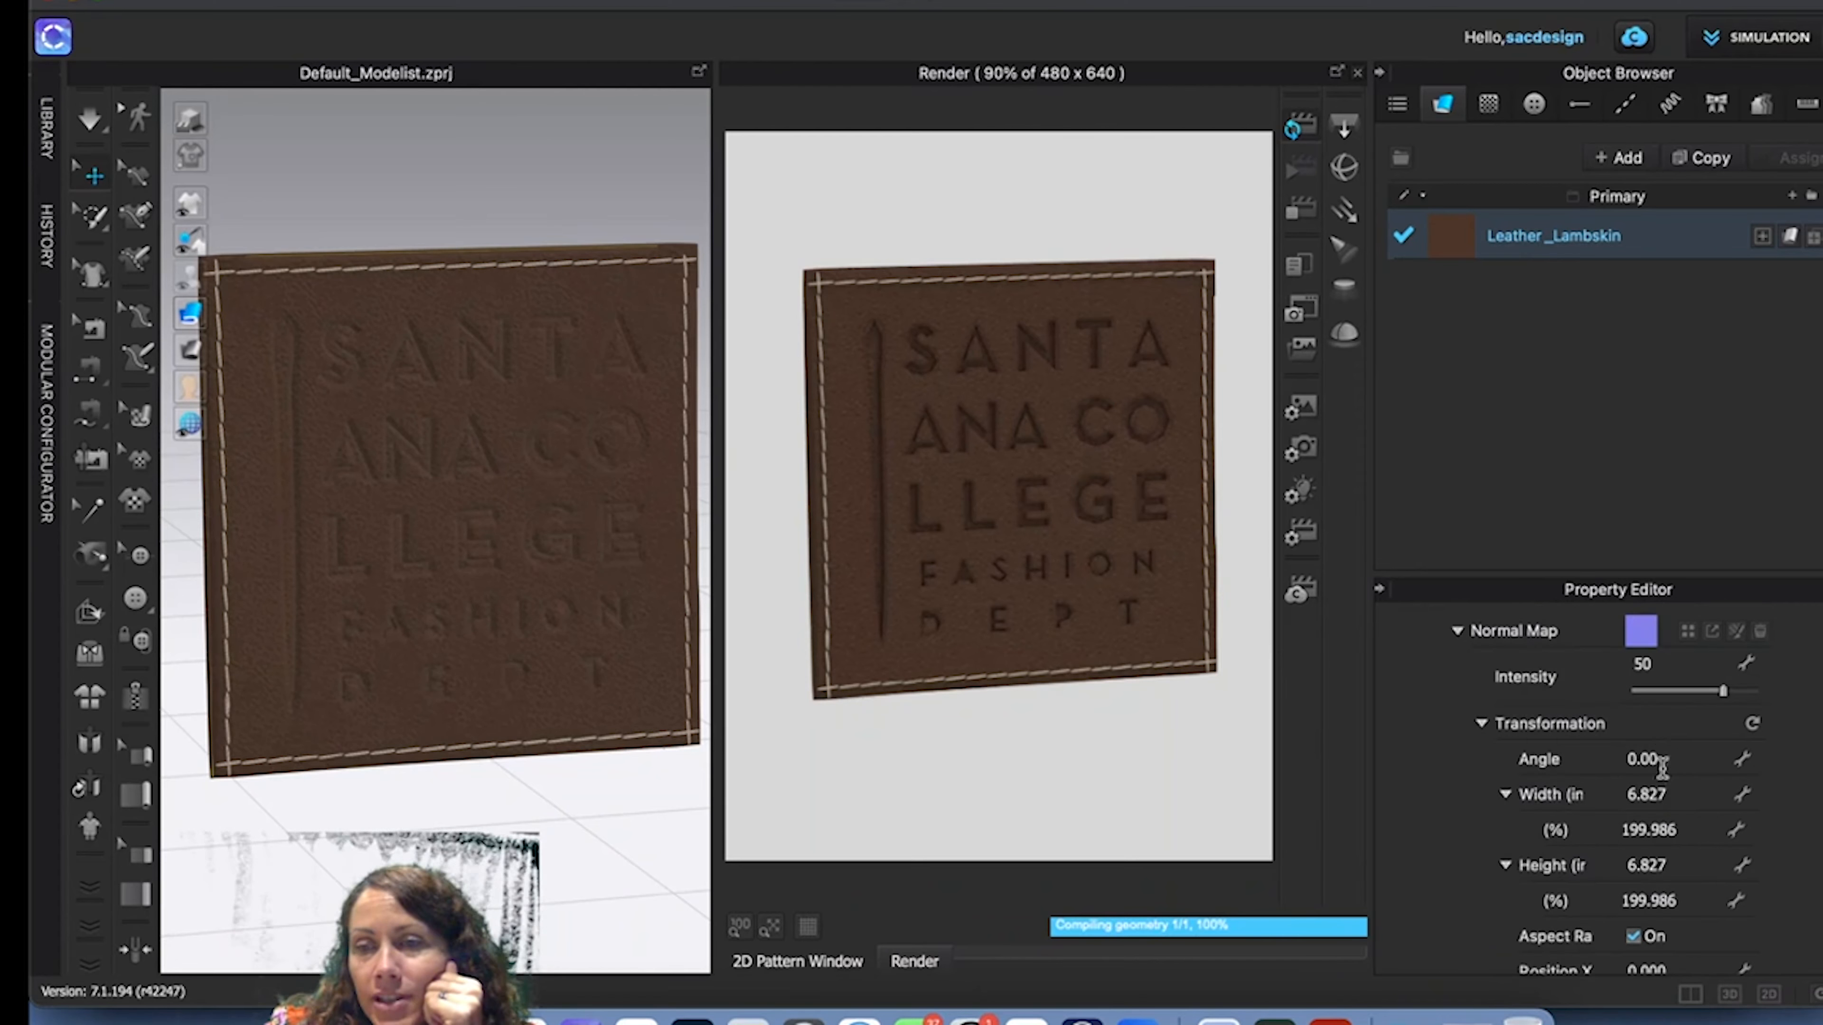
scroll(1649, 786, "down", 2)
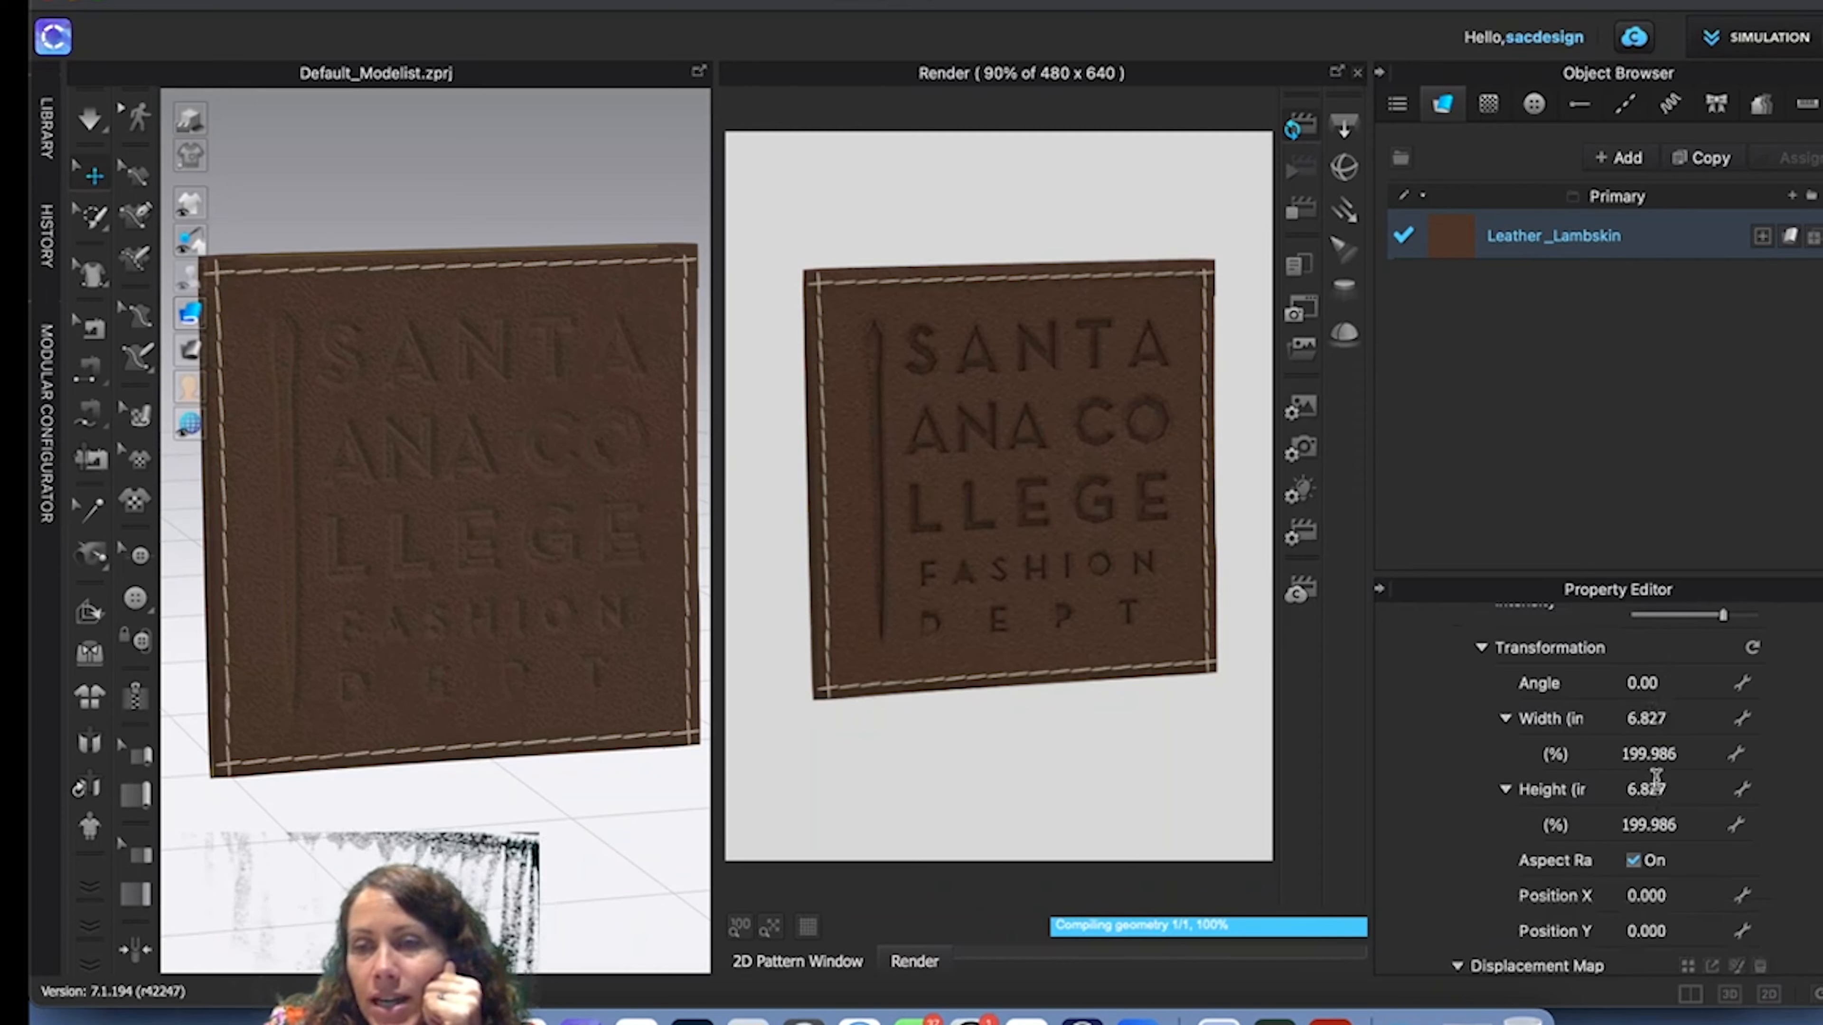
left_click(1670, 718)
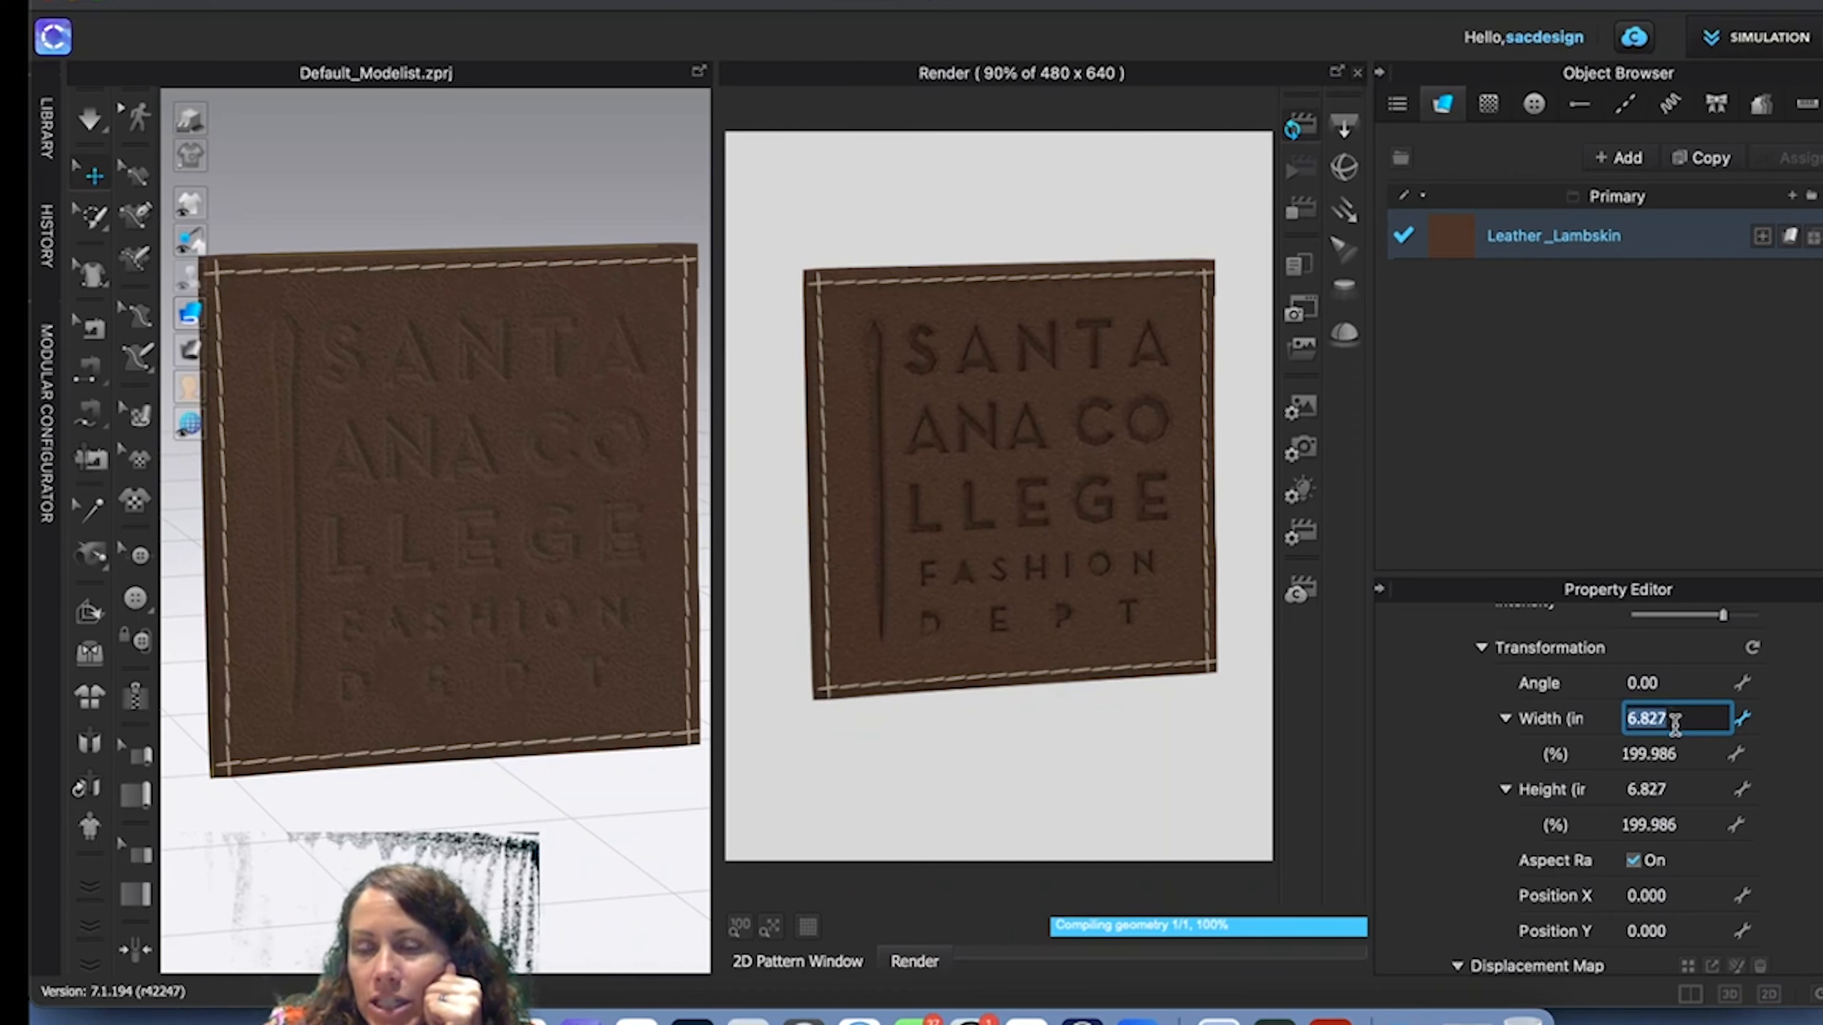
type("15")
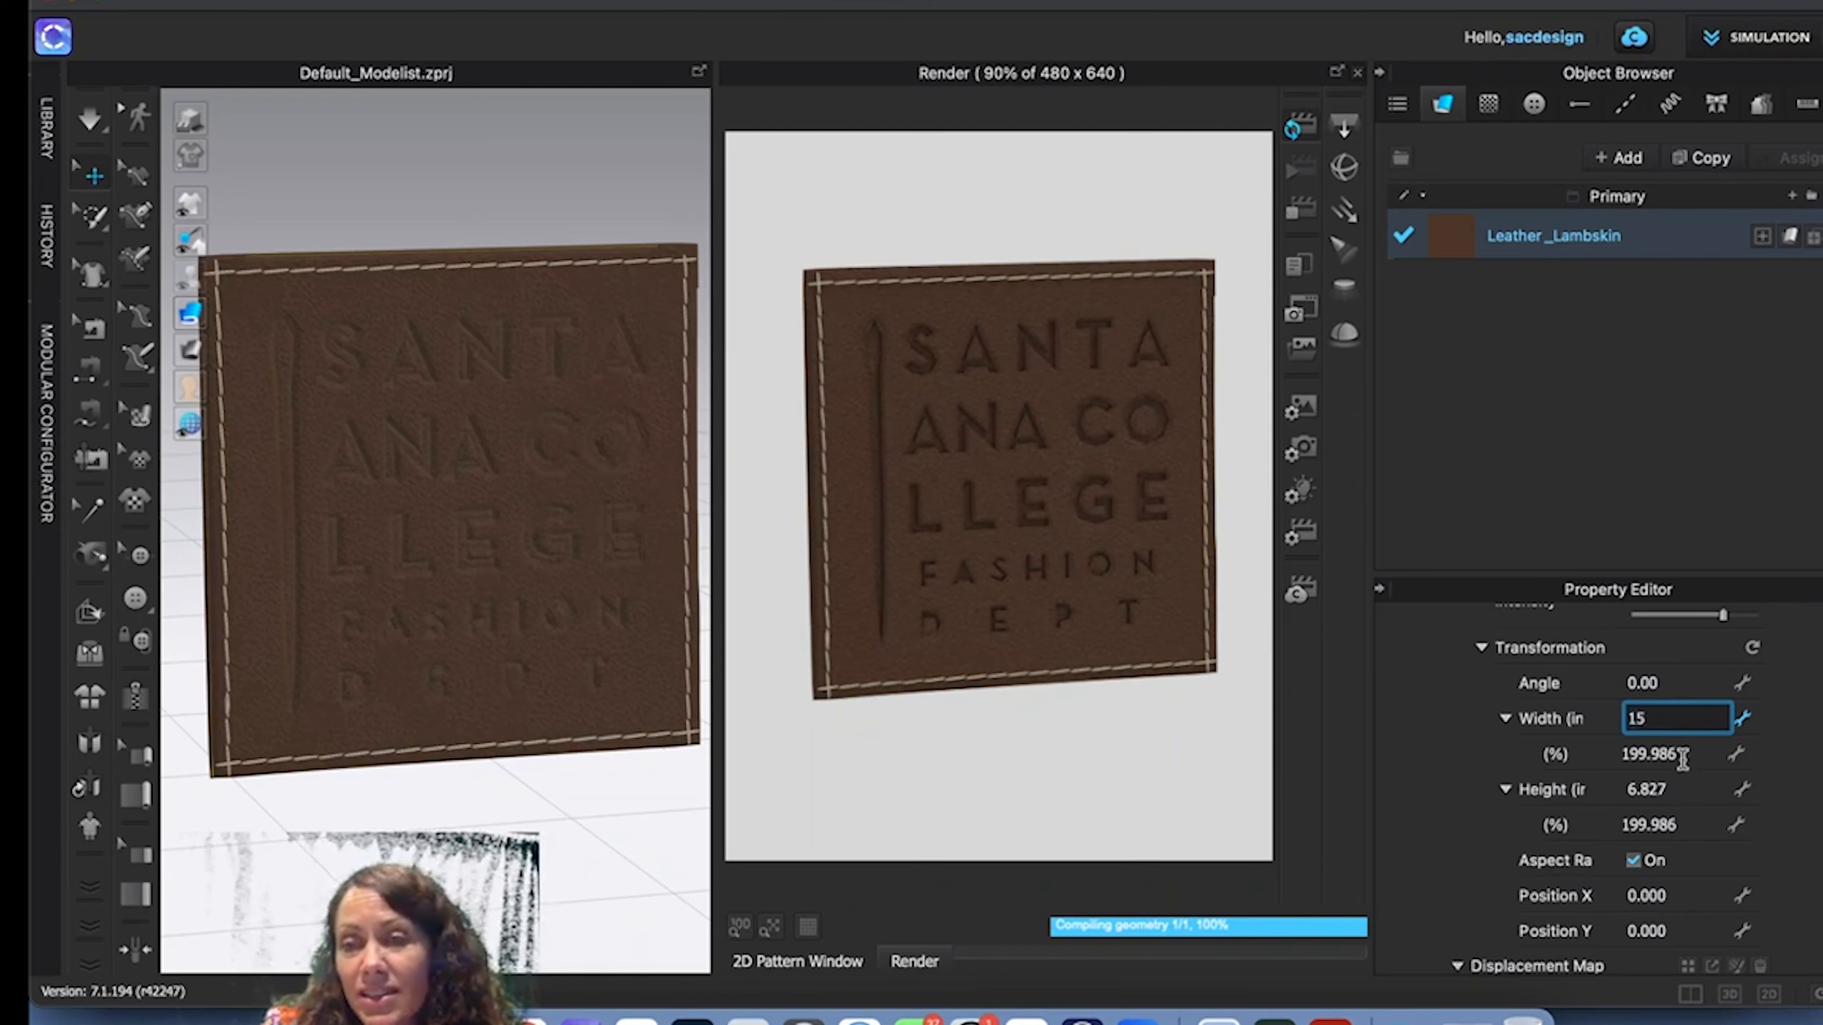
key("Tab")
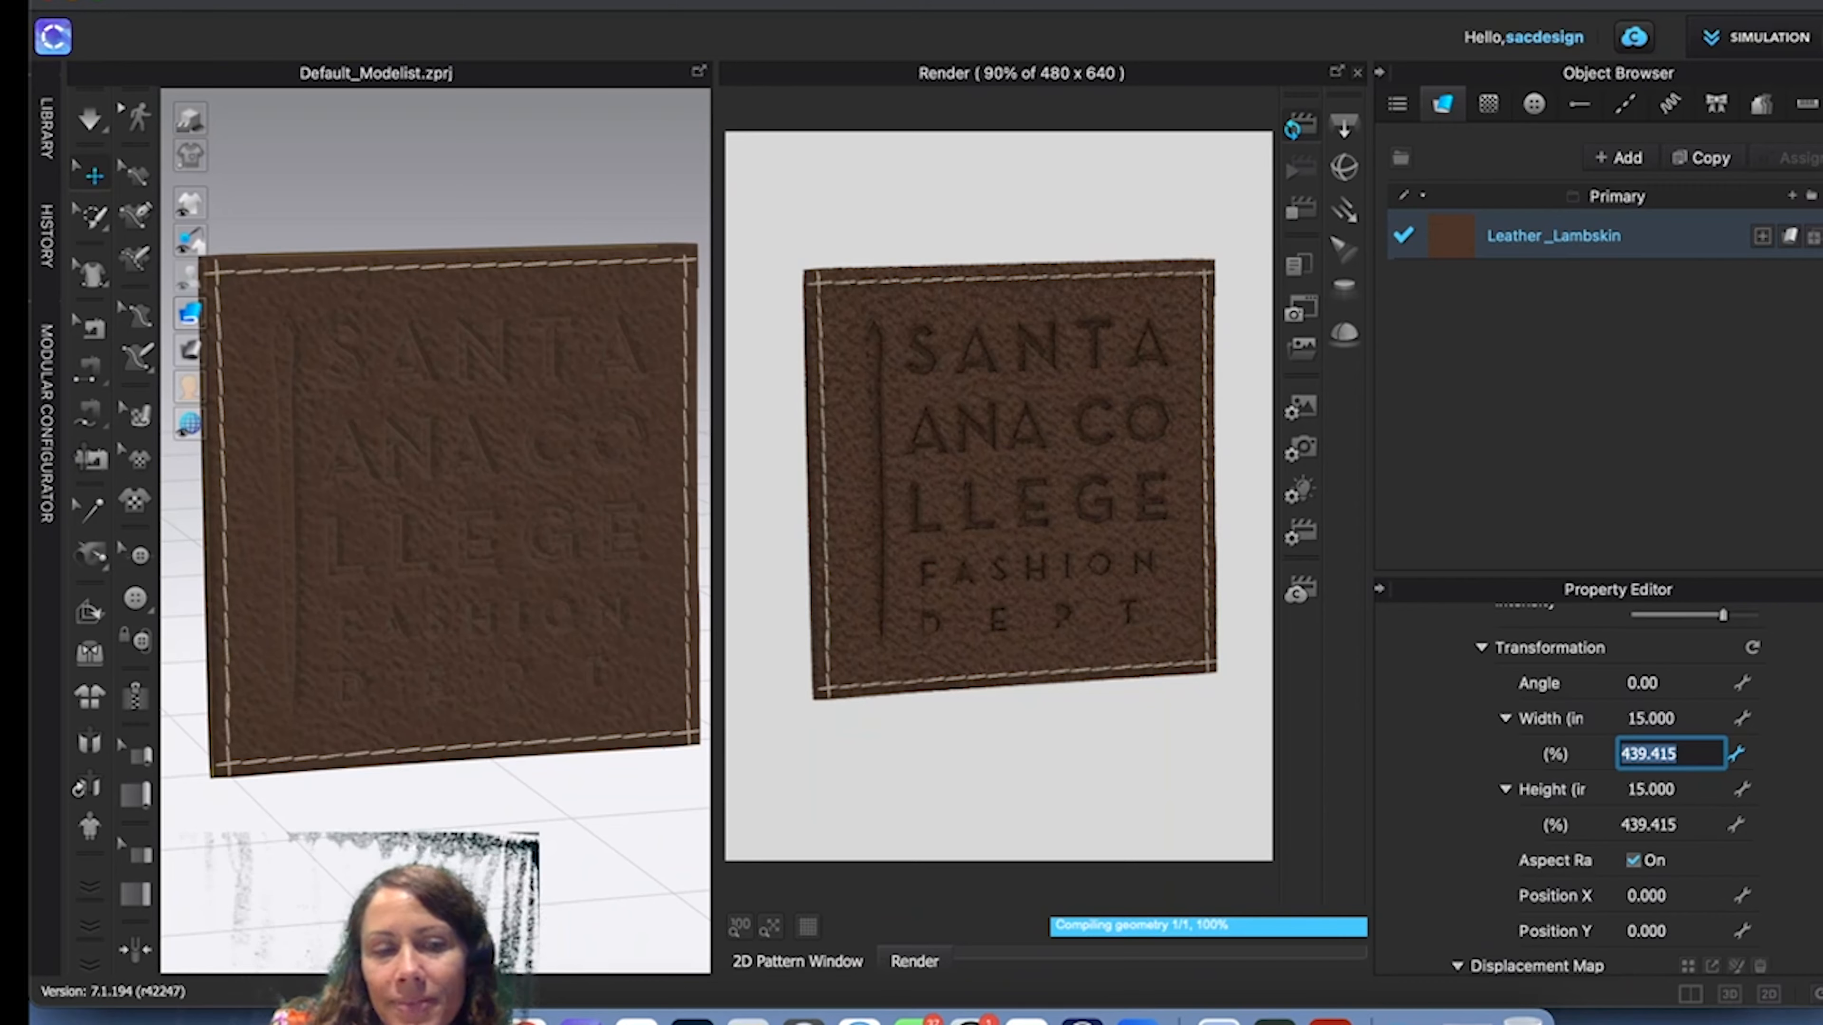
left_click(1093, 0)
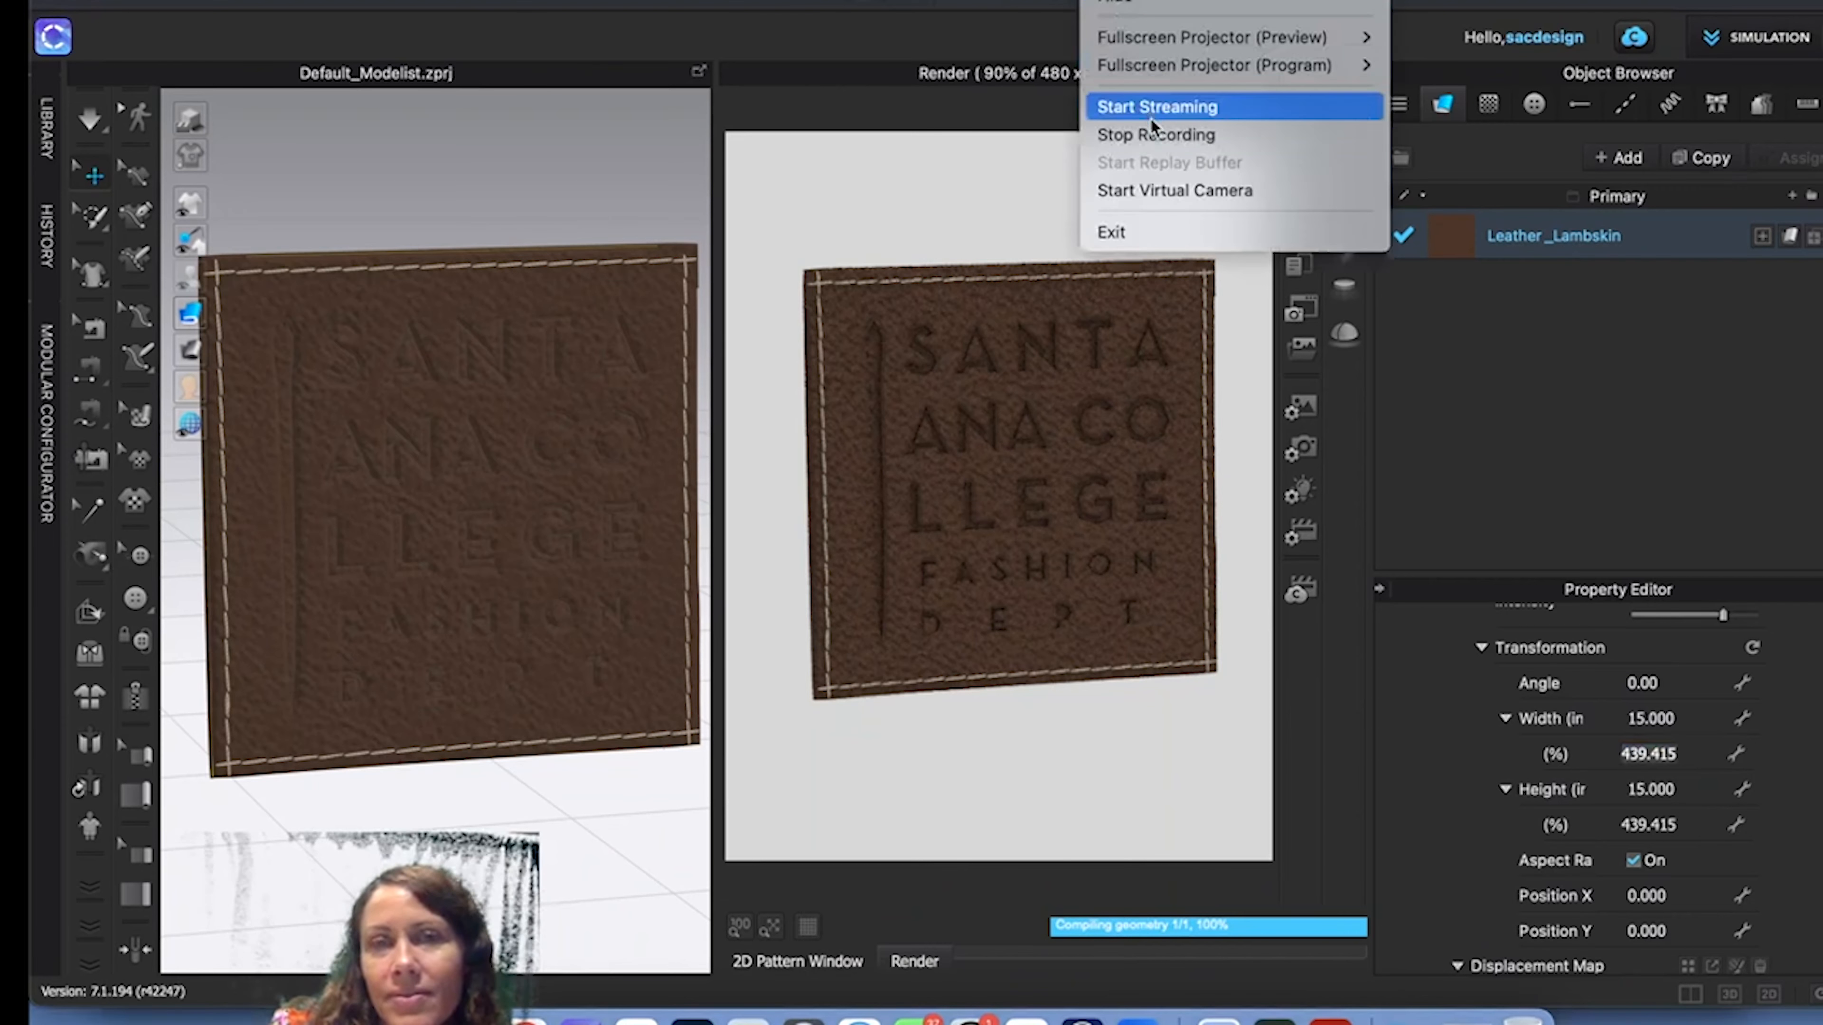
left_click(1154, 135)
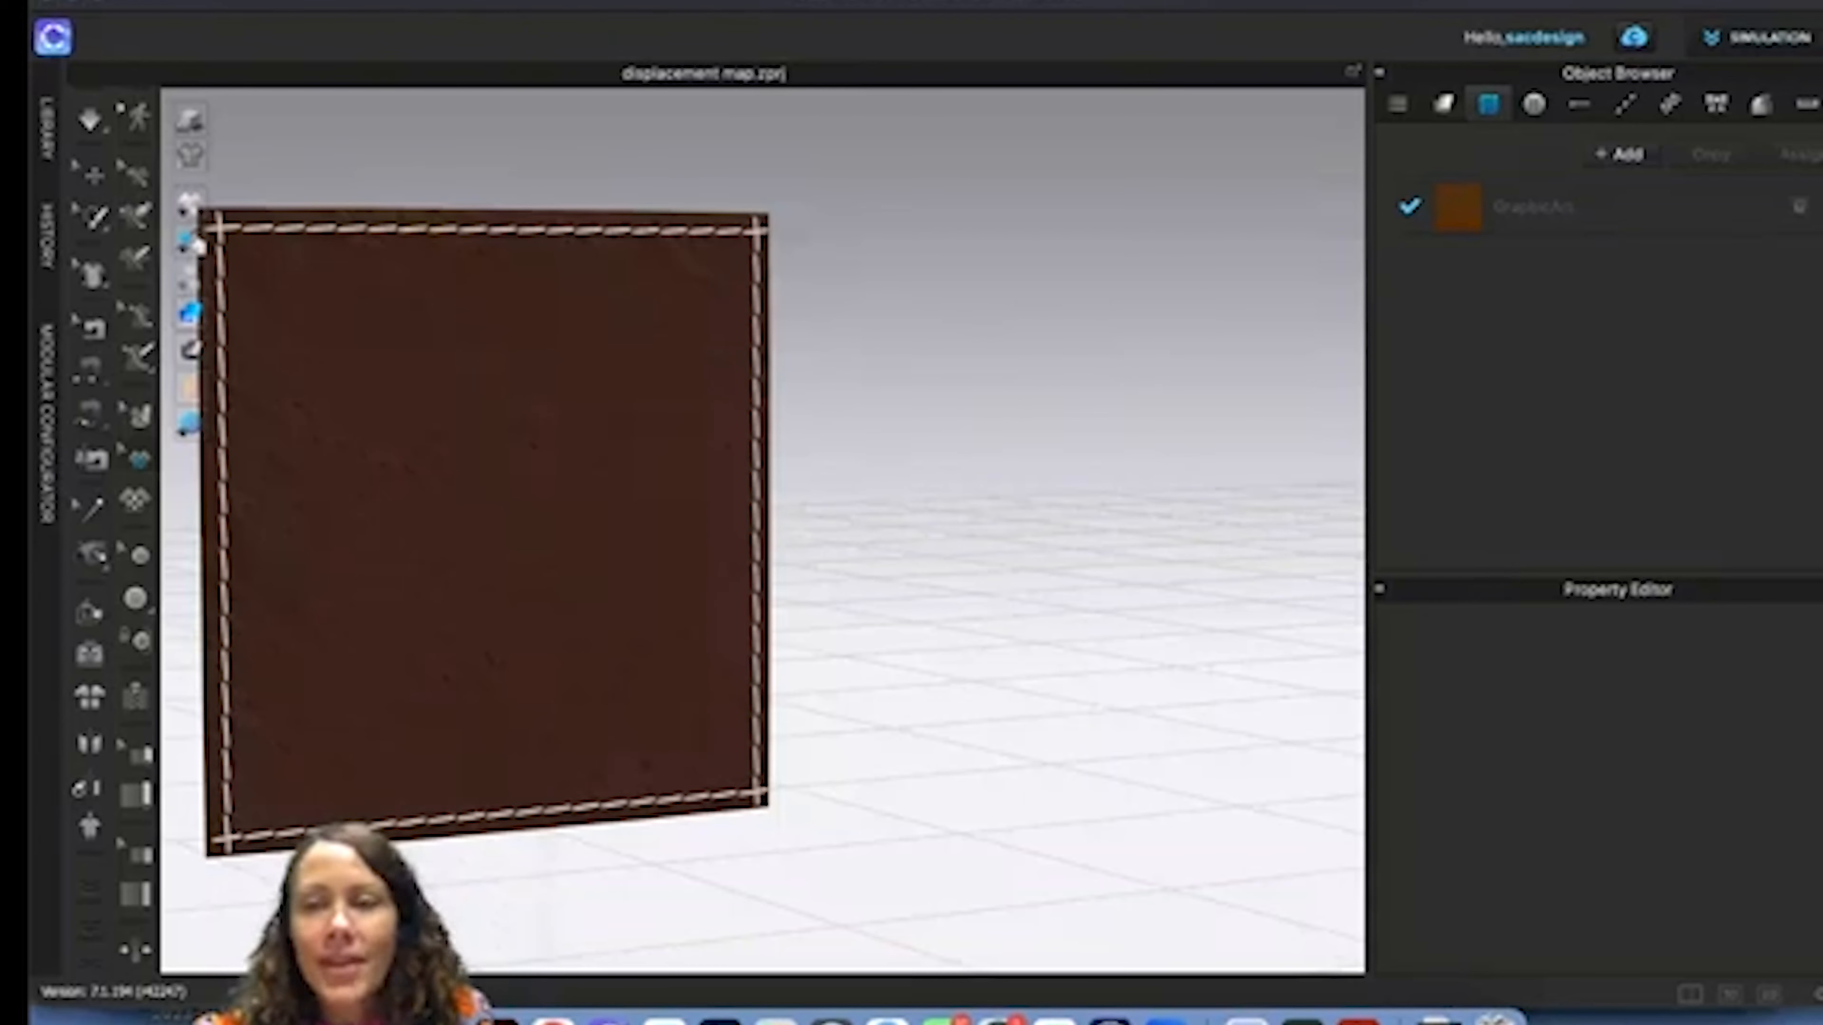
Show the 2D pattern alongside the 3D view and place GraphicArt.png as a graphic on the square leather piece.
left_click(1690, 998)
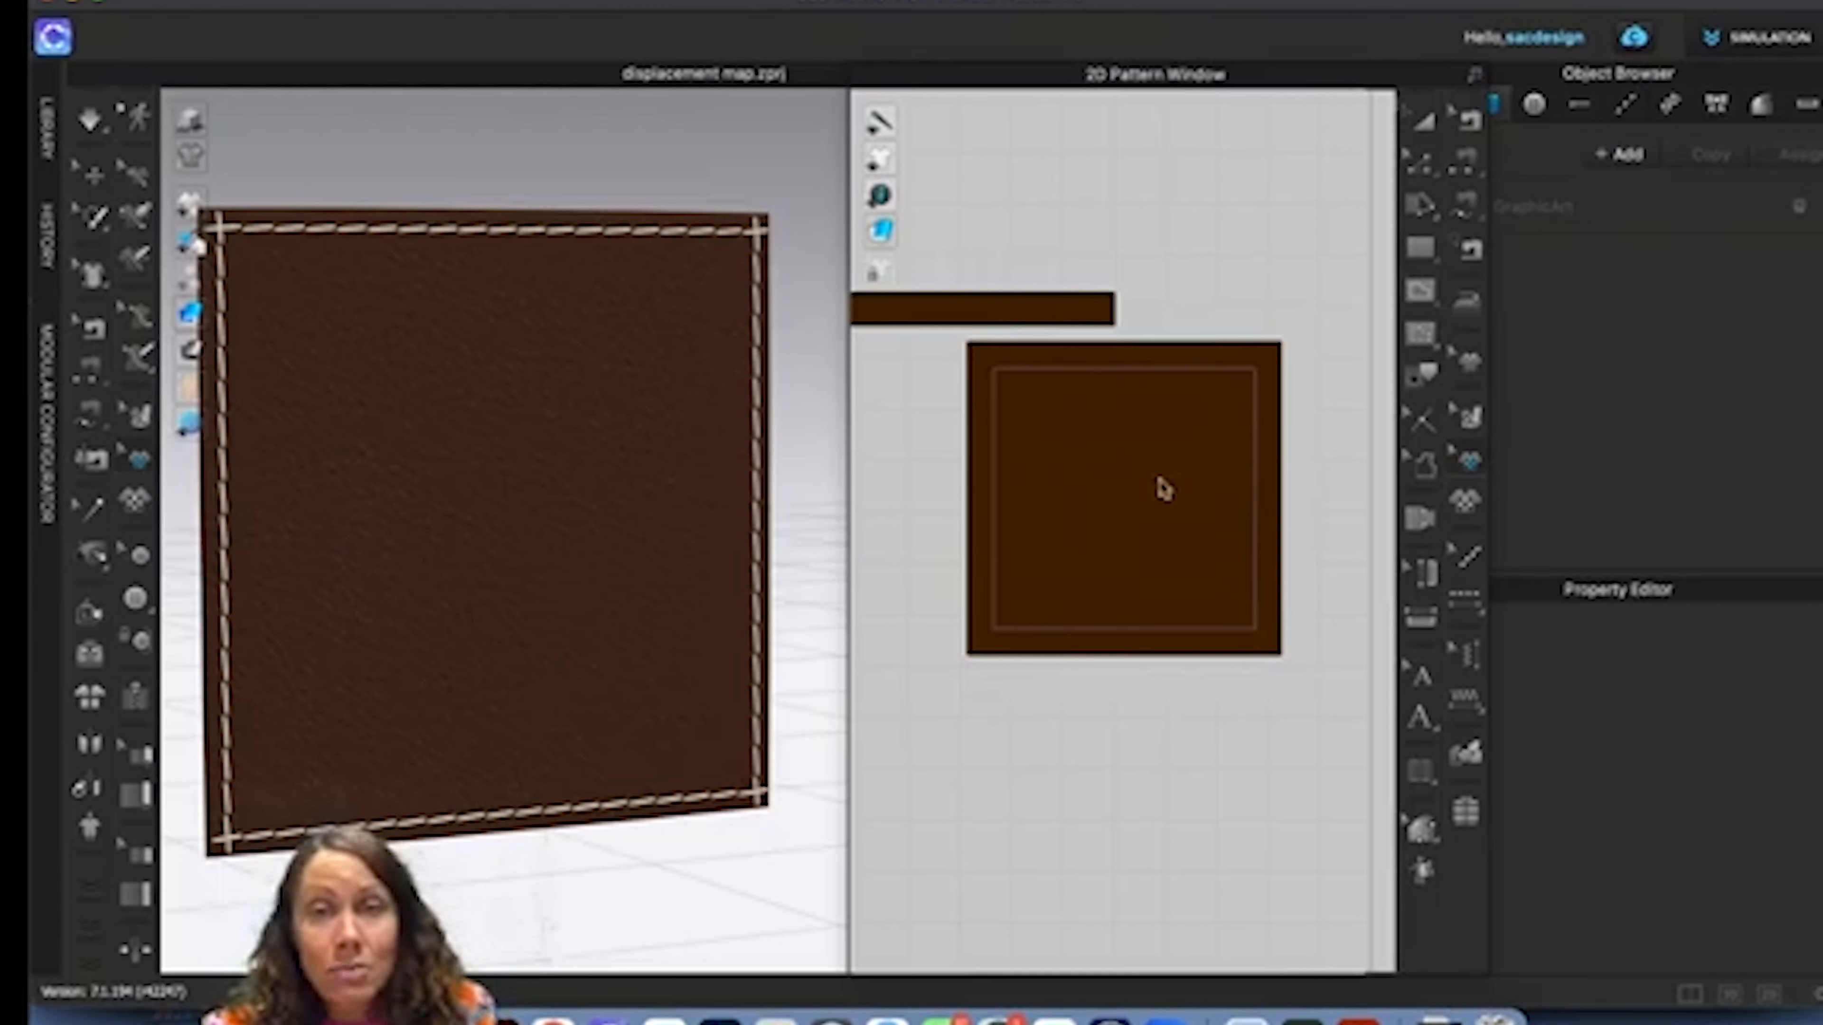
left_click(1469, 507)
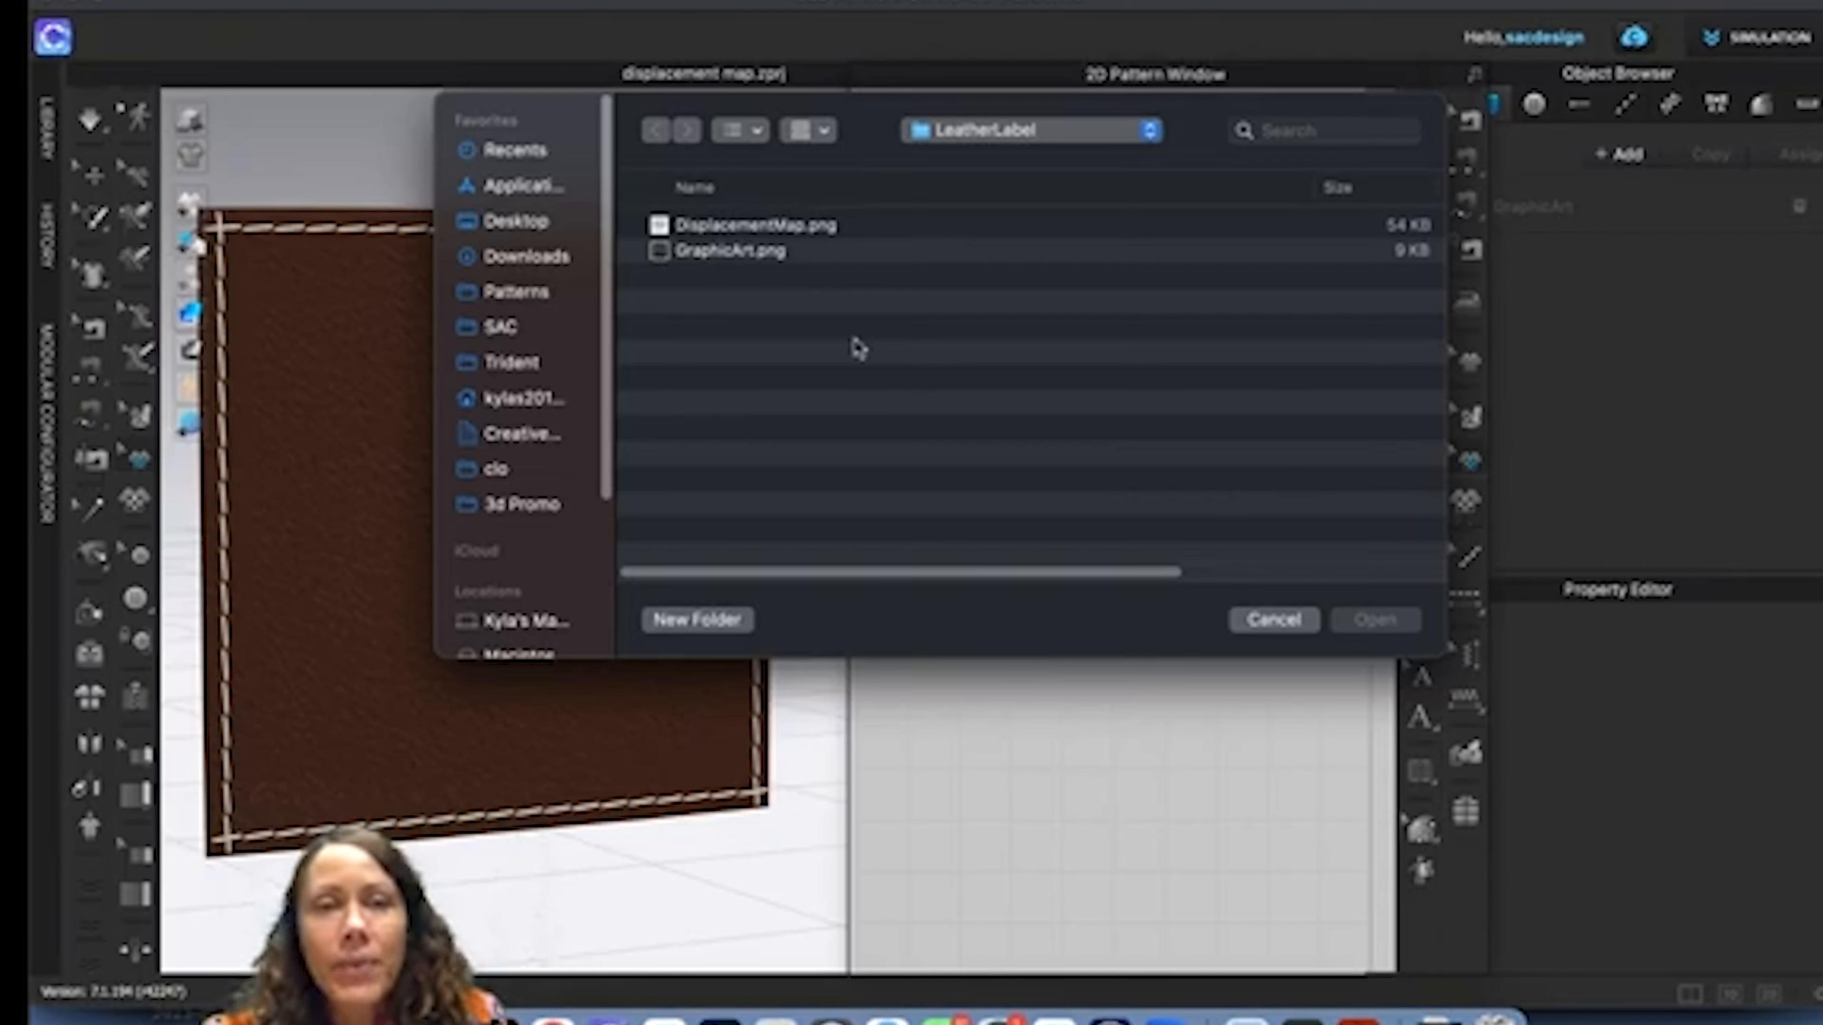
left_click(714, 252)
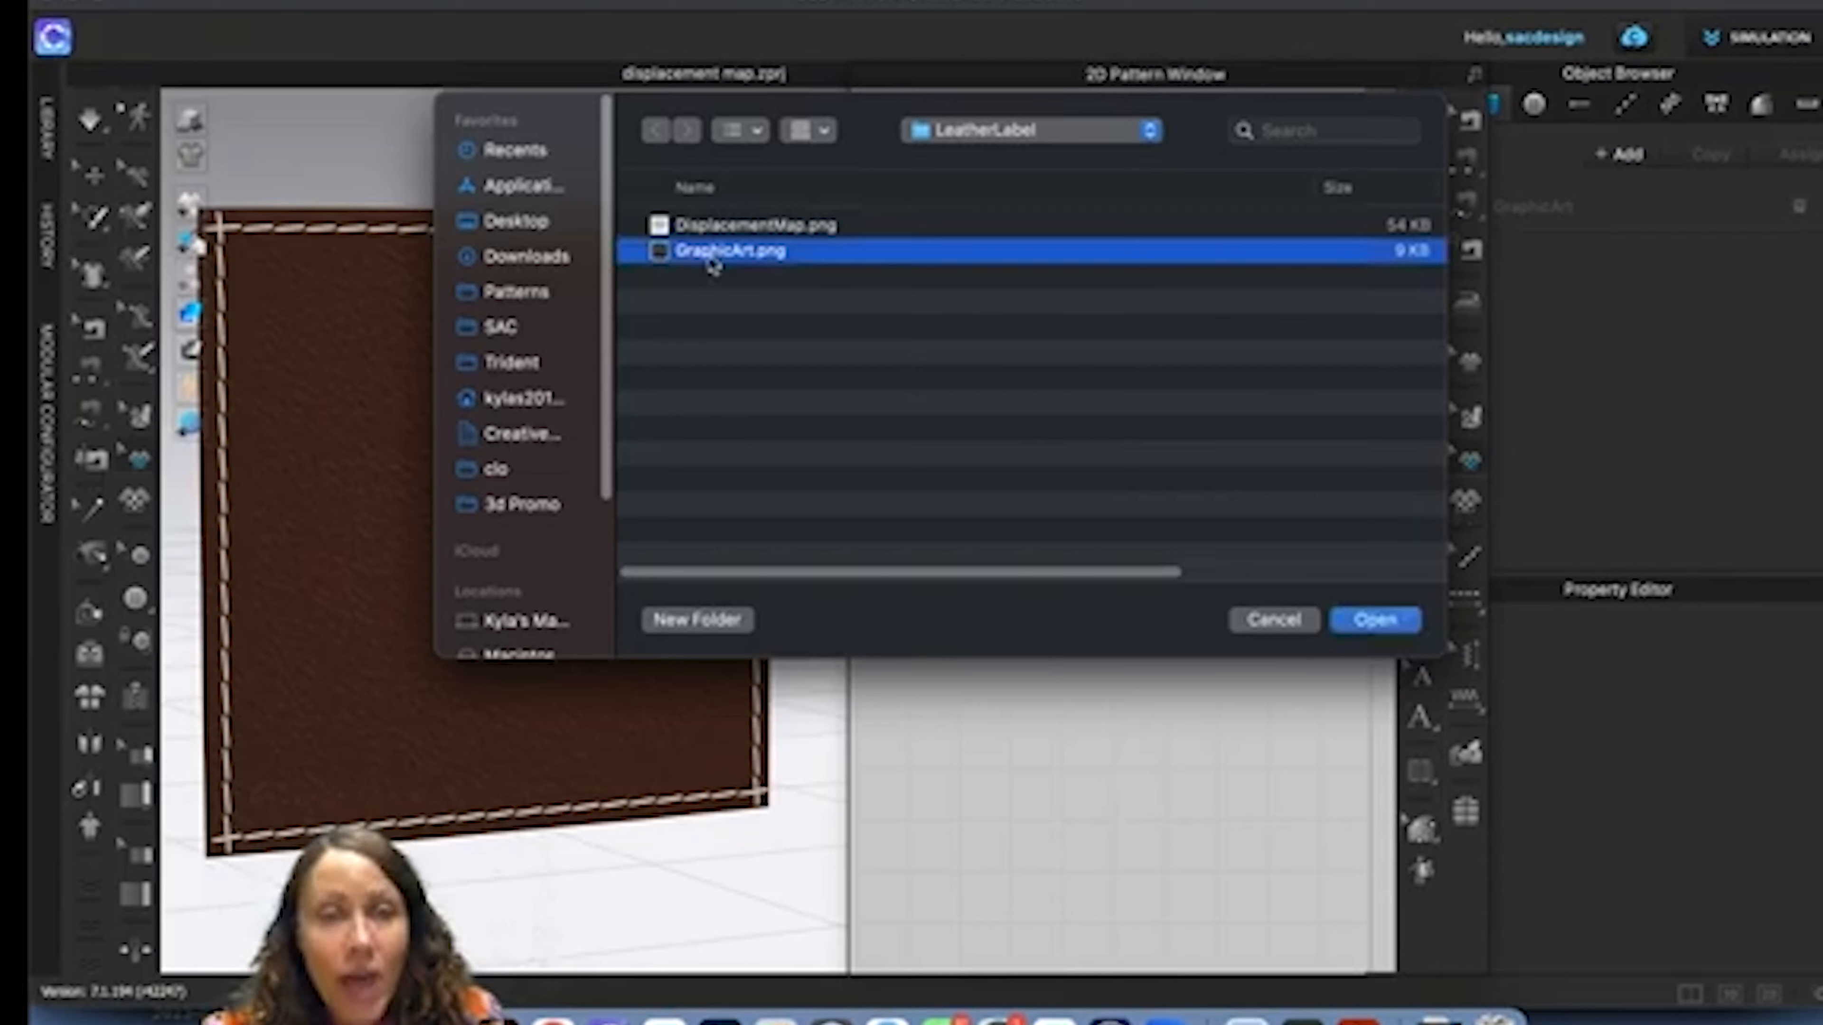
left_click(1373, 622)
left_click(1124, 498)
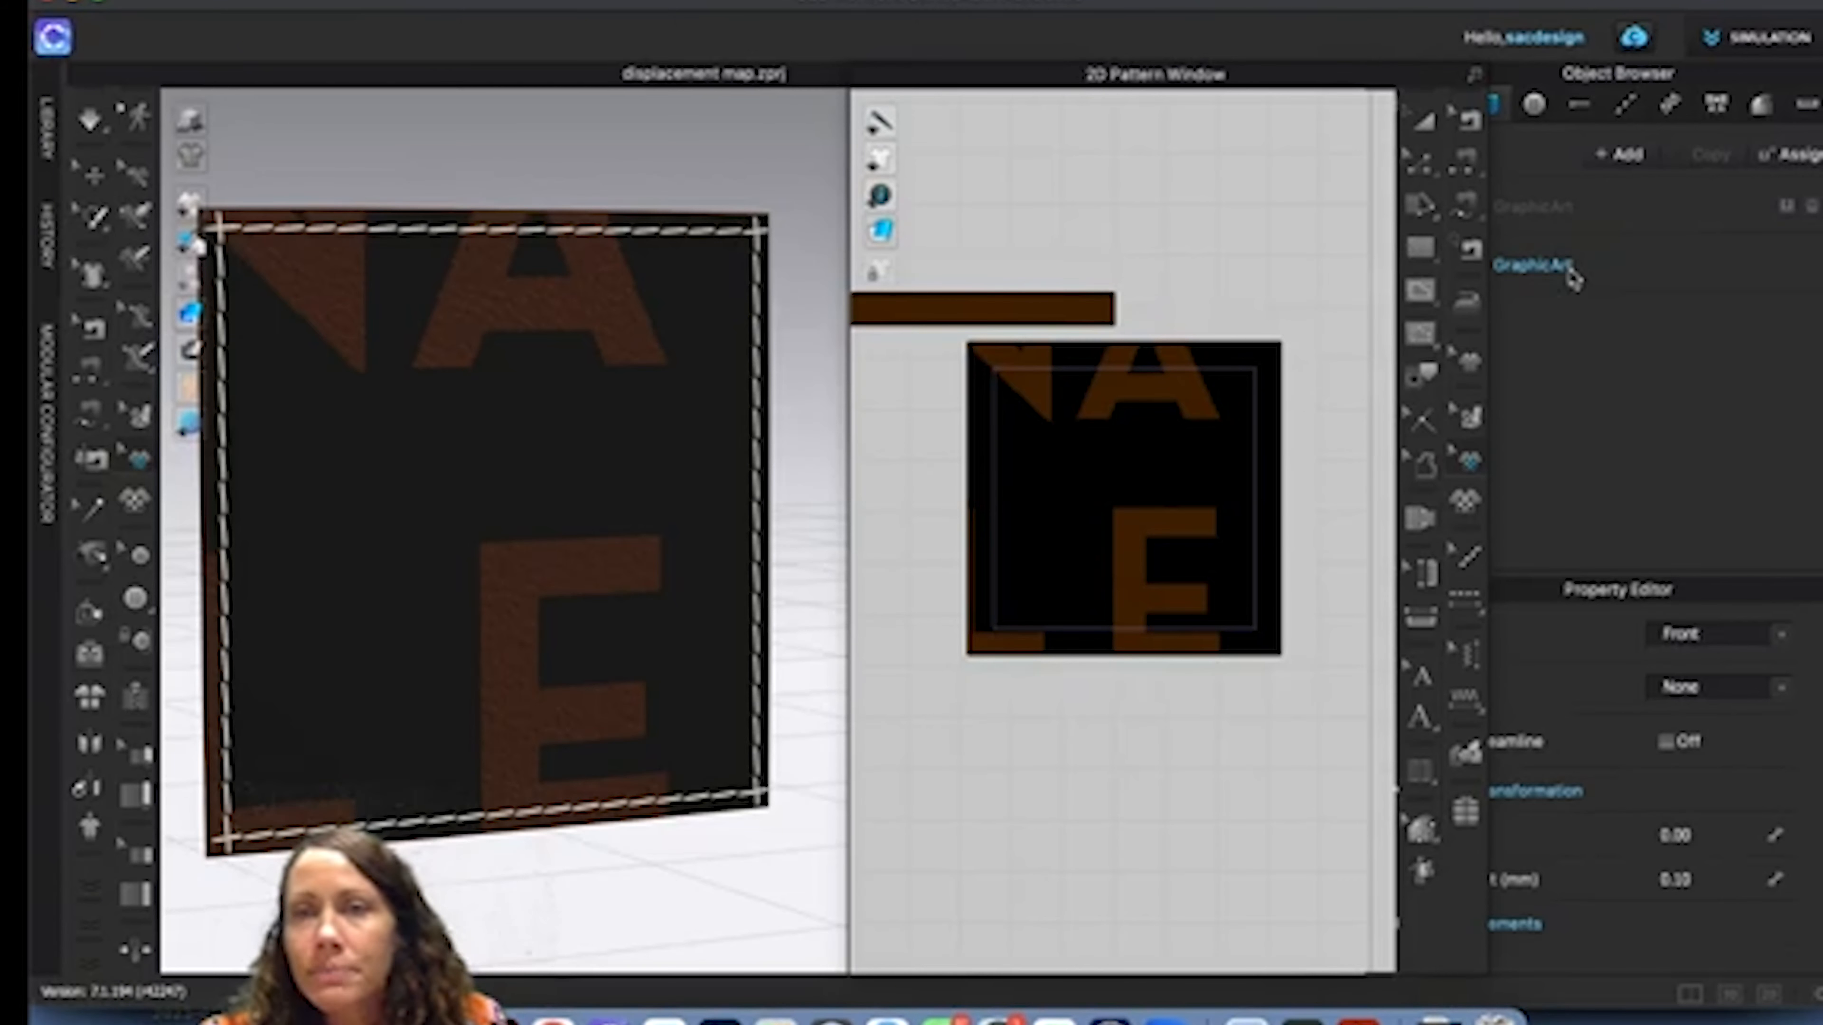
Uncover the full graphics list and delete the older, unused GraphicArt entry.
left_click(1573, 275)
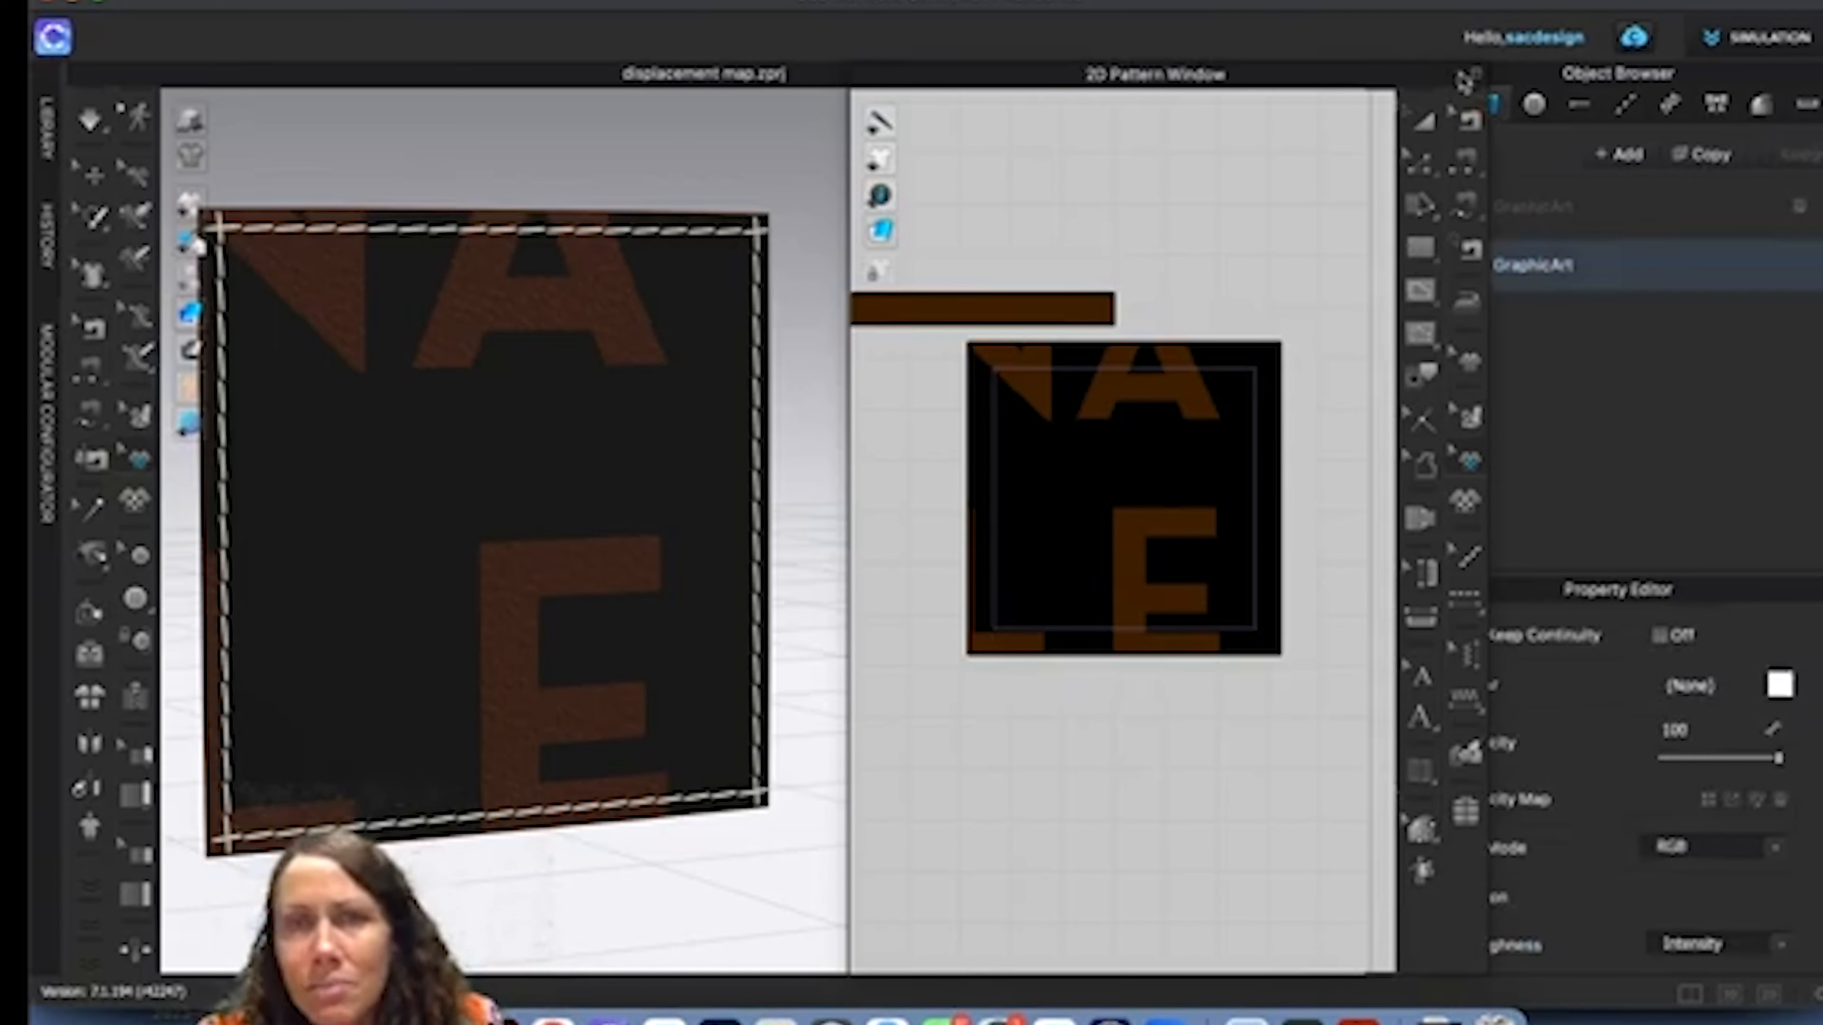
left_click_drag(1408, 78, 1248, 161)
left_click(1800, 207)
Scale the placed graphic to 2 in high and enlarge it to 2.4 in wide, keeping the aspect ratio locked.
left_click(1004, 495)
scroll(1615, 825, "down", 10)
double_click(1708, 871)
type("2")
key("Return")
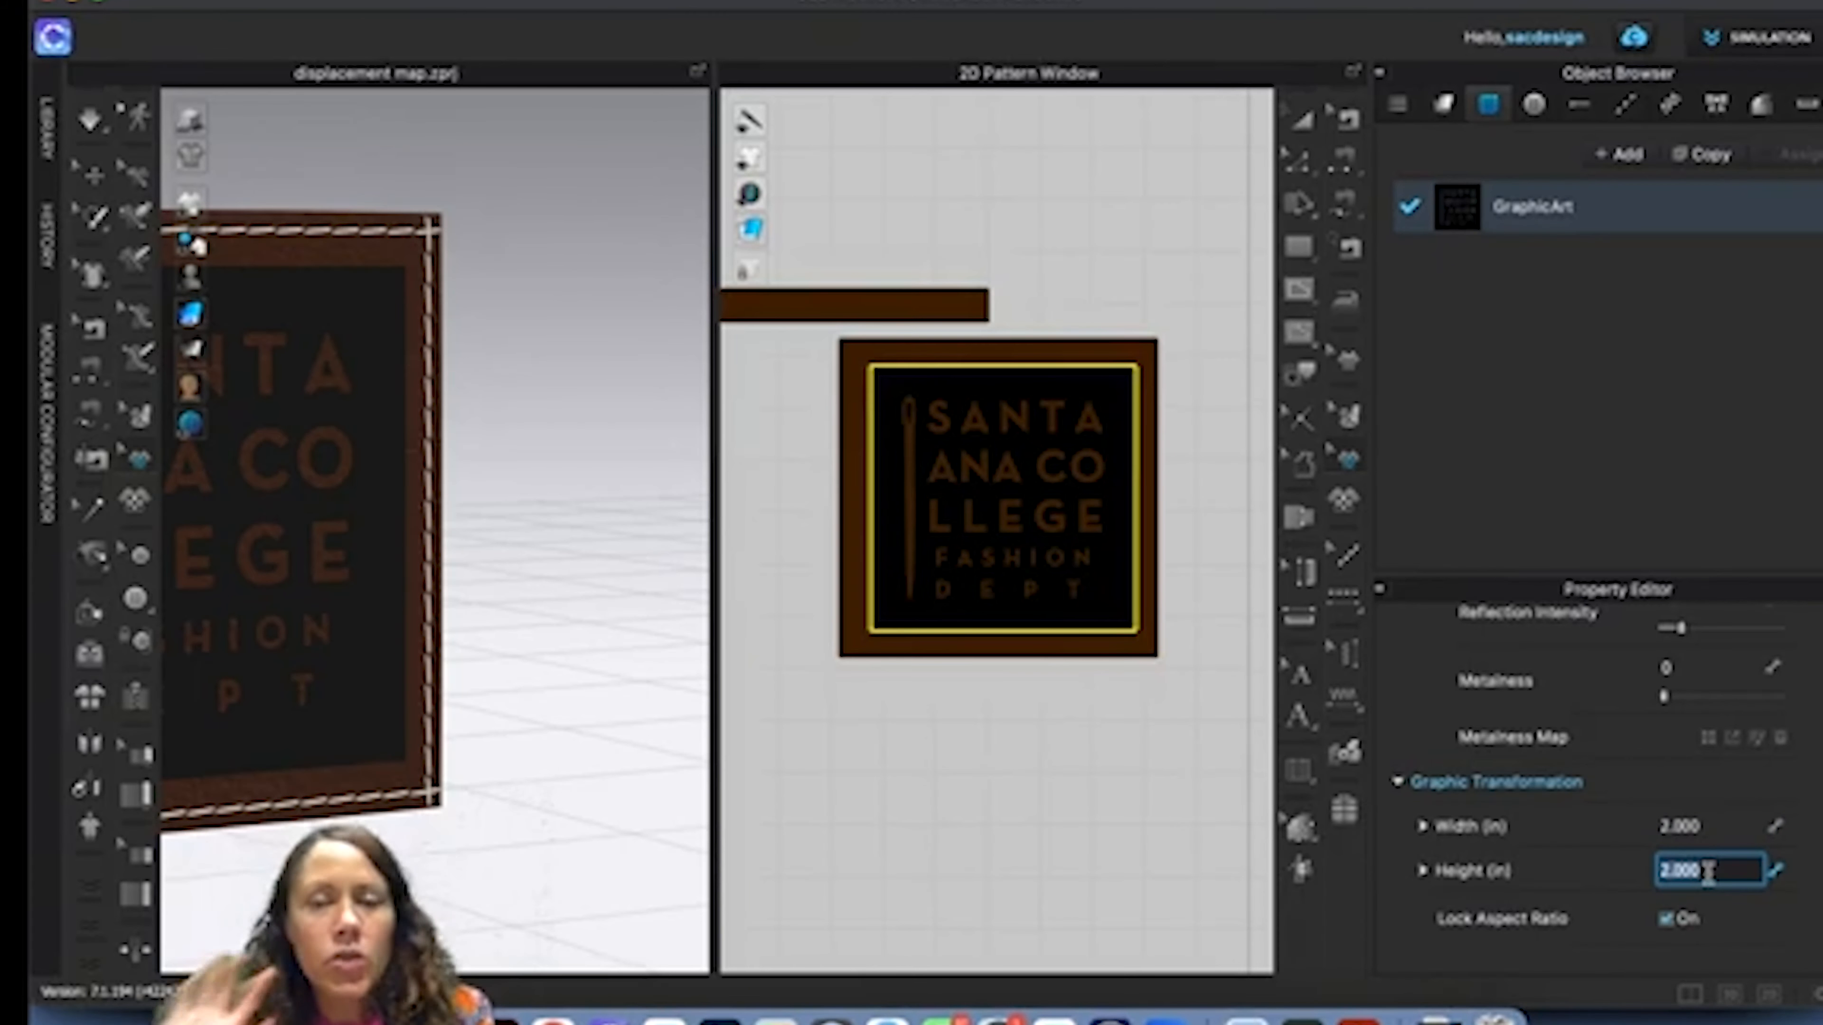
double_click(1702, 826)
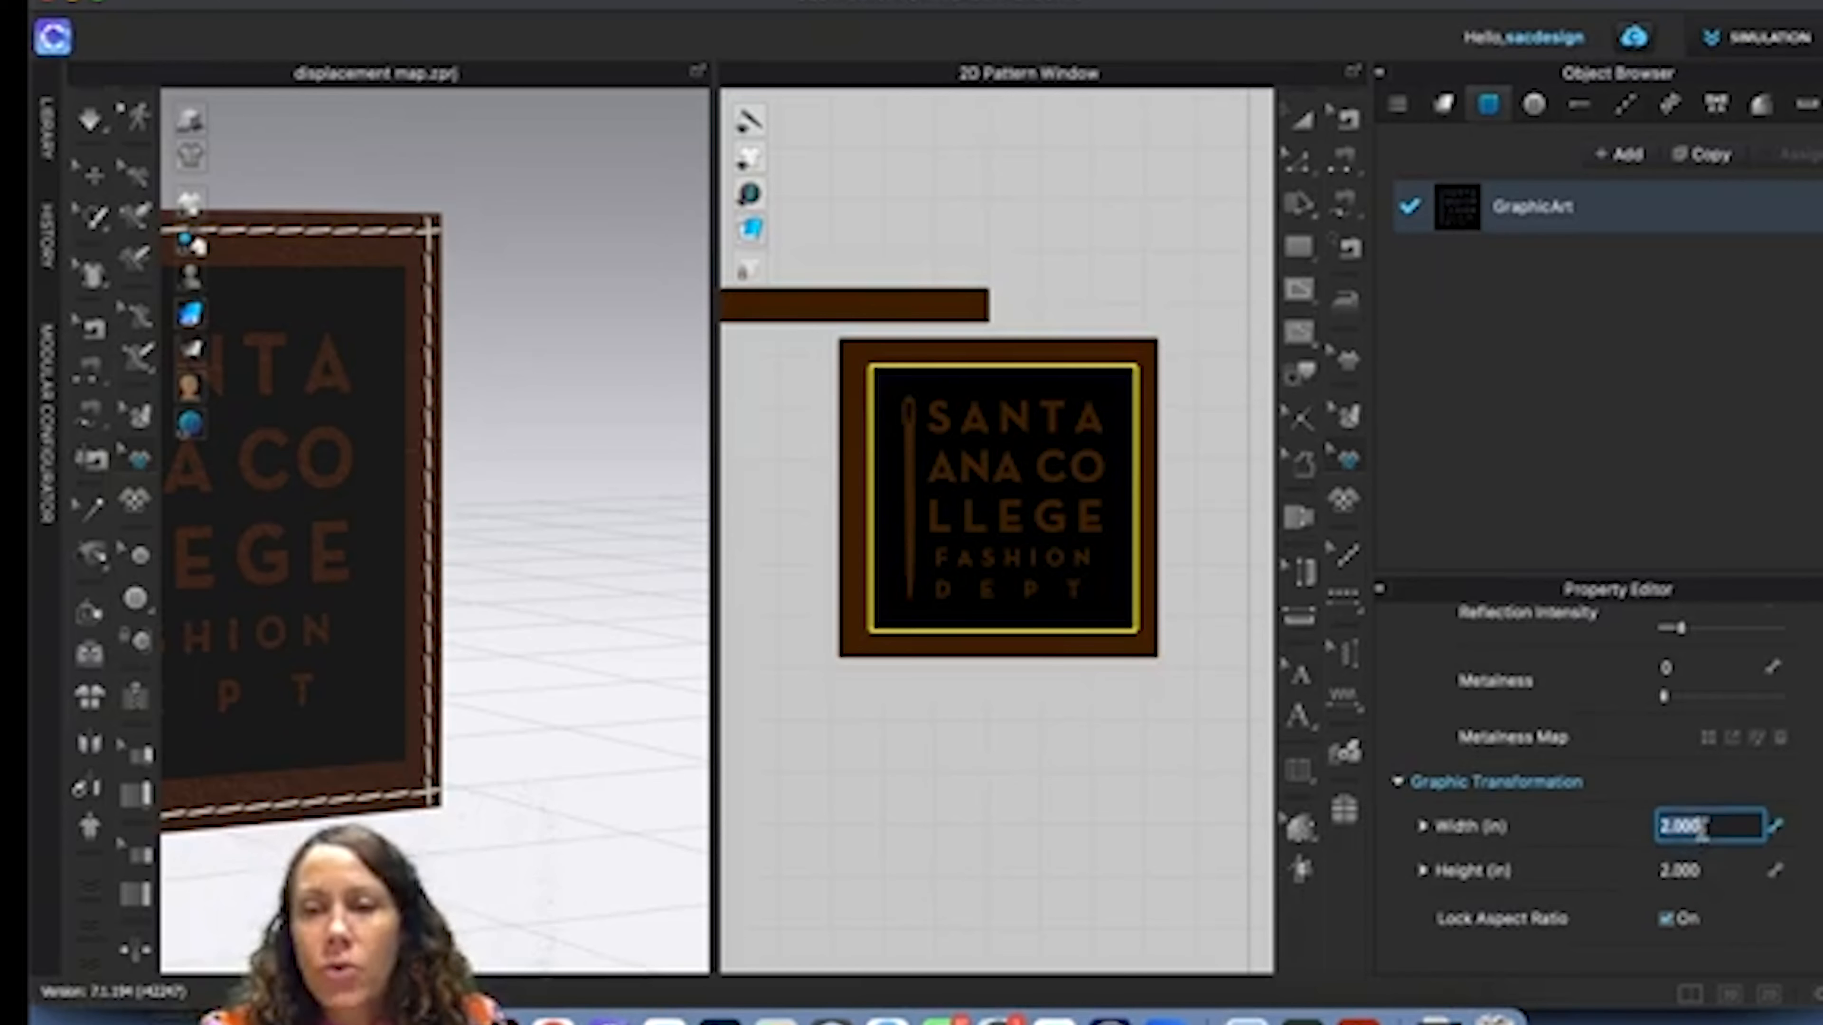
type("2.4")
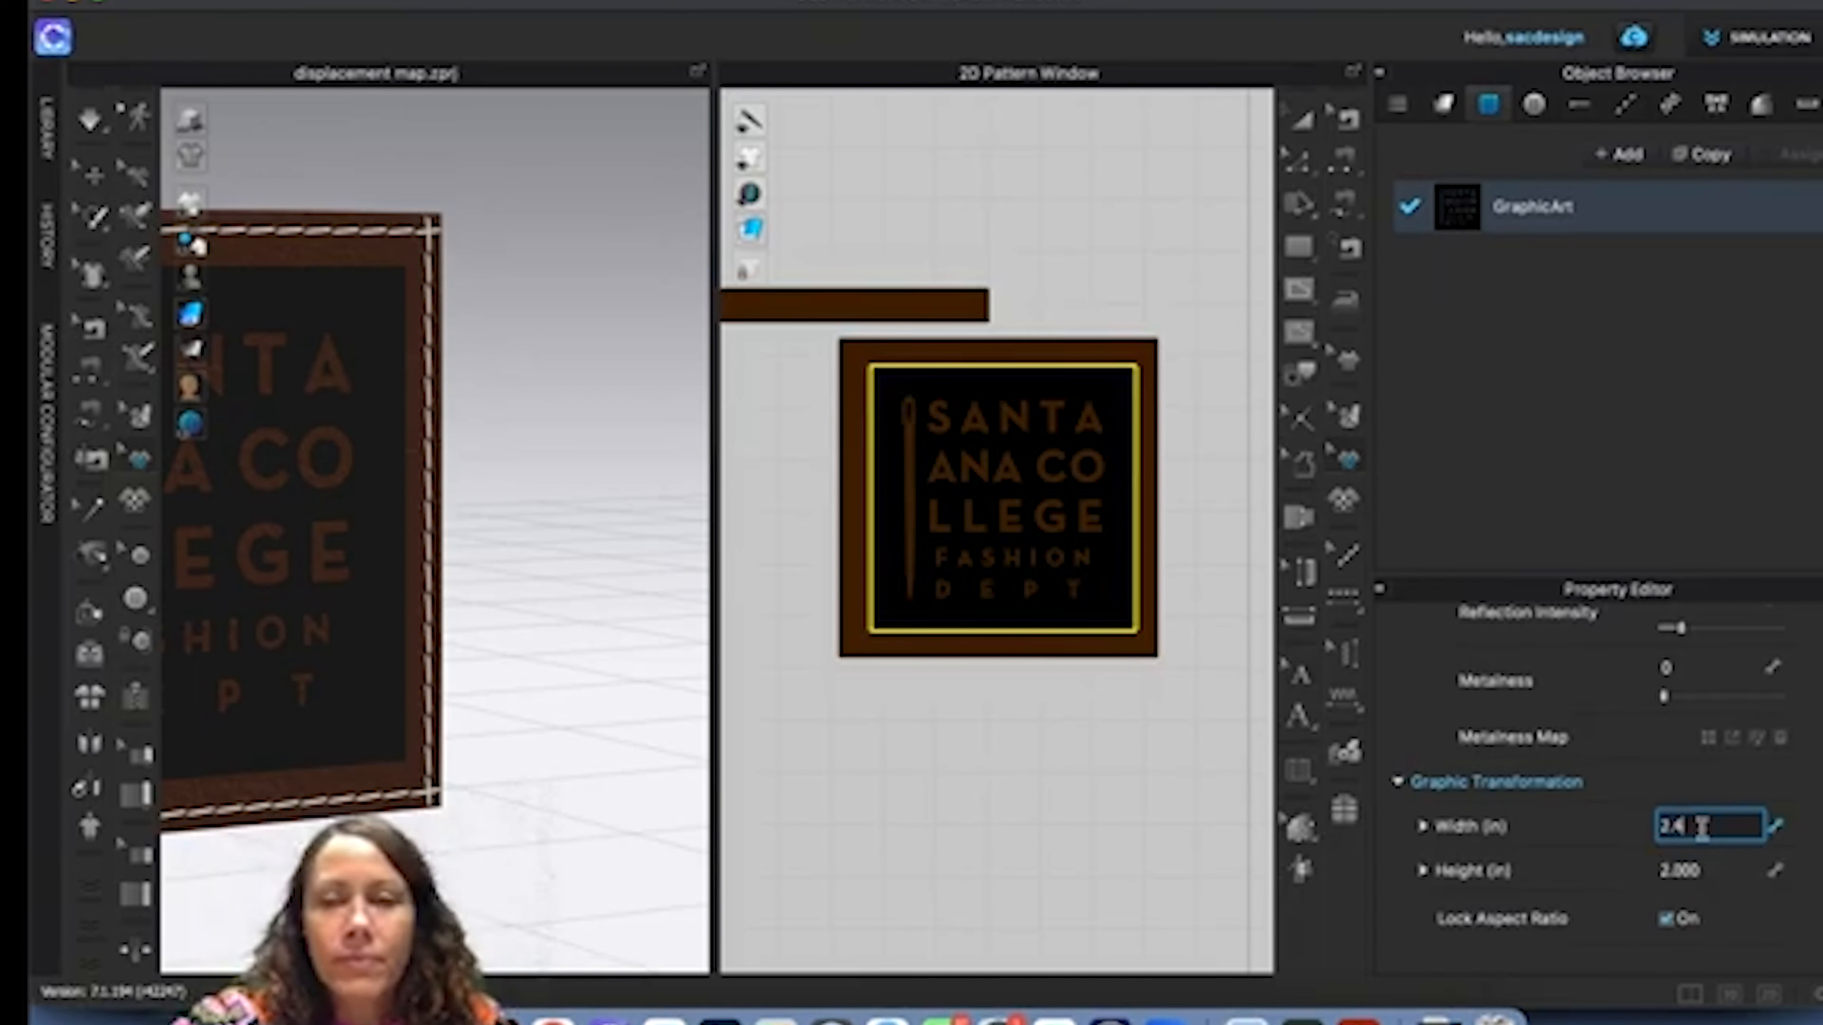
double_click(1715, 856)
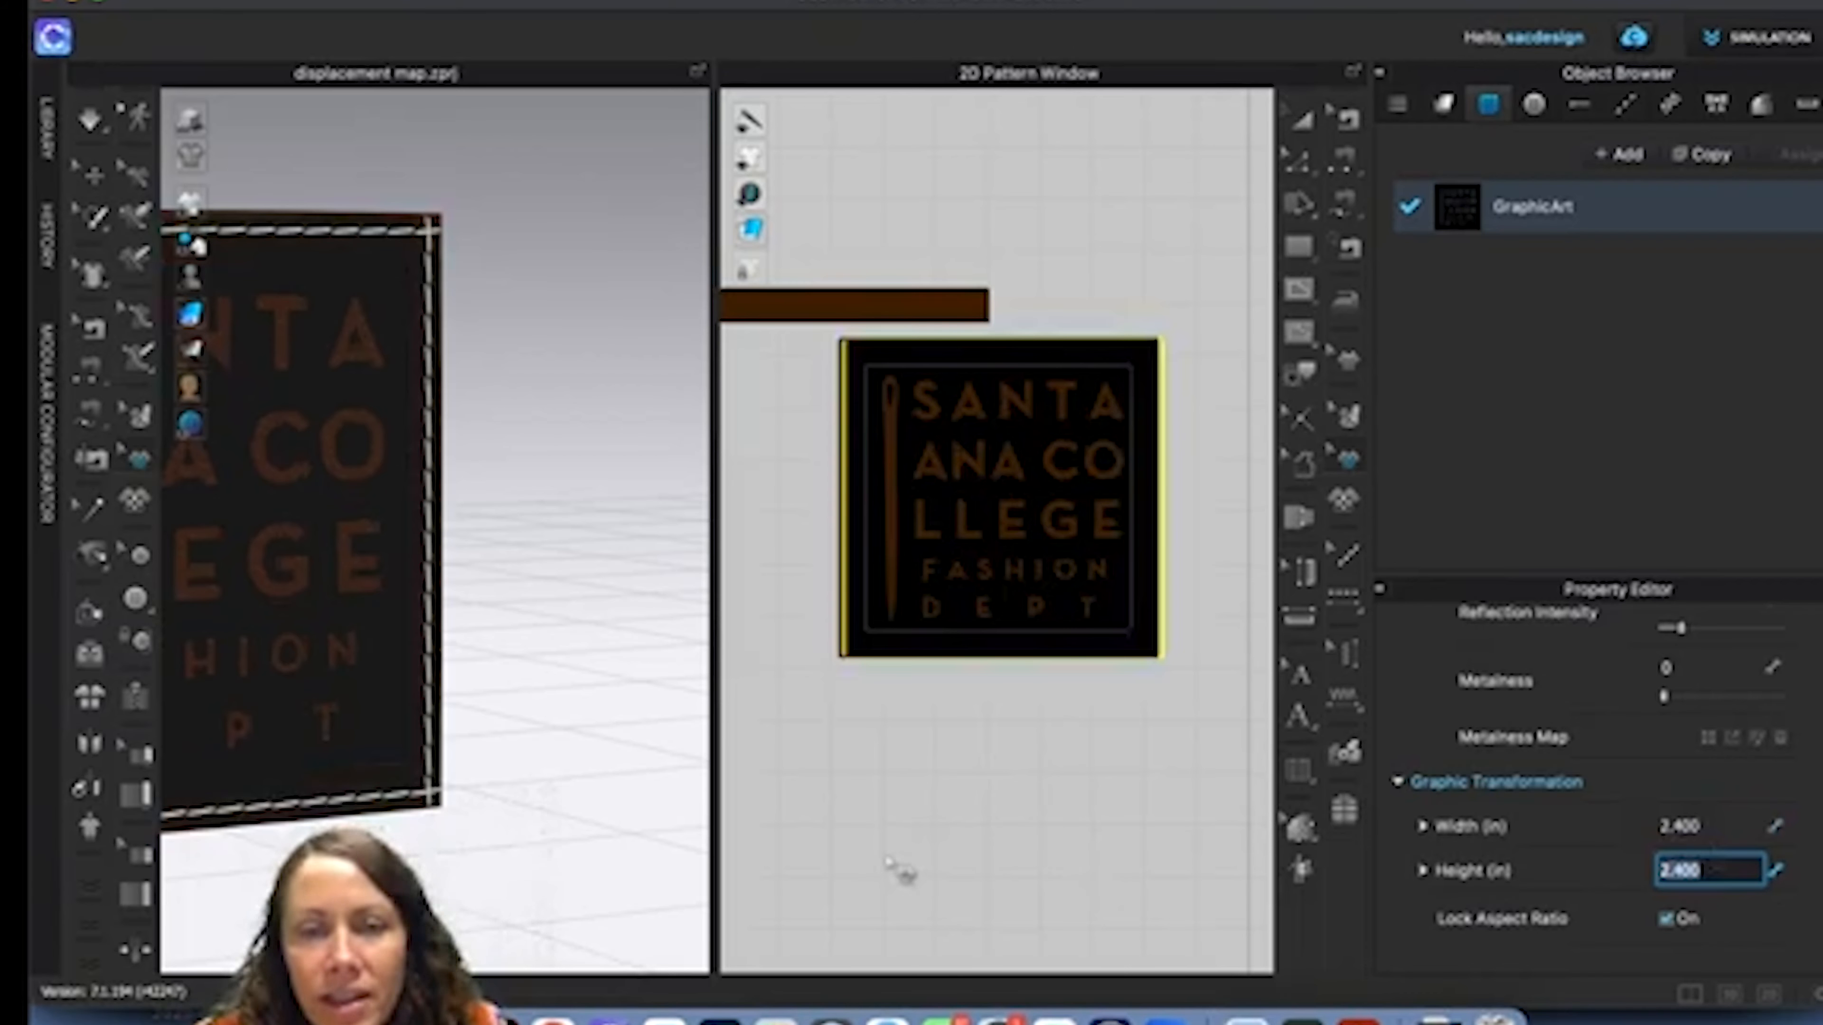
Copy the hex color code 462200 from the Leather_Lambskin fabric.
scroll(1004, 650, "up", 5)
scroll(999, 646, "down", 5)
scroll(999, 650, "up", 2)
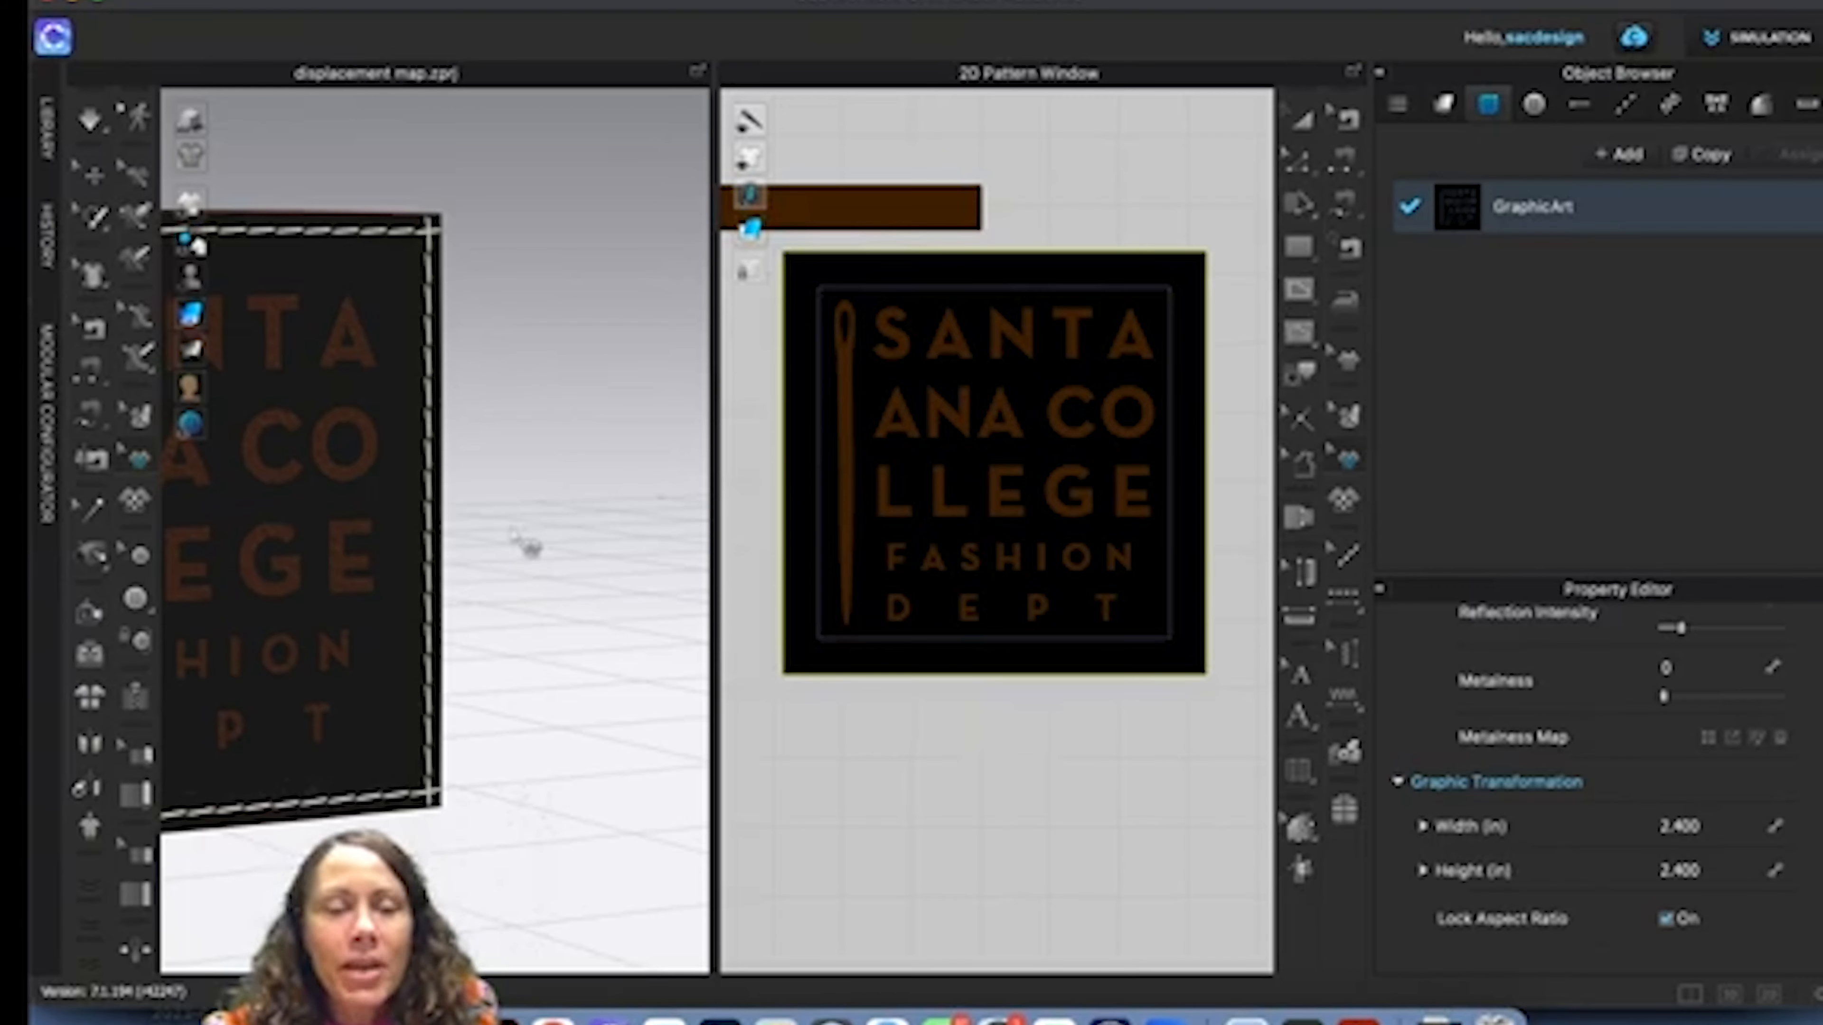
middle_click_drag(426, 532, 439, 529)
right_click_drag(439, 529, 664, 529)
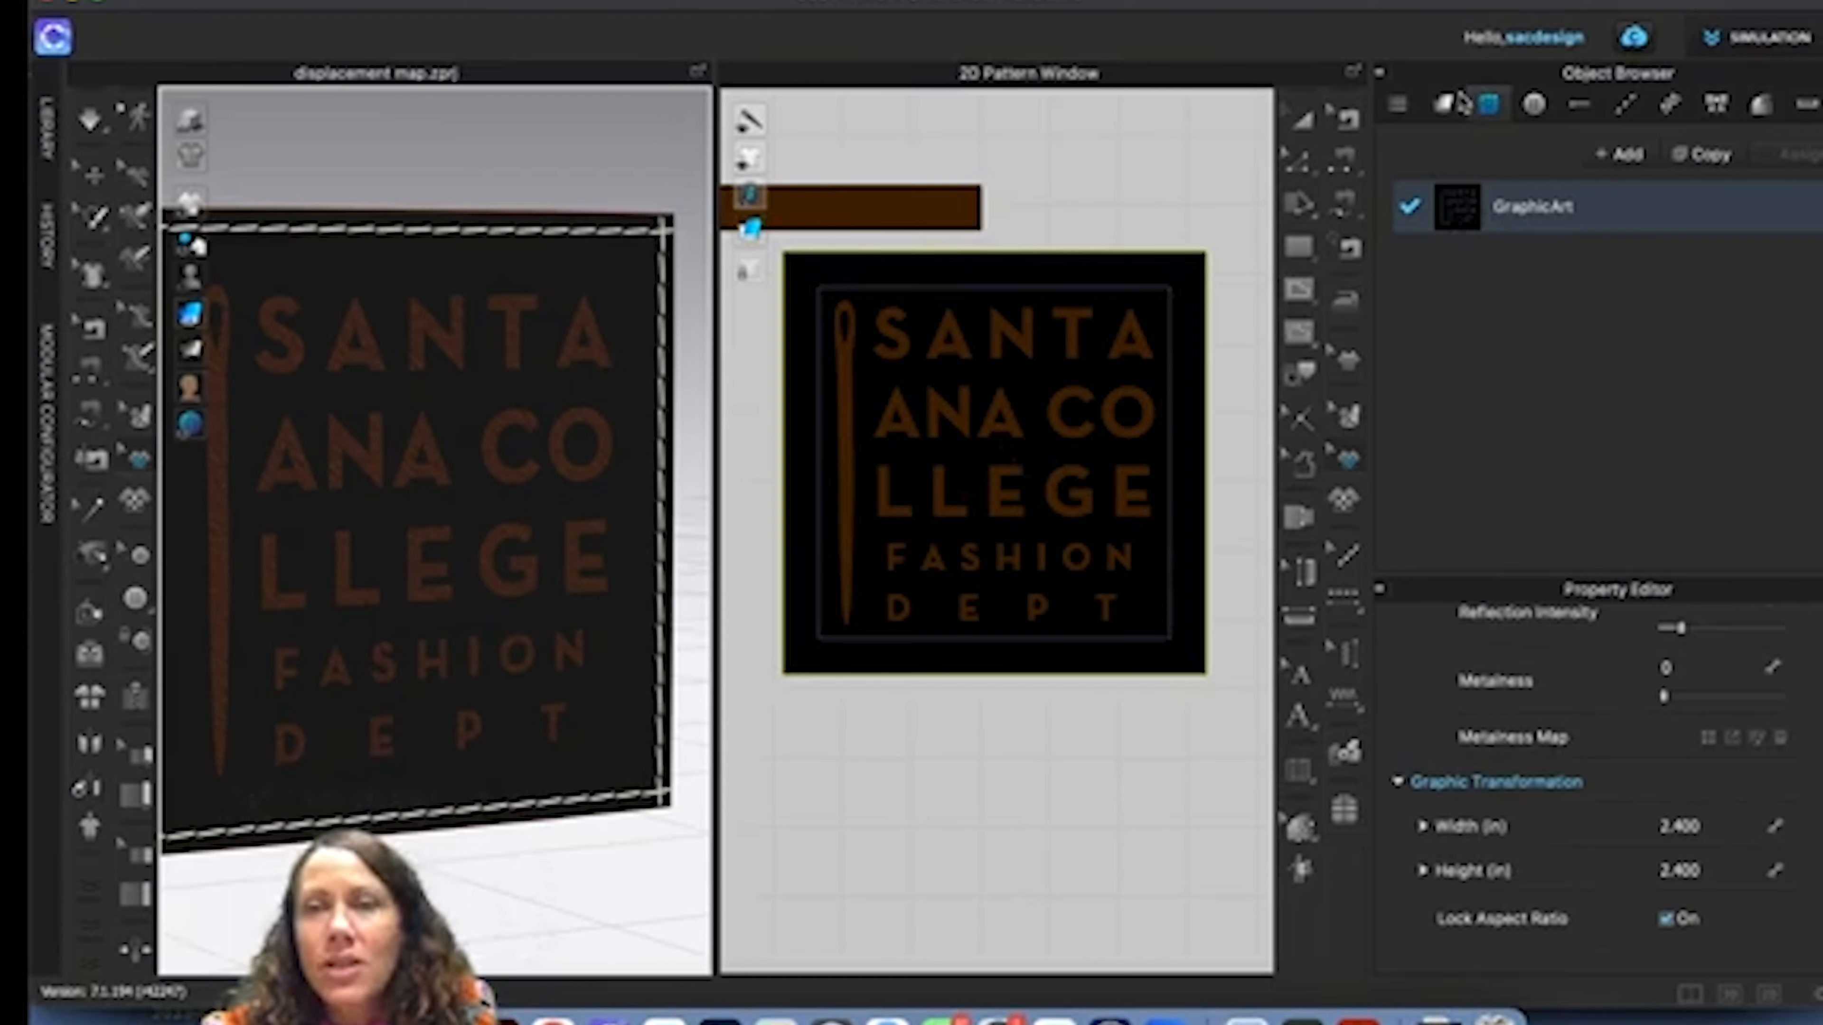
left_click(1444, 104)
left_click(1525, 250)
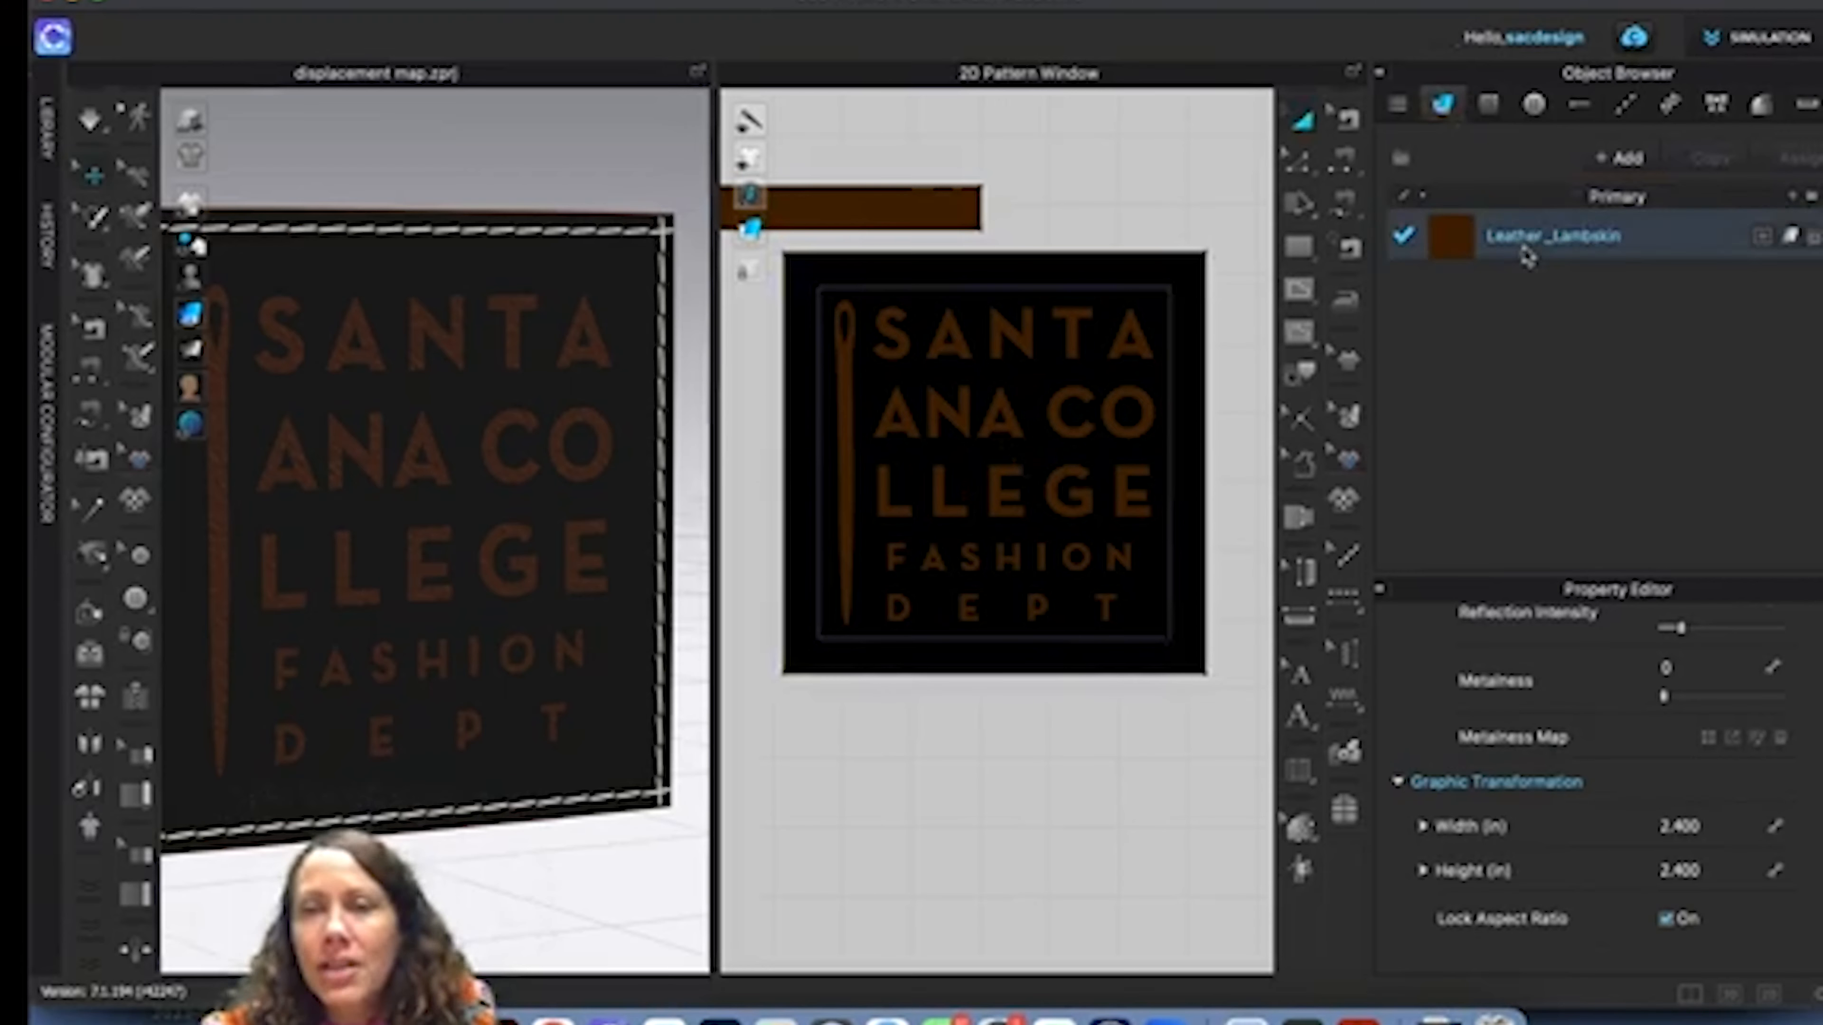
left_click(1521, 261)
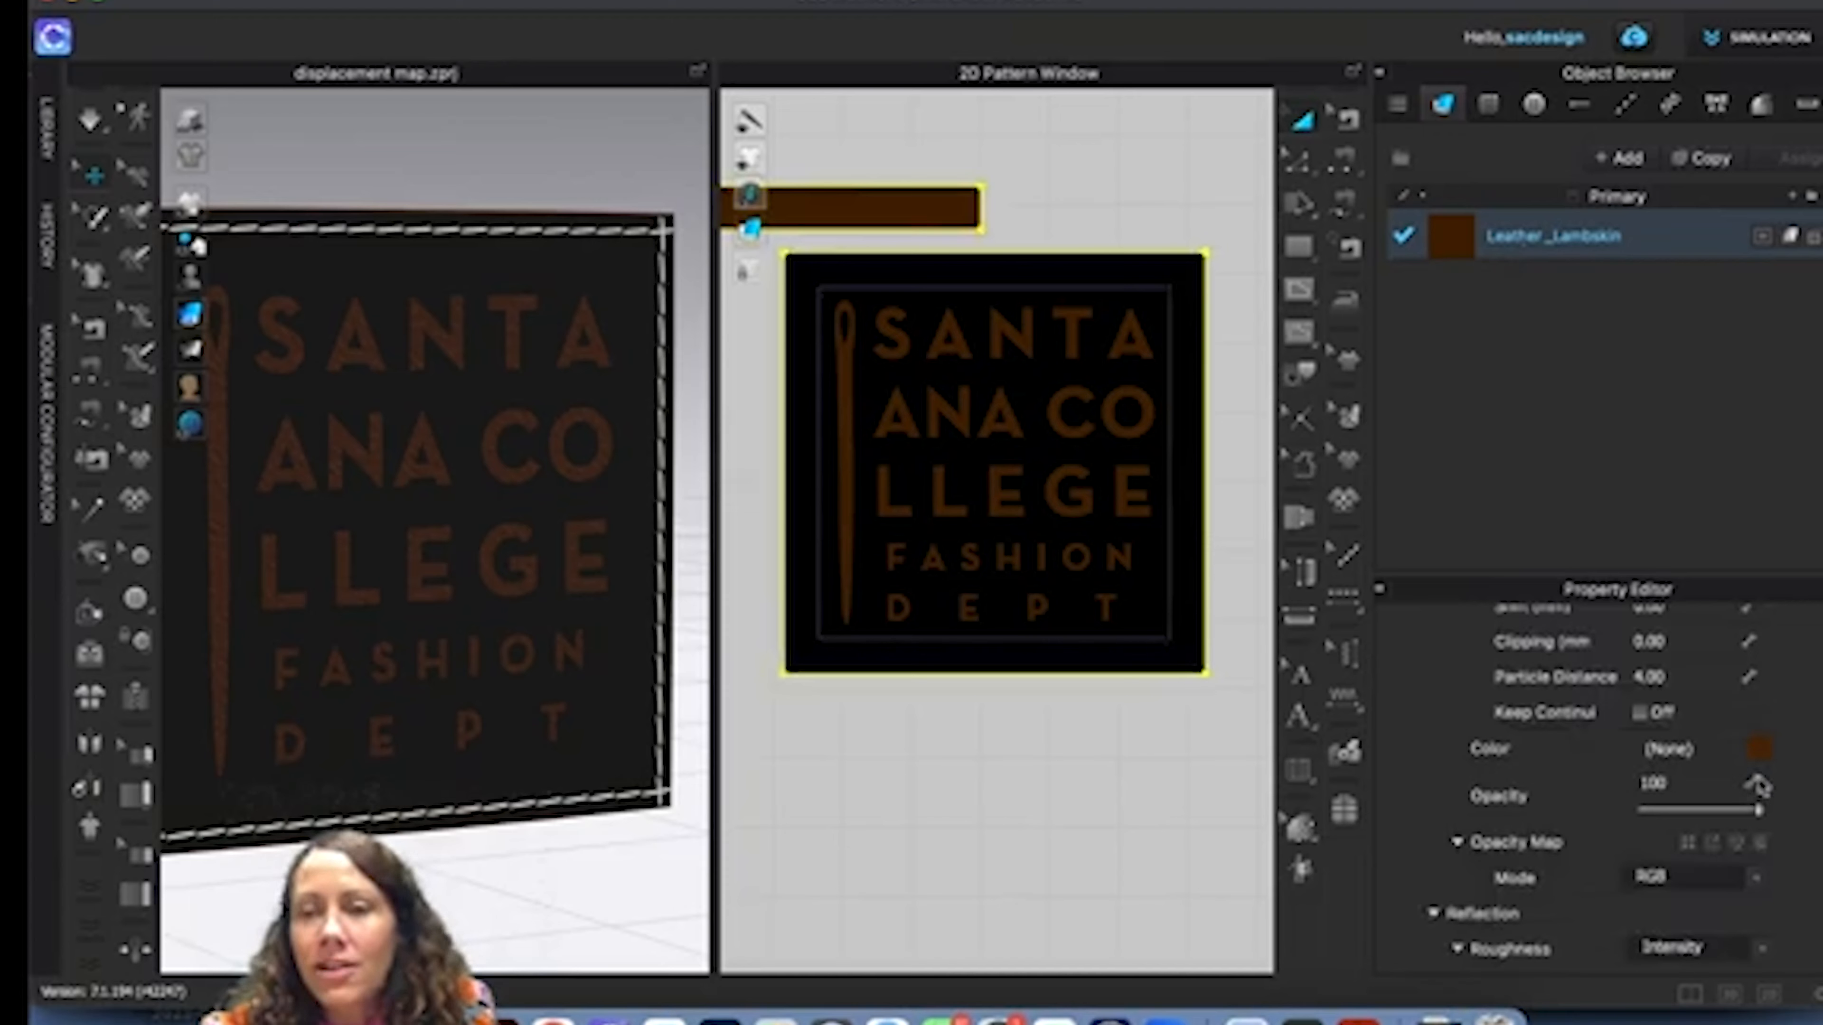
left_click(1761, 750)
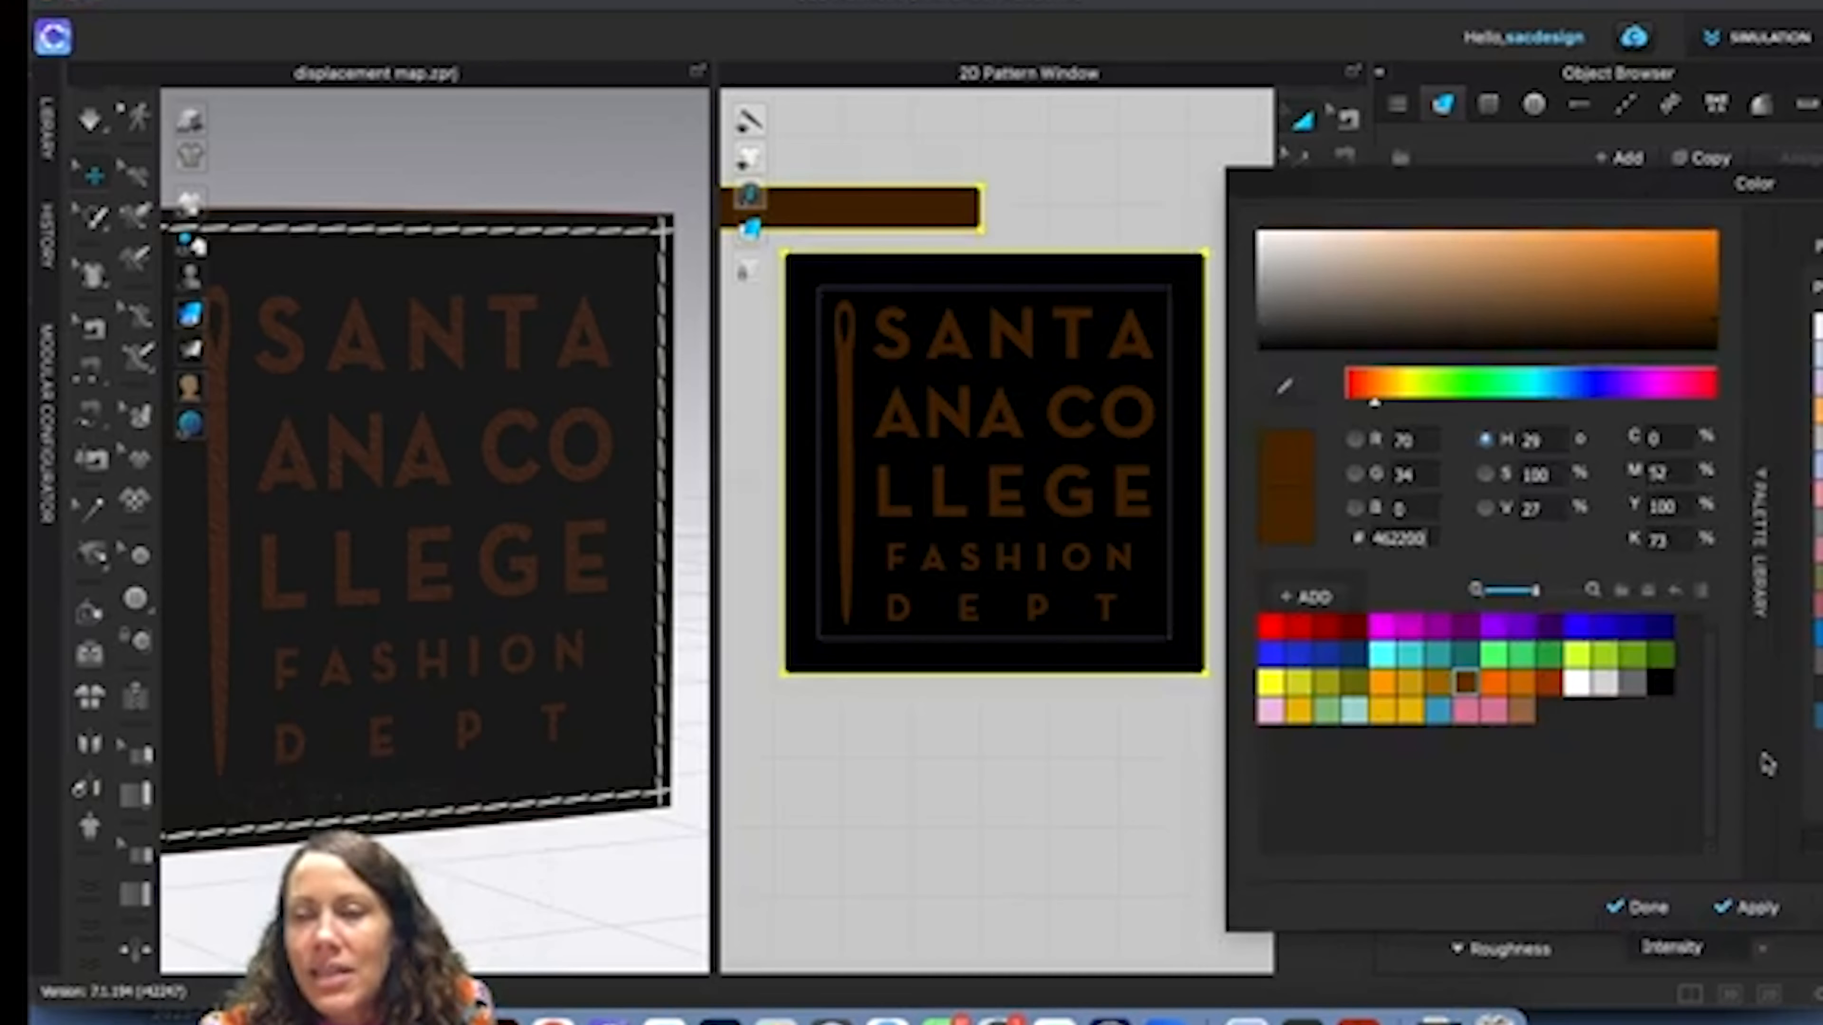
double_click(1410, 538)
key("super+c")
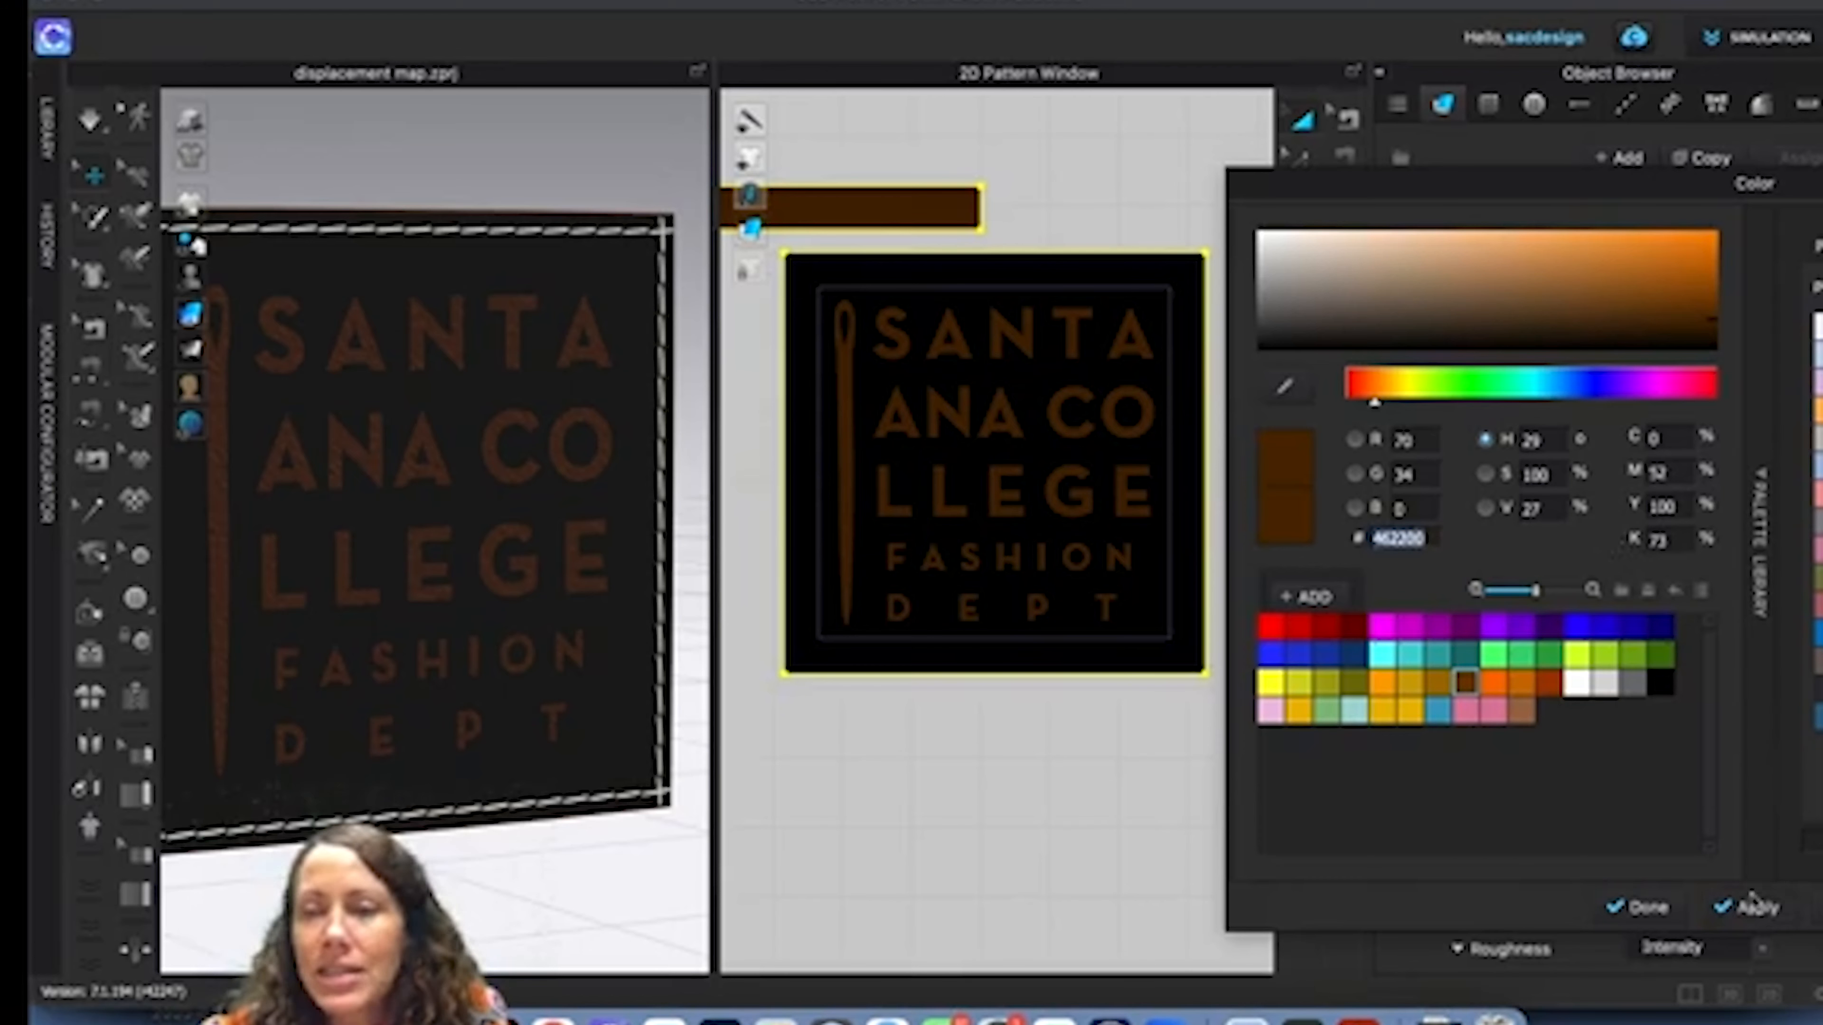
left_click(1643, 909)
Recolor the GraphicArt graphic by pasting the copied brown hex code and lightening it to 633100.
left_click(1488, 104)
scroll(1608, 740, "up", 3)
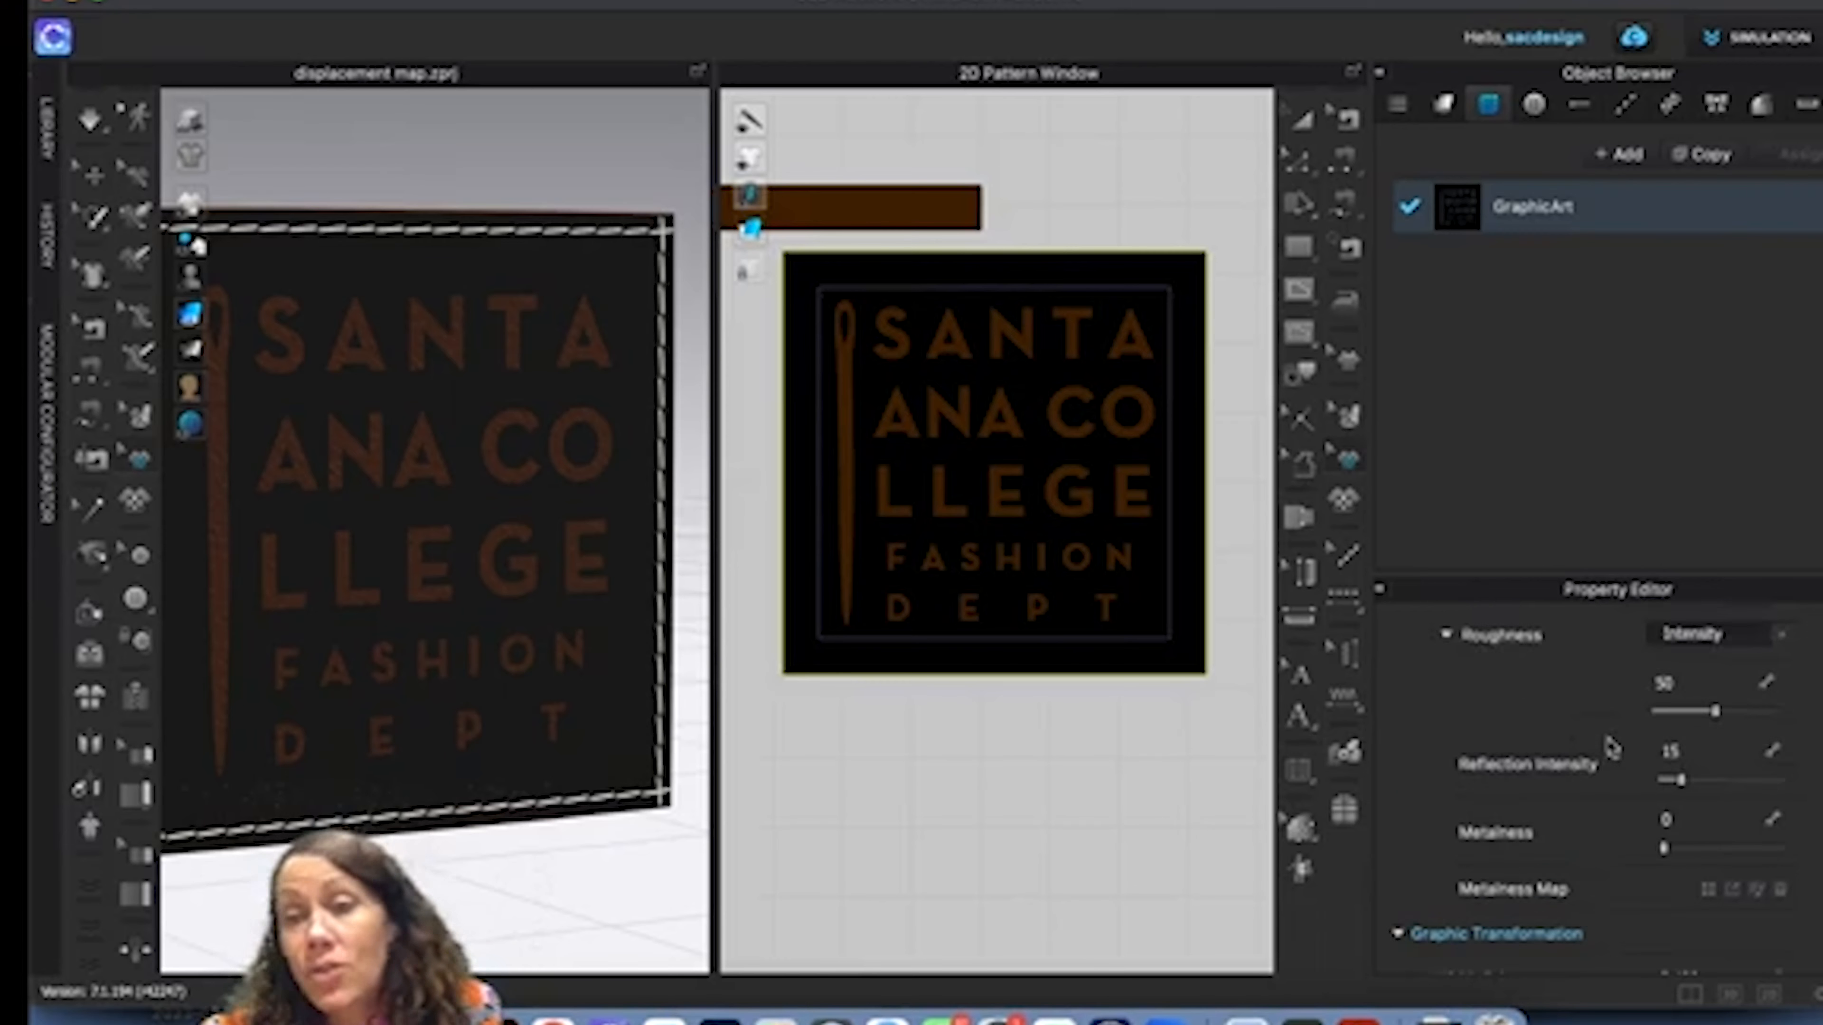
scroll(1609, 747, "up", 6)
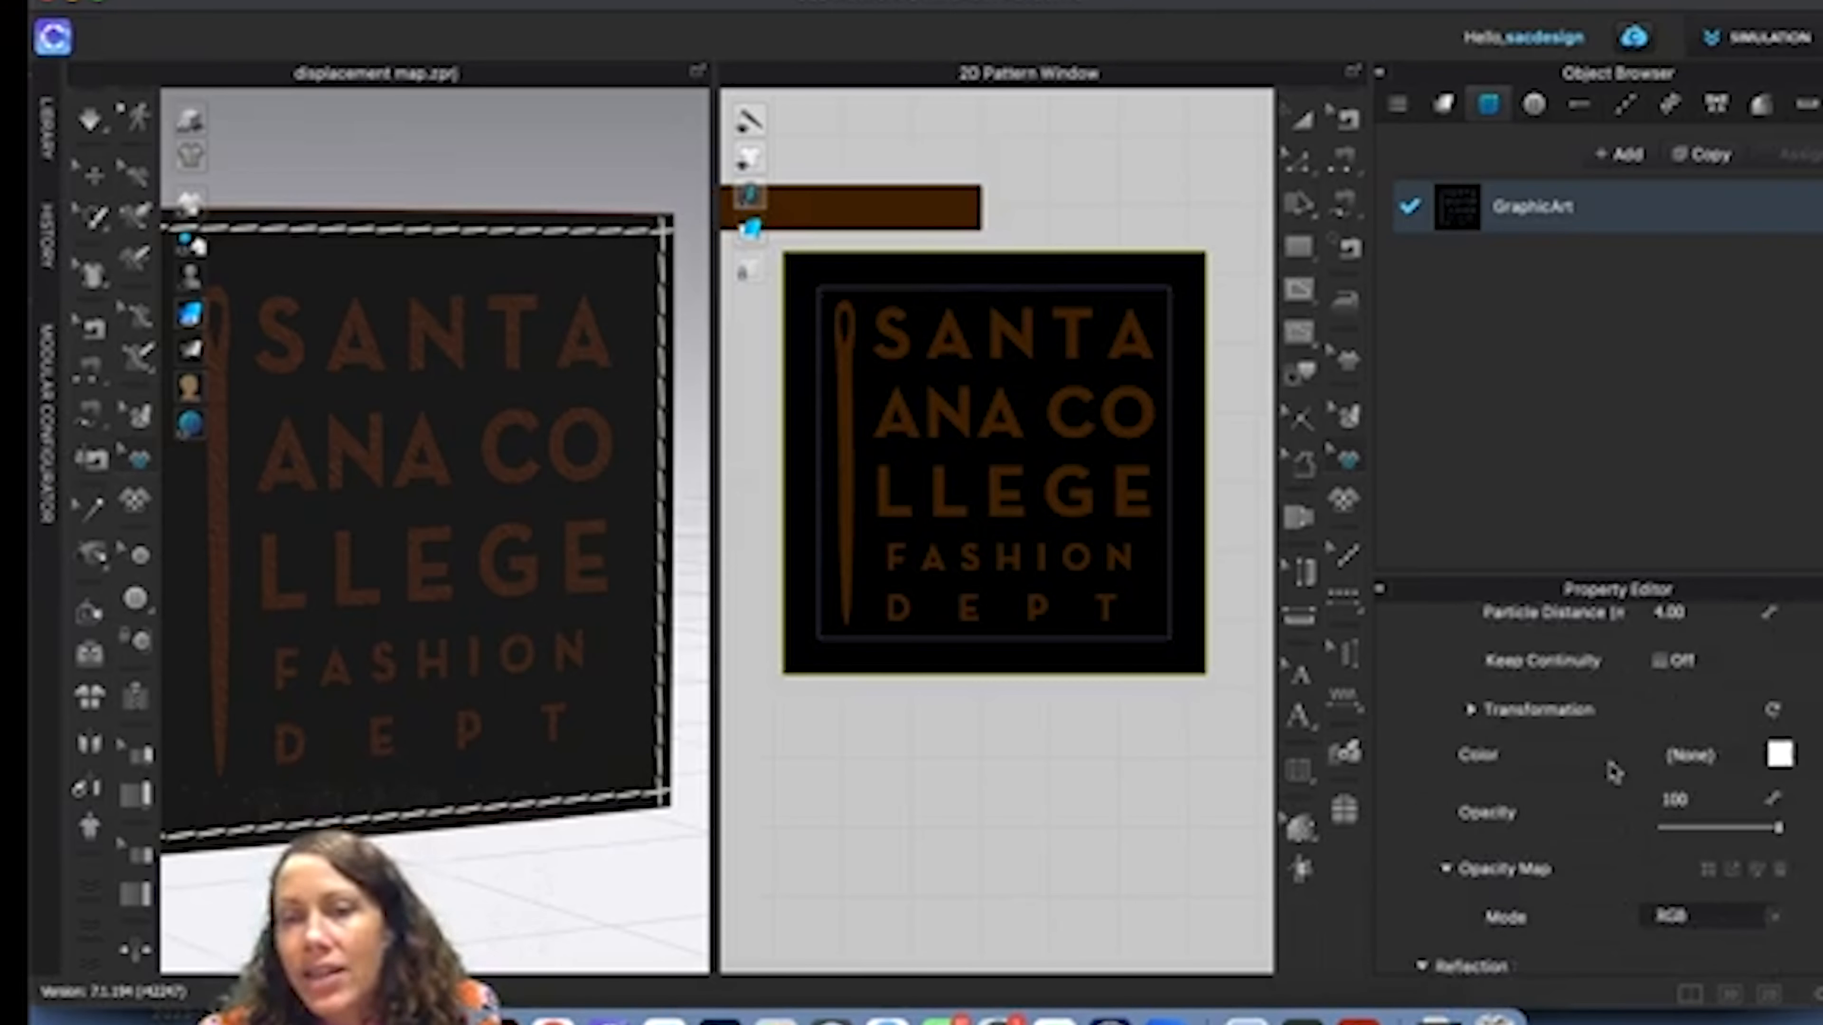
left_click(1780, 755)
left_click_drag(1372, 539, 1413, 539)
key("super+v")
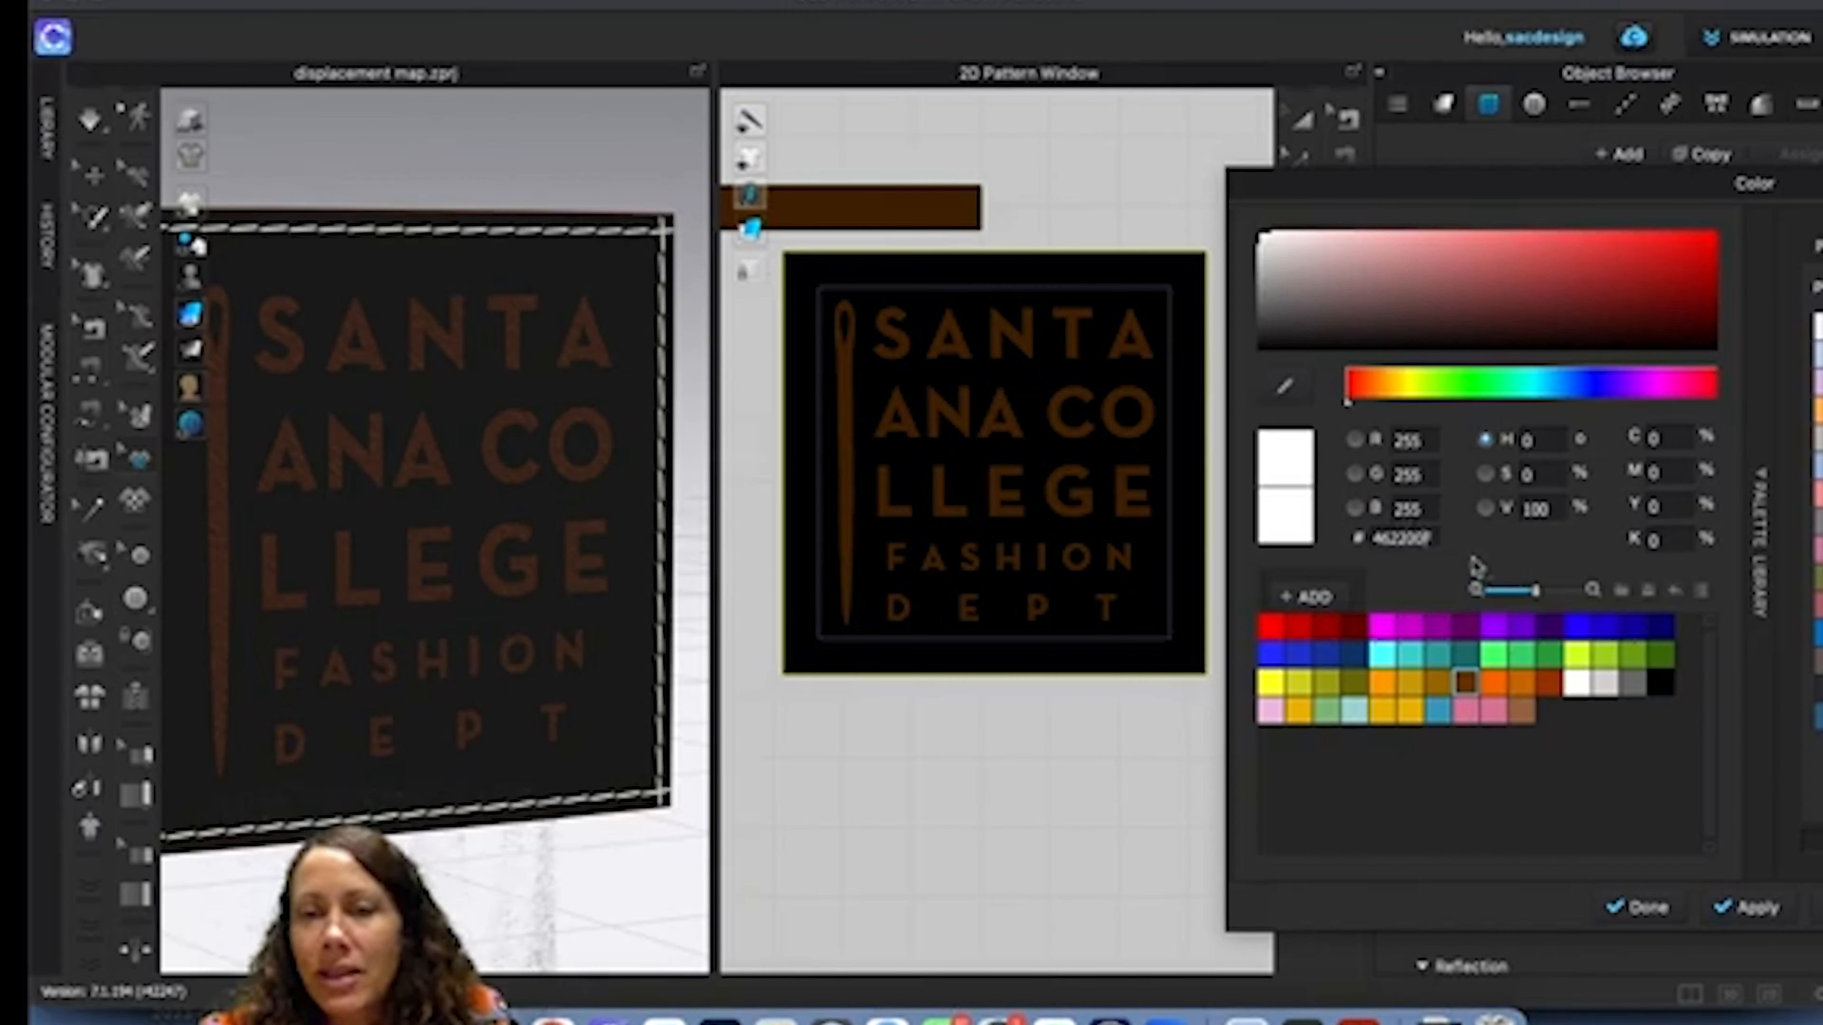
key("Return")
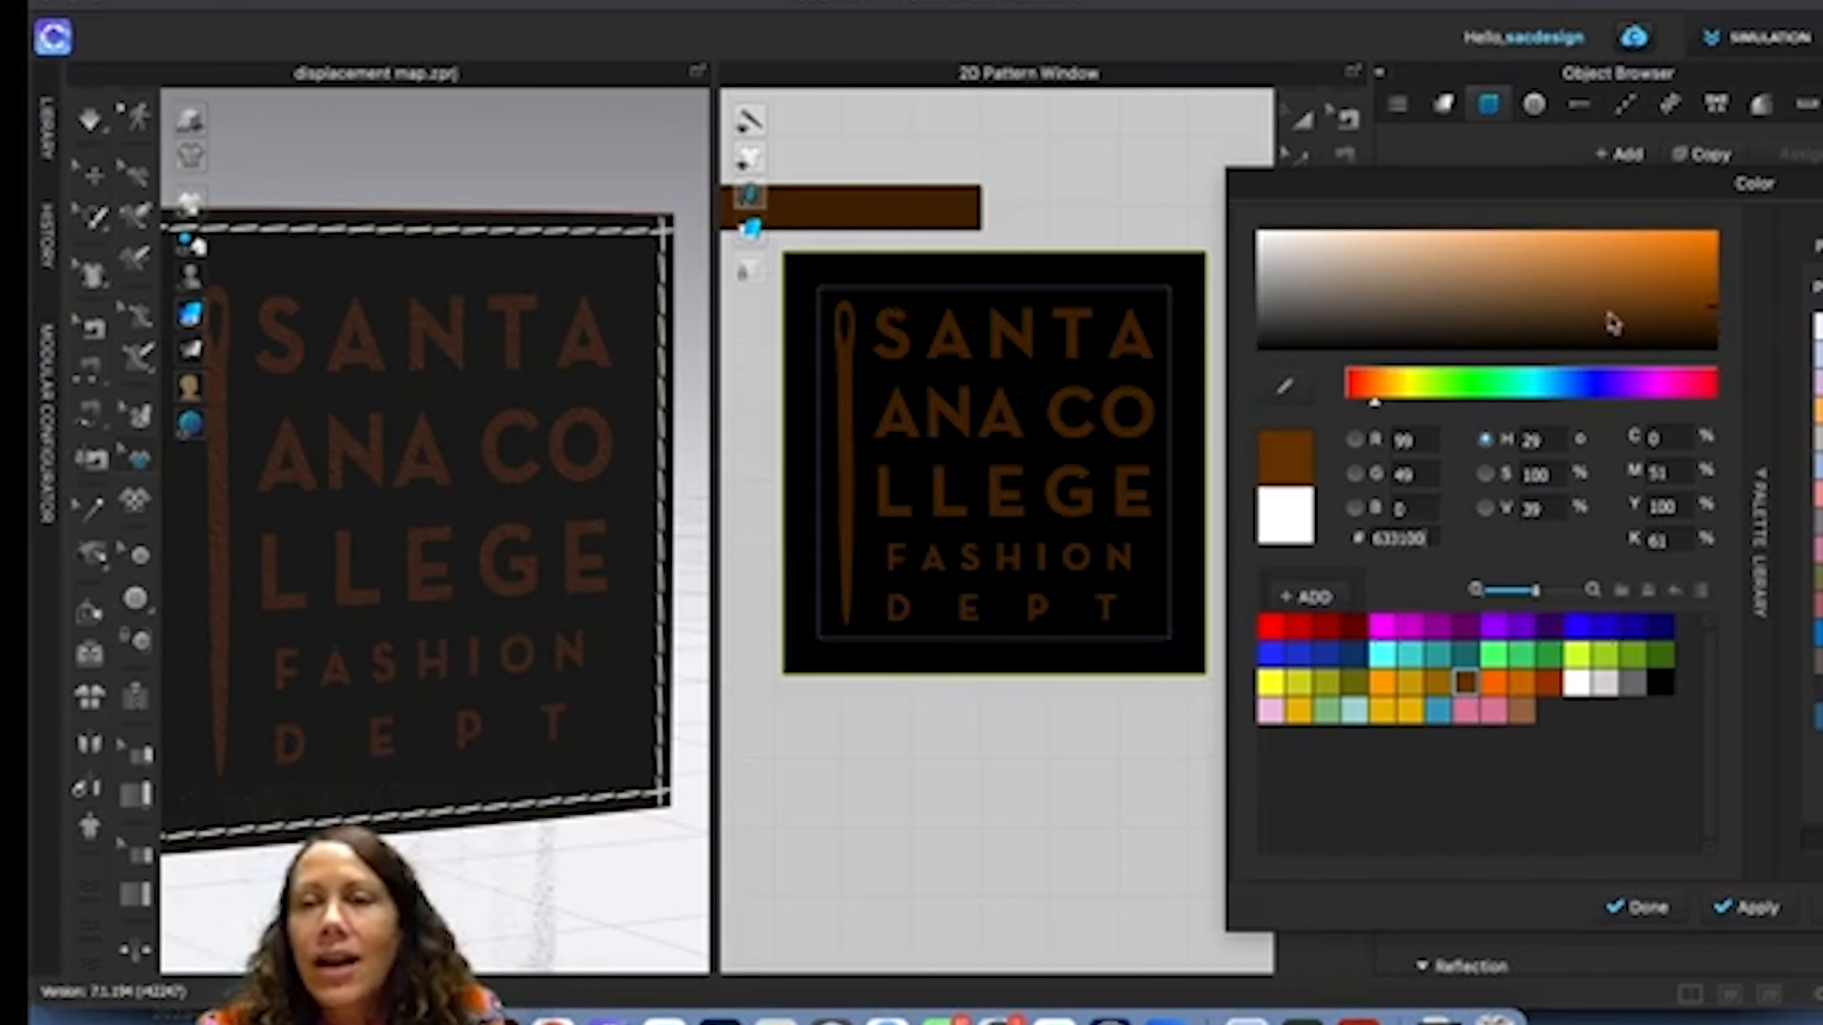
left_click(1638, 907)
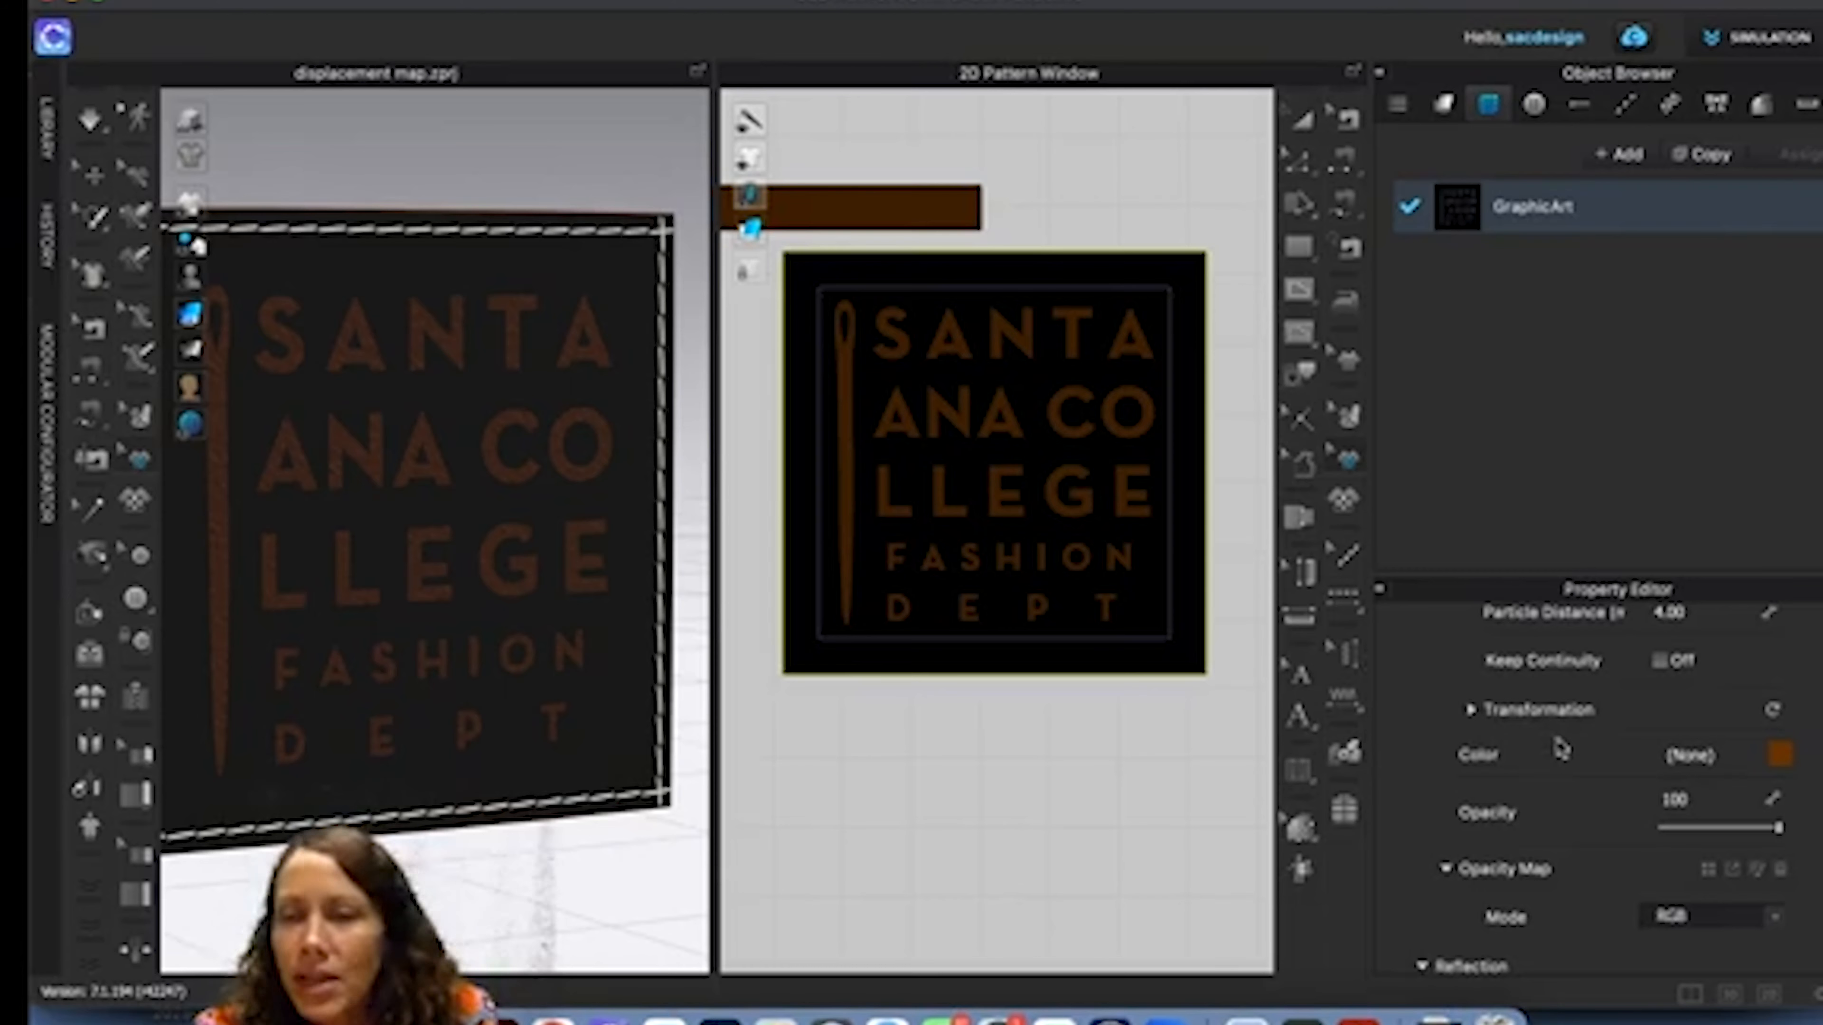
Turn on desaturation for the GraphicArt graphic's texture.
scroll(1561, 748, "up", 6)
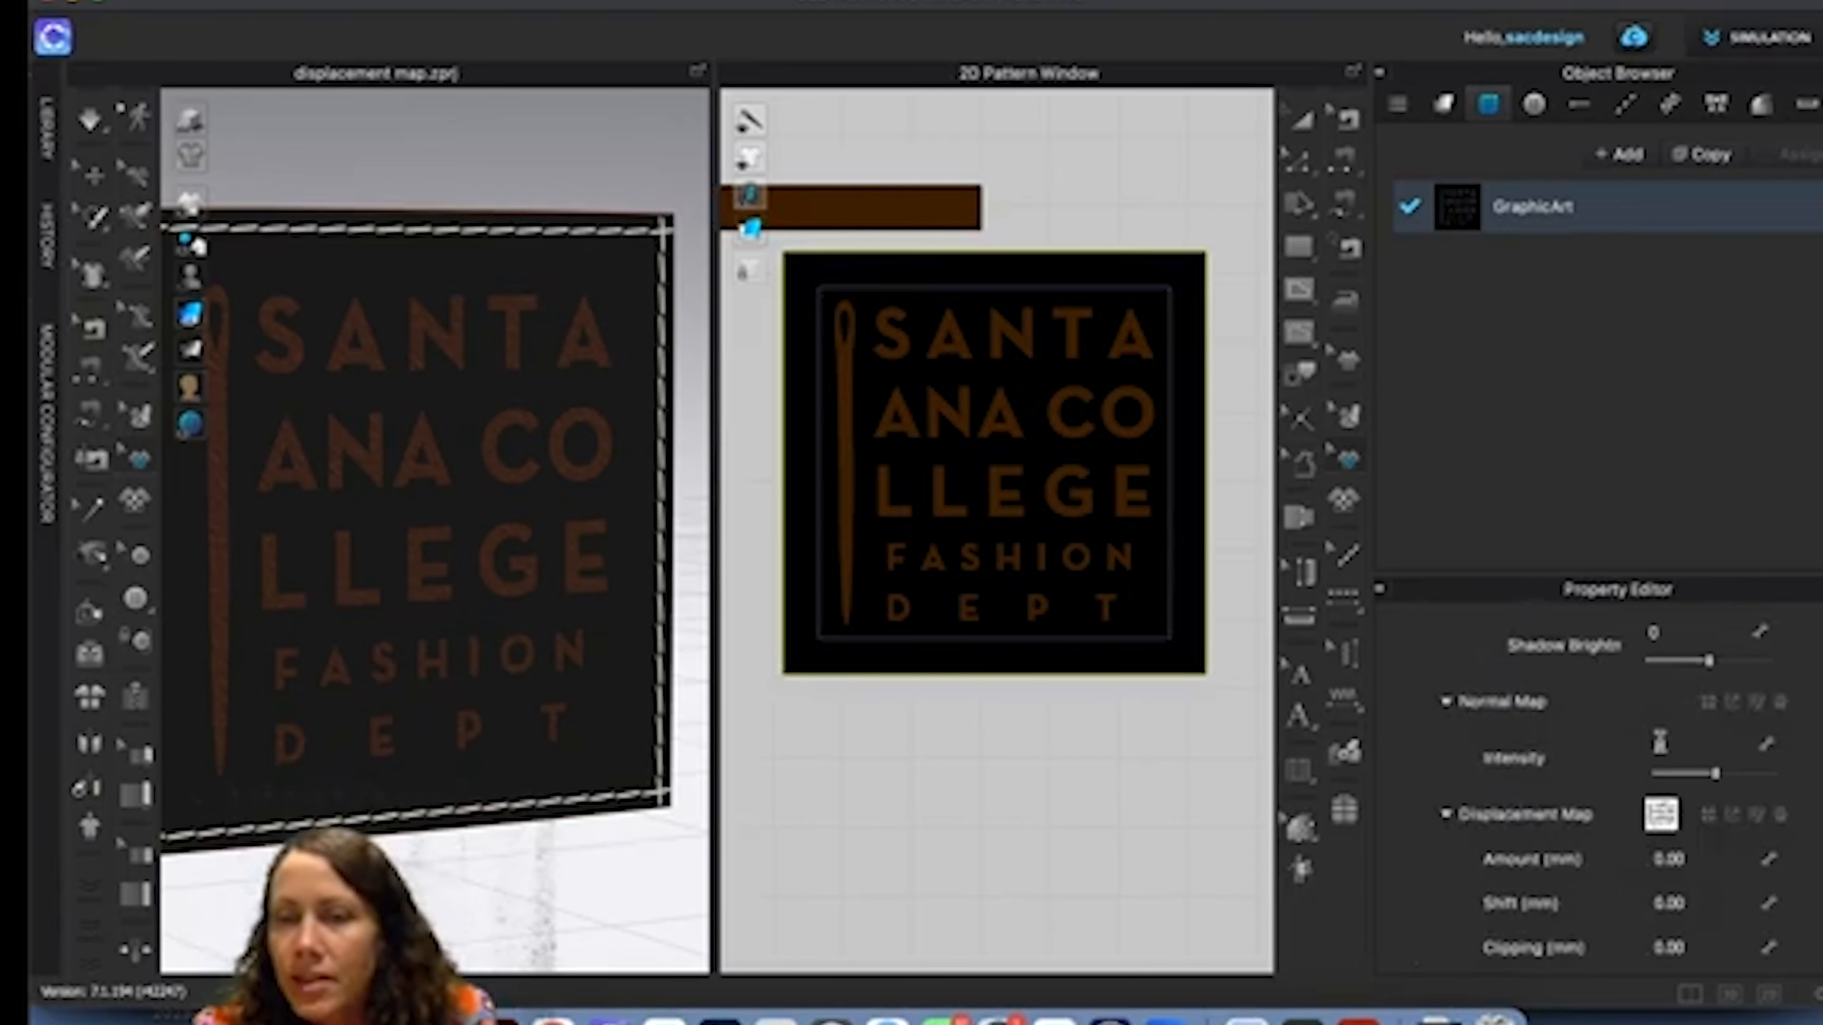
scroll(1665, 746, "up", 3)
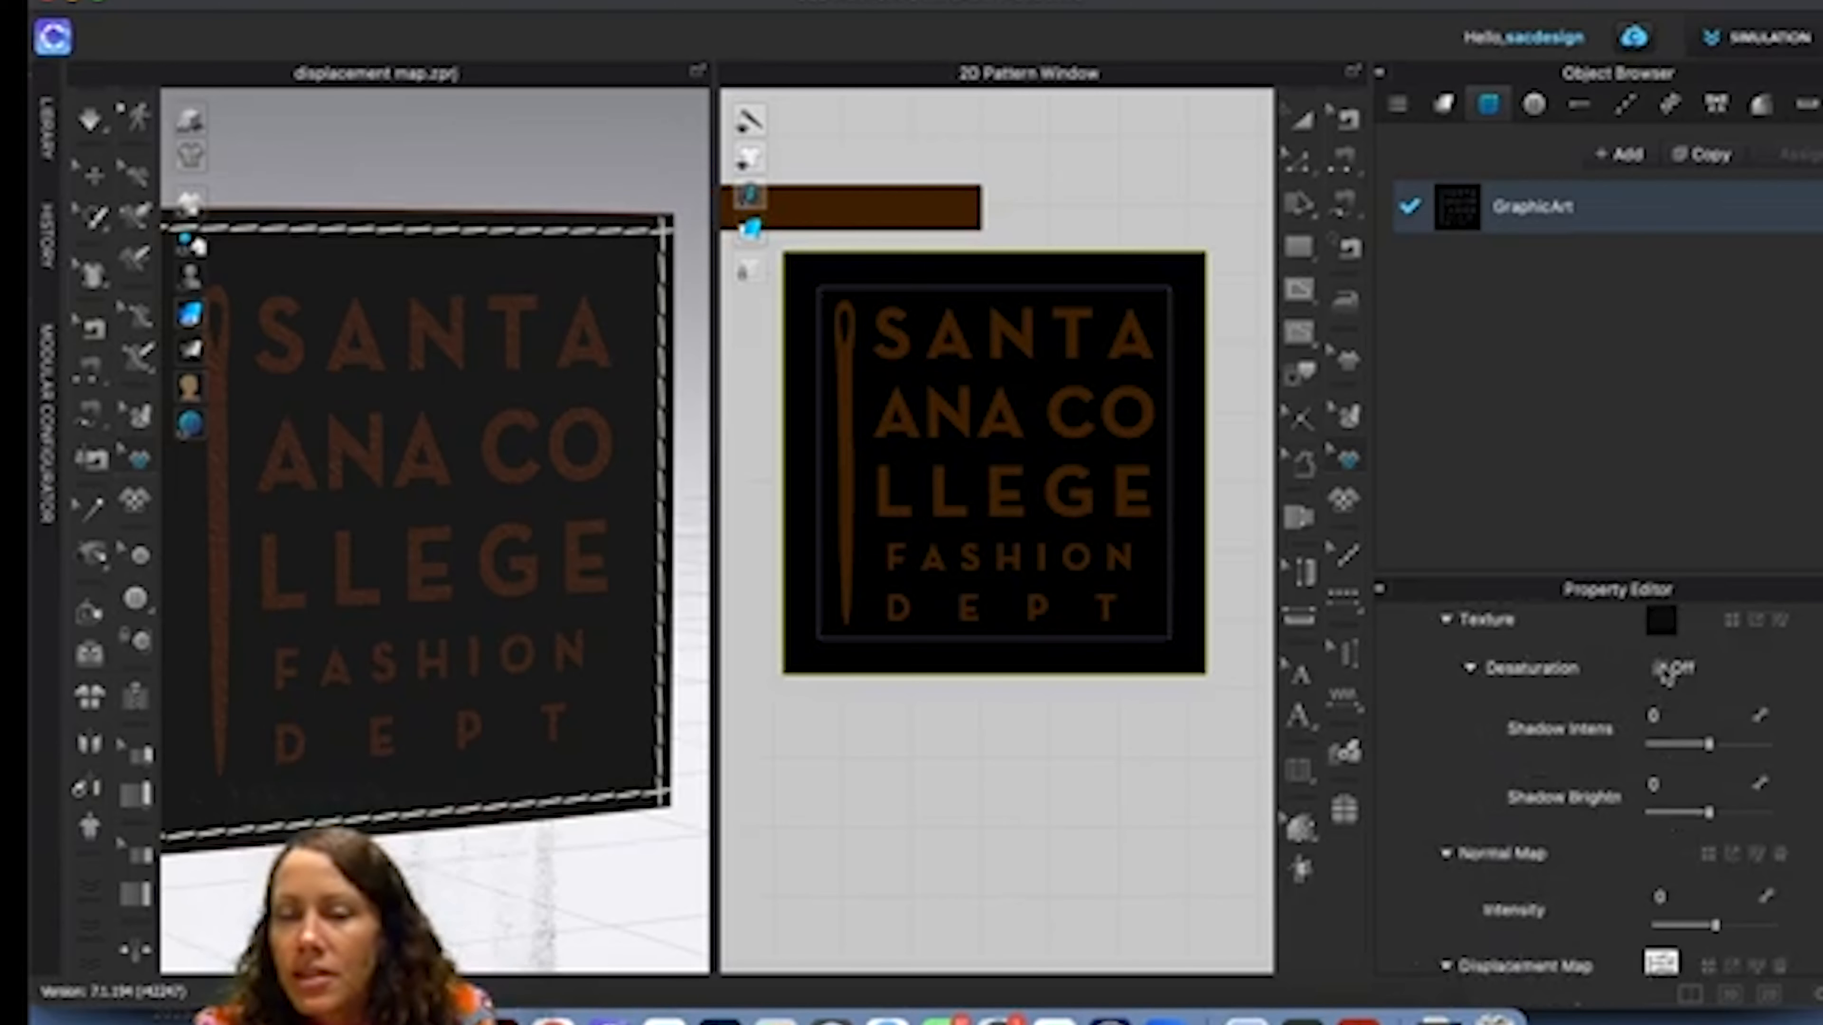
left_click(1662, 671)
scroll(378, 419, "up", 10)
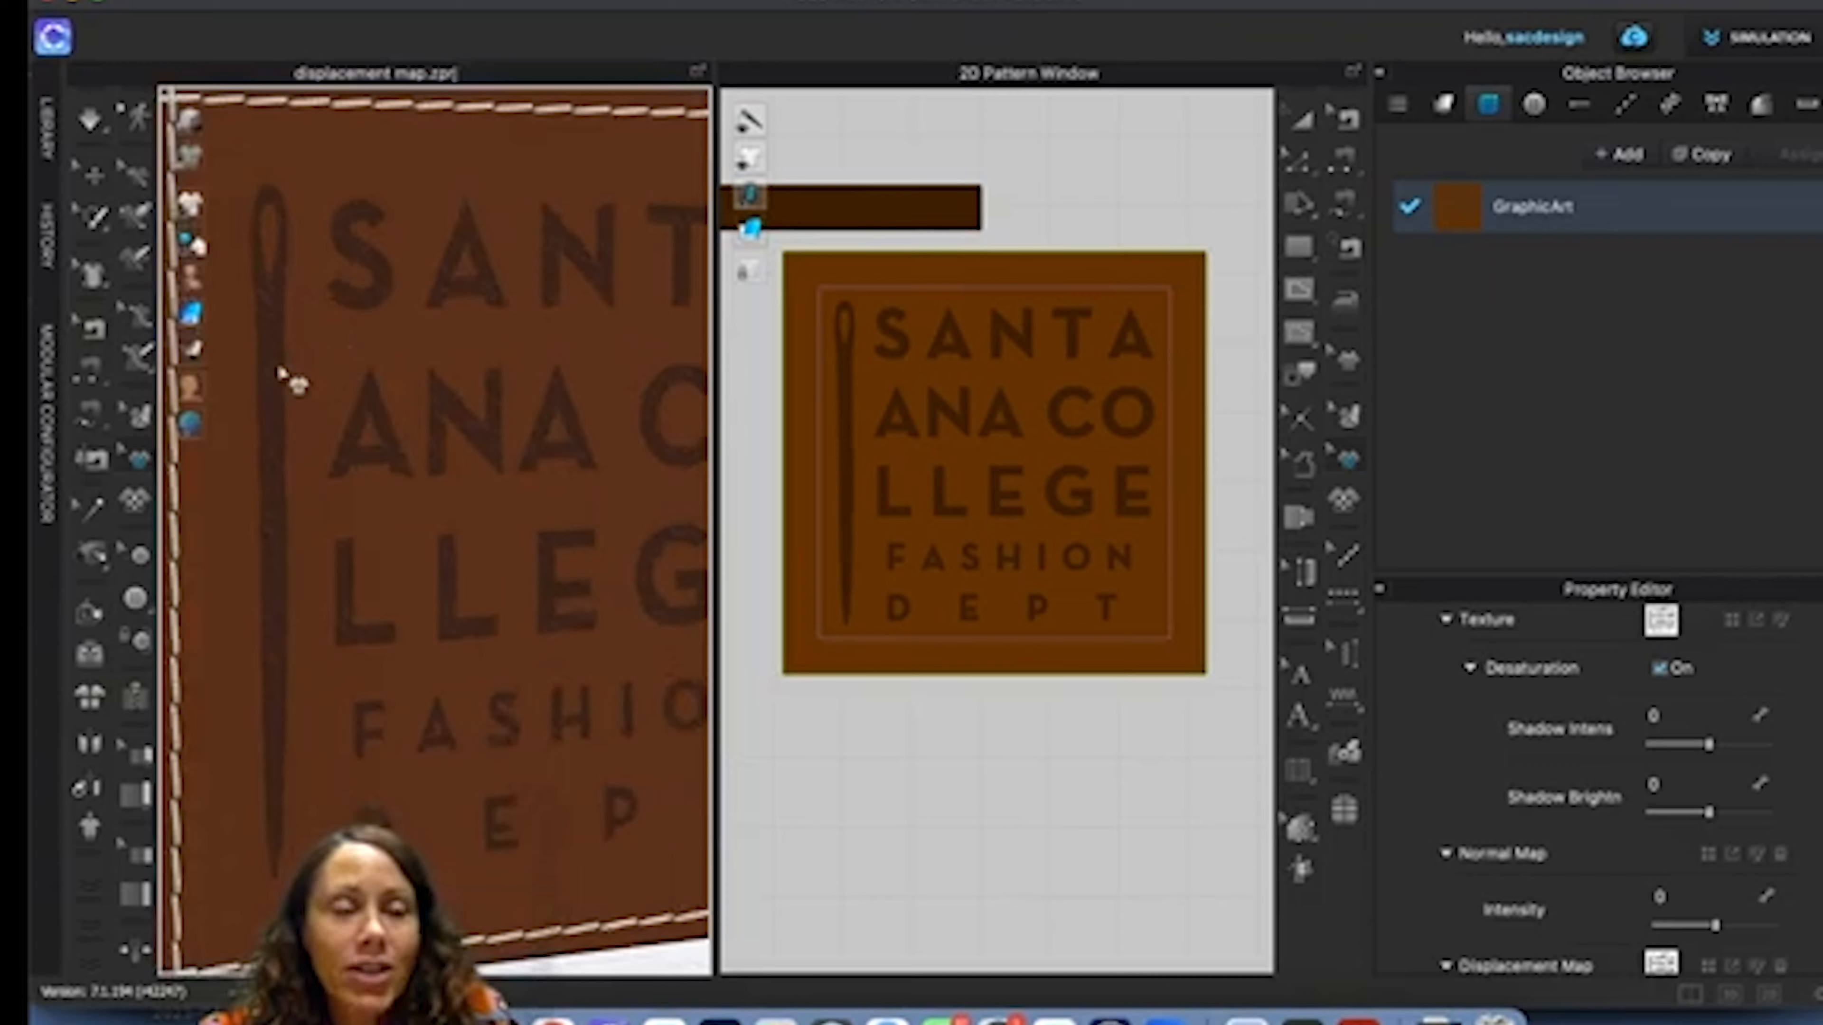
Apply Leather_Lambskin_NRM.jpg from the library's fabric normal maps as the normal map of the GraphicArt graphic.
scroll(1614, 783, "down", 2)
left_click(46, 129)
left_click(169, 293)
scroll(194, 719, "down", 5)
left_click_drag(205, 726, 1688, 786)
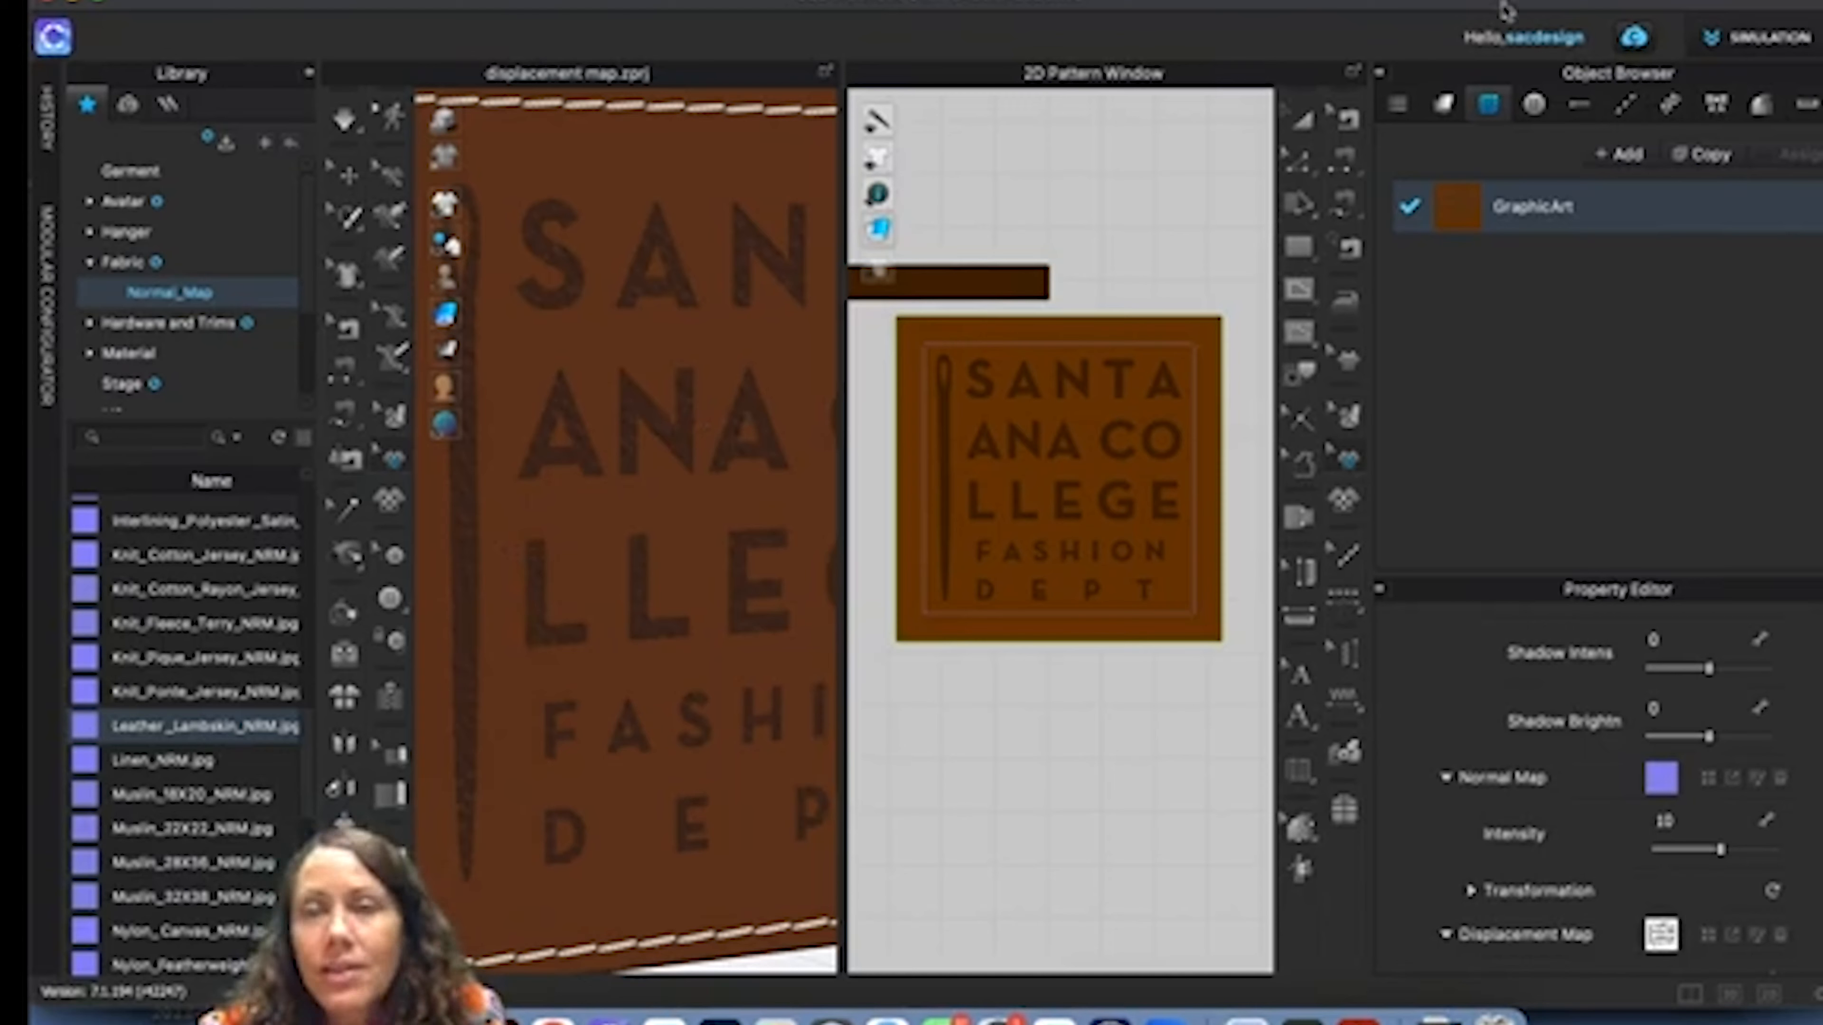
Examine the normal map intensity and transformation settings of the Leather_Lambskin fabric.
left_click(1446, 105)
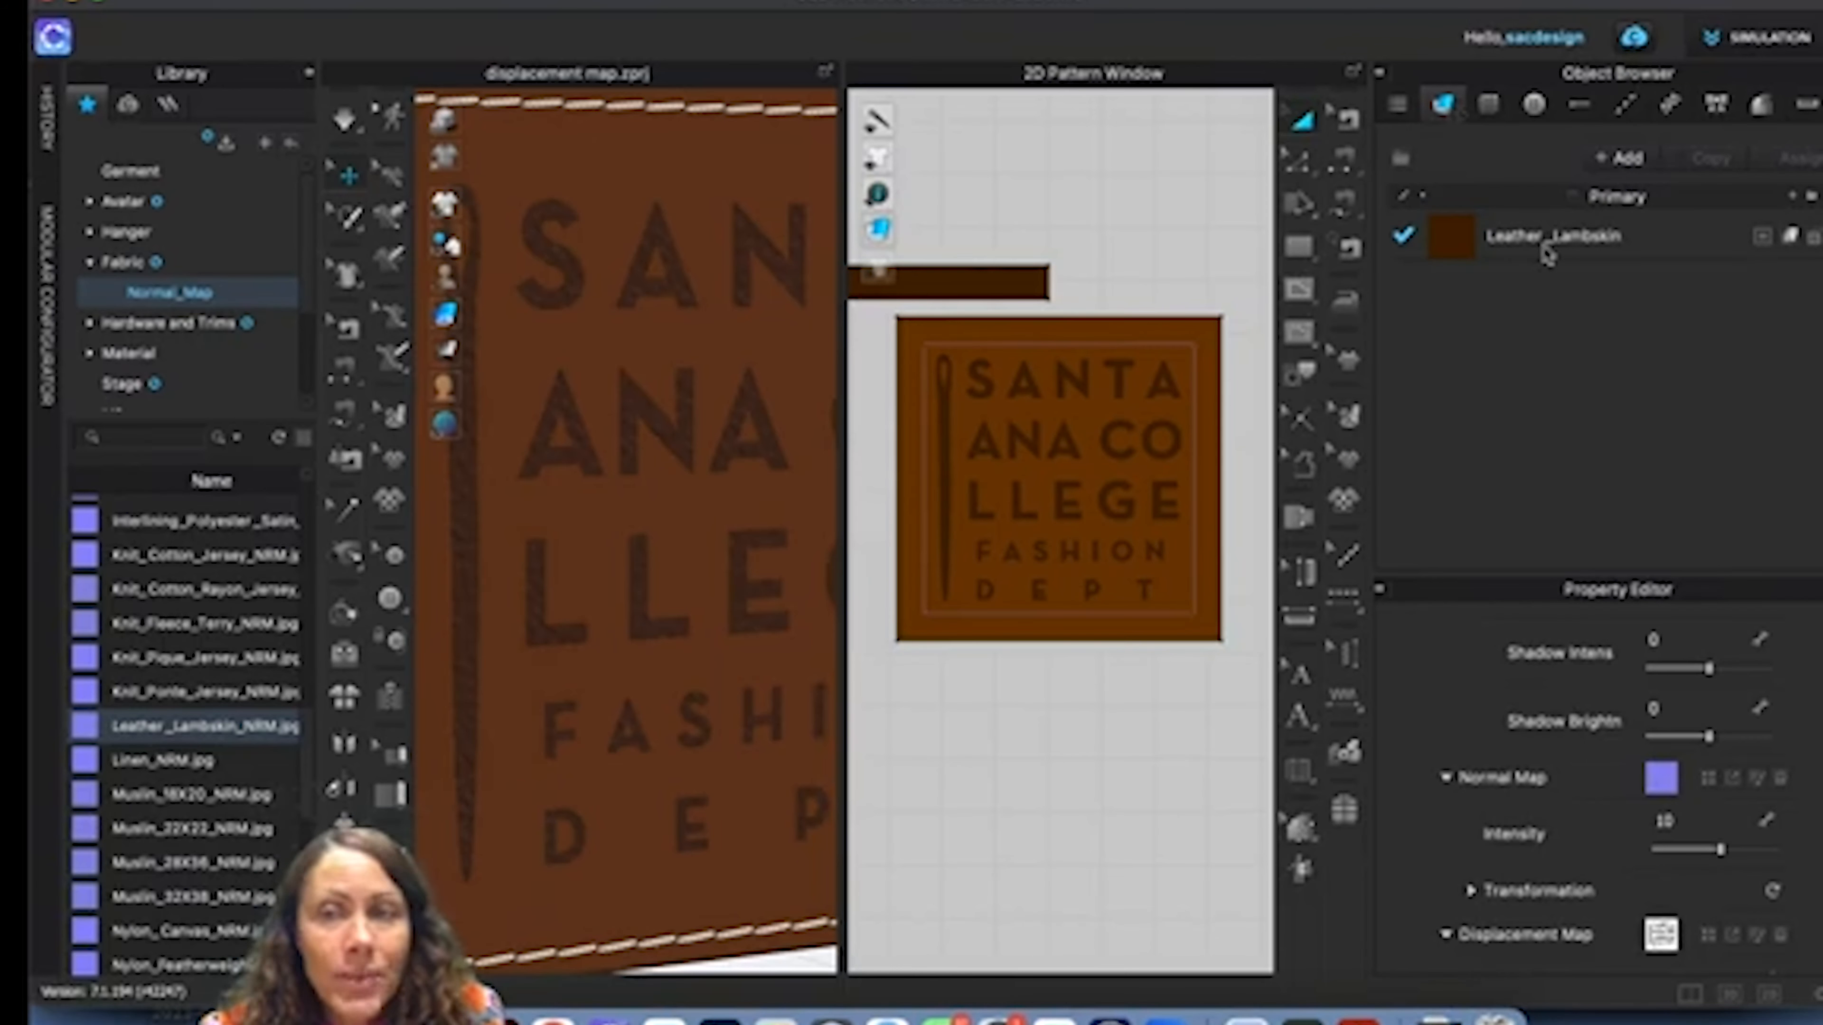
left_click(1532, 245)
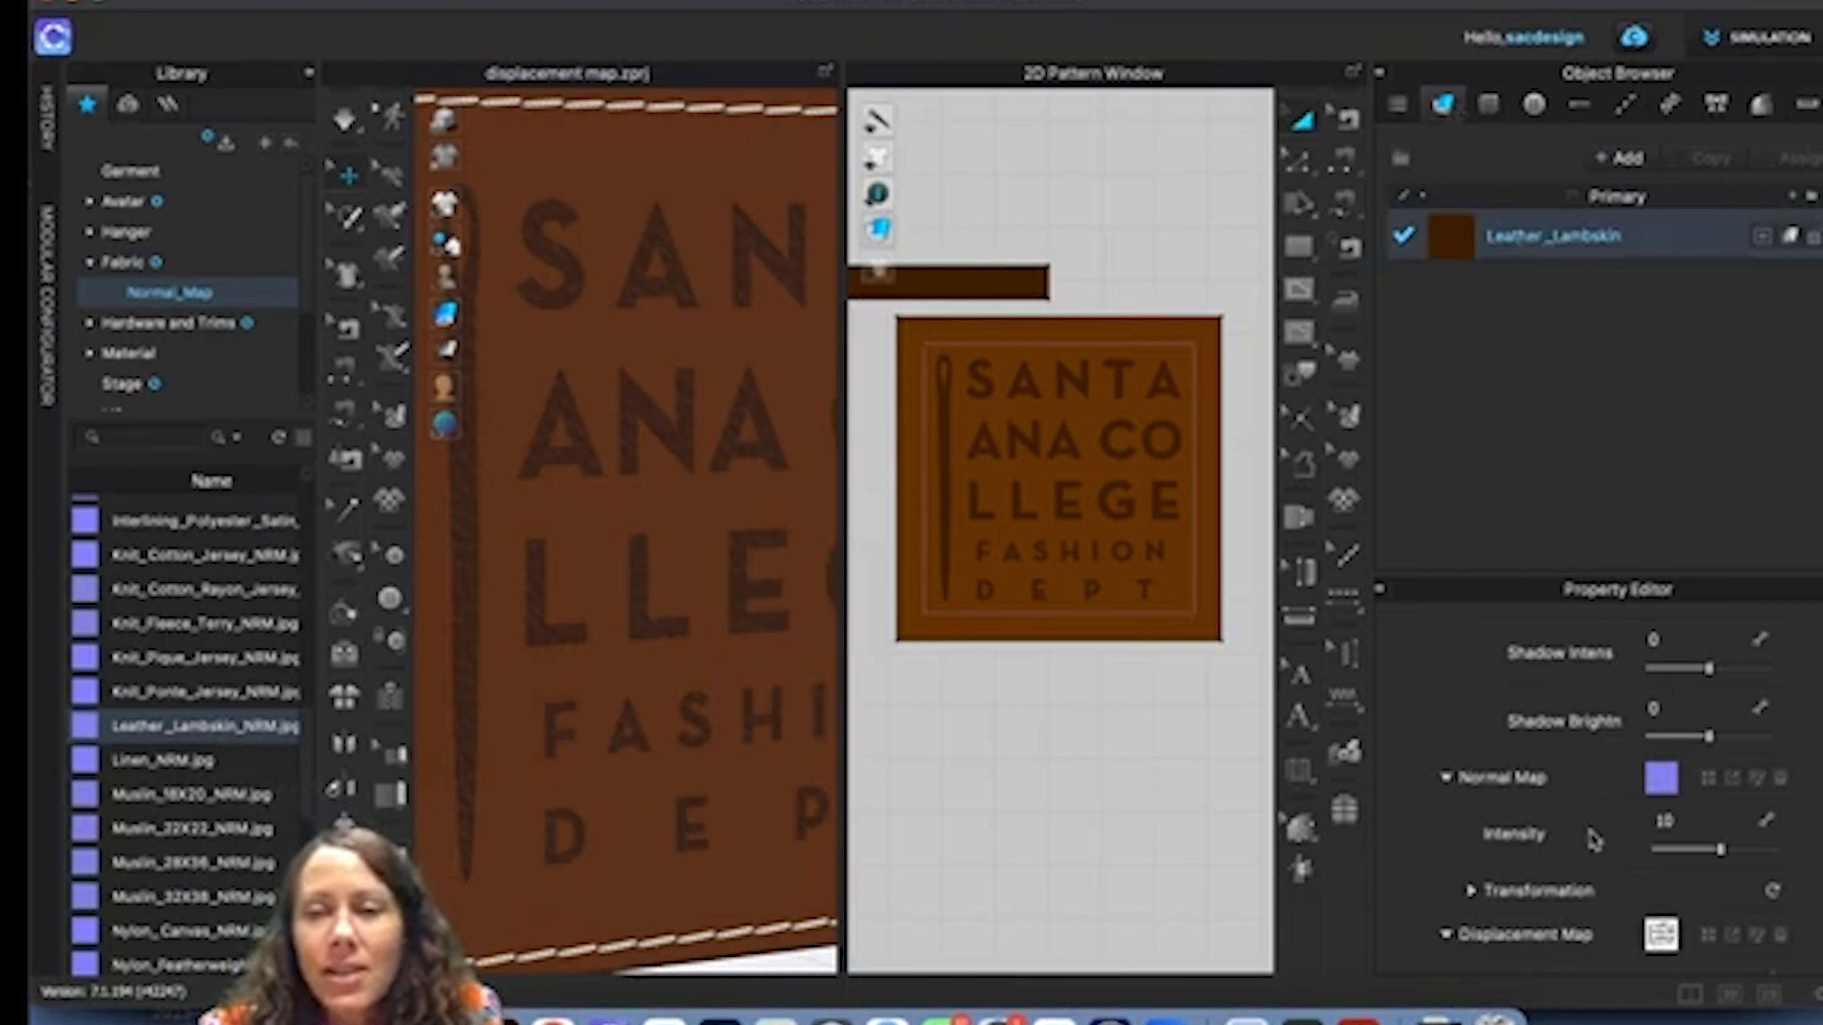
scroll(1595, 786, "up", 5)
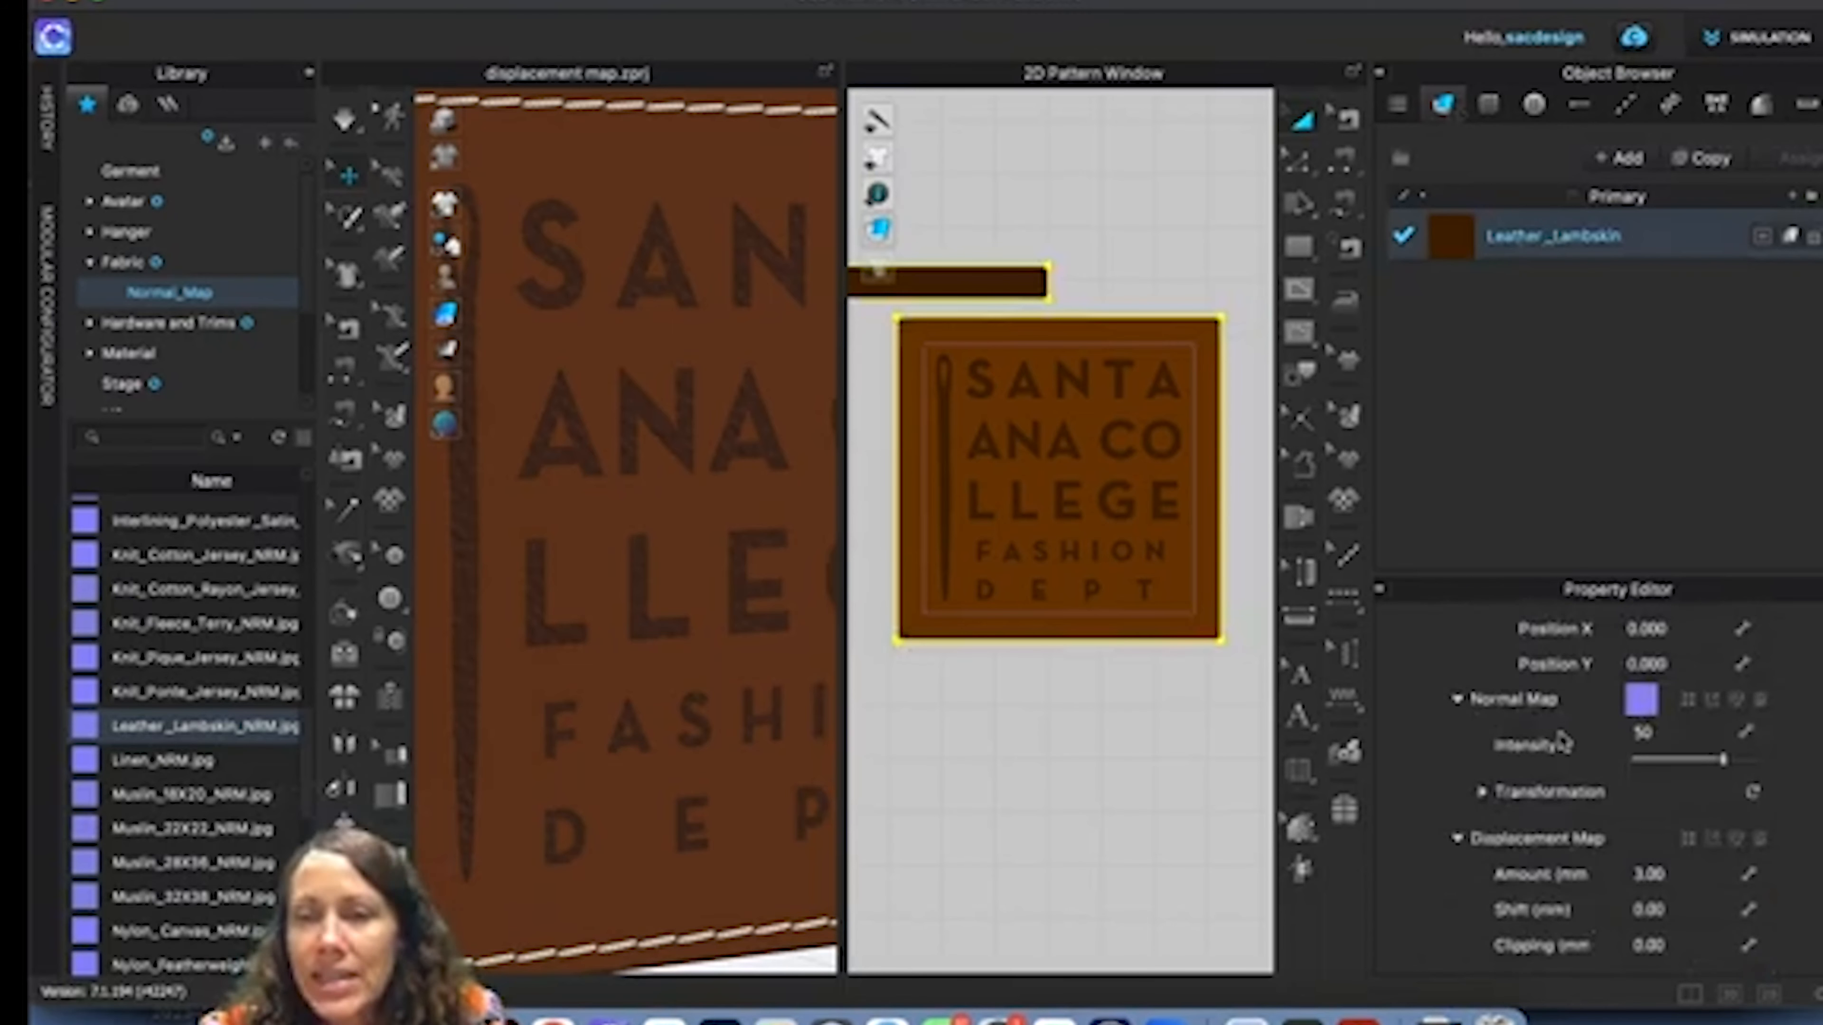
left_click(1482, 792)
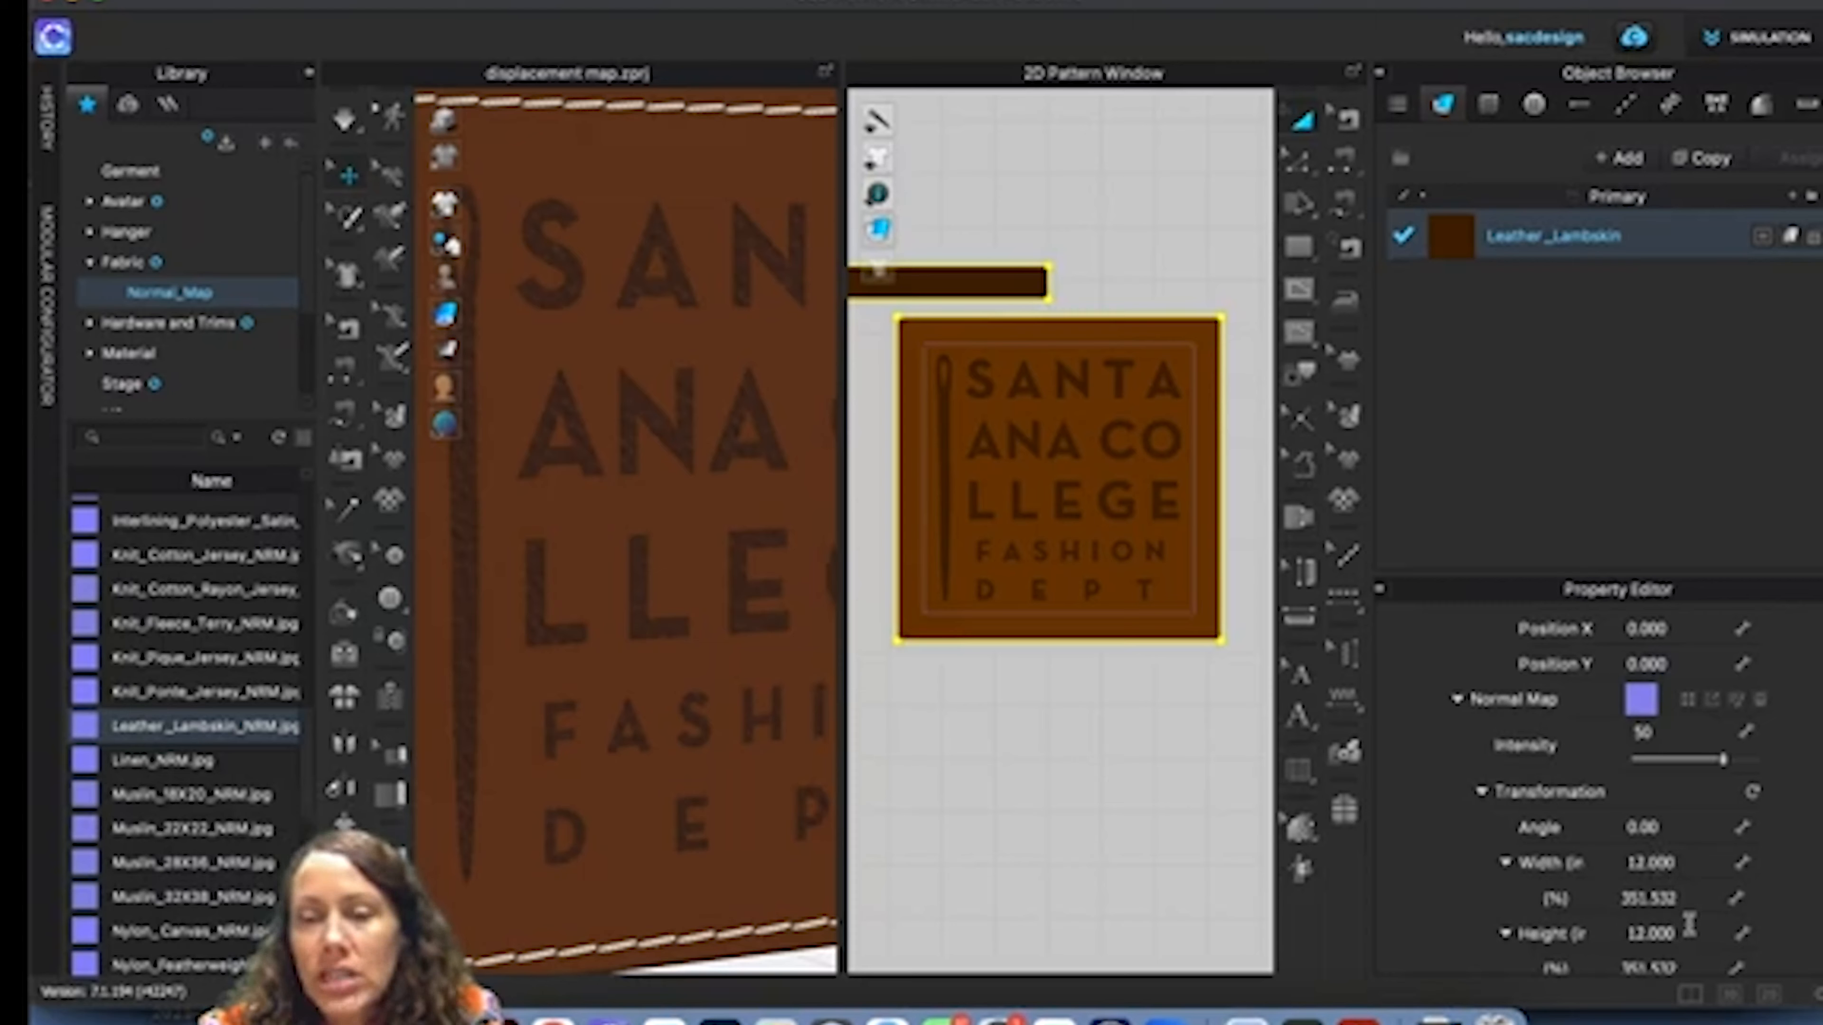
scroll(1685, 923, "down", 2)
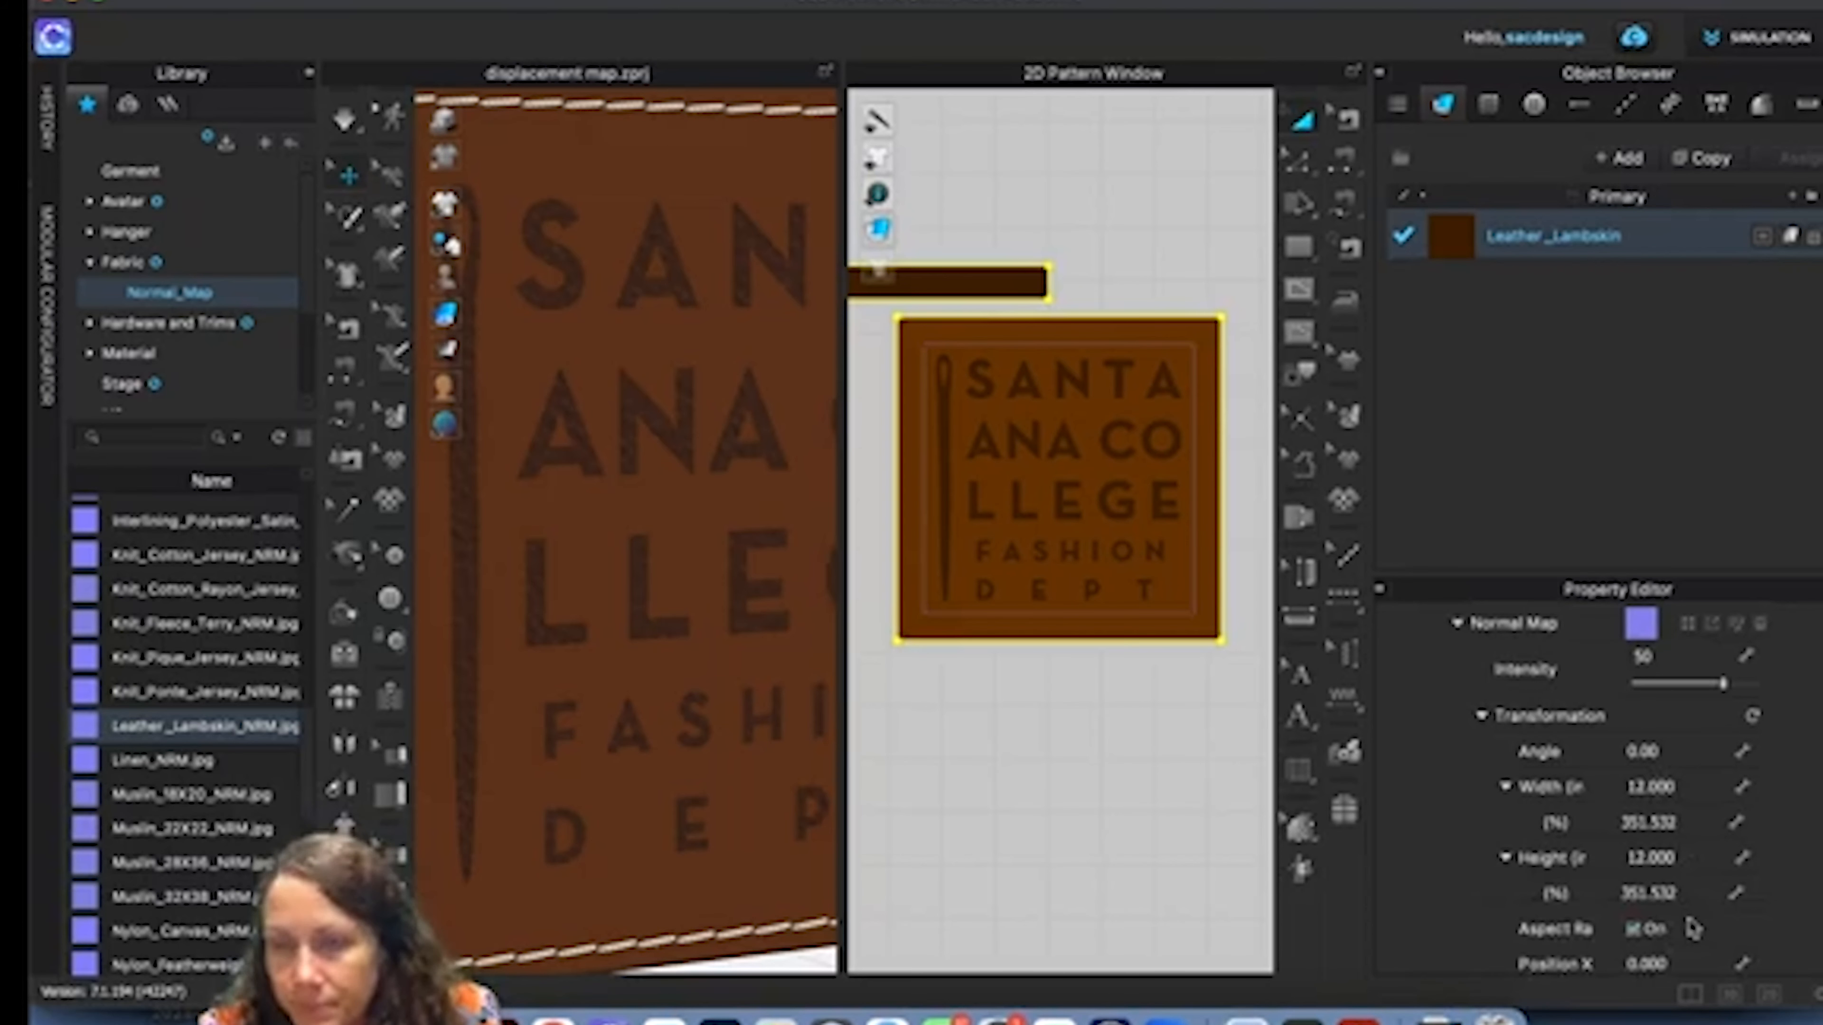
scroll(1687, 921, "down", 2)
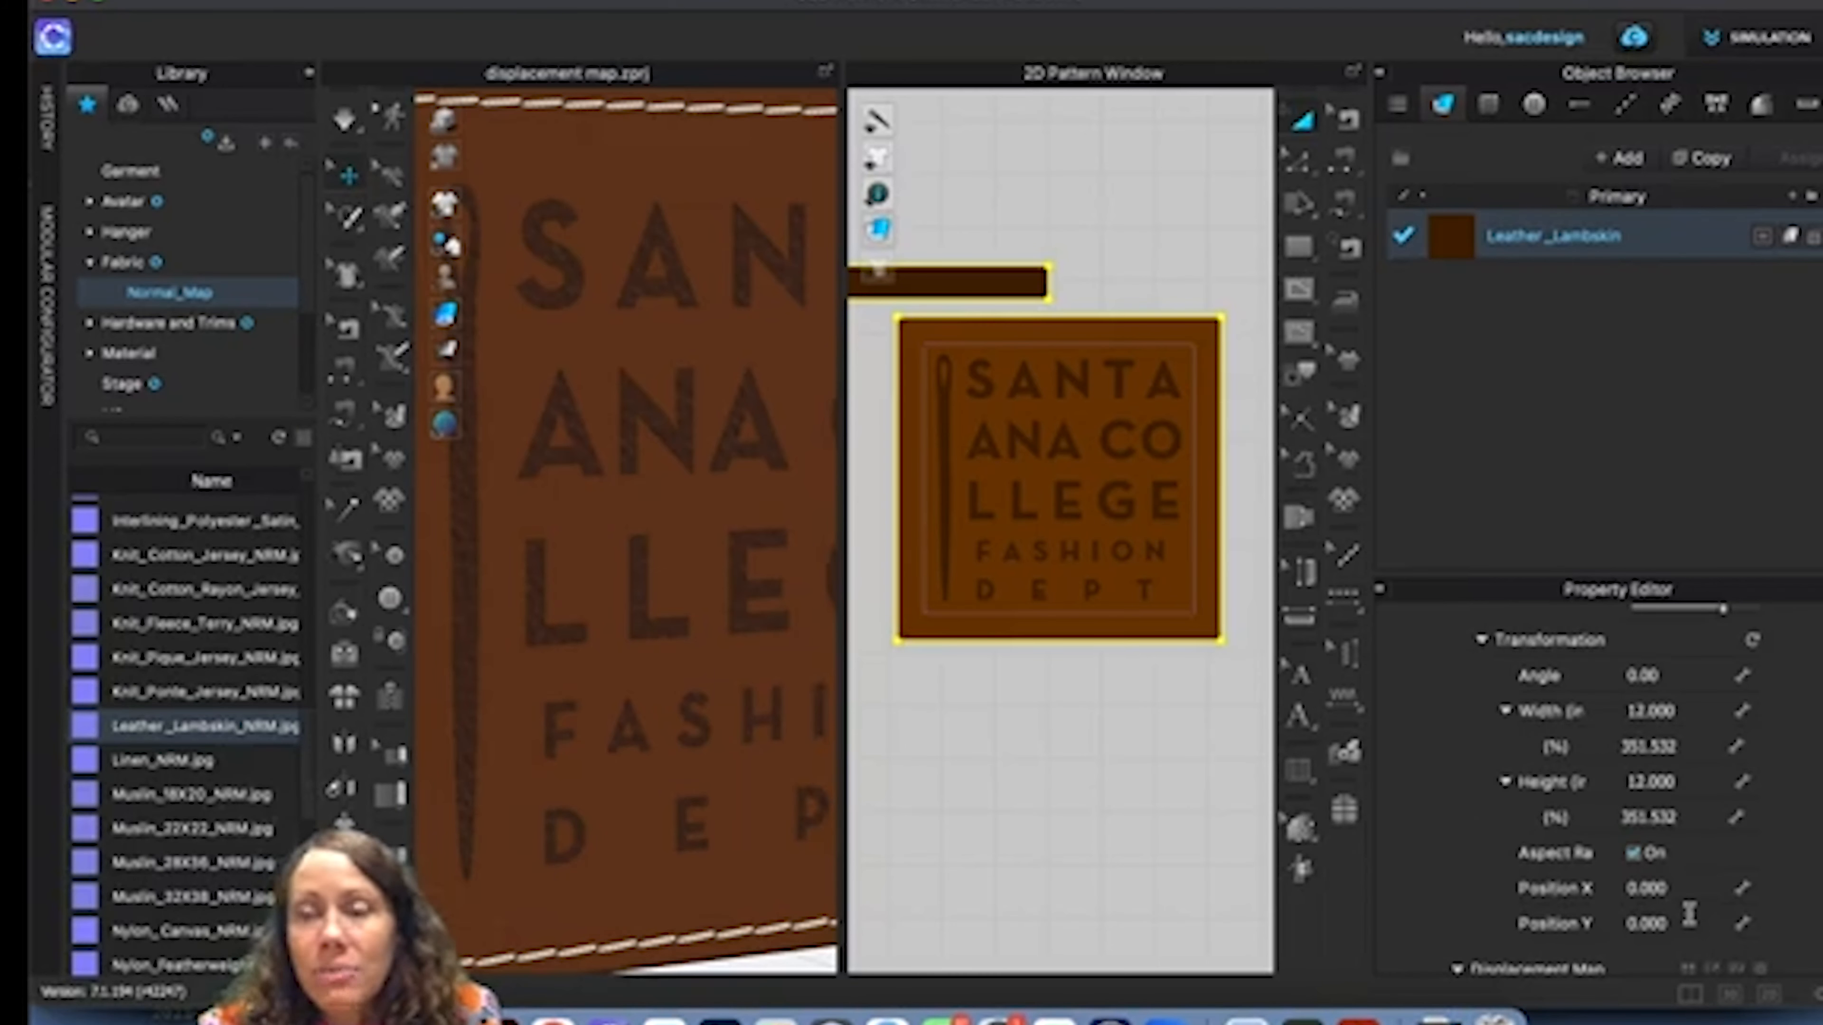
scroll(1687, 919, "up", 2)
Set the GraphicArt graphic's normal map intensity to 50 and its normal map width to 12 inches.
left_click(1488, 104)
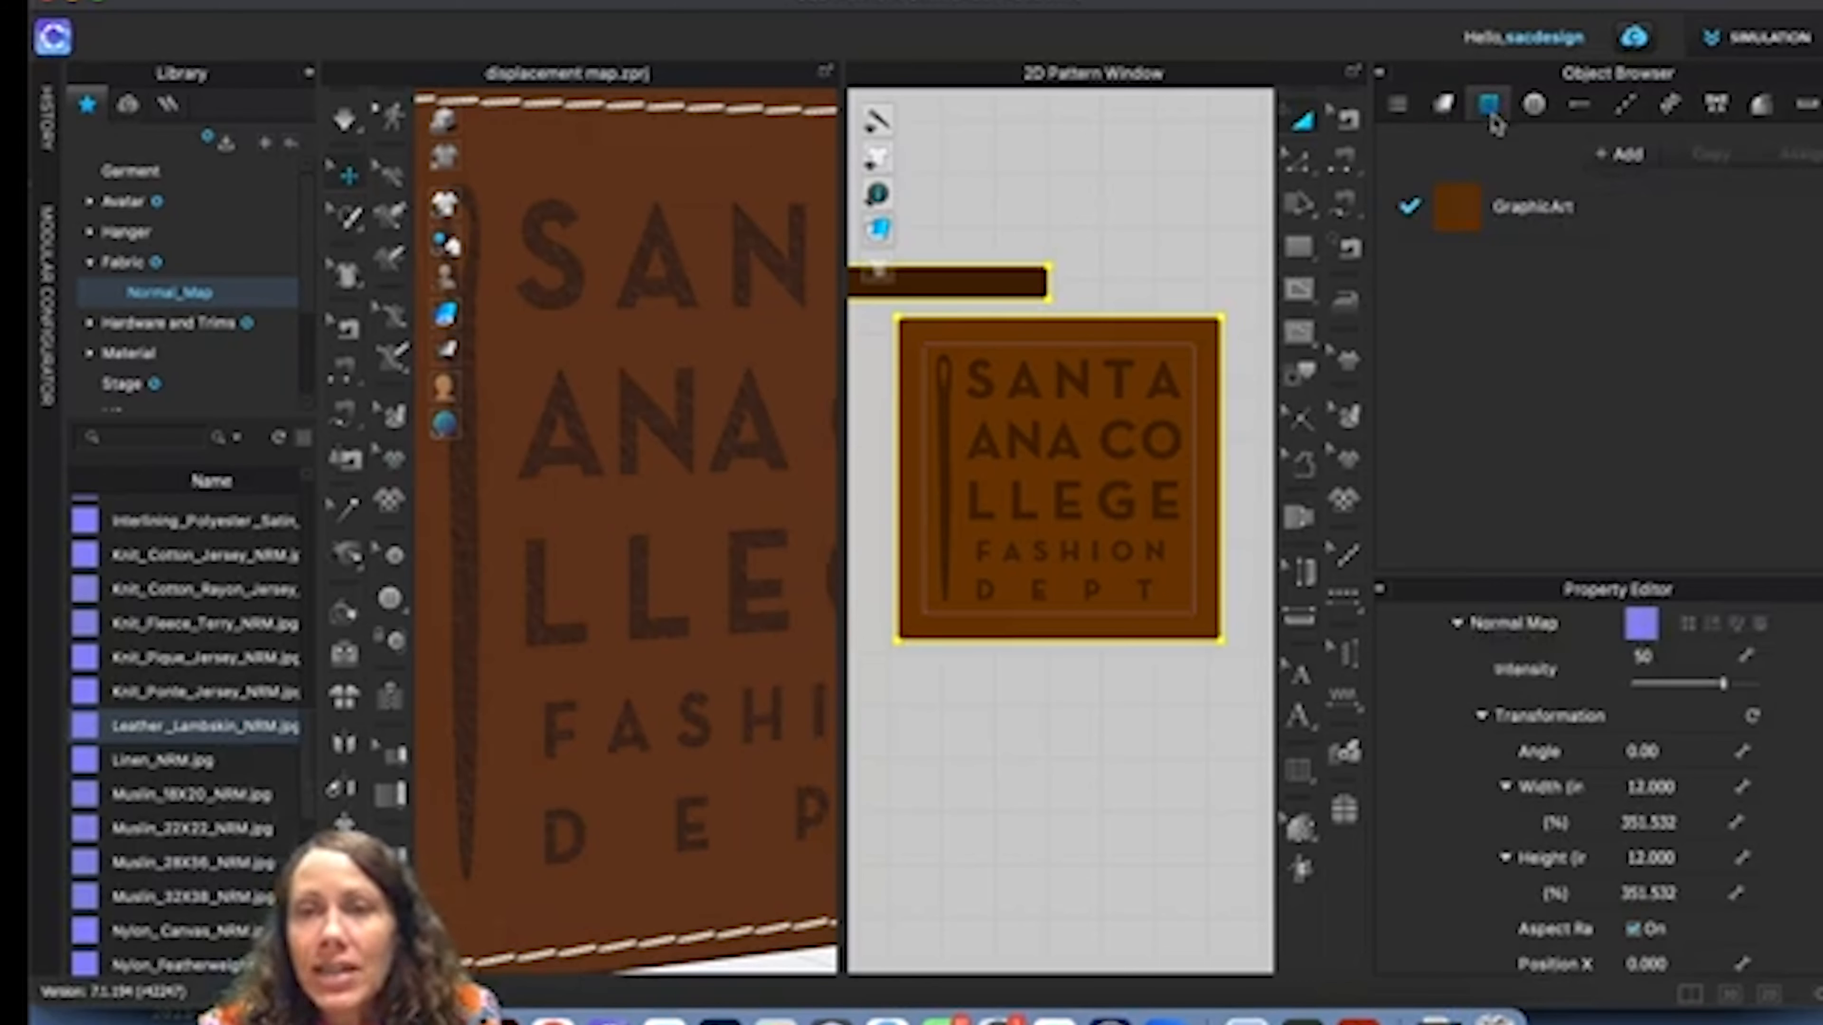
double_click(1512, 215)
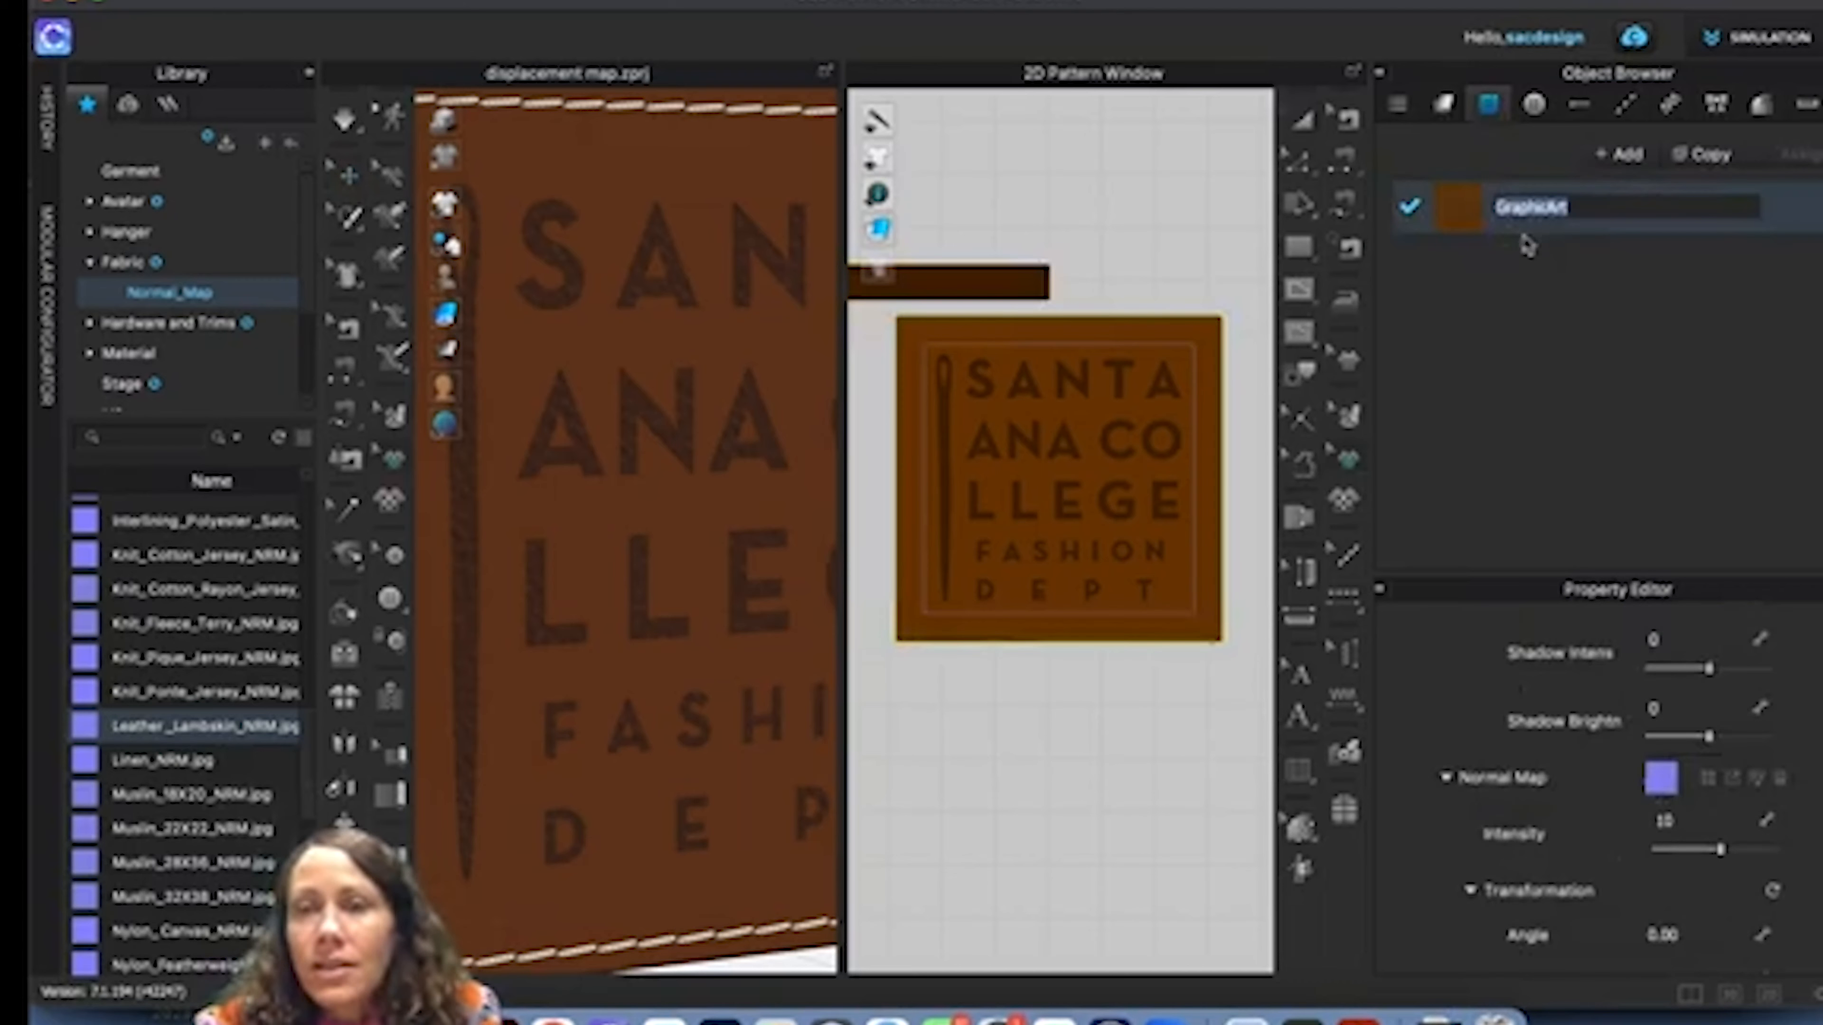
scroll(1651, 790, "down", 4)
double_click(1672, 826)
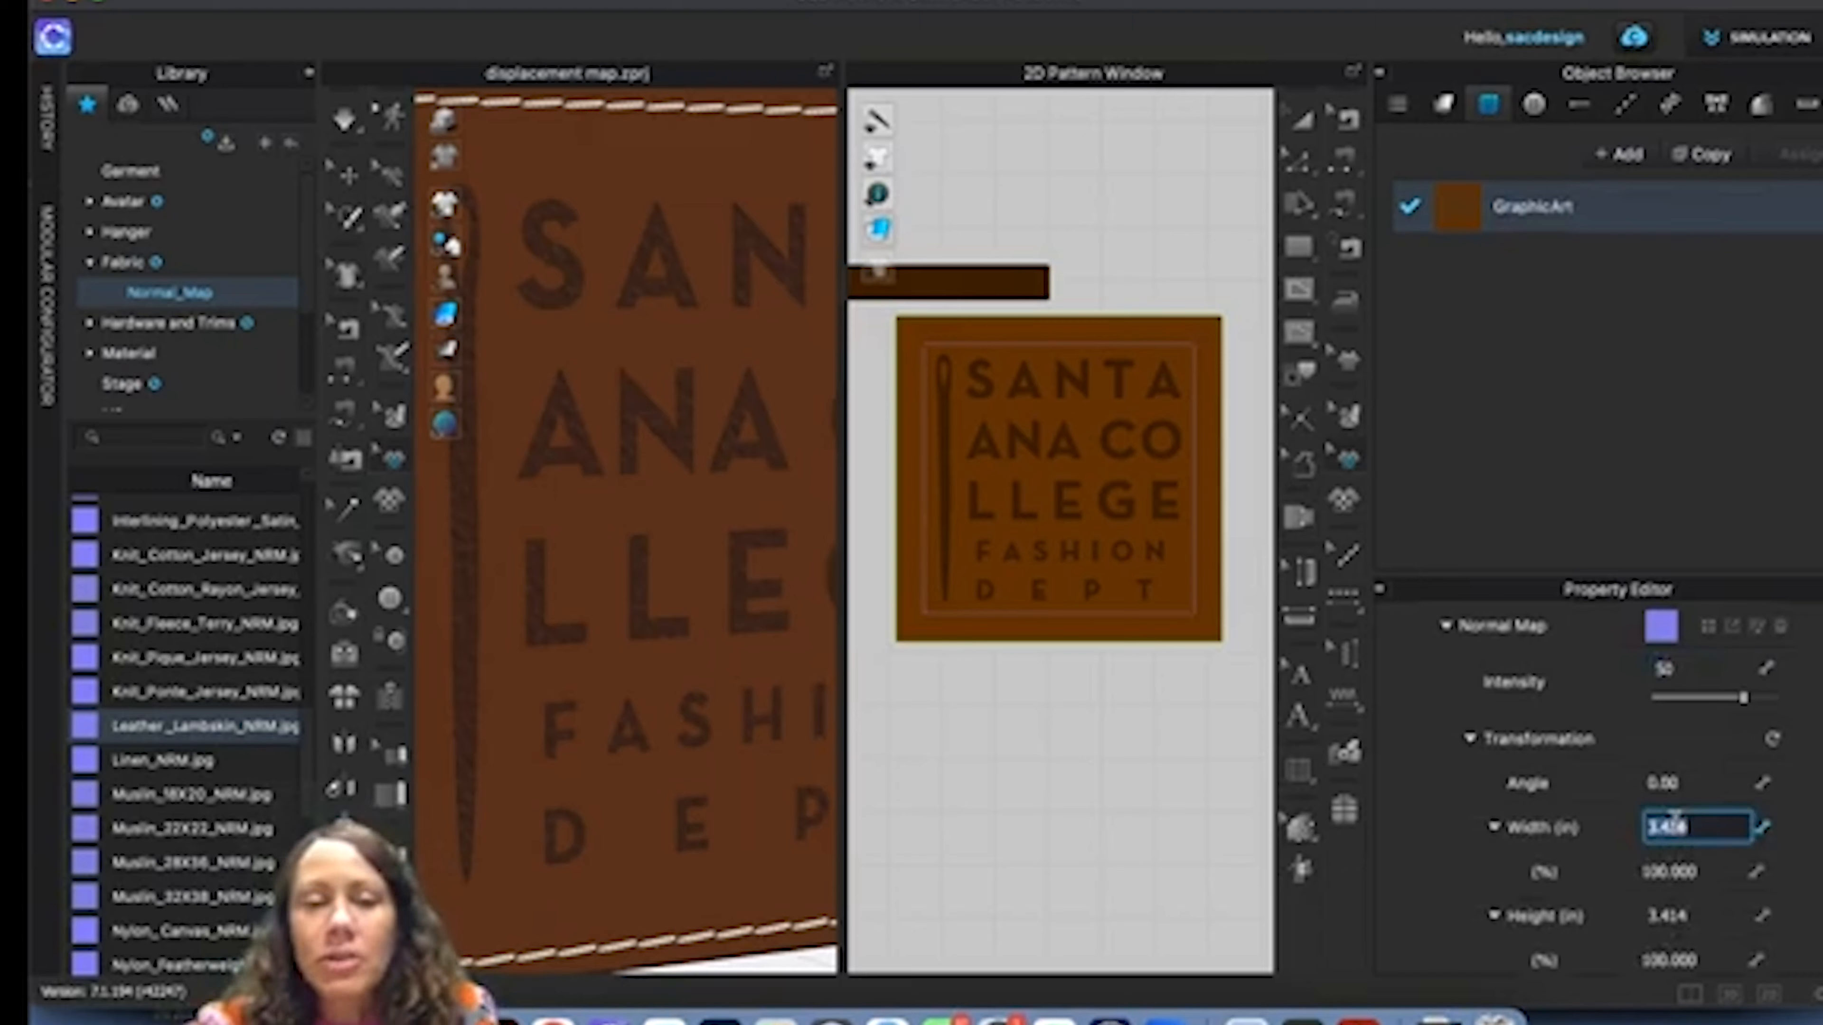
type("12")
left_click(1694, 871)
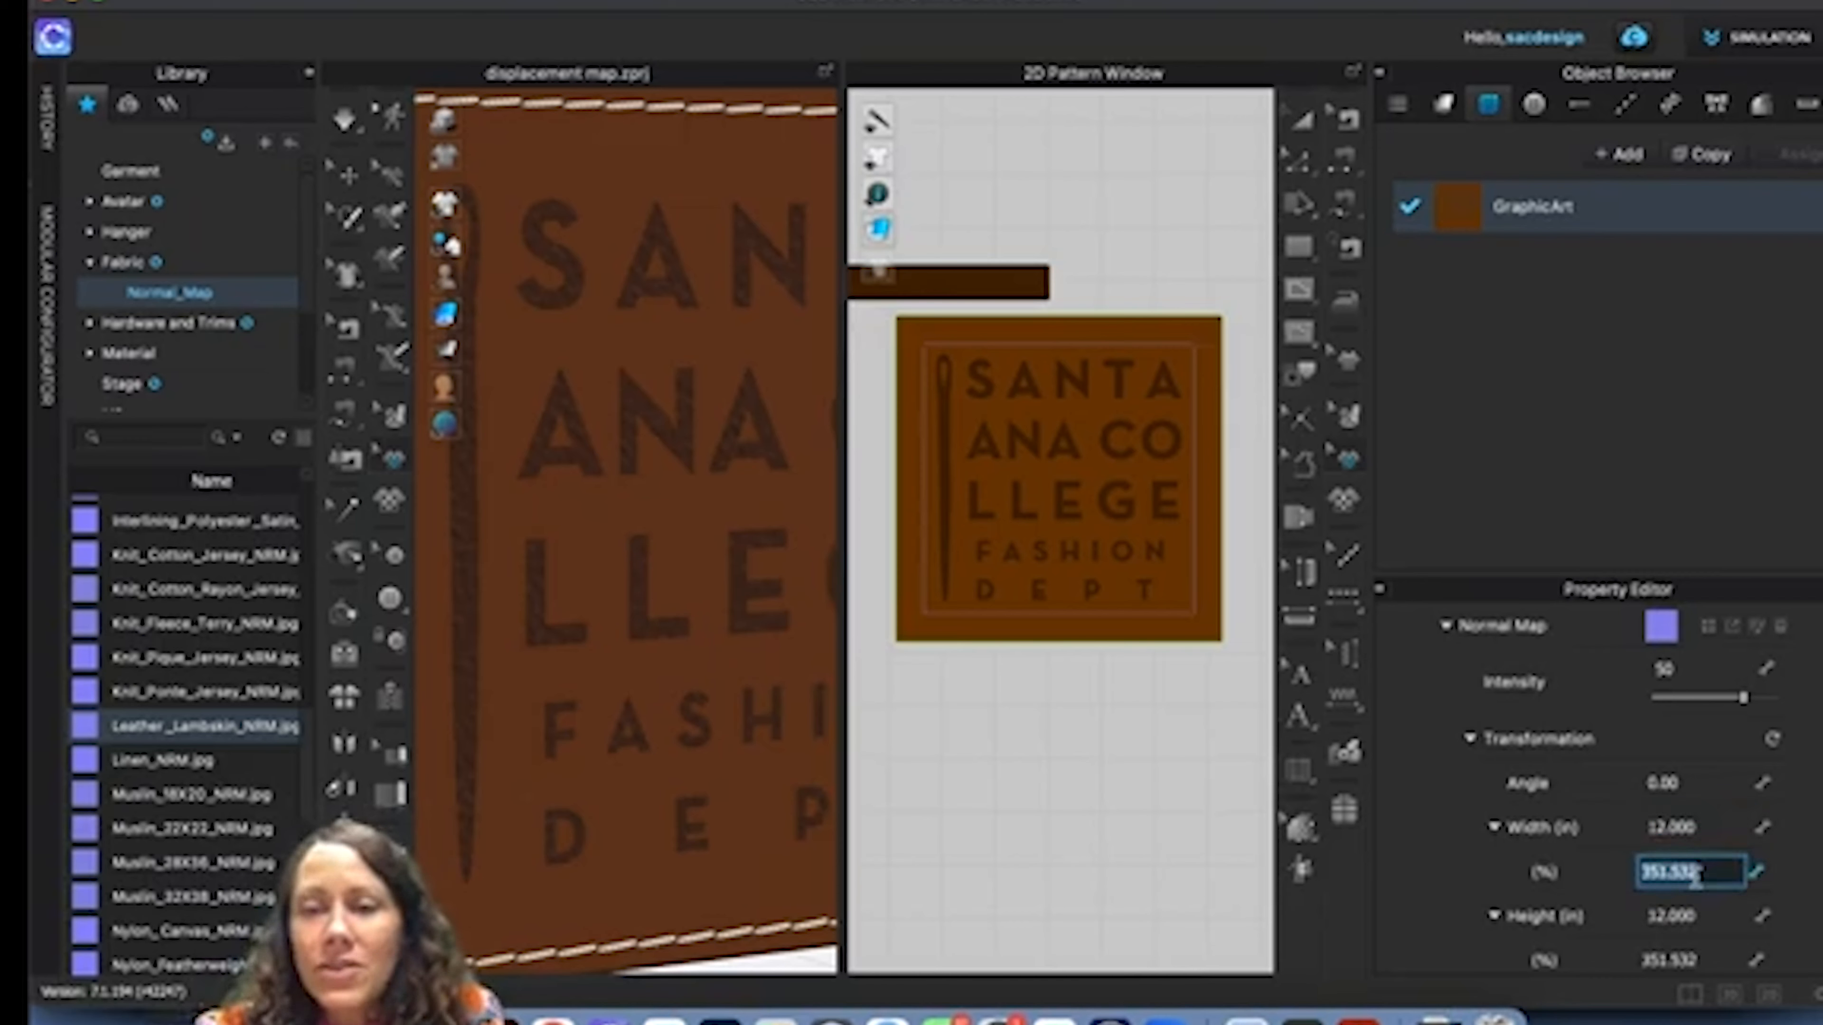
Inspect the leather grain on the lettering up close and set the GraphicArt normal map's width to 35 inches.
scroll(543, 514, "up", 5)
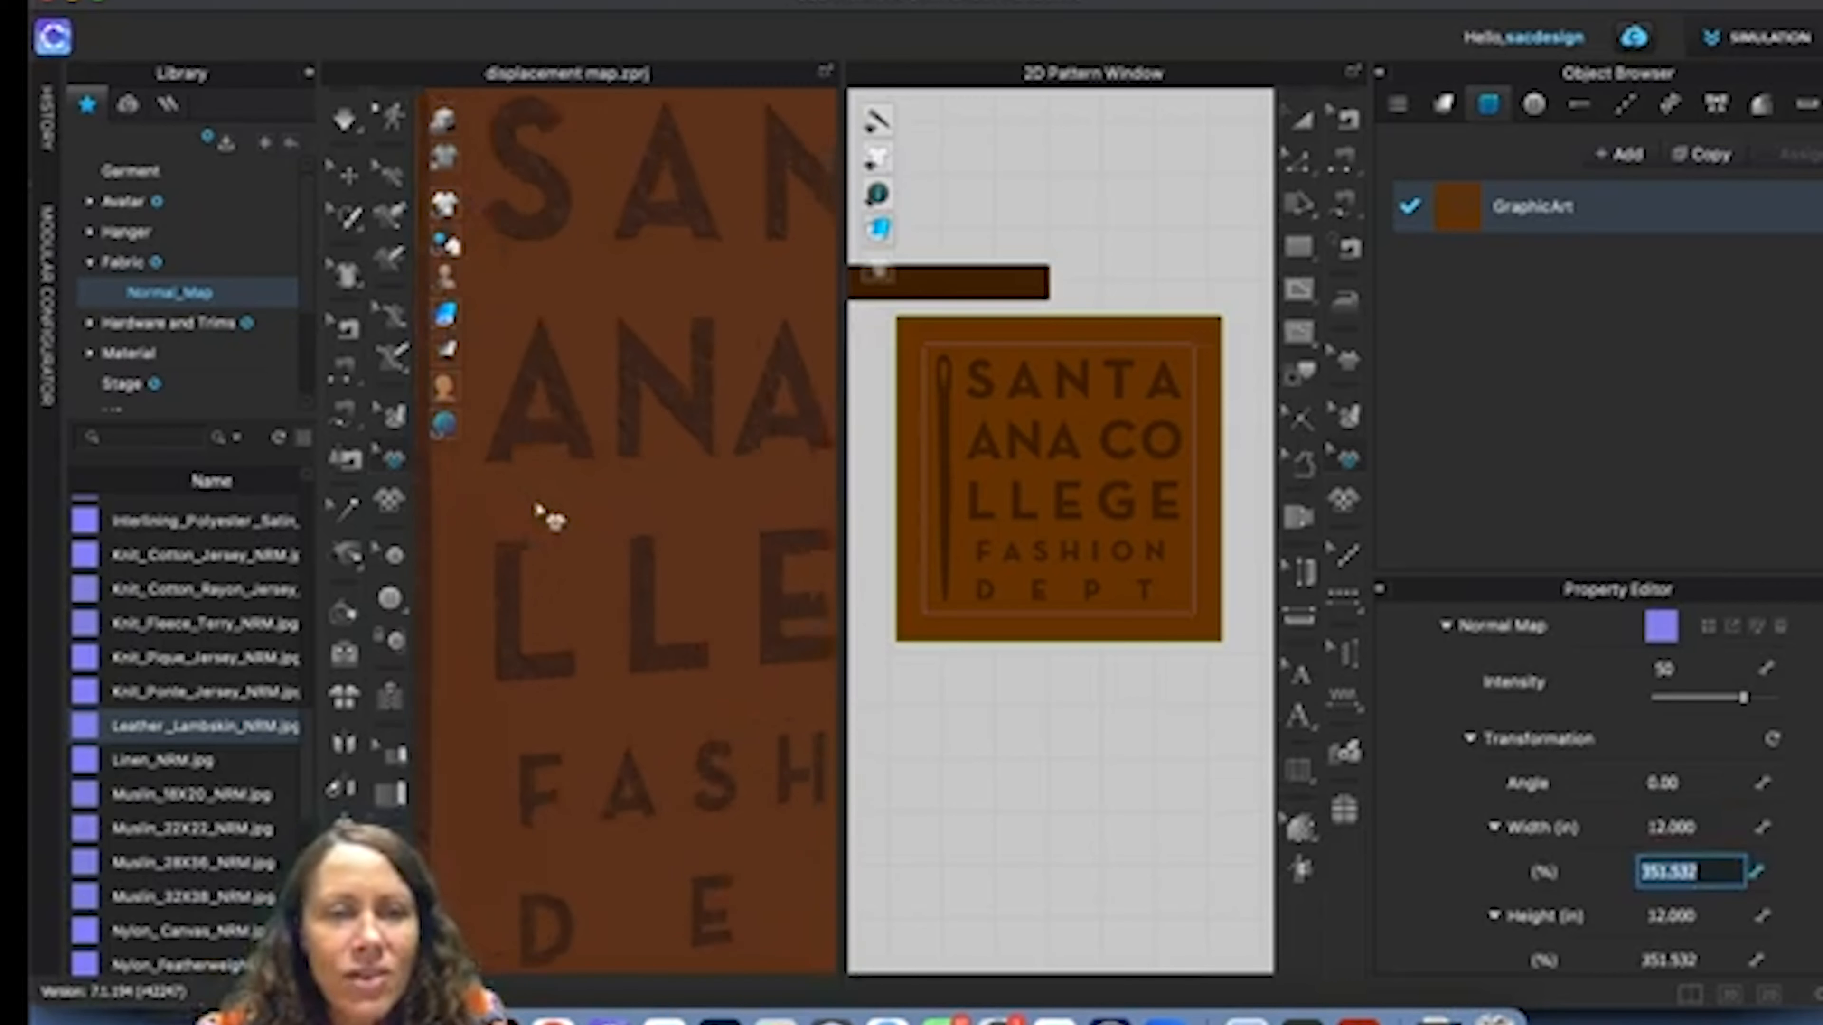
scroll(596, 624, "up", 3)
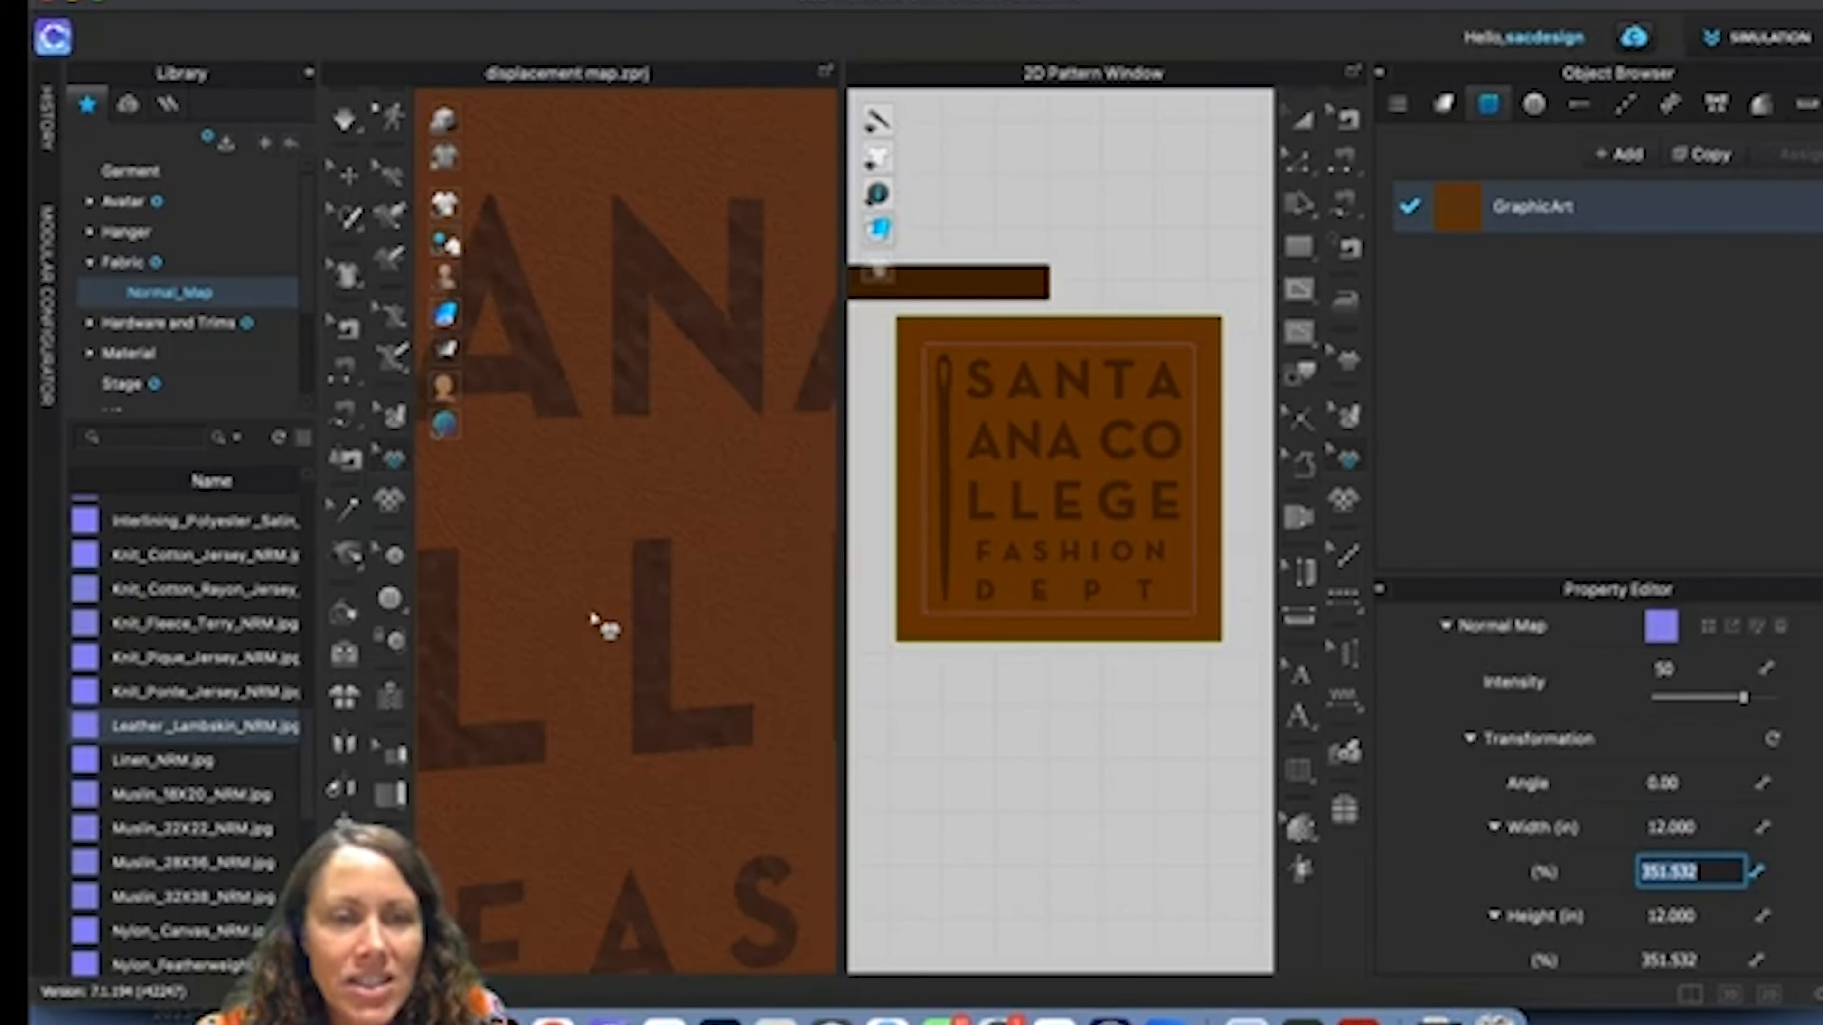
scroll(599, 623, "down", 3)
scroll(1536, 779, "up", 2)
scroll(1594, 779, "down", 2)
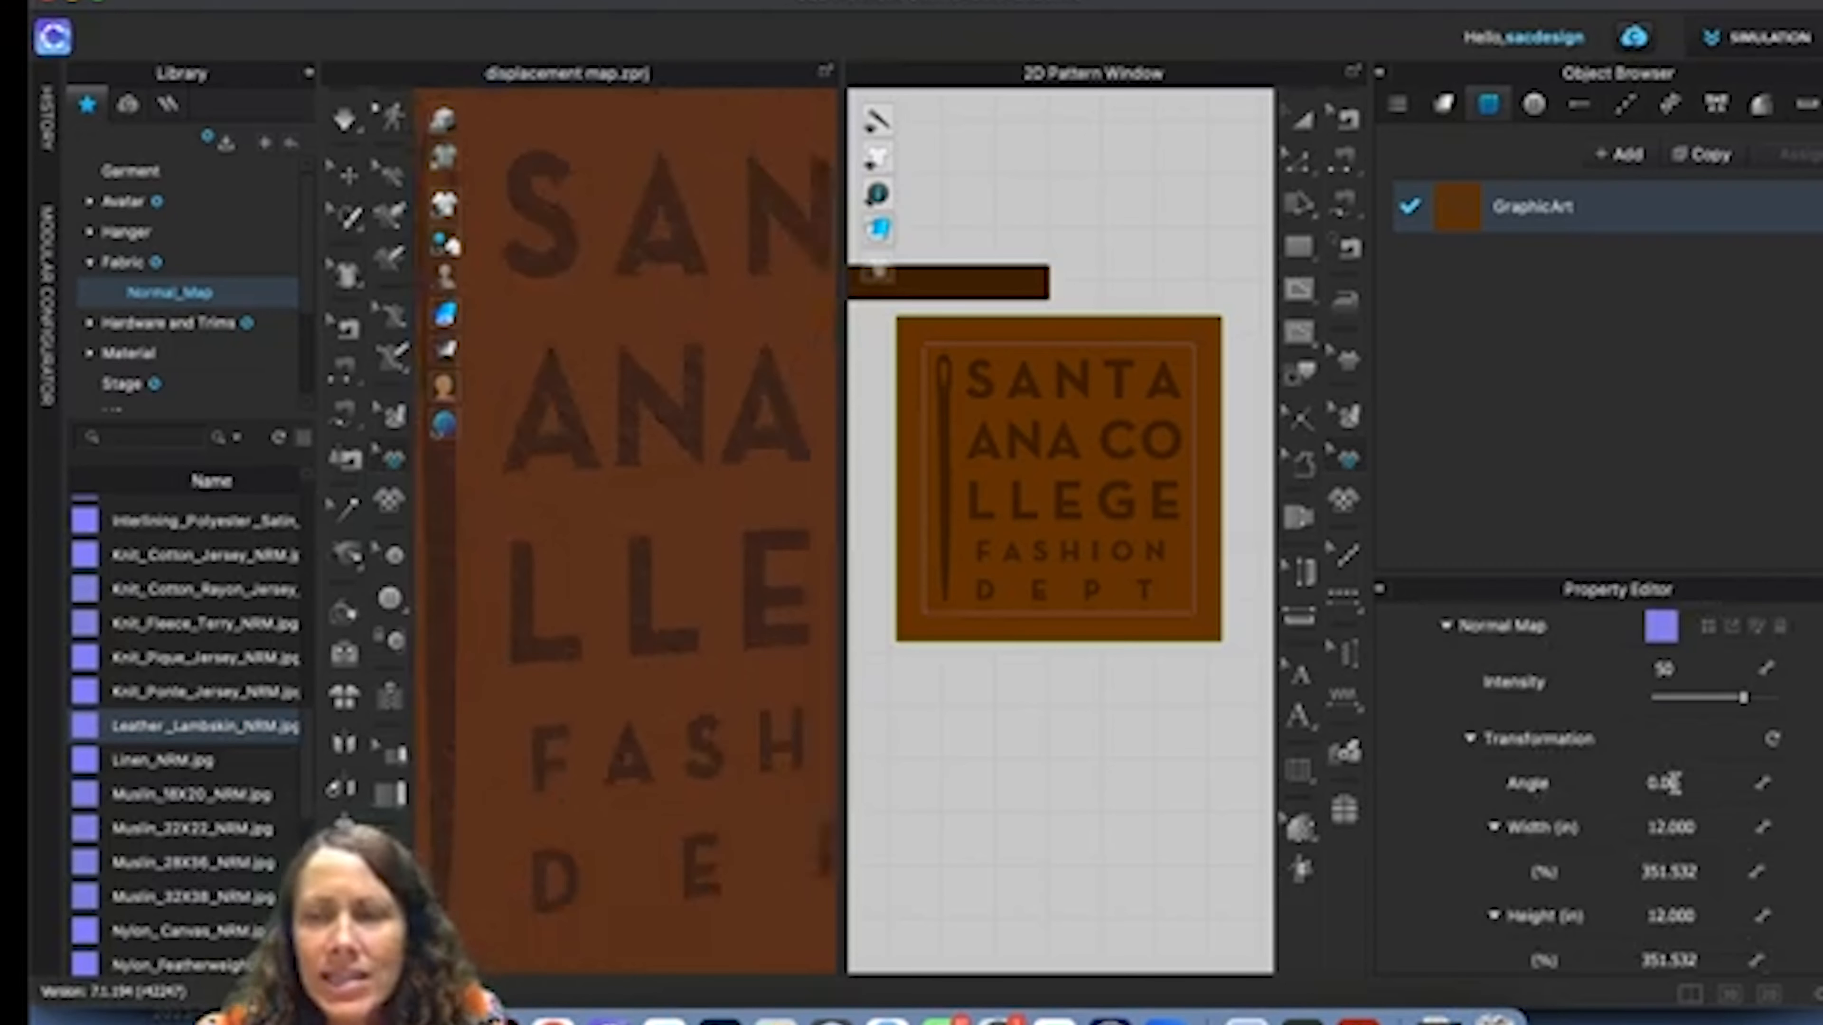
double_click(1691, 824)
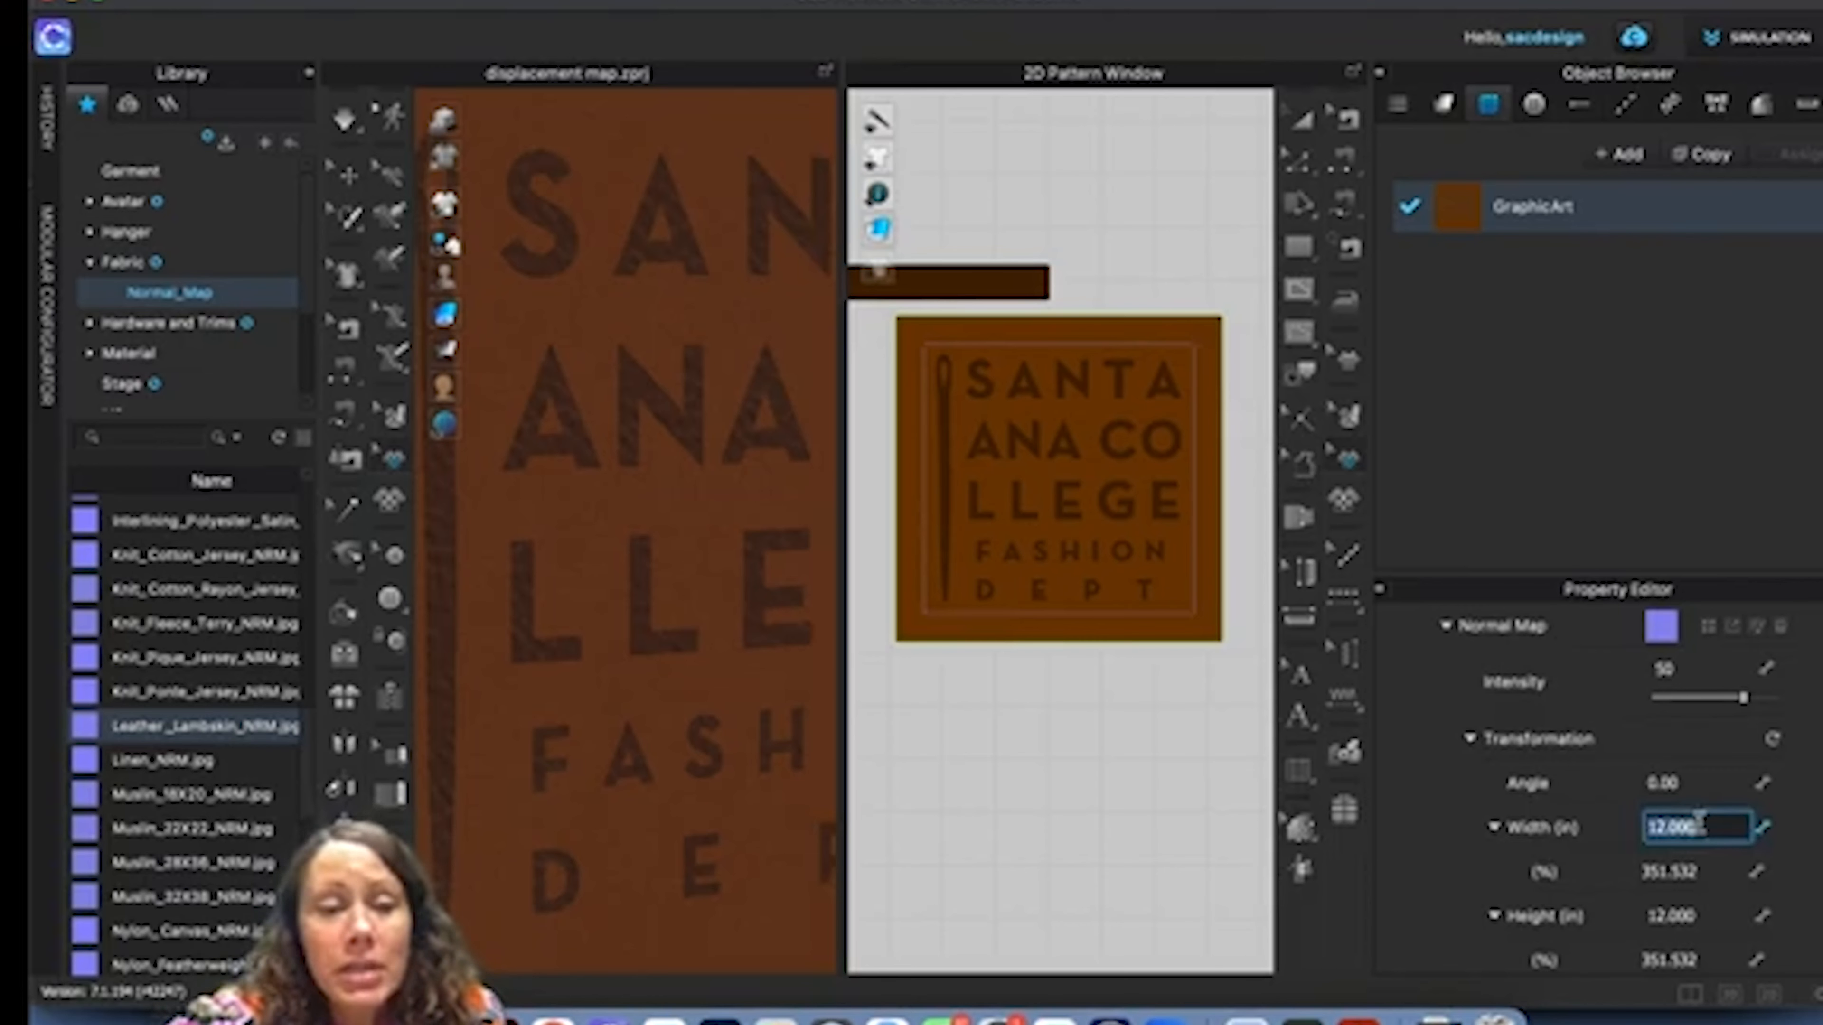
type("35")
key("Tab")
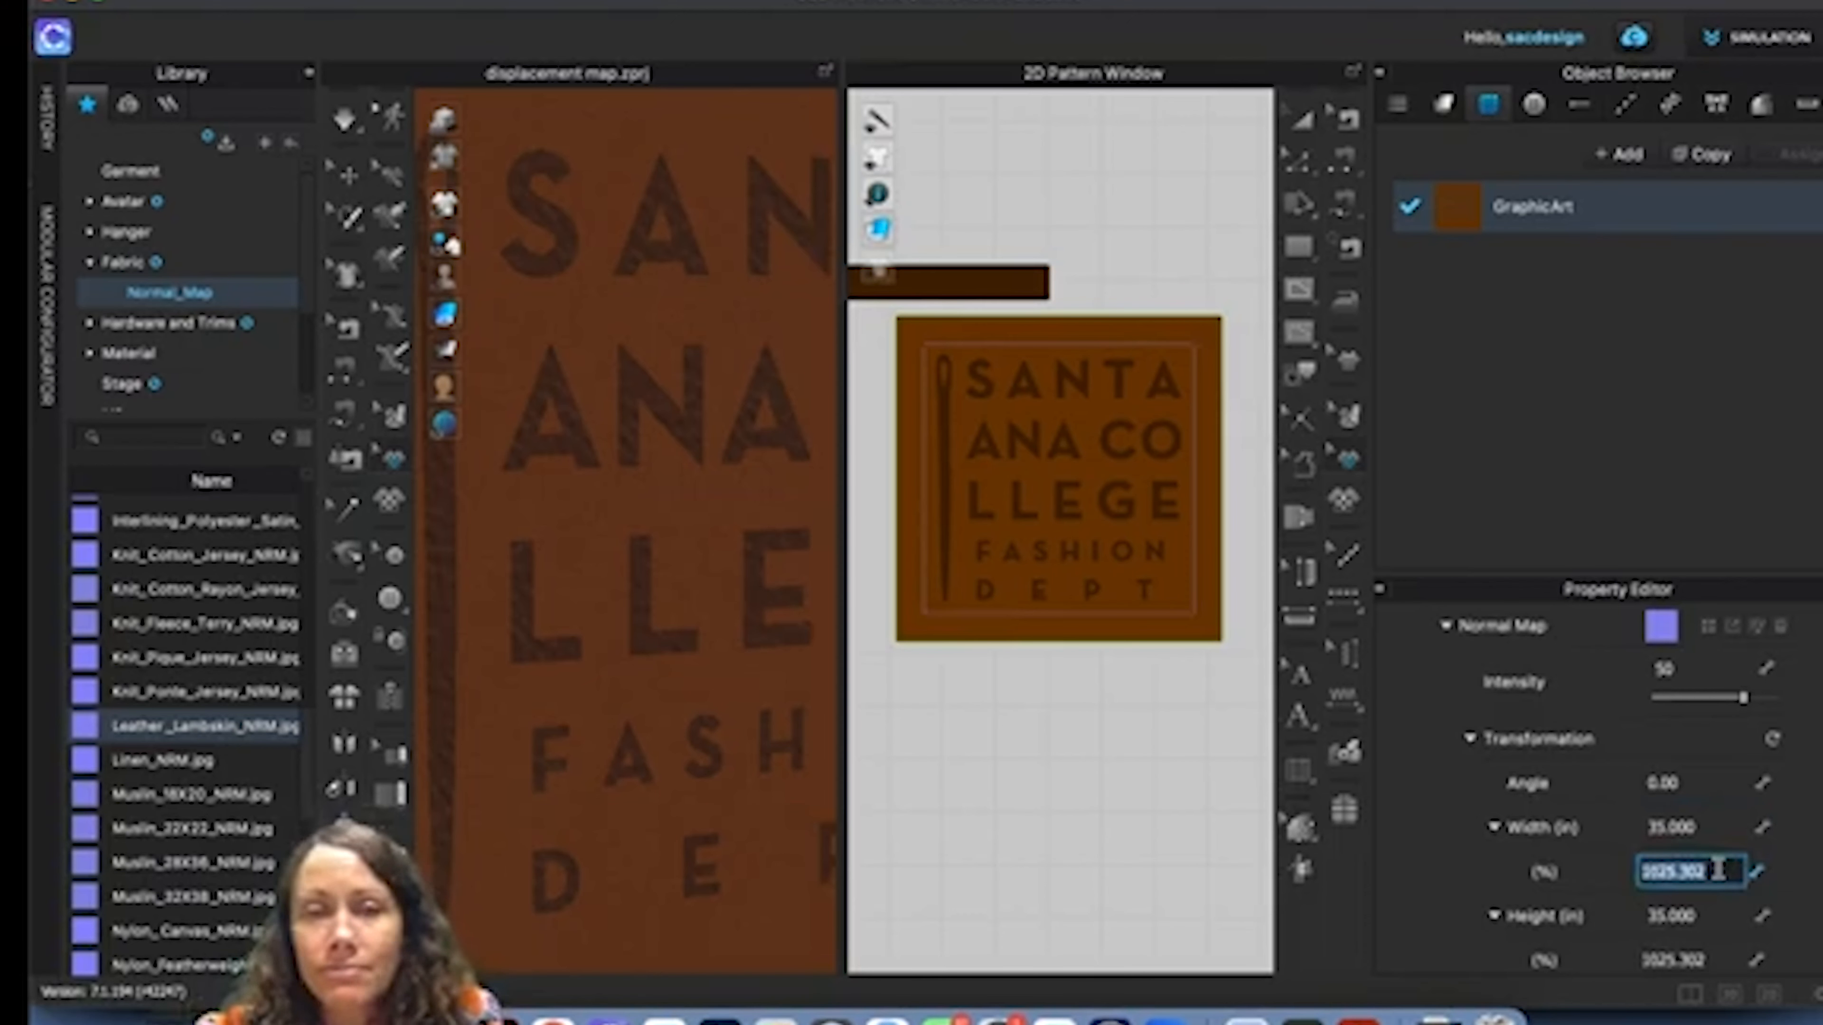
scroll(543, 572, "down", 3)
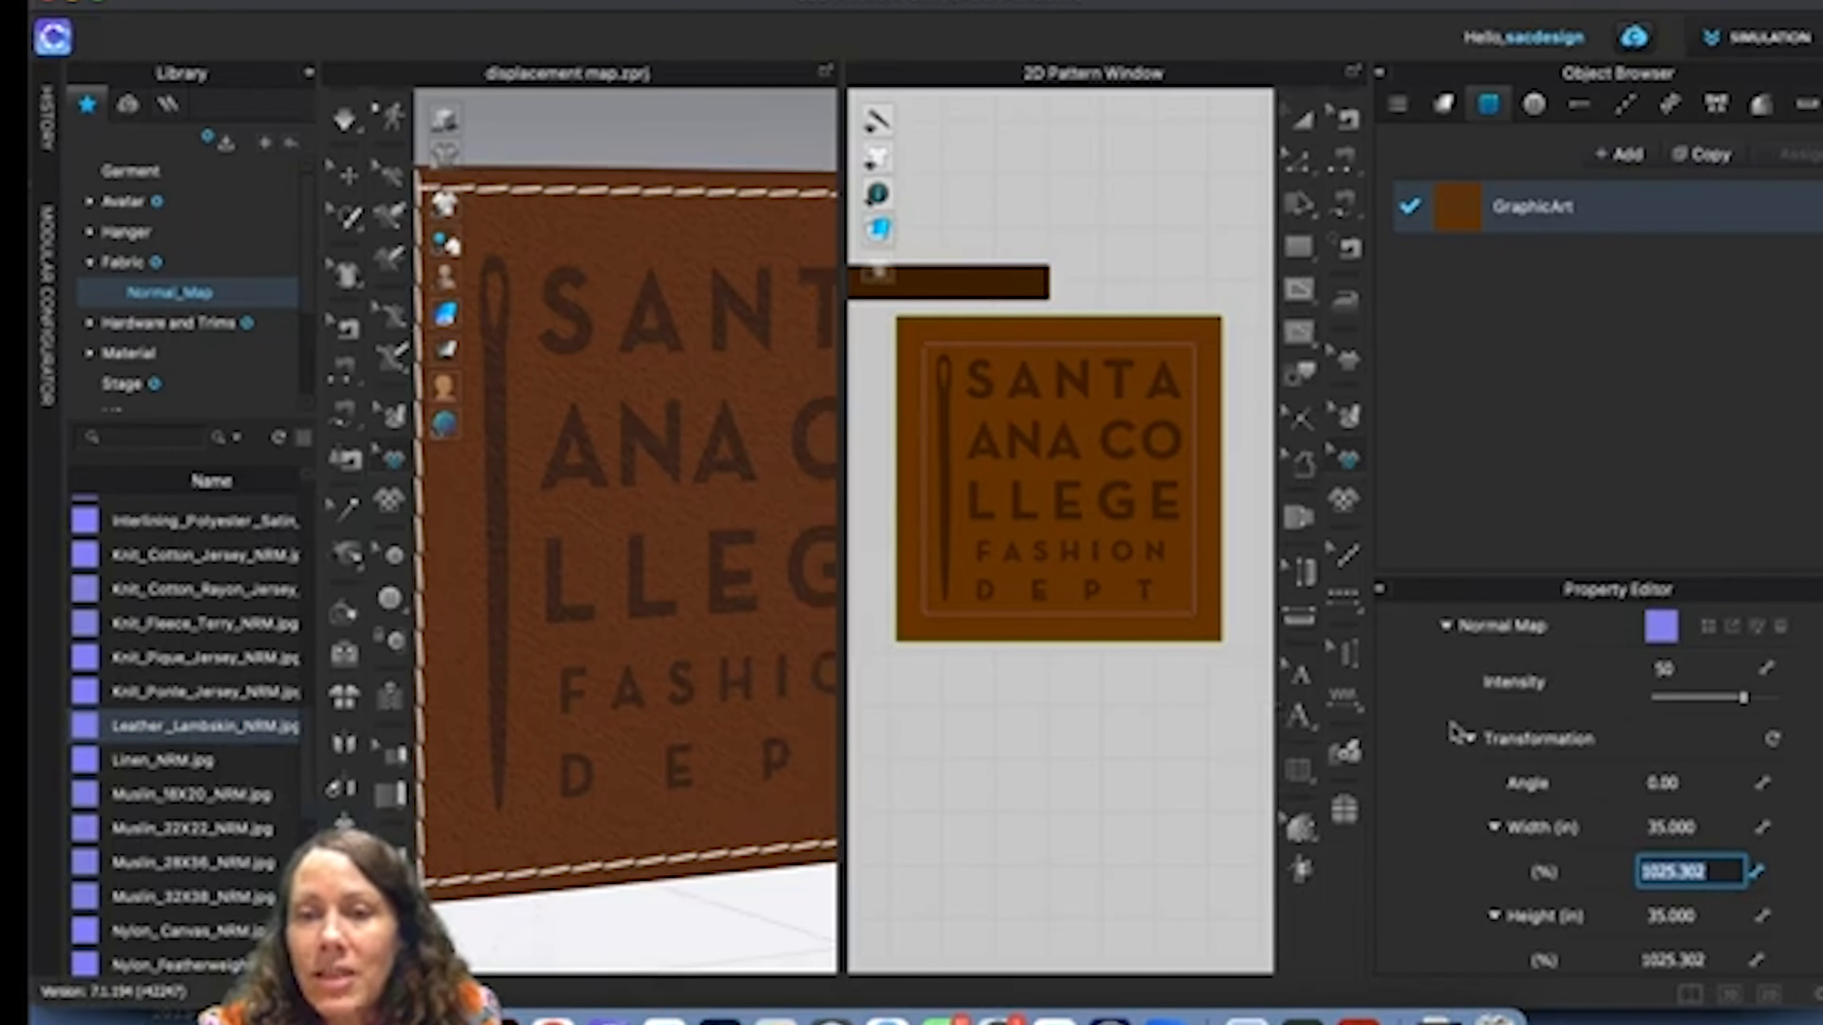
Set the displacement map amount of the GraphicArt graphic to 3 mm and simulate the patch.
left_click(1469, 739)
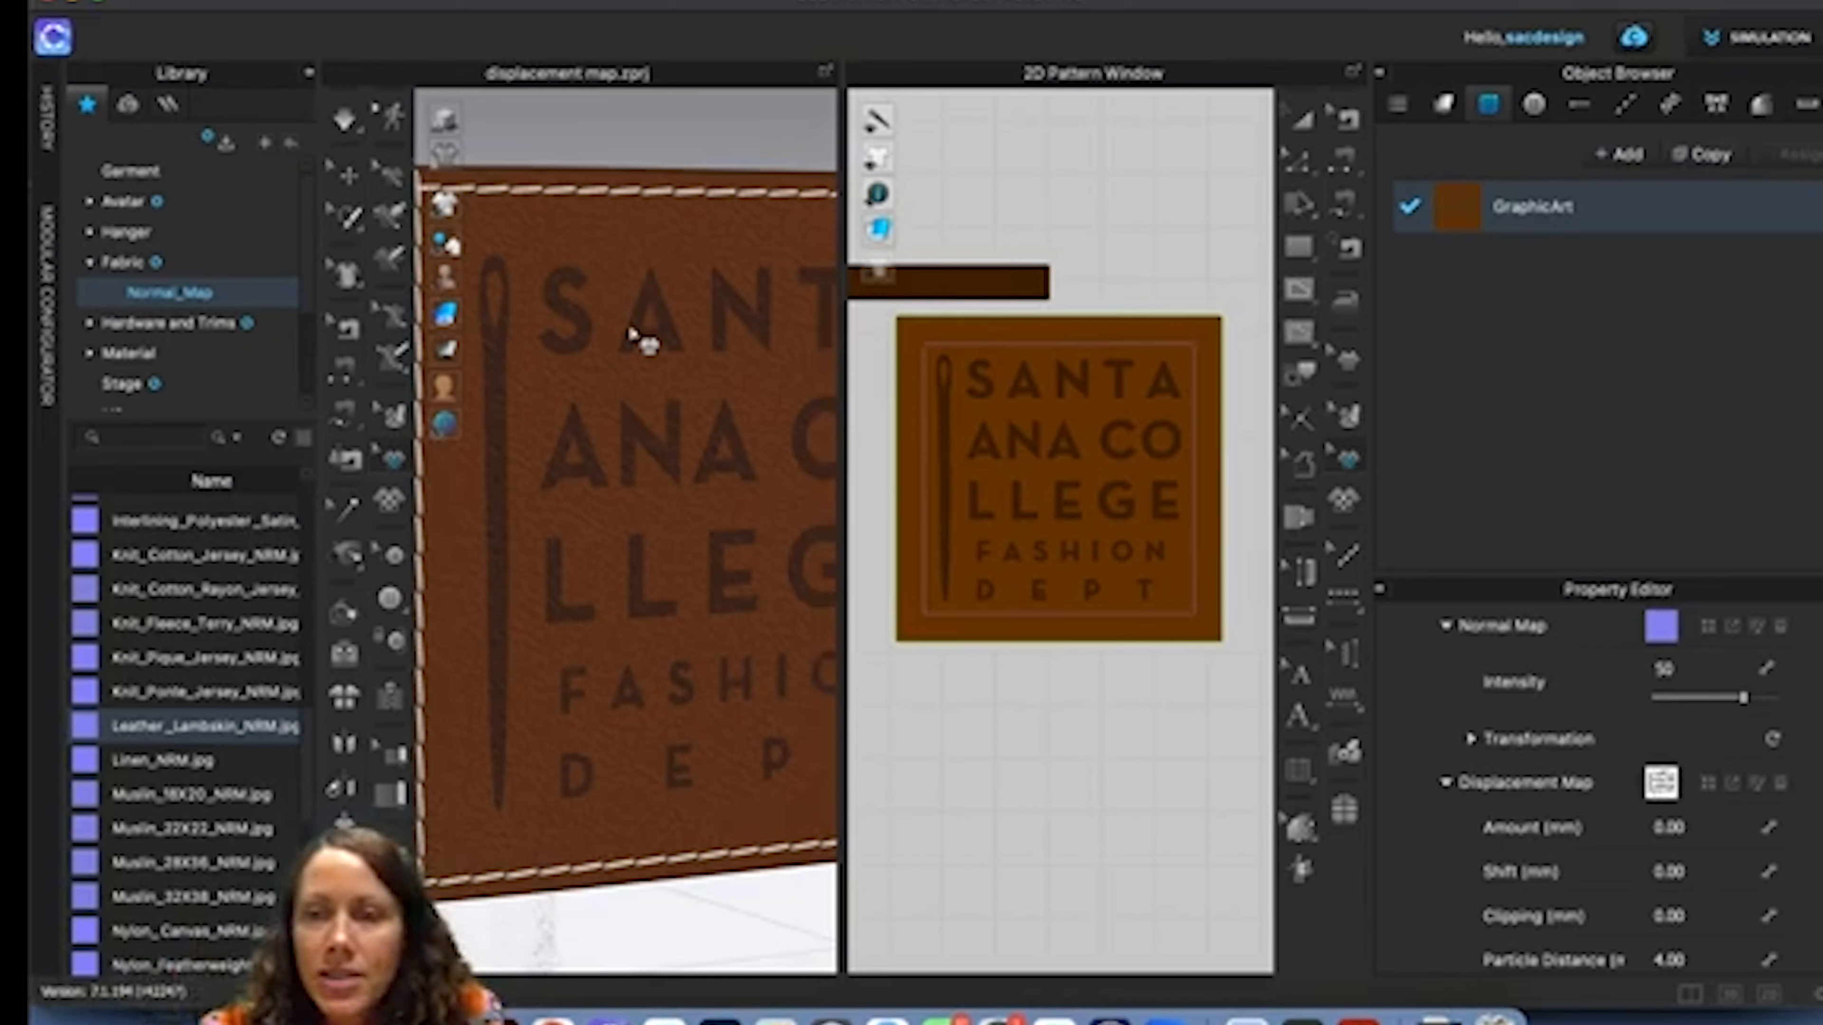
left_click(1669, 829)
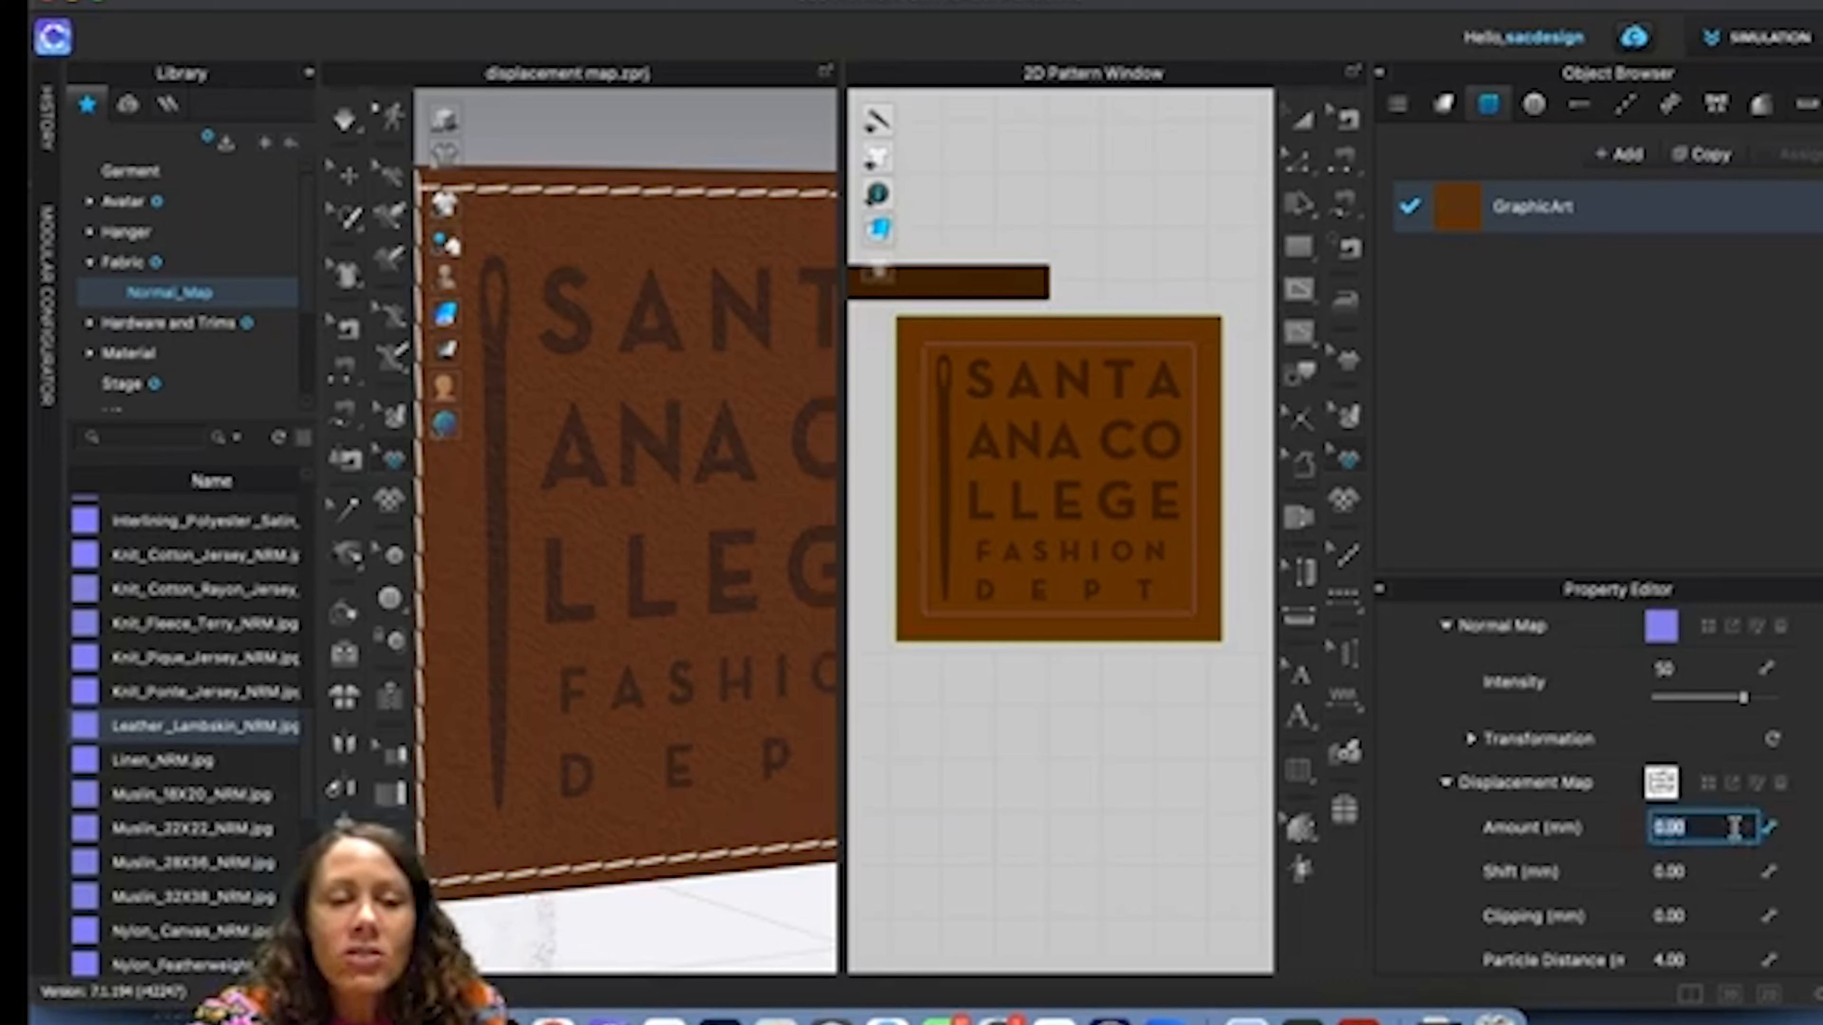
type("3")
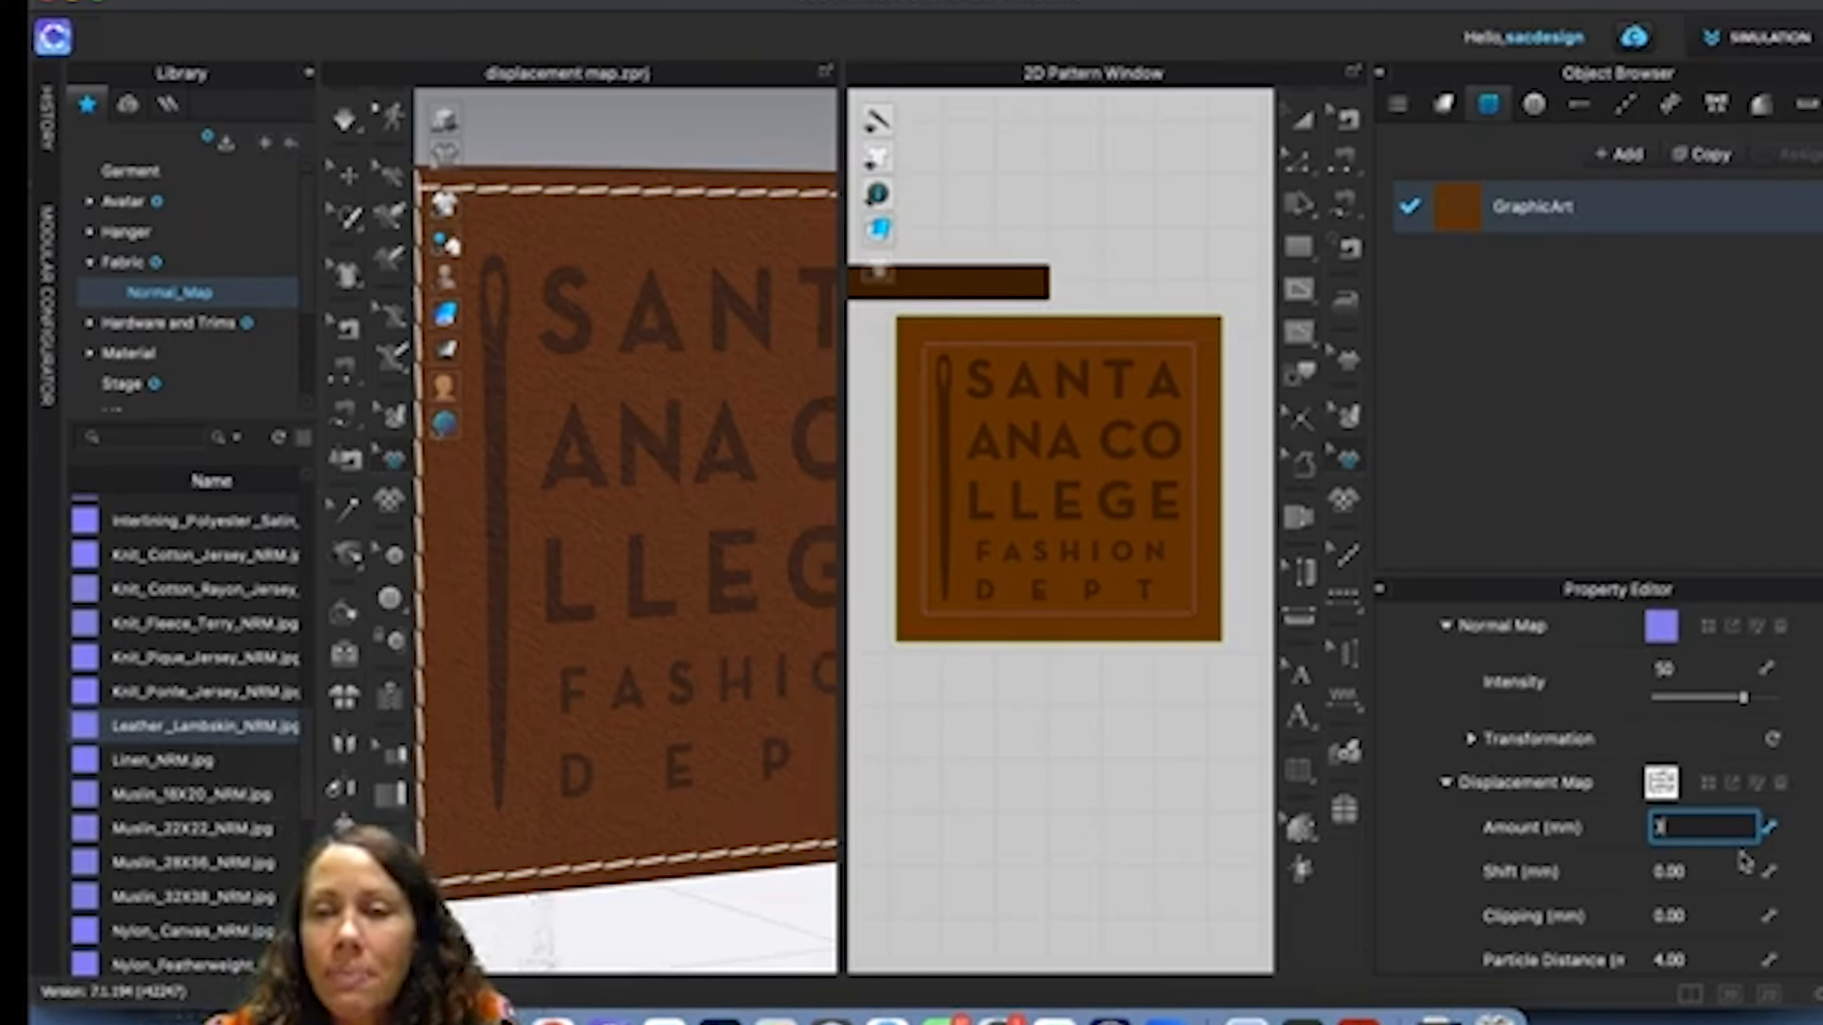
left_click(1735, 870)
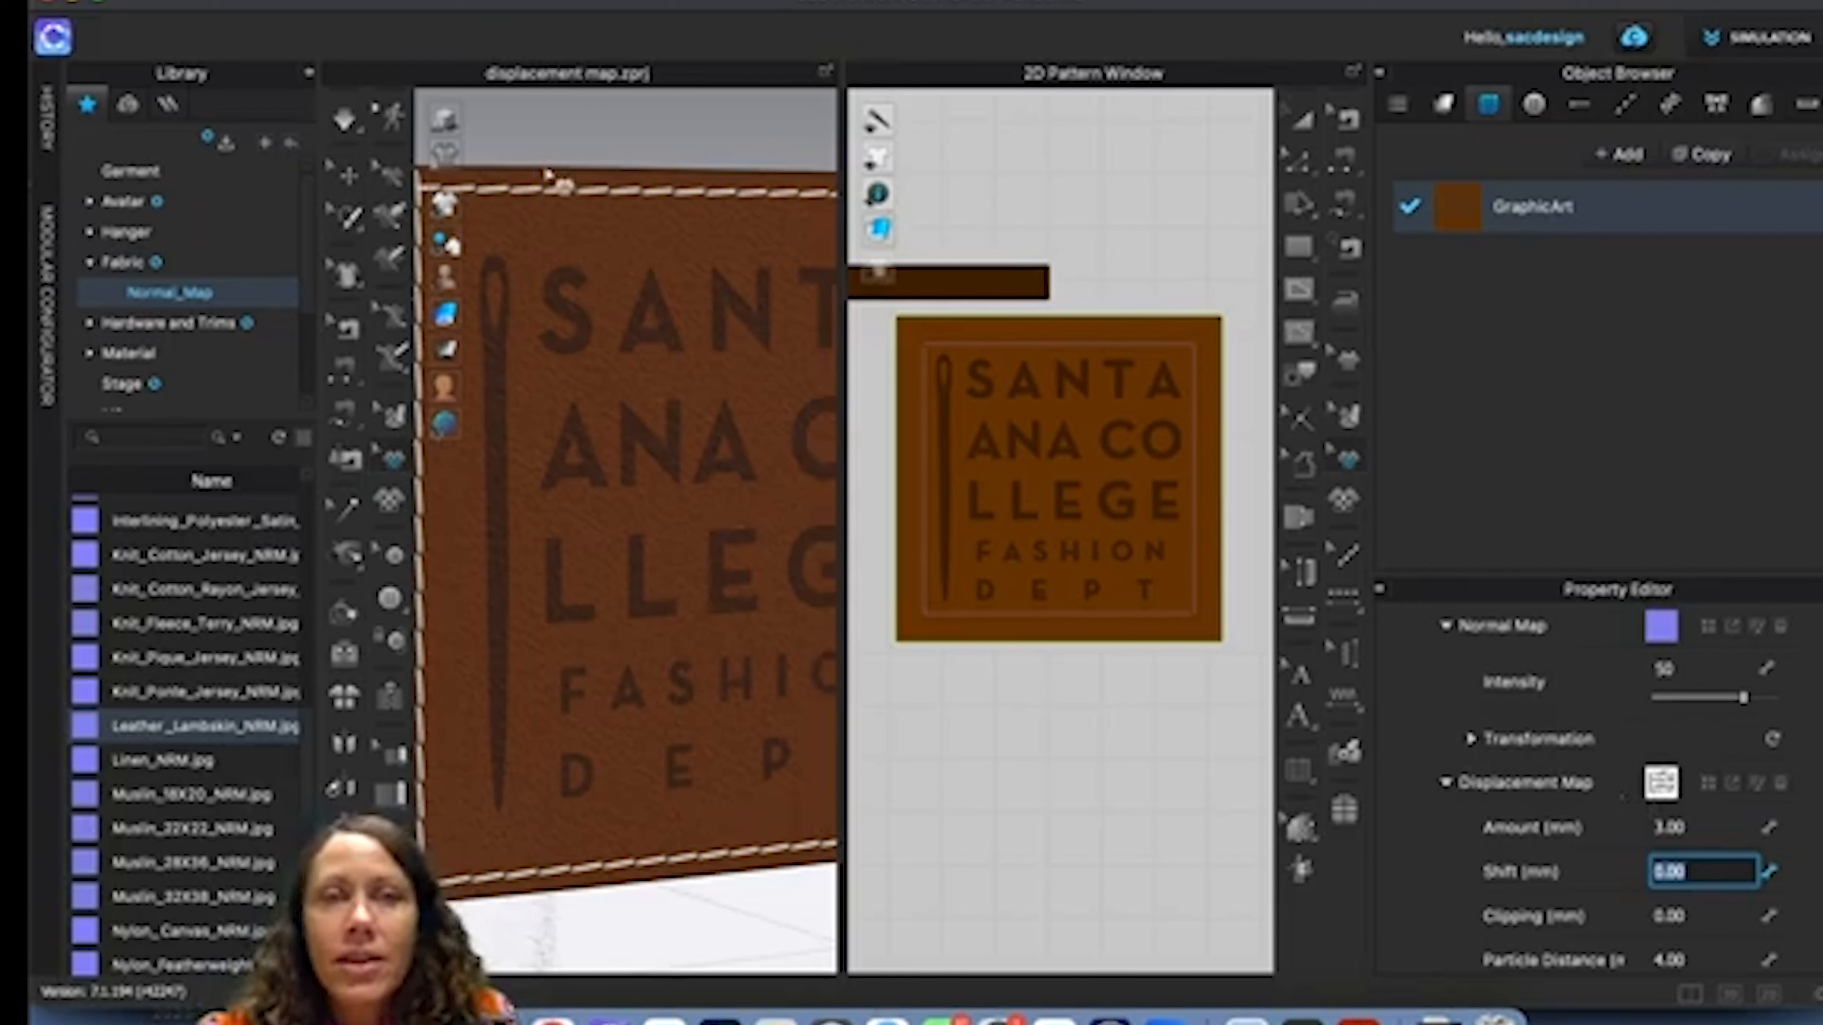
left_click(345, 119)
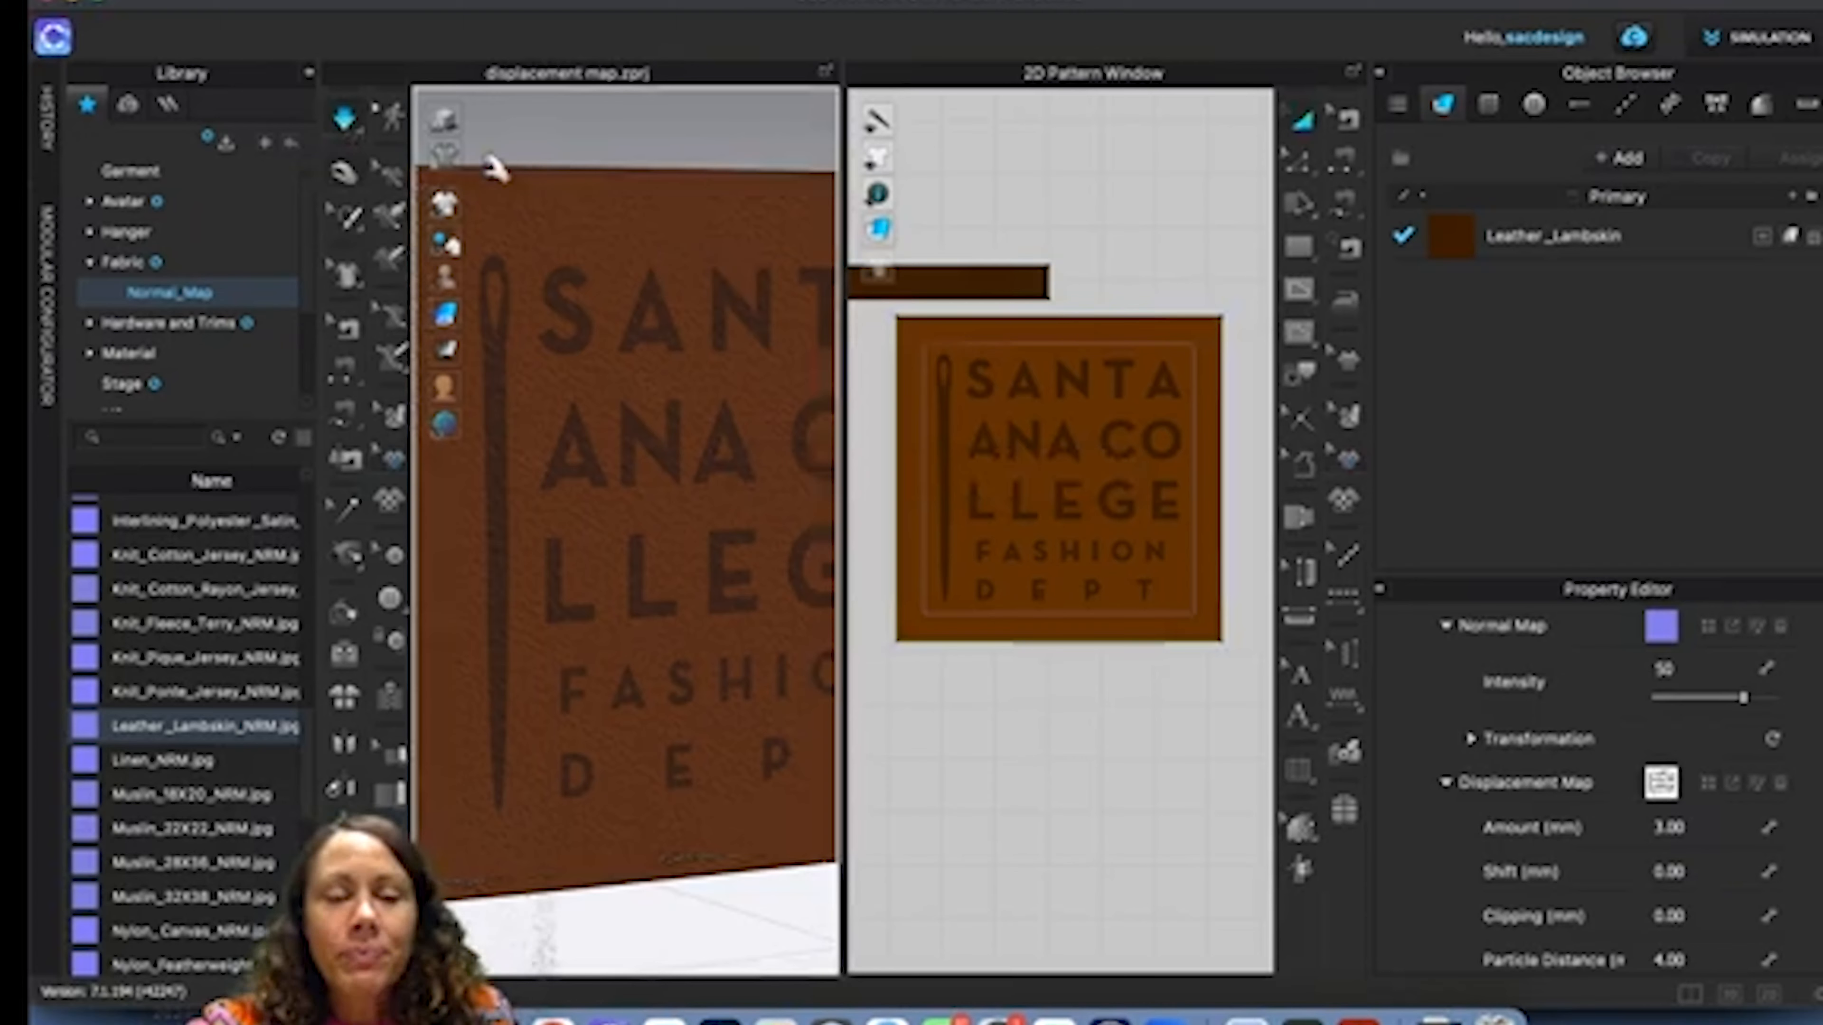
left_click(489, 169)
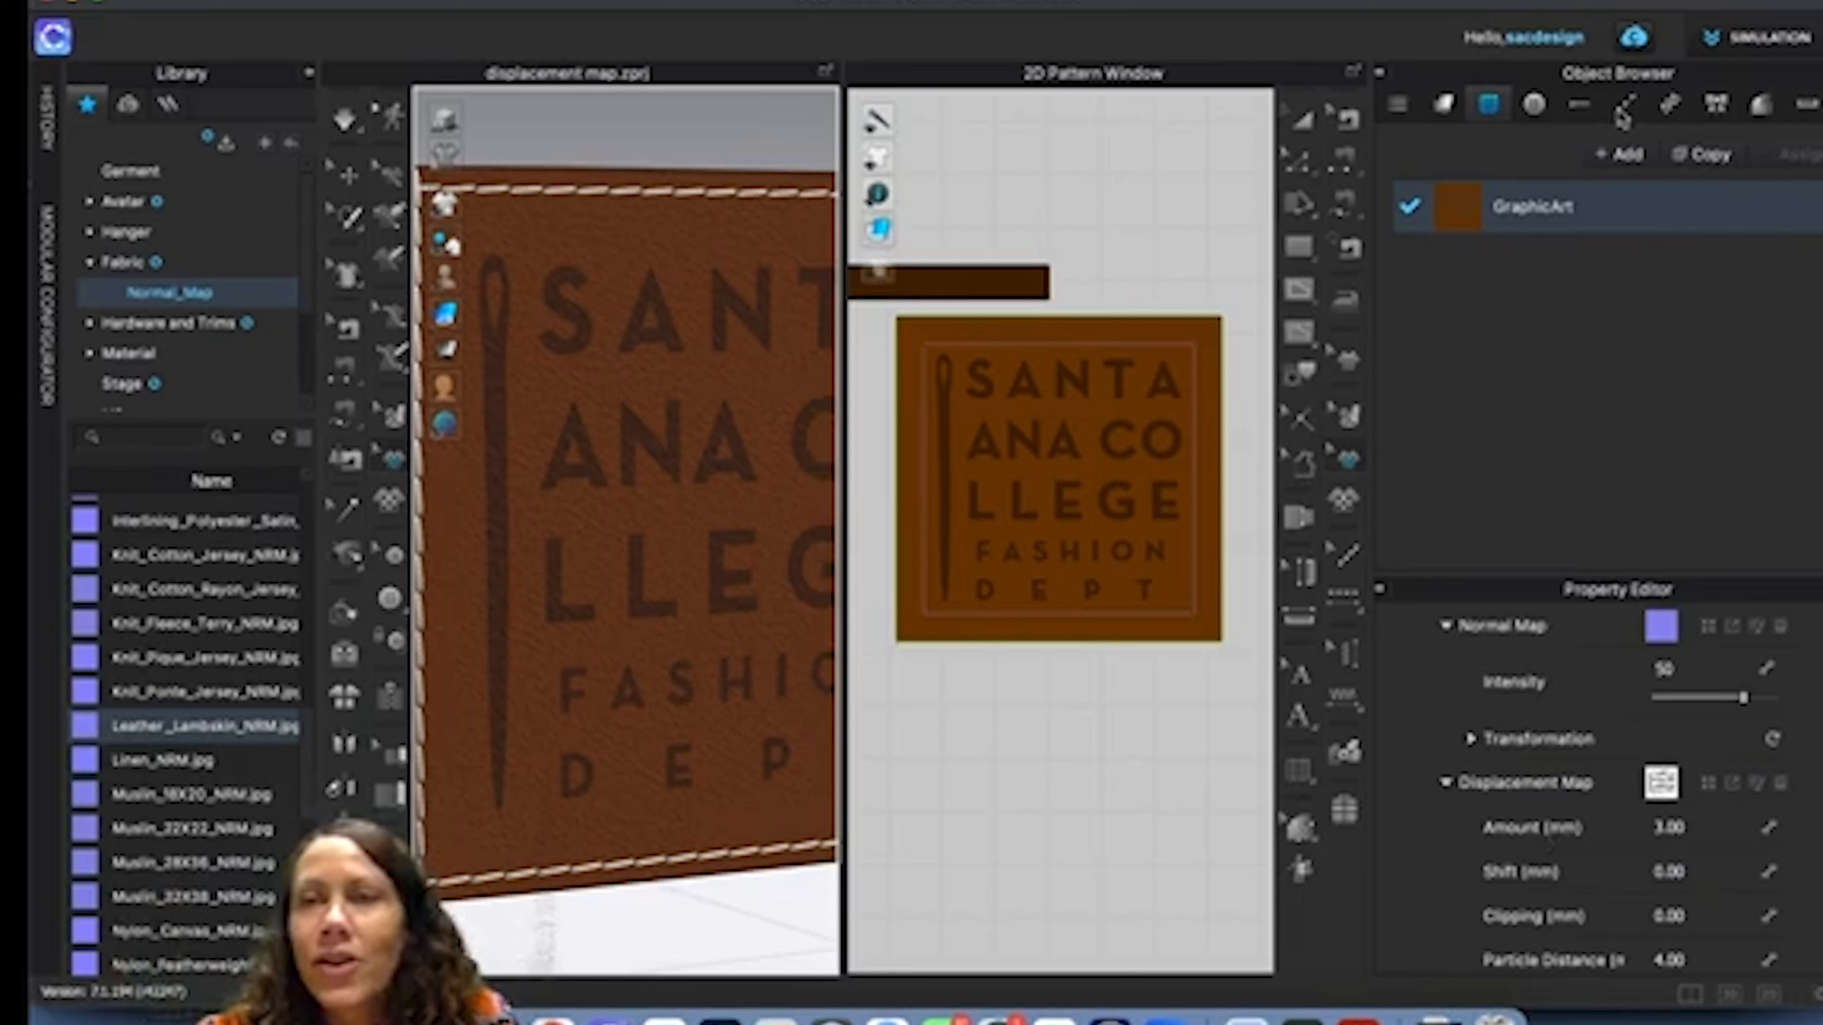
Set the displacement map amount of the Default Topstitch to 3.25 mm and simulate the patch.
left_click(1625, 103)
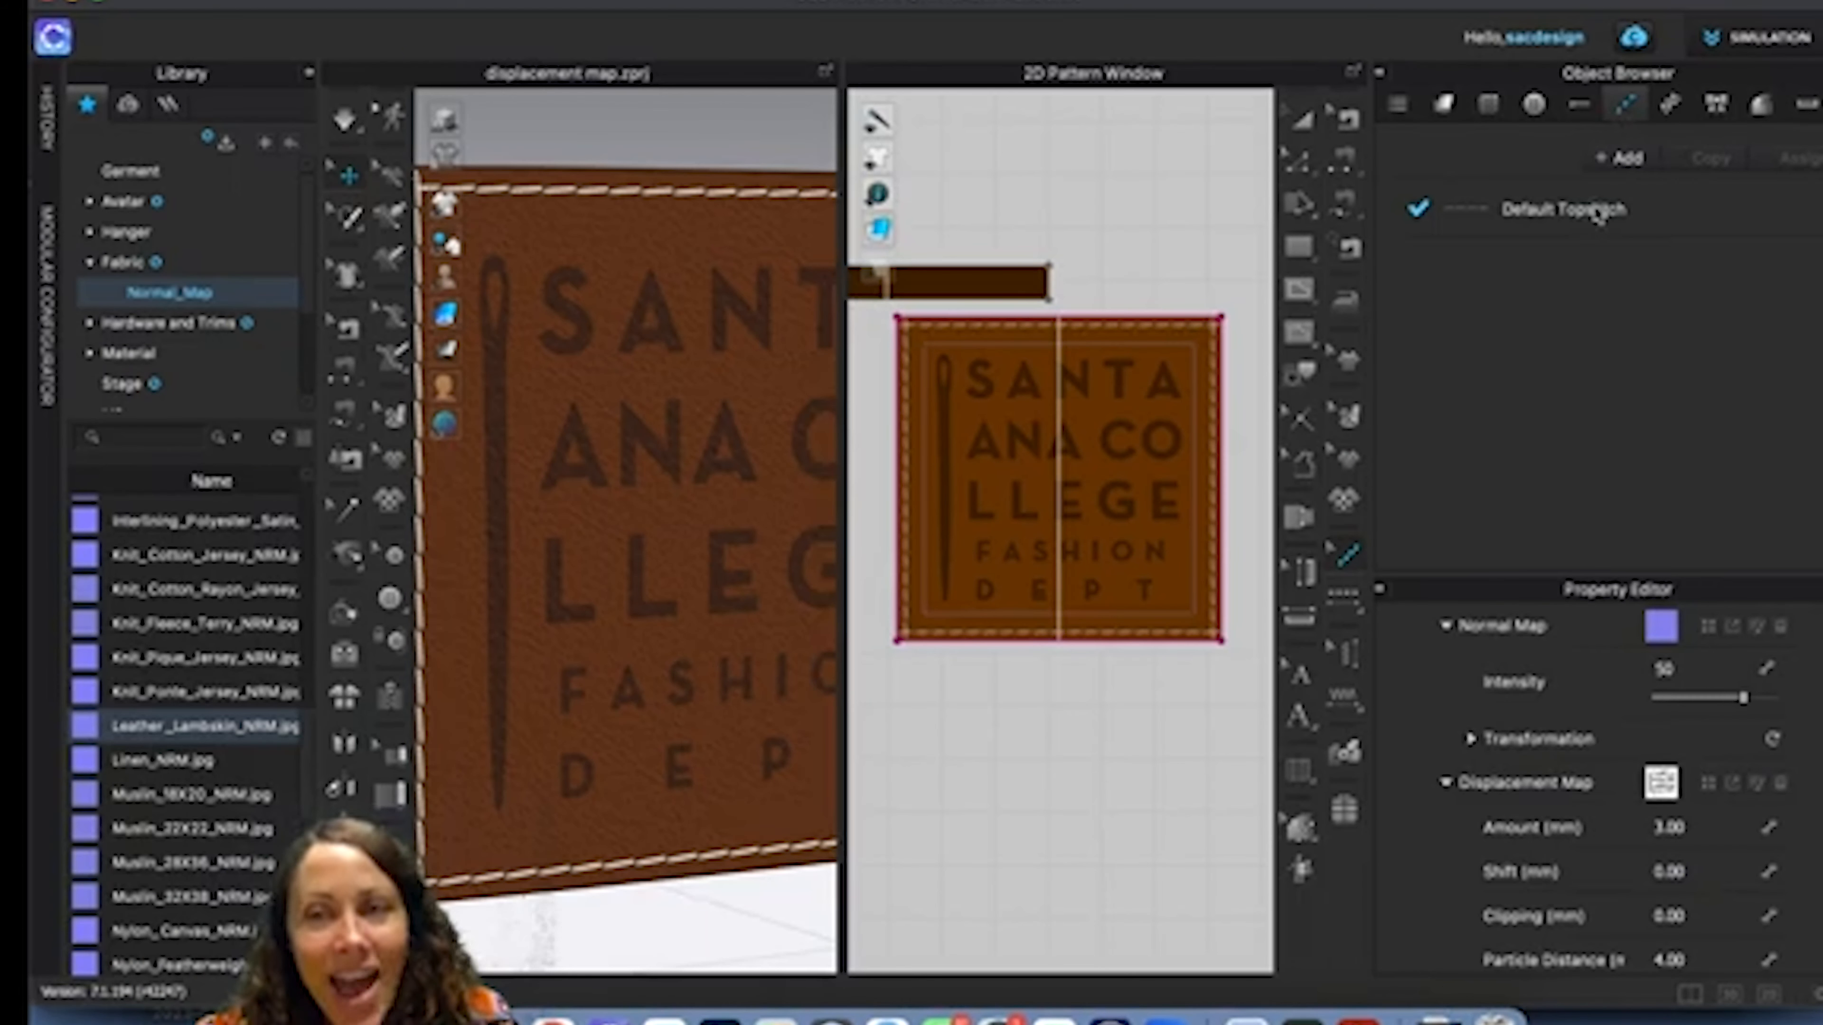
left_click(1533, 219)
scroll(1638, 799, "down", 3)
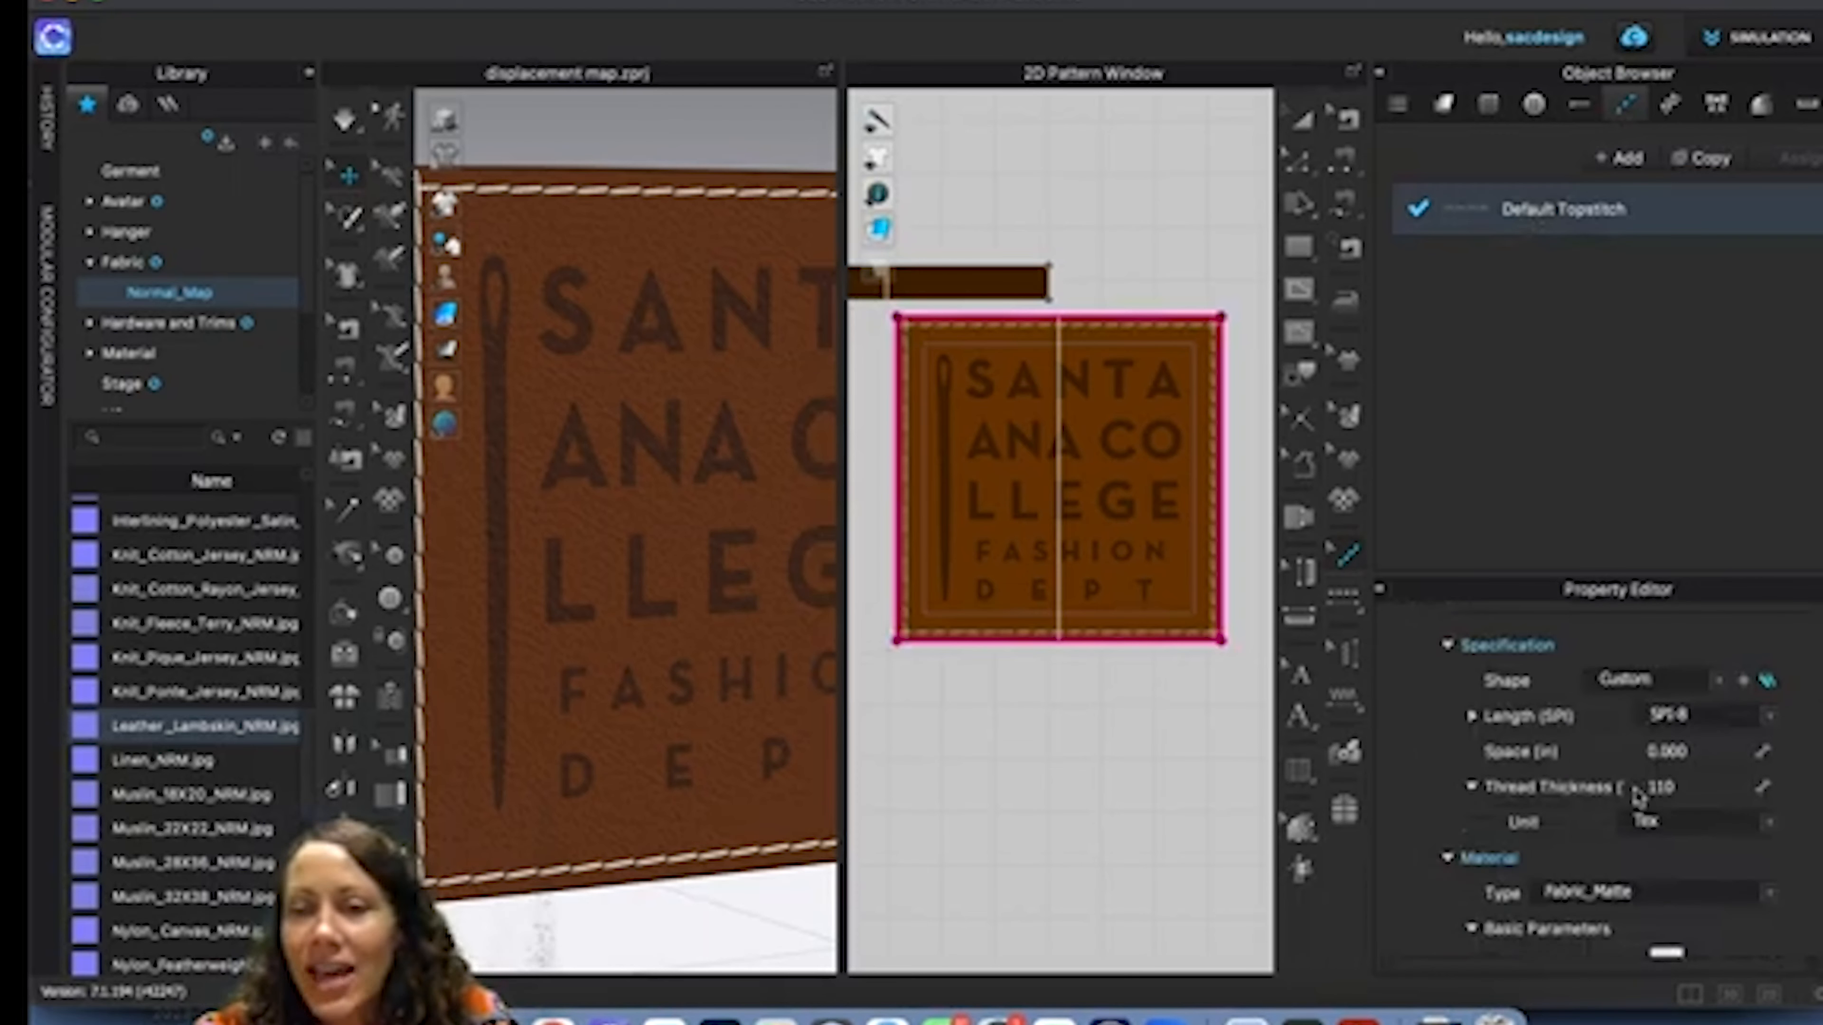
scroll(1638, 793, "down", 6)
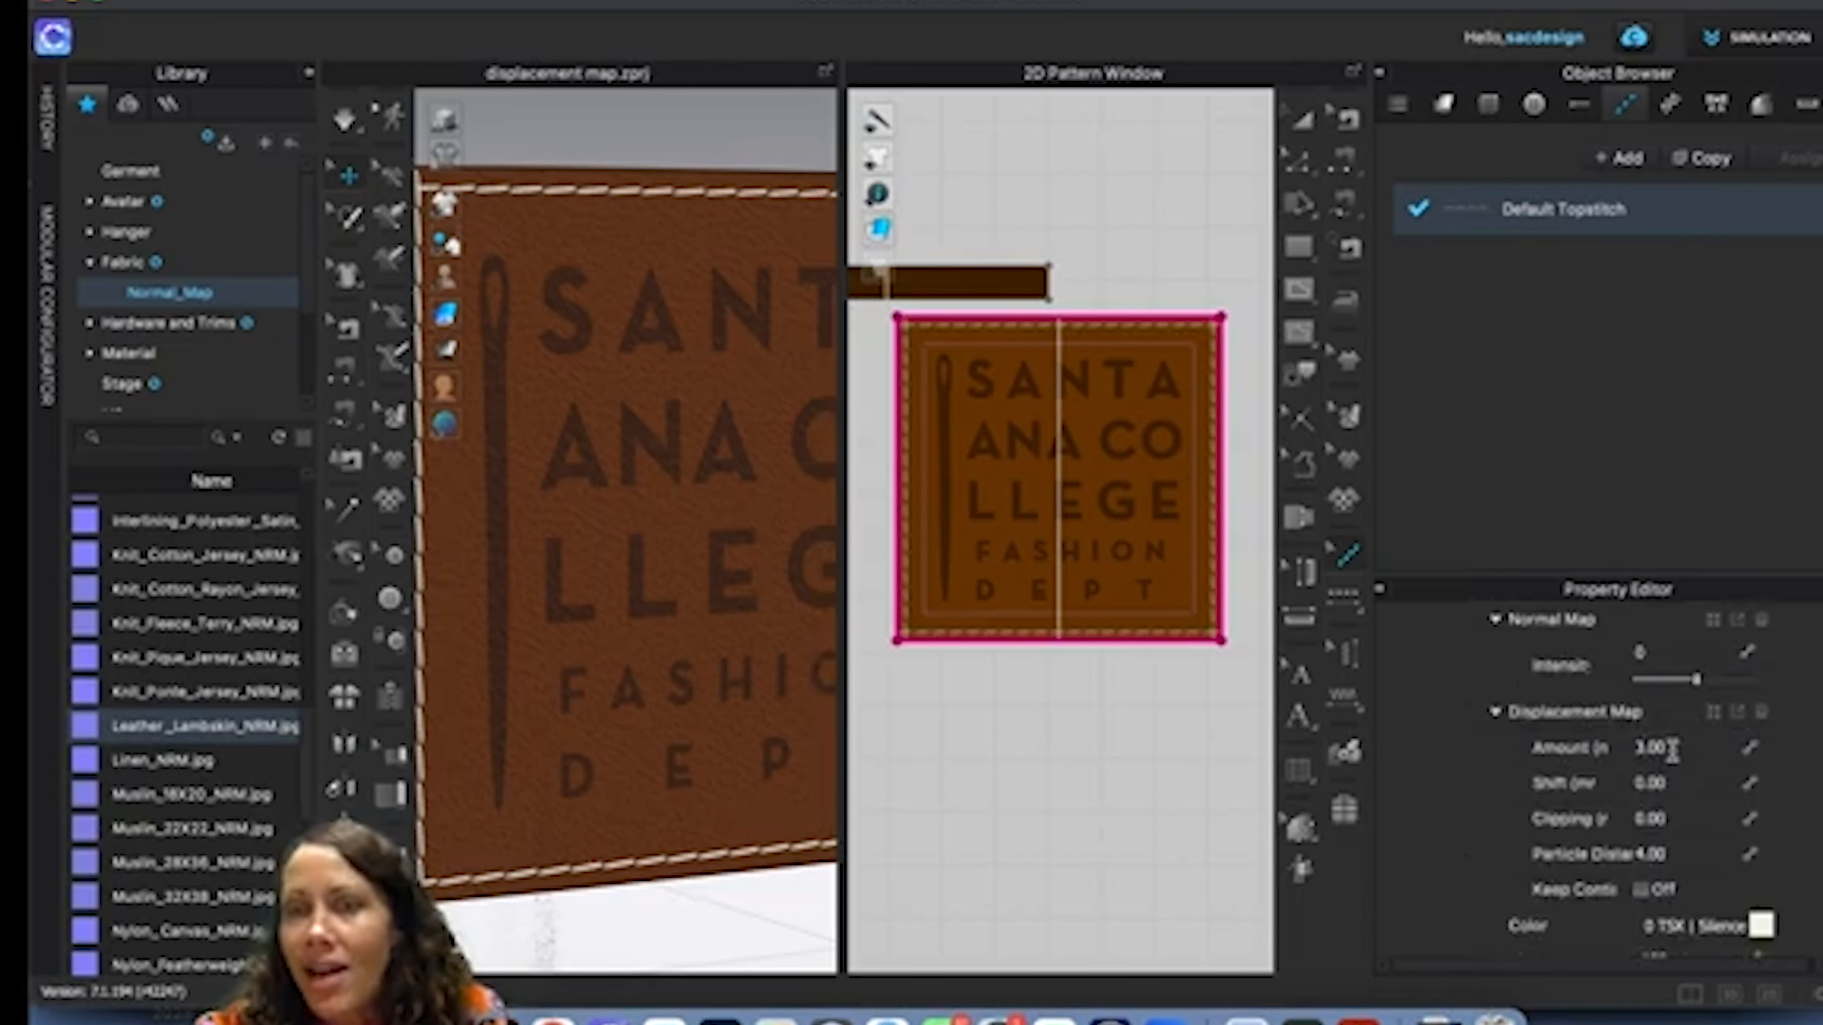
left_click(1669, 749)
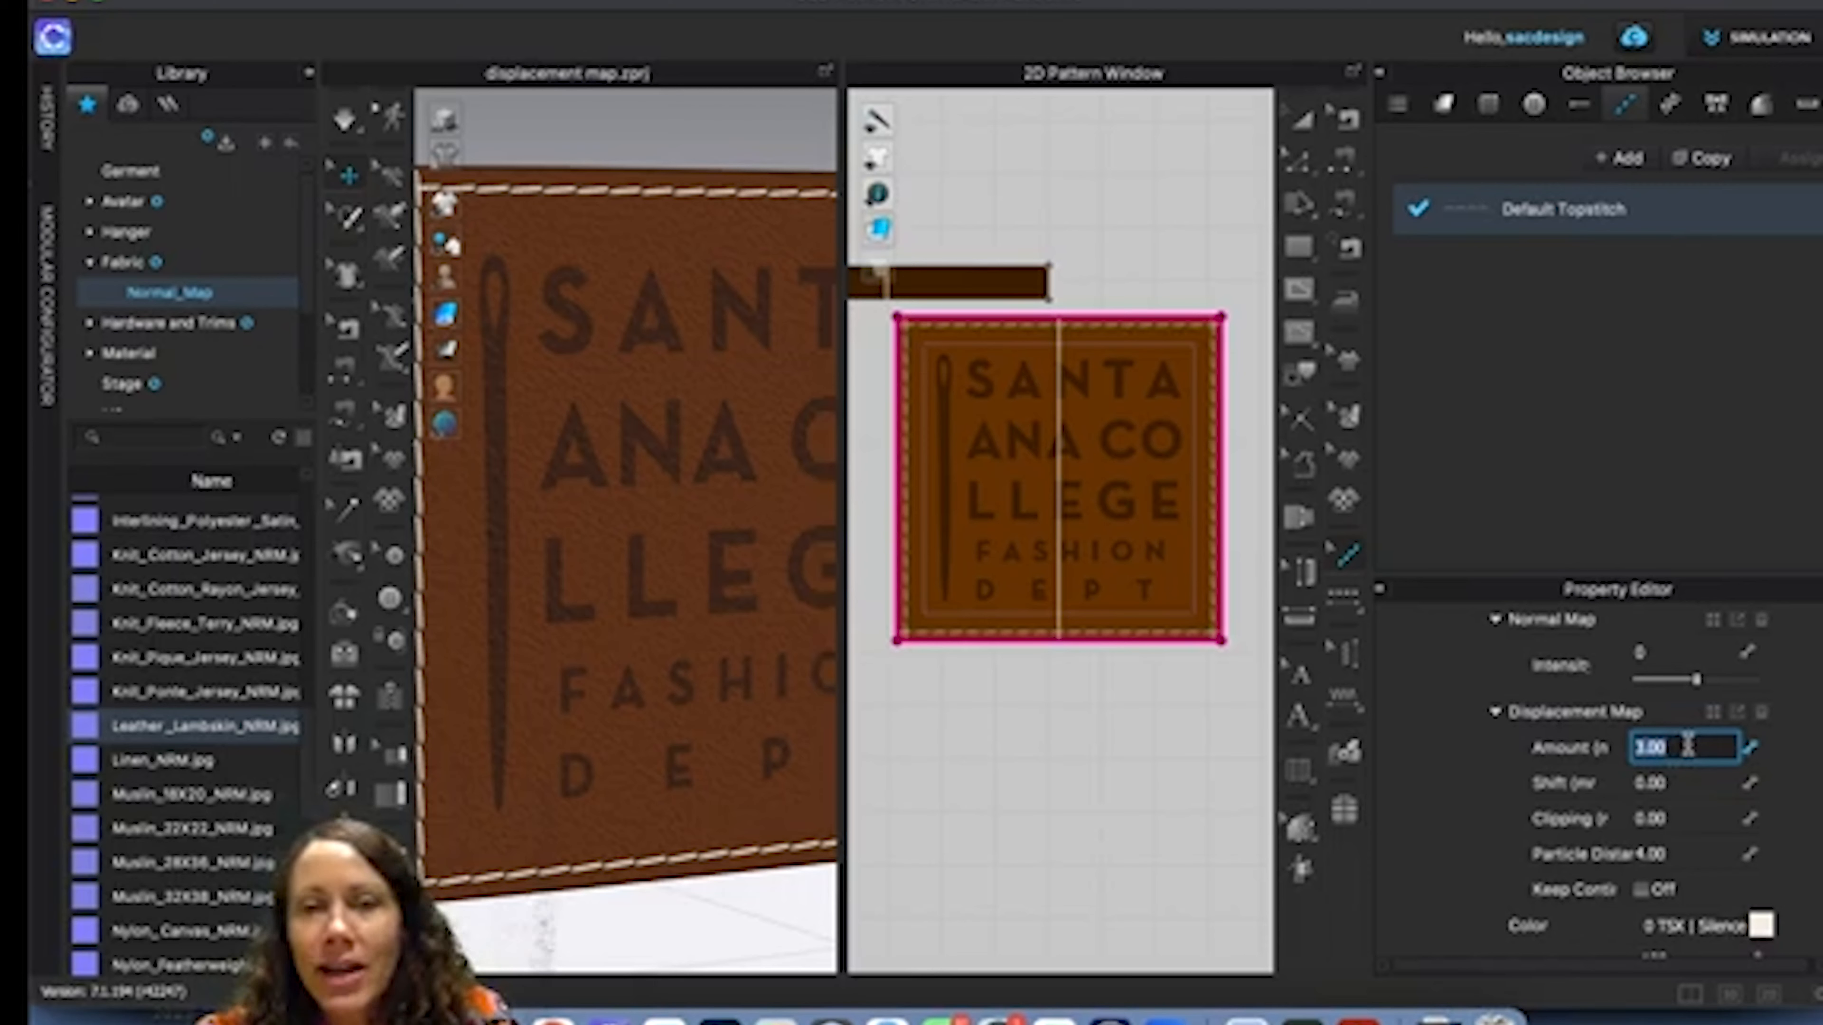
type("3.25")
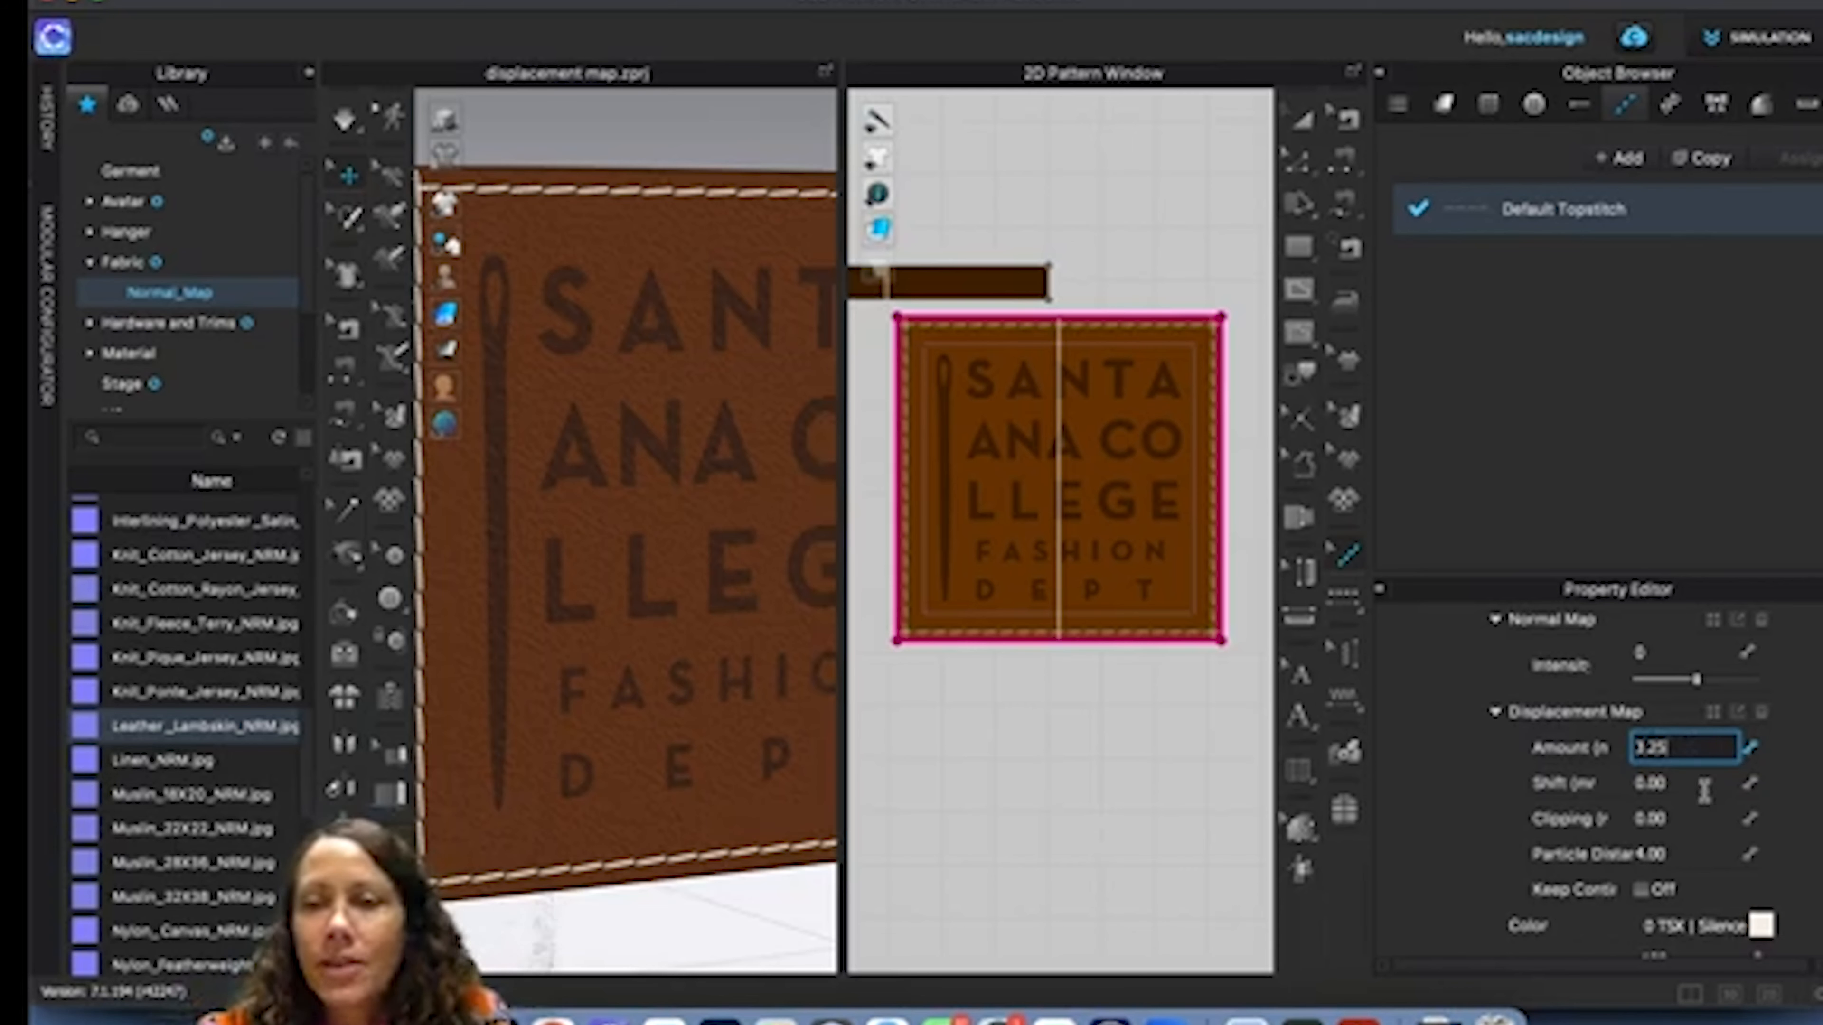
left_click(1703, 782)
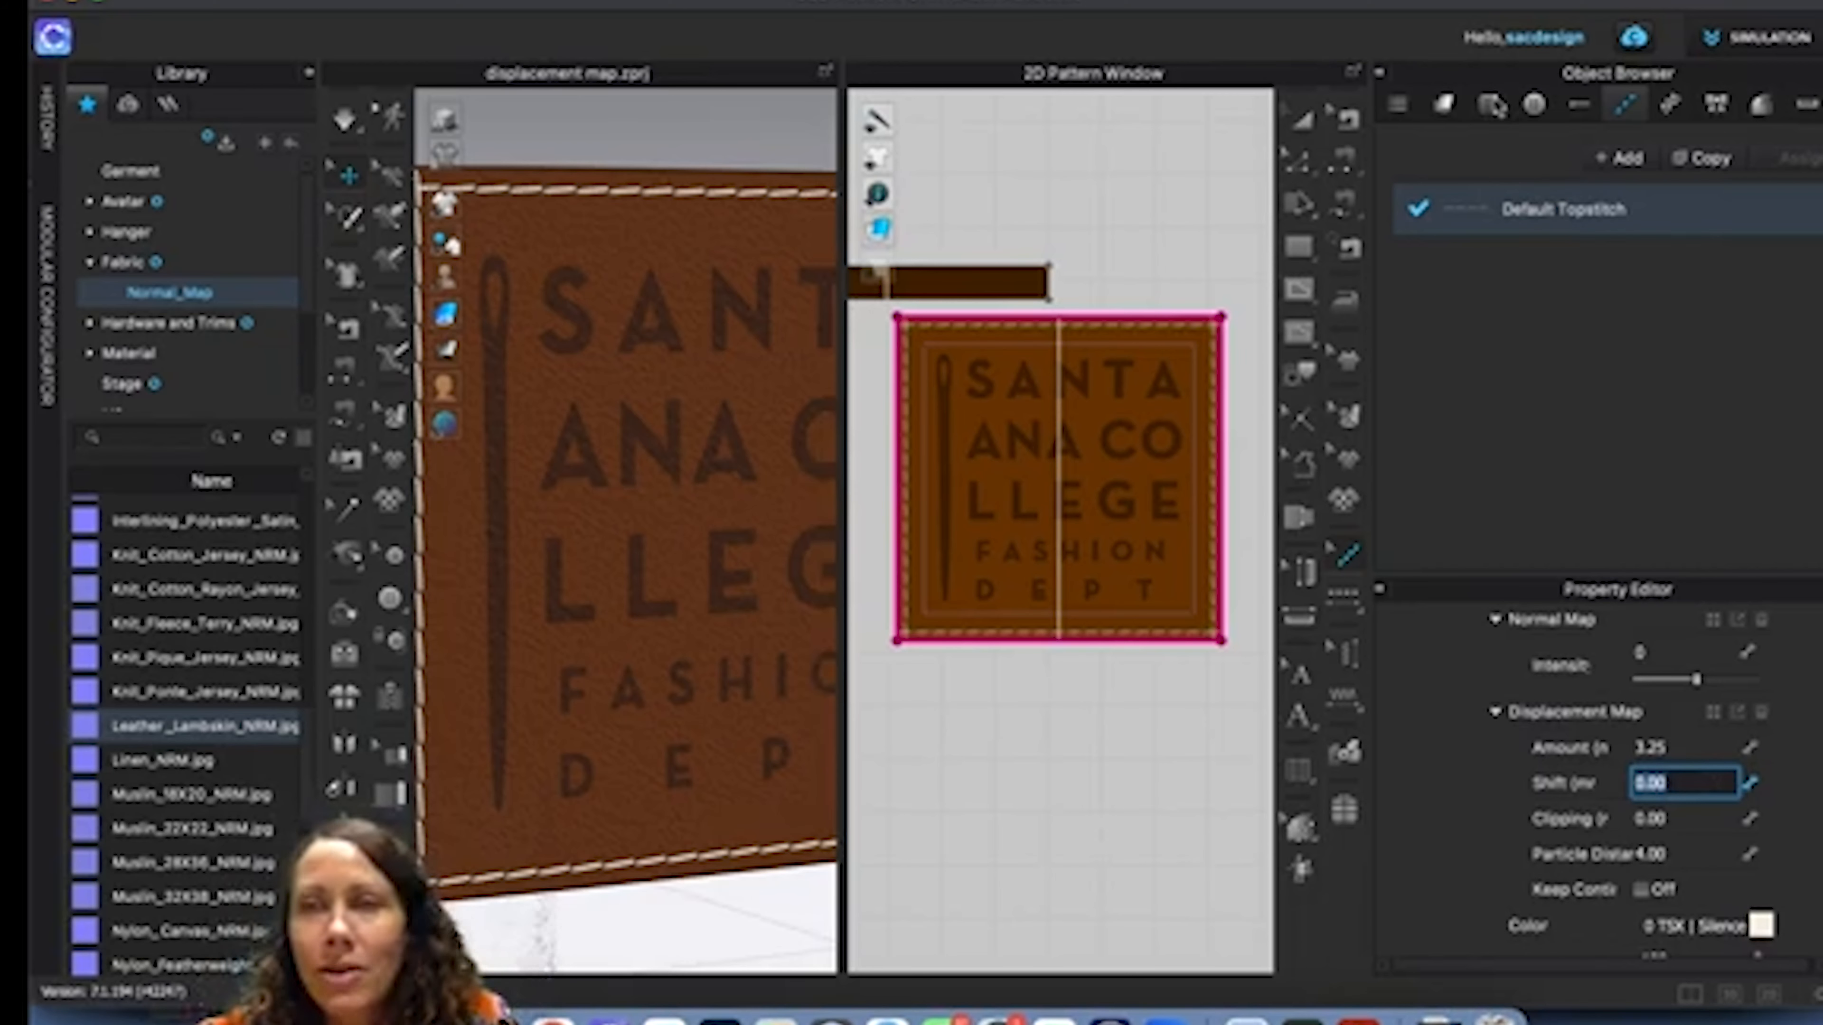
left_click(1490, 104)
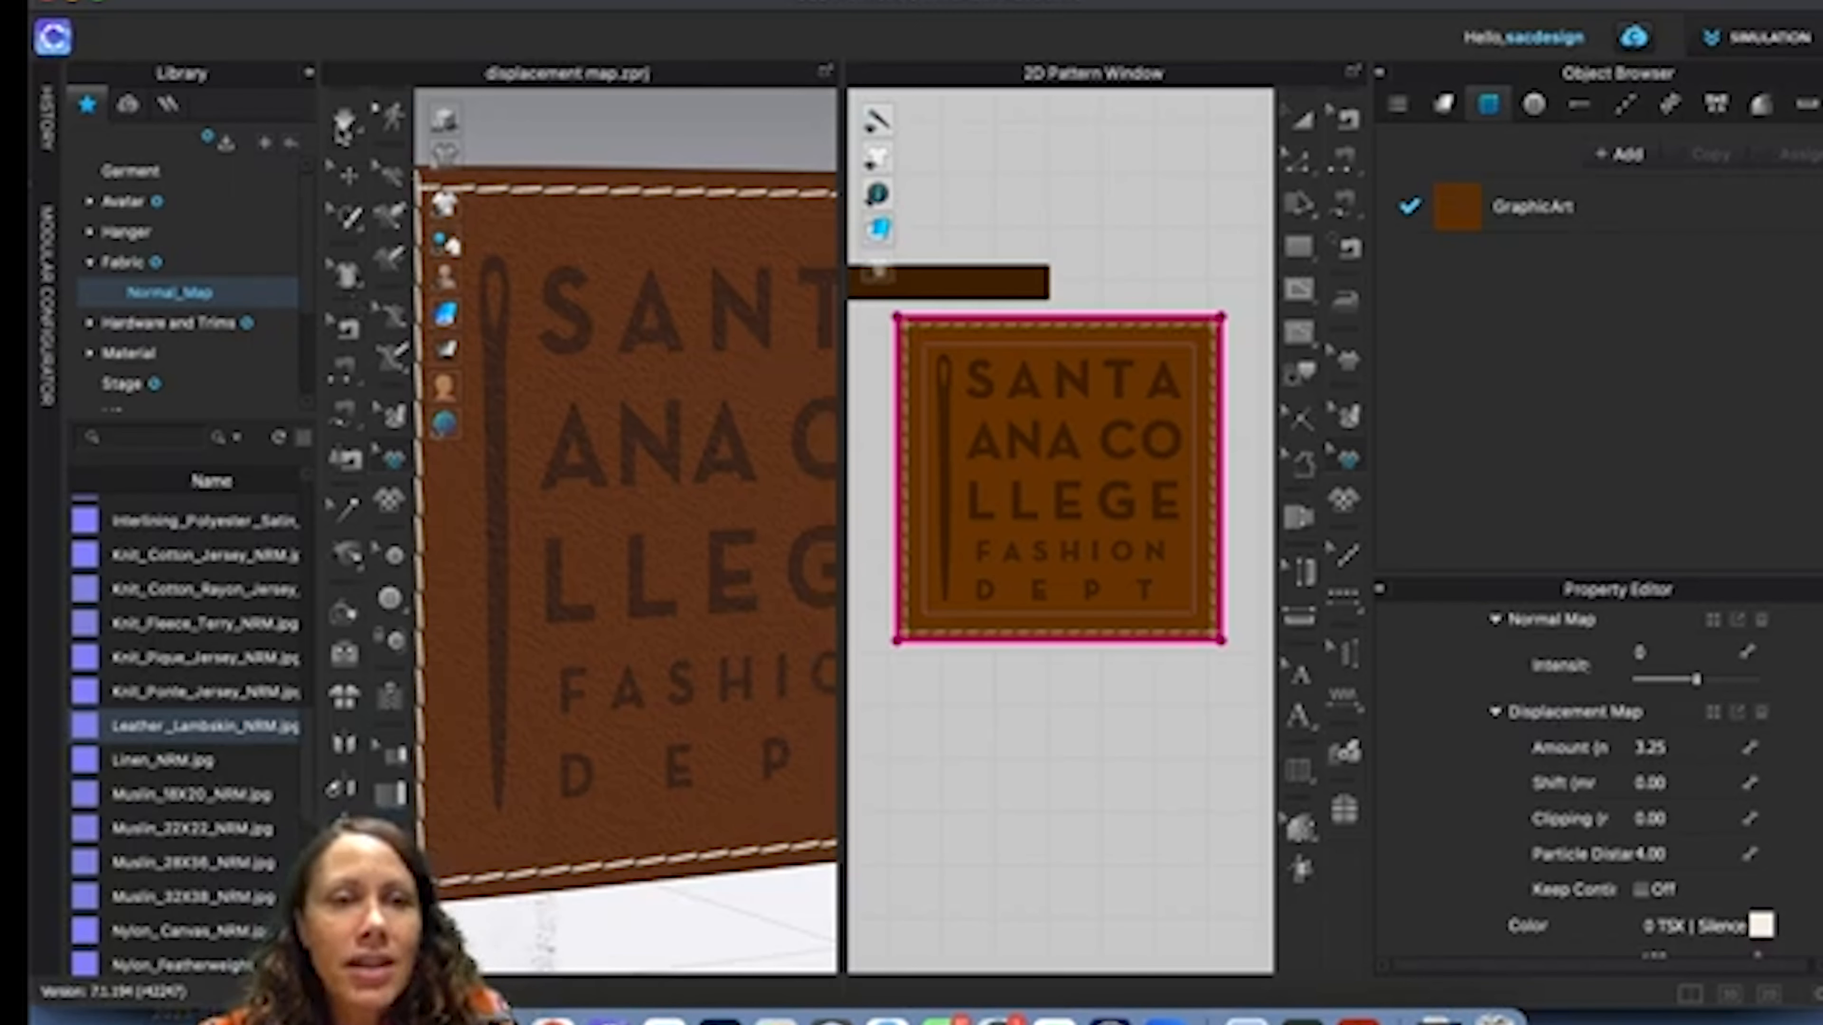
left_click(344, 120)
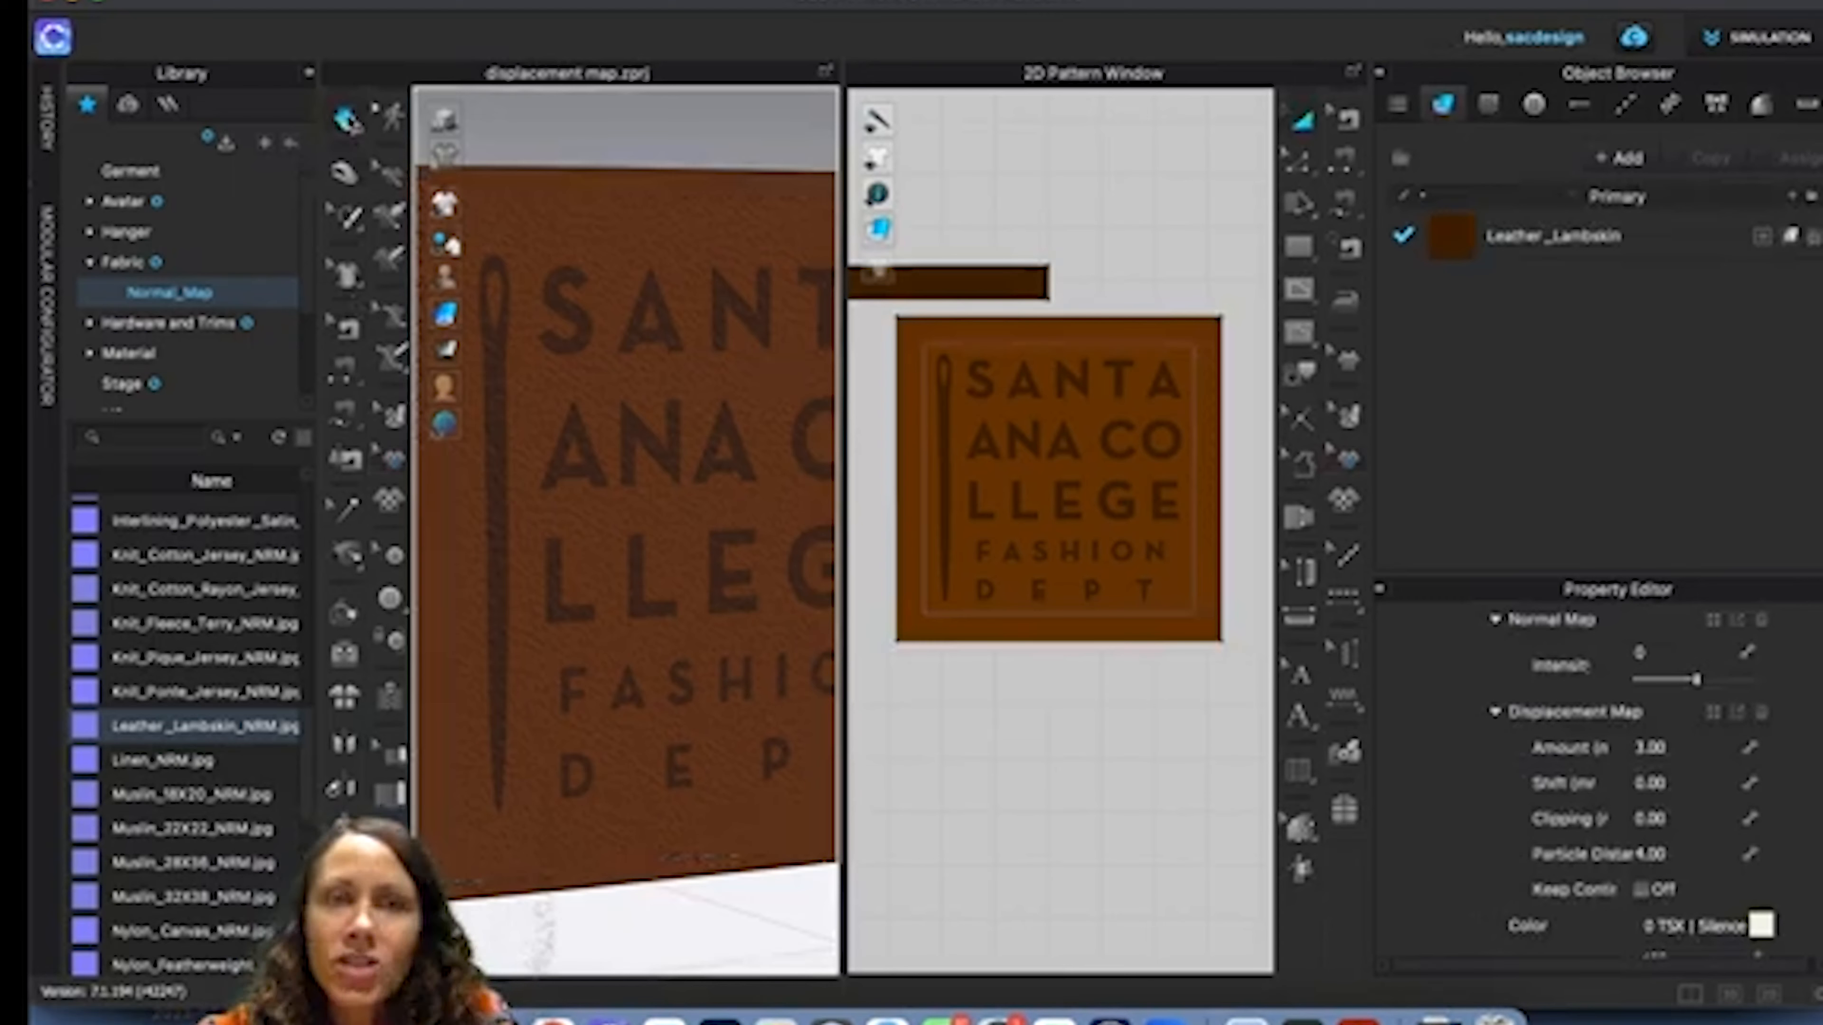
left_click(347, 122)
Set the displacement map amount of the GraphicArt graphic to 2 mm and start the simulation.
left_click(1488, 105)
left_click(1532, 207)
left_click(1670, 827)
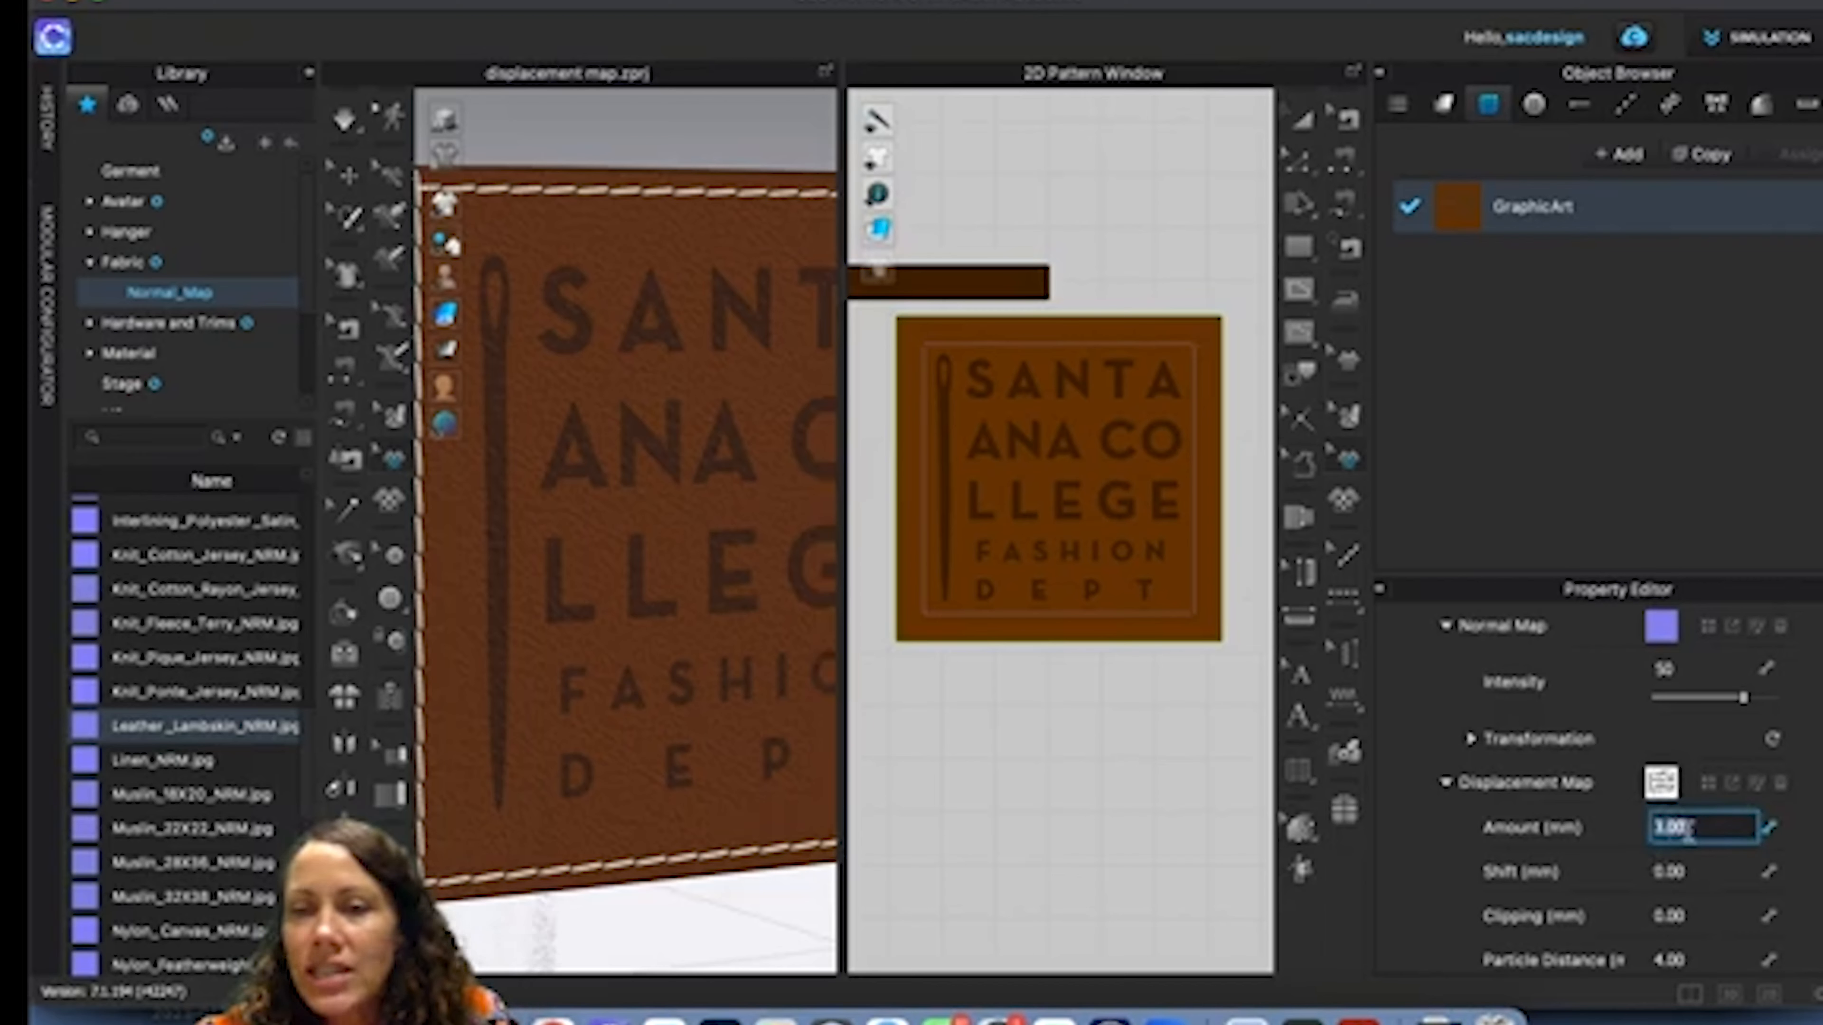
type("2")
left_click(1691, 870)
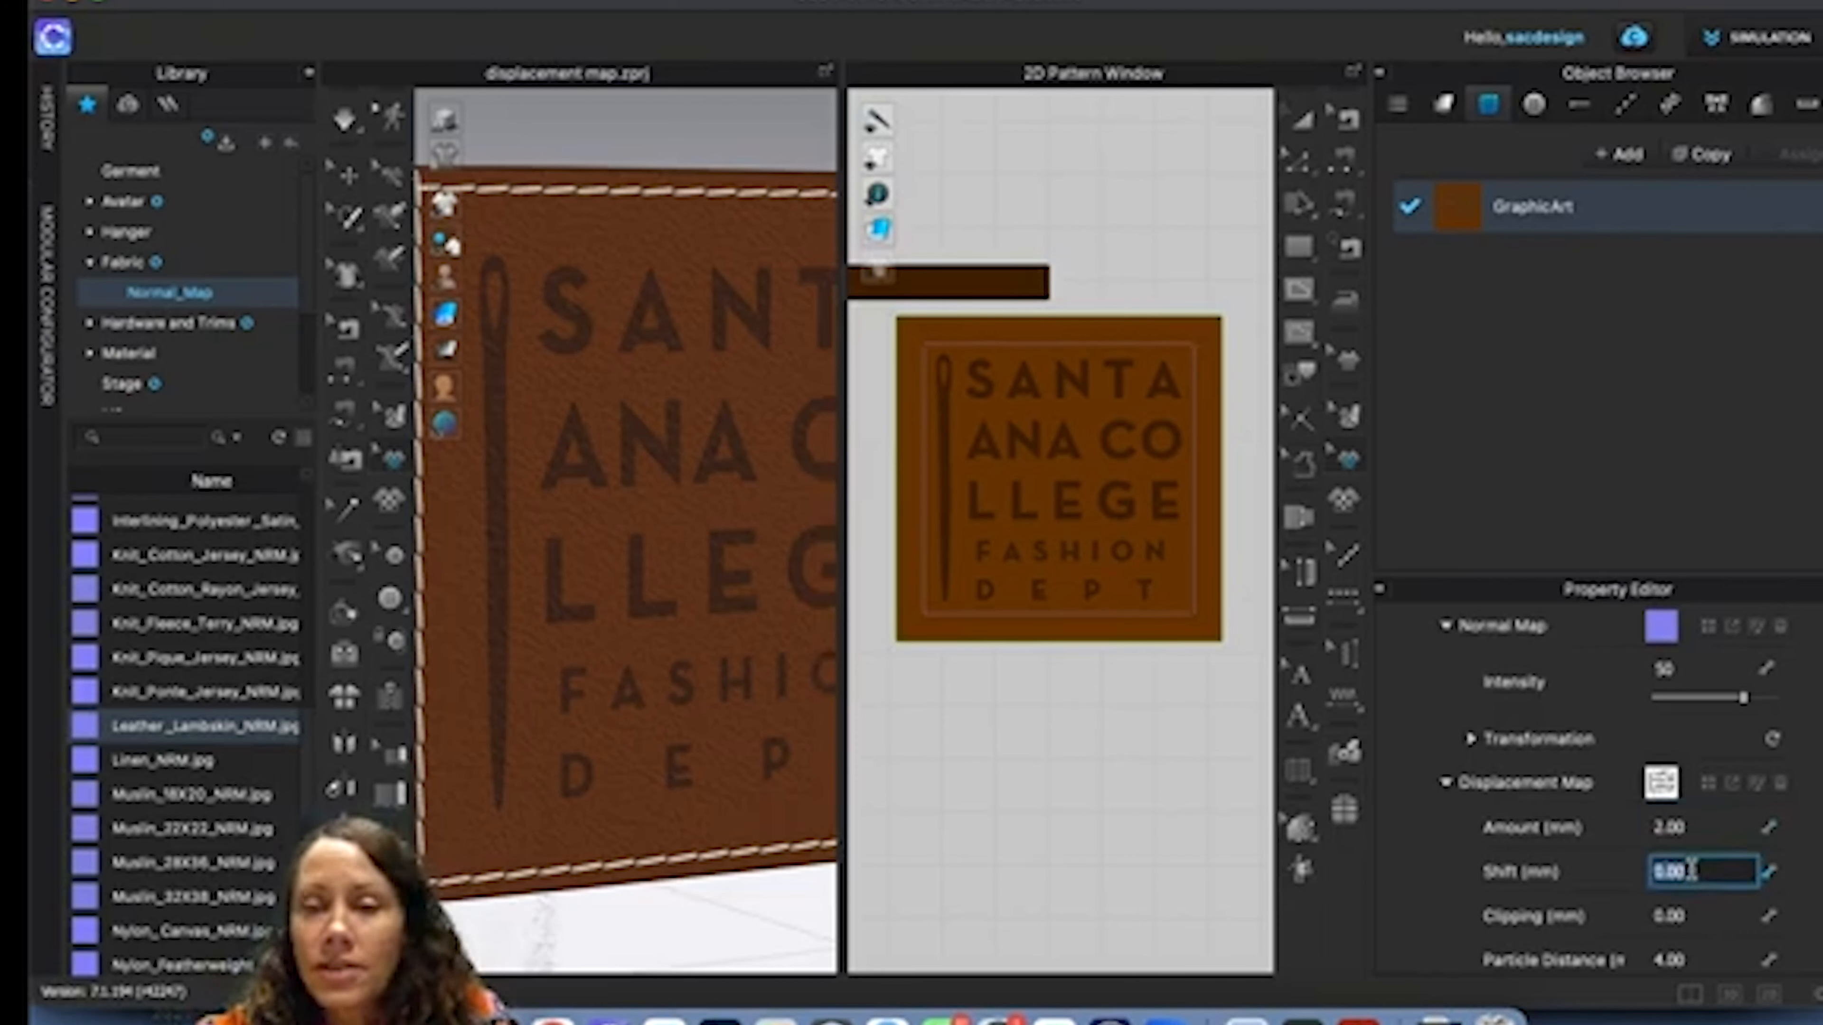
left_click(348, 121)
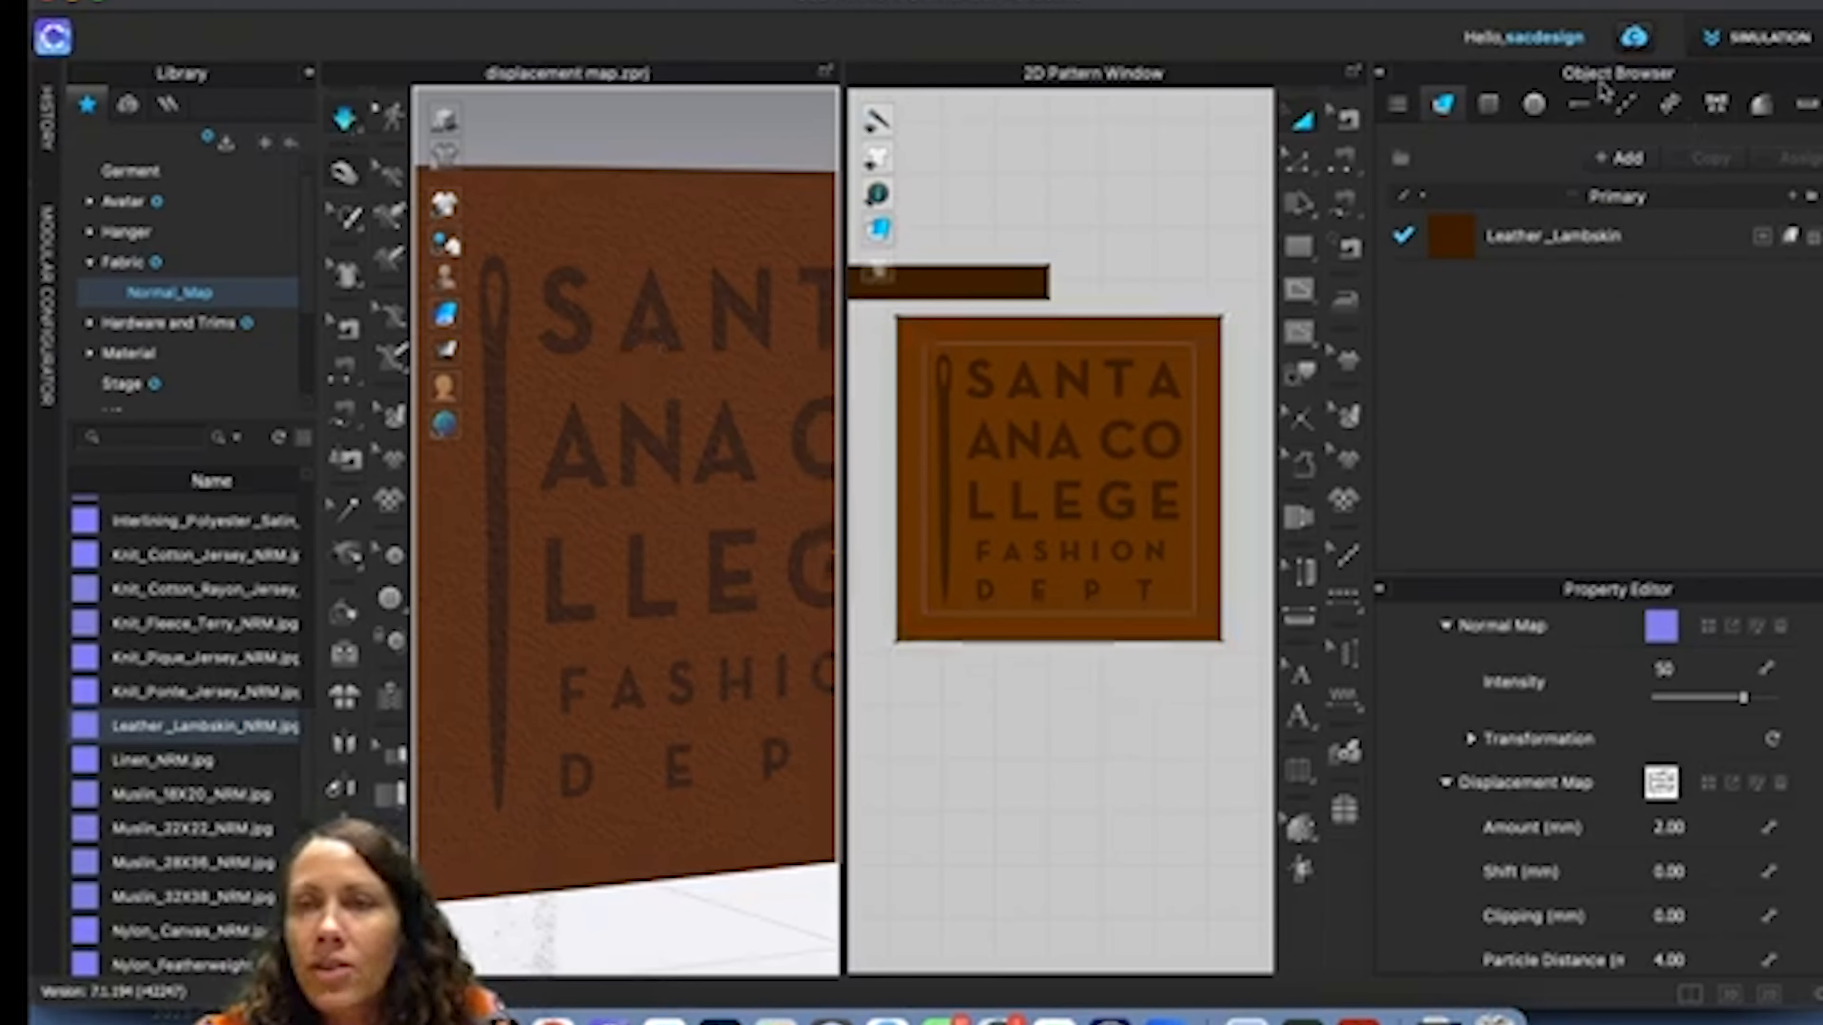
Try a displacement map amount of 3 mm on the GraphicArt graphic and set it back to 2 mm.
left_click(1624, 104)
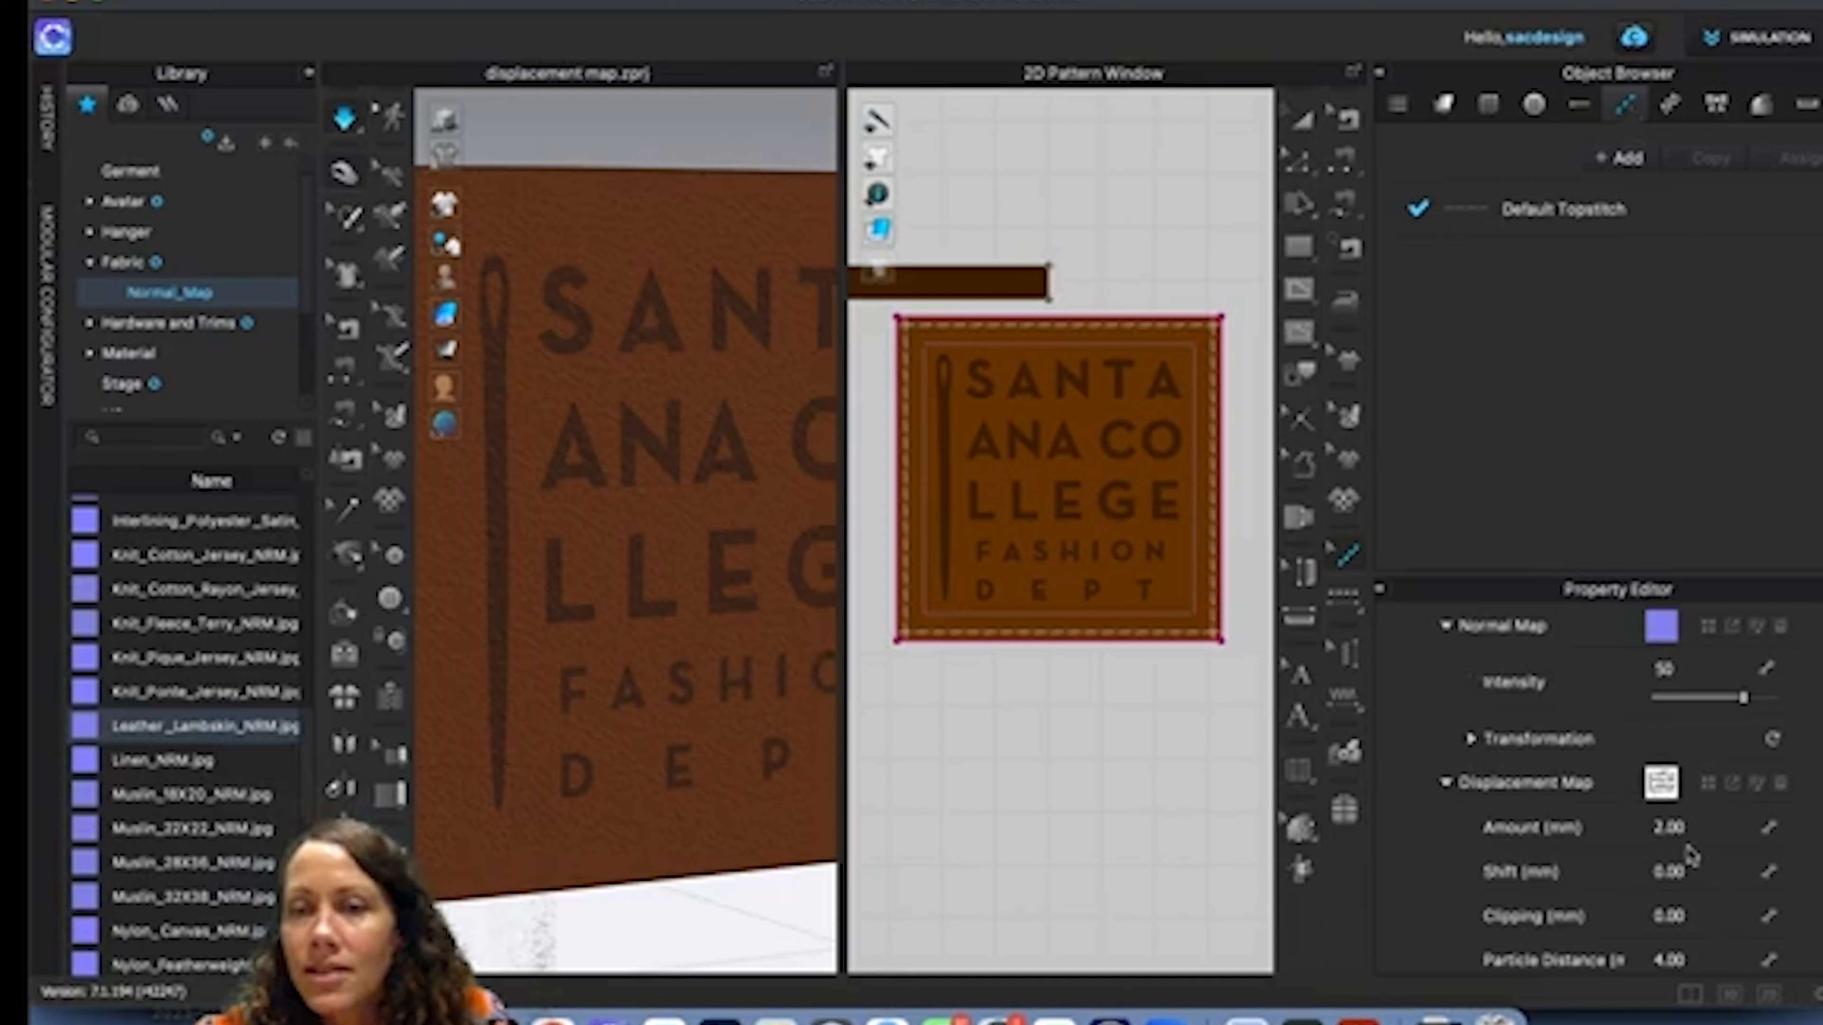
left_click(1690, 825)
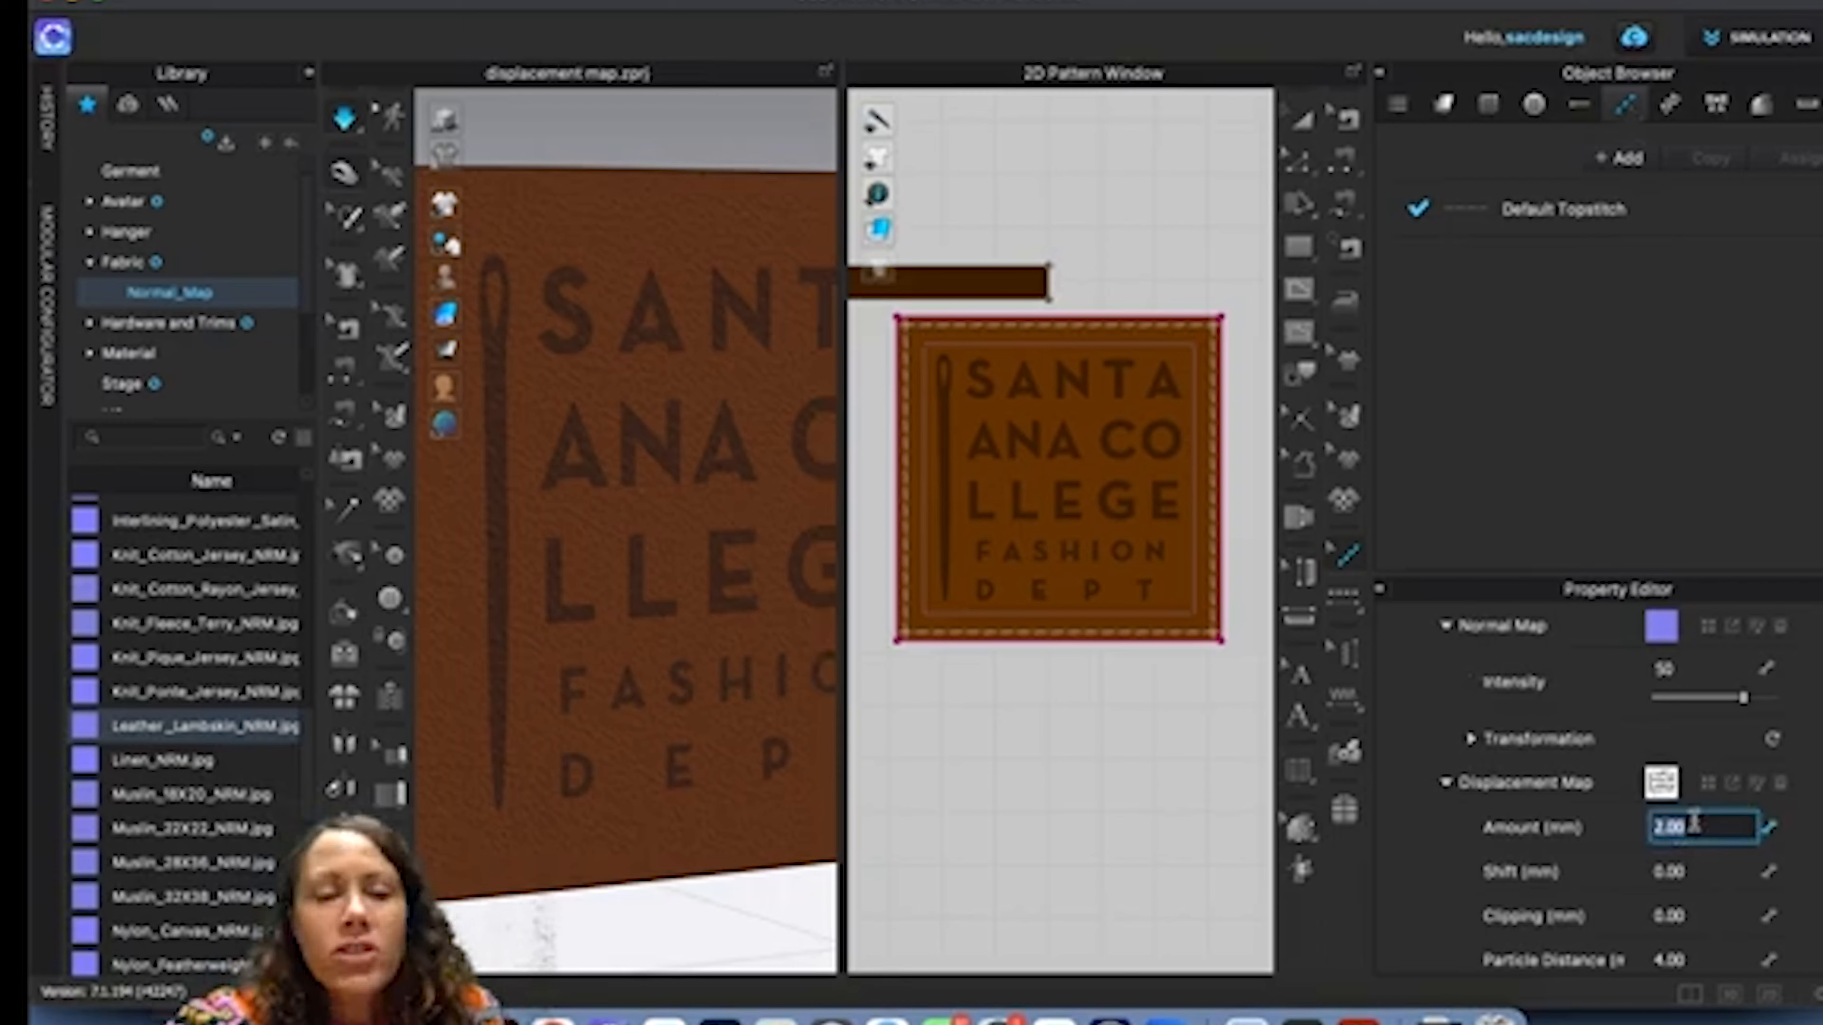
type("3")
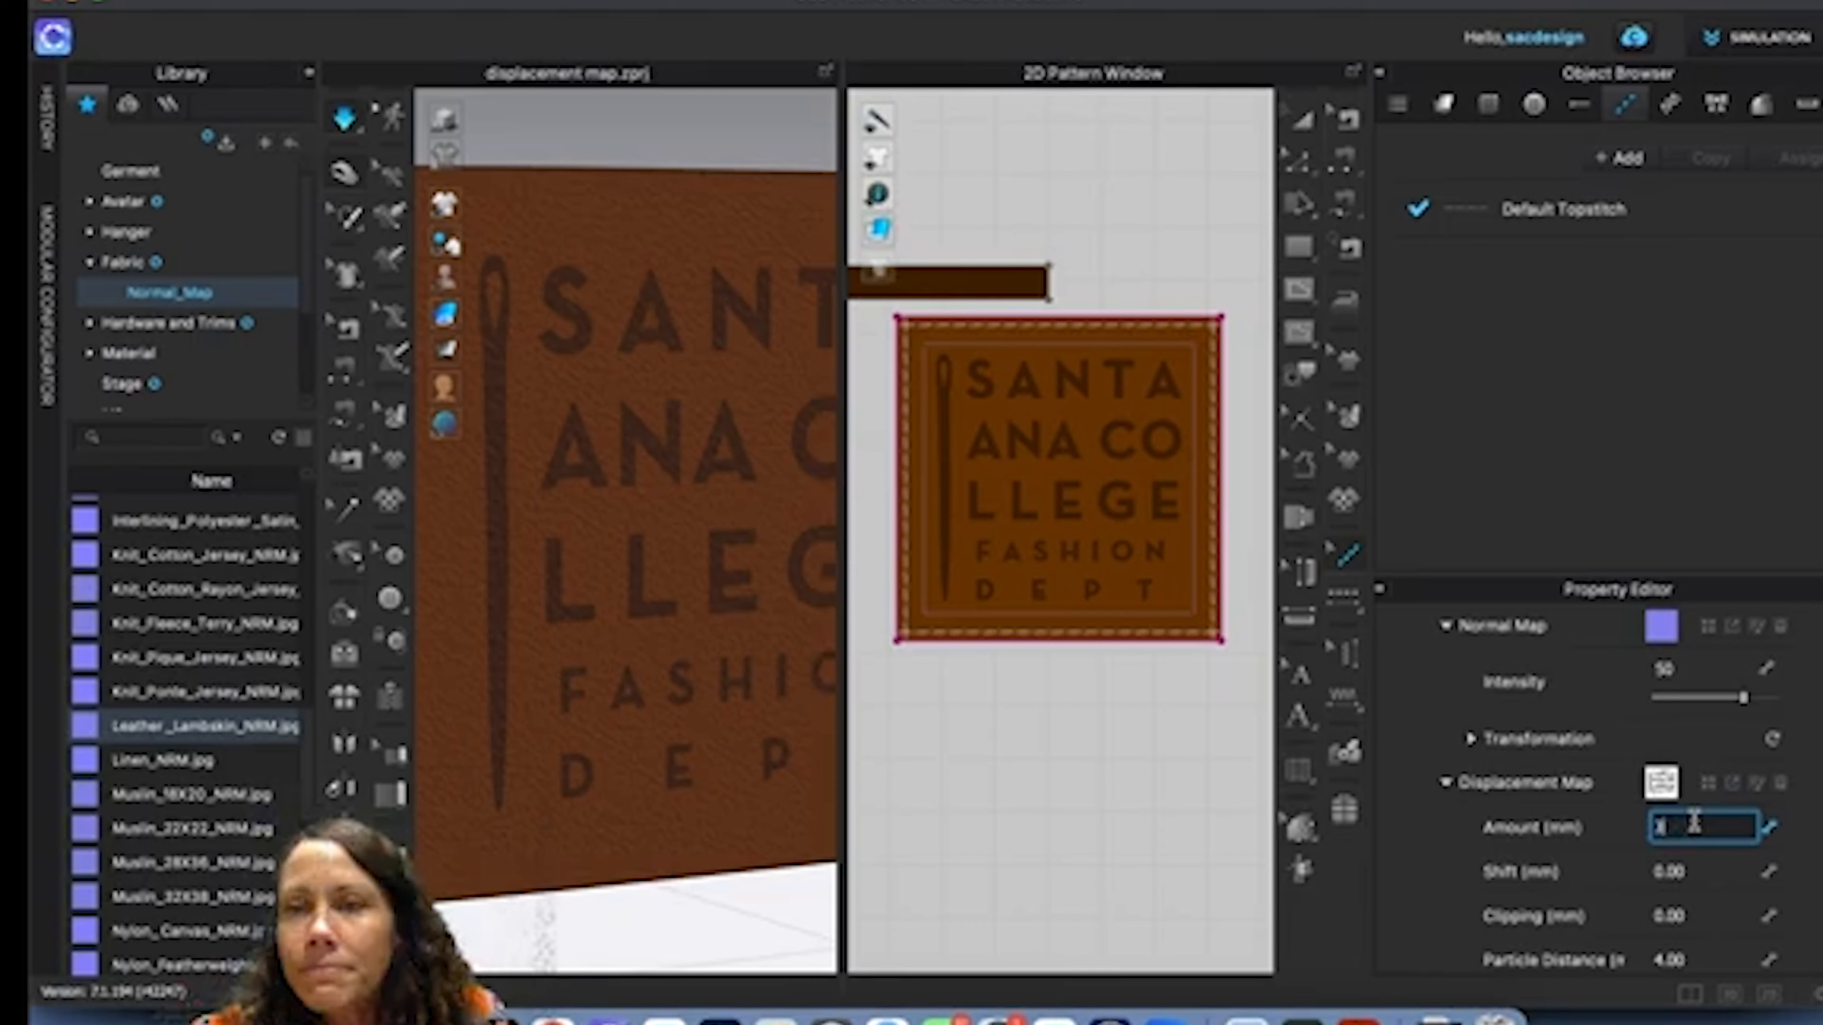
key("Return")
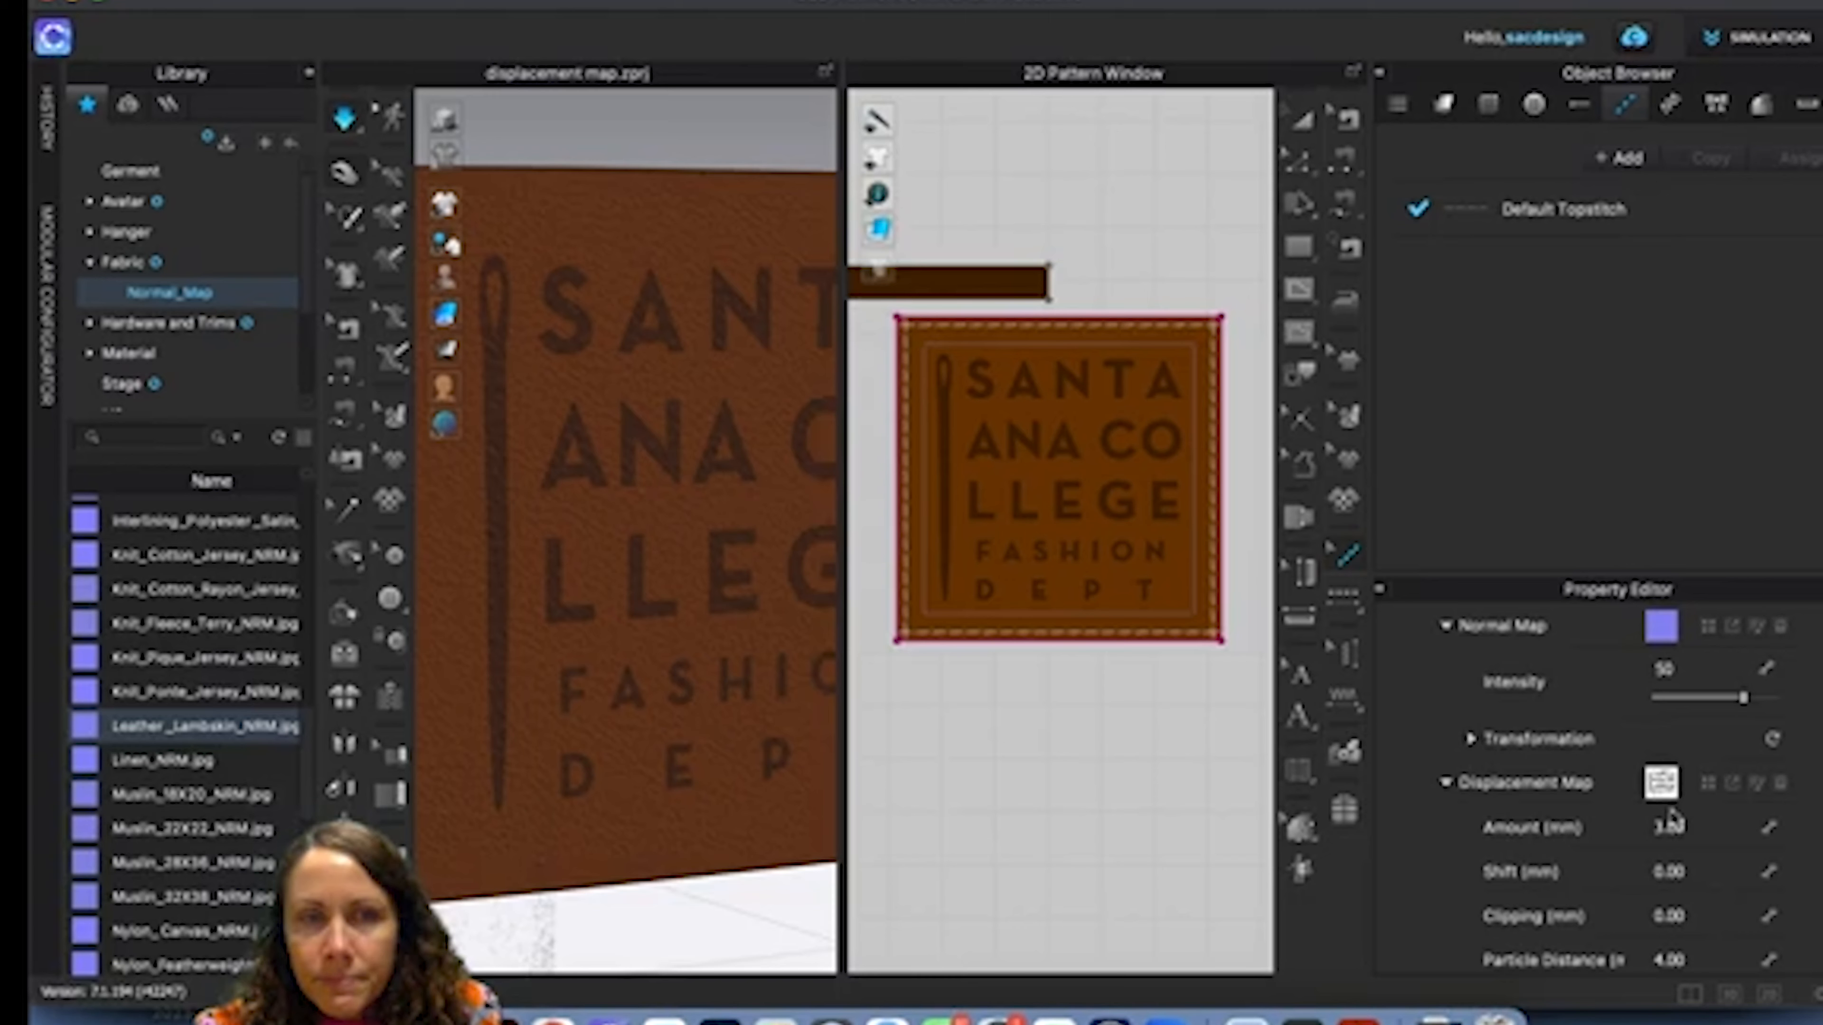
left_click(1670, 826)
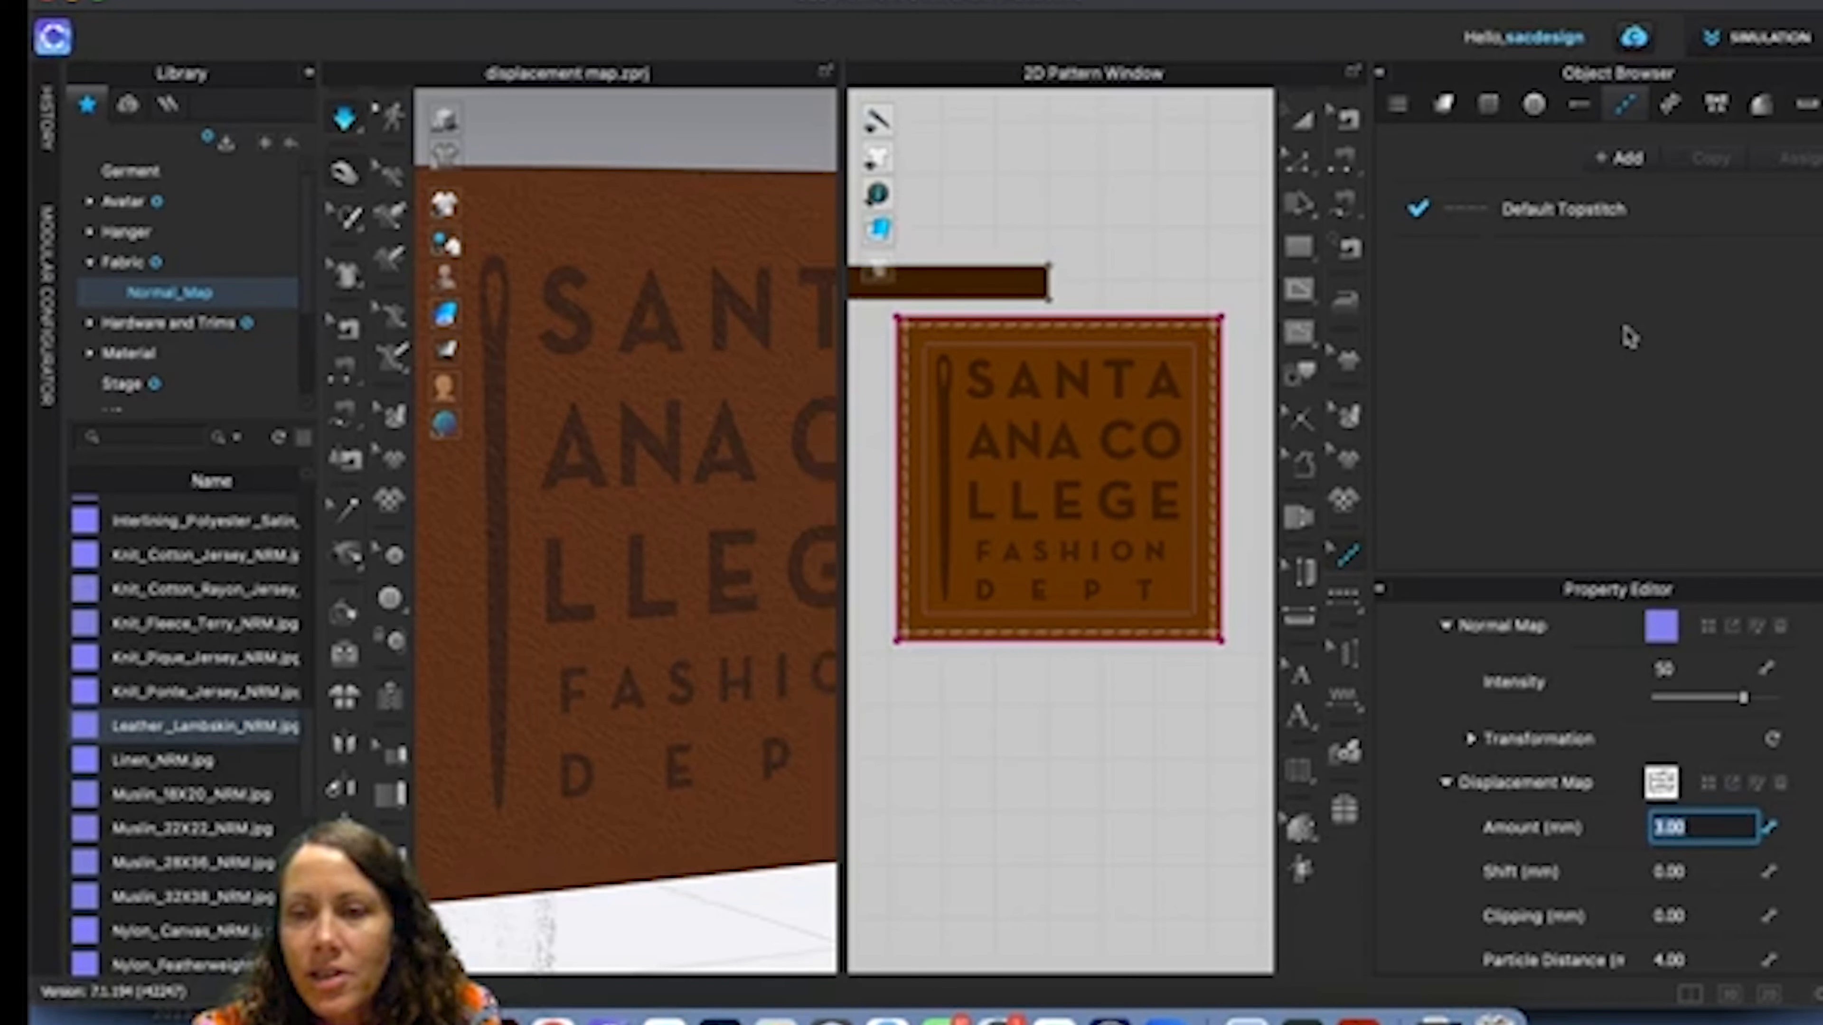
type("2")
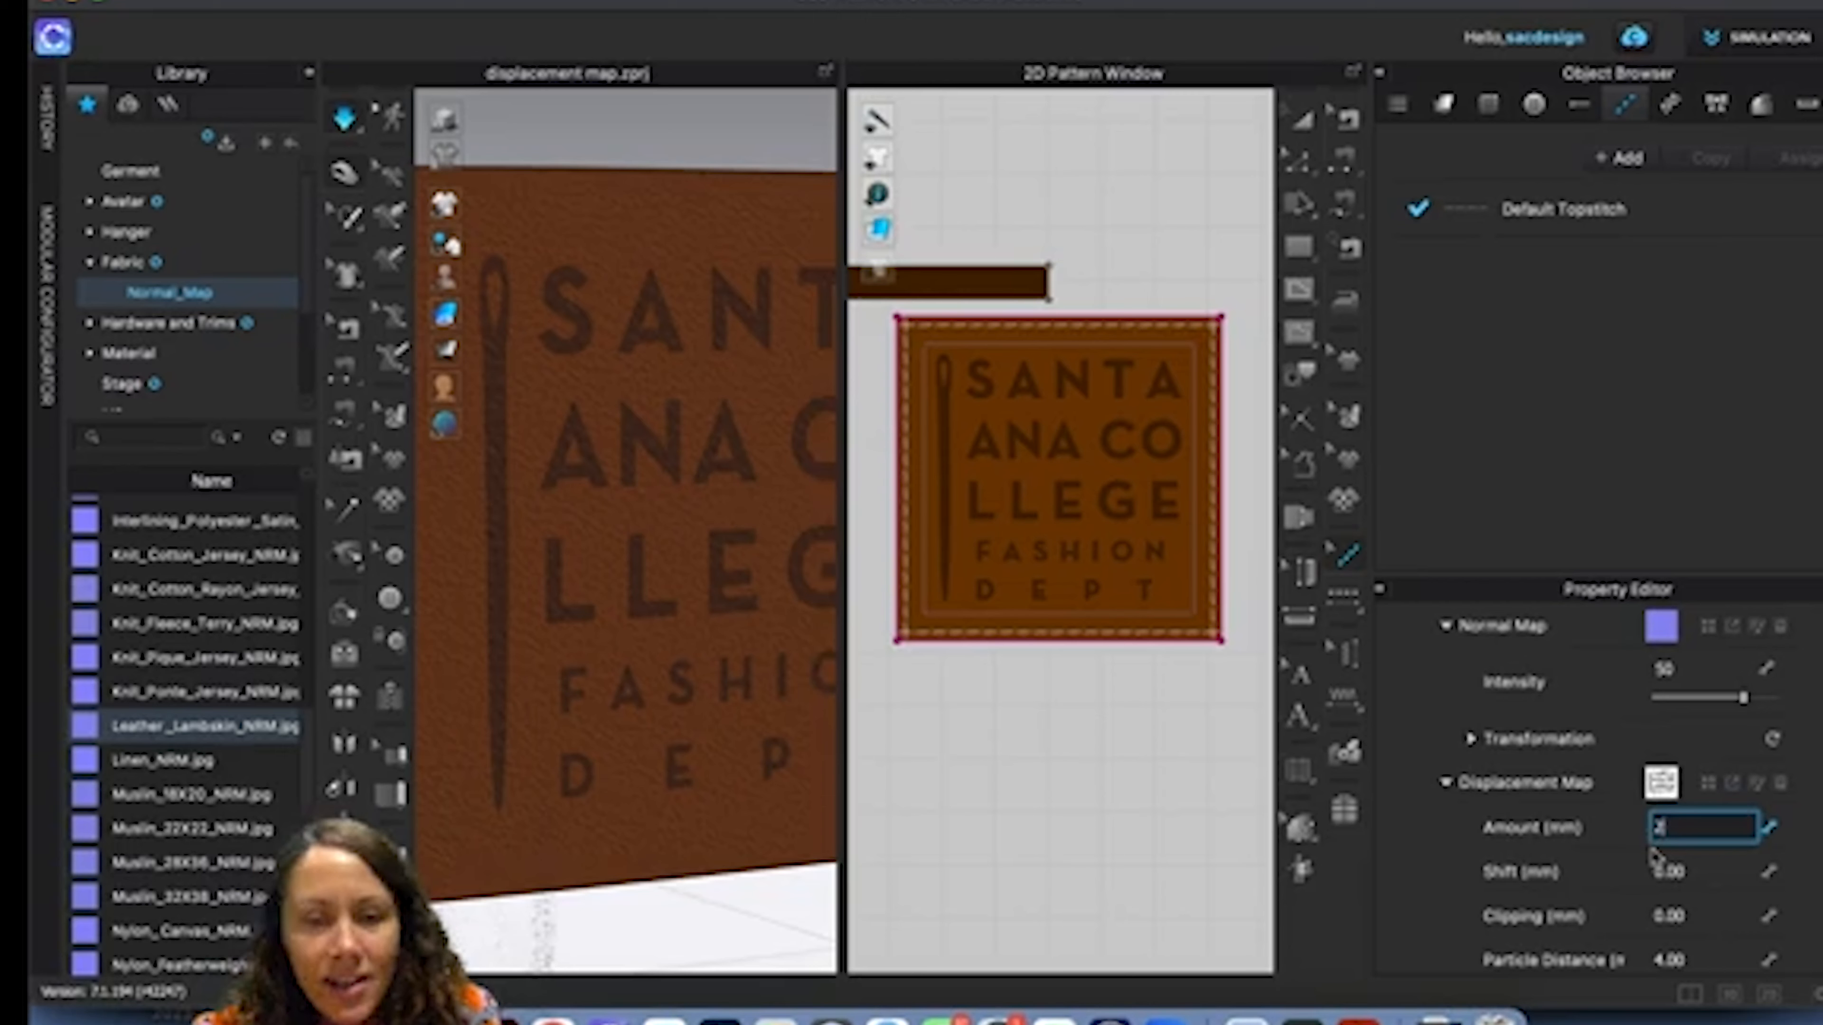
key("Return")
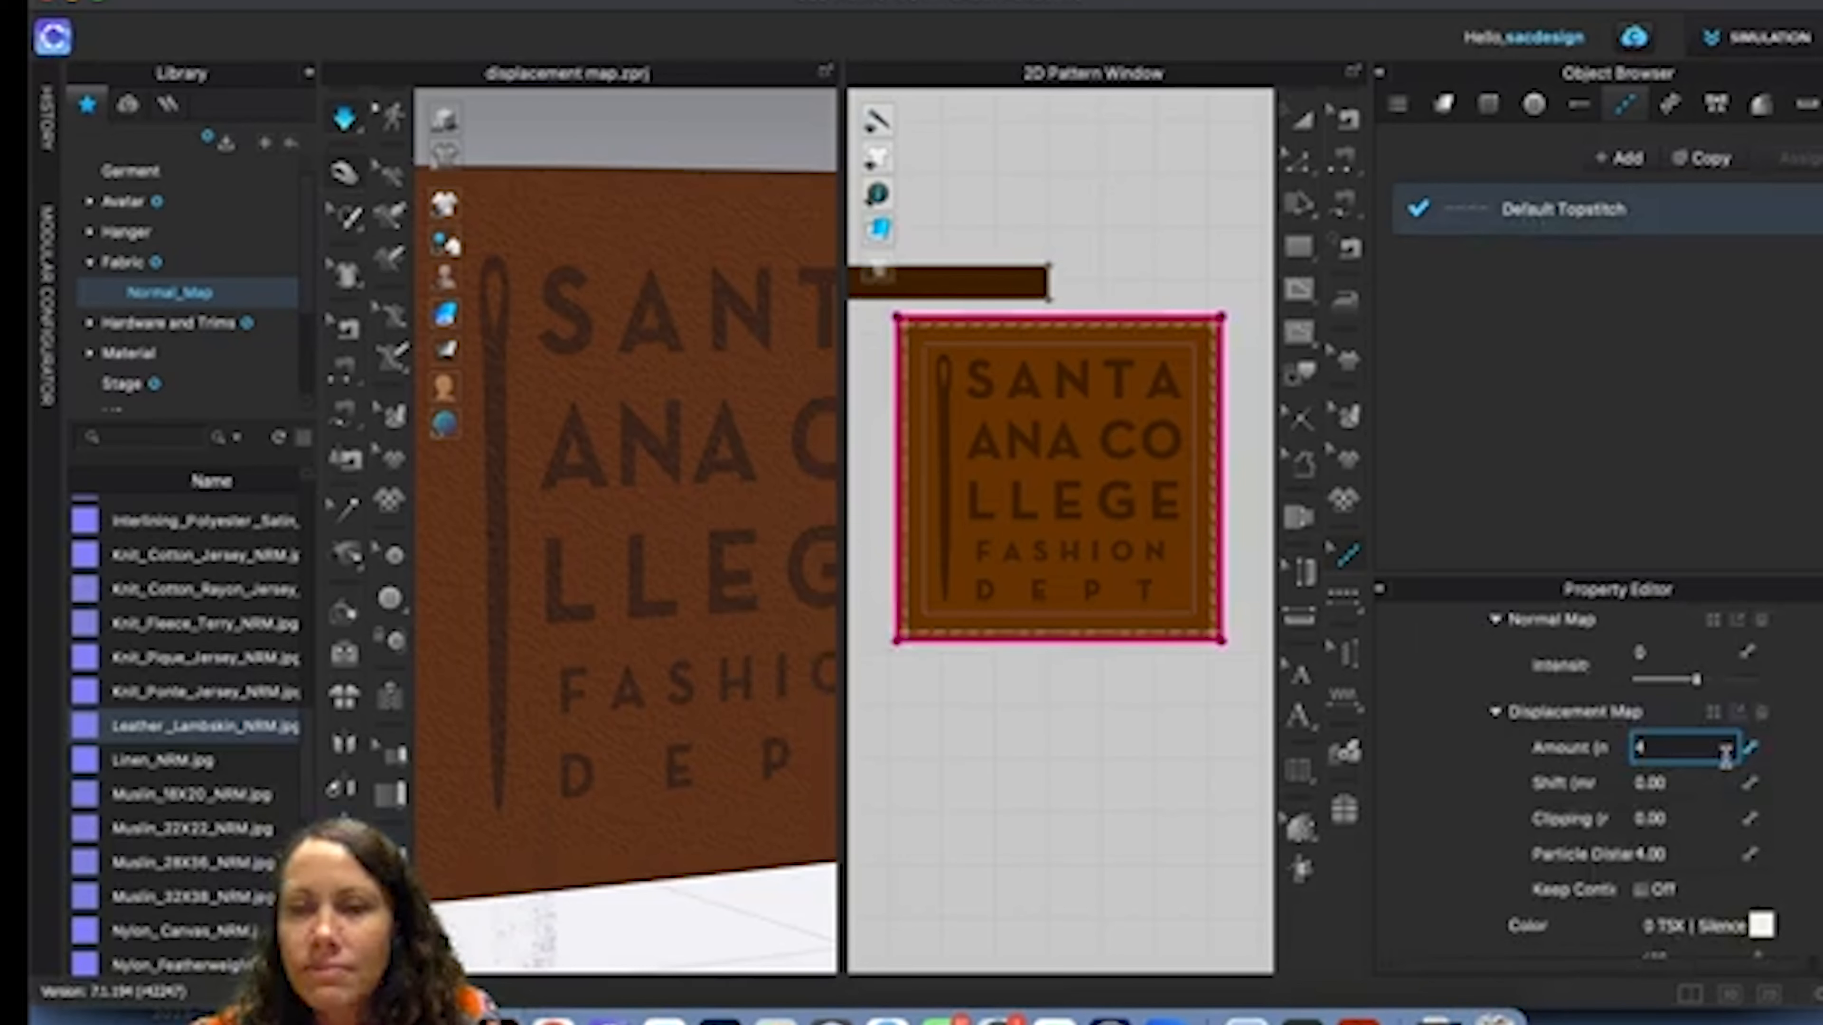
Set the Default Topstitch's displacement map amount to 4 mm and its shift to -0.75 mm, and simulate the patch.
key("Tab")
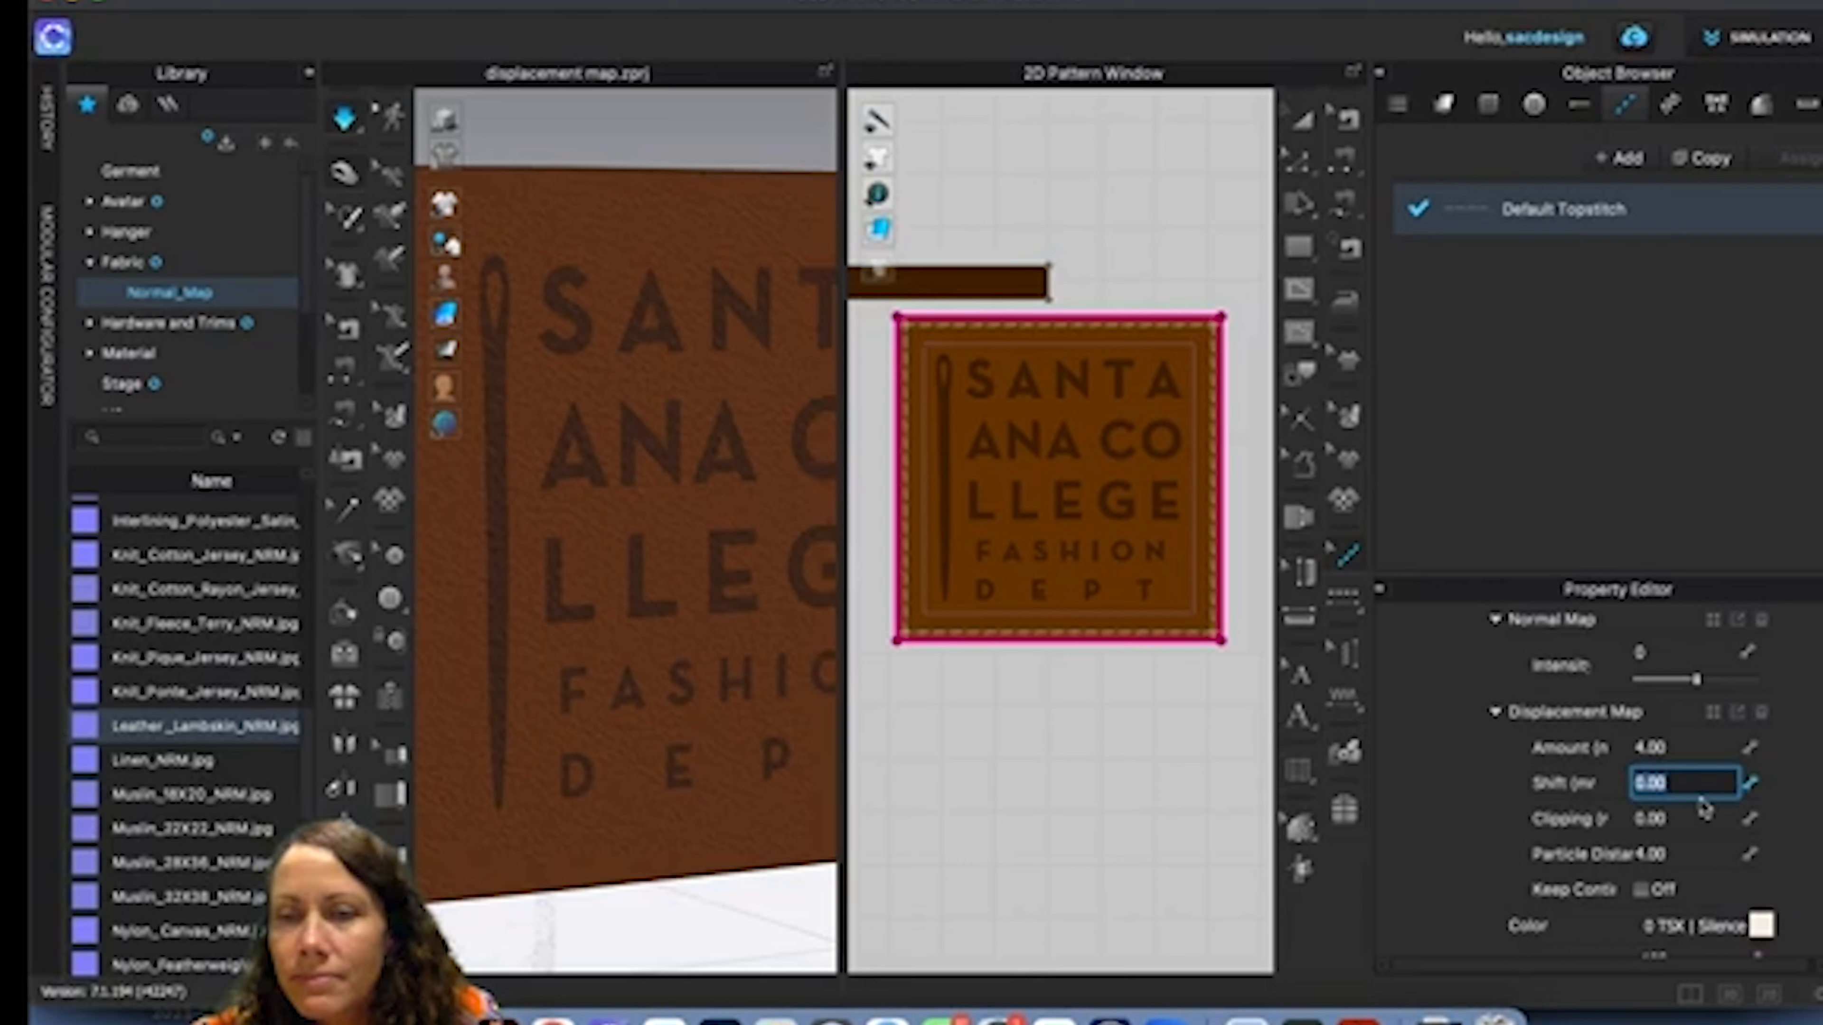
scroll(1666, 876, "up", 2)
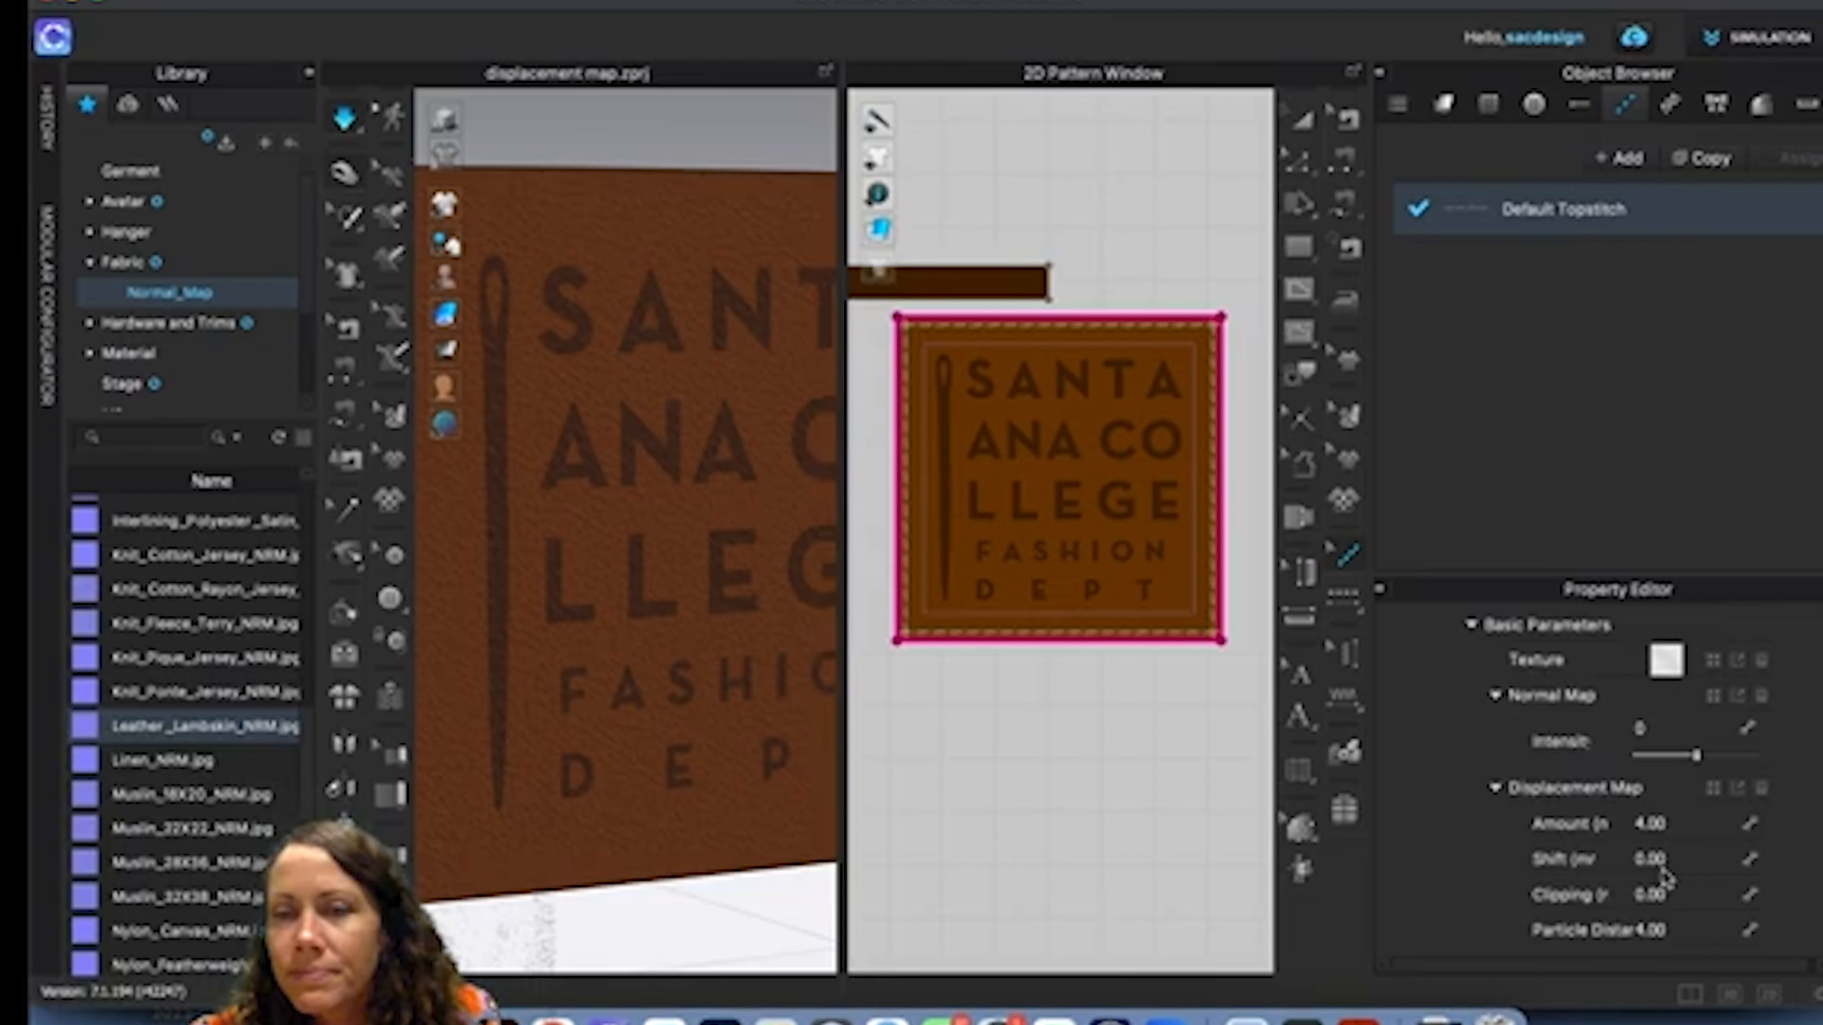
scroll(1665, 876, "down", 2)
double_click(1673, 781)
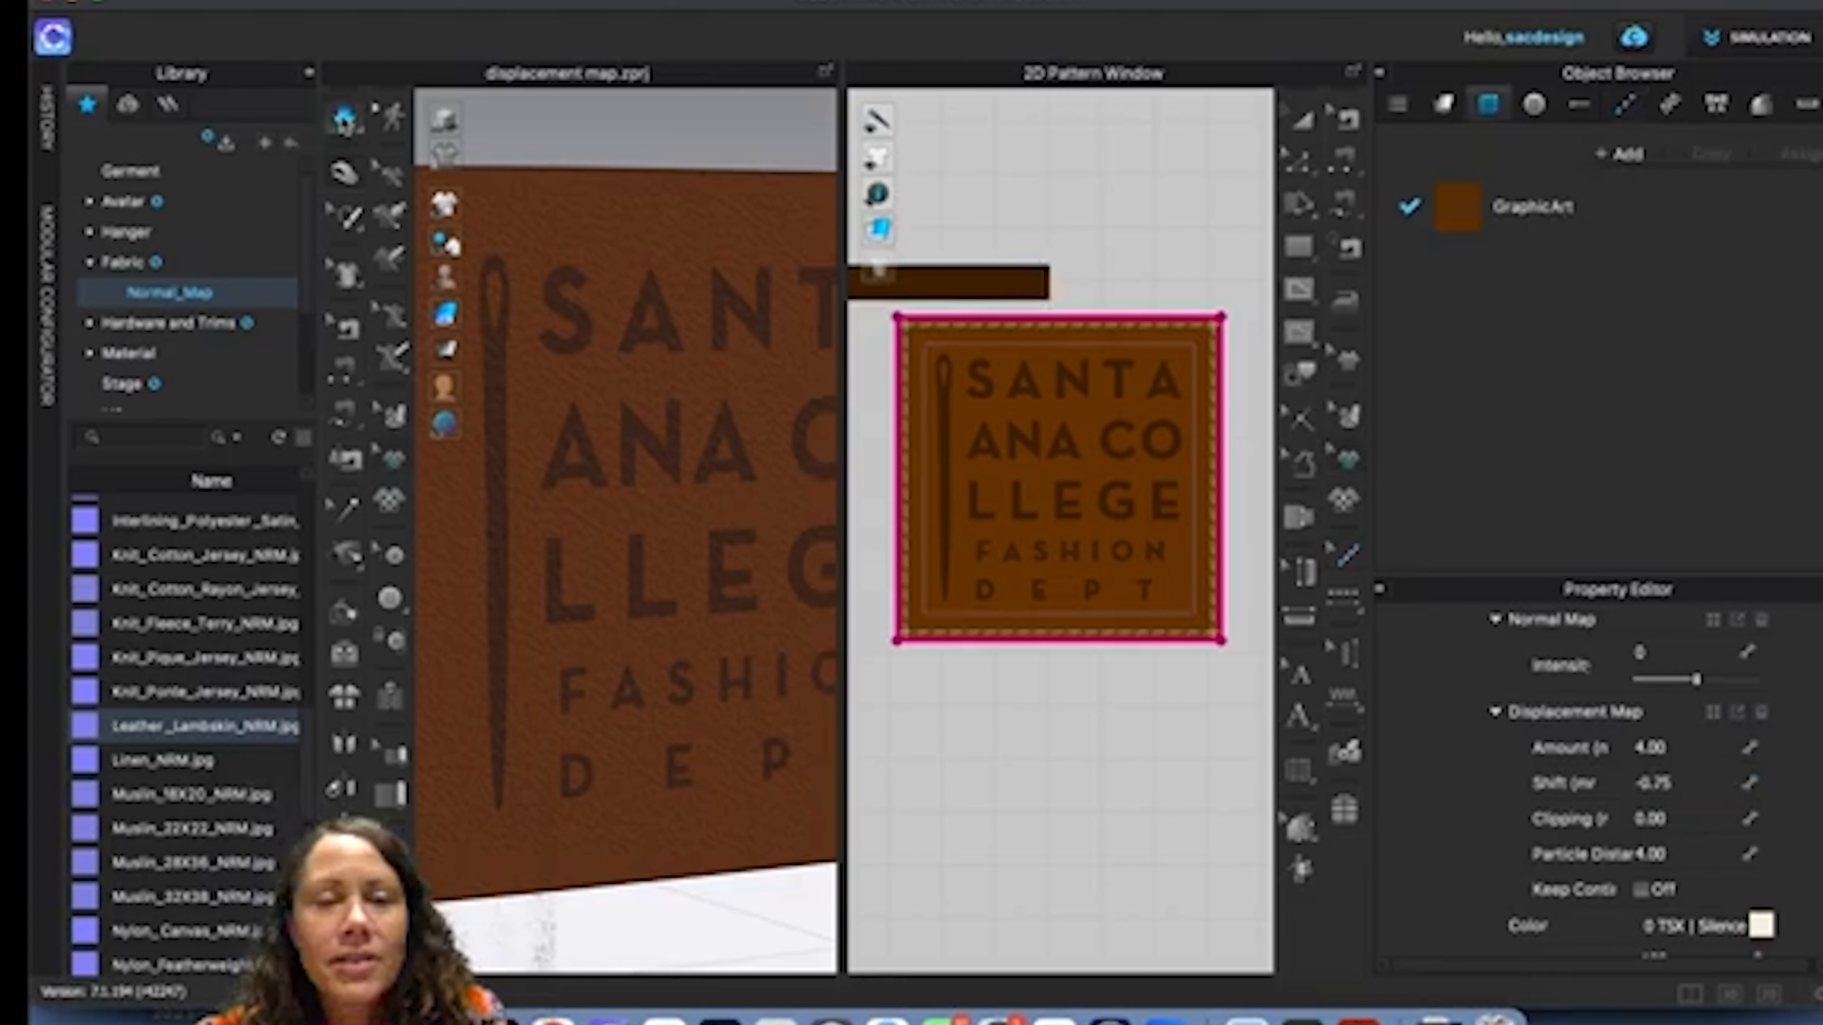
left_click(345, 119)
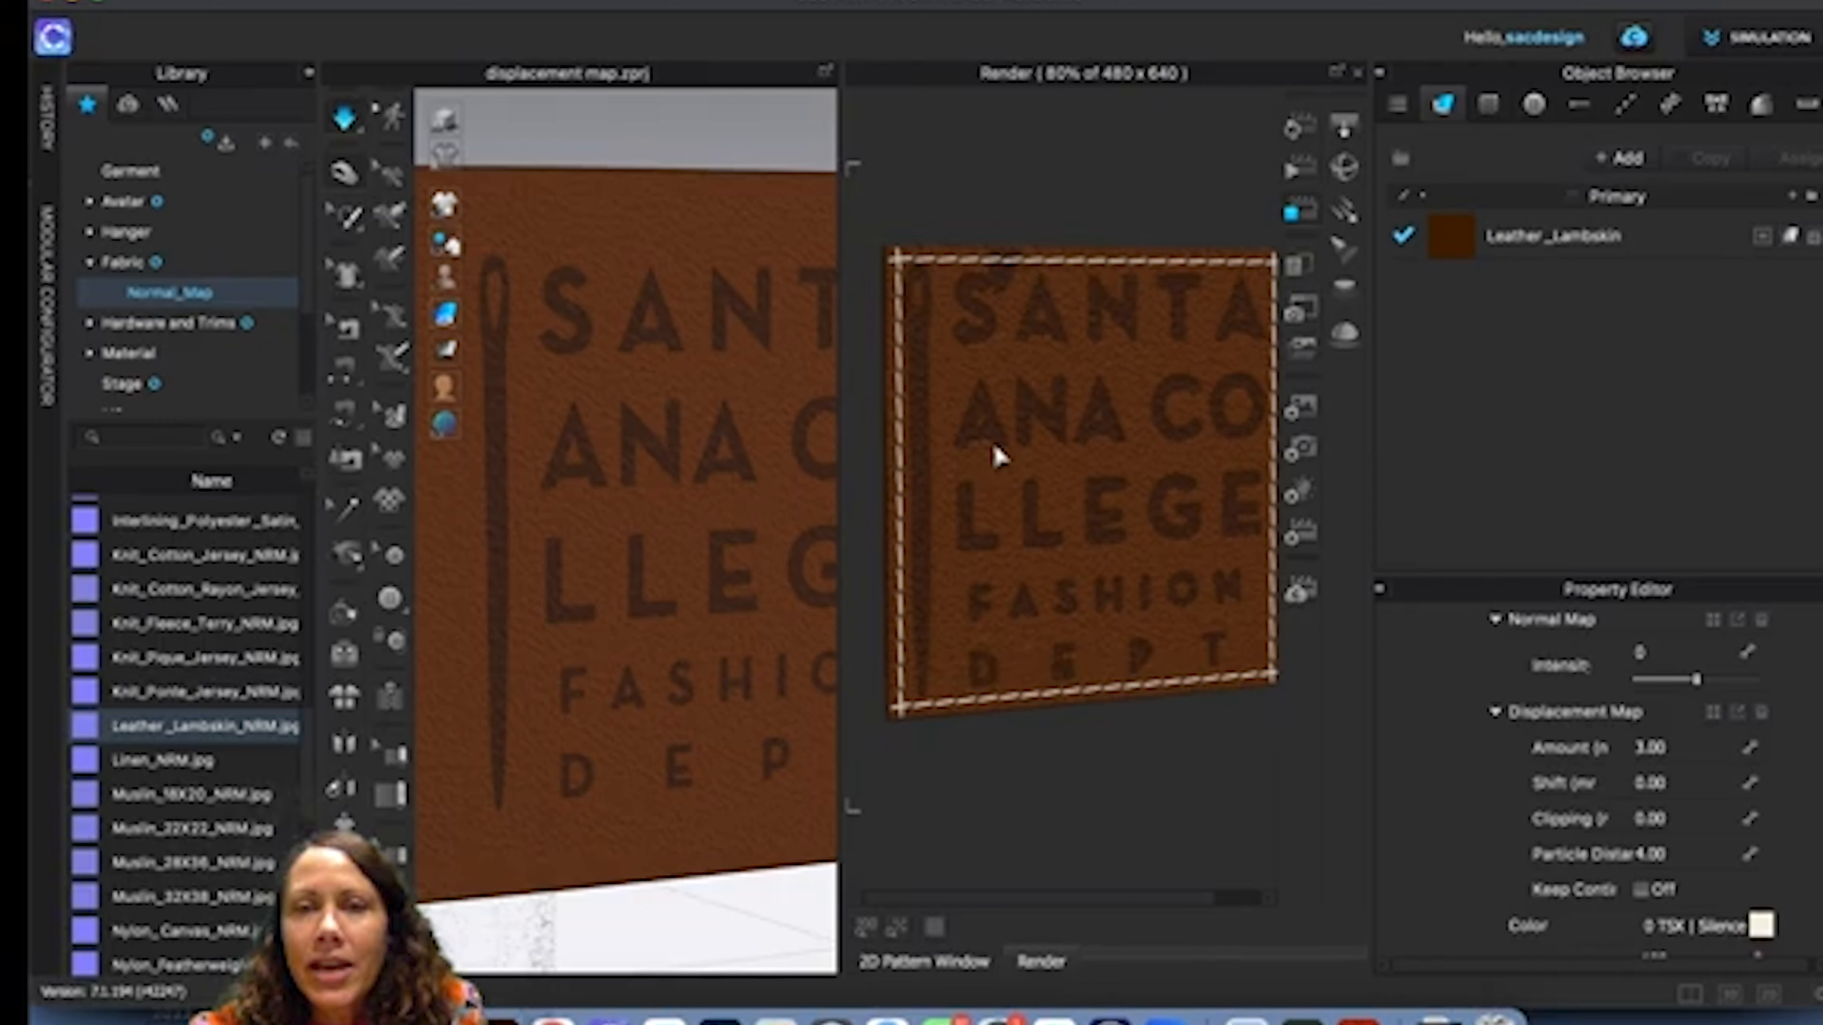
Stop the simulation and start the interactive render of the leather patch.
left_click(1299, 127)
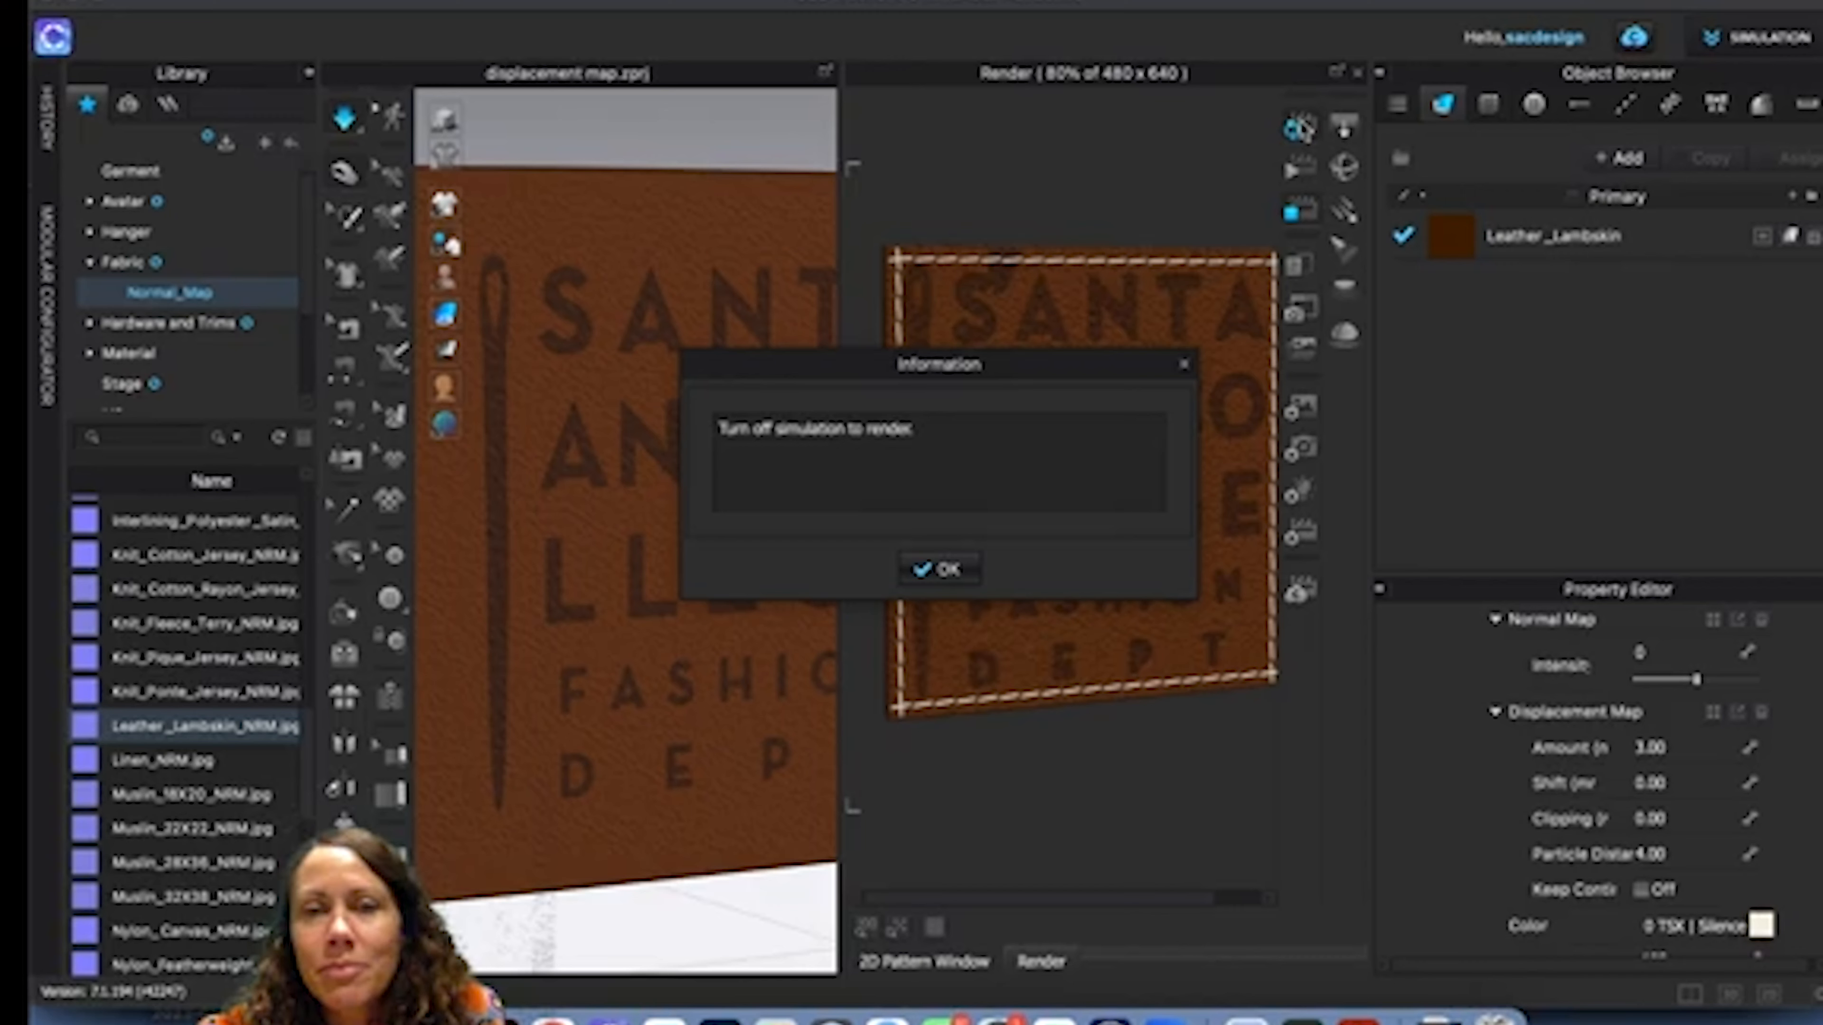
key("Return")
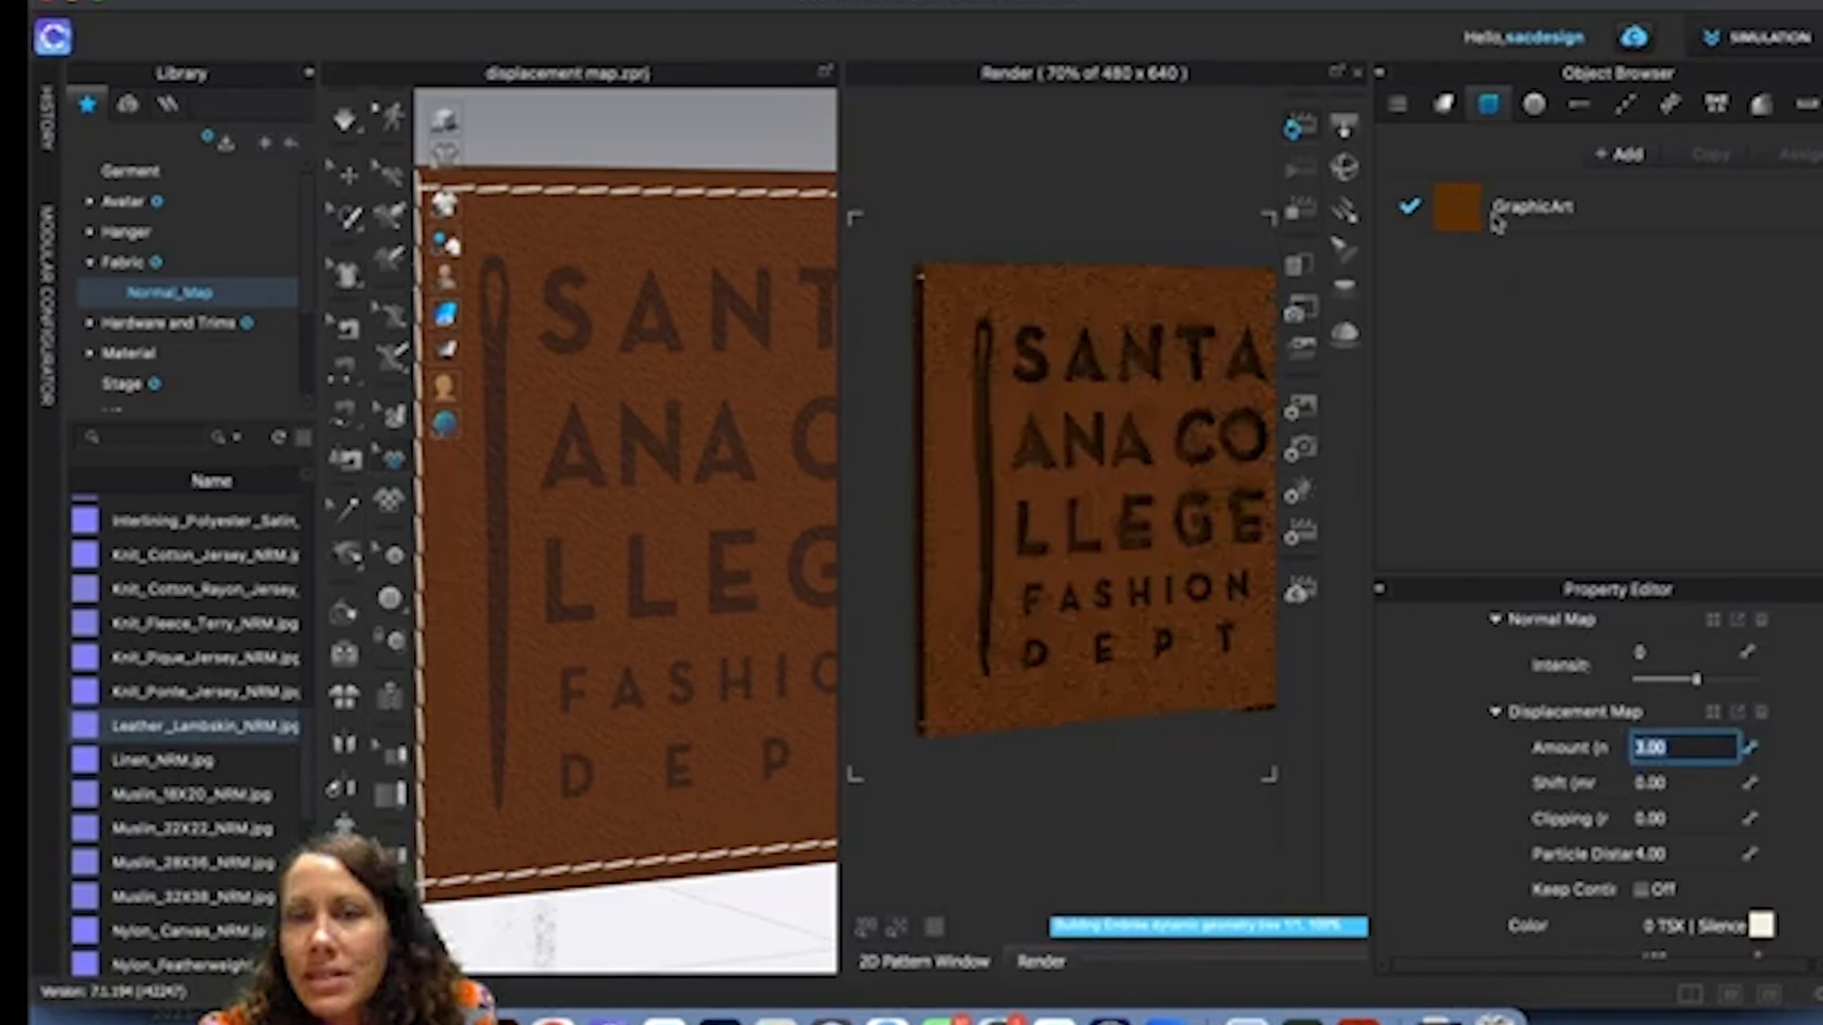
key("Return")
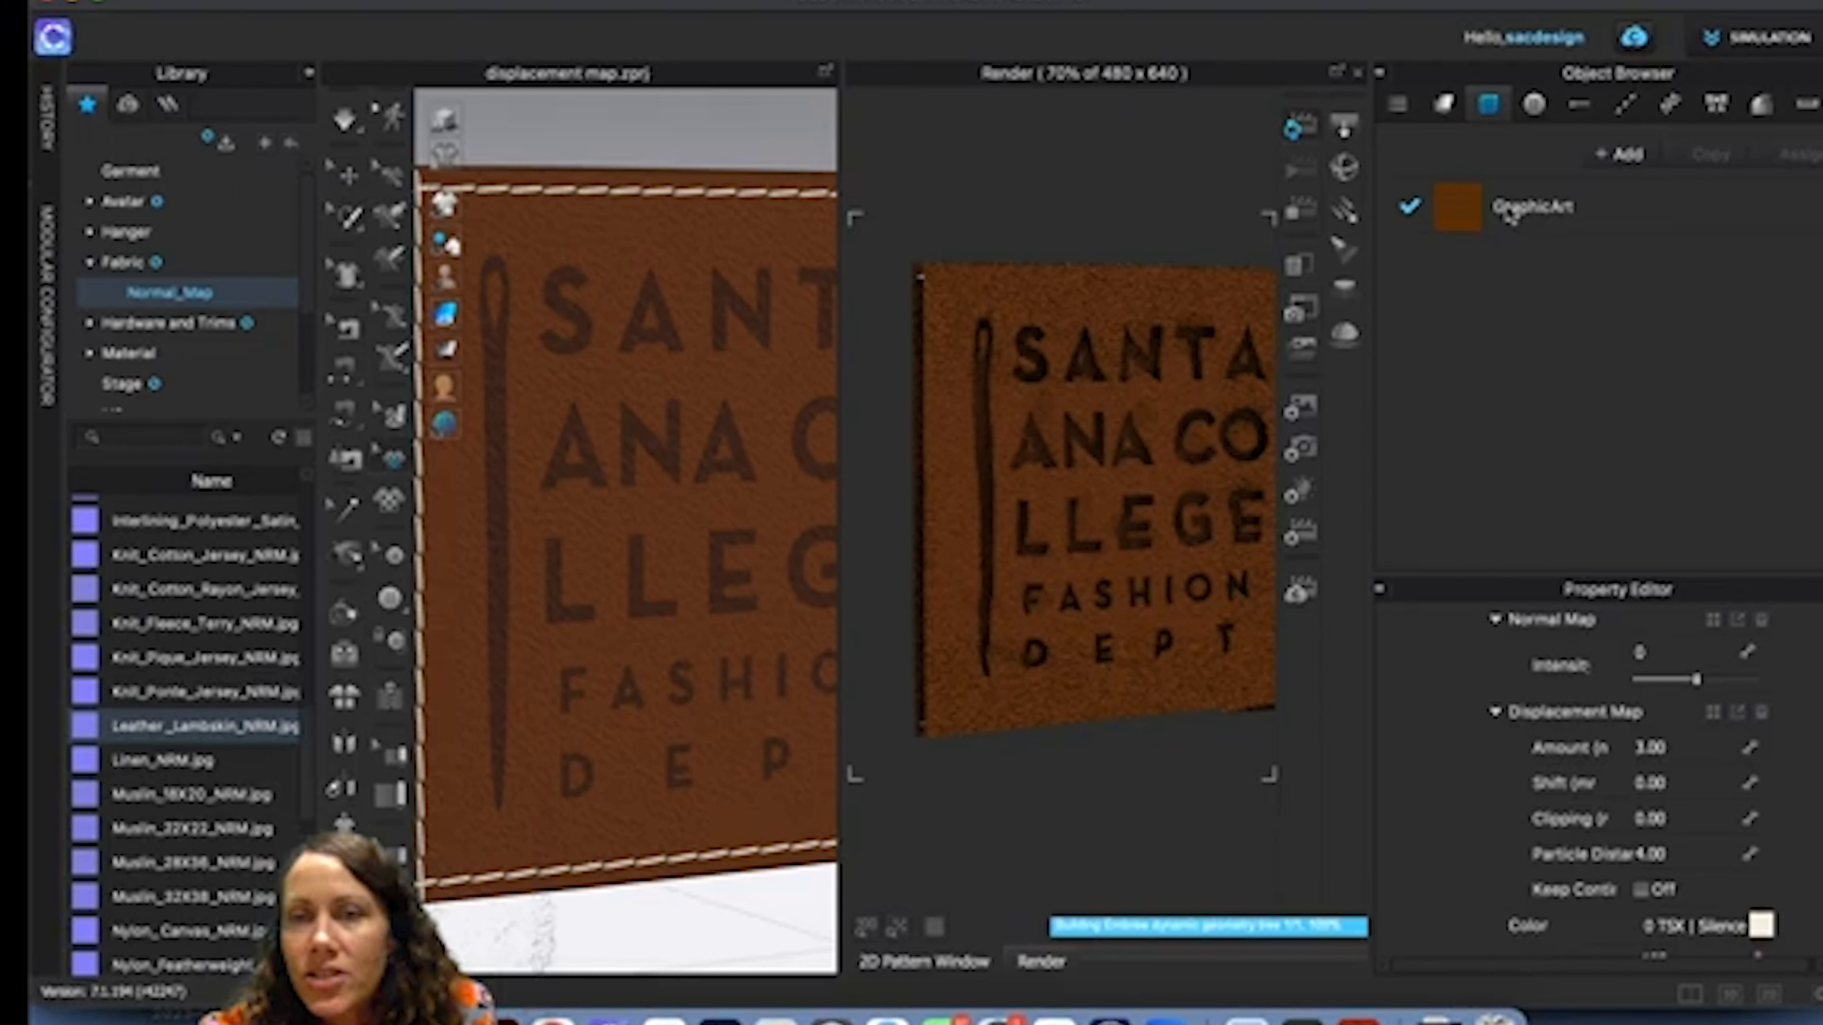
Set the GraphicArt graphic's displacement map amount to 1 mm and its shift to -0.5 mm.
left_click(1548, 209)
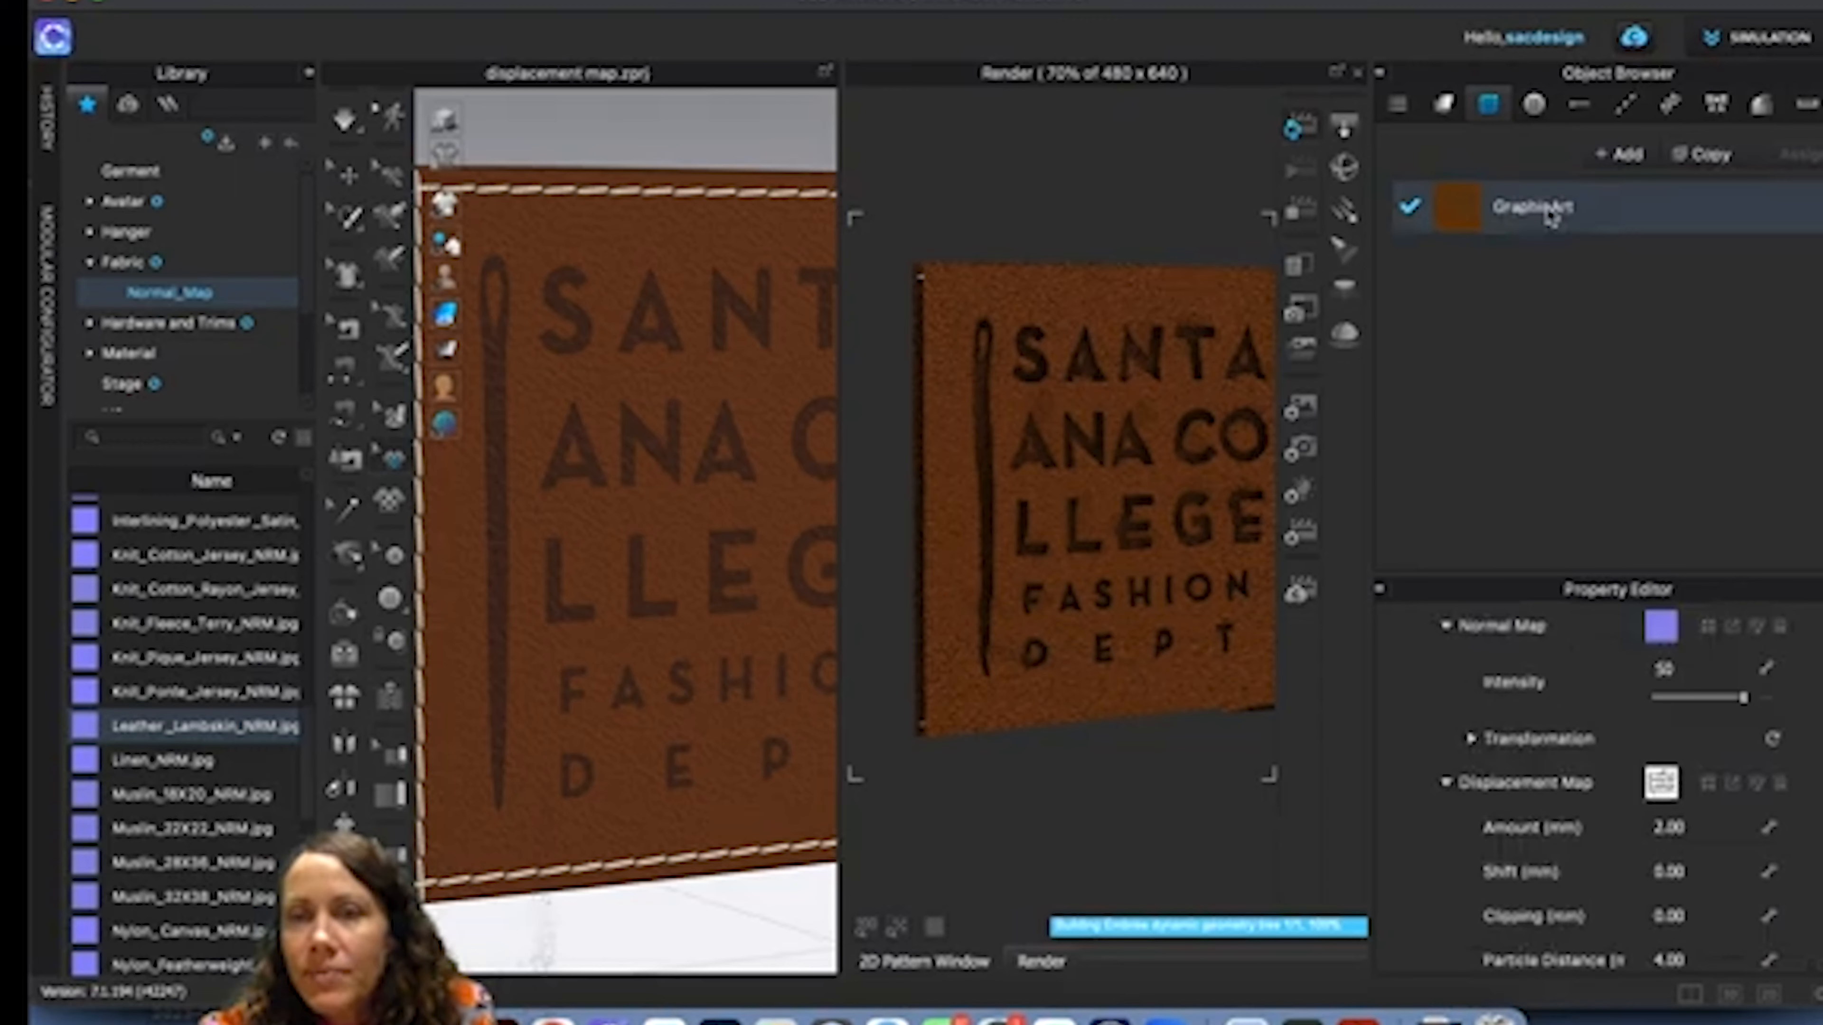
left_click(1699, 827)
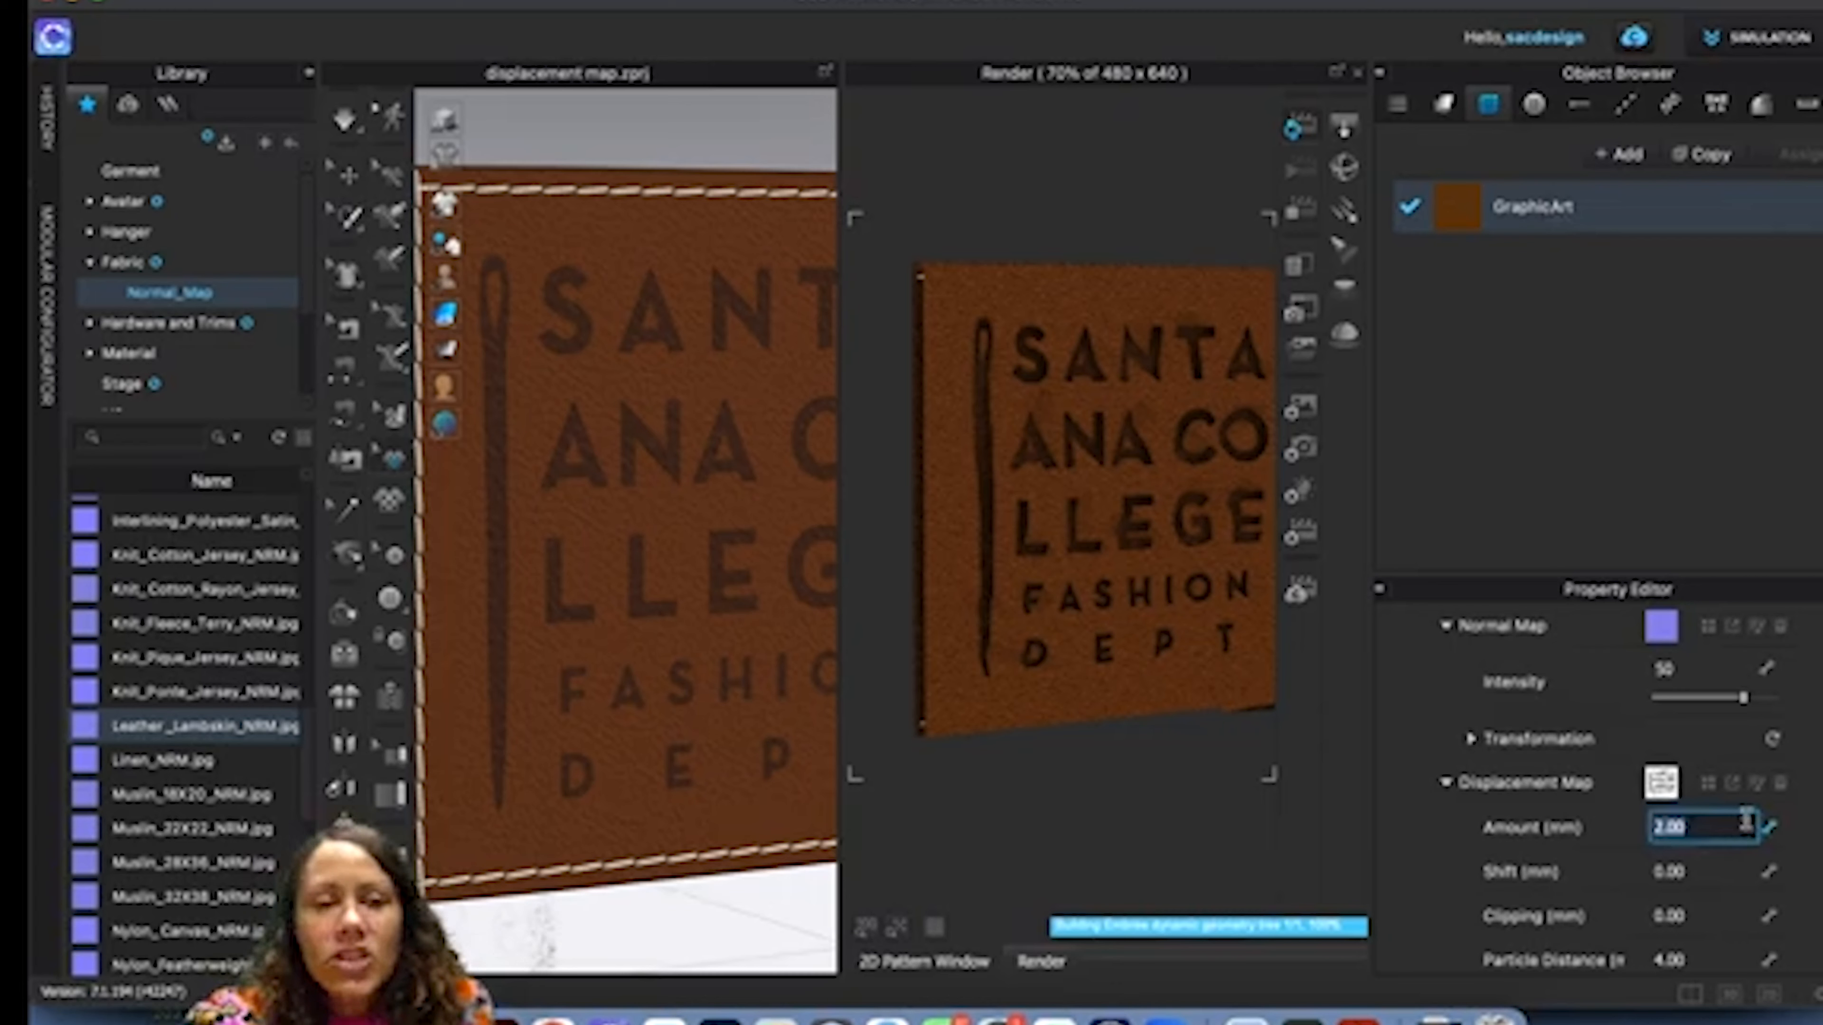
type("3")
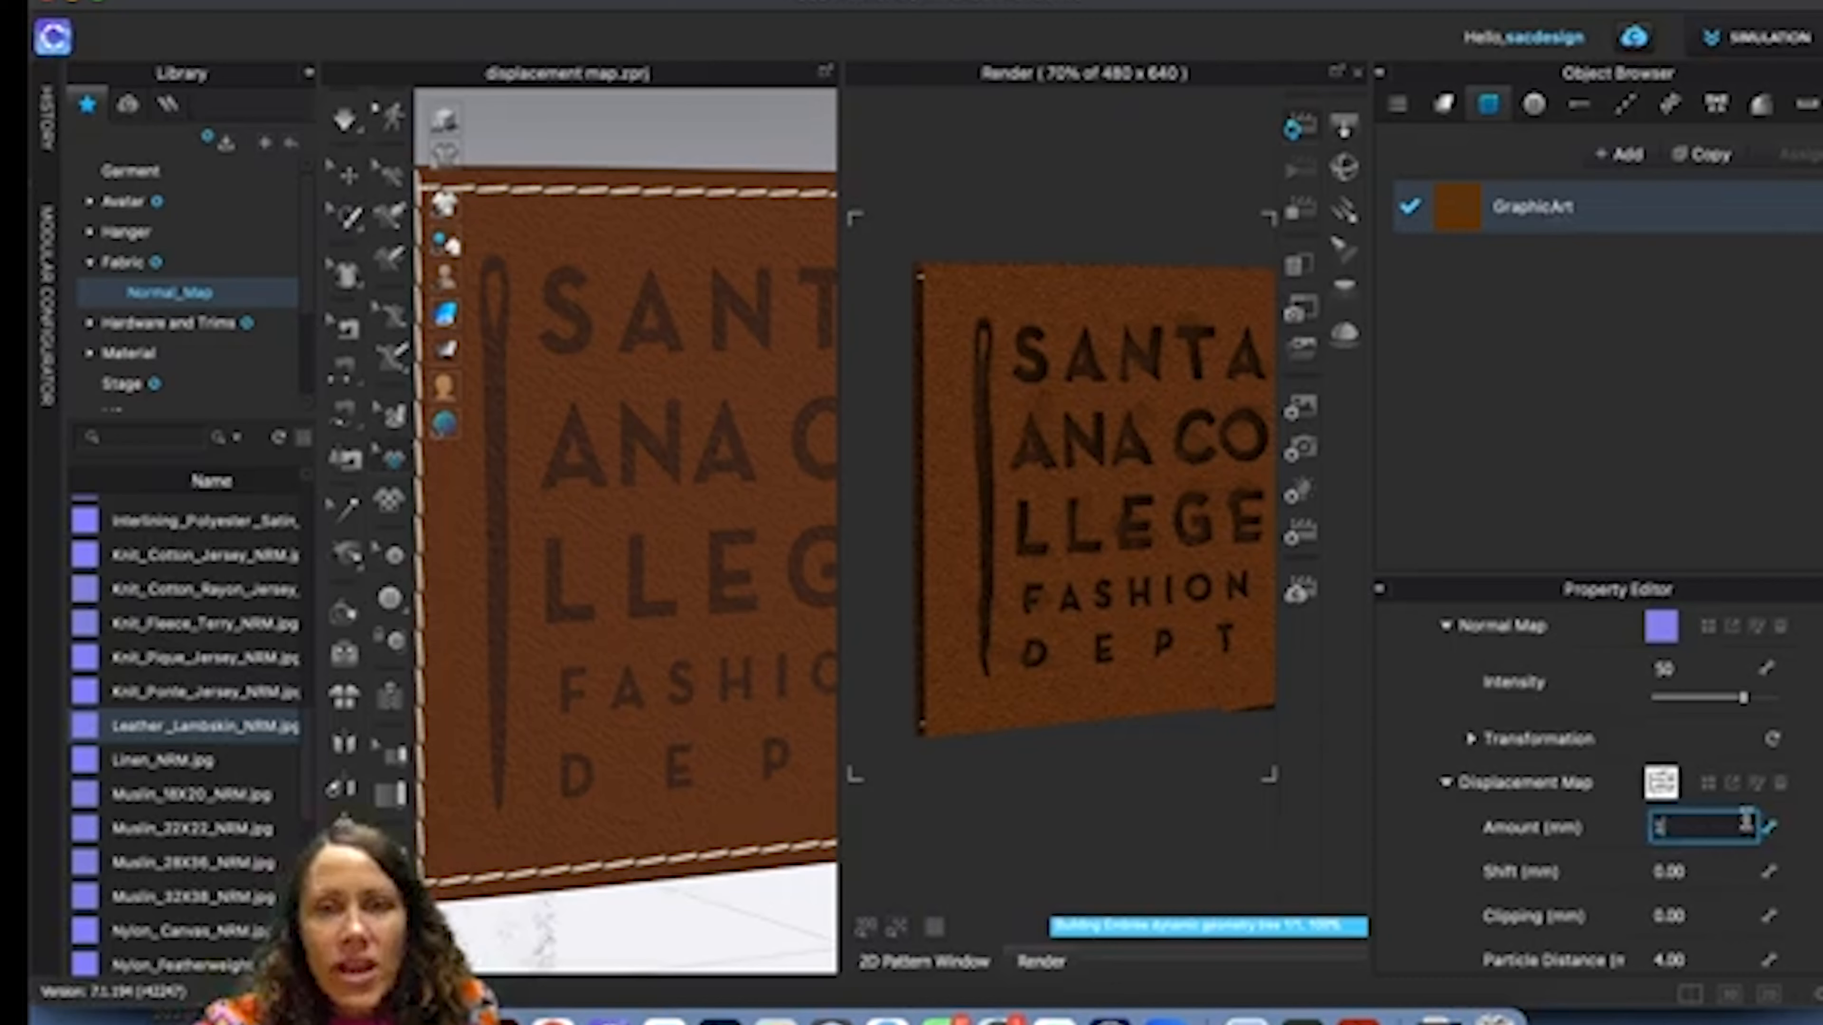
left_click(1717, 869)
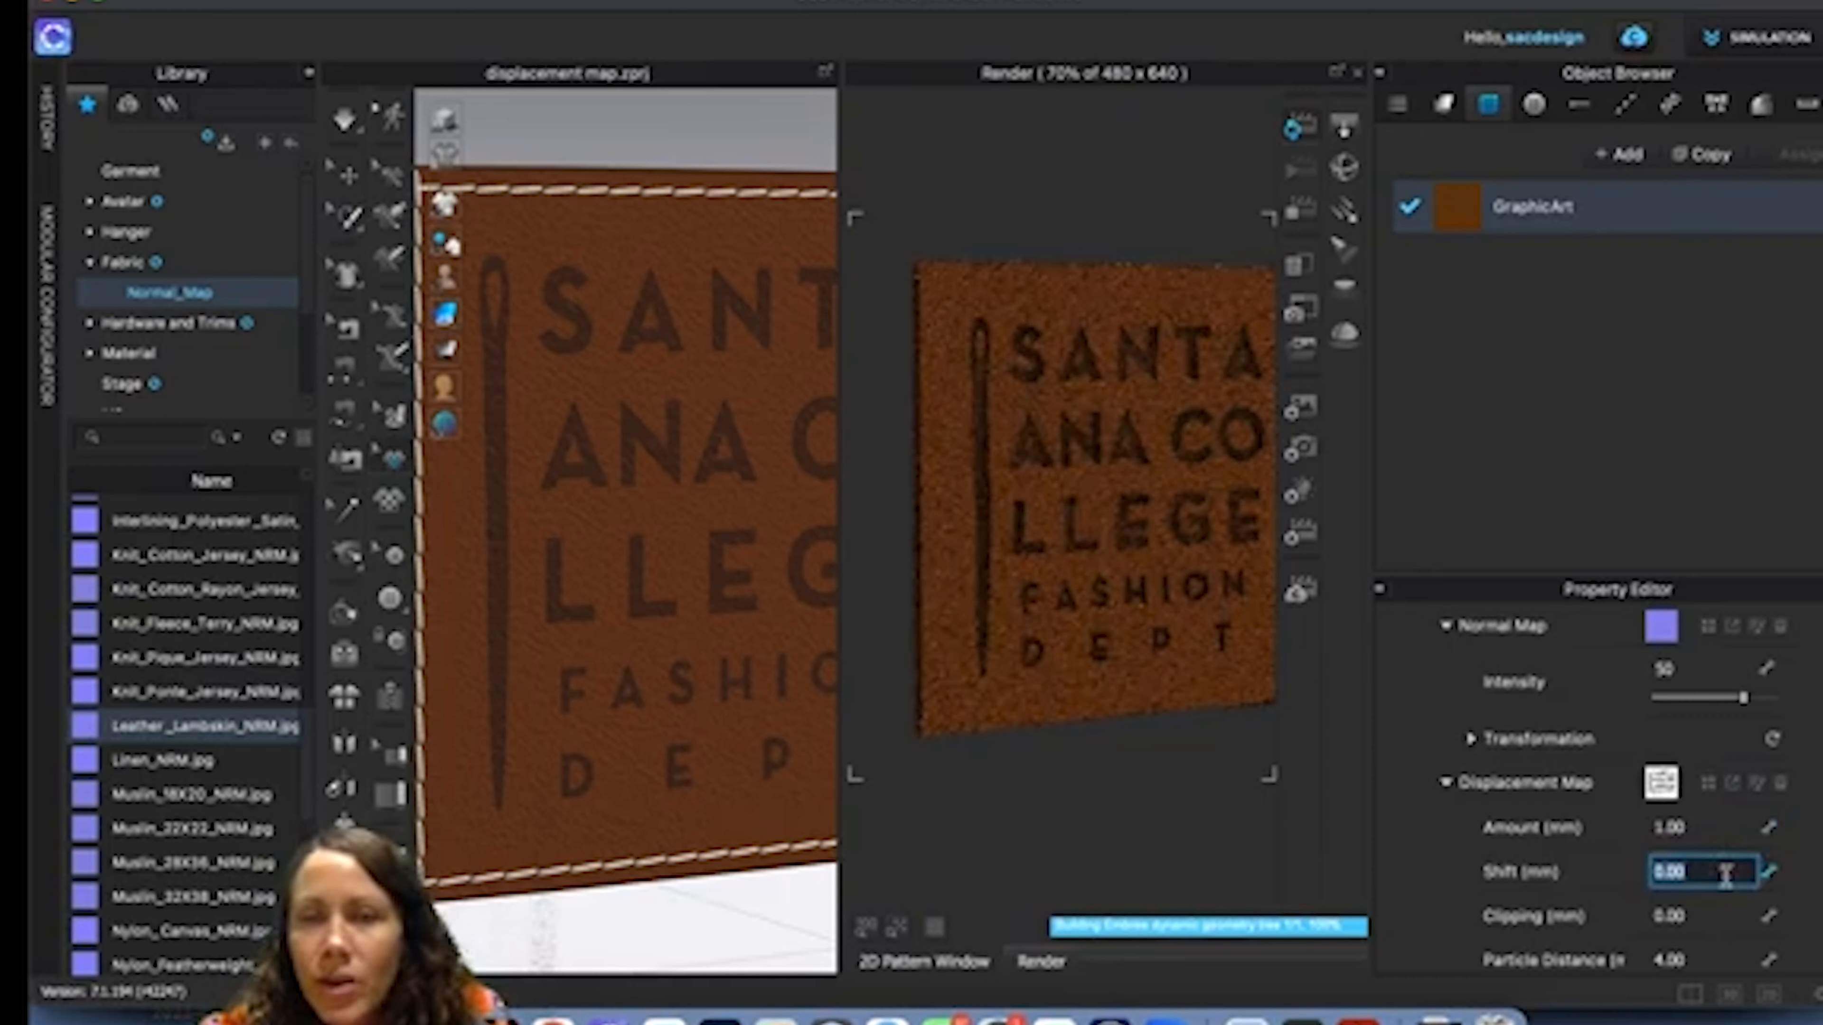
type("-5")
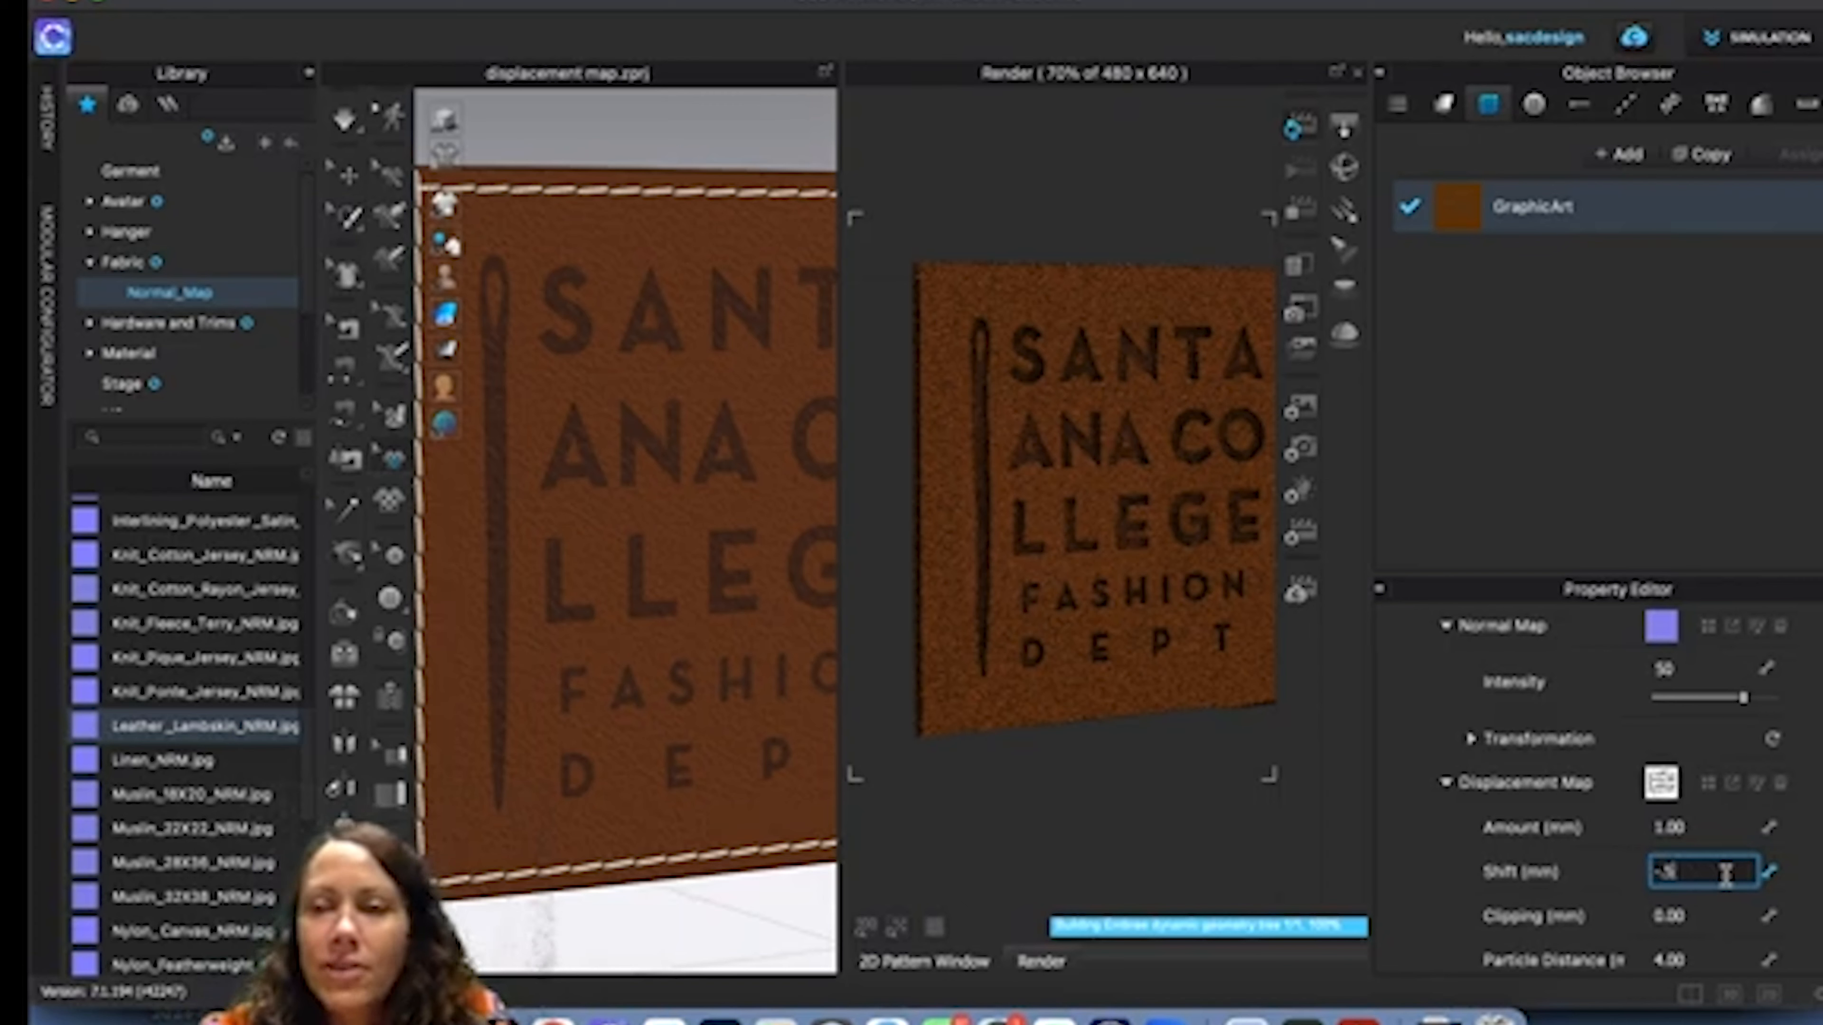
left_click(1717, 913)
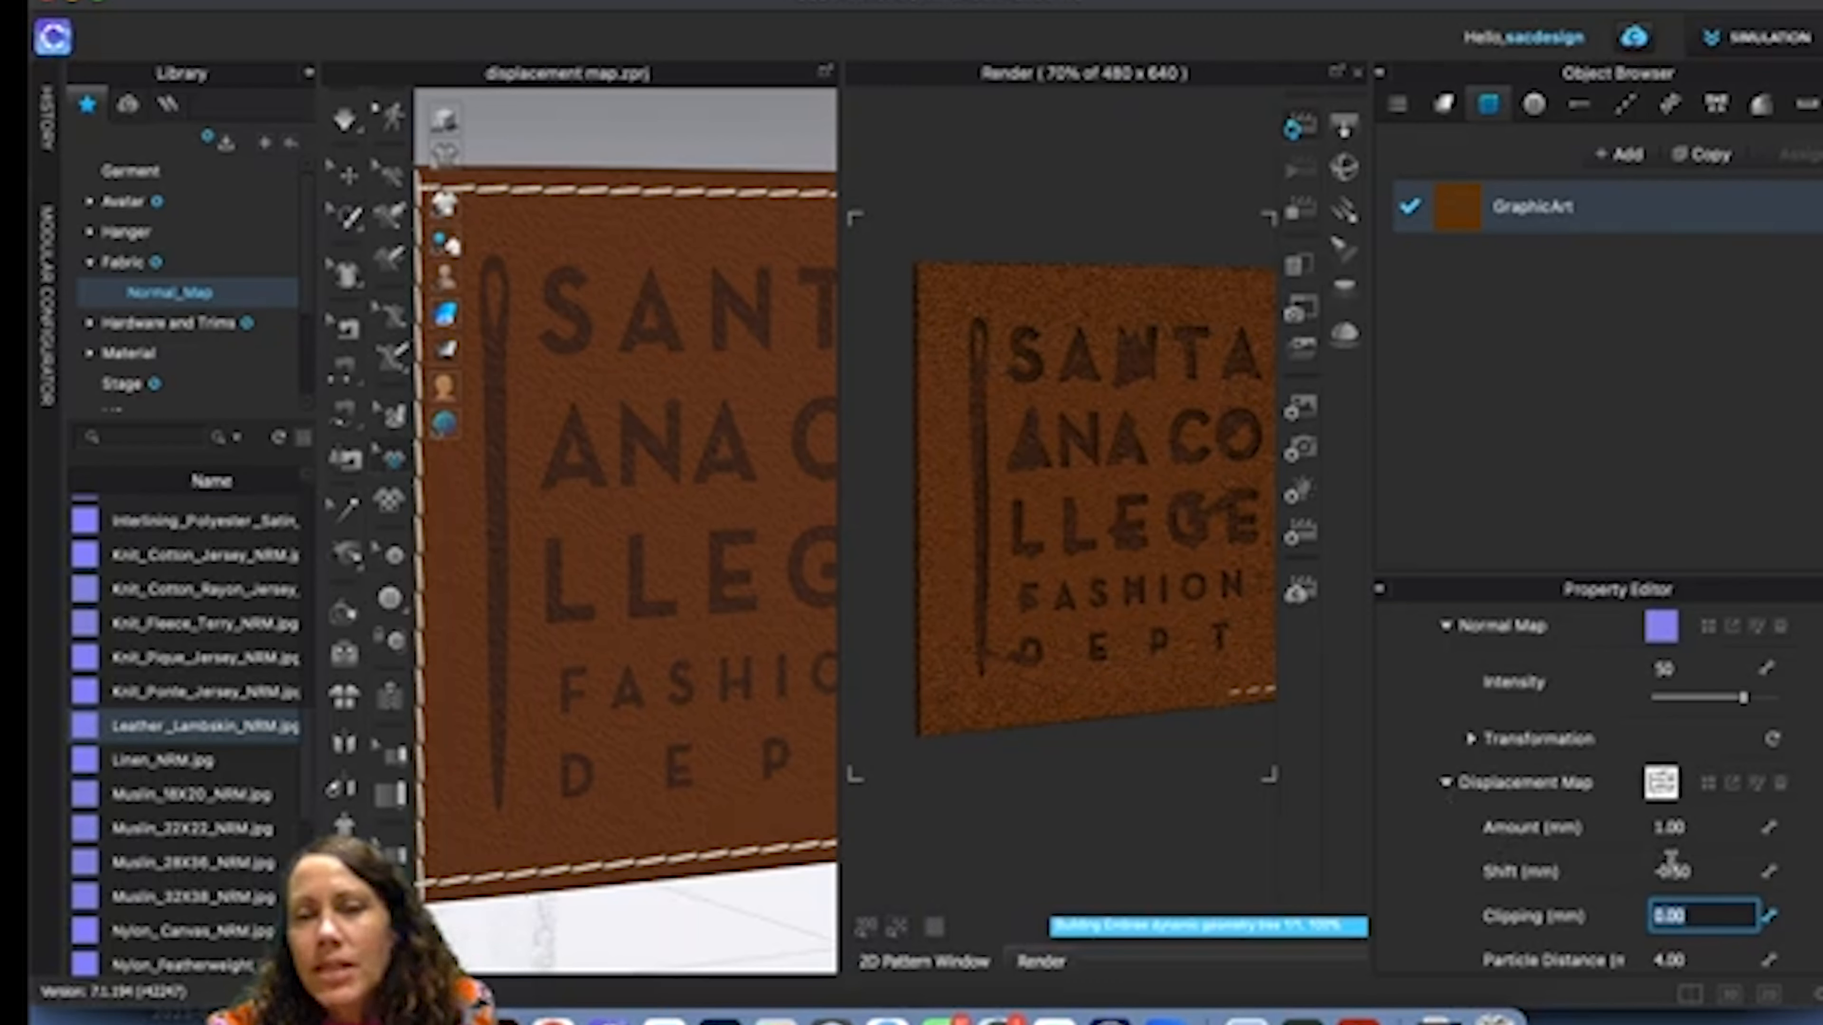
Set the GraphicArt graphic's displacement map amount to 2 mm and its particle distance to 1 mm.
left_click(1676, 828)
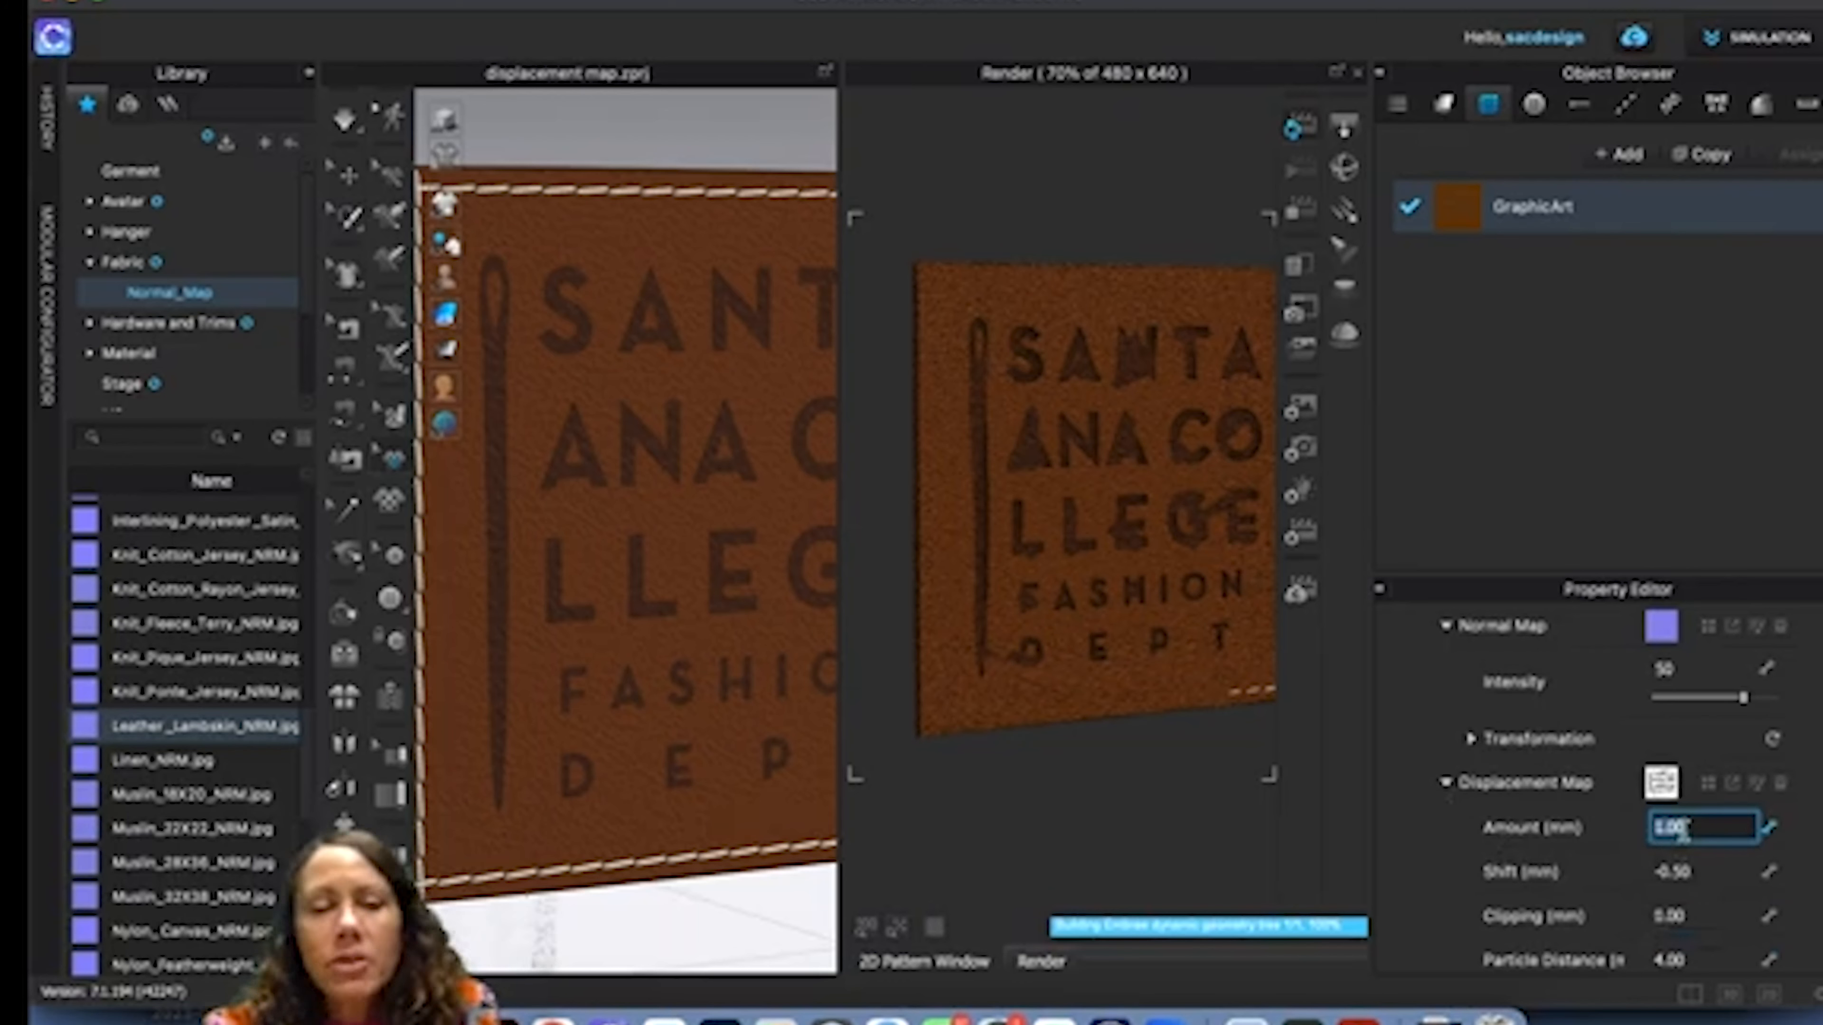
type("2")
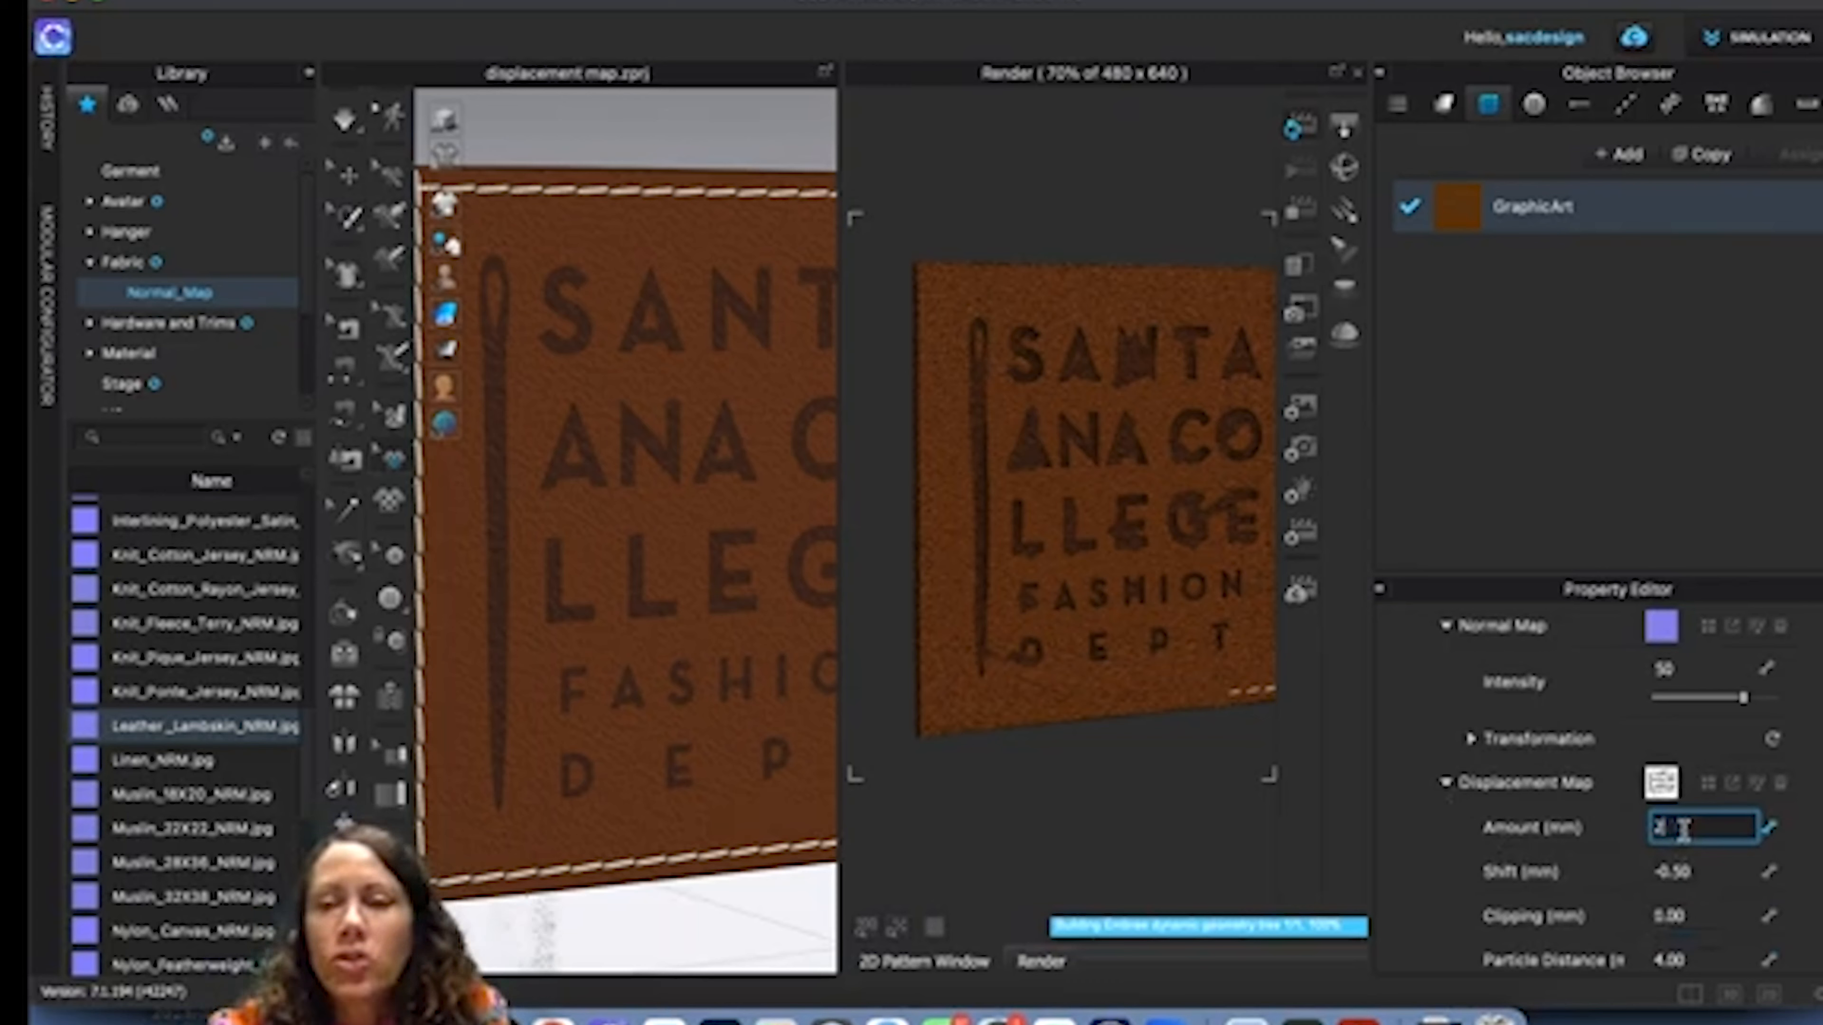
left_click(1712, 871)
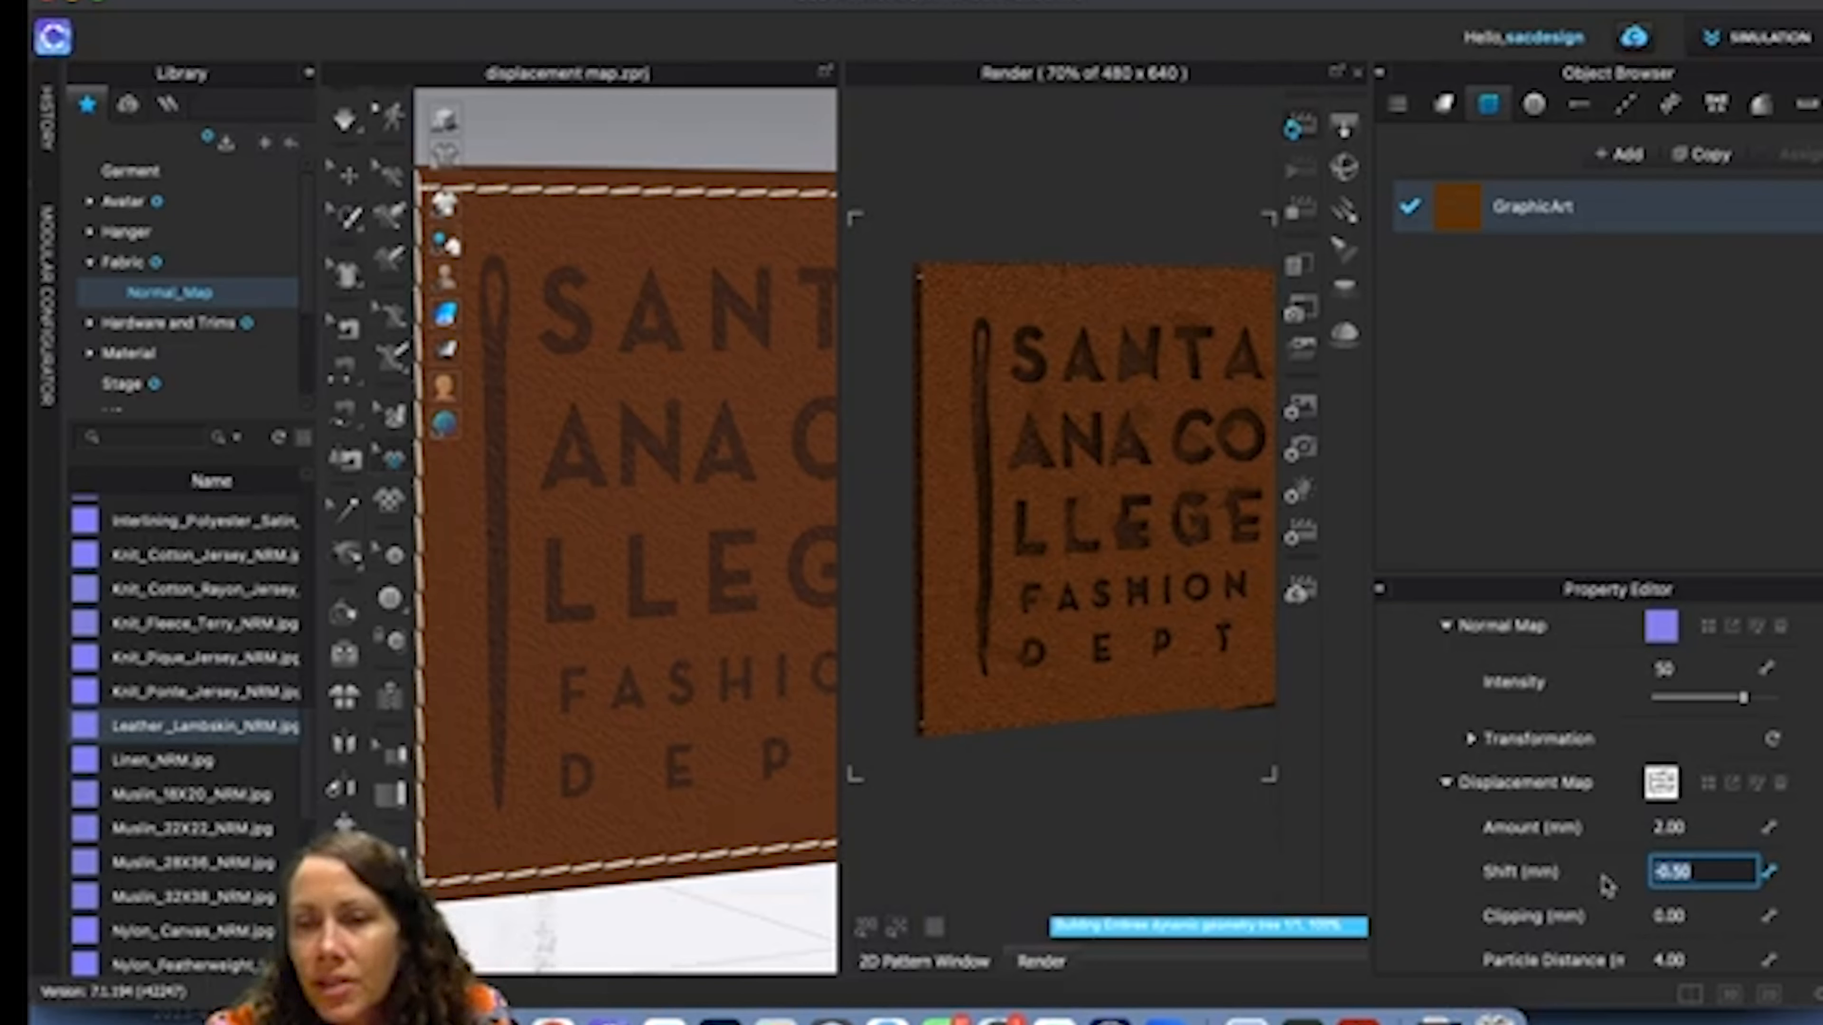
scroll(1607, 885, "down", 2)
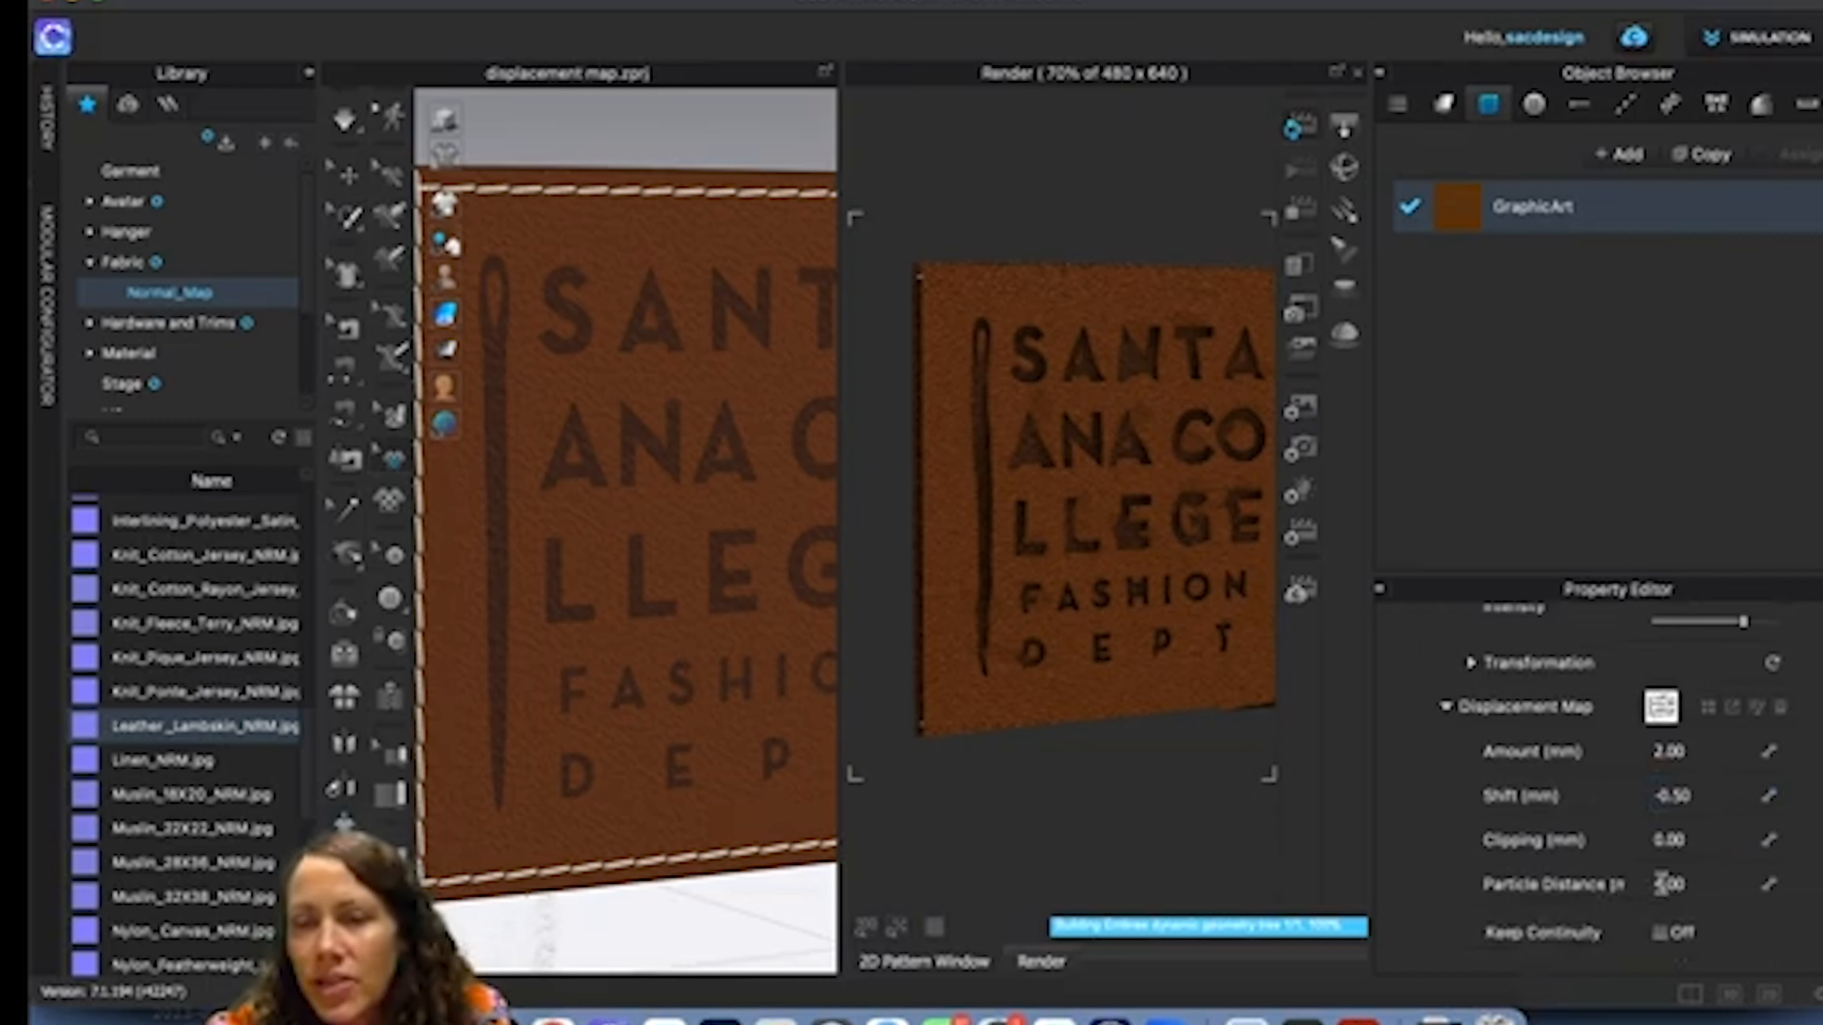
left_click(1695, 890)
type("1")
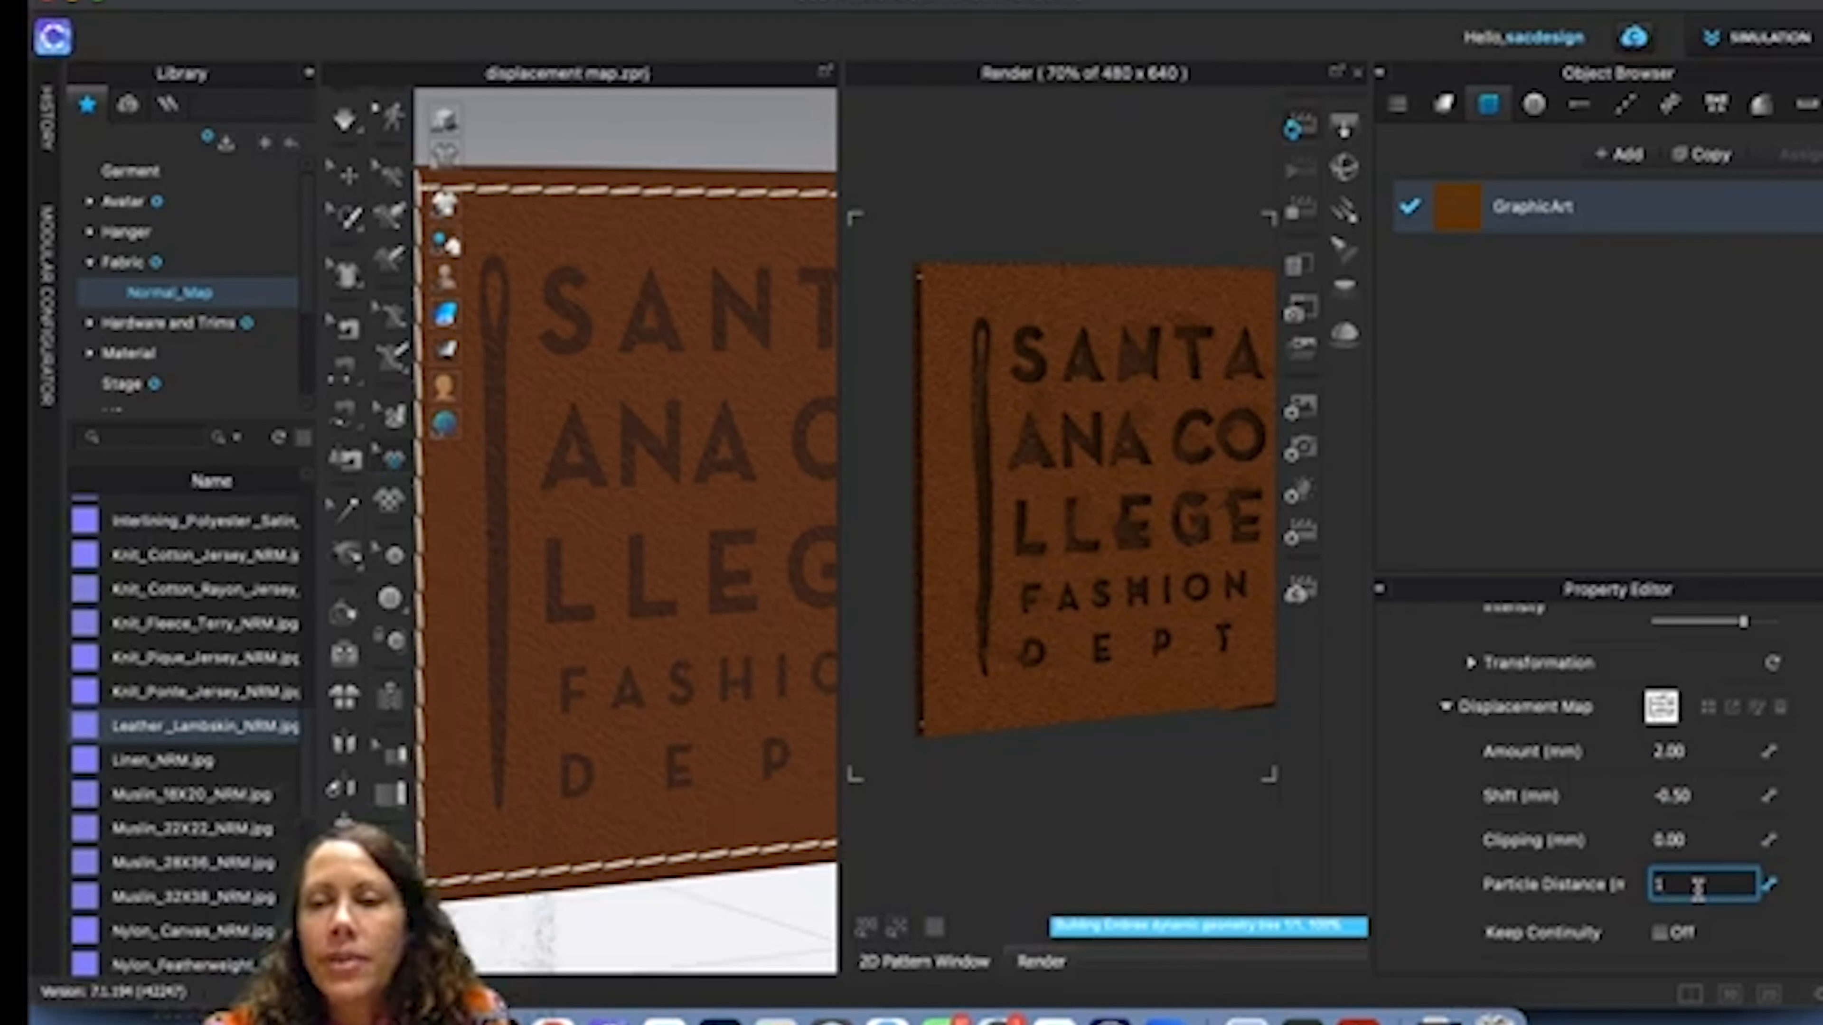
left_click(1660, 848)
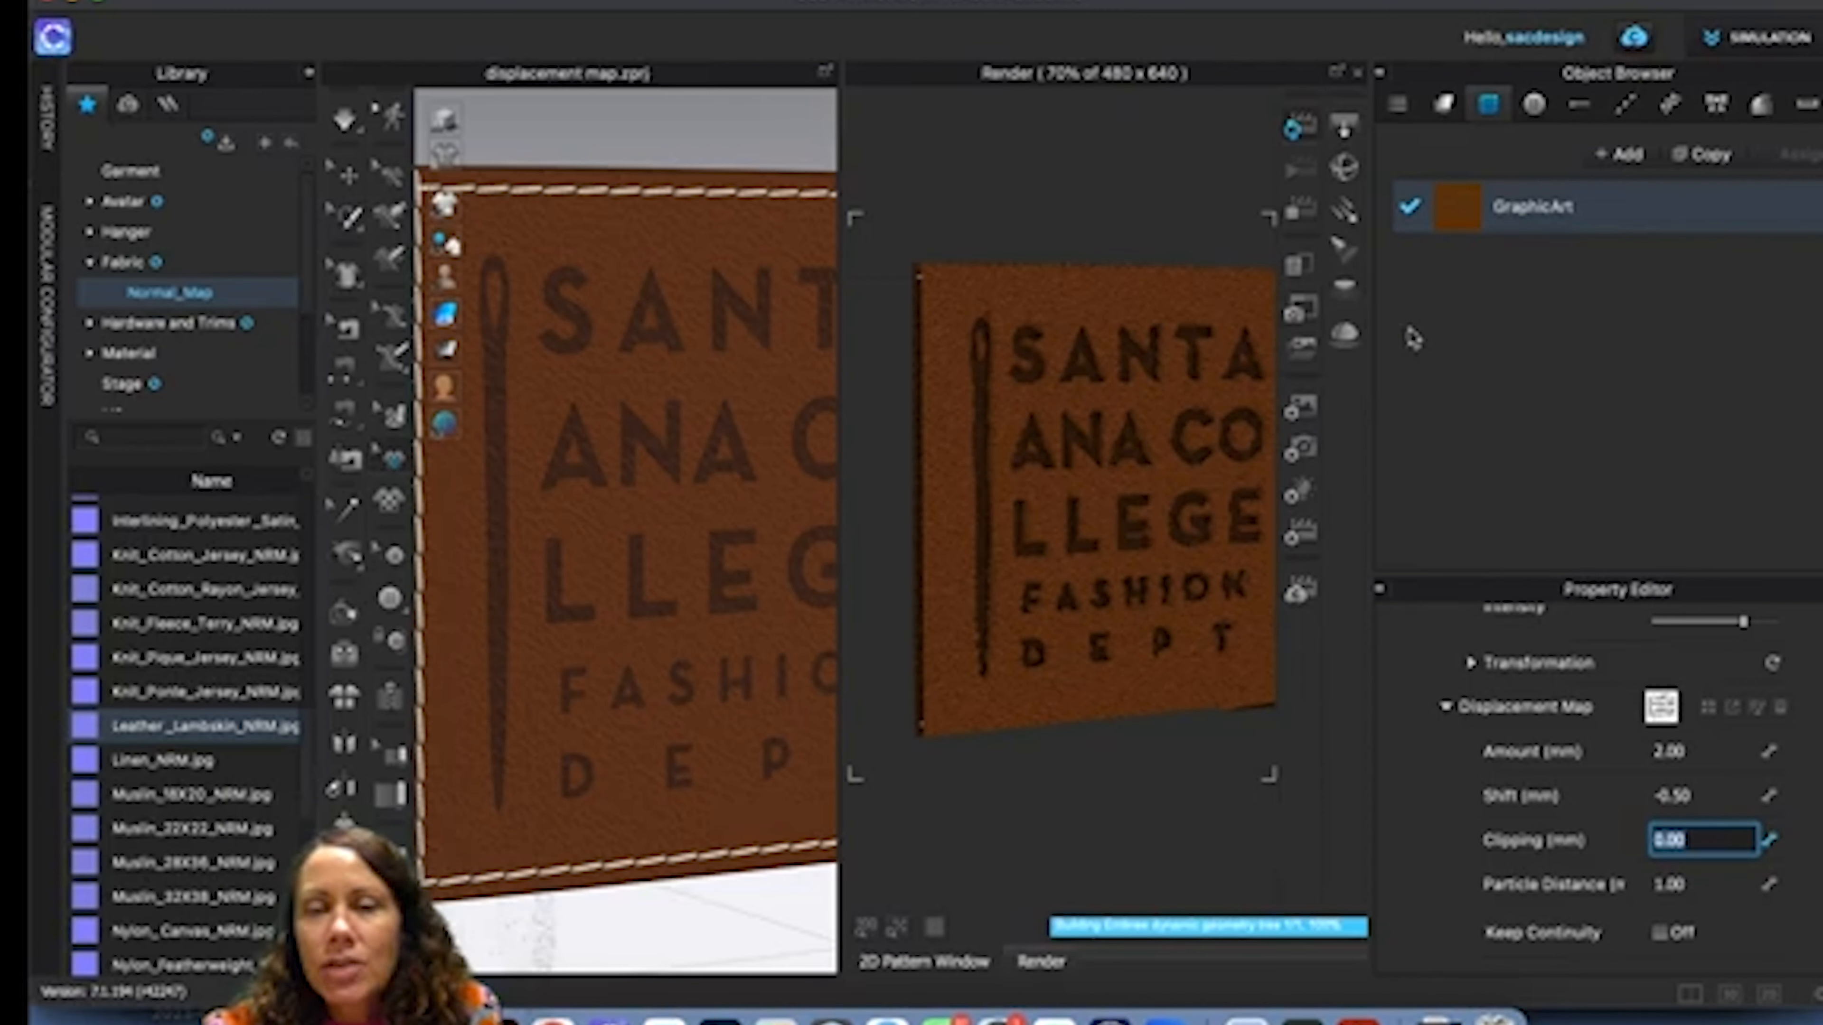
Show the topstitch list and set the GraphicArt graphic's displacement map amount to 3 mm.
left_click(1623, 109)
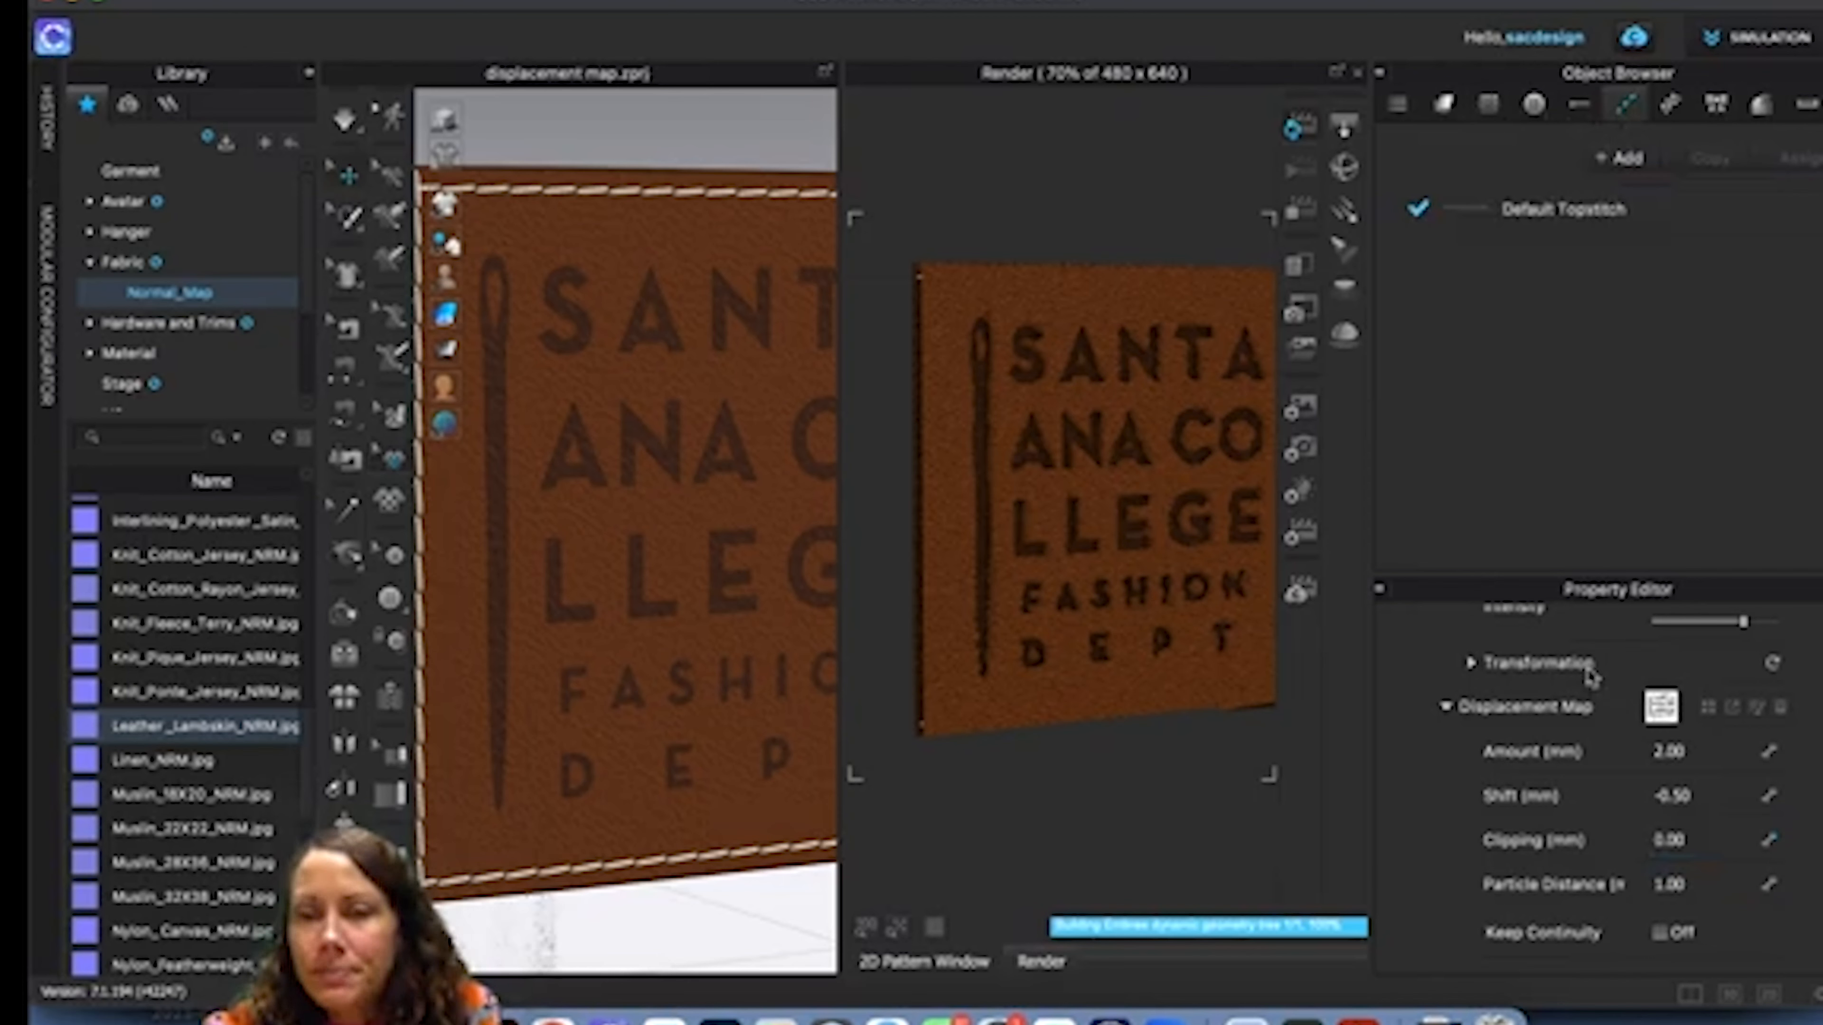
left_click(1666, 748)
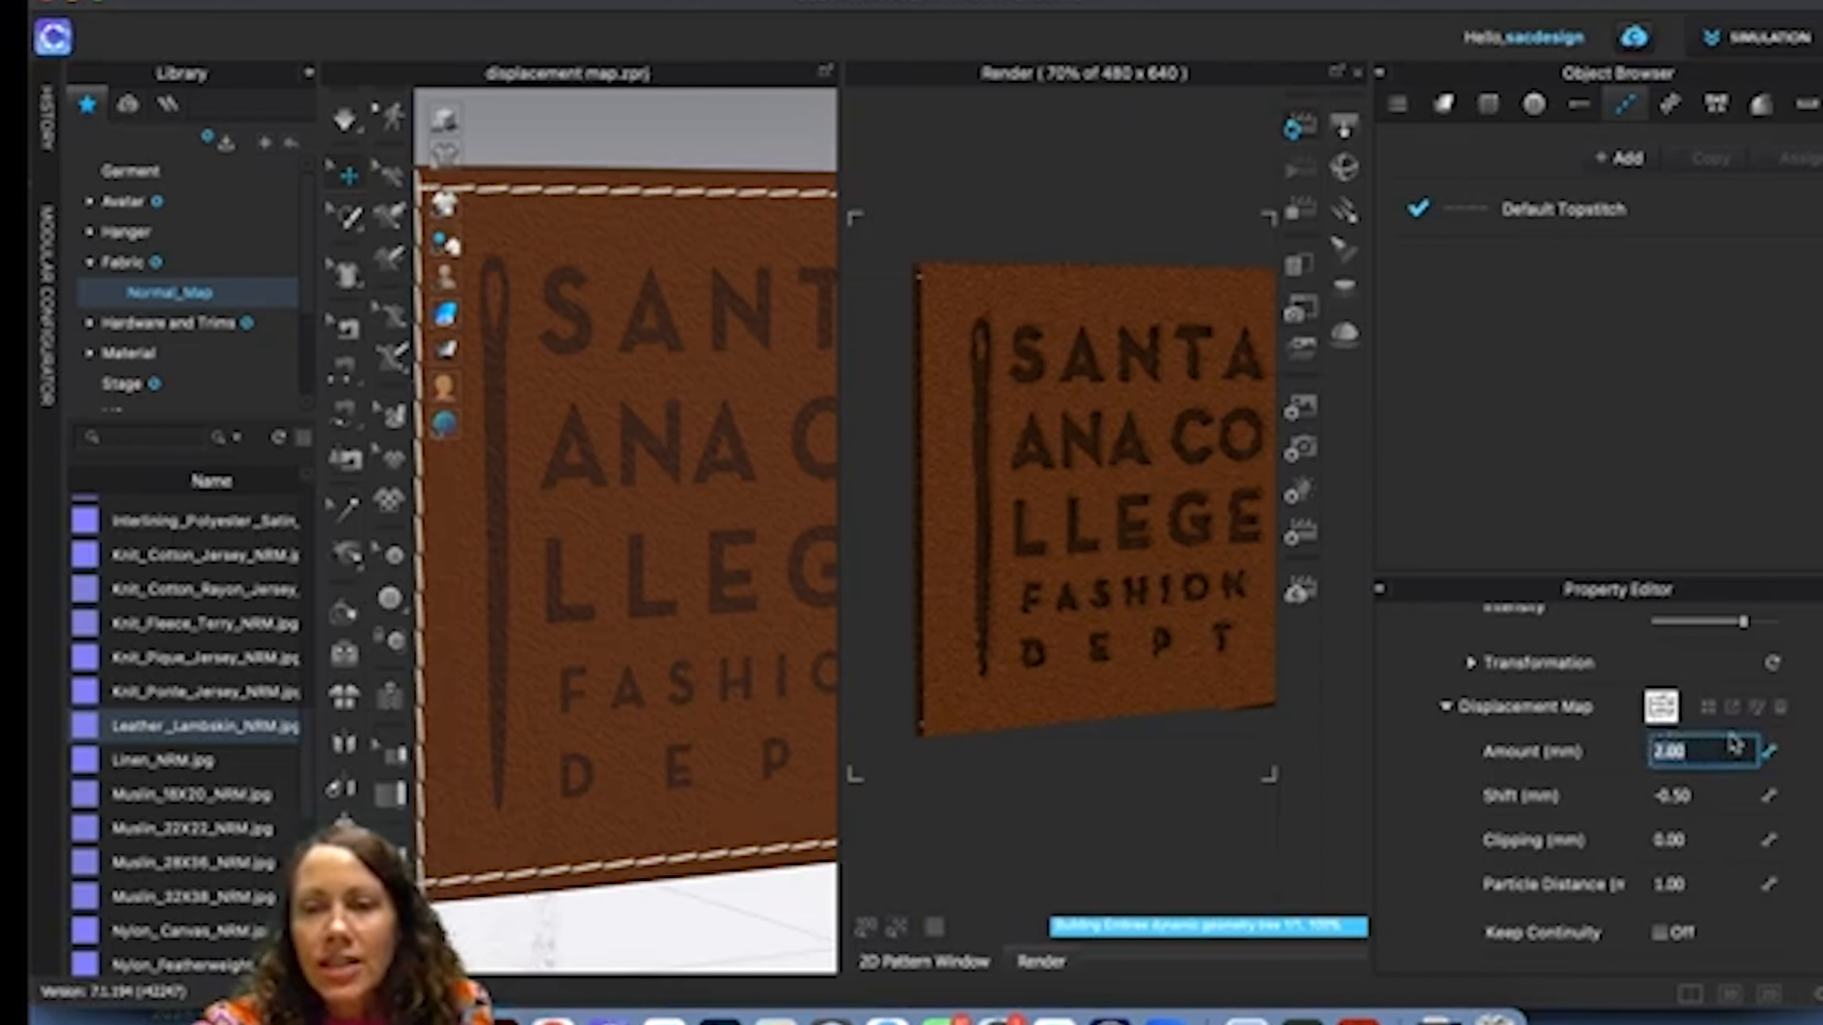
type("3")
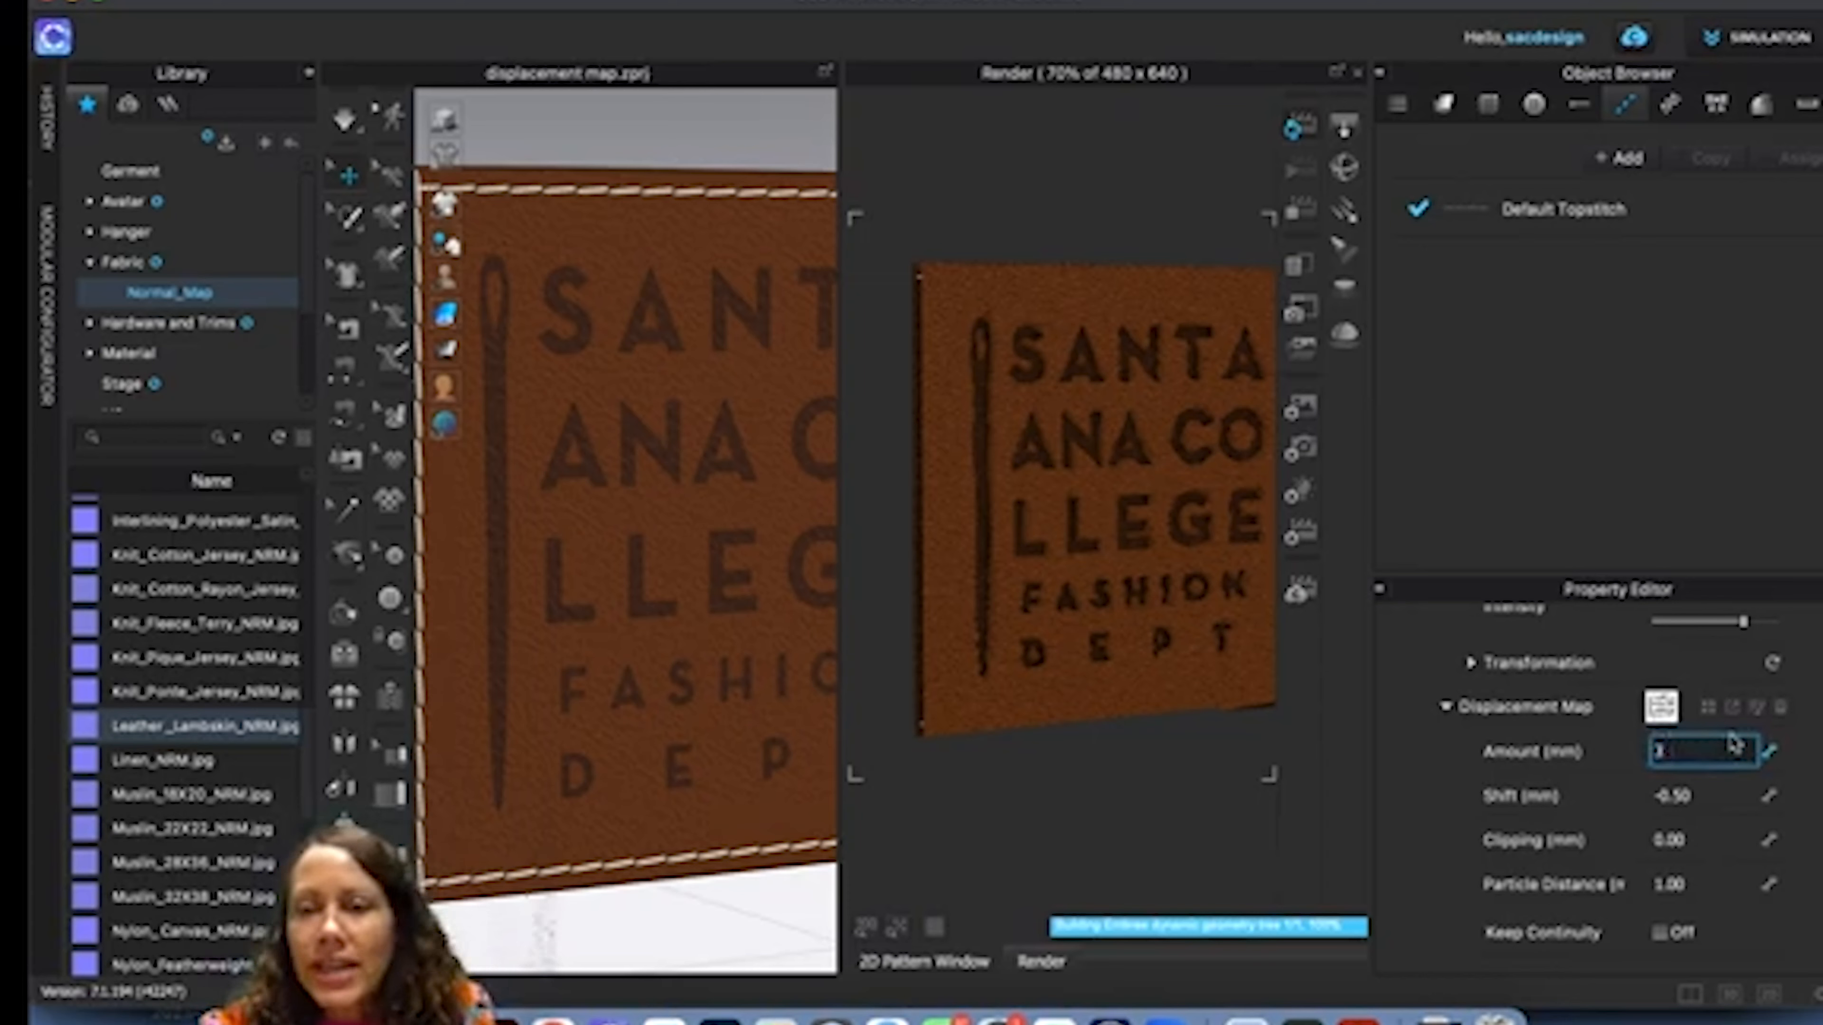
Try displacement map shifts of 2 mm and 3 mm on the GraphicArt graphic in the live render.
left_click(1715, 795)
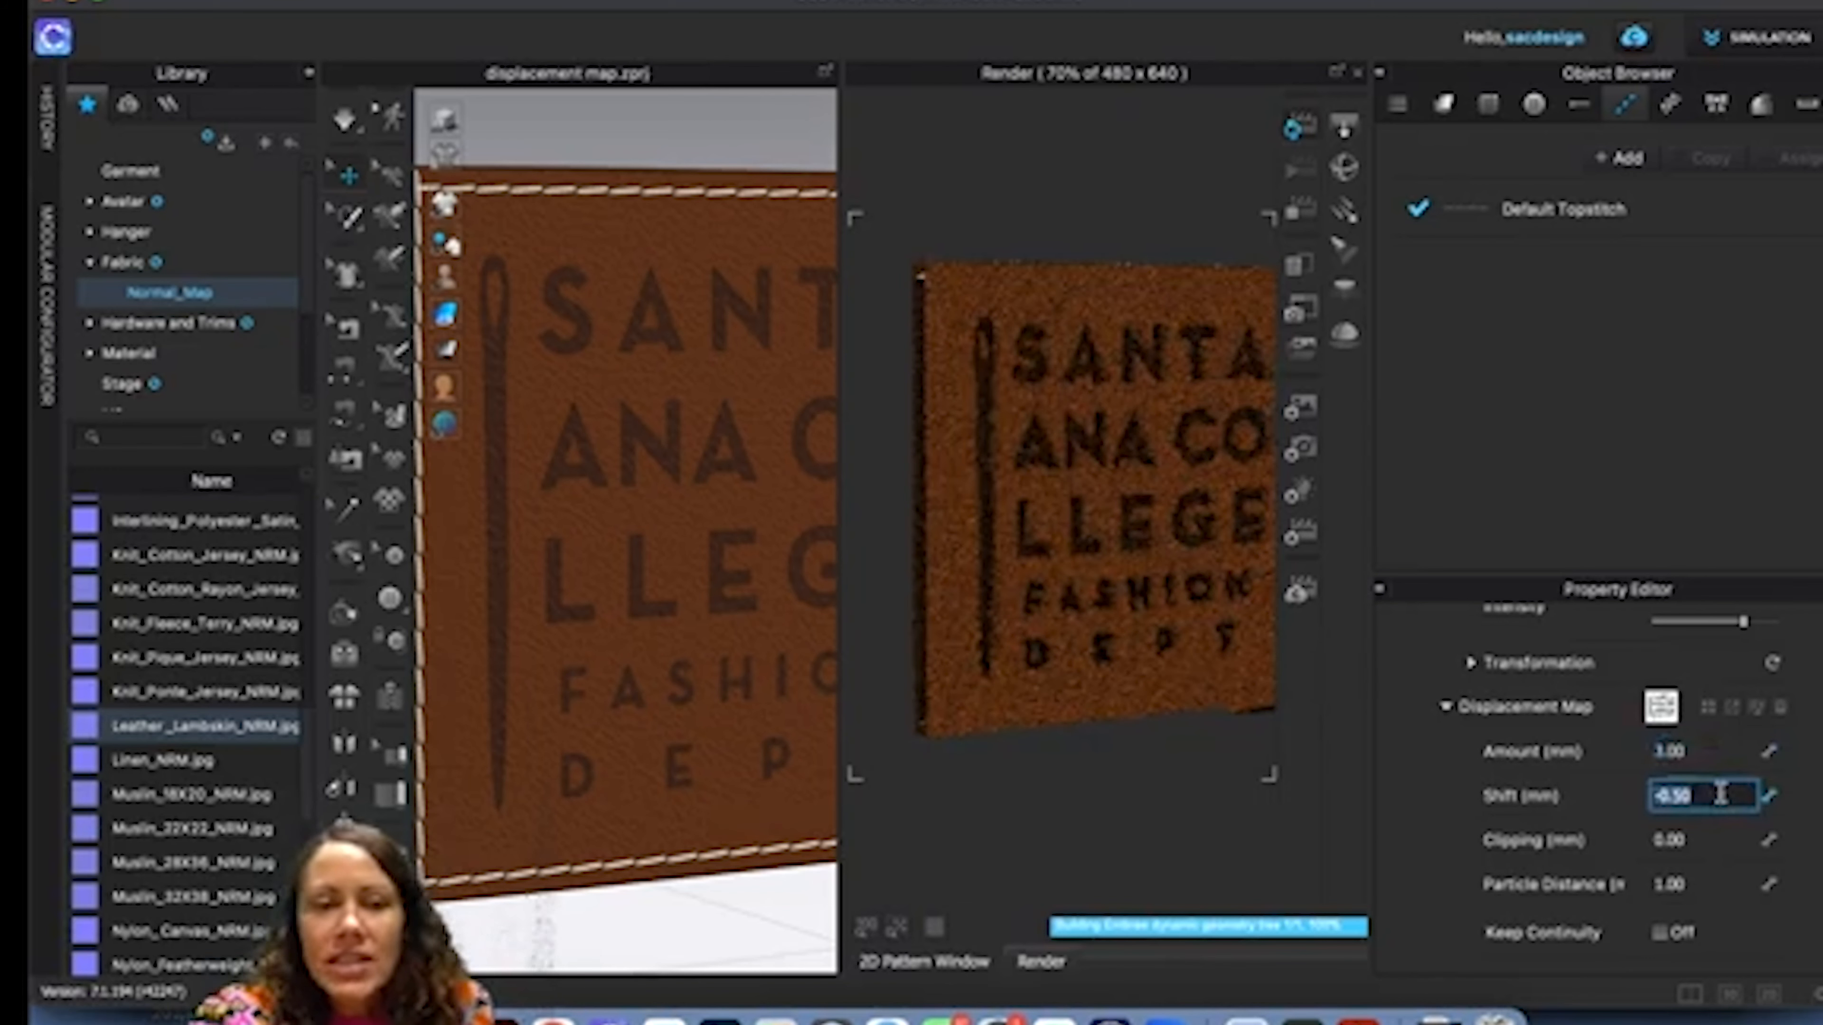
type("0")
key("Tab")
left_click(1719, 797)
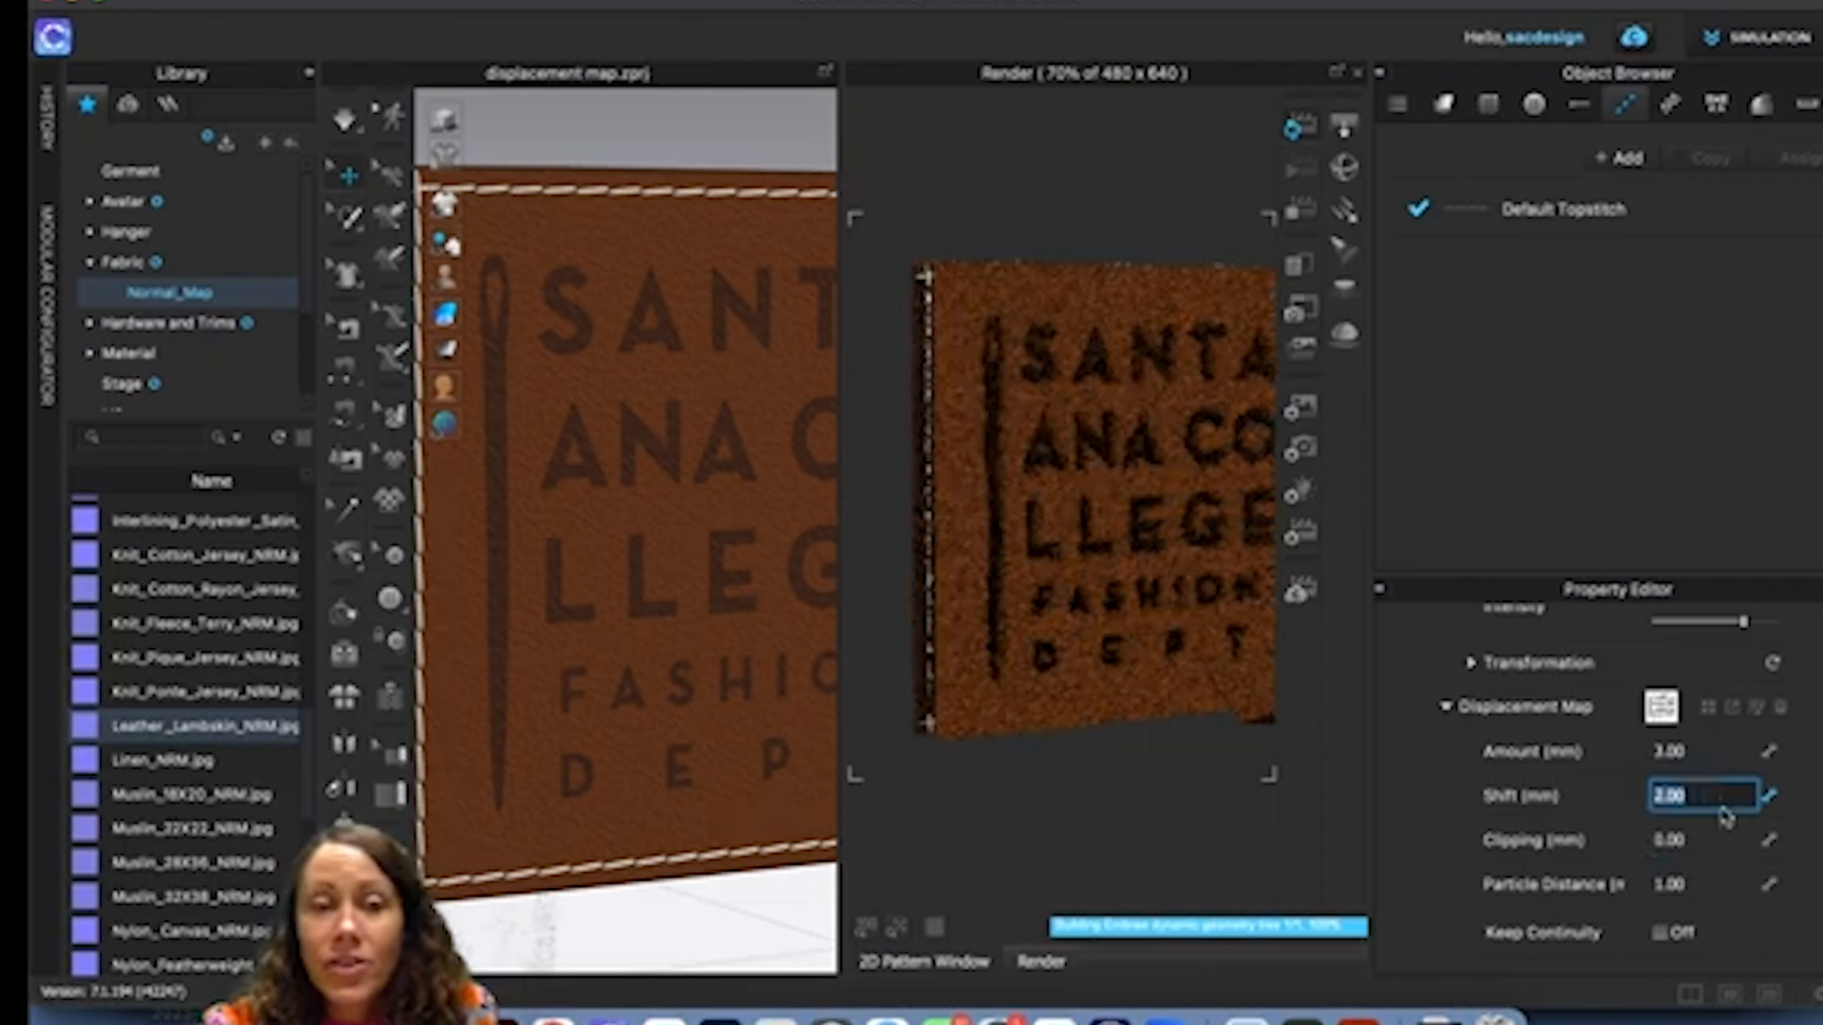
type("3")
left_click(1711, 833)
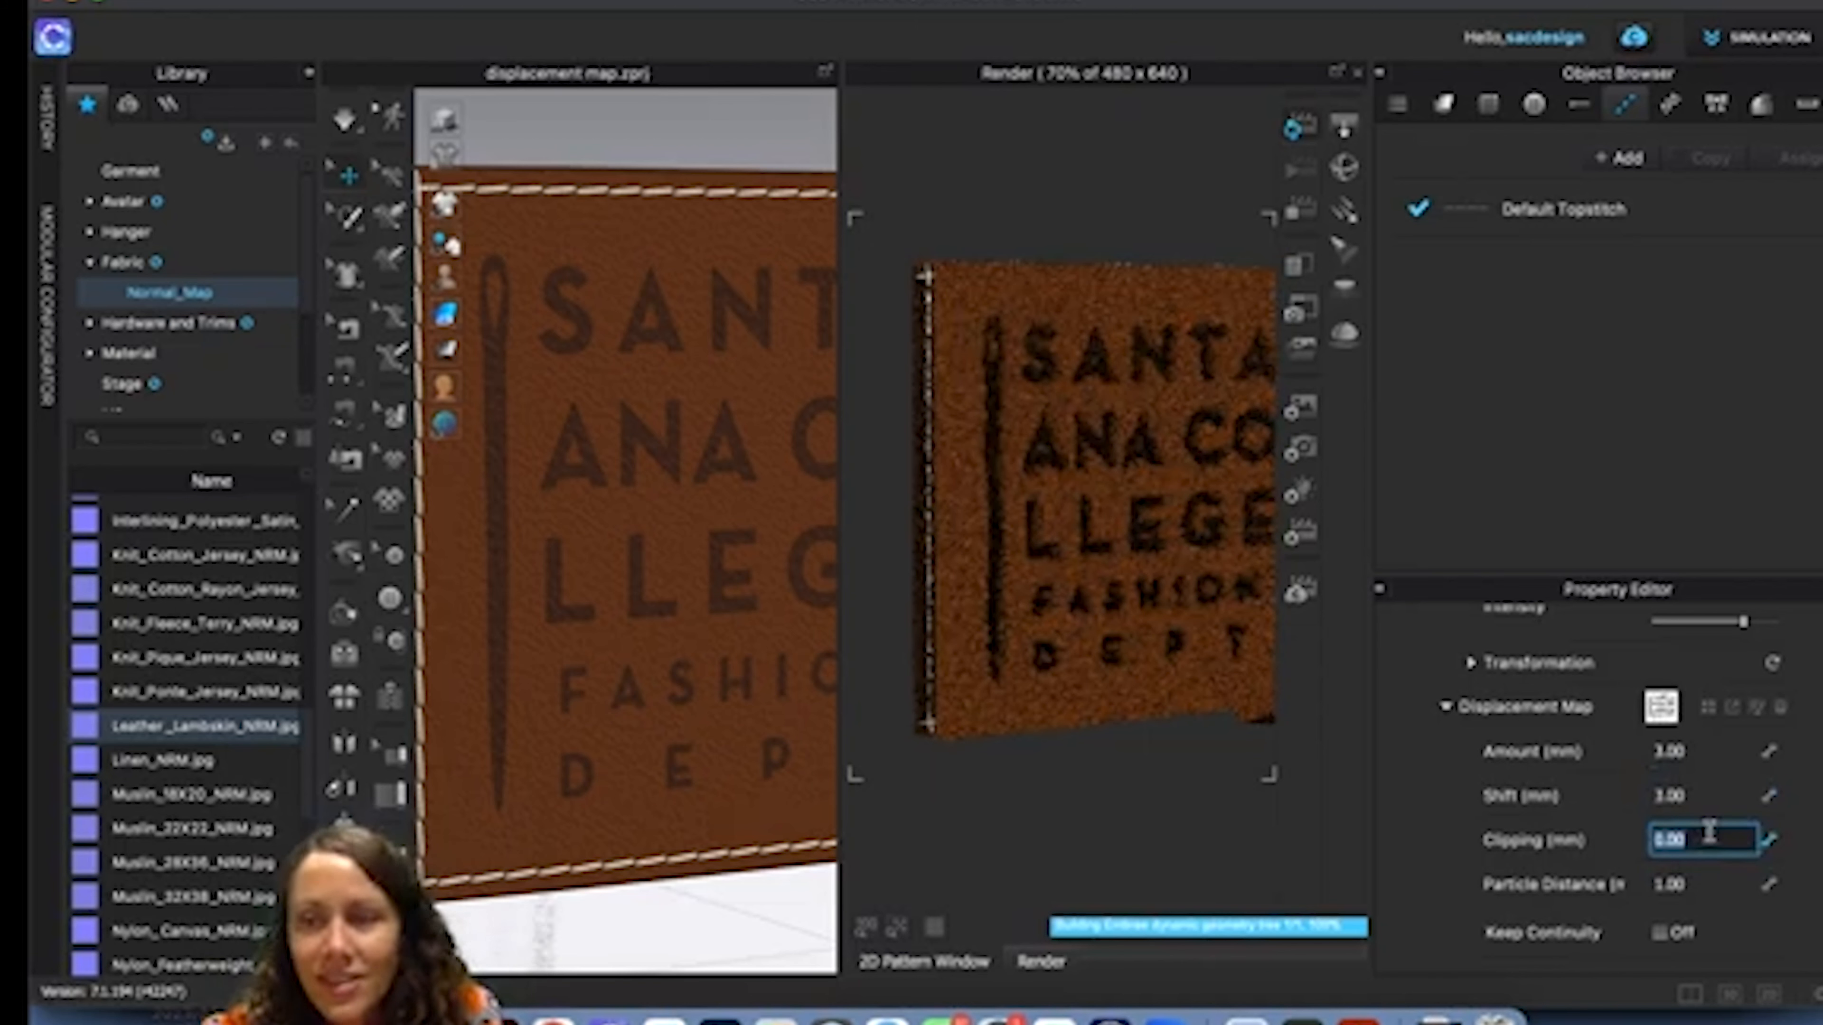
key("Return")
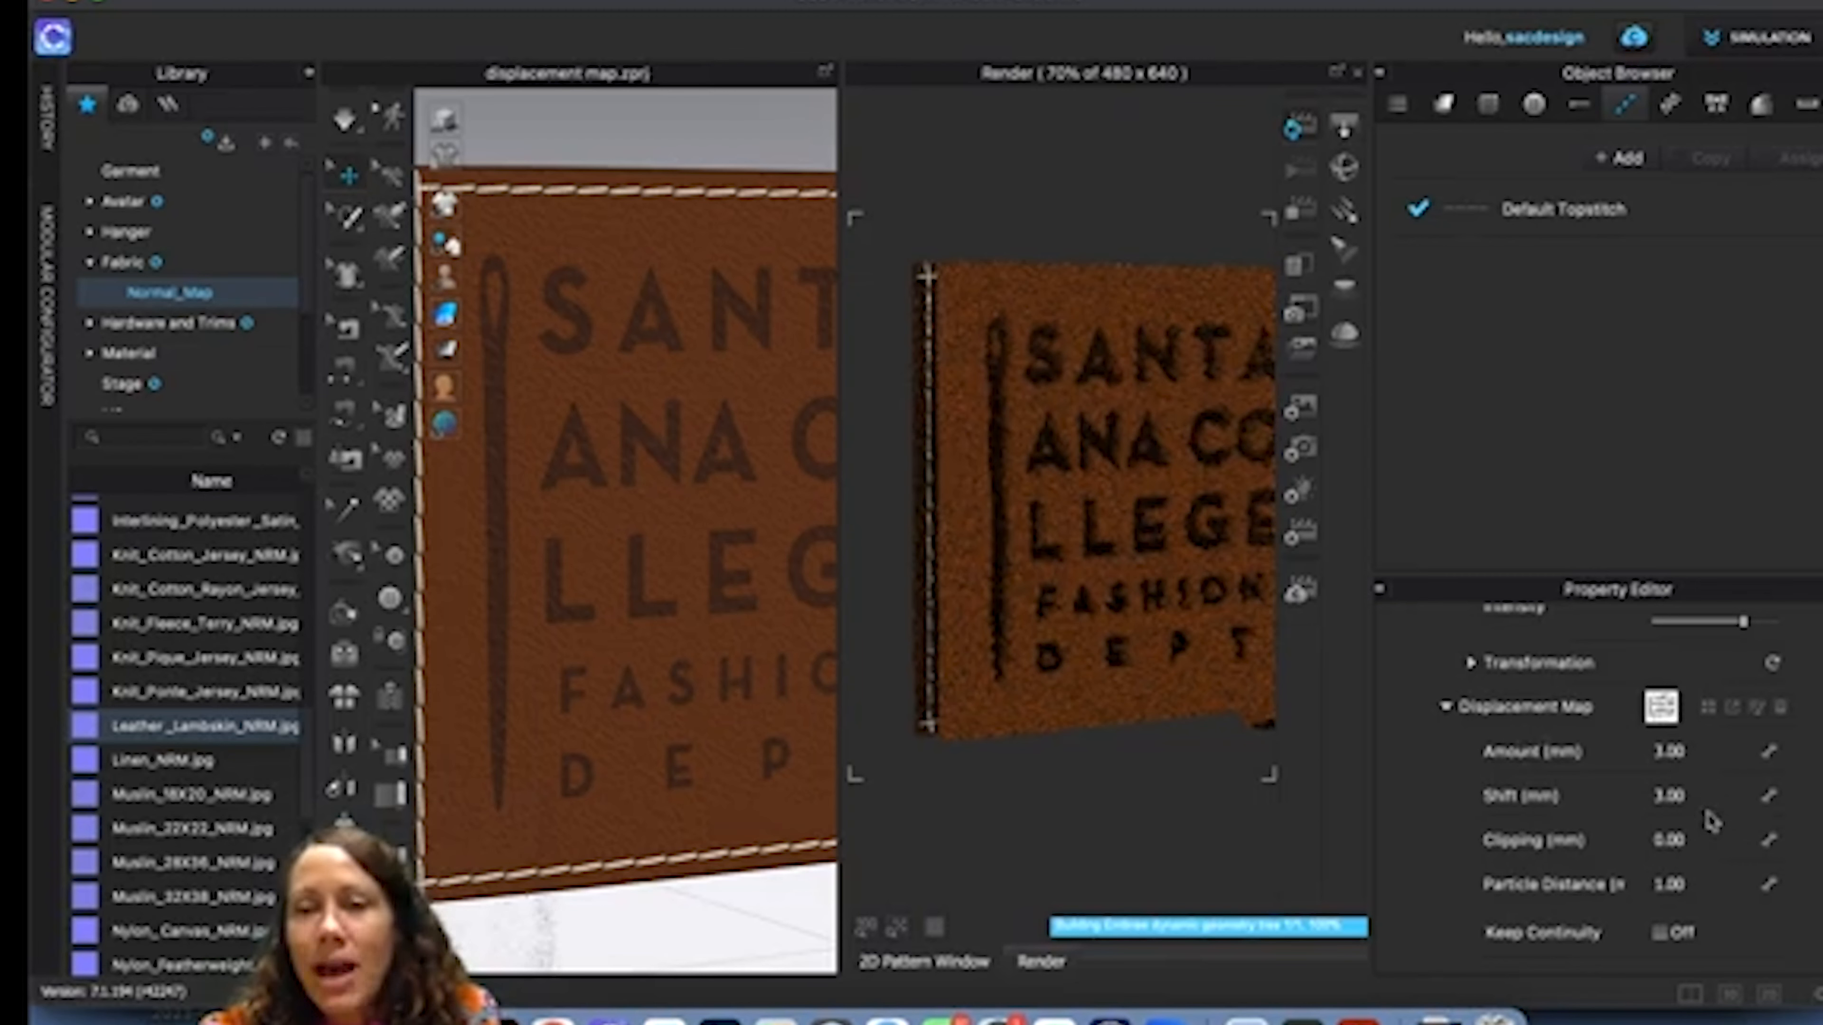
Set the GraphicArt graphic's displacement map shift to -0.75 mm and its amount to 2 mm.
left_click(1706, 795)
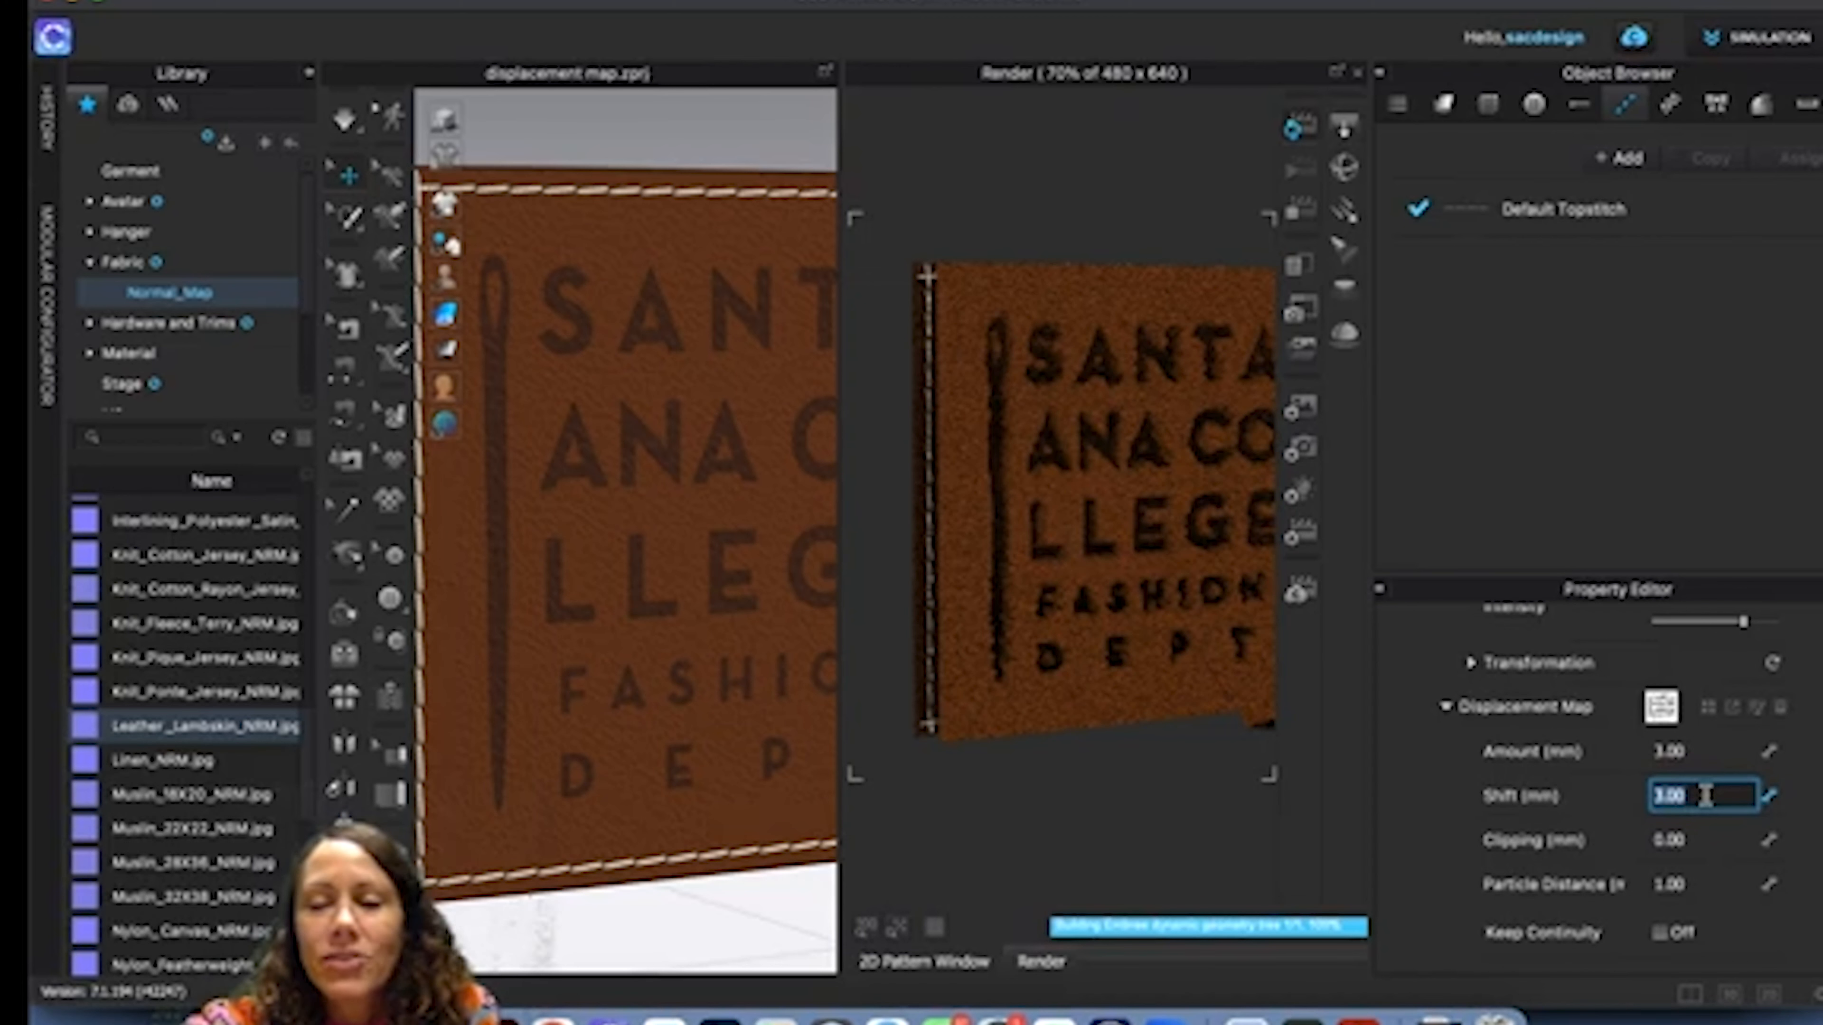
type("-.75")
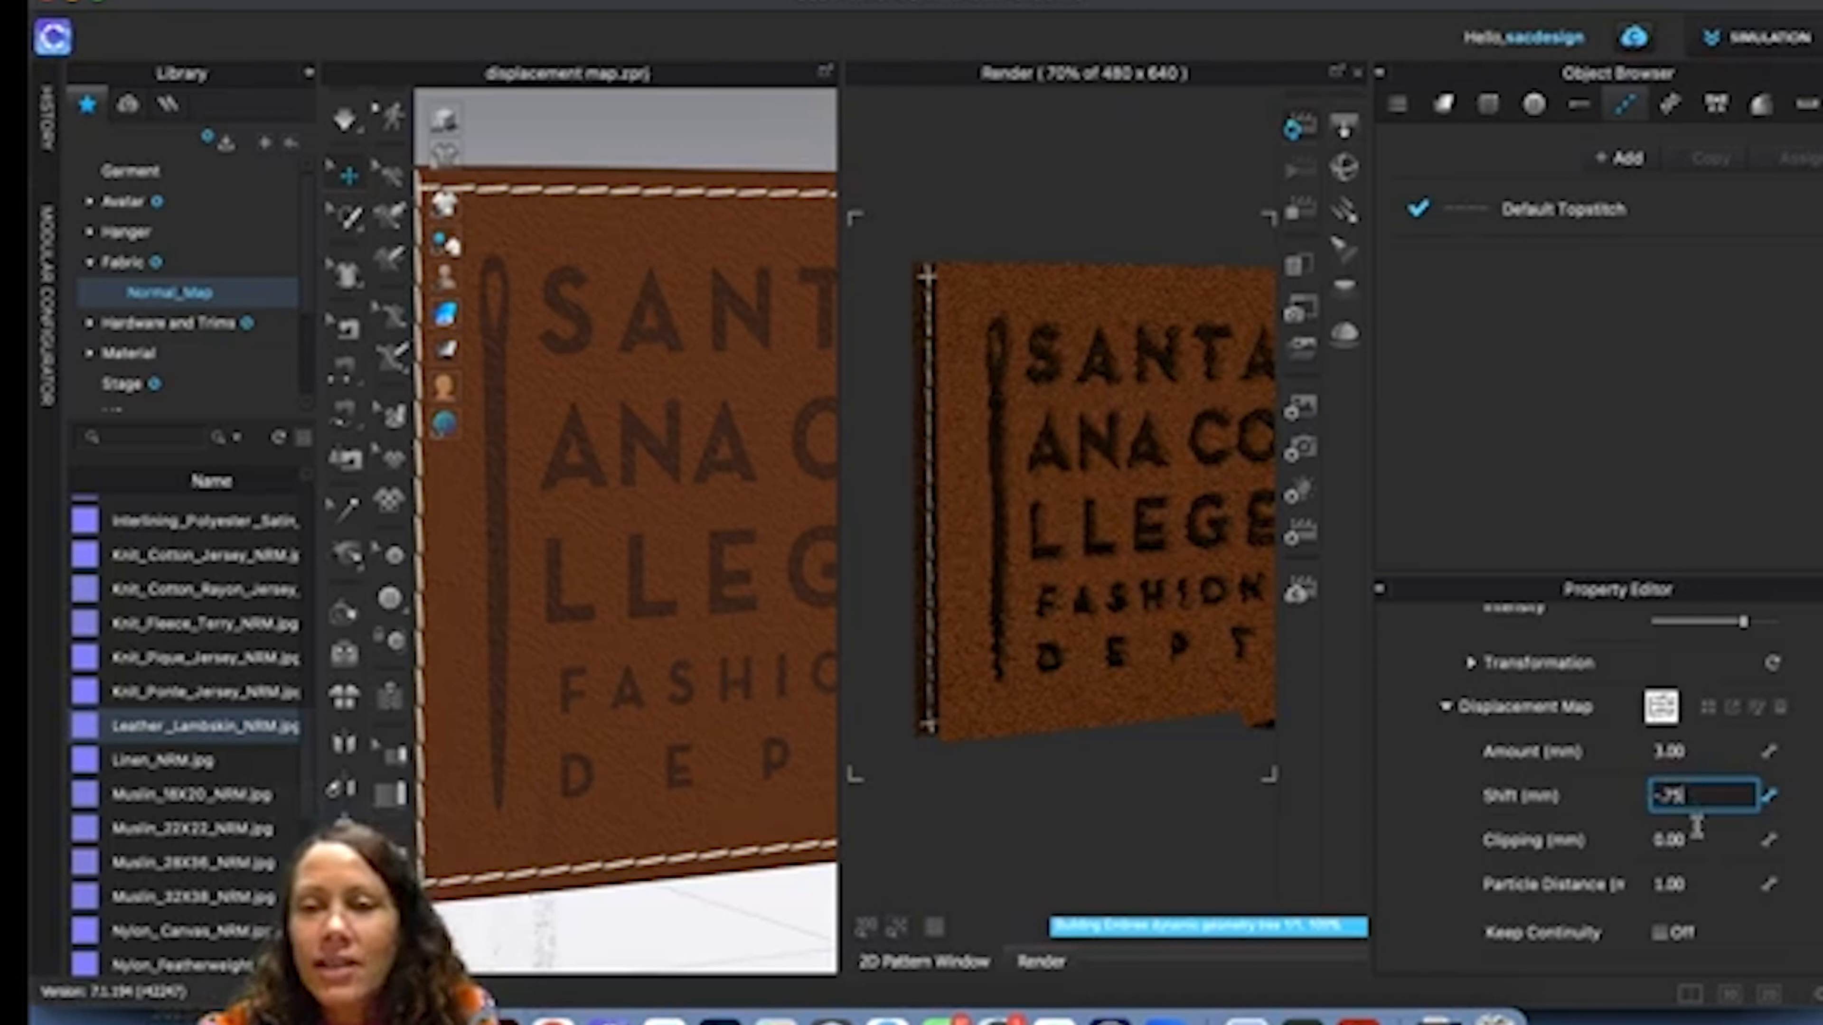
key("Tab")
left_click(1683, 753)
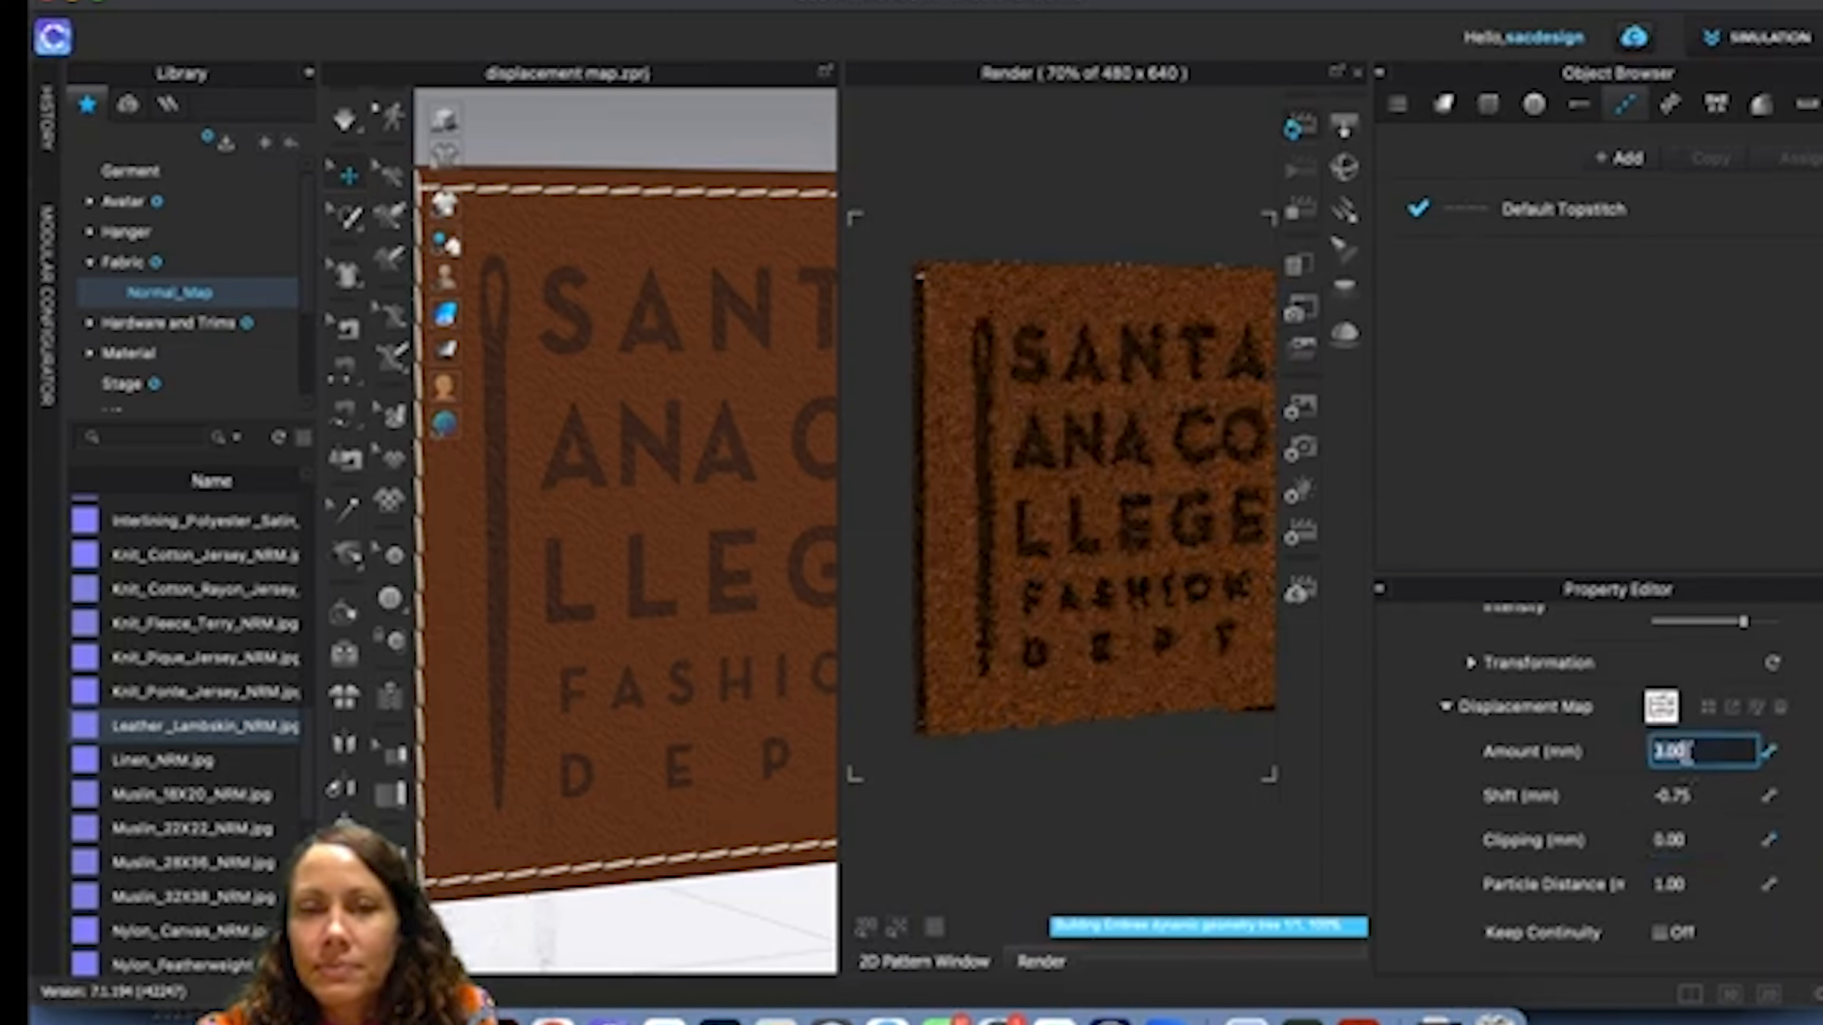
type("2")
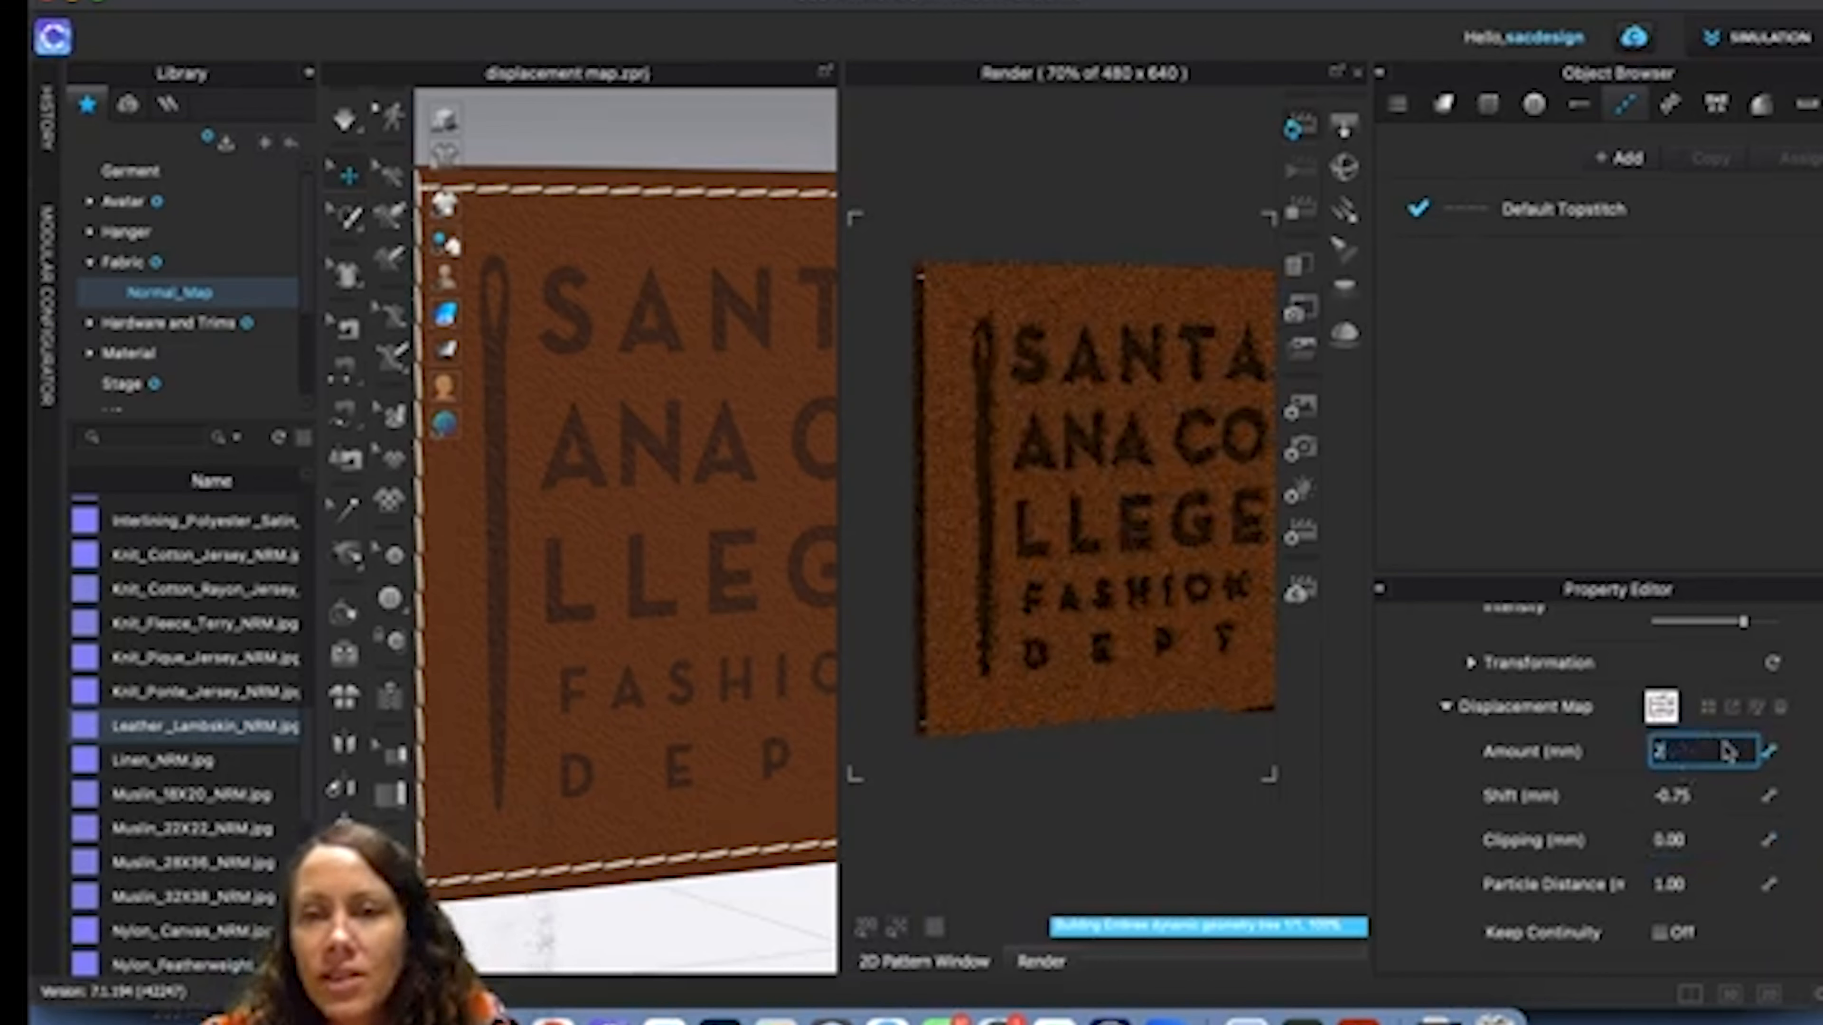
left_click(1691, 793)
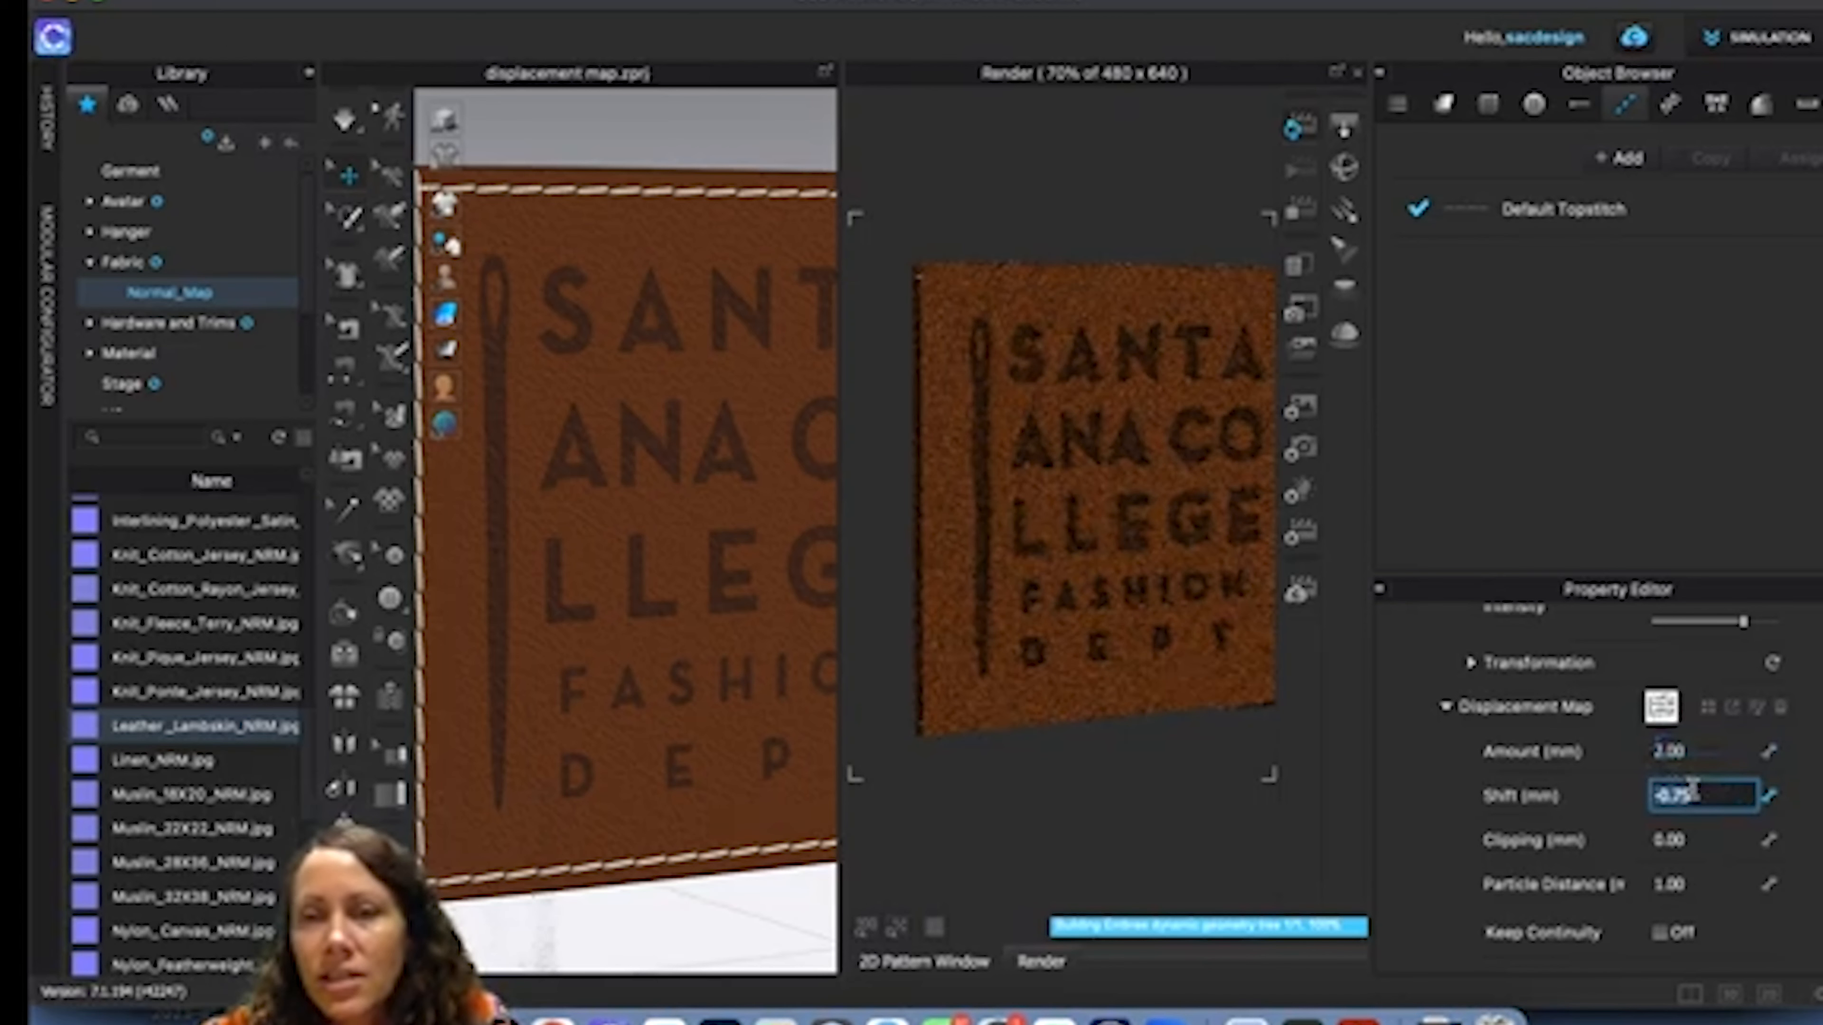
Set the Default Topstitch's displacement map shift to 2 mm and its amount to 5 mm.
left_click(1563, 209)
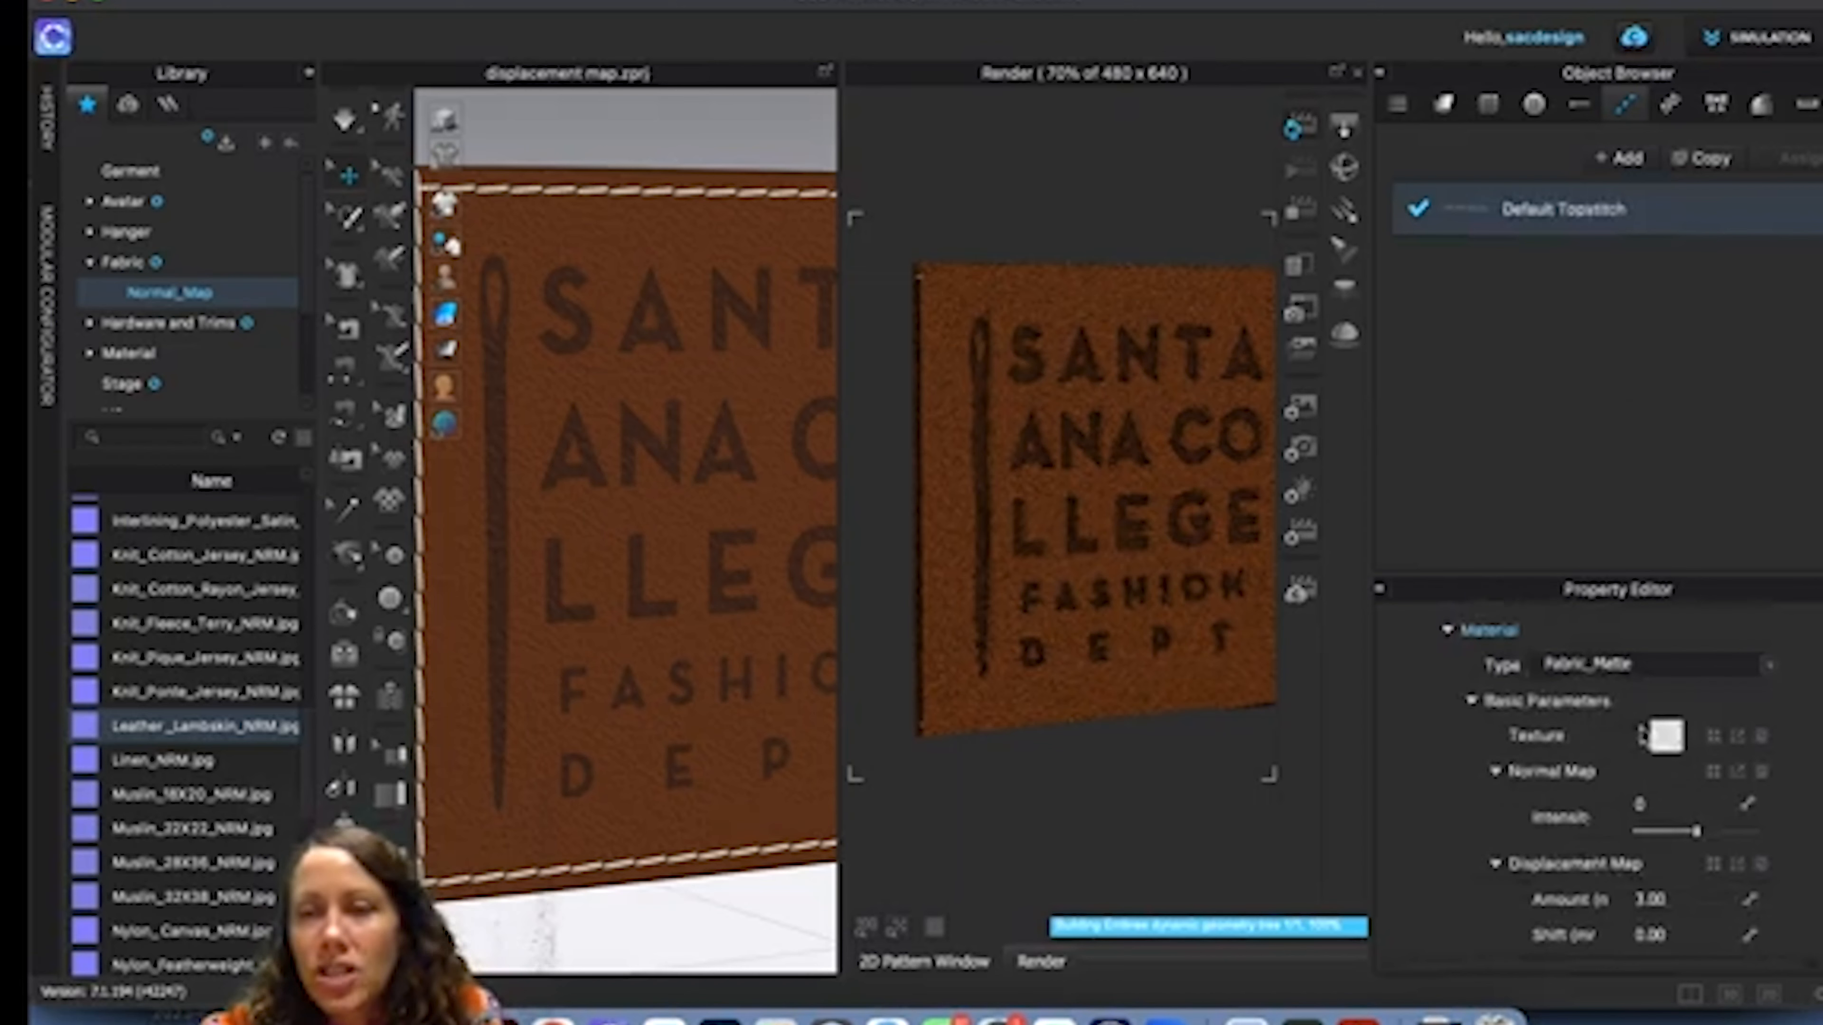
scroll(1653, 691, "down", 5)
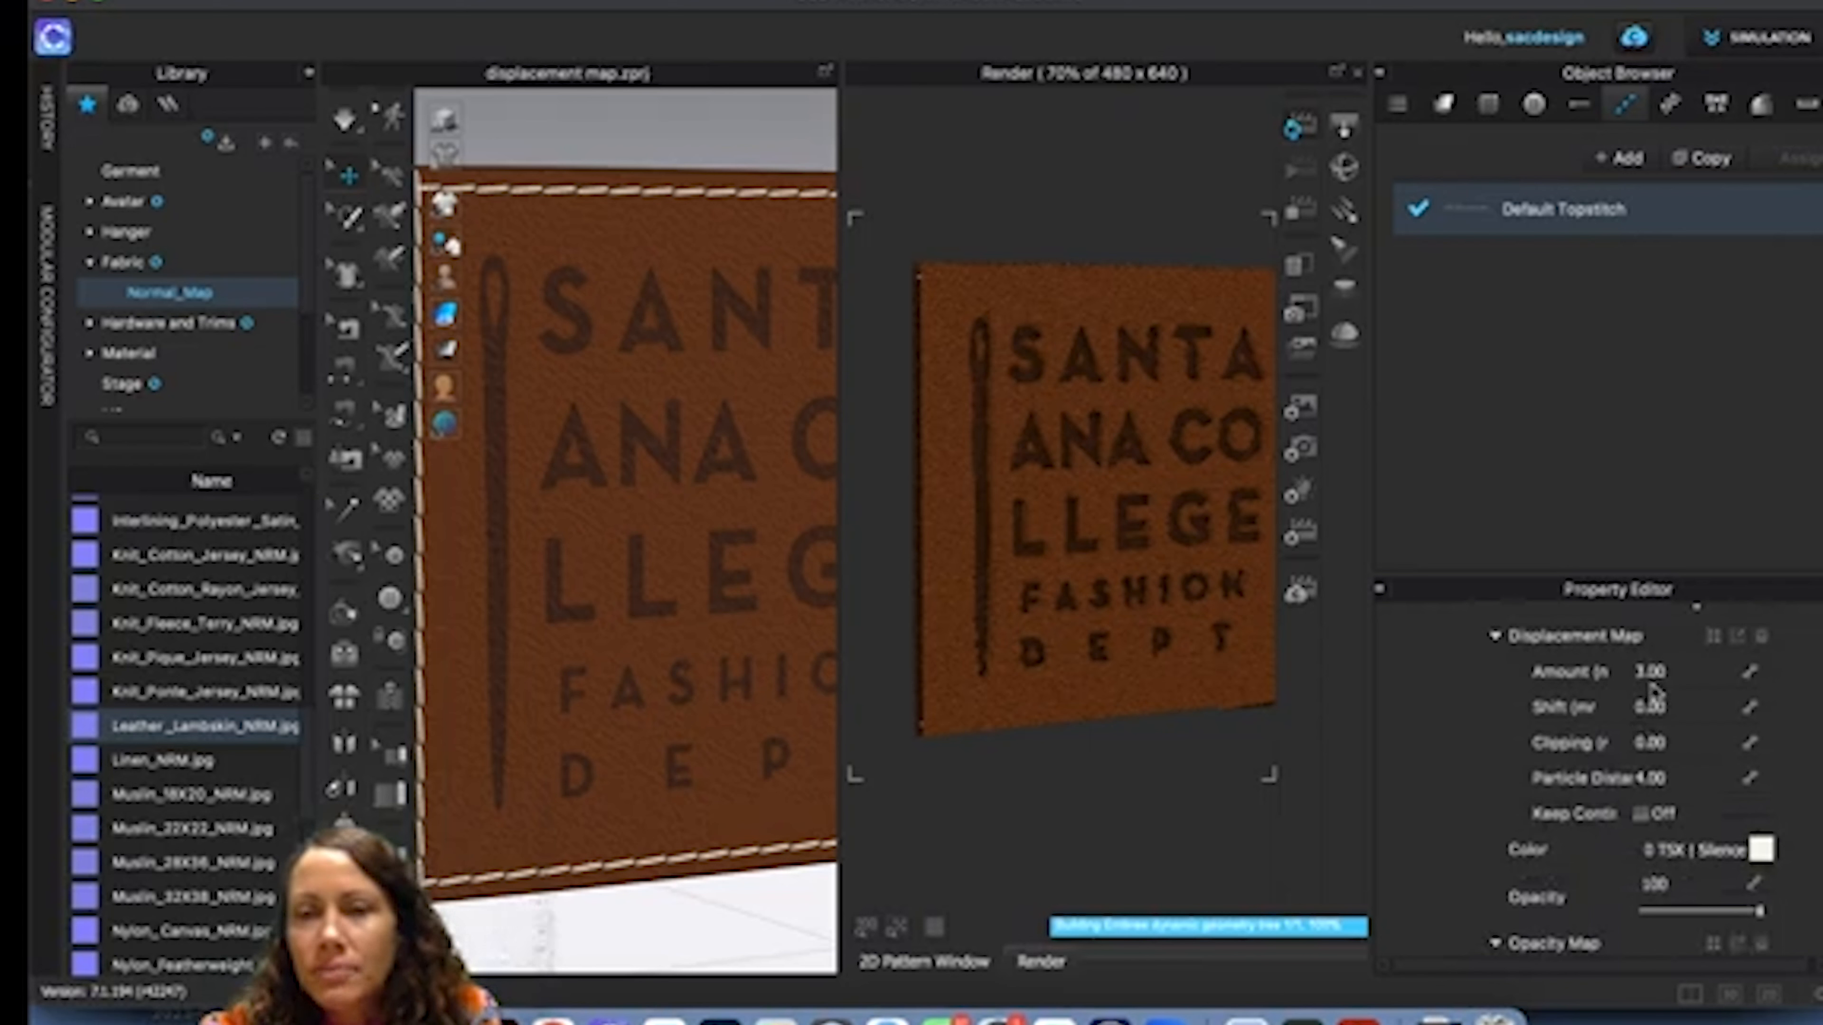
left_click(1687, 706)
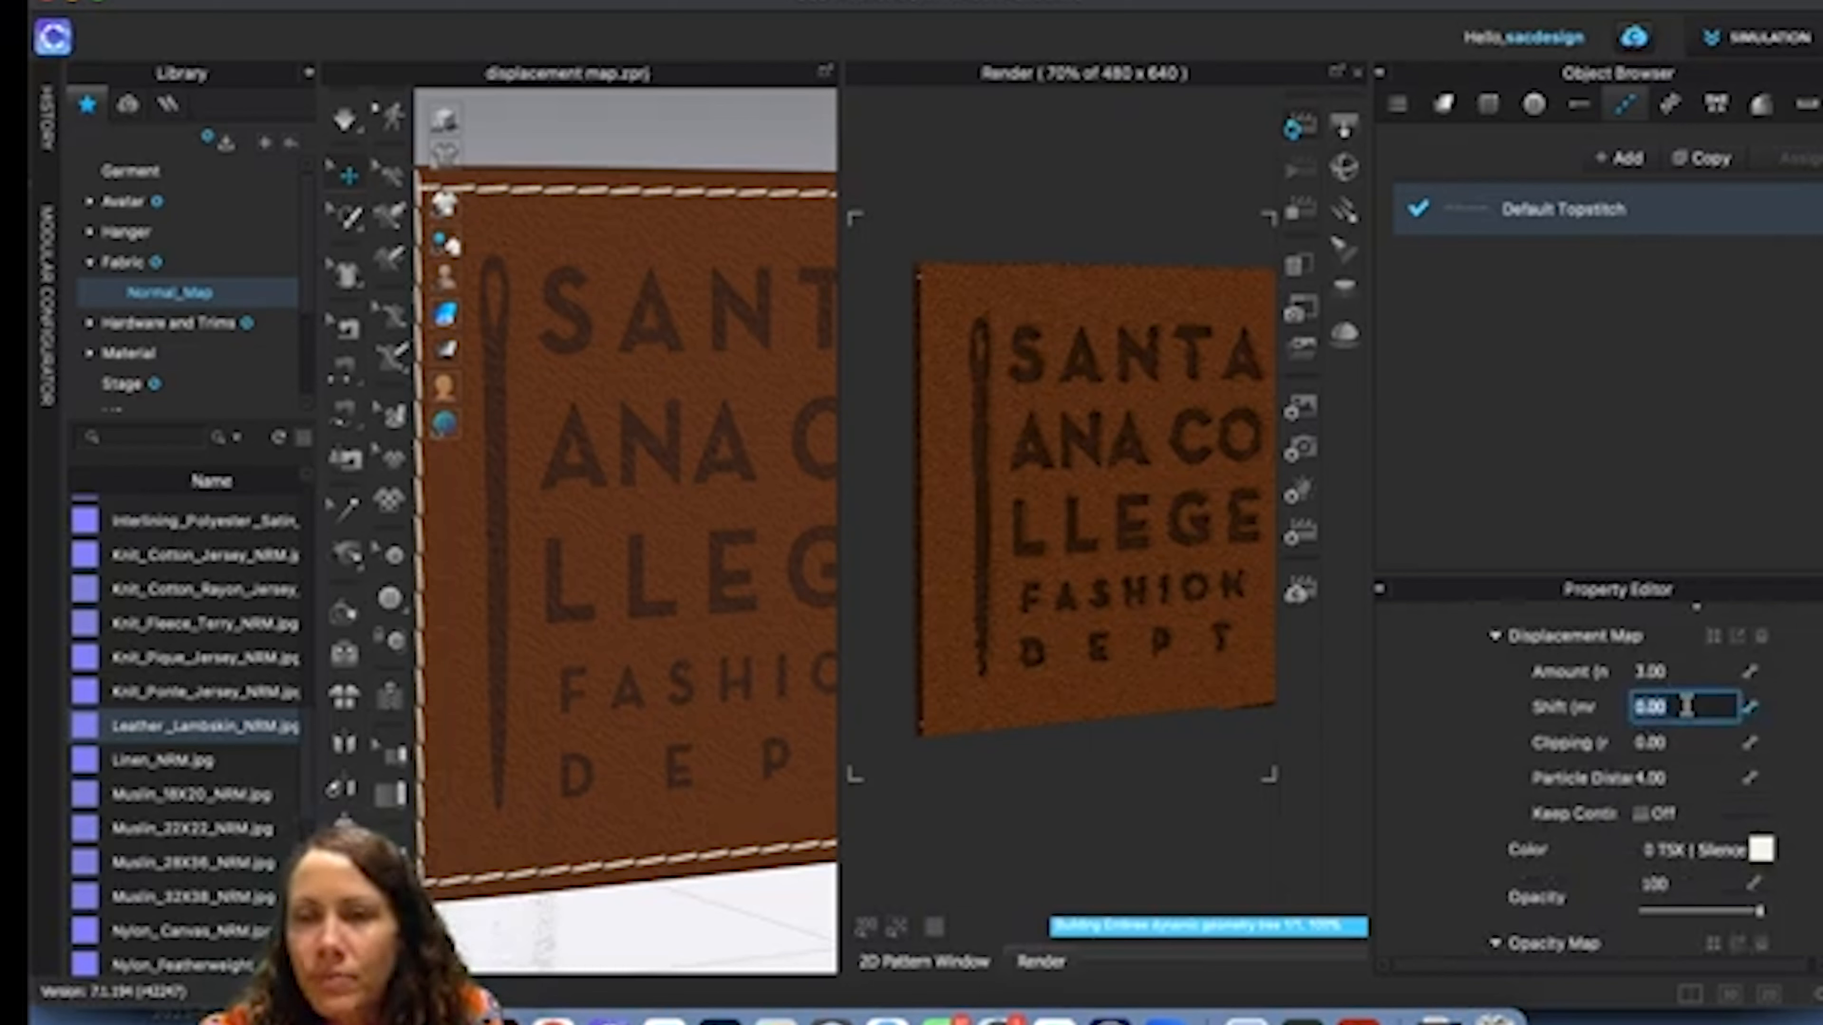
type("2")
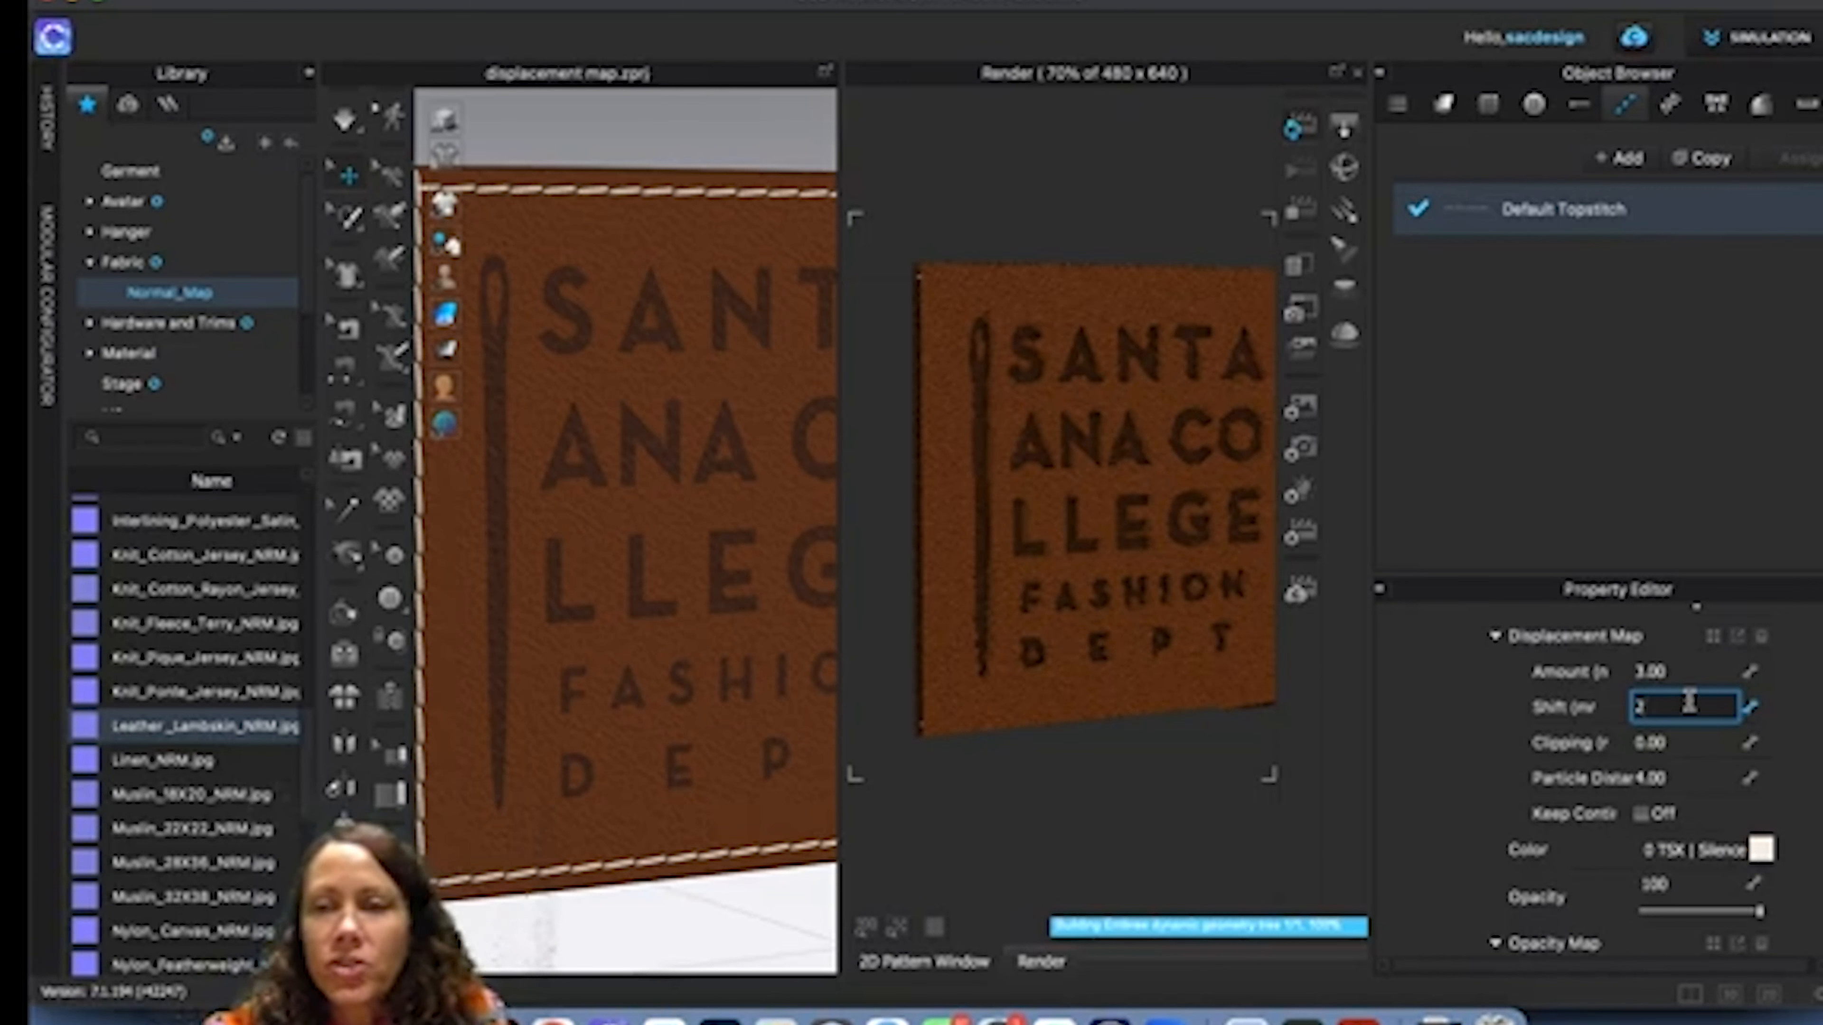
left_click(1675, 742)
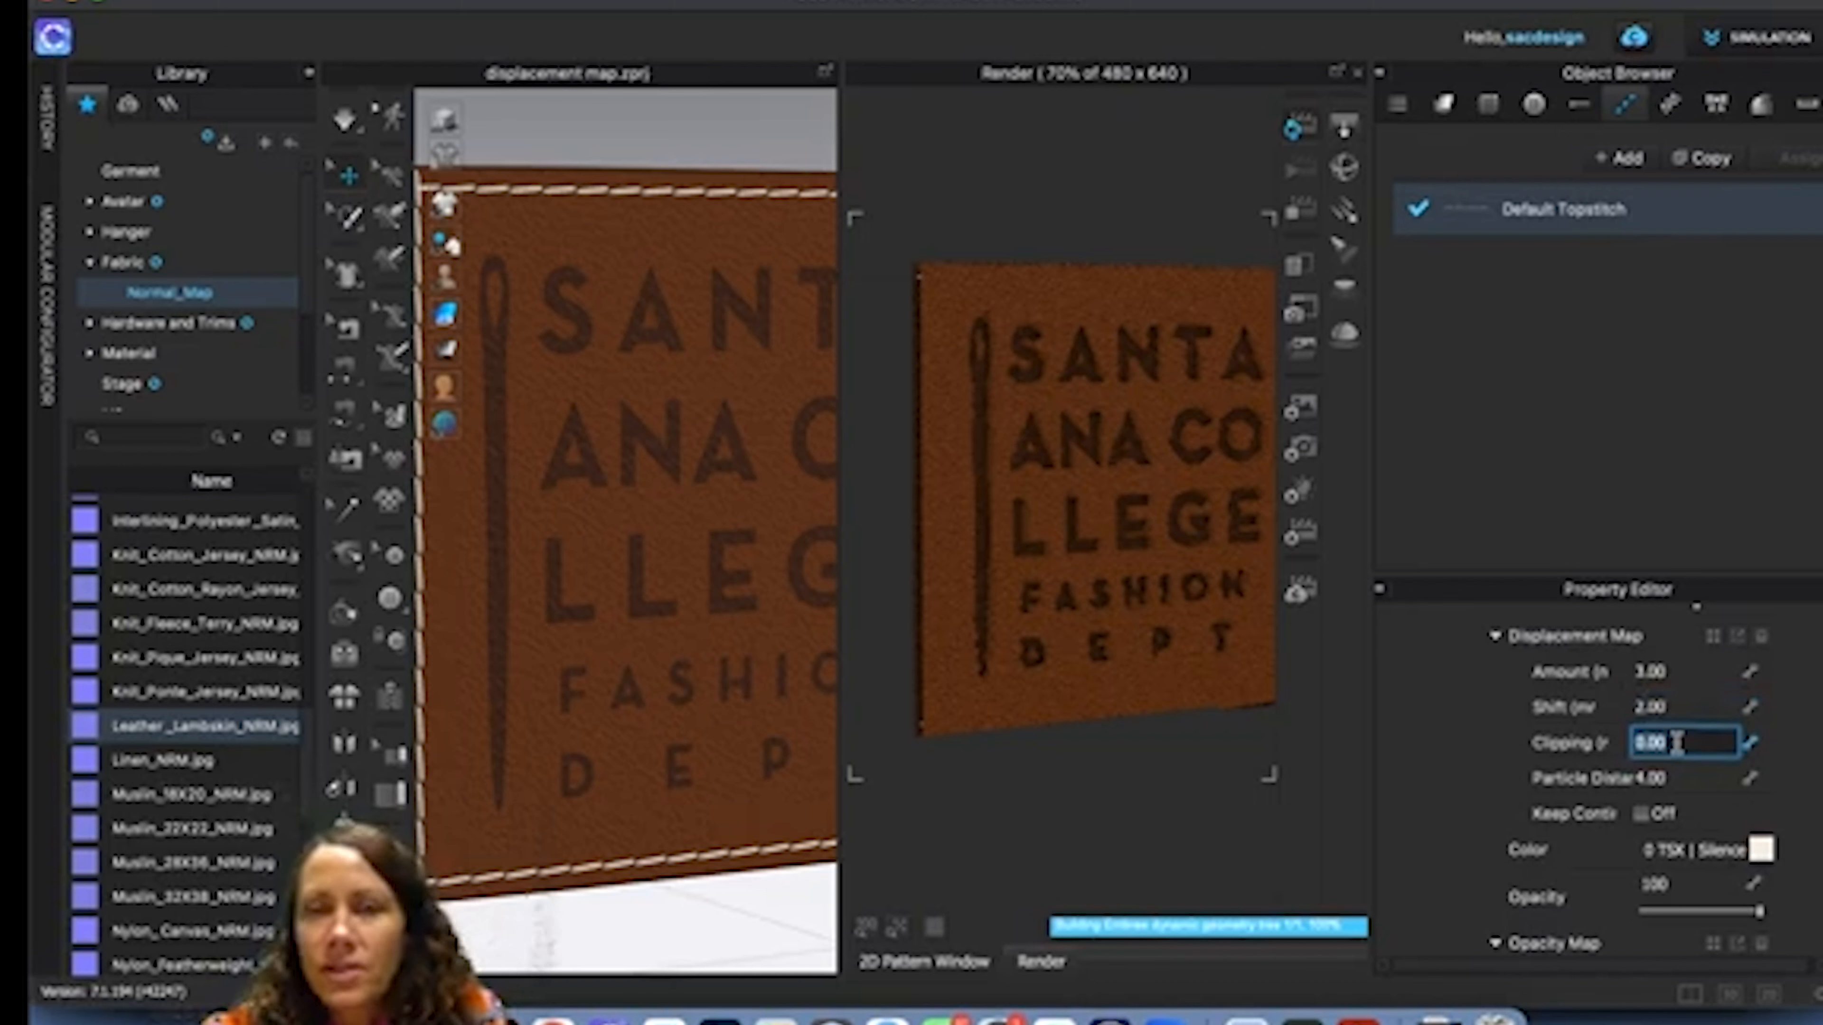
left_click(1664, 686)
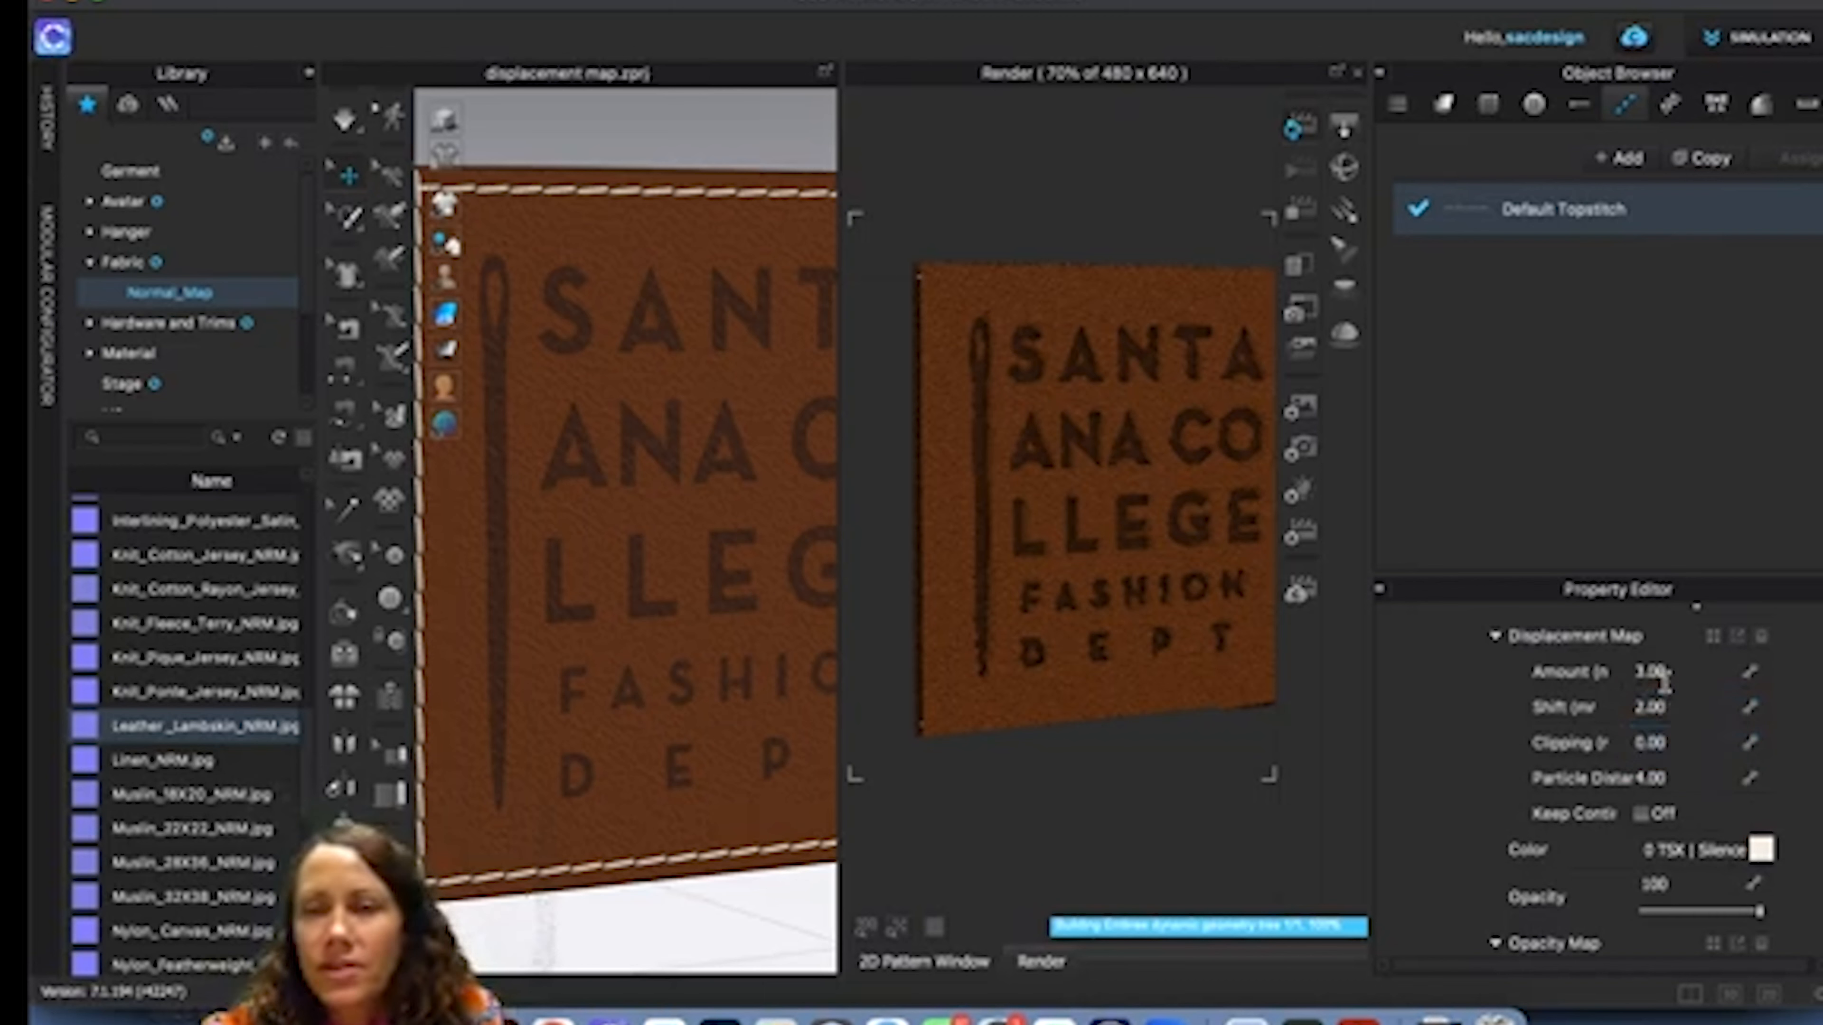
left_click(1665, 673)
type("5")
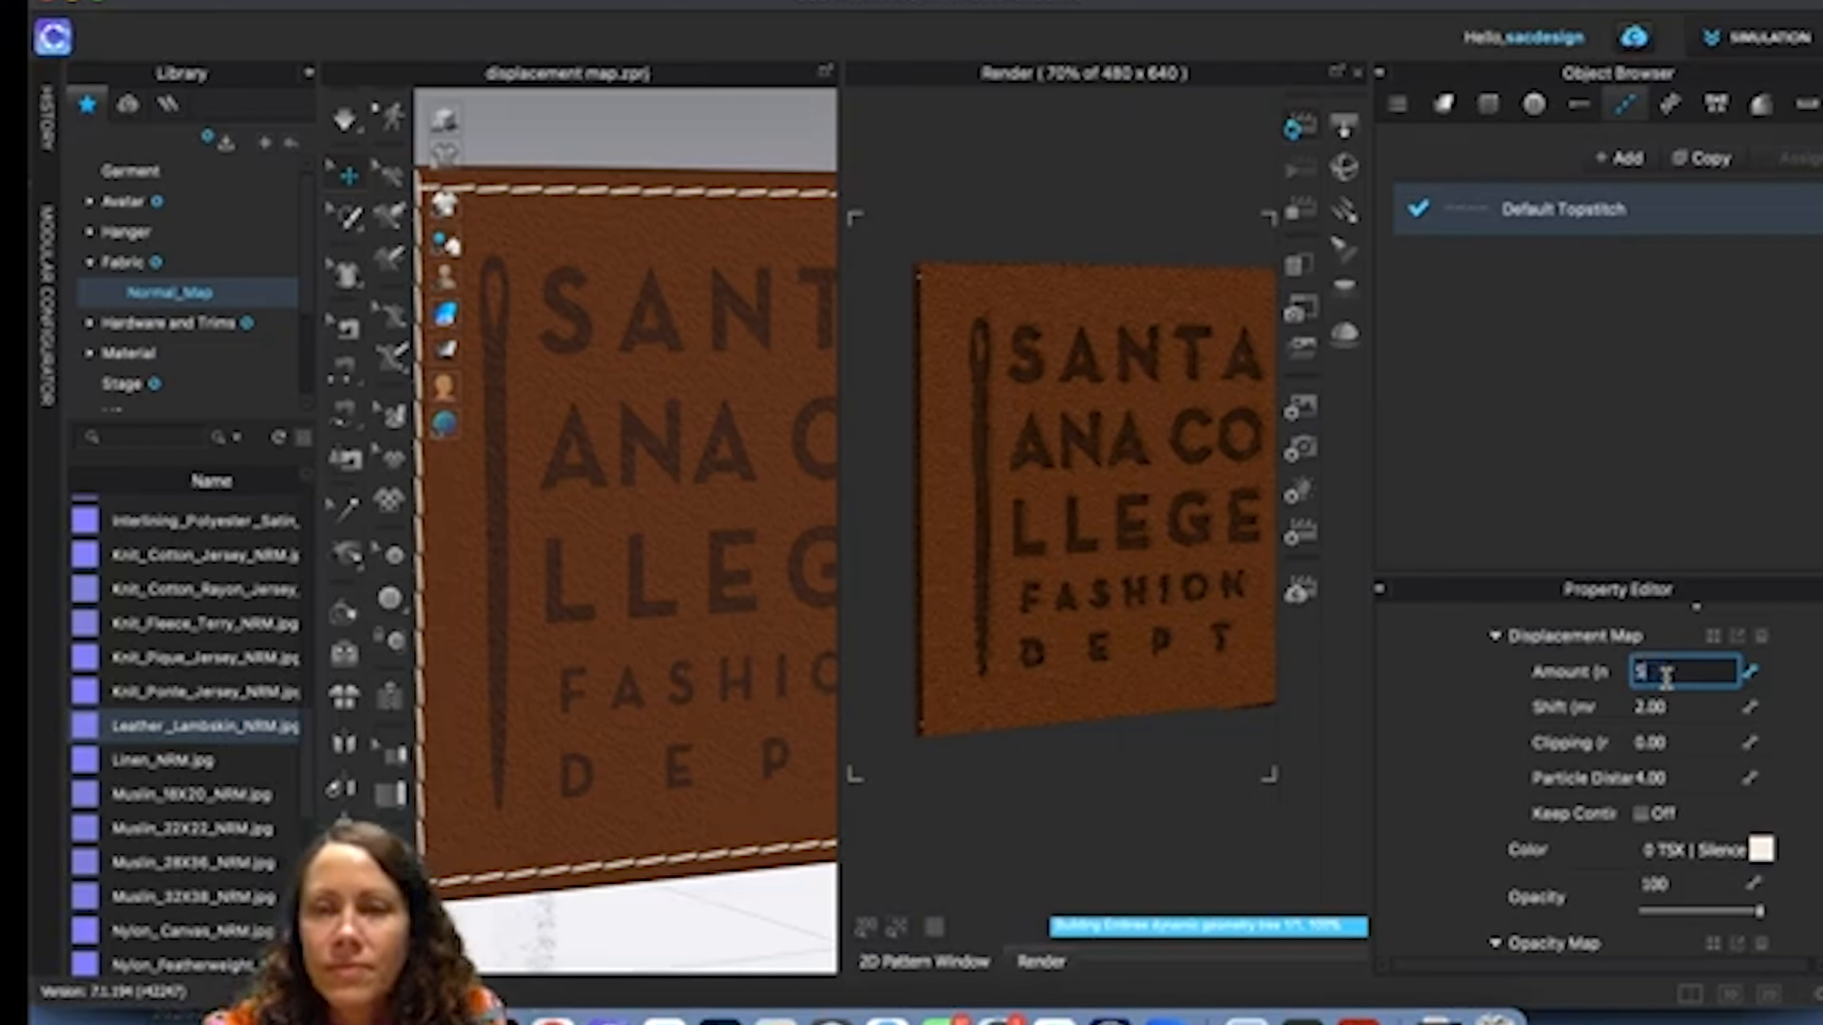
left_click(1674, 708)
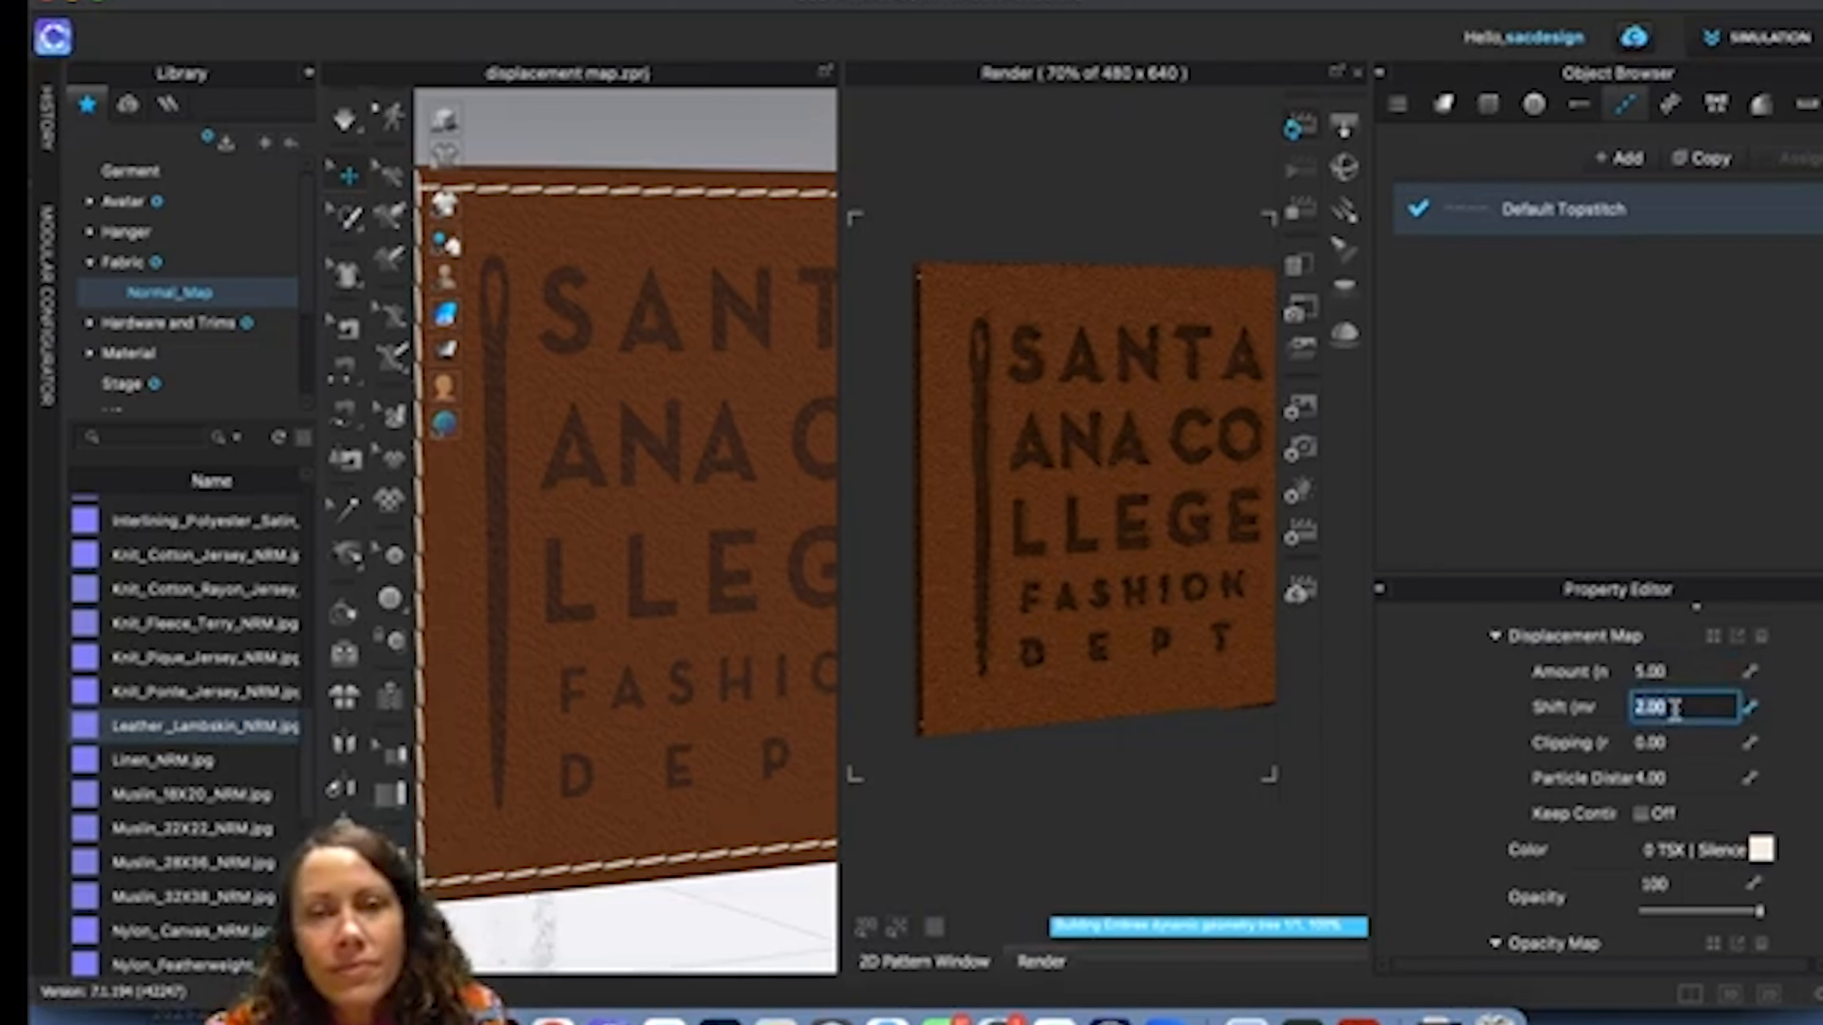
key("Return")
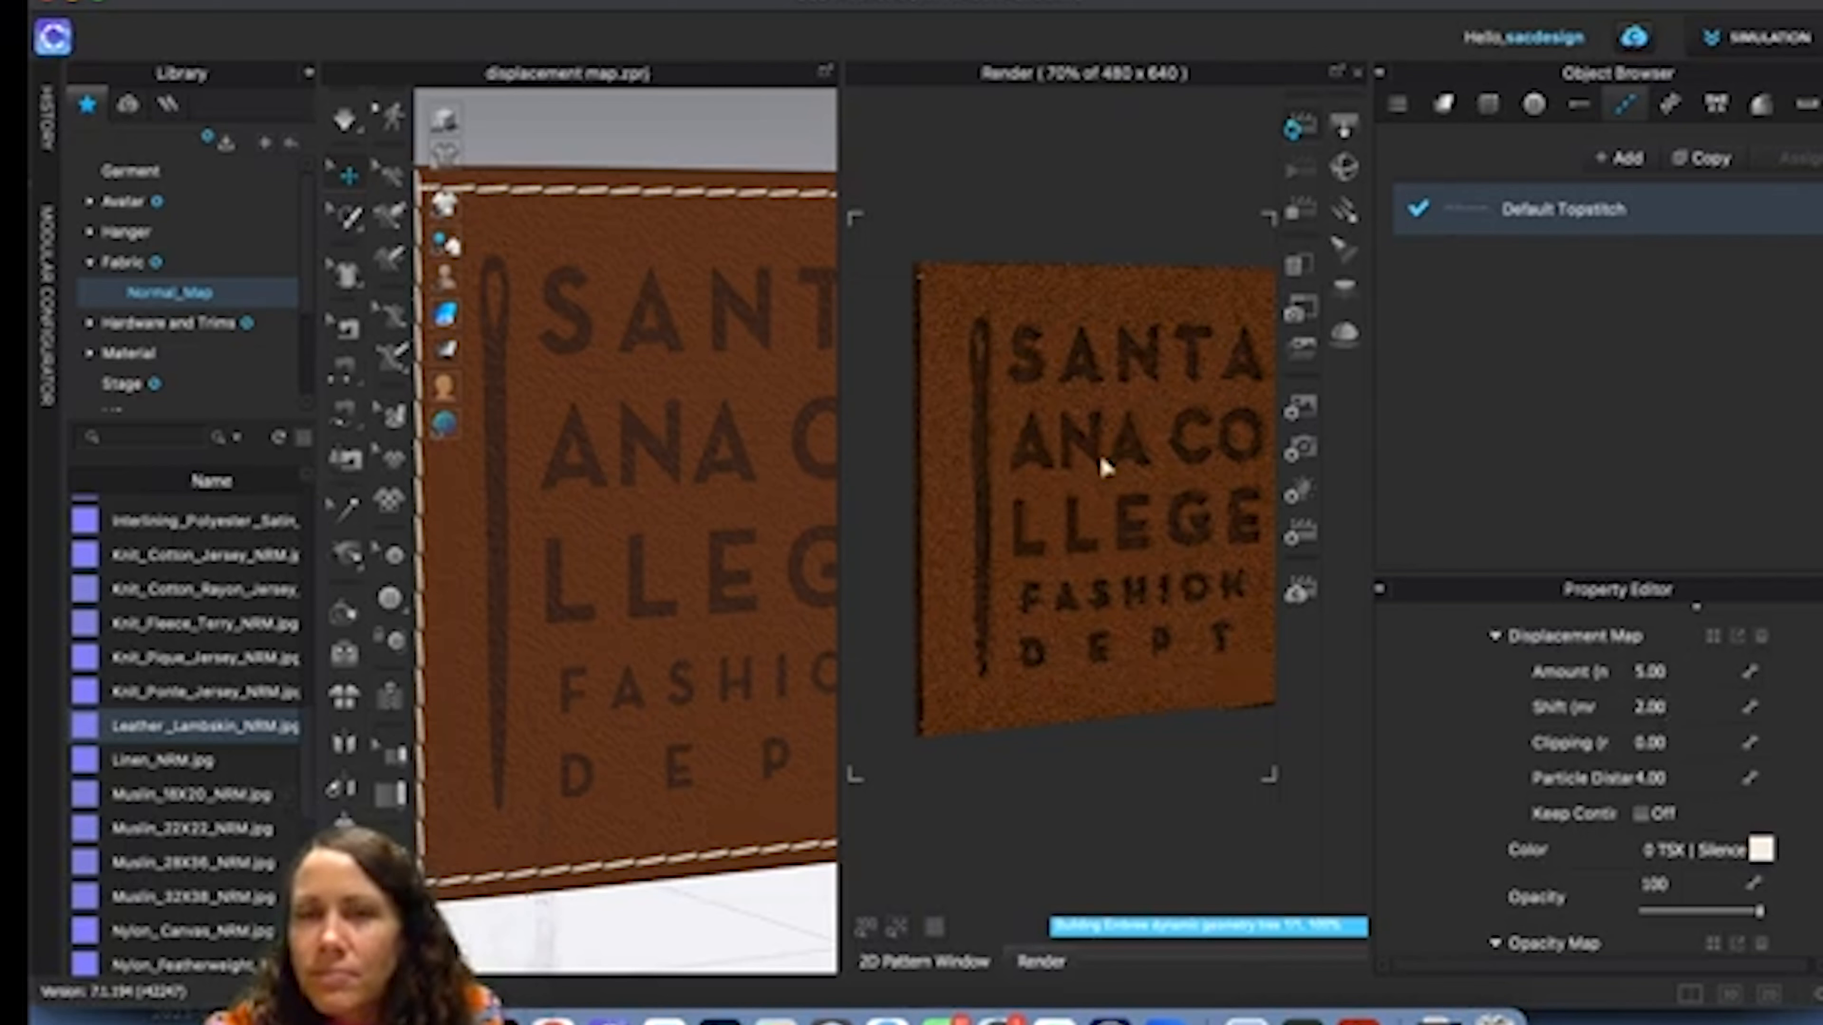
Examine the patch edges in the live render and review the Default Topstitch's thread, material and configuration properties.
right_click_drag(937, 291, 1037, 352)
scroll(1611, 825, "down", 3)
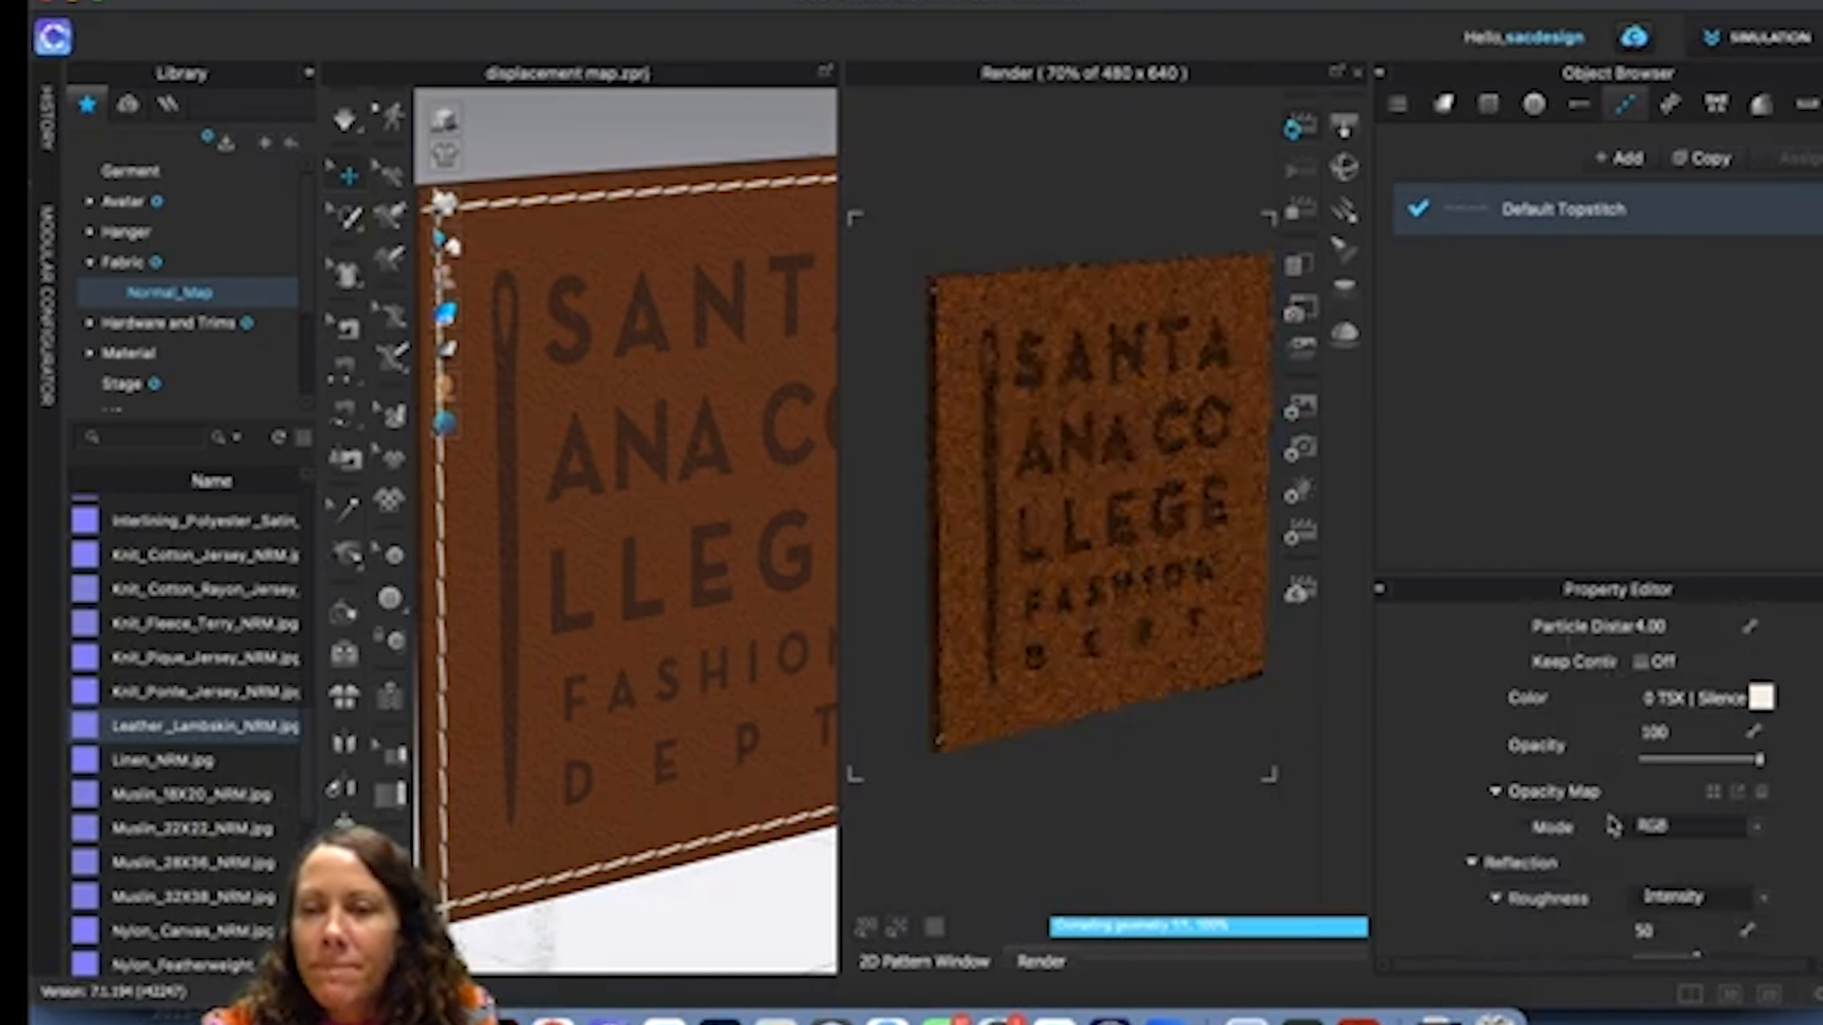
scroll(1611, 825, "down", 3)
scroll(1611, 826, "down", 2)
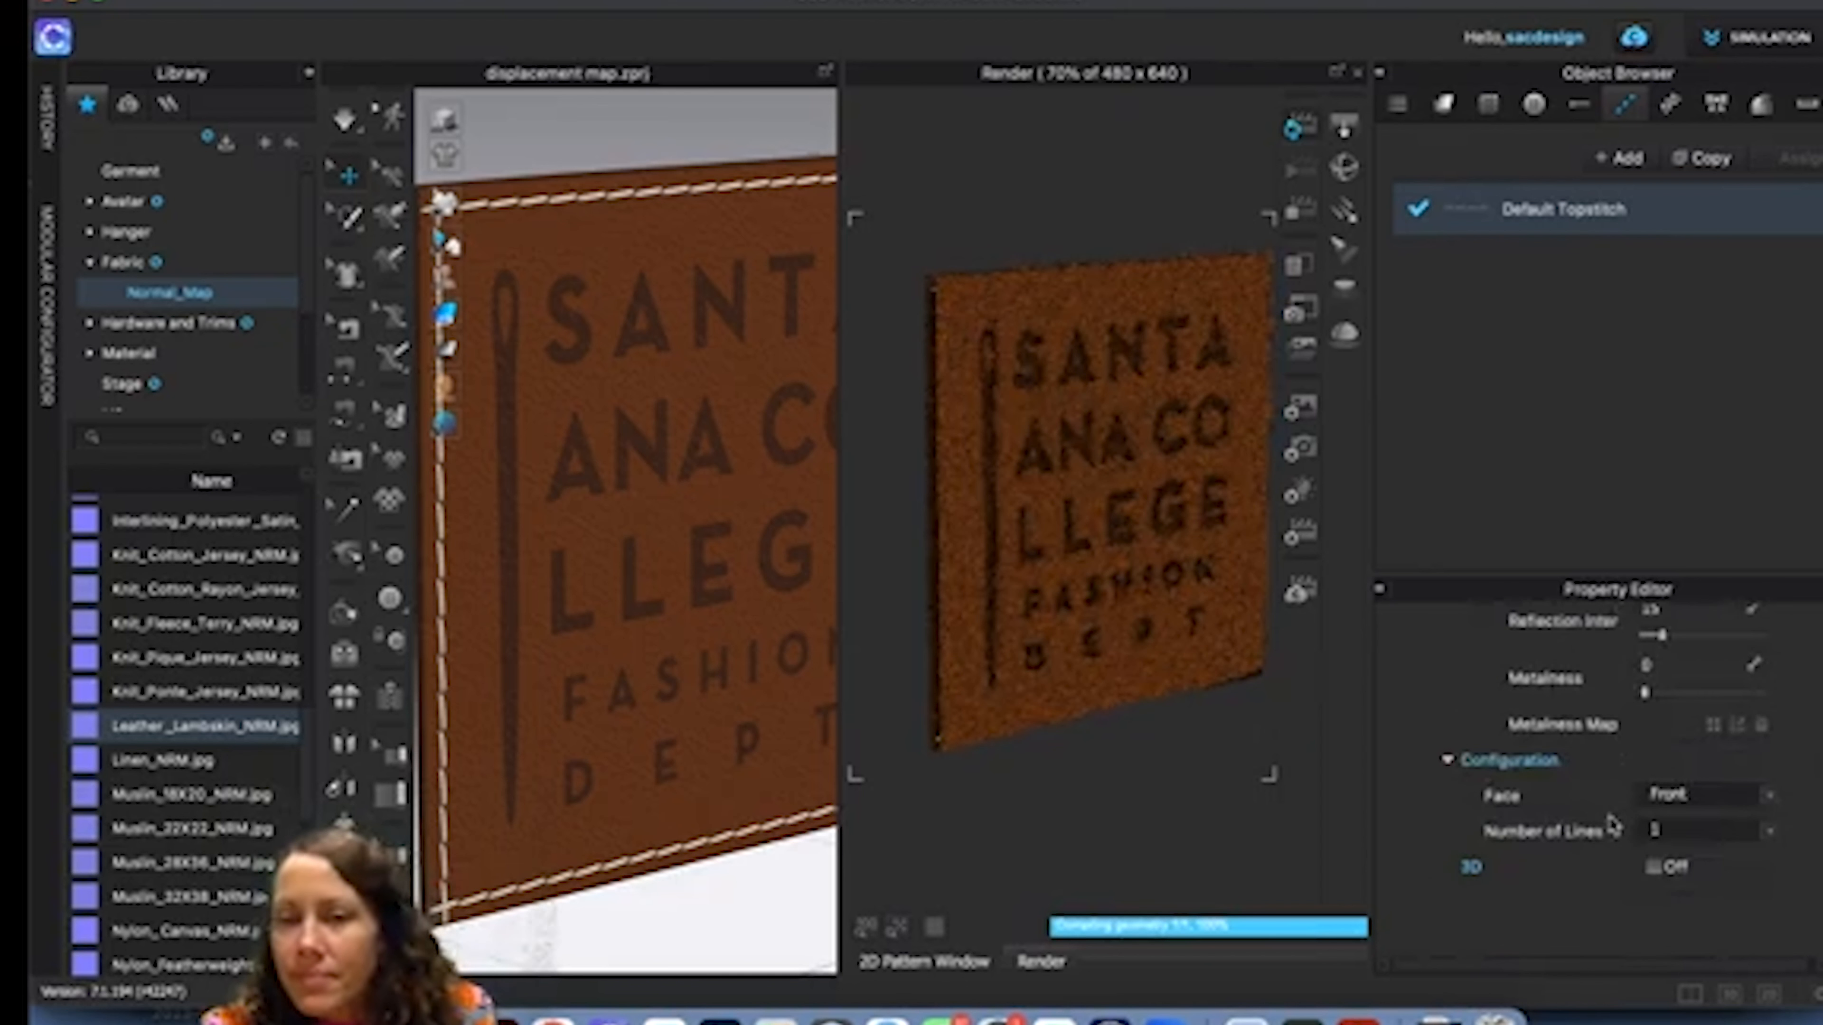
scroll(1611, 826, "up", 4)
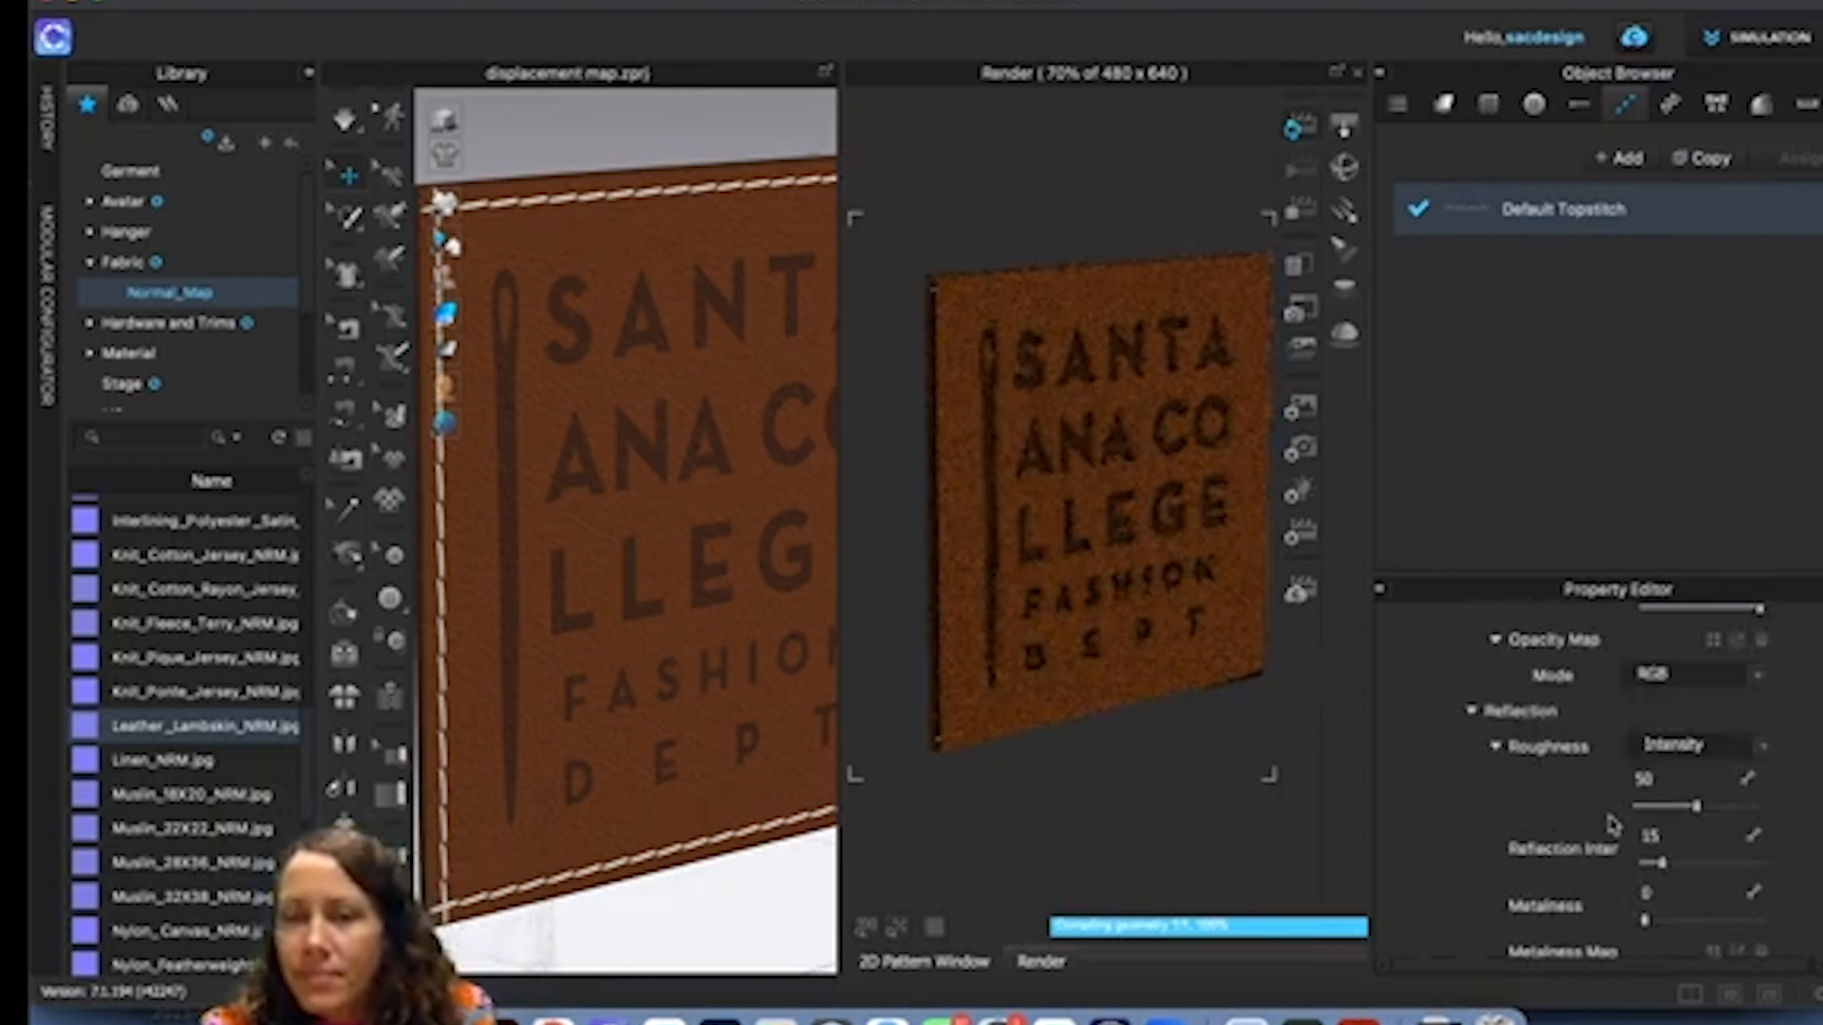
scroll(1611, 826, "up", 3)
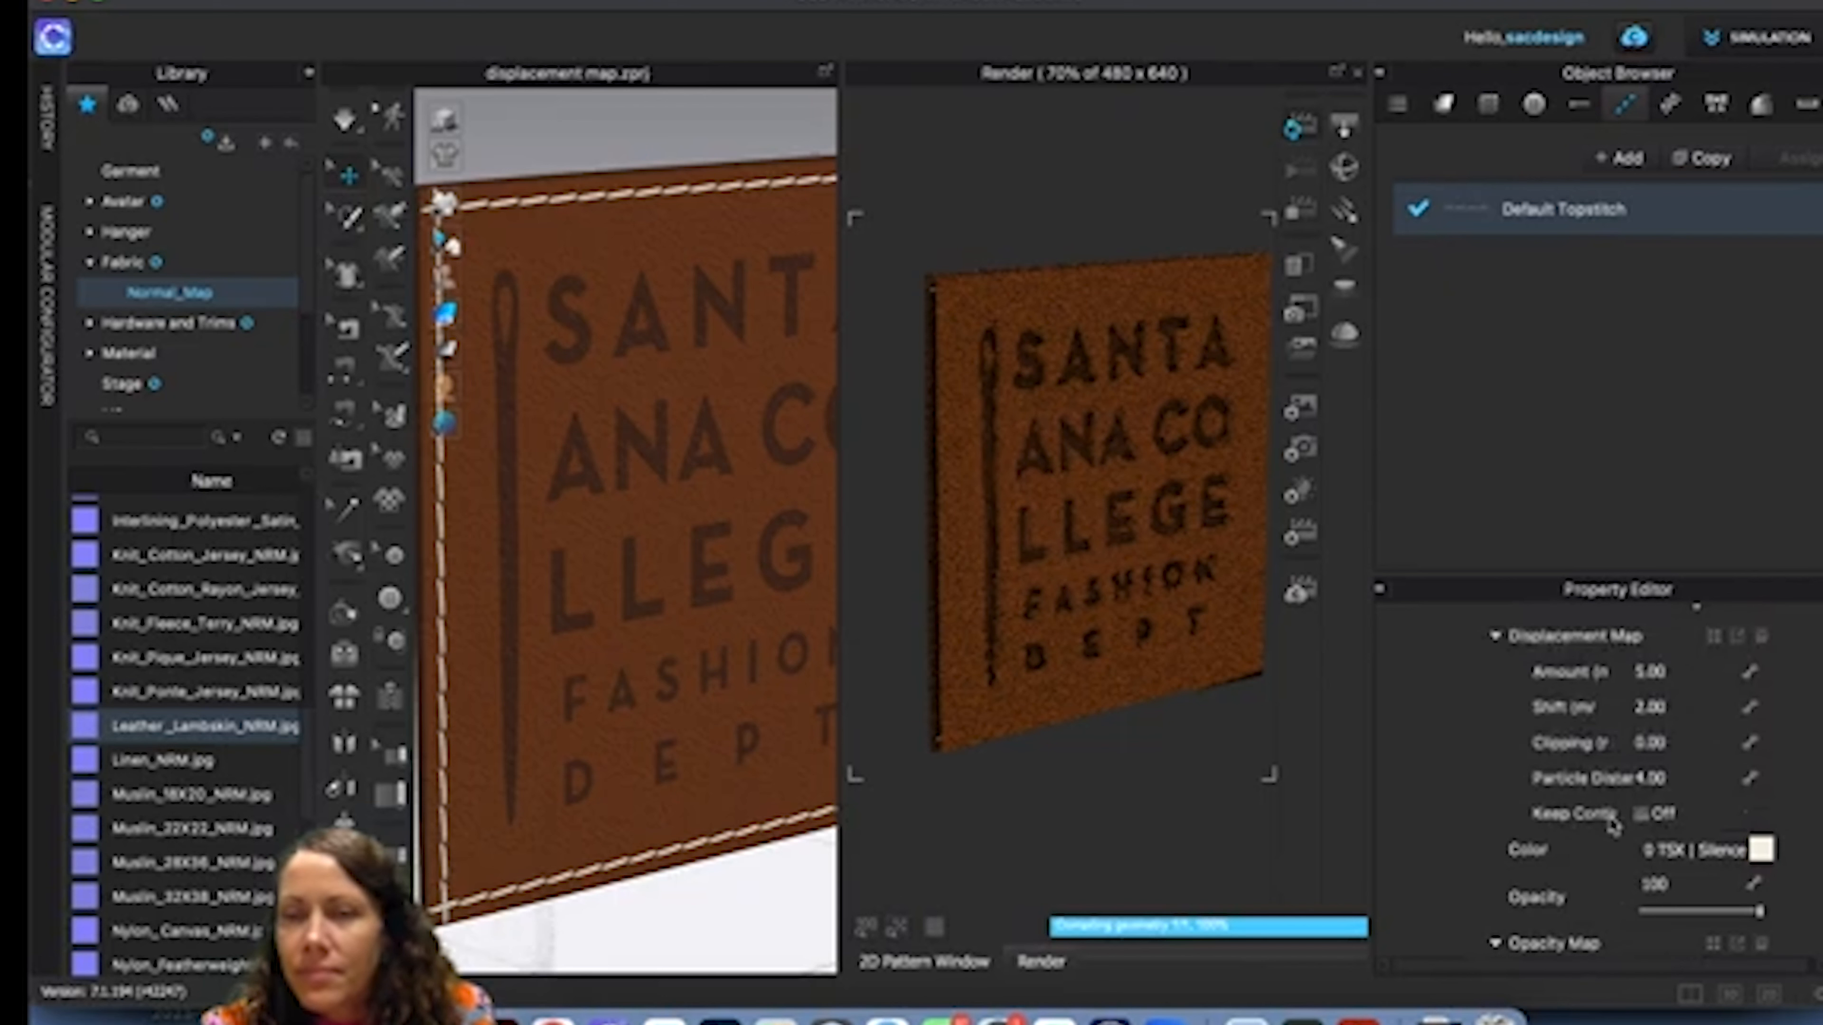
scroll(1611, 826, "up", 2)
scroll(1612, 826, "up", 4)
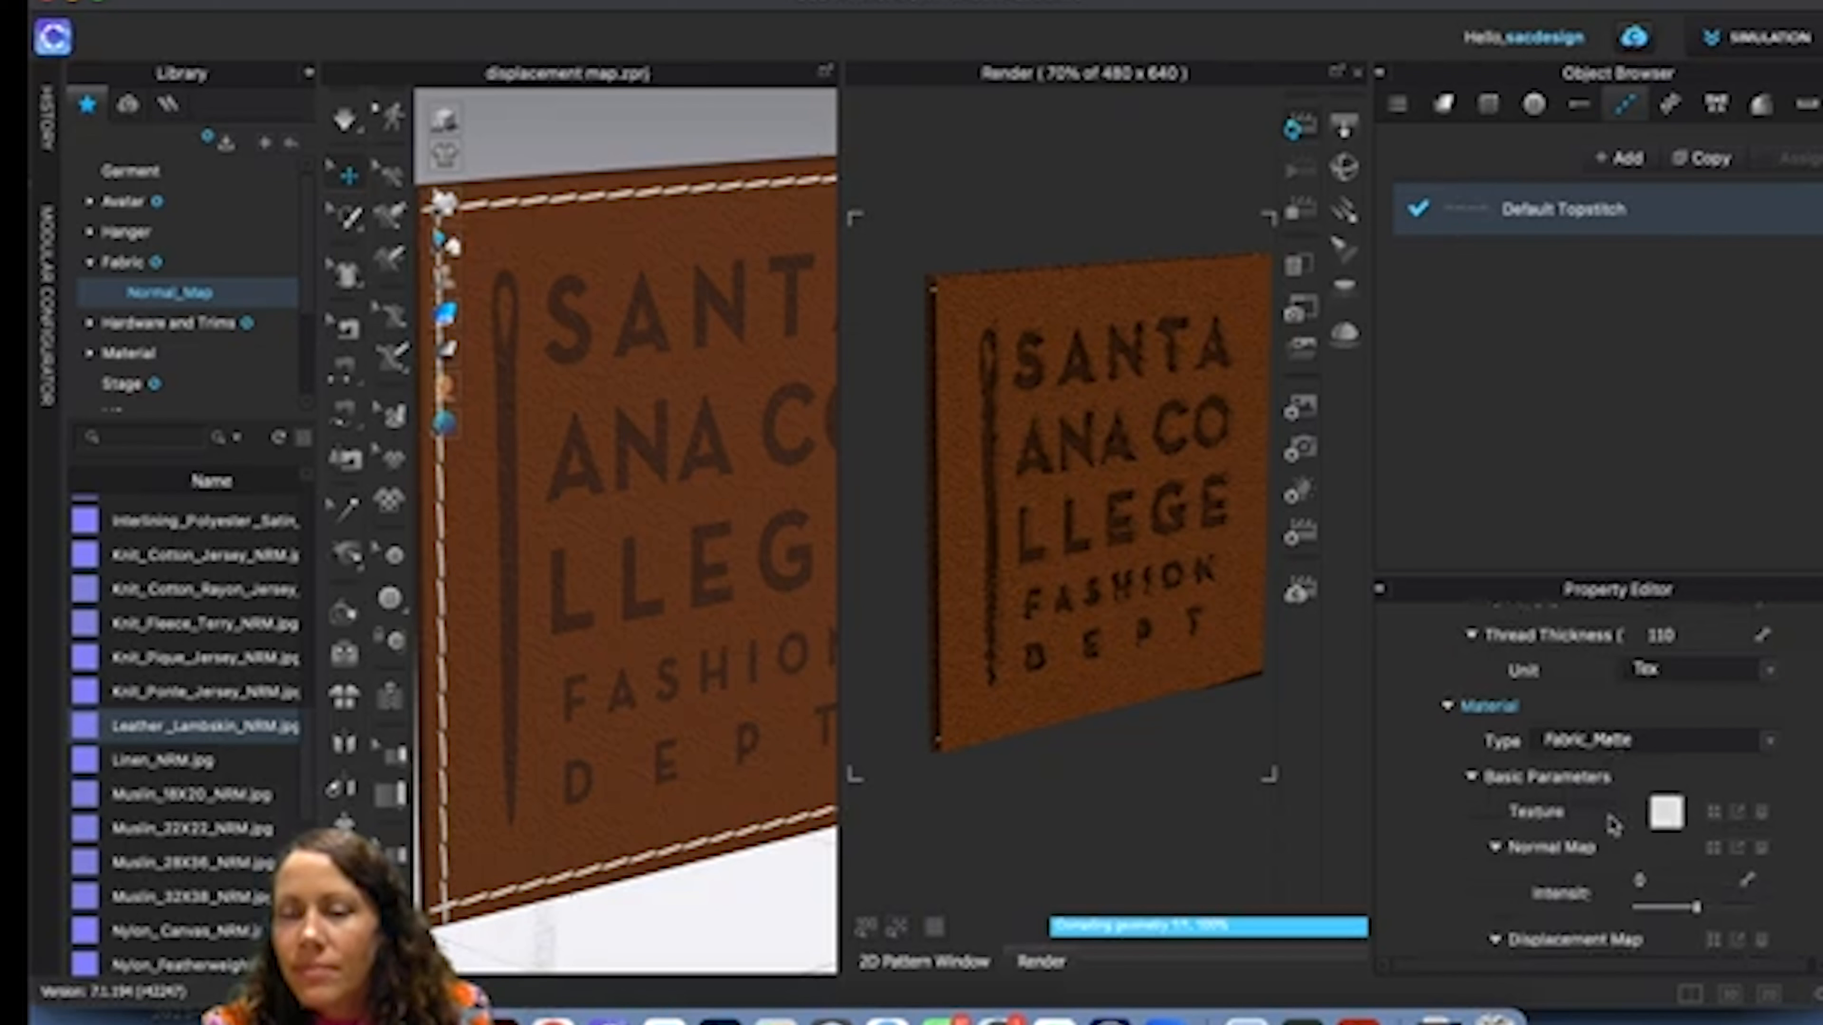
scroll(1611, 825, "down", 4)
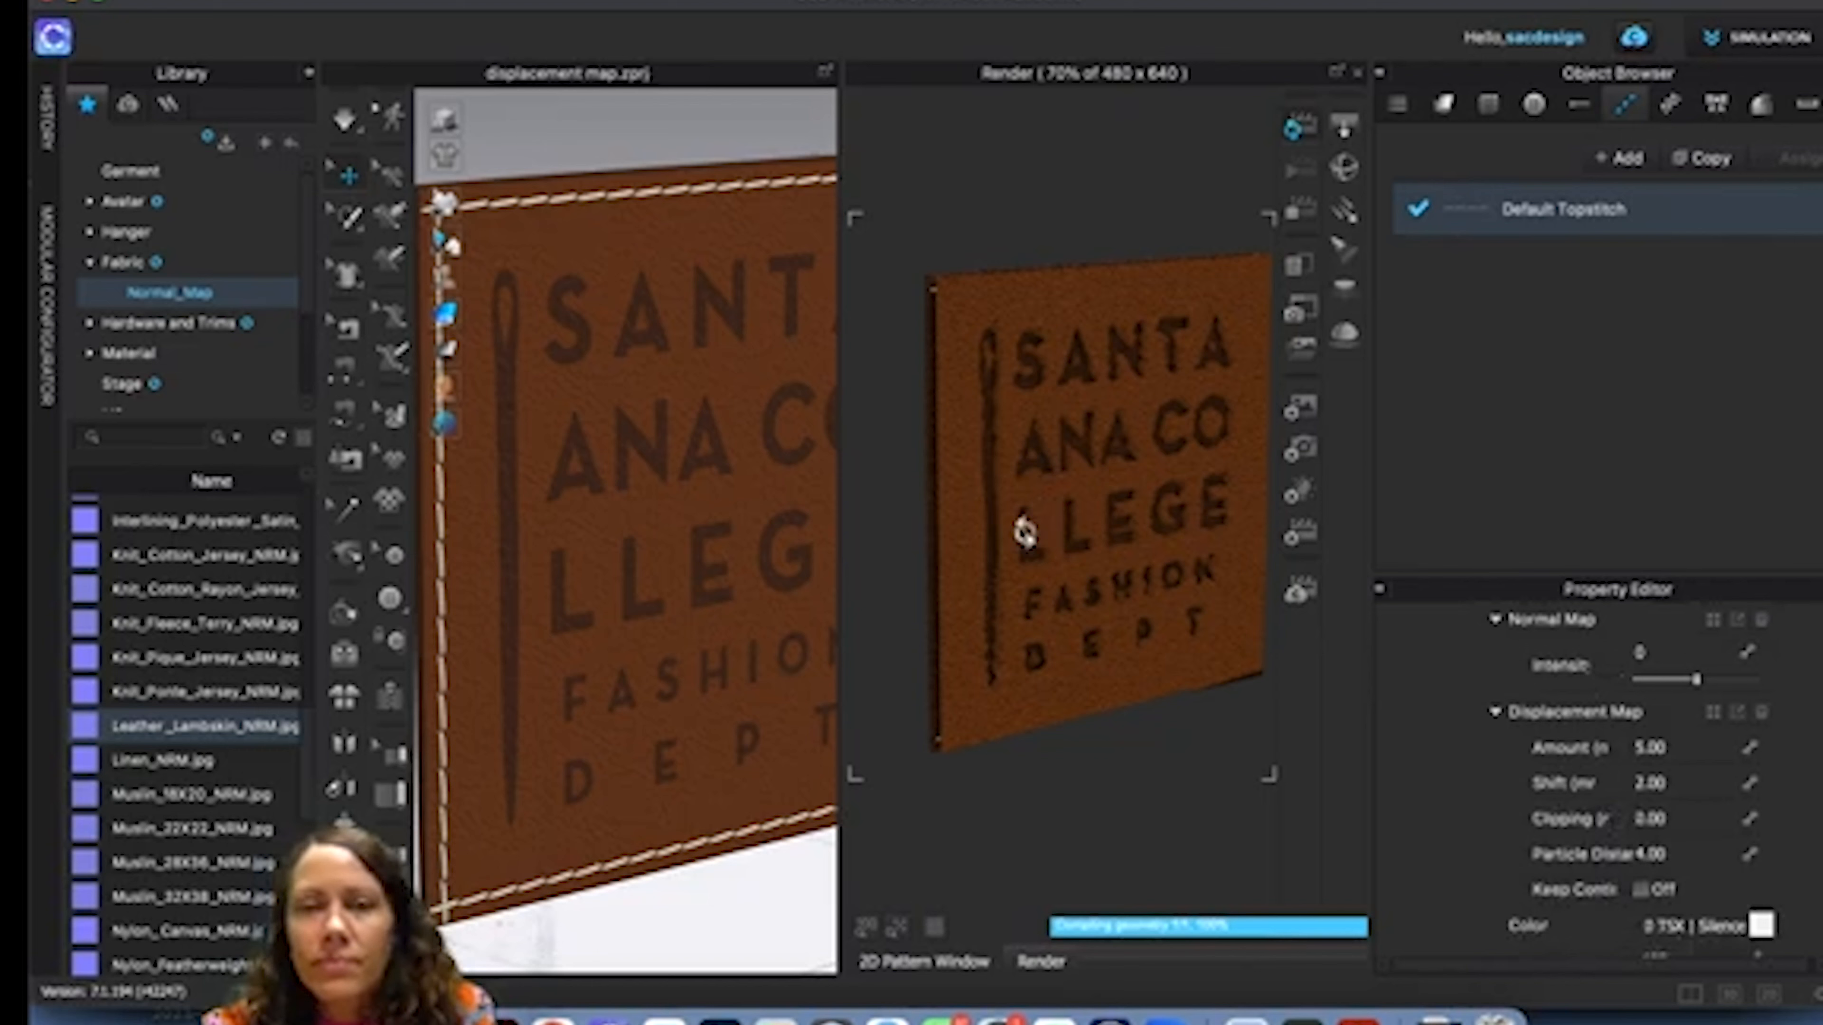
right_click_drag(1025, 532, 1005, 518)
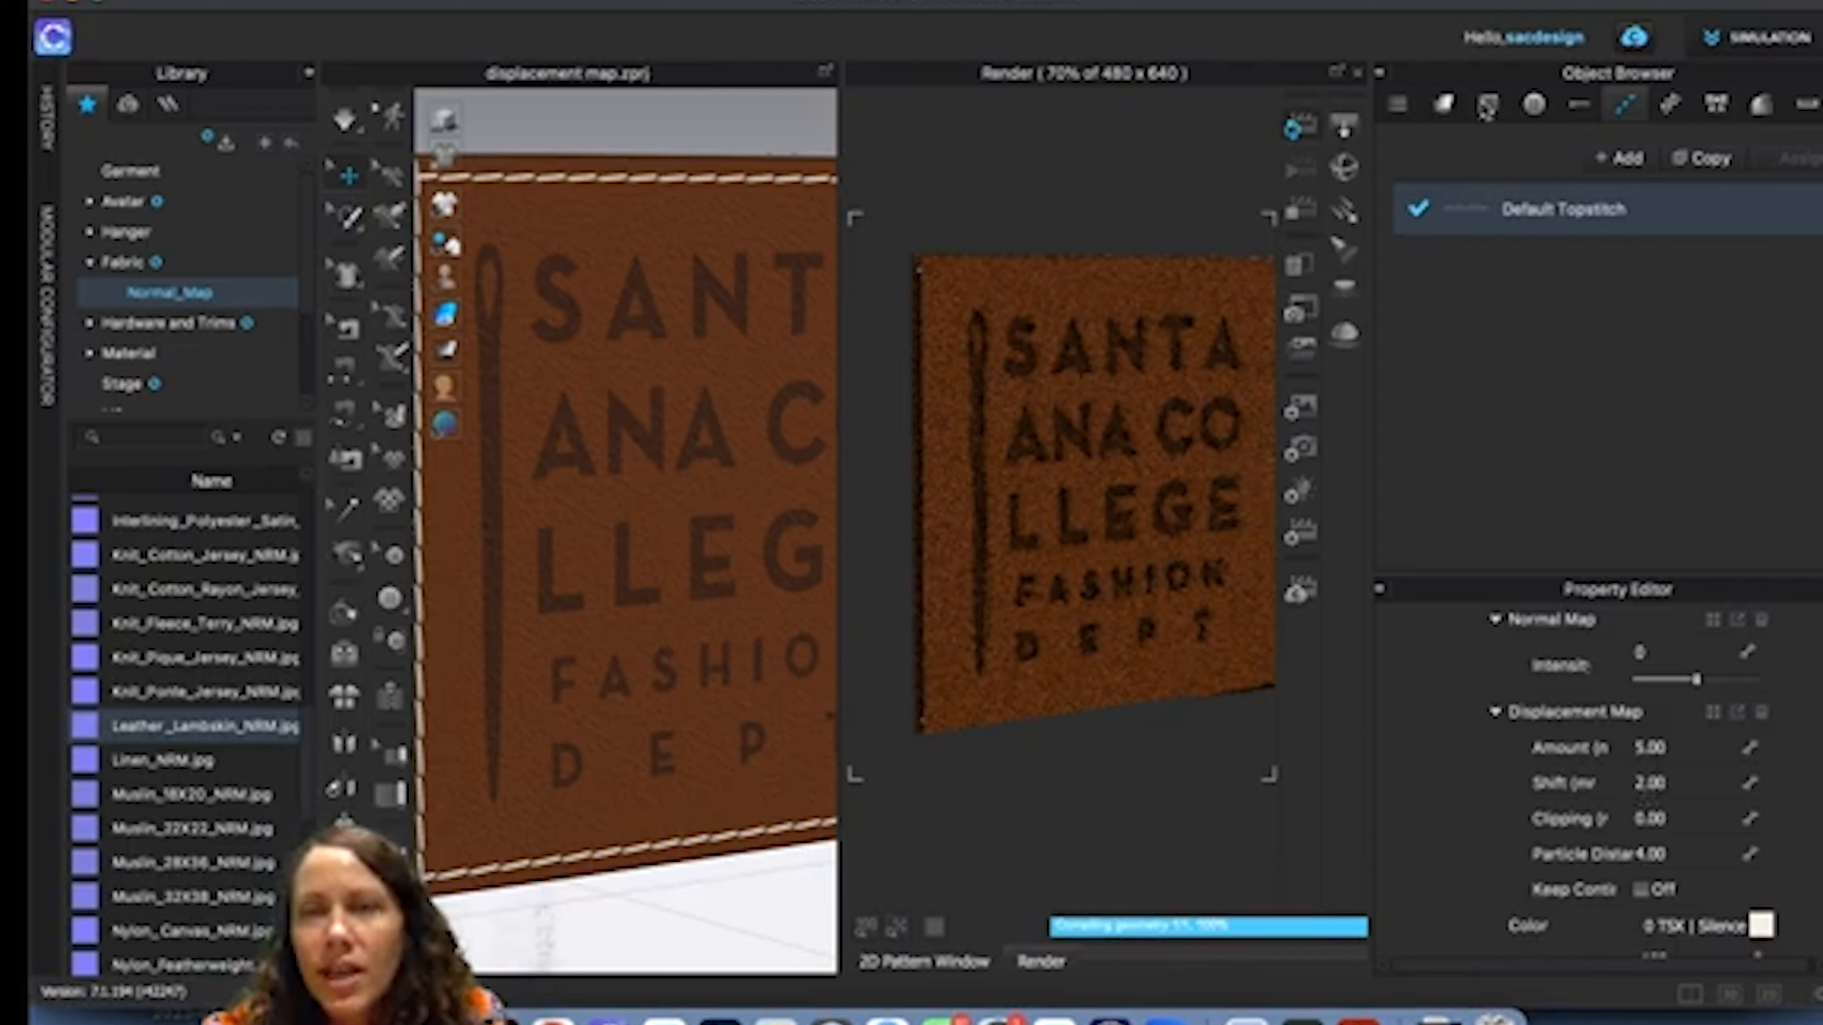
Reselect the GraphicArt graphic and try displacement map shifts of -1 mm and -3 mm in the live render.
left_click(1489, 106)
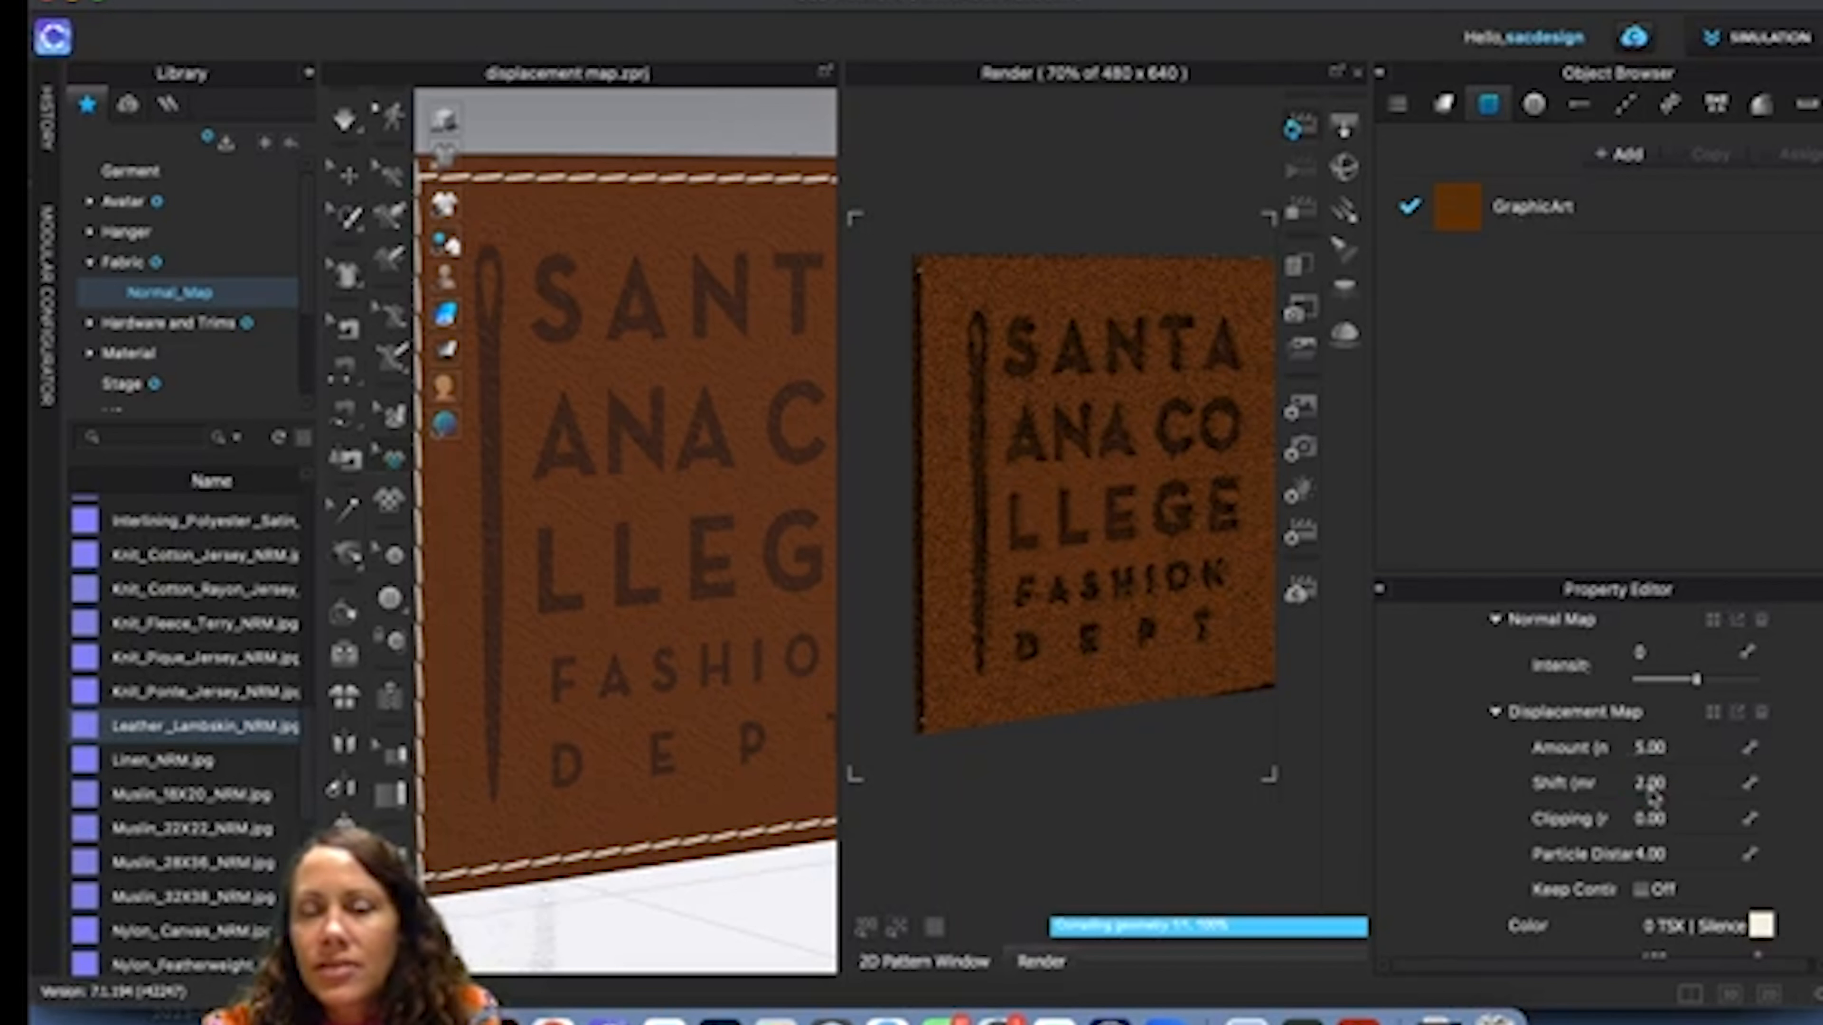
double_click(1678, 797)
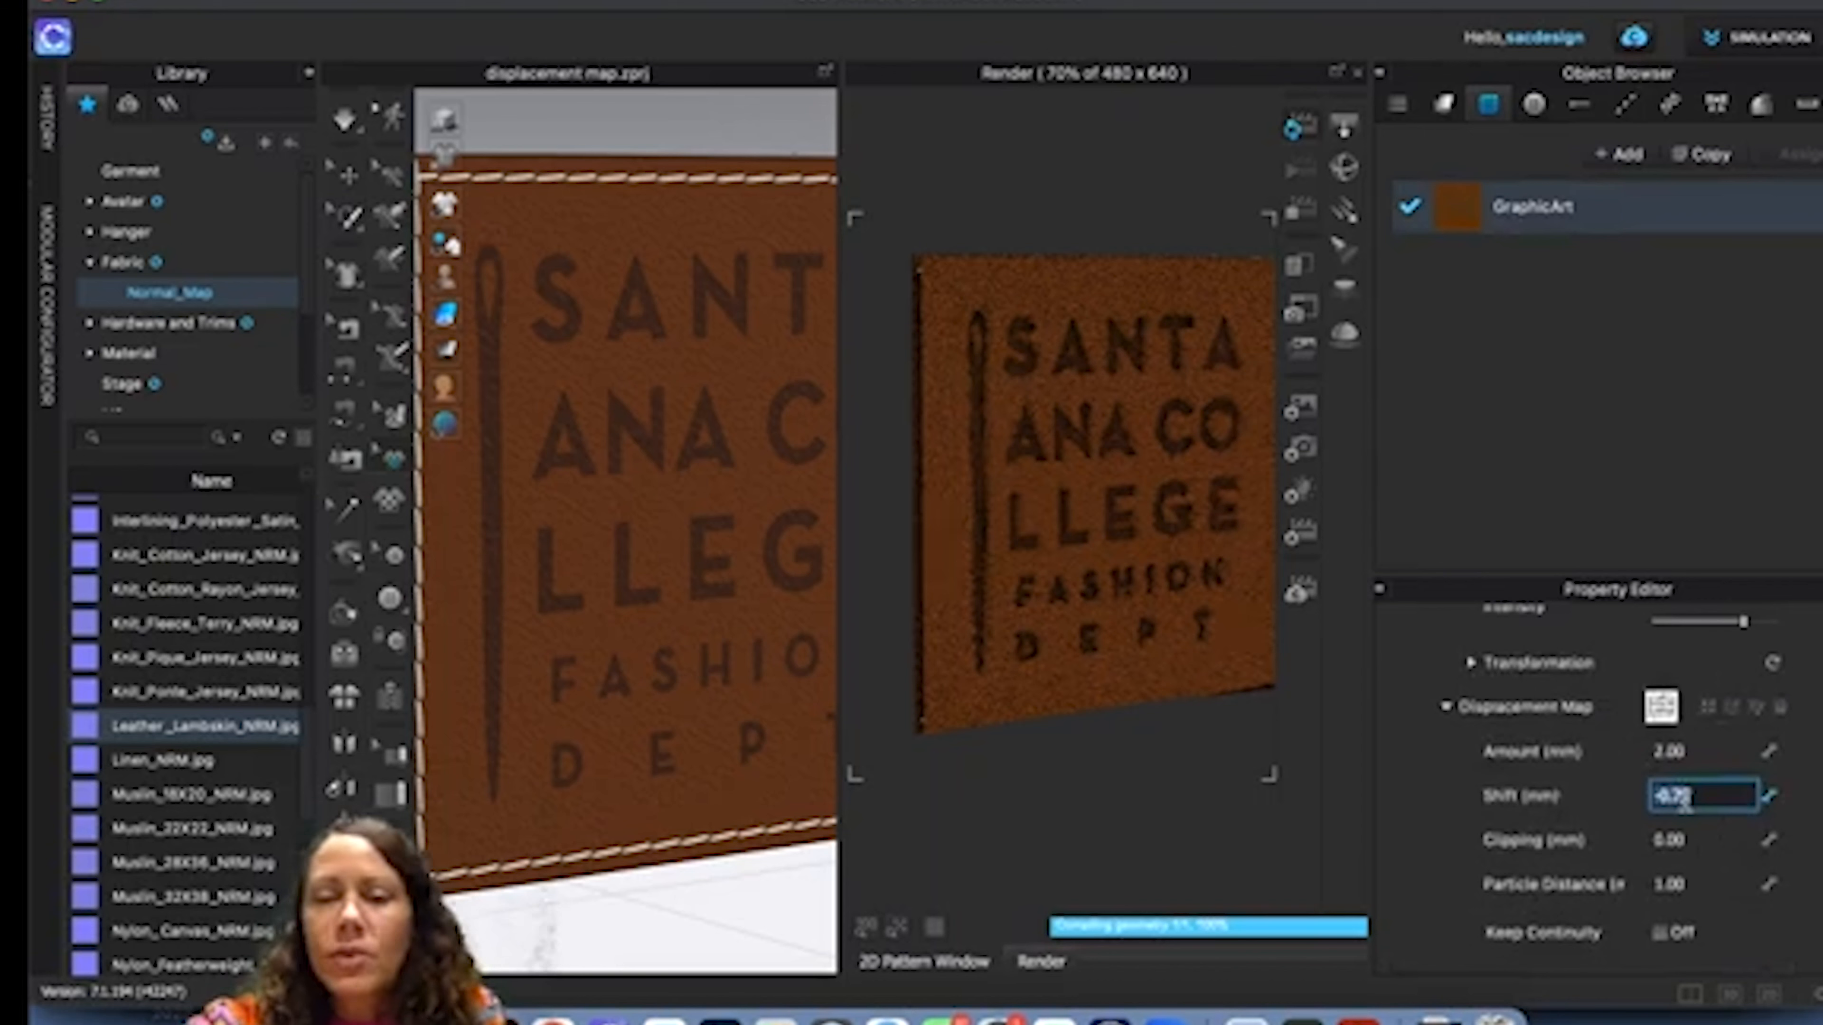
type("-1")
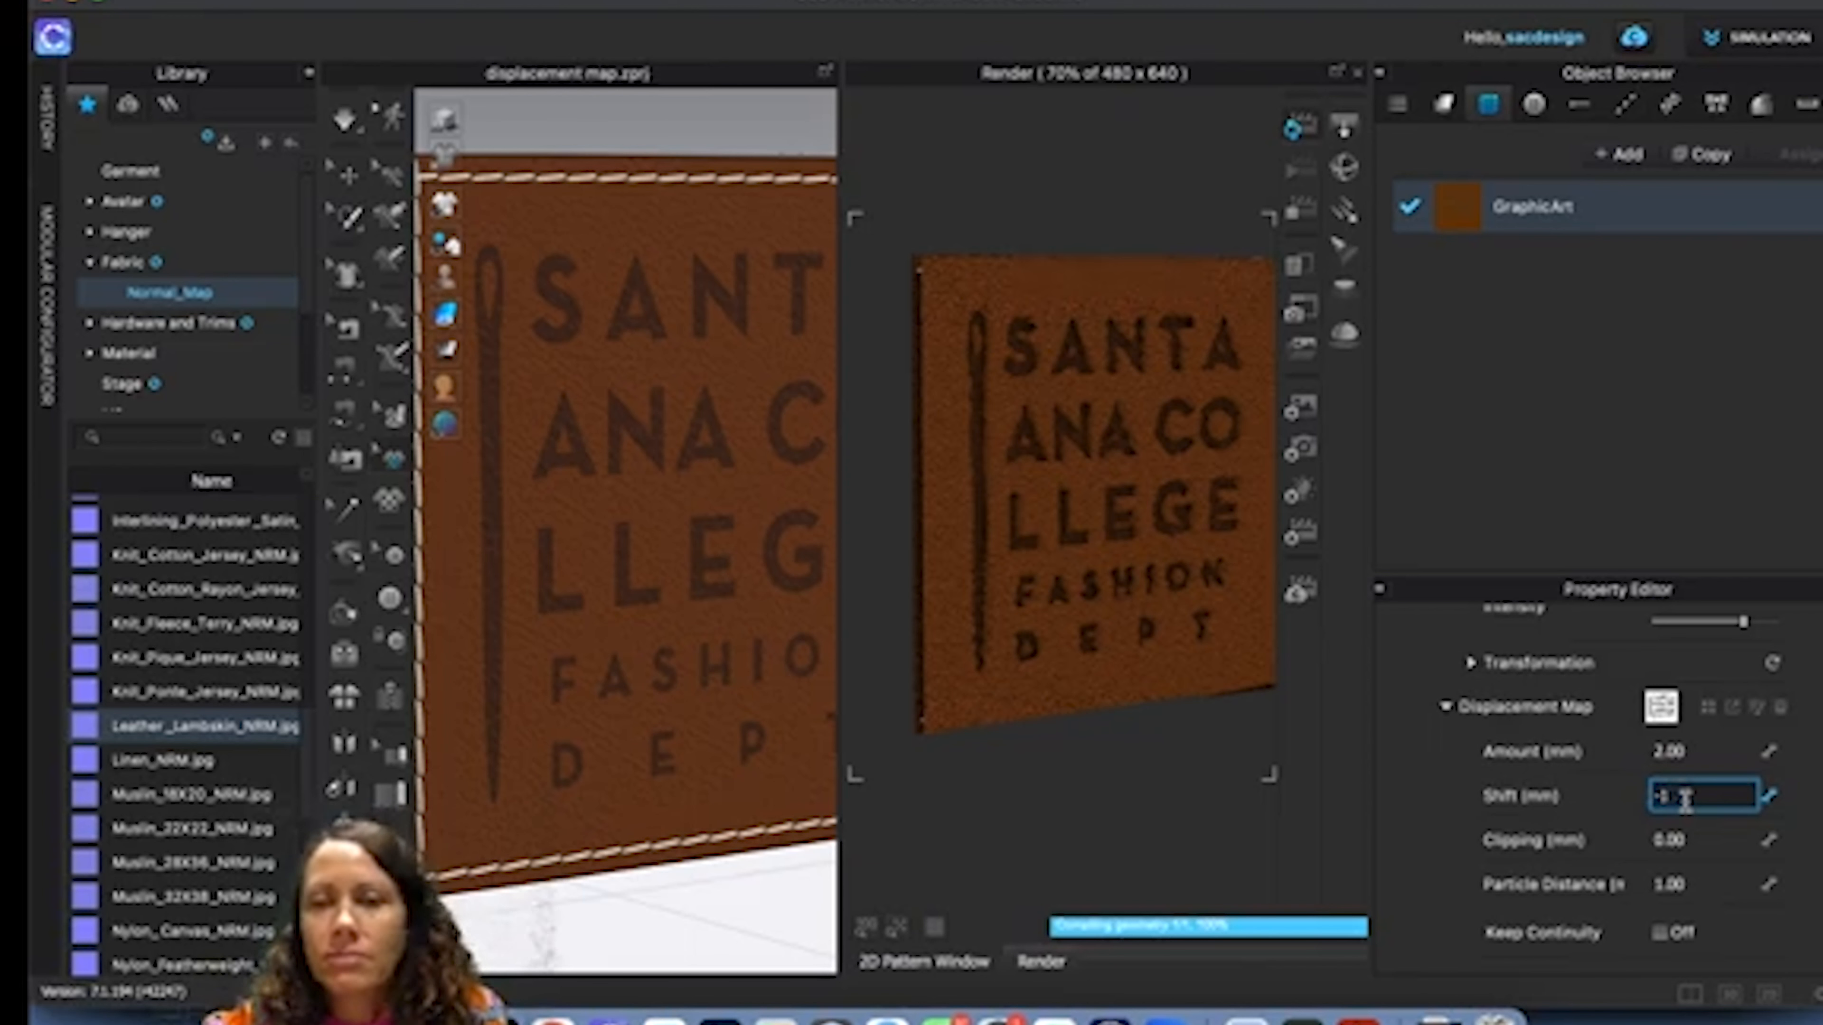
double_click(1686, 839)
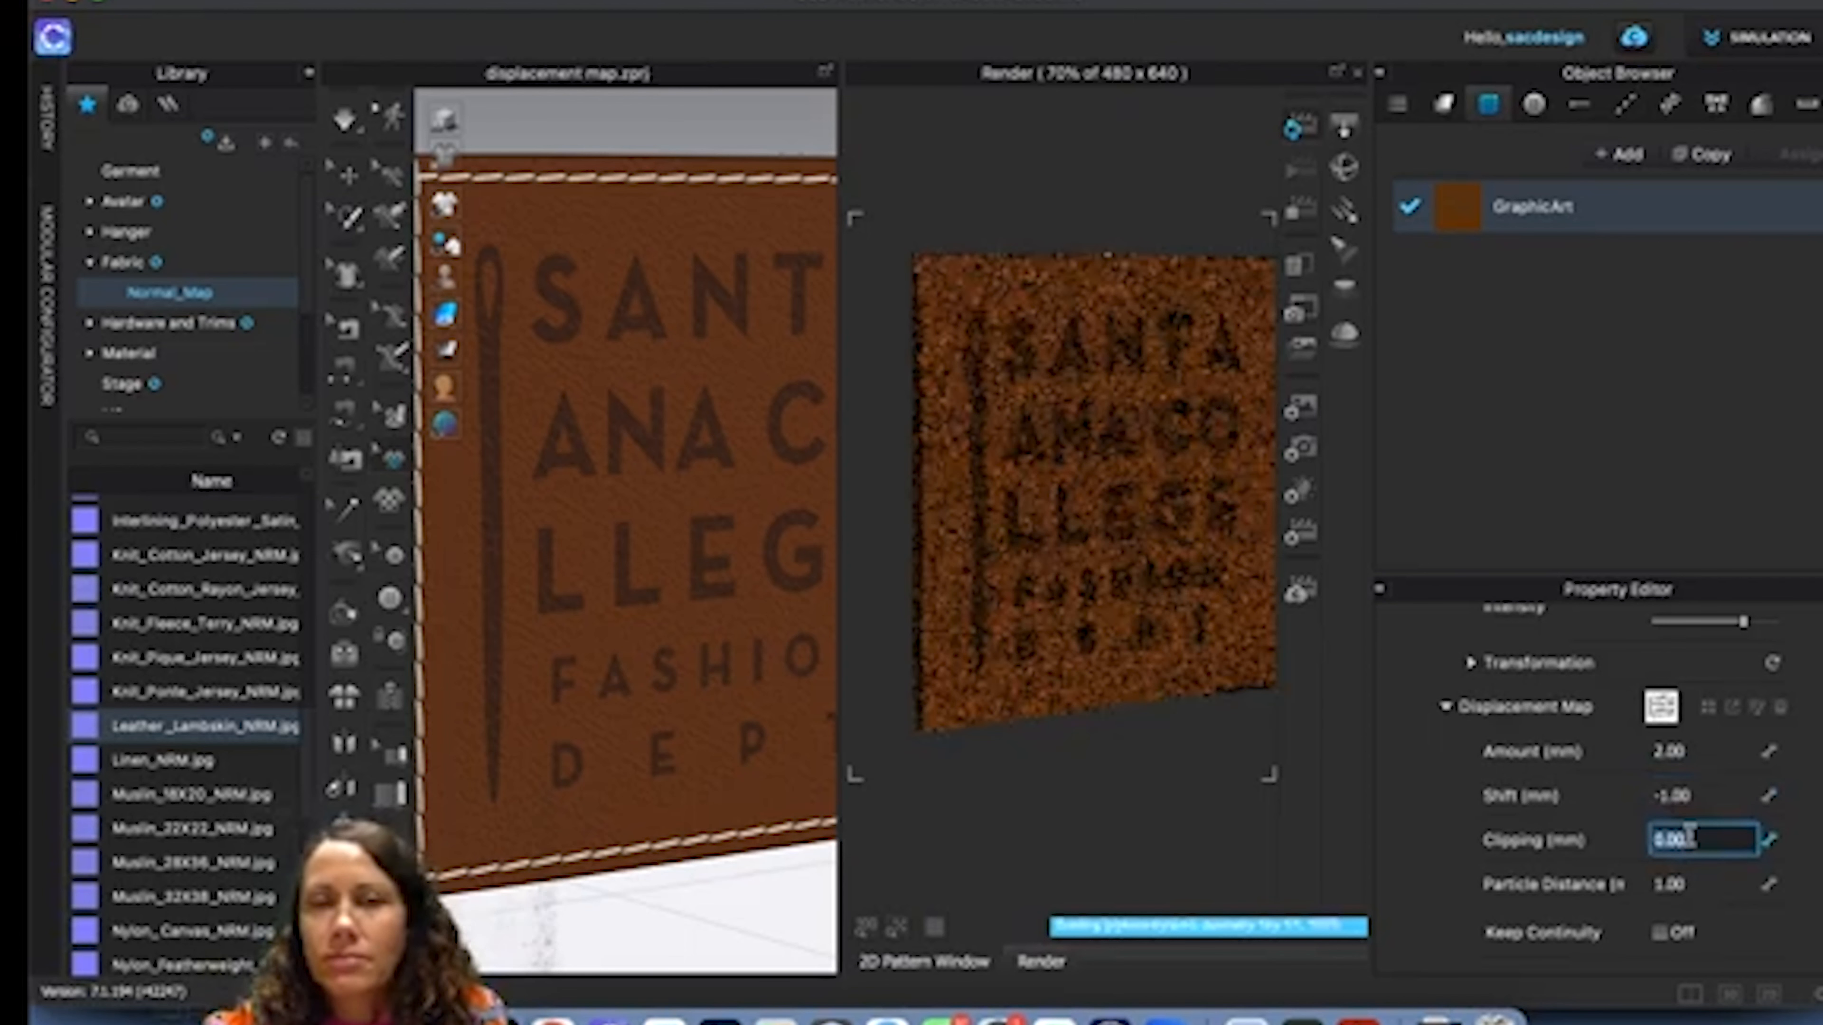
double_click(1694, 797)
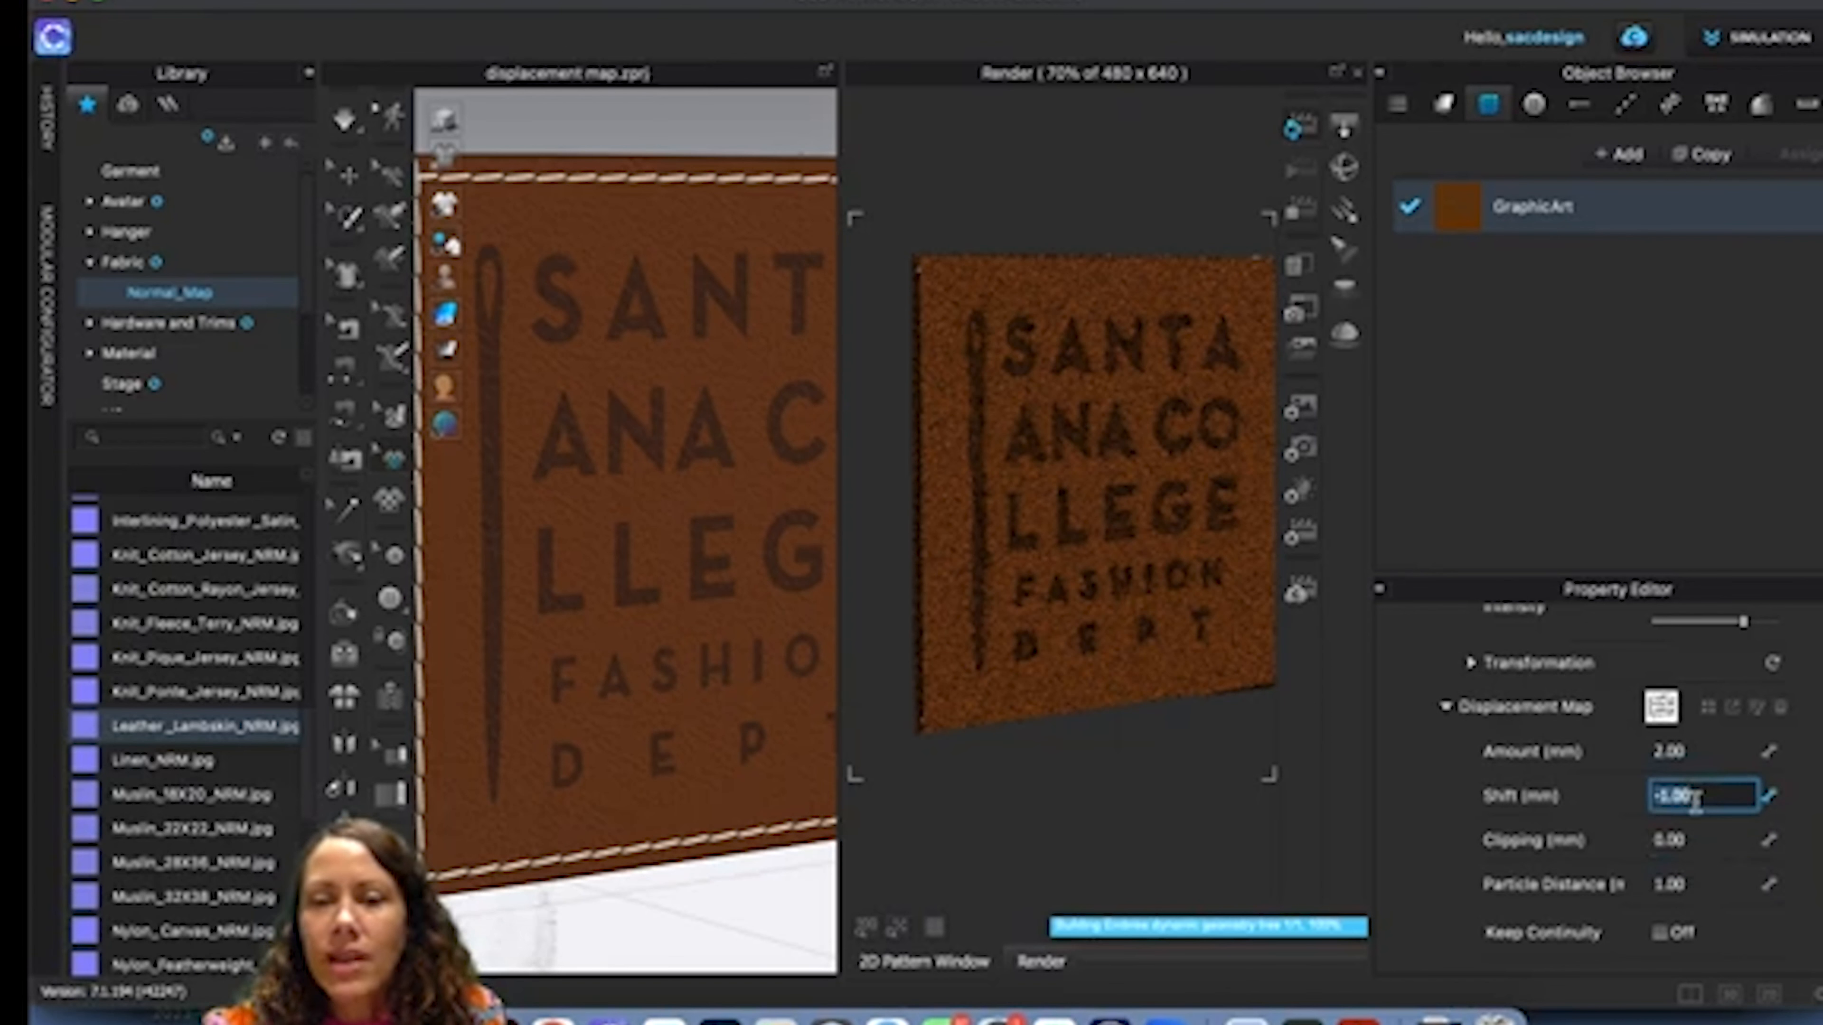
type("-3")
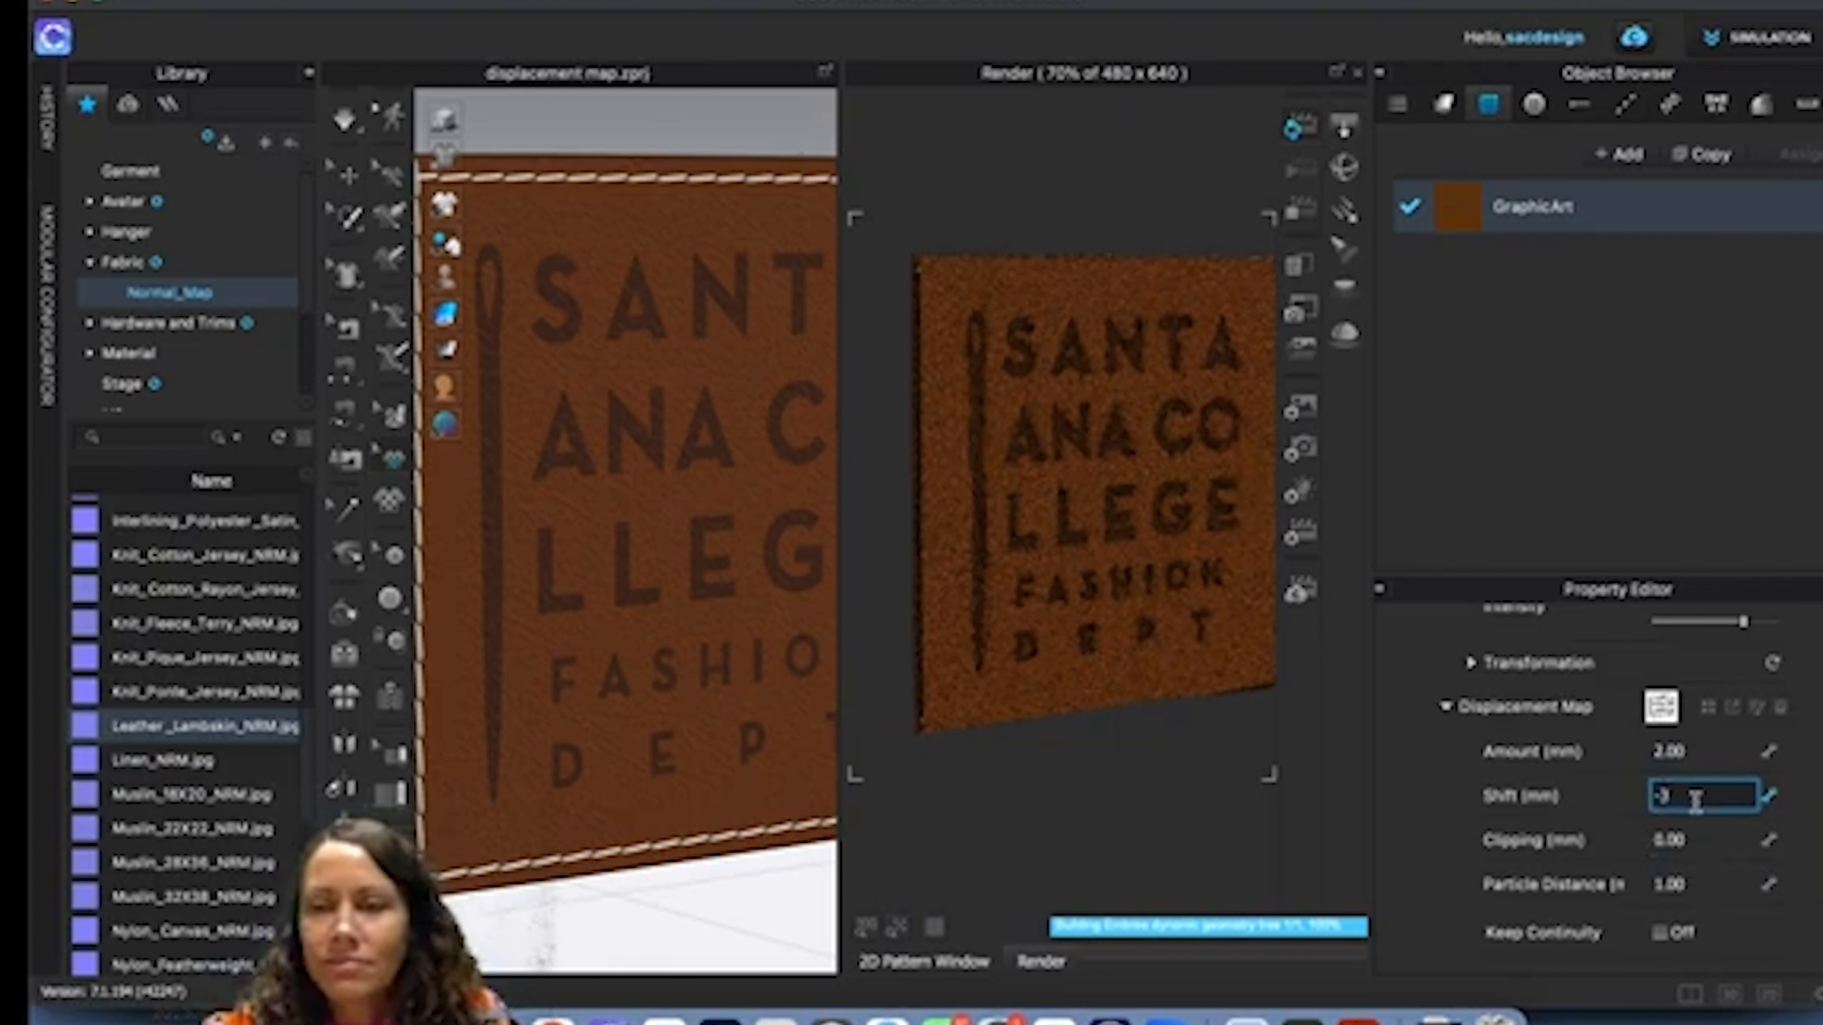
double_click(1683, 837)
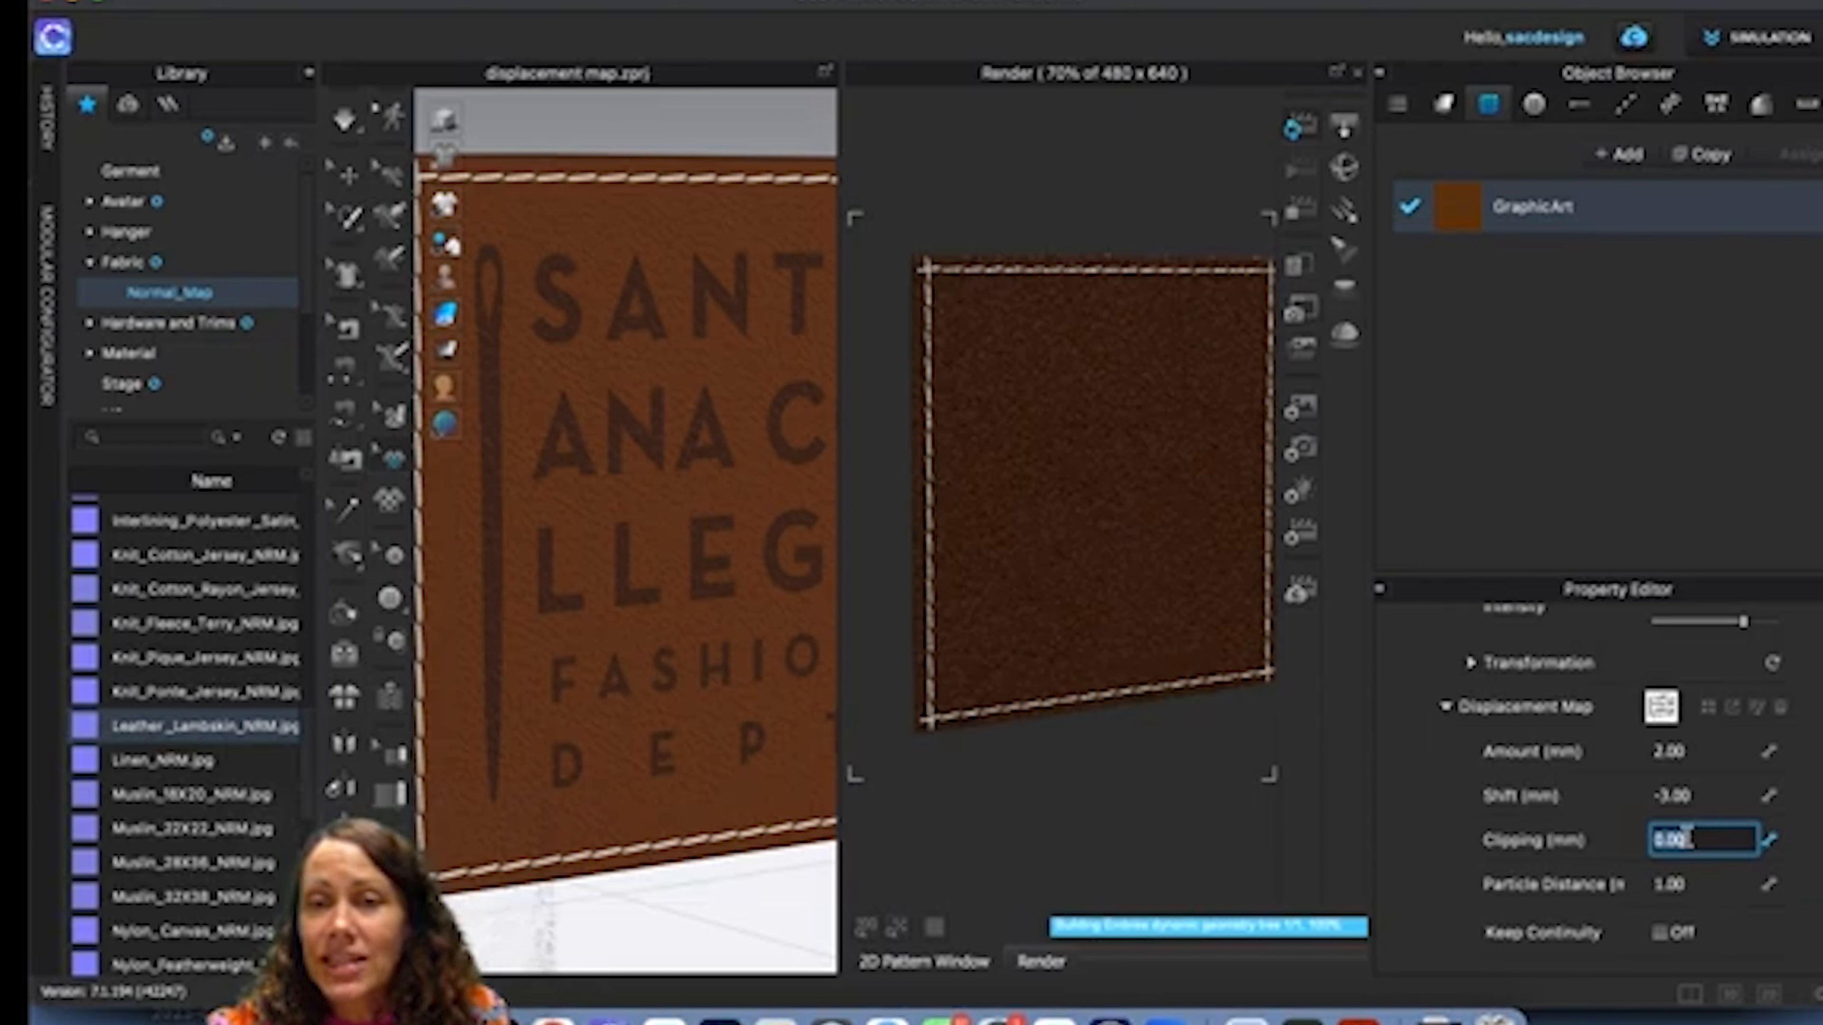
Set the GraphicArt graphic's displacement map shift to -2 mm and its amount to 3 mm.
double_click(1691, 793)
type("-2")
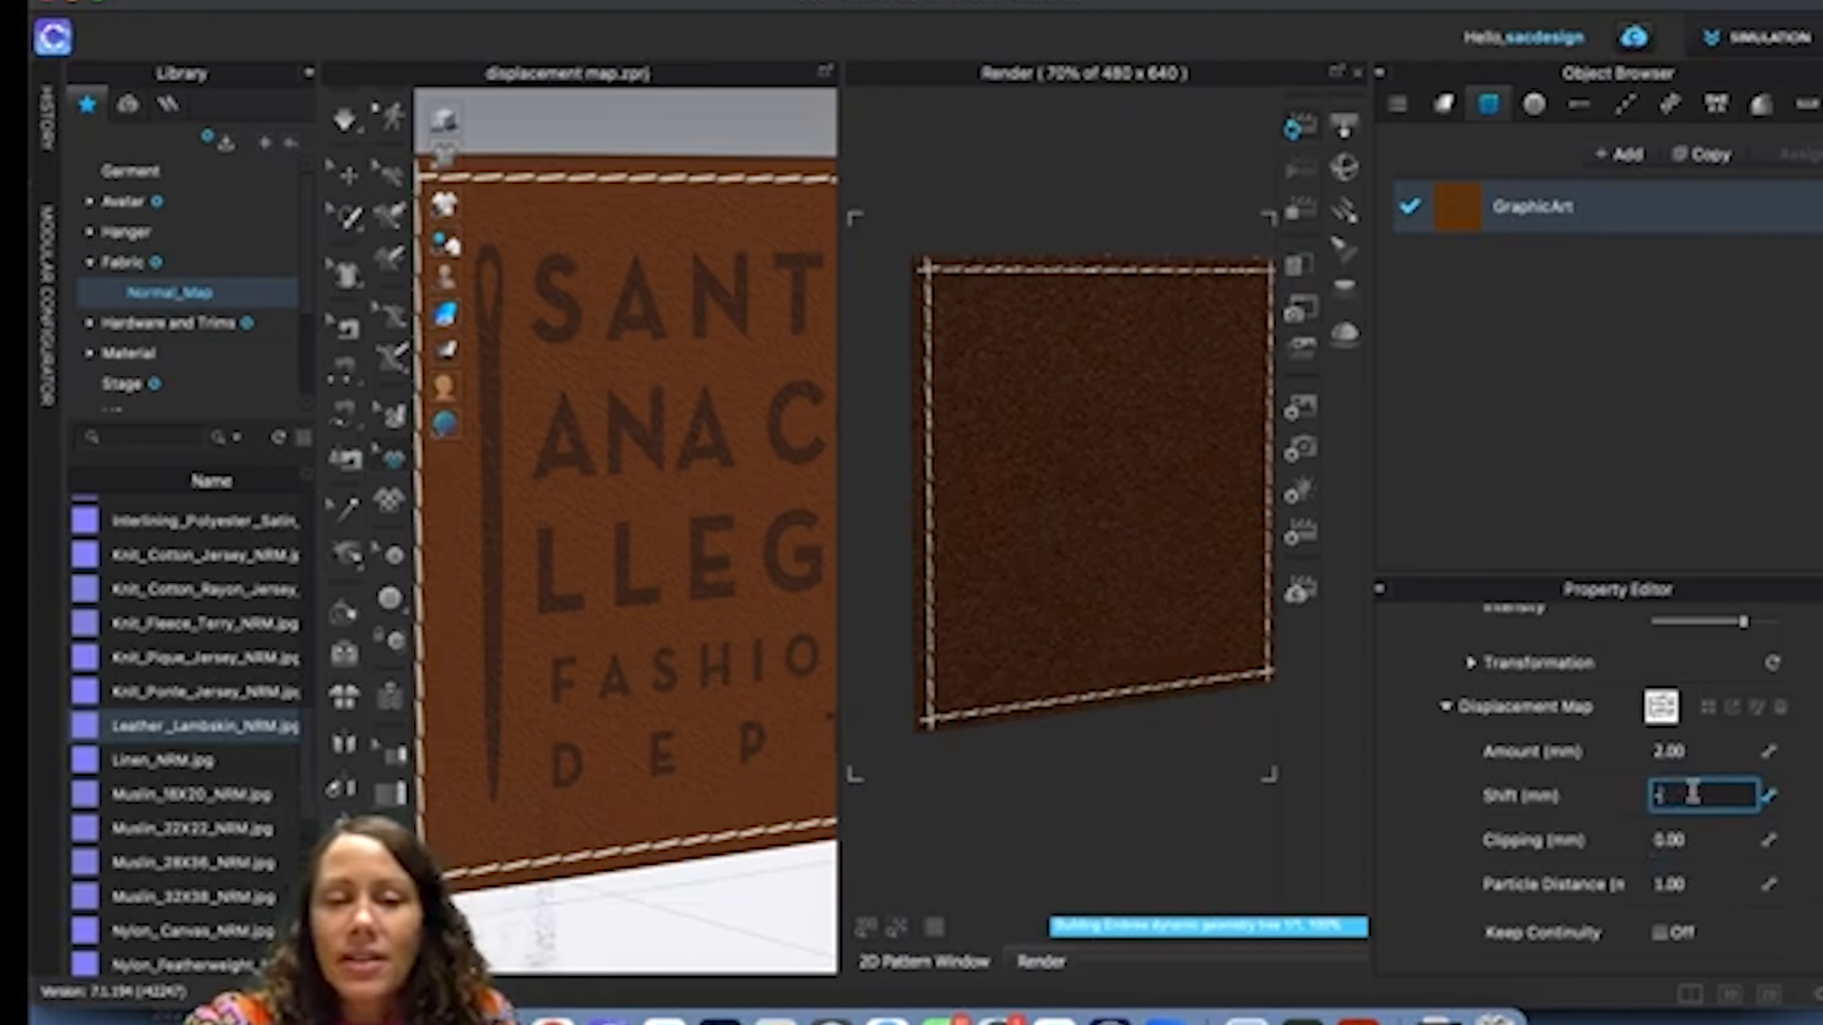
double_click(1701, 840)
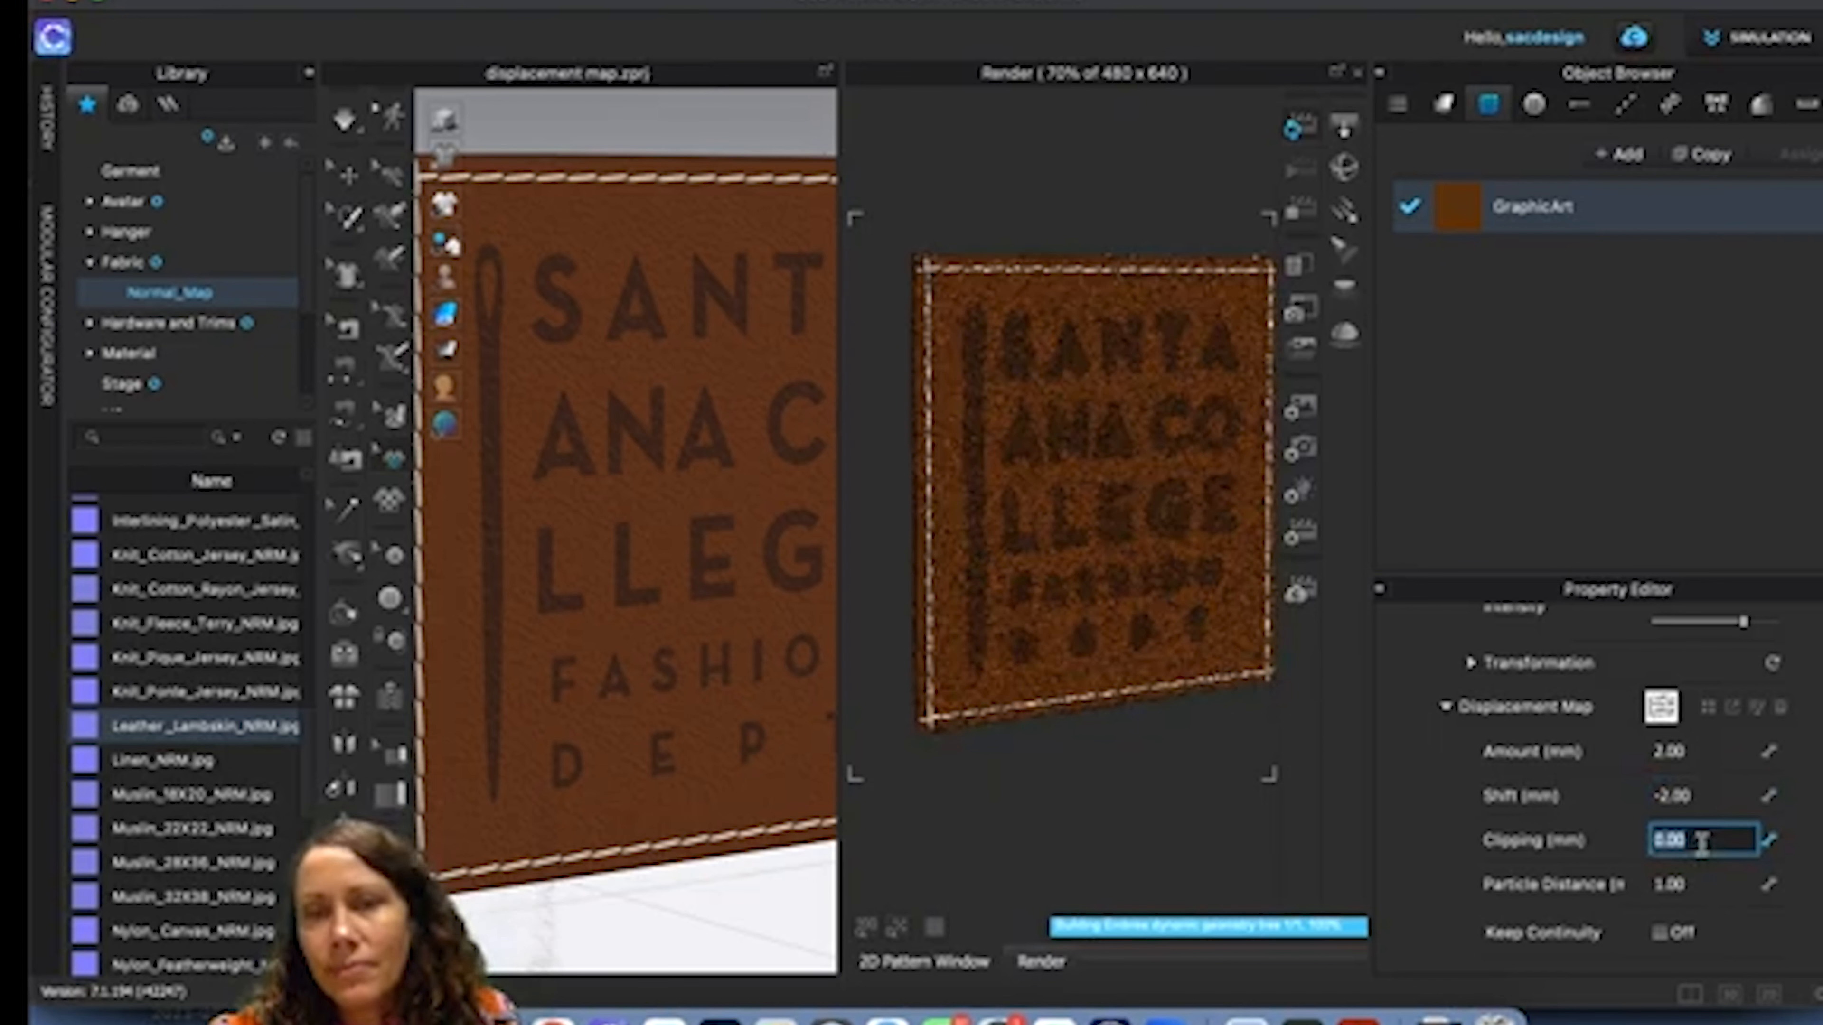
double_click(1706, 796)
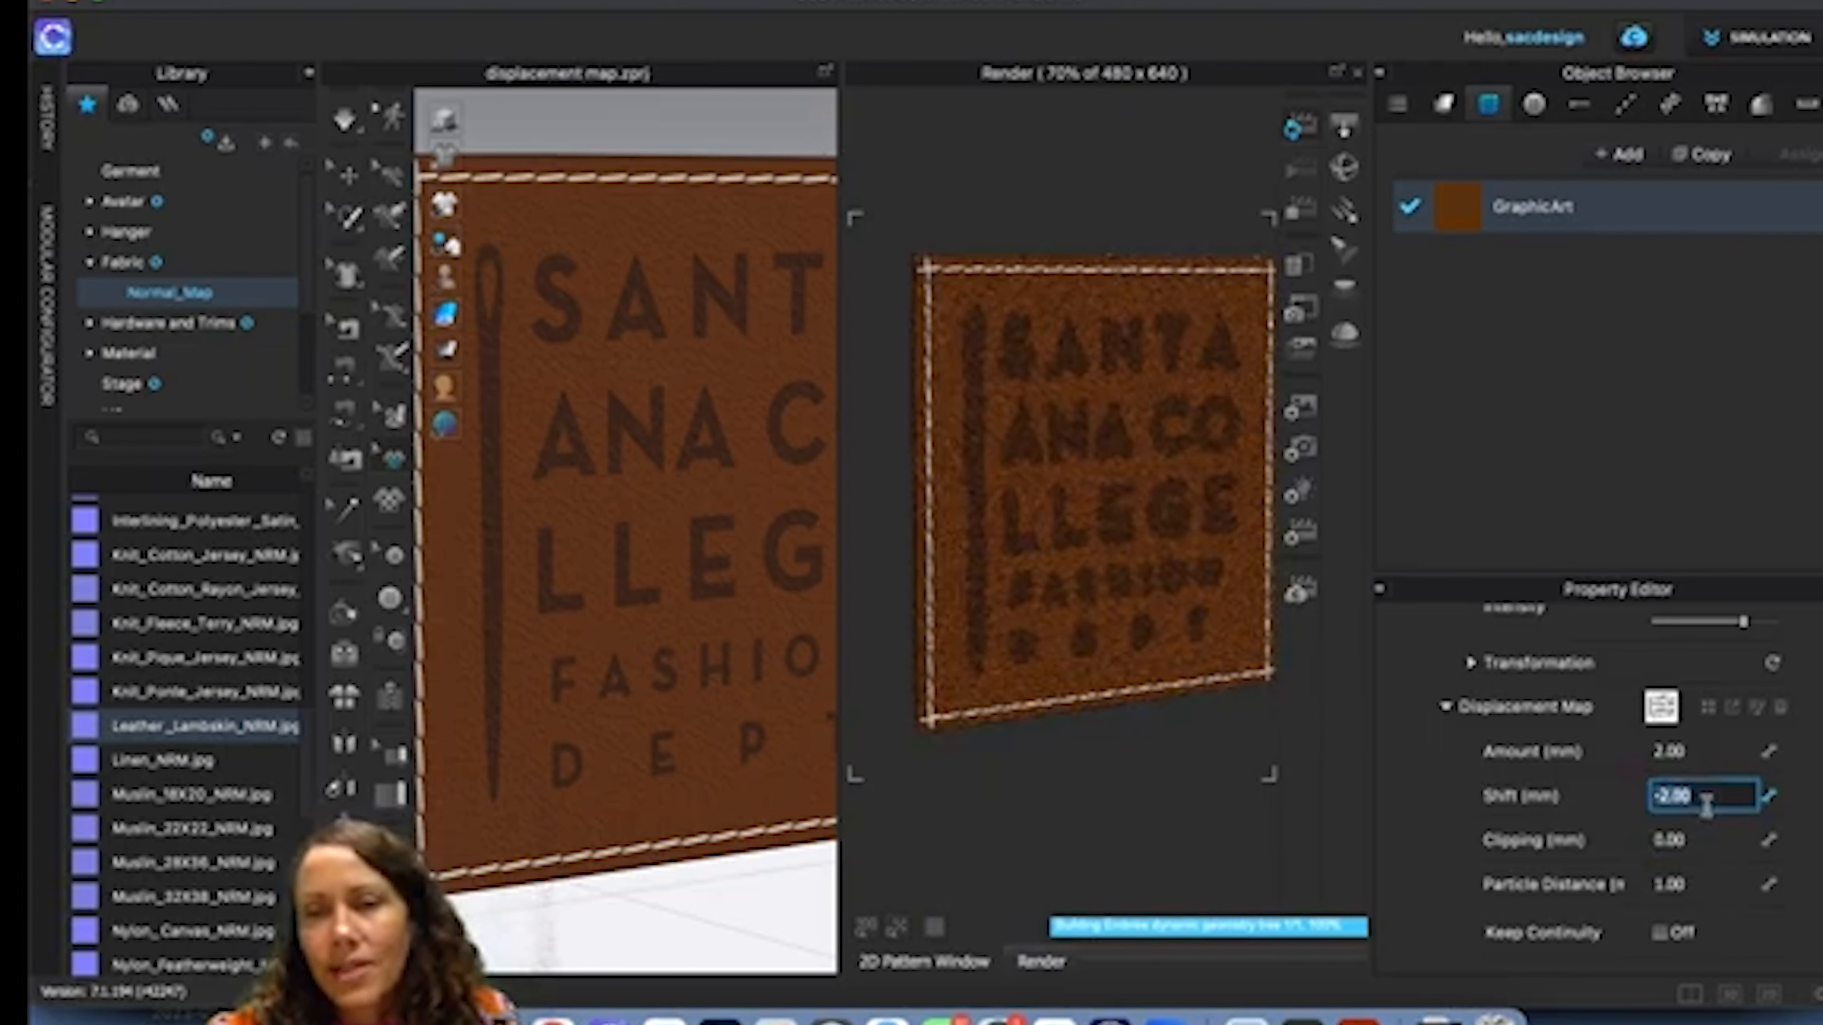
double_click(1698, 751)
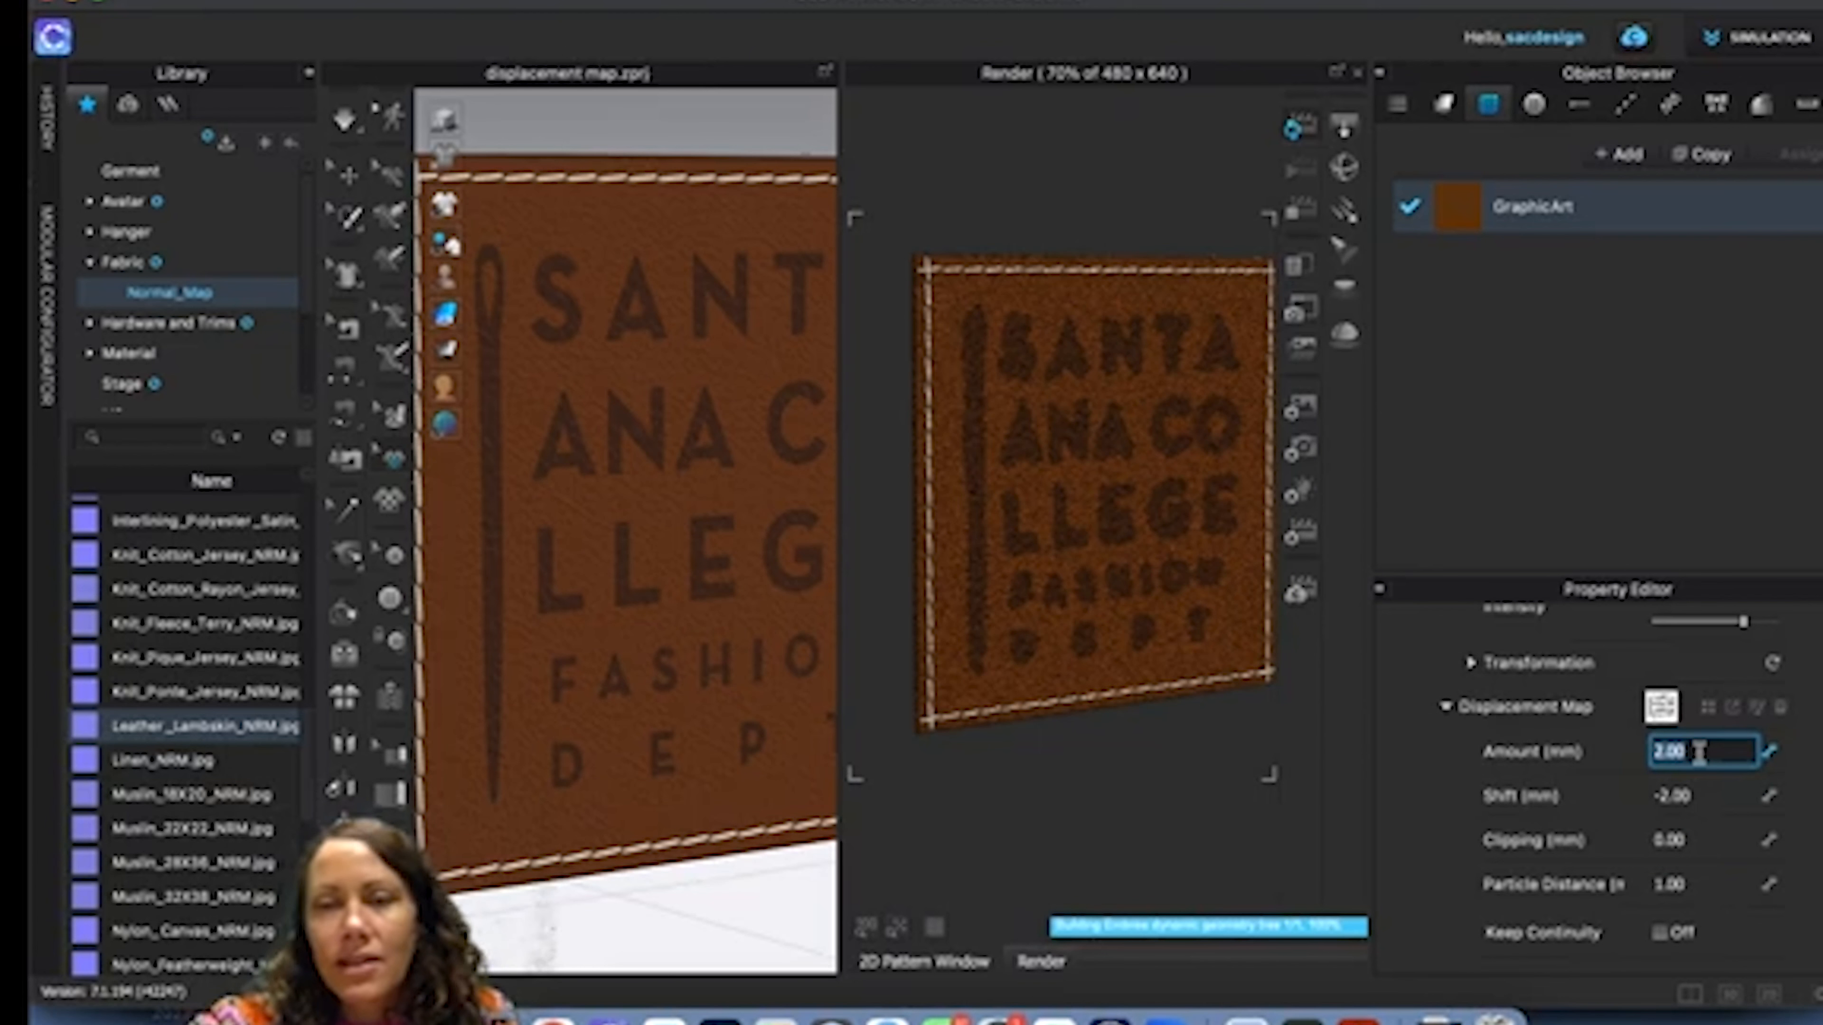
type("3")
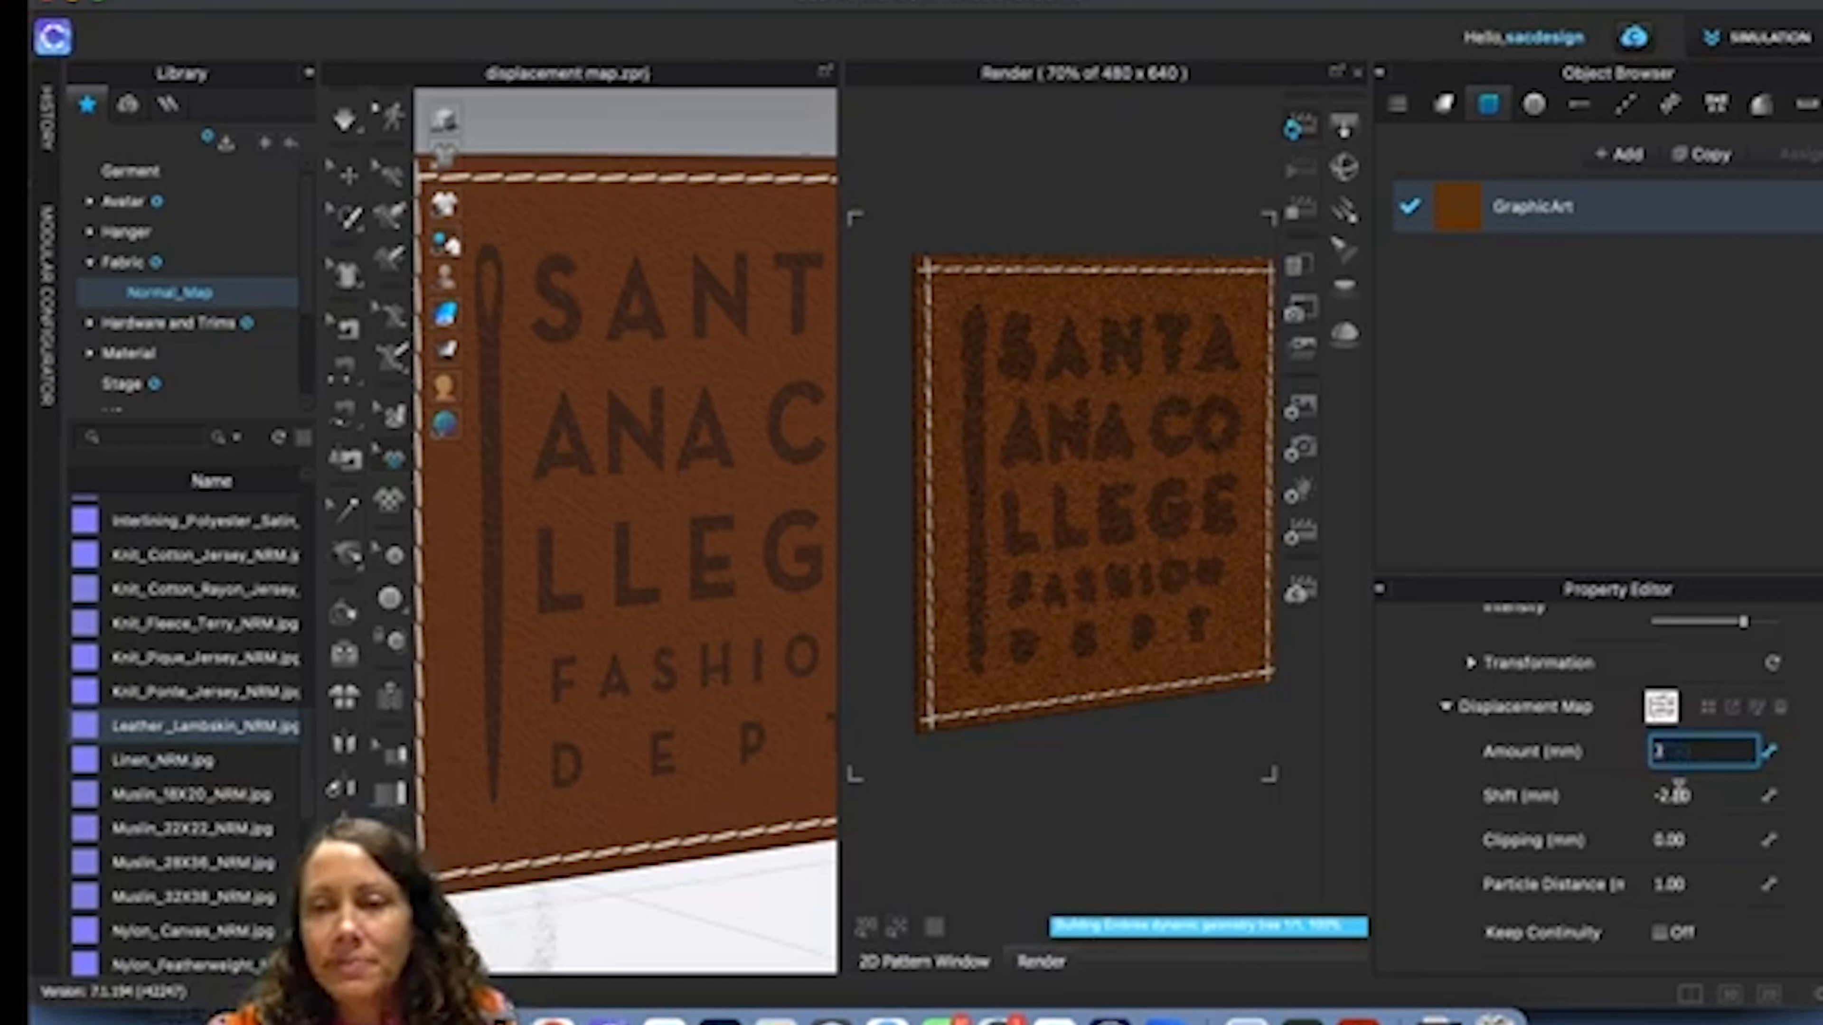
double_click(1676, 795)
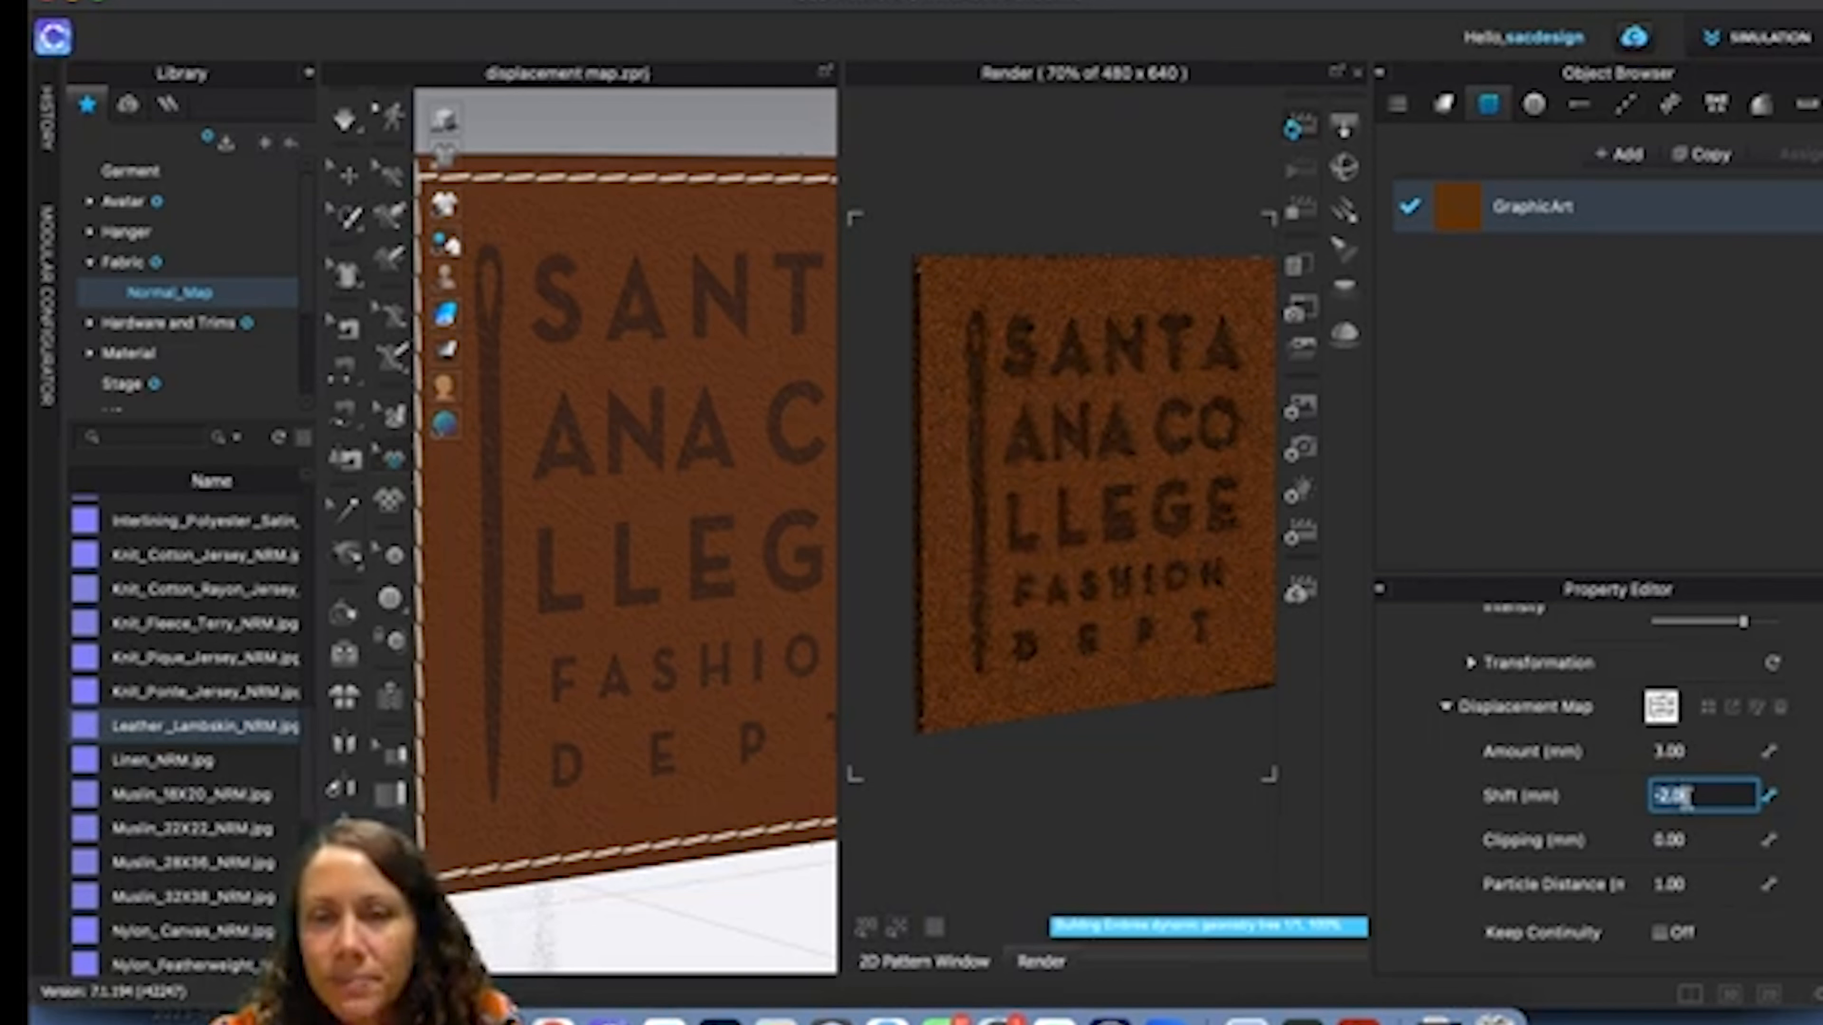
left_click(1690, 751)
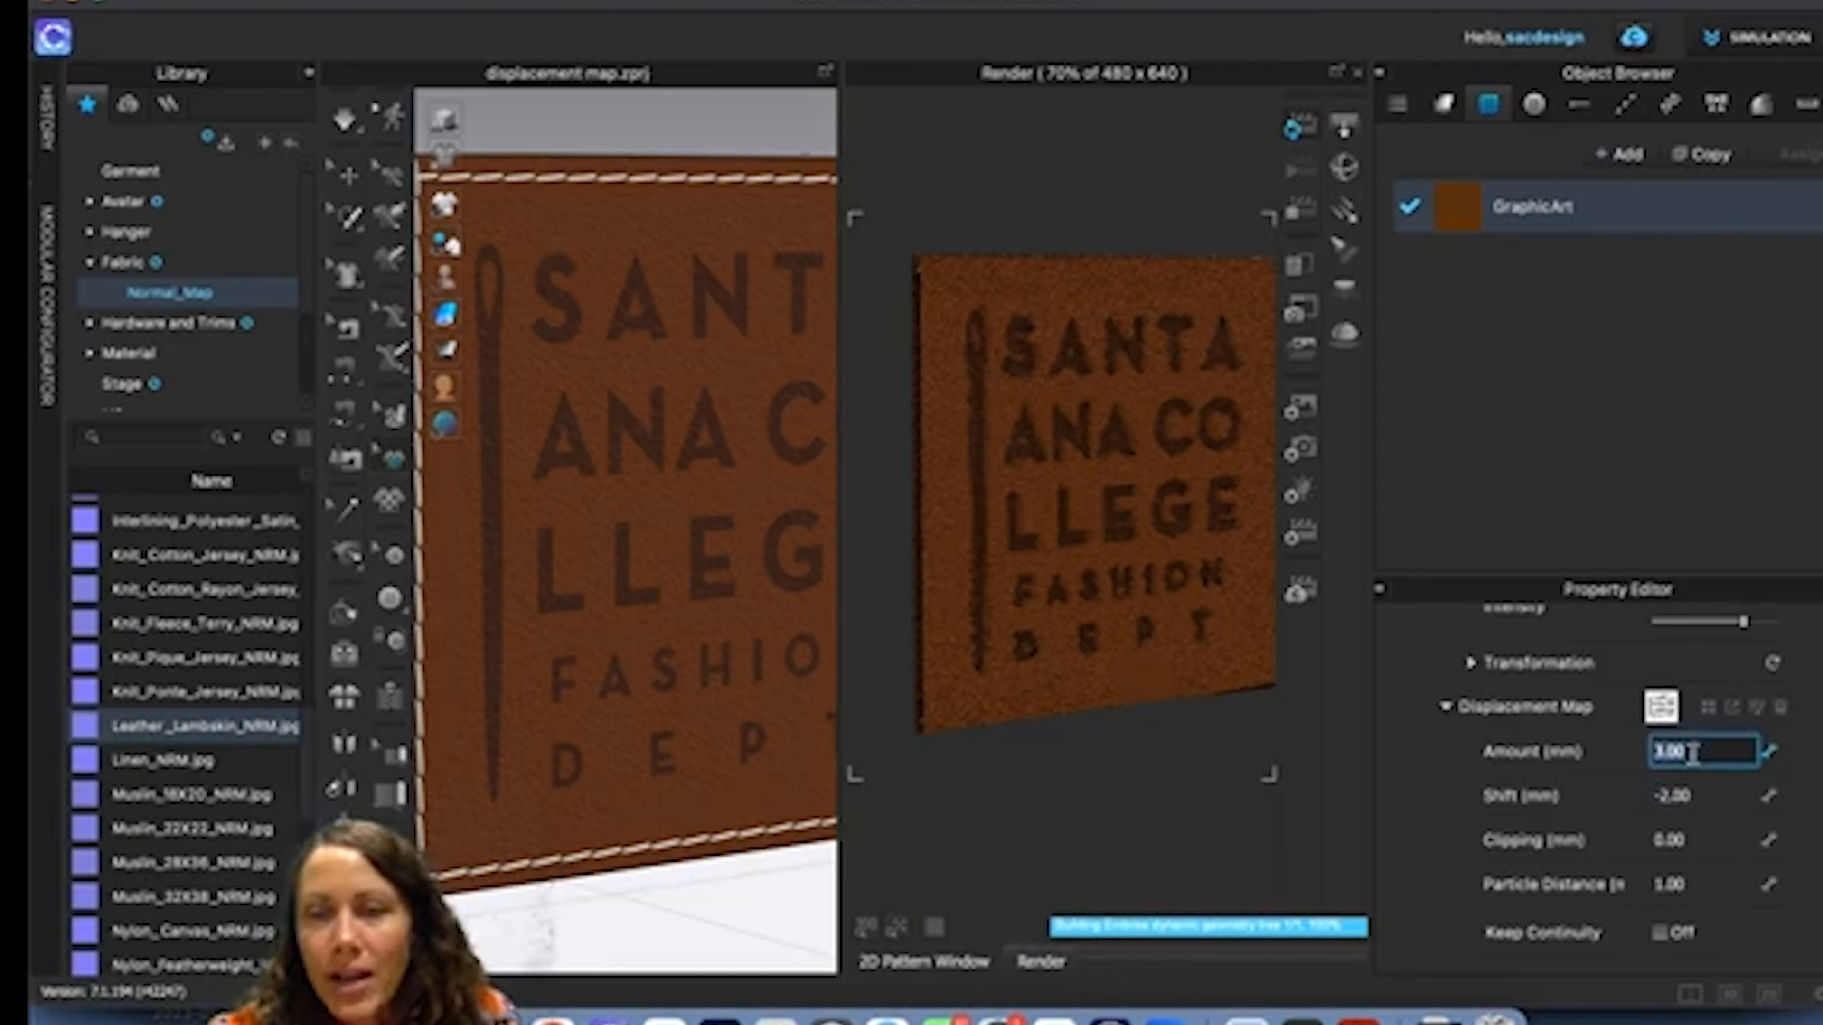
Set the GraphicArt graphic's displacement map amount to 2 mm and try a shift of -1.5 mm.
type("2")
left_click(1696, 796)
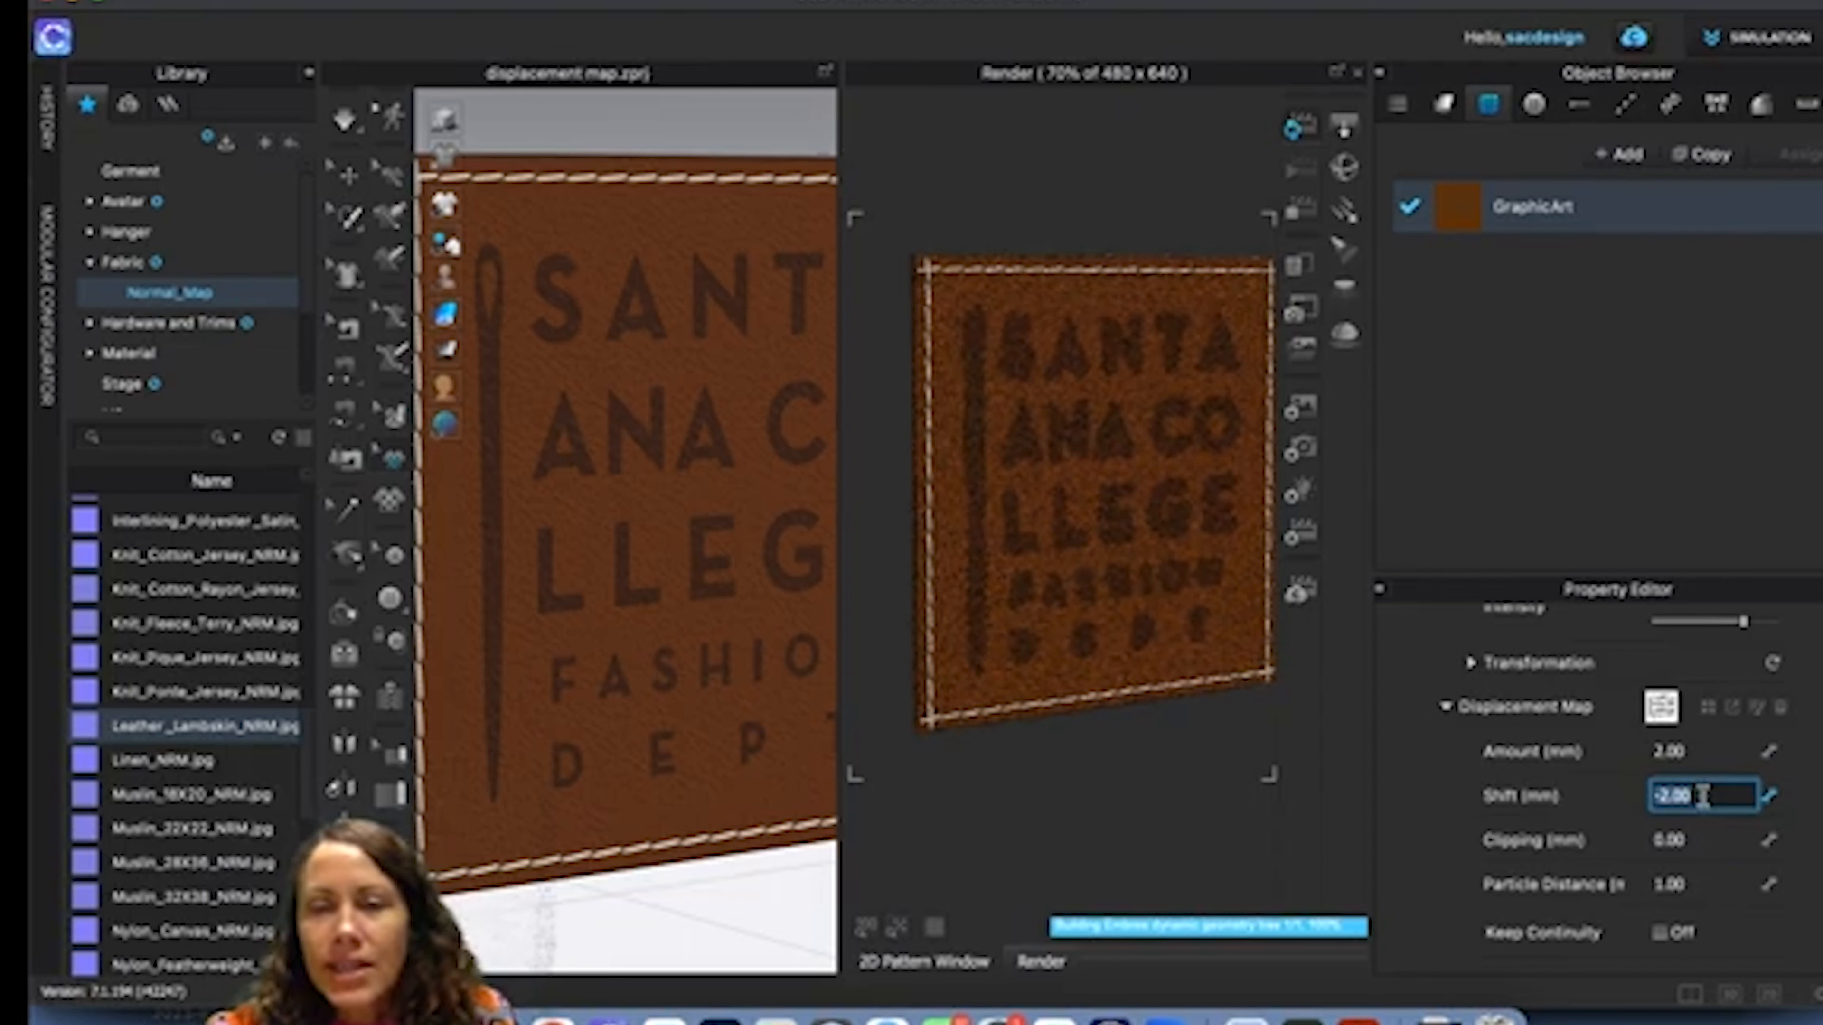
key("BackSpace")
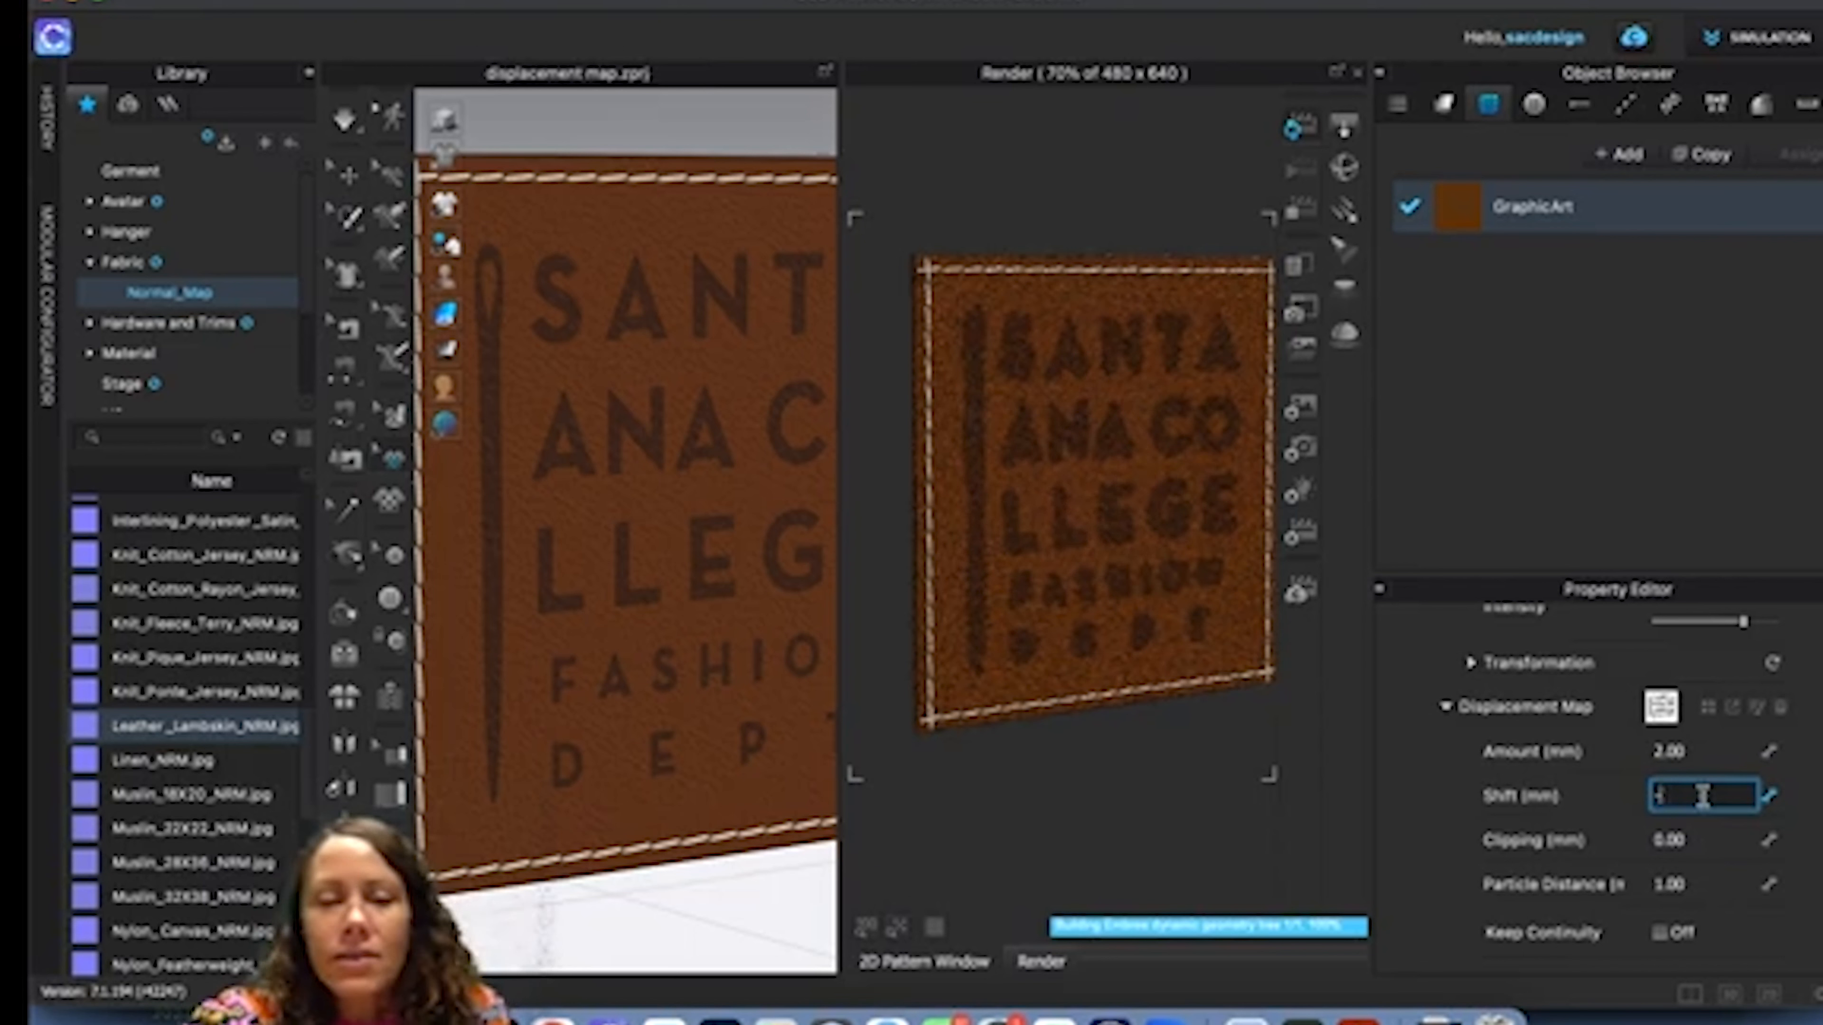
type("-1.5")
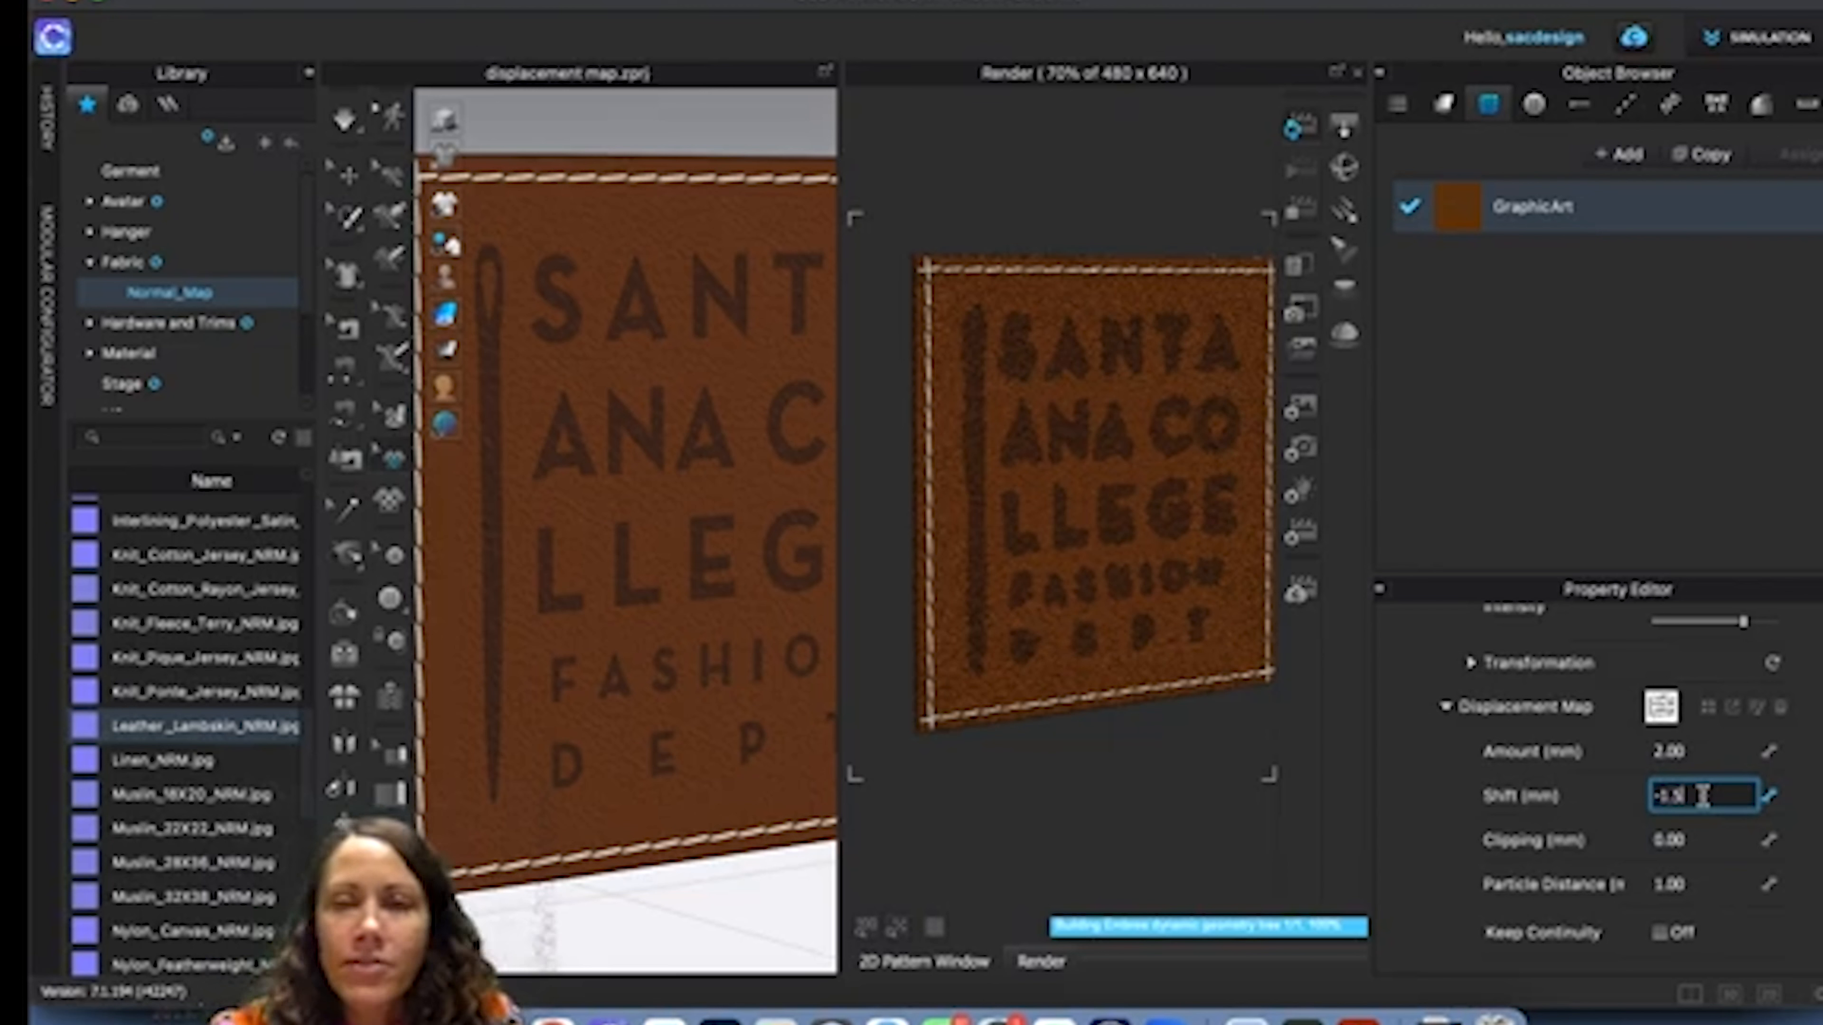
left_click(1717, 837)
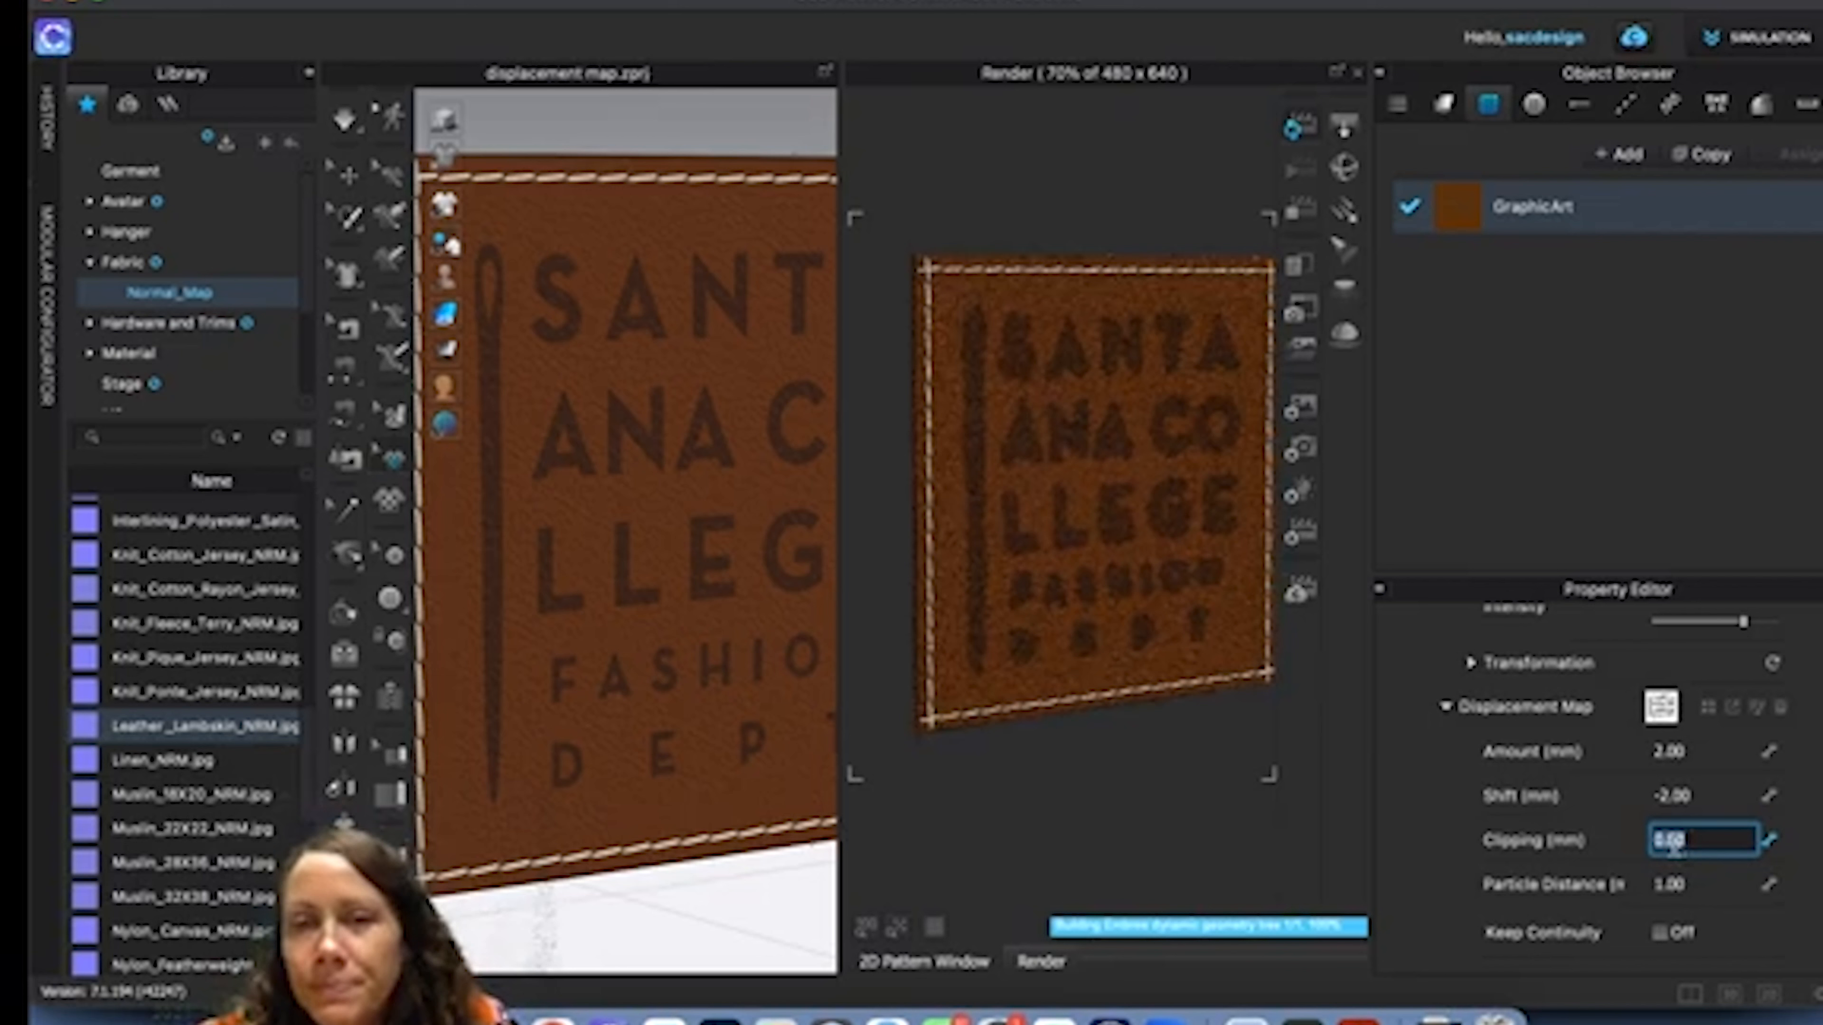
Set the GraphicArt graphic's displacement map shift to -1 mm.
left_click(1707, 795)
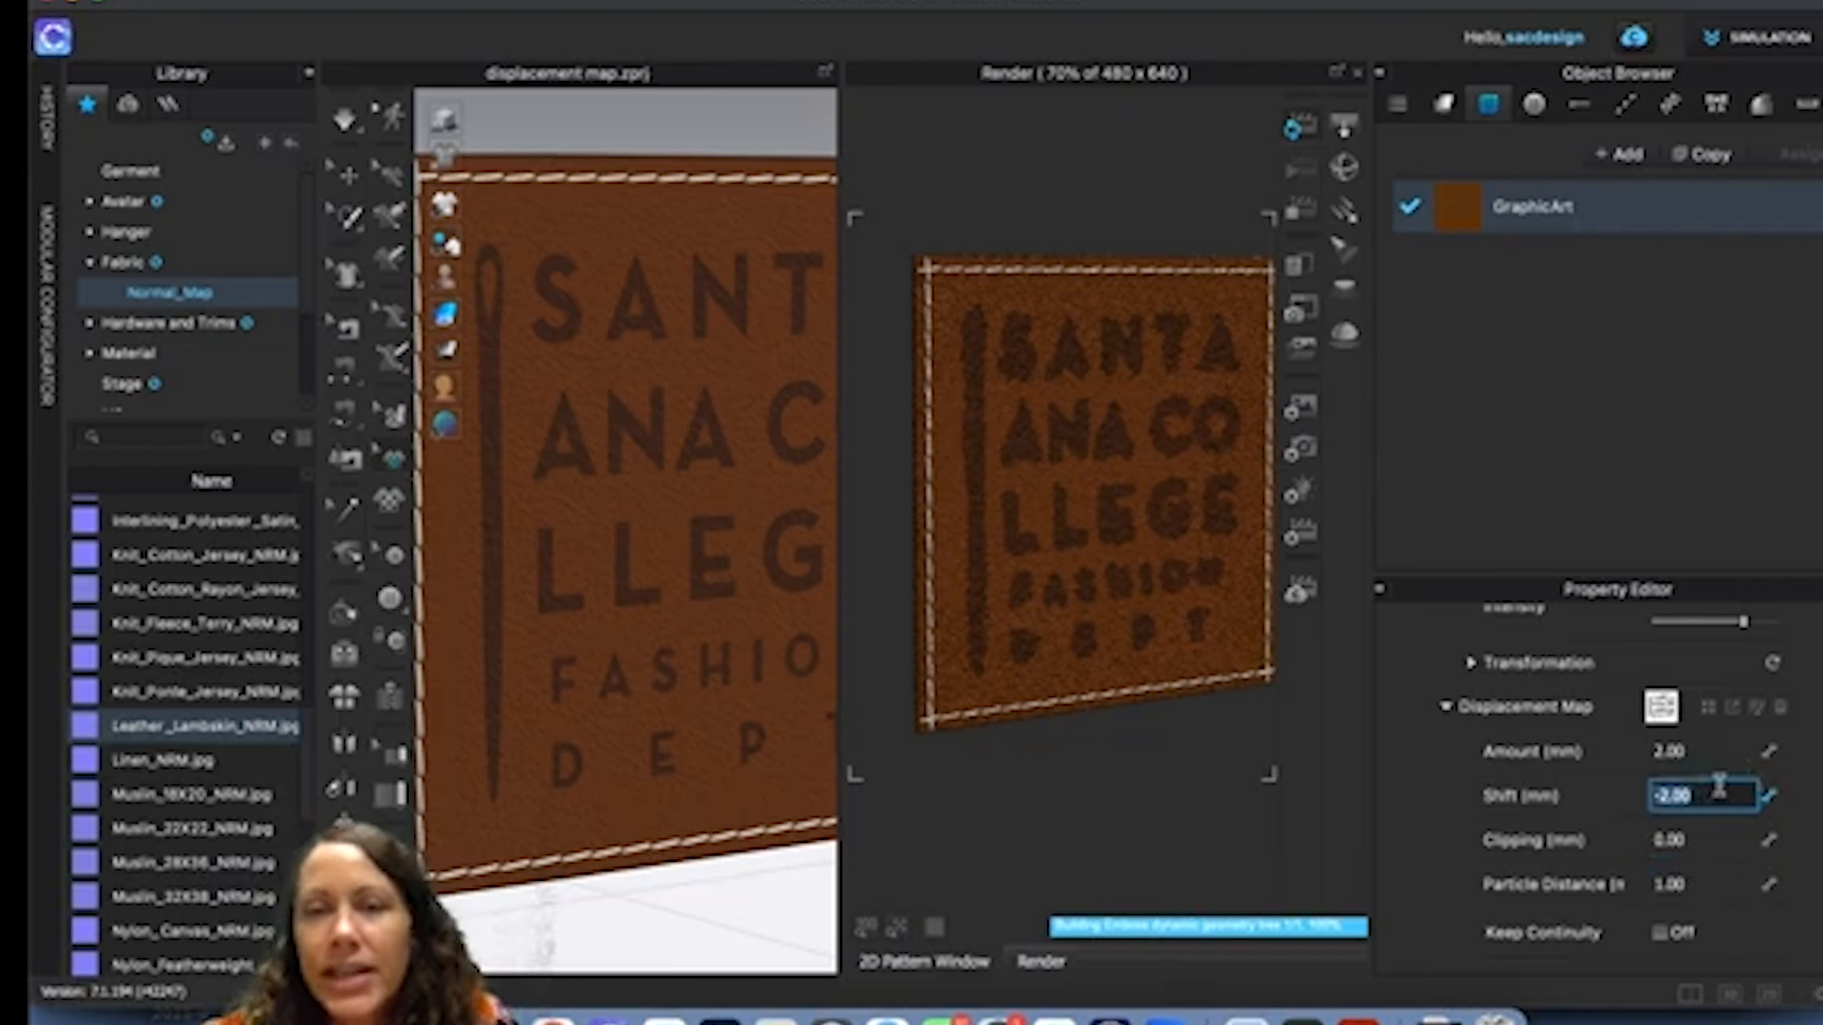
type("-")
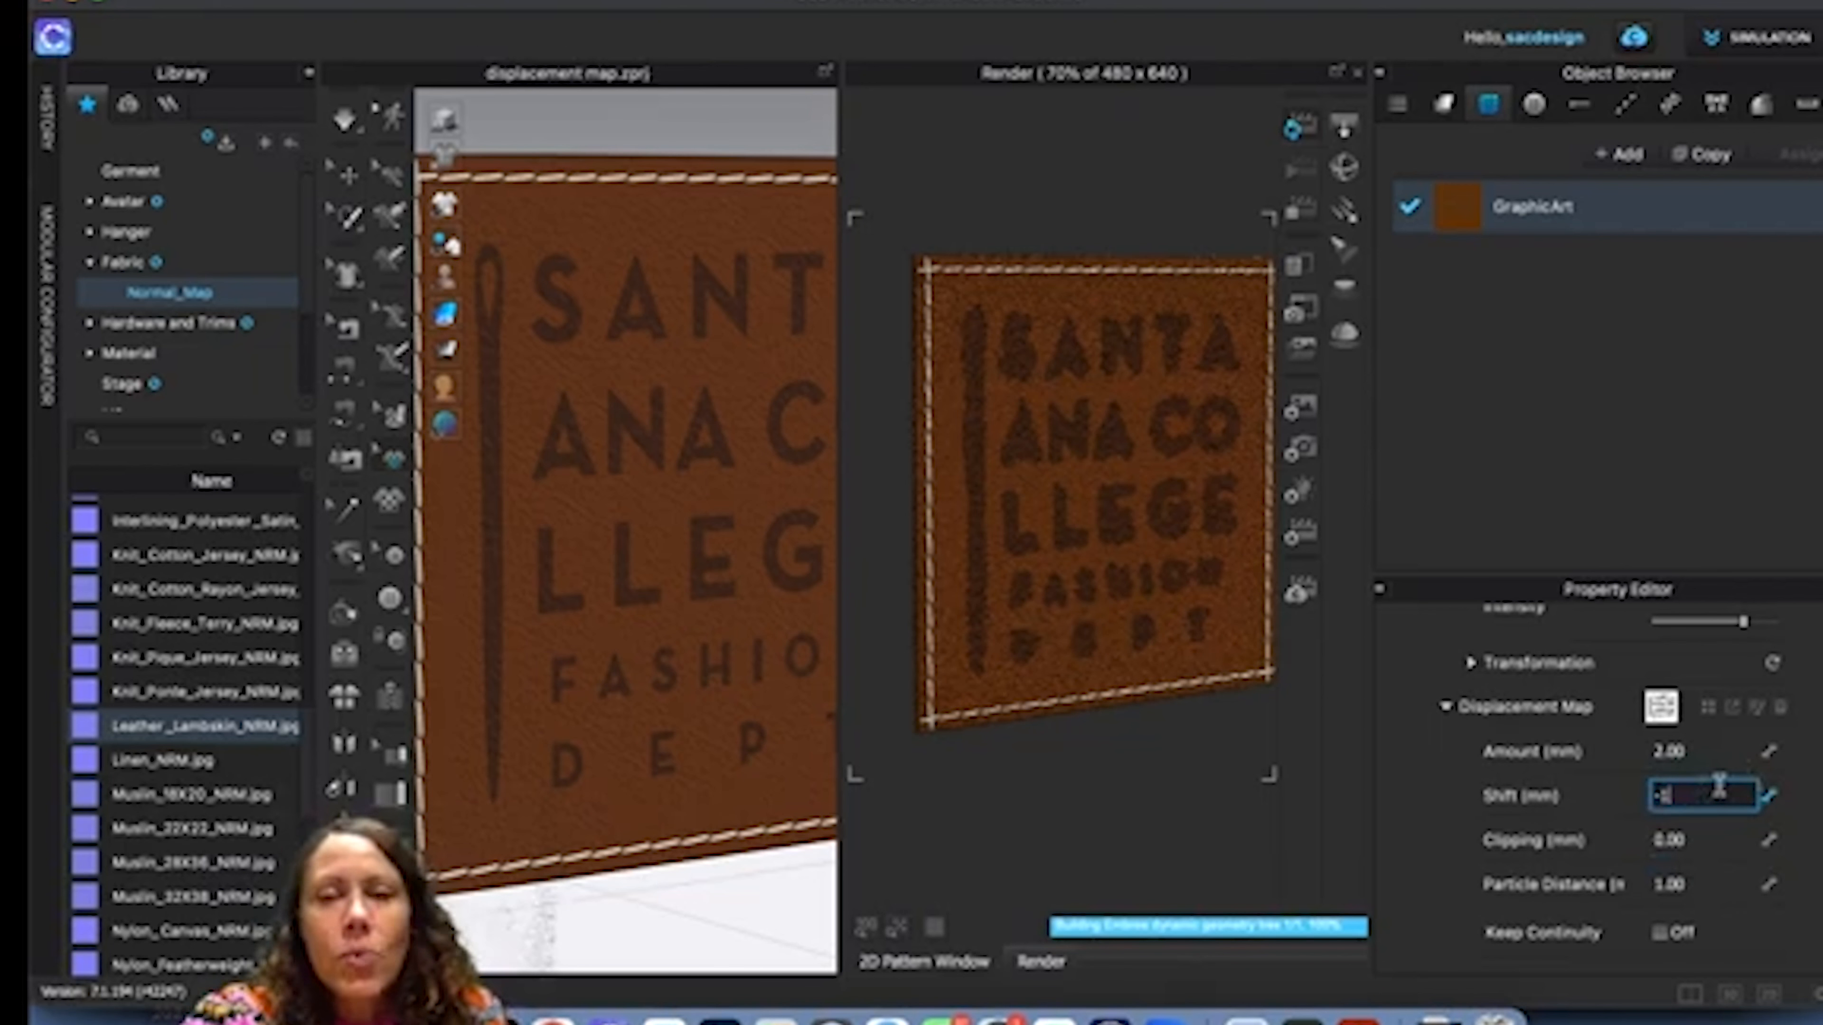
type("1")
left_click(1721, 839)
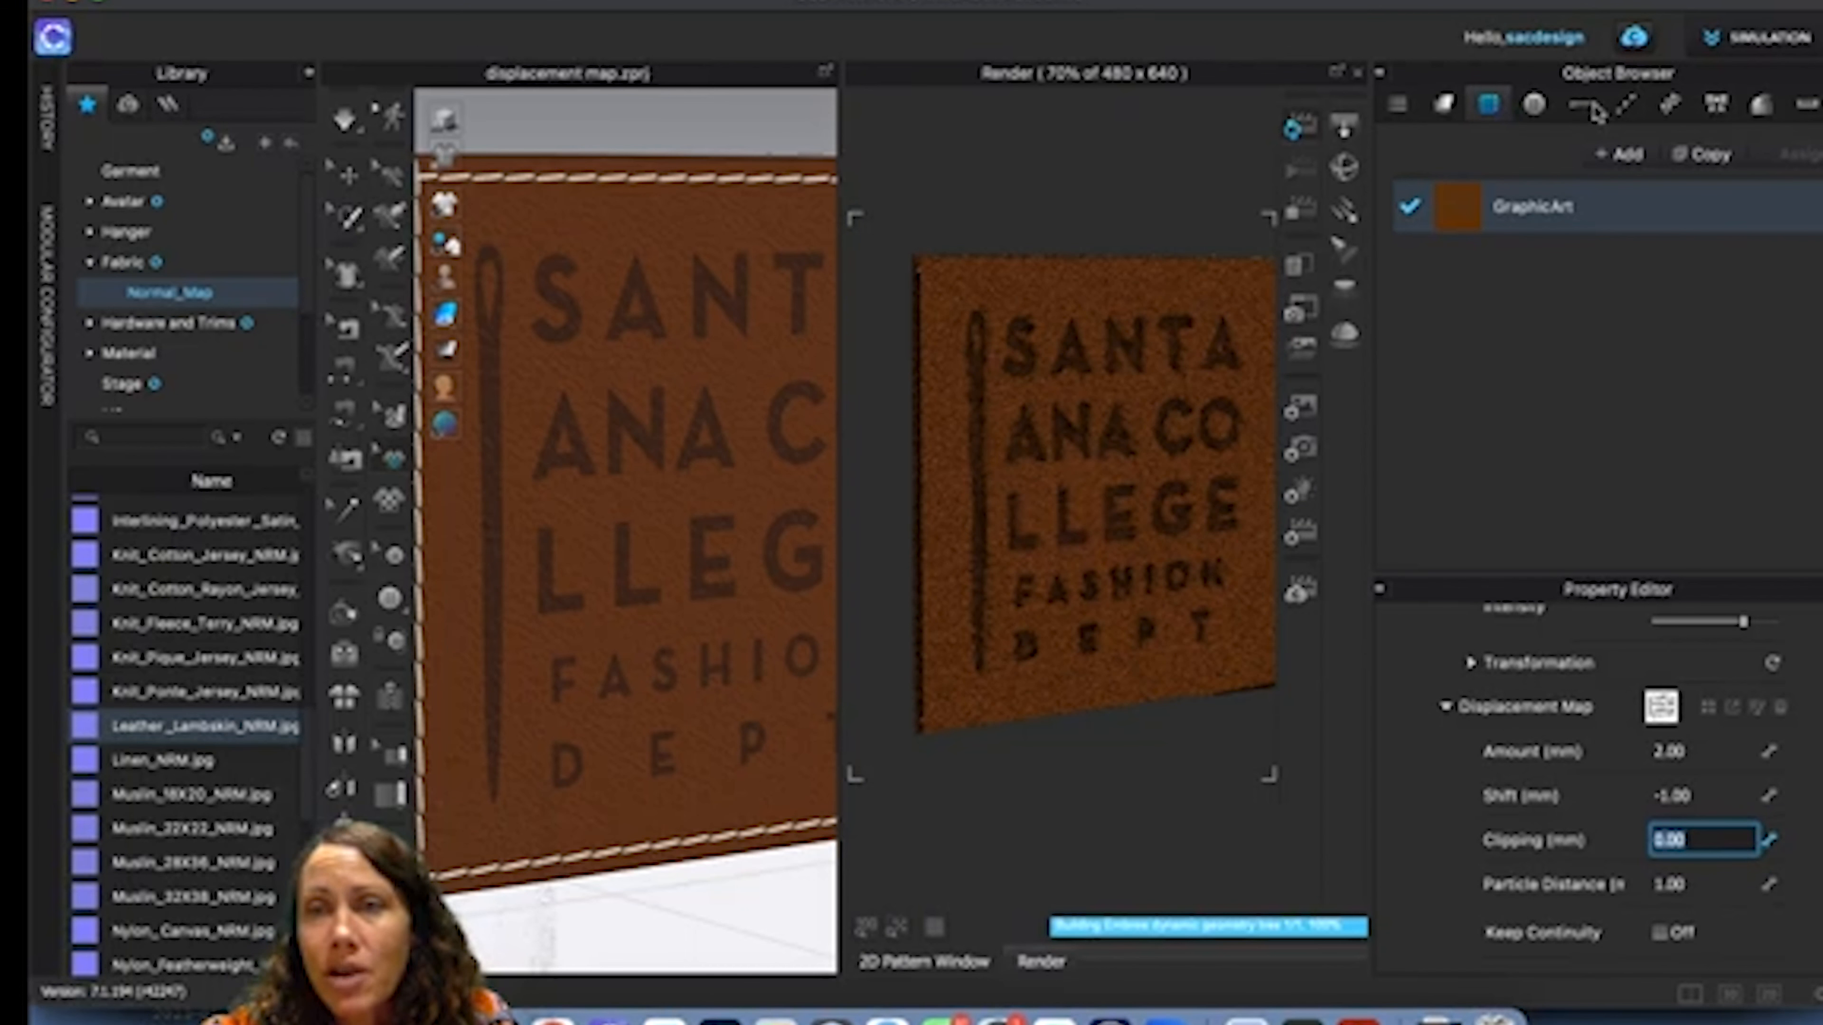
Try displacement map shifts of 2 mm and 8 mm on the Default Topstitch in the live render.
left_click(1625, 107)
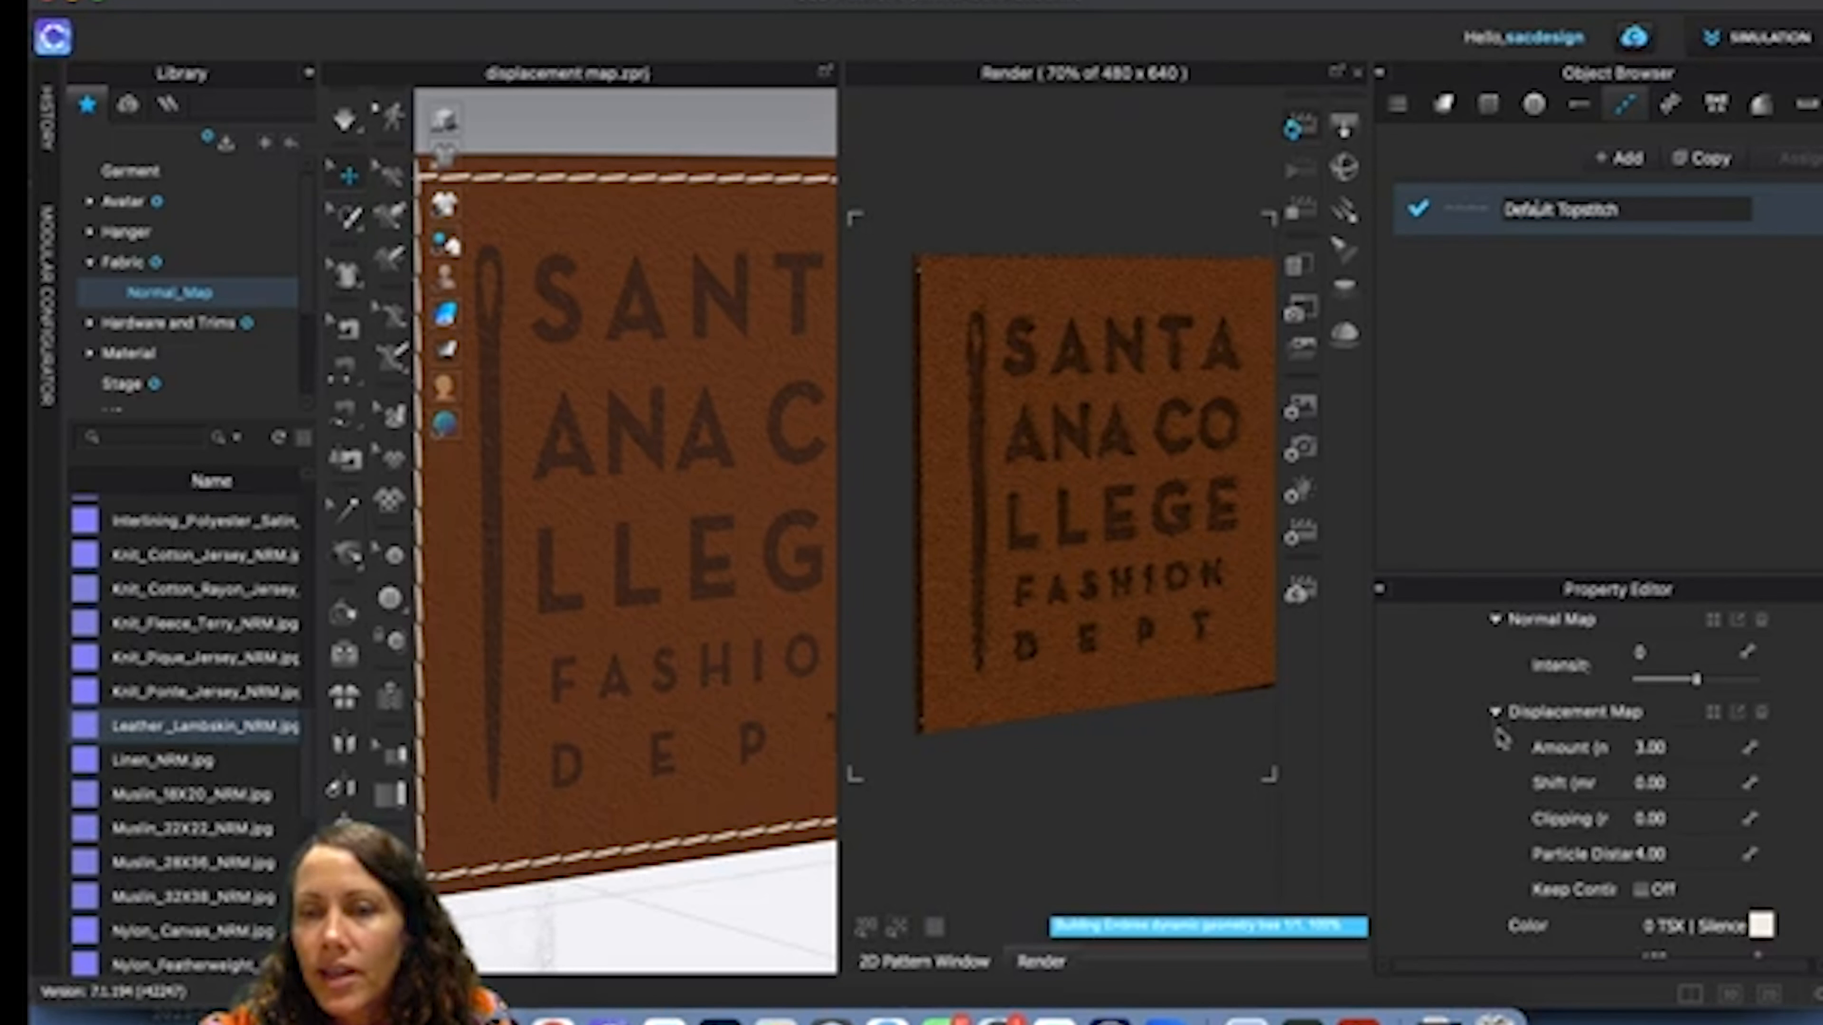
left_click(1637, 783)
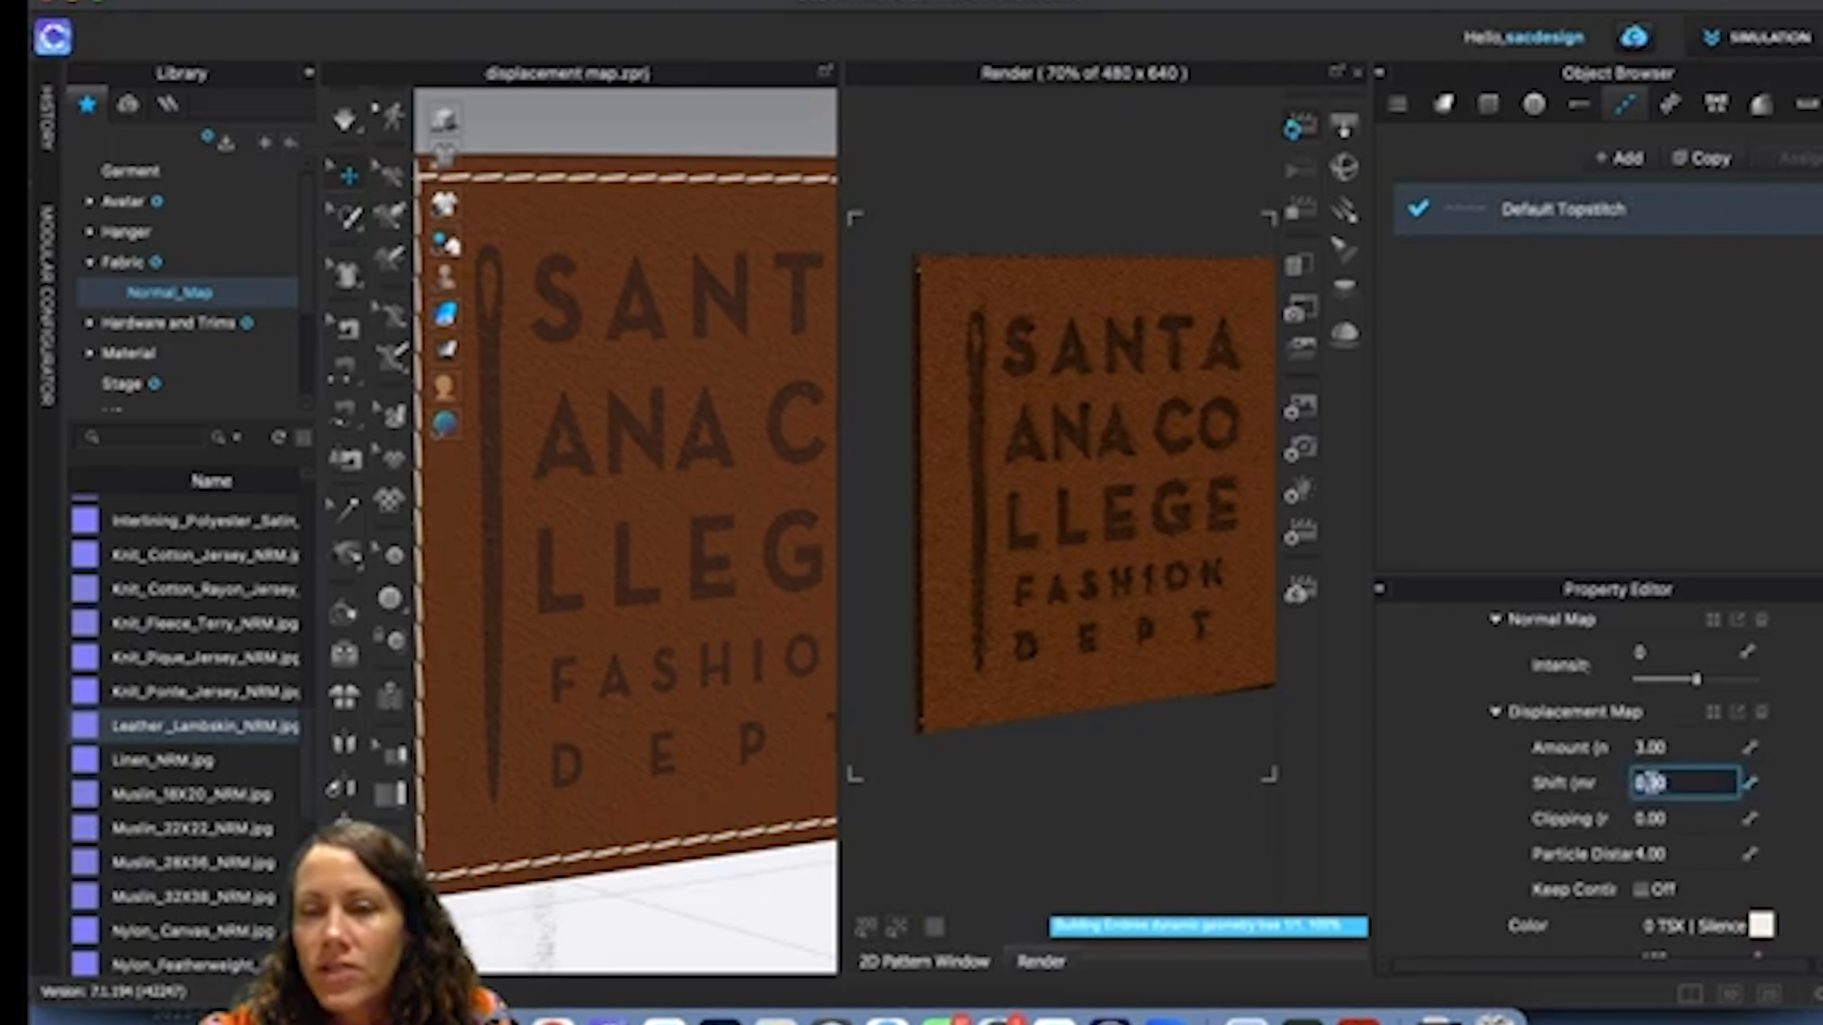
type("2")
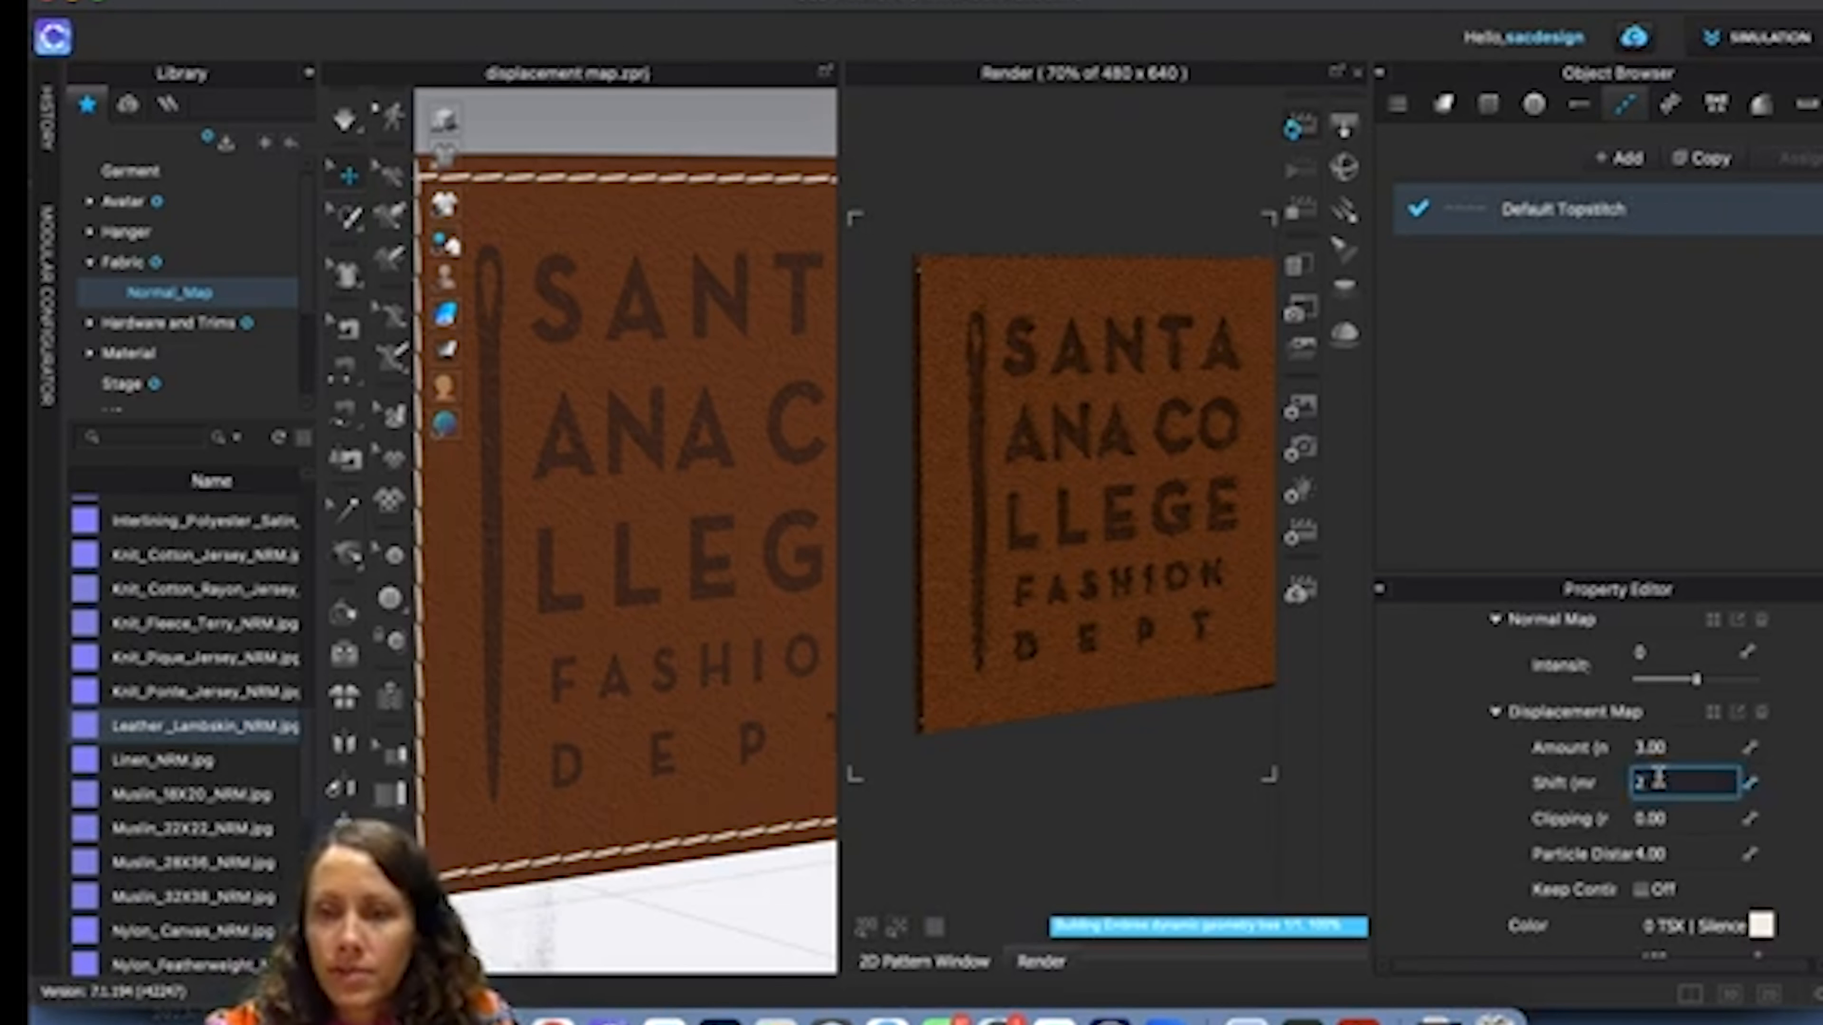
left_click(1683, 819)
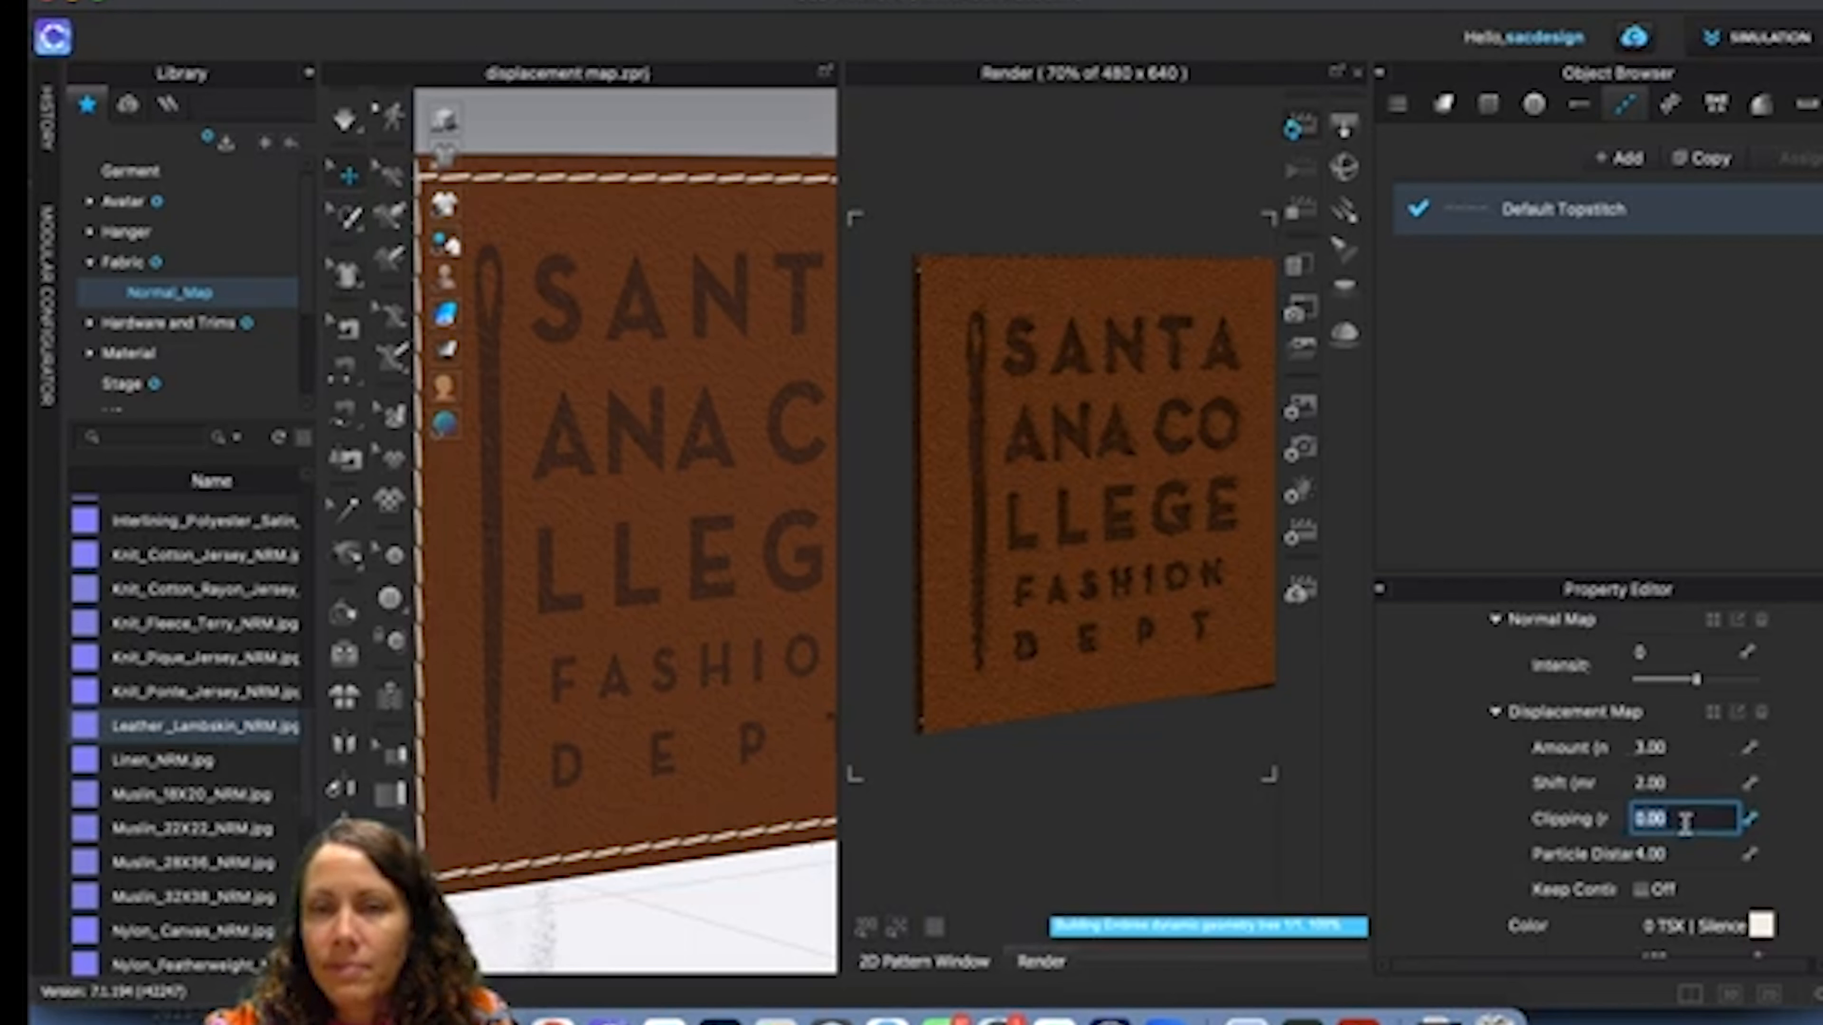
left_click(1685, 774)
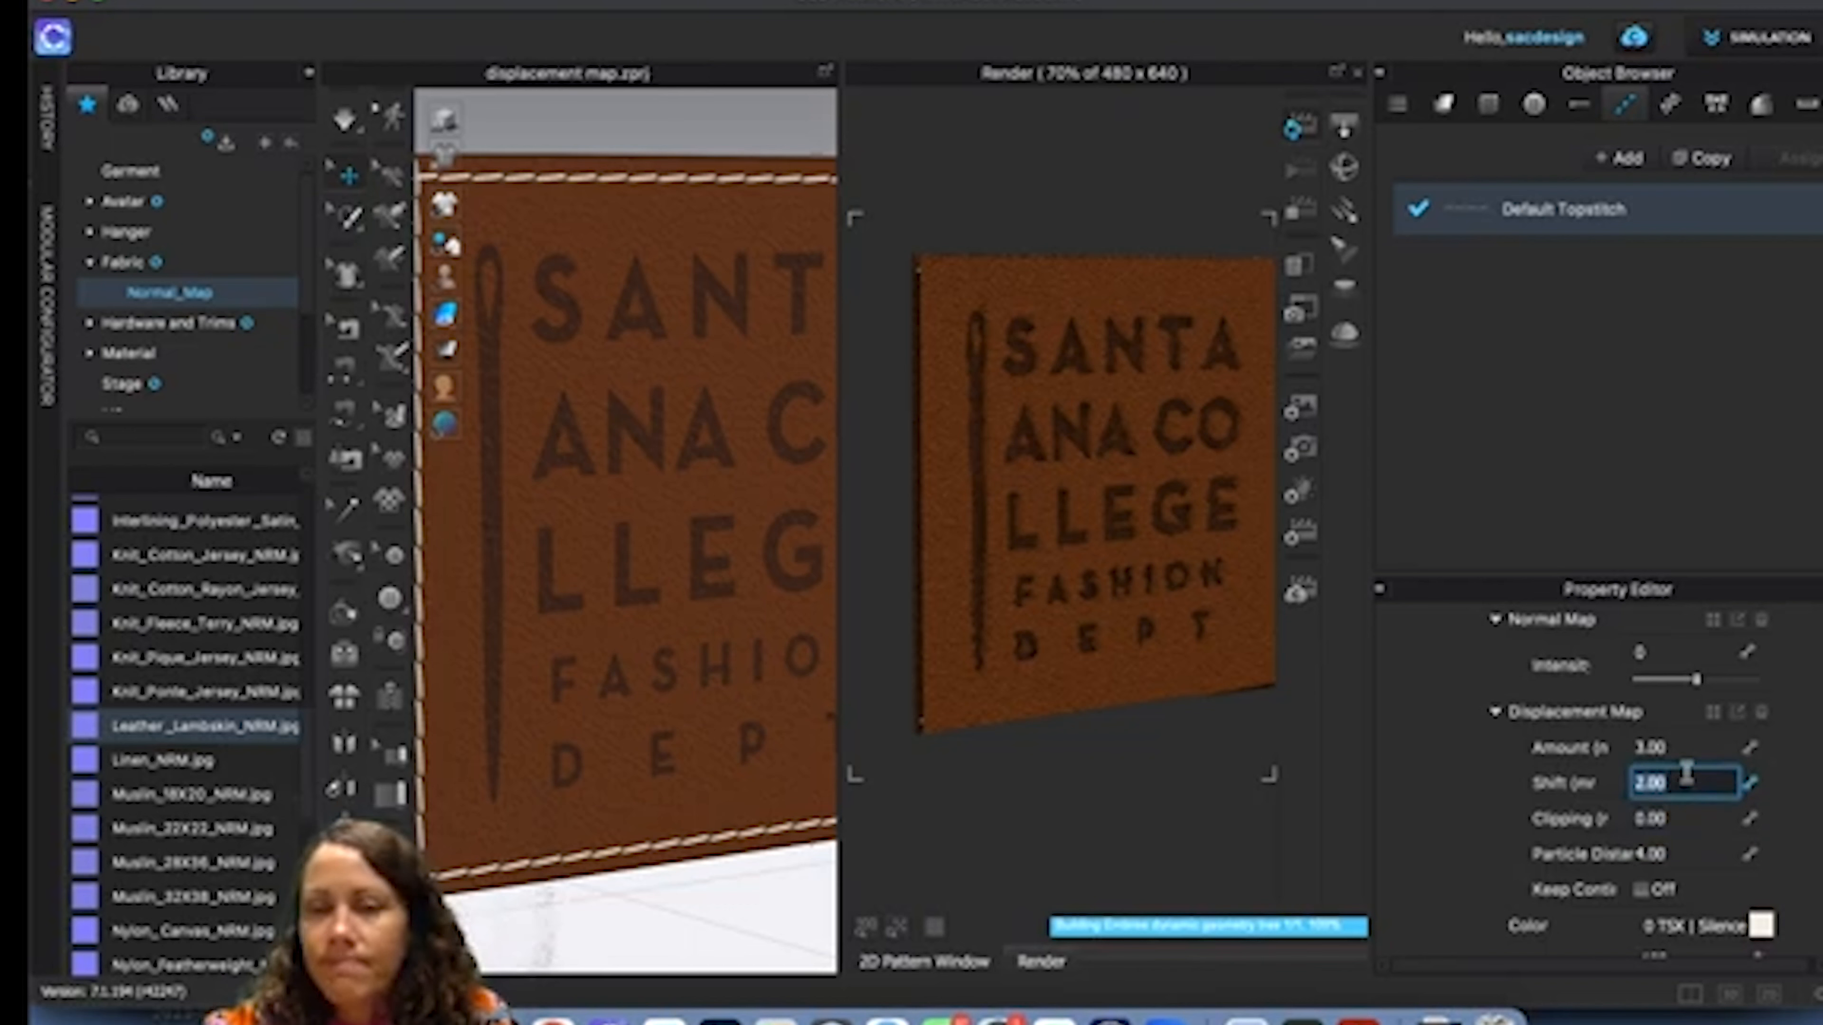
type("87")
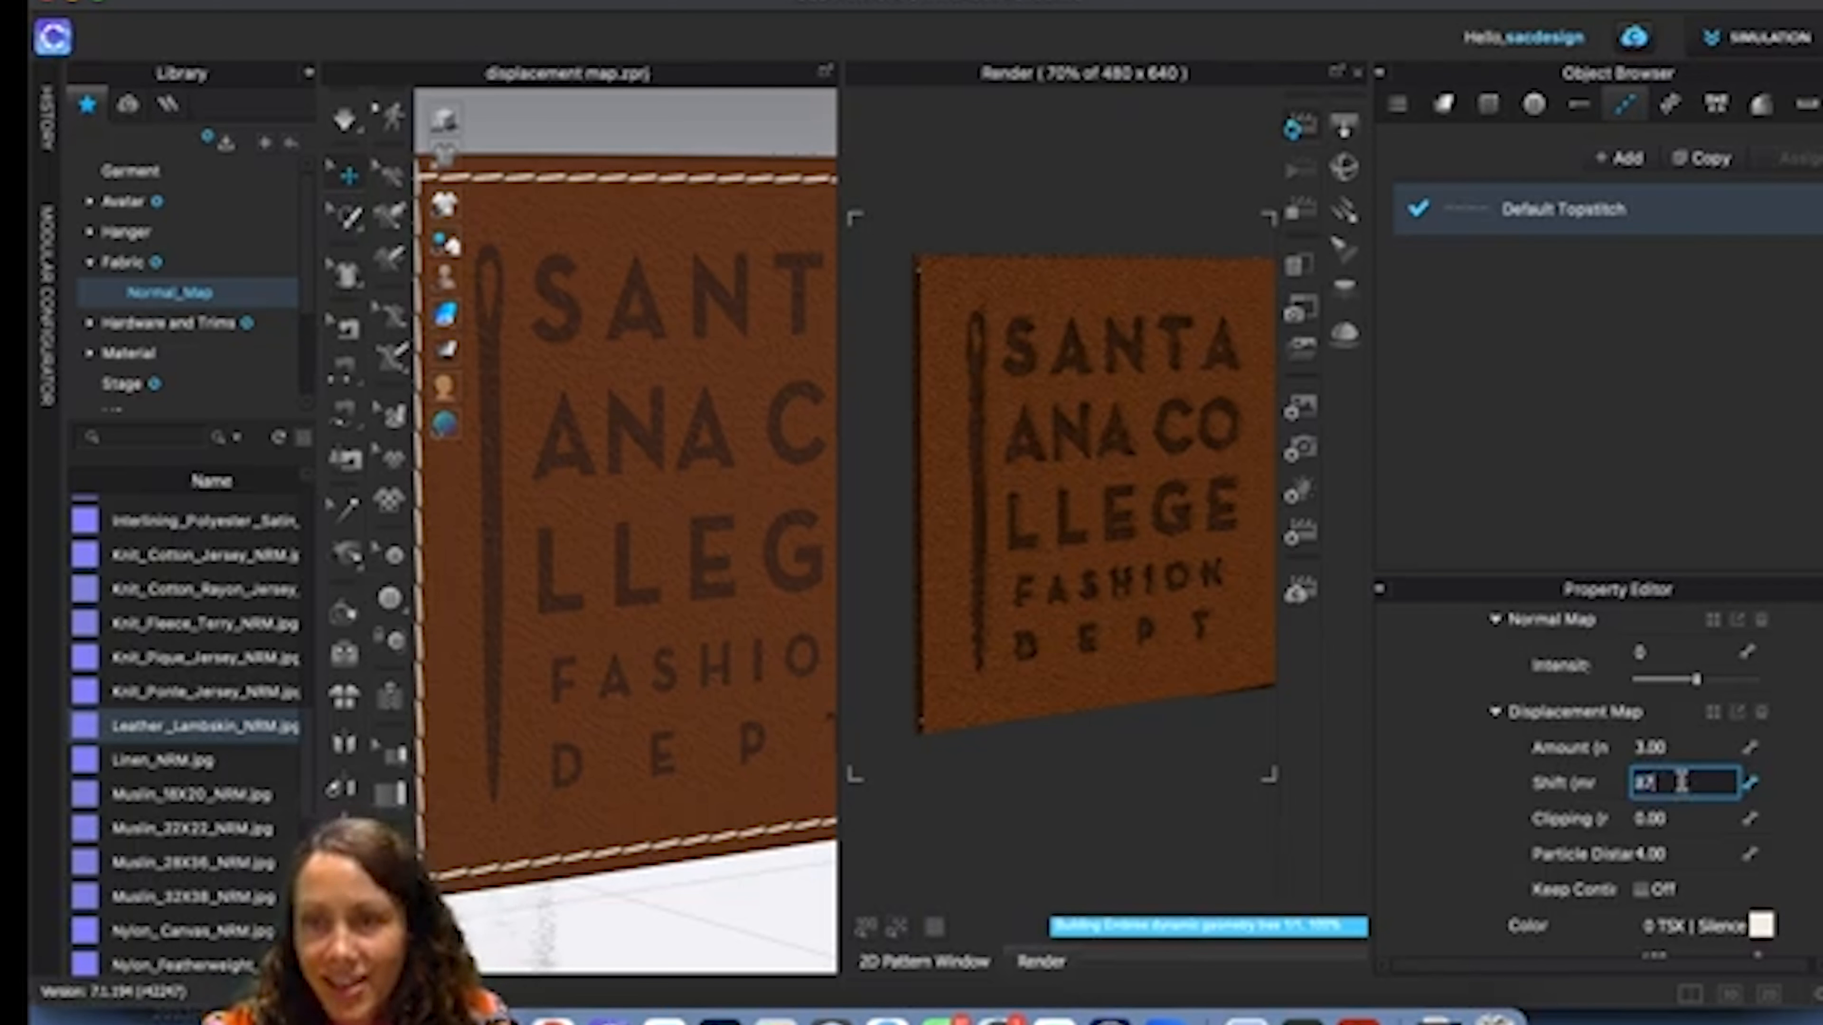
left_click_drag(1683, 783, 1608, 783)
type("8")
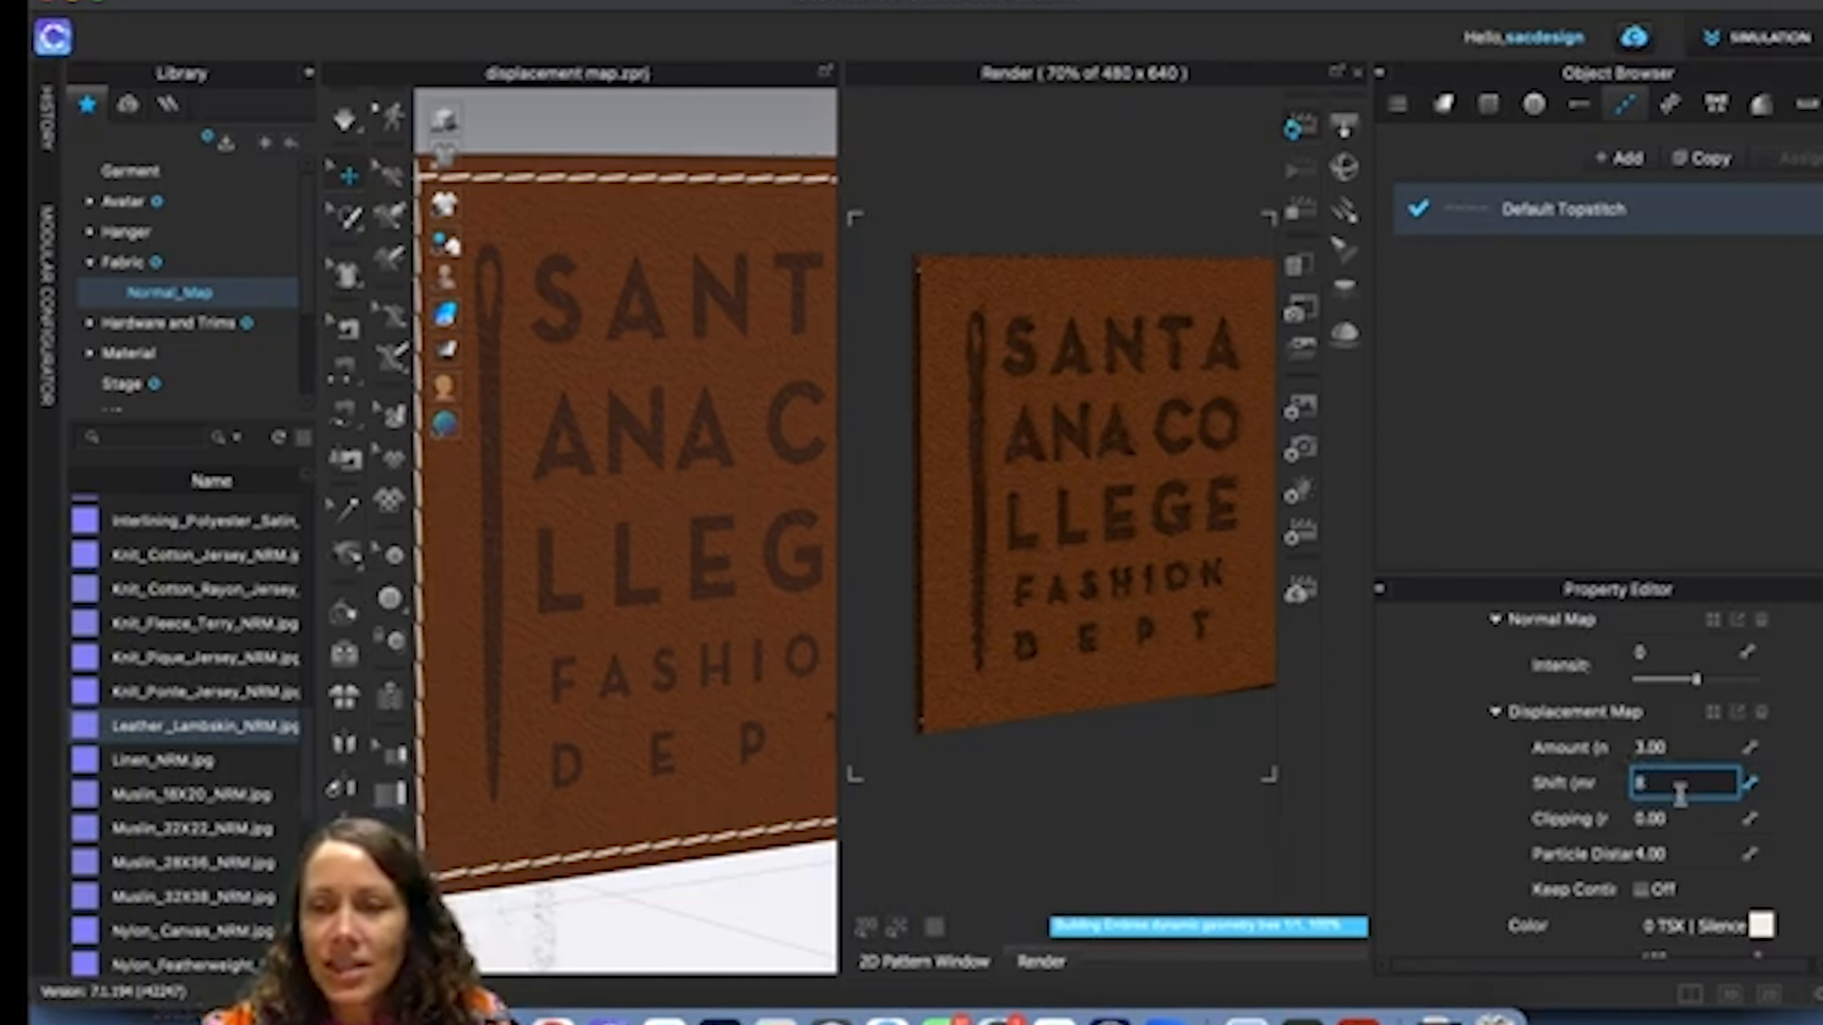
left_click(1690, 817)
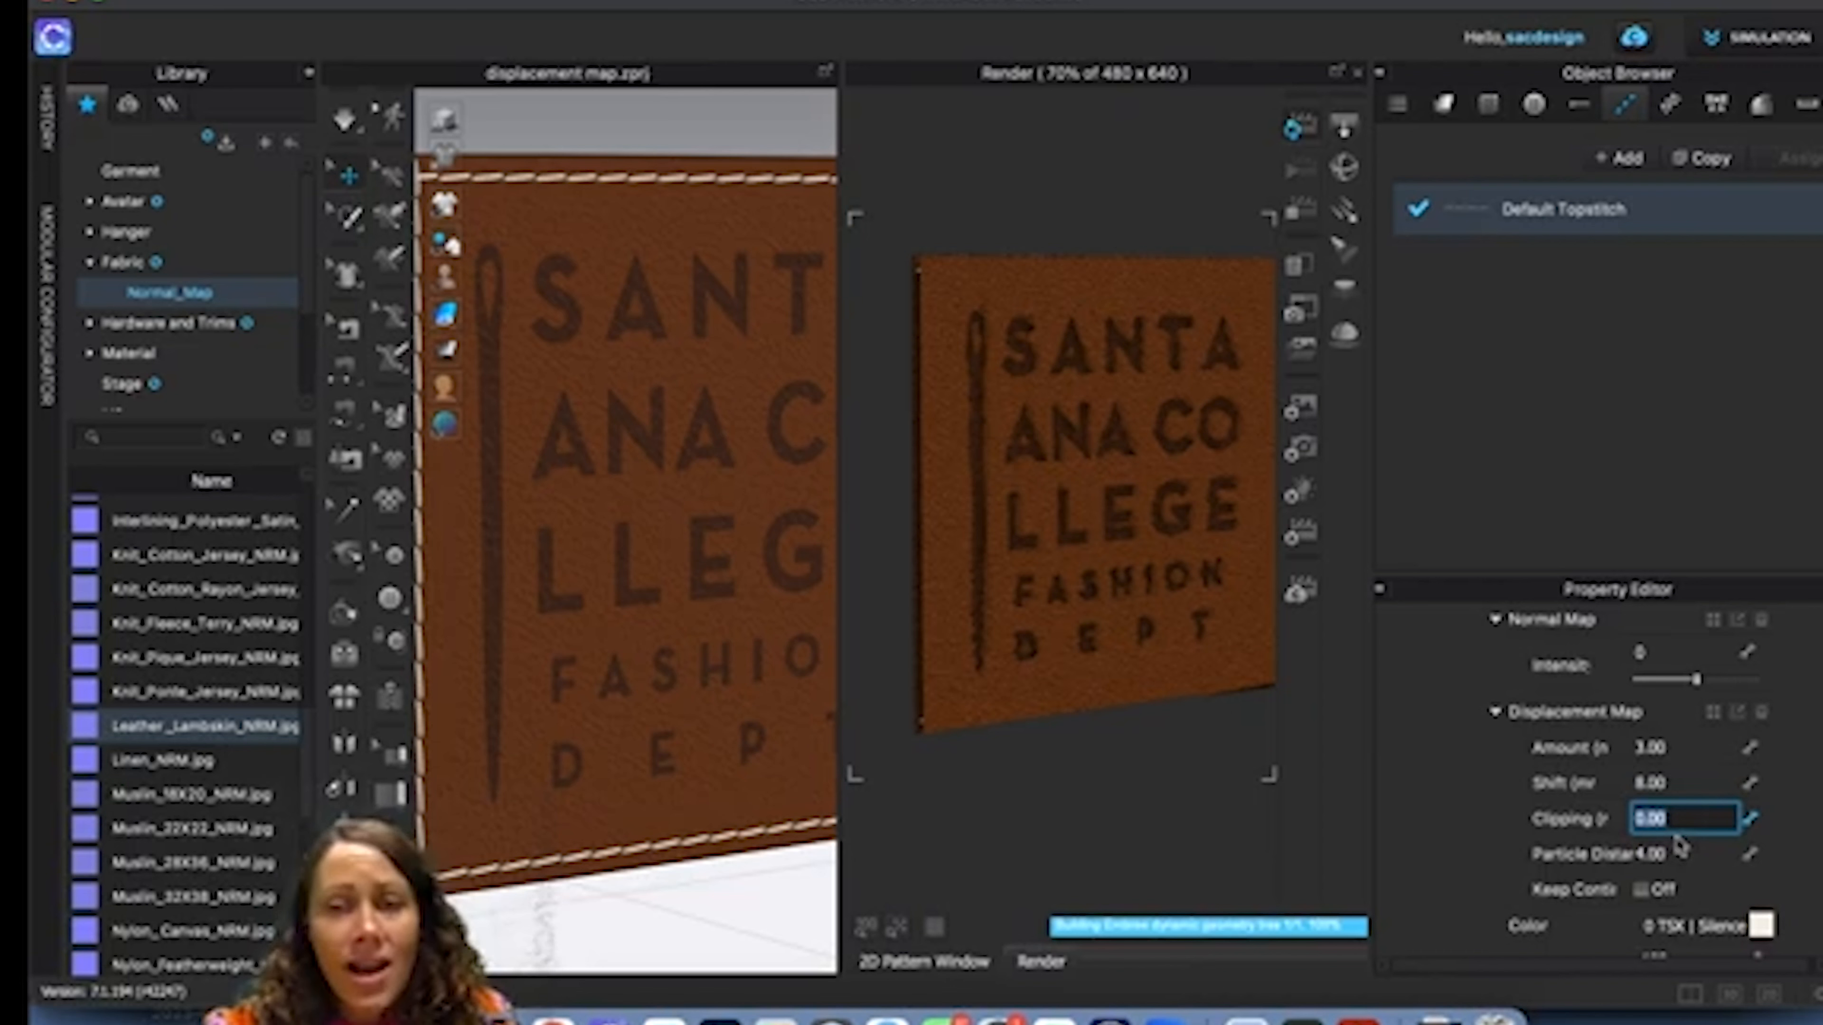
scroll(1678, 847, "down", 2)
scroll(1678, 844, "up", 4)
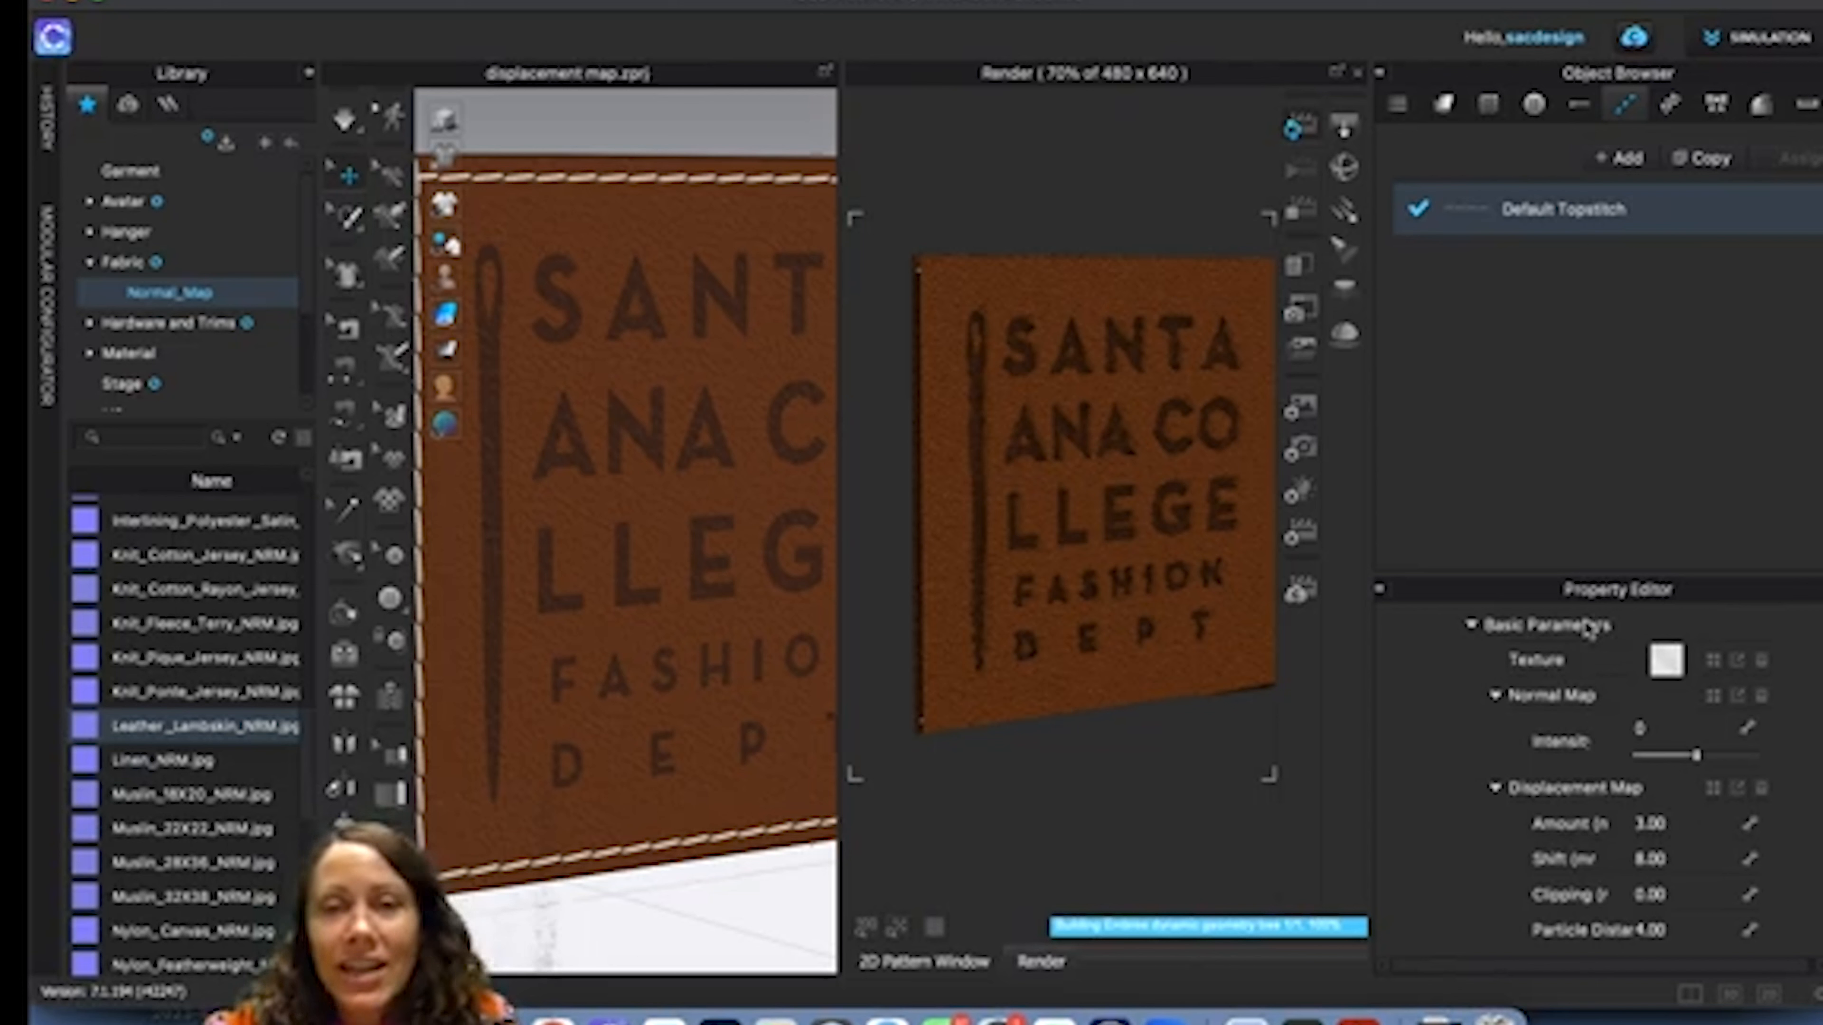
Delete the topstitching from all four edges of the leather patch in the 2D pattern view.
left_click(924, 961)
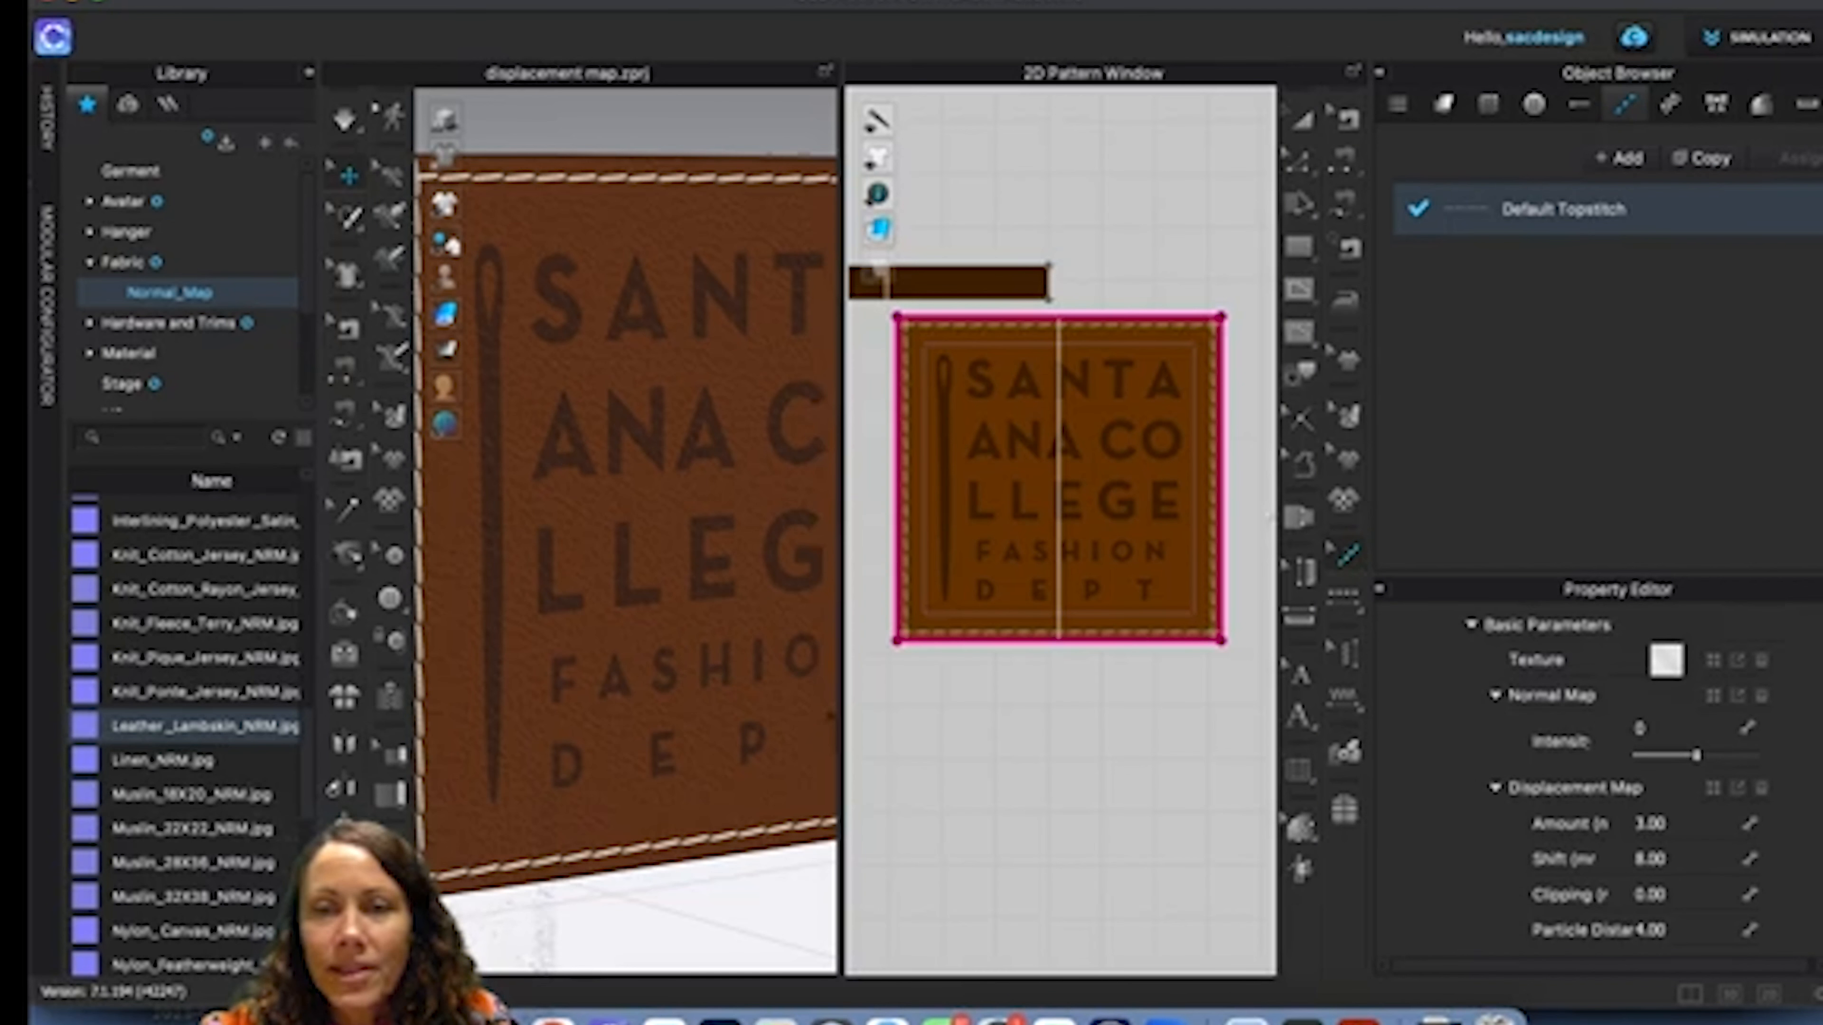
left_click(1220, 506)
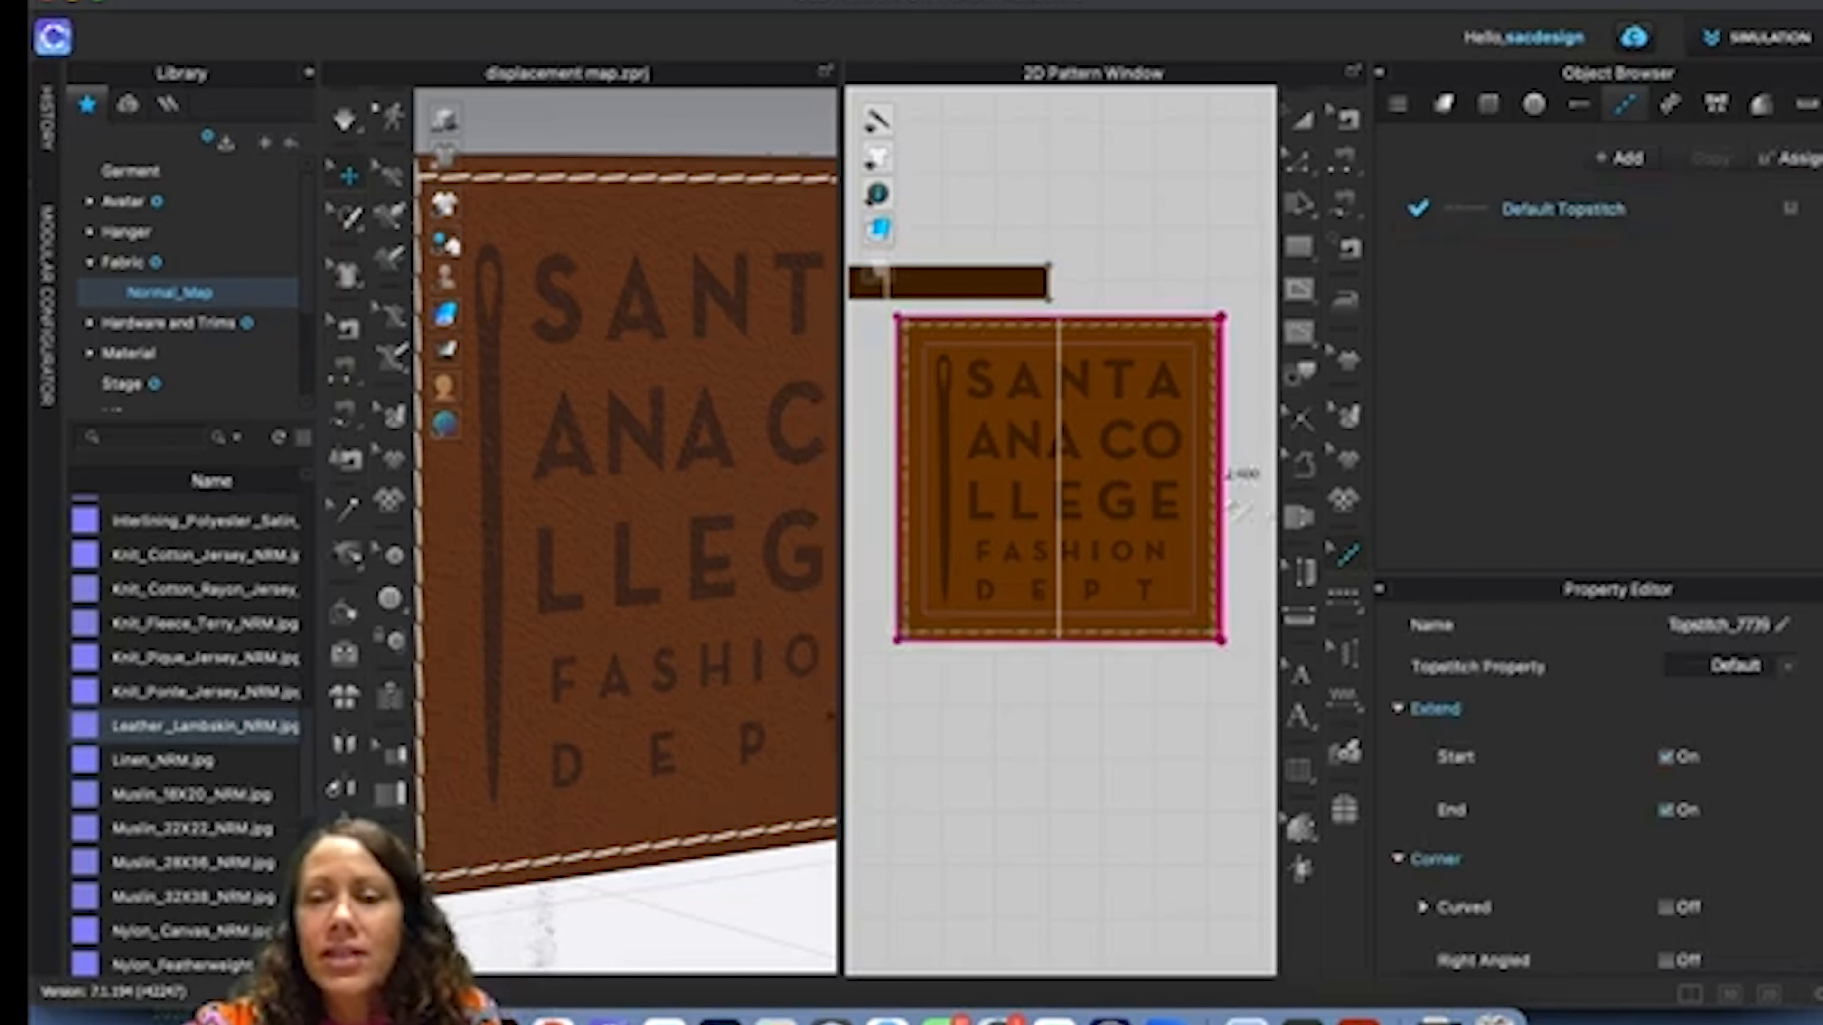
left_click(1195, 639)
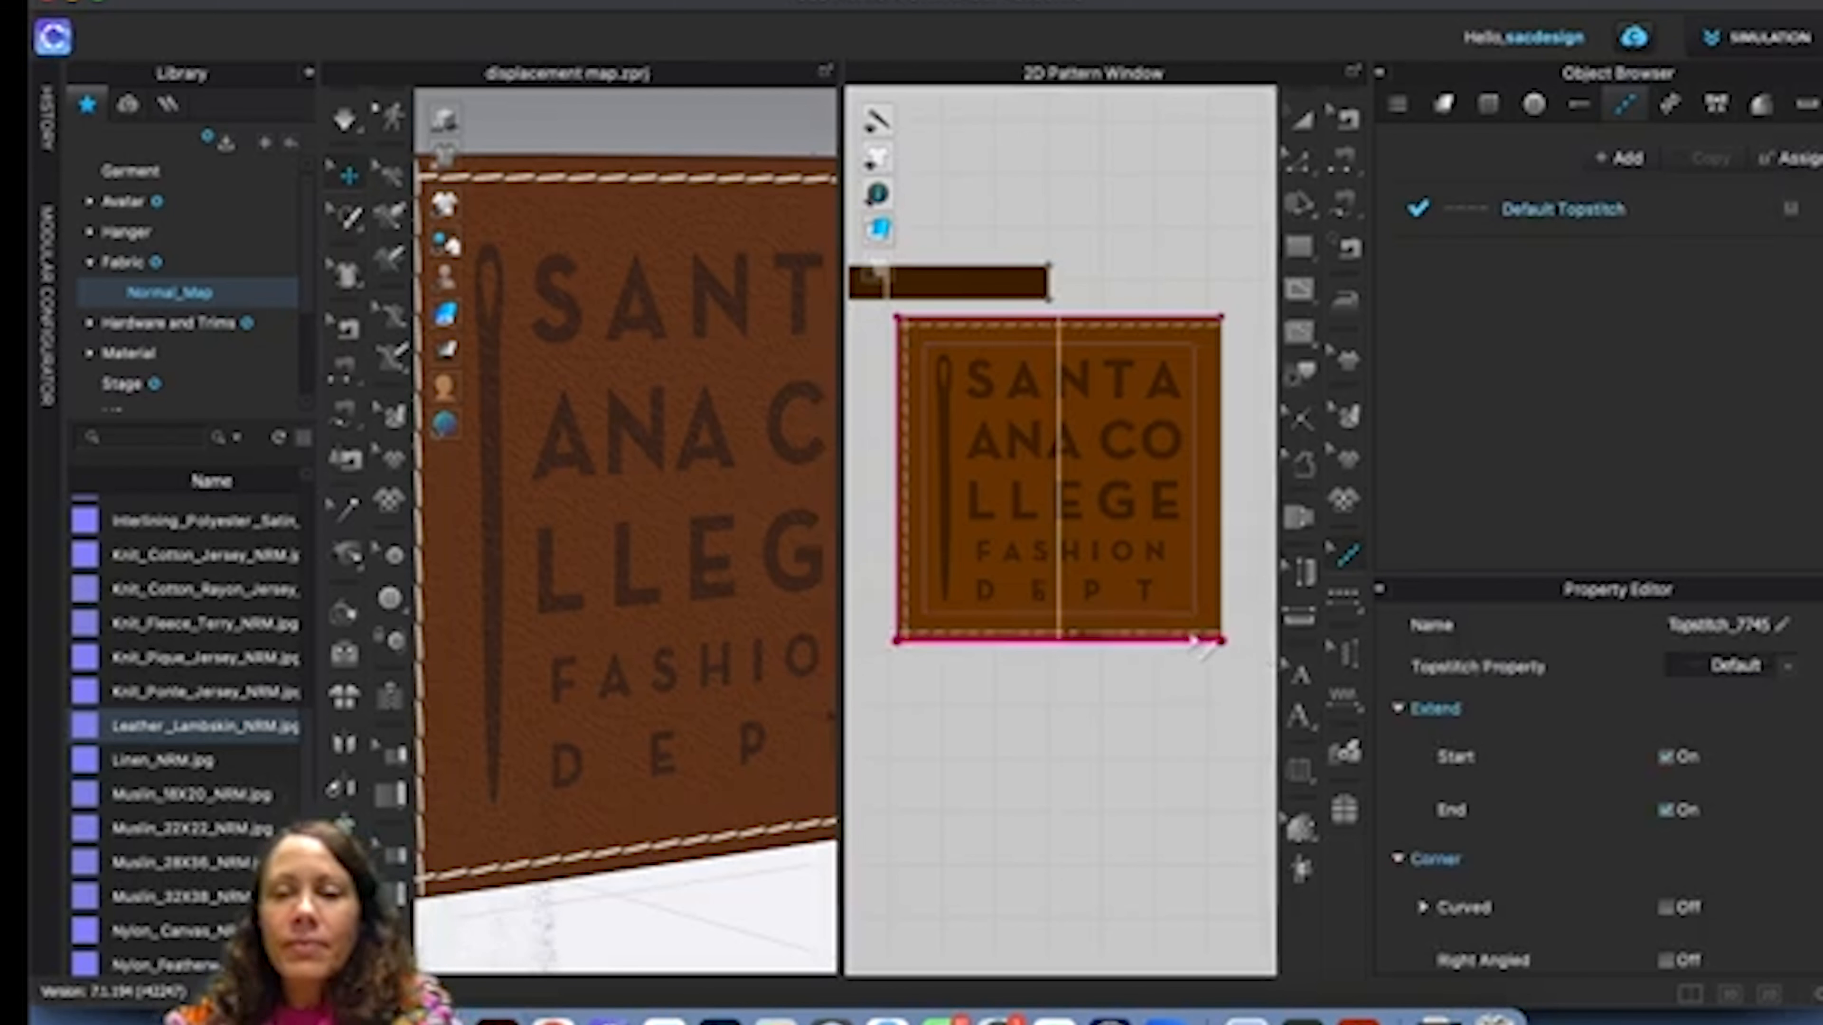
left_click(900, 559)
key("Delete")
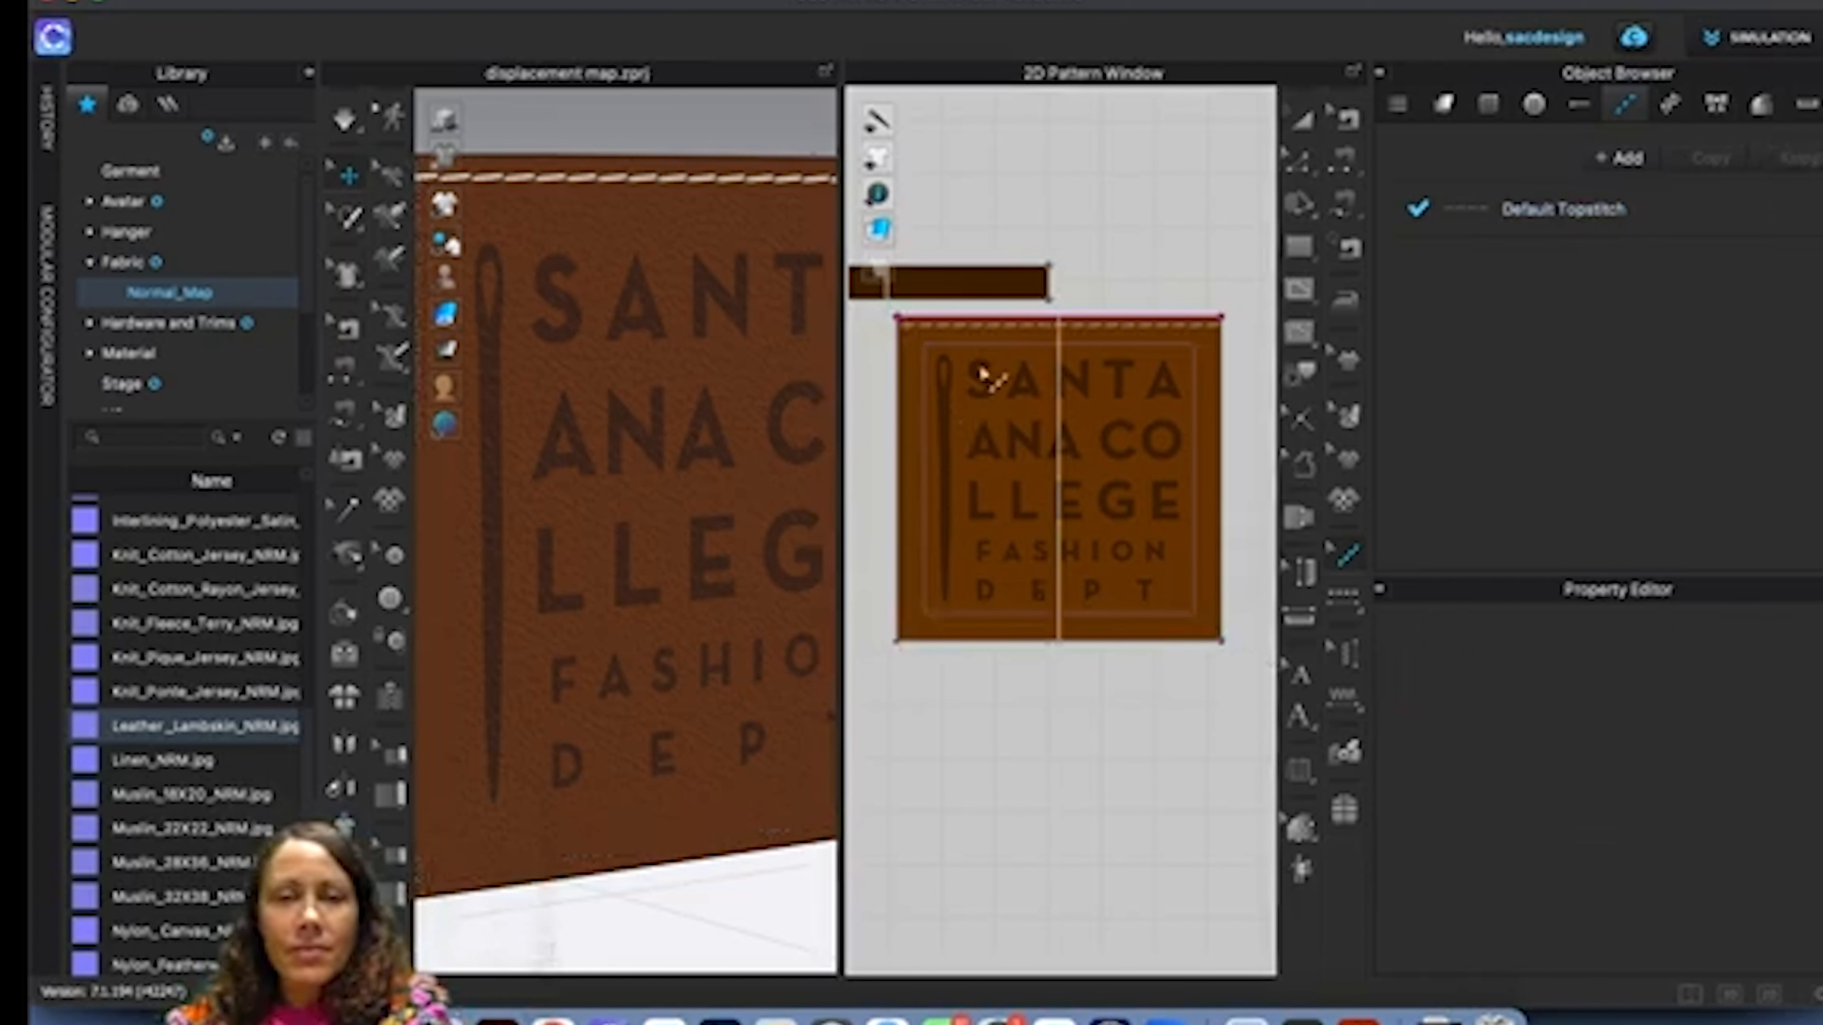
left_click(1009, 332)
key("Delete")
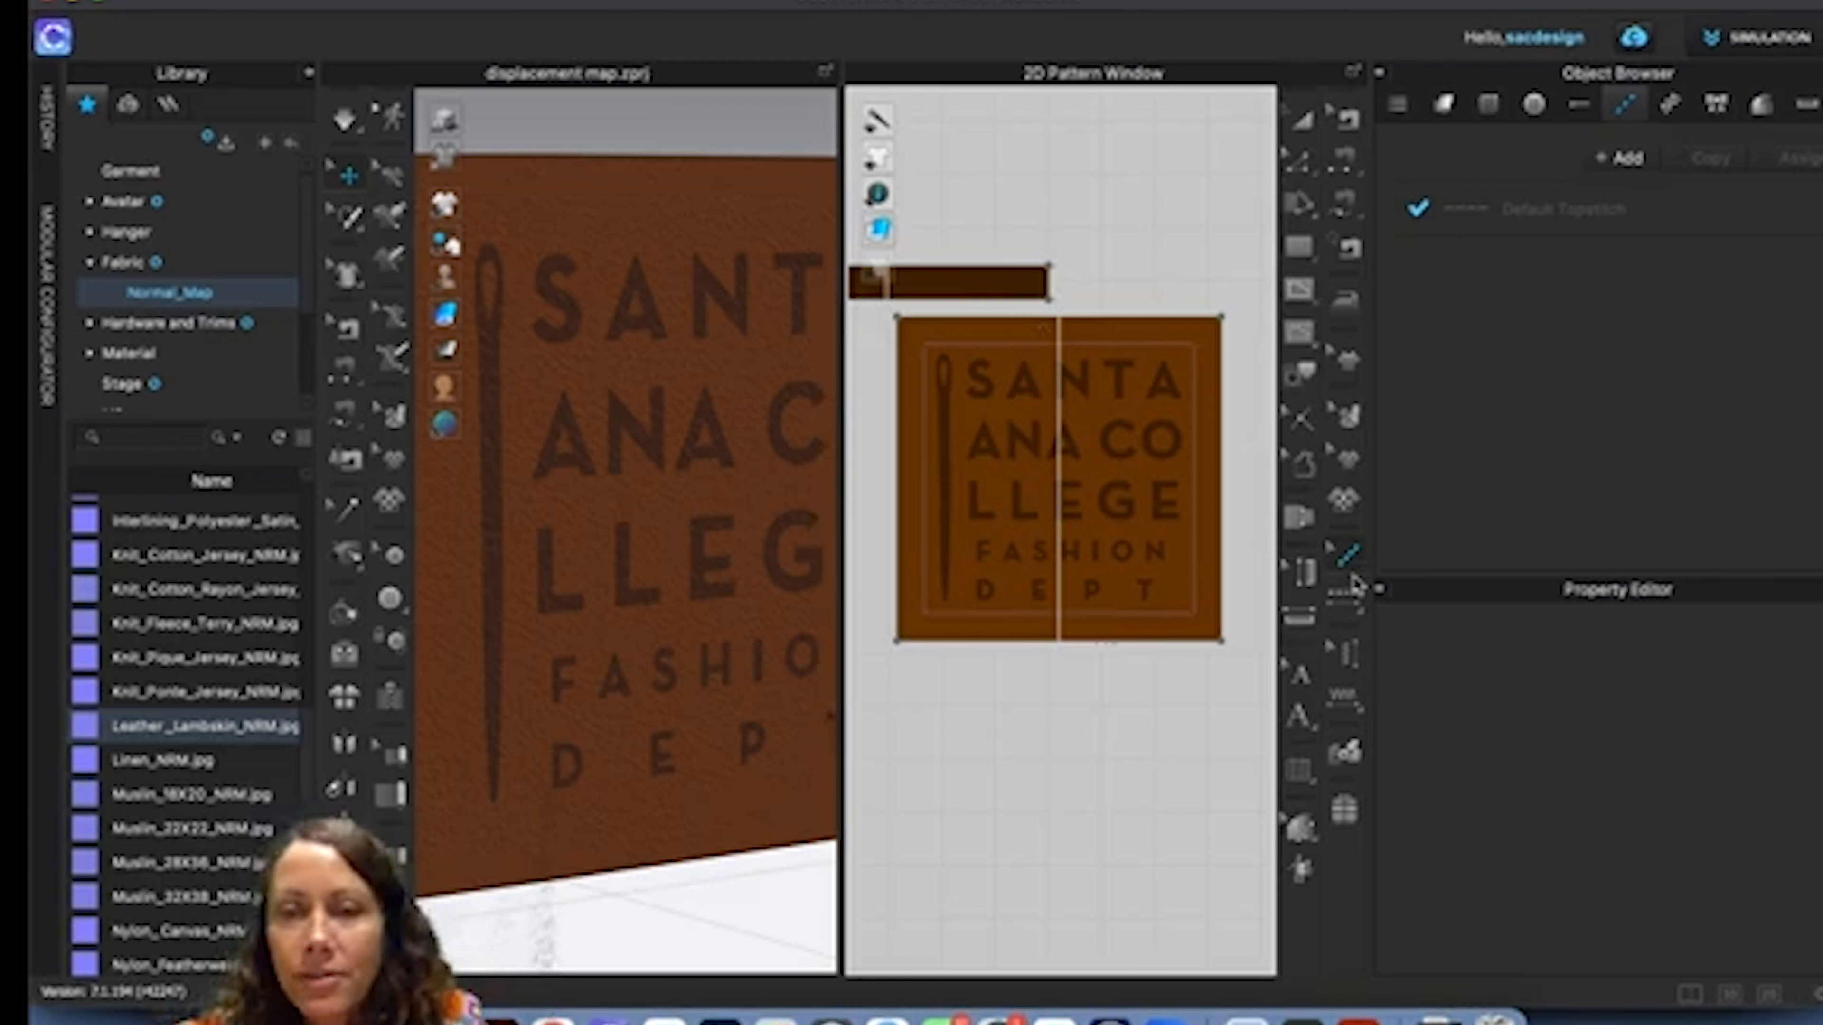
Apply the Default Topstitch to all four edges of the square patch with the Segment Topstitch tool.
left_click(1347, 590)
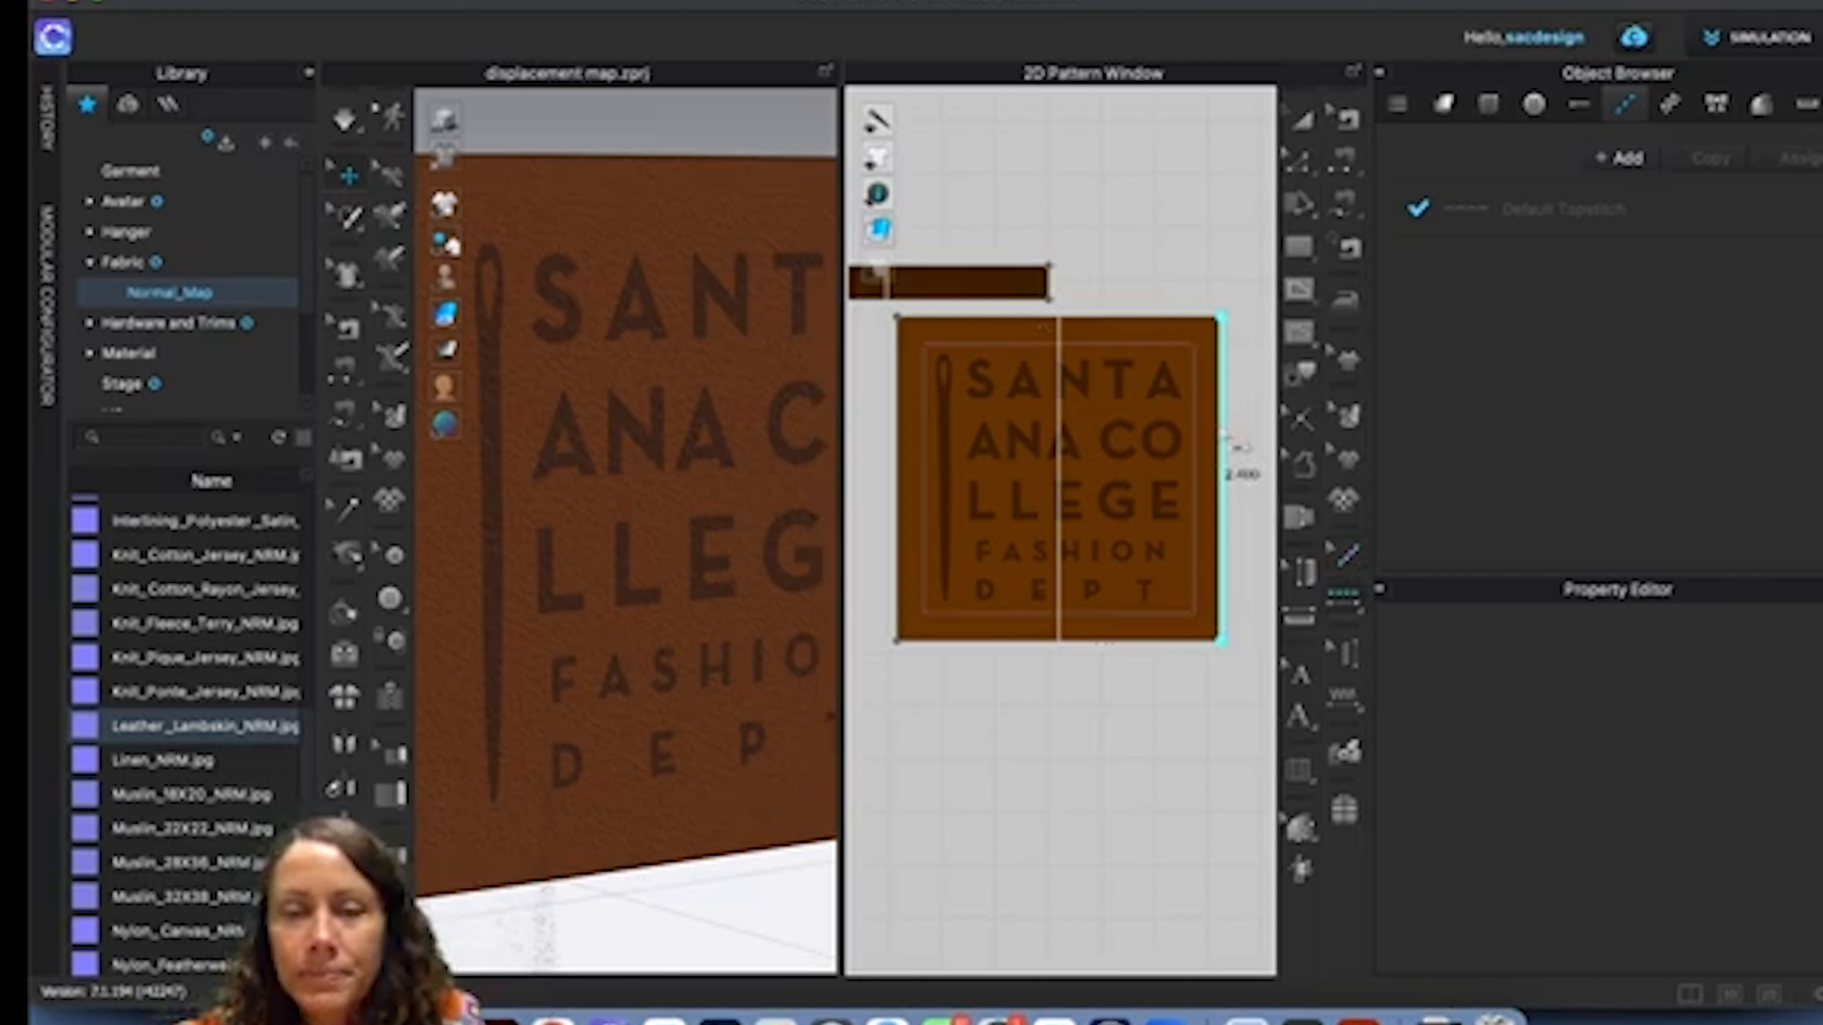
left_click(1219, 460)
left_click(1164, 642)
left_click(901, 506)
left_click(1051, 316)
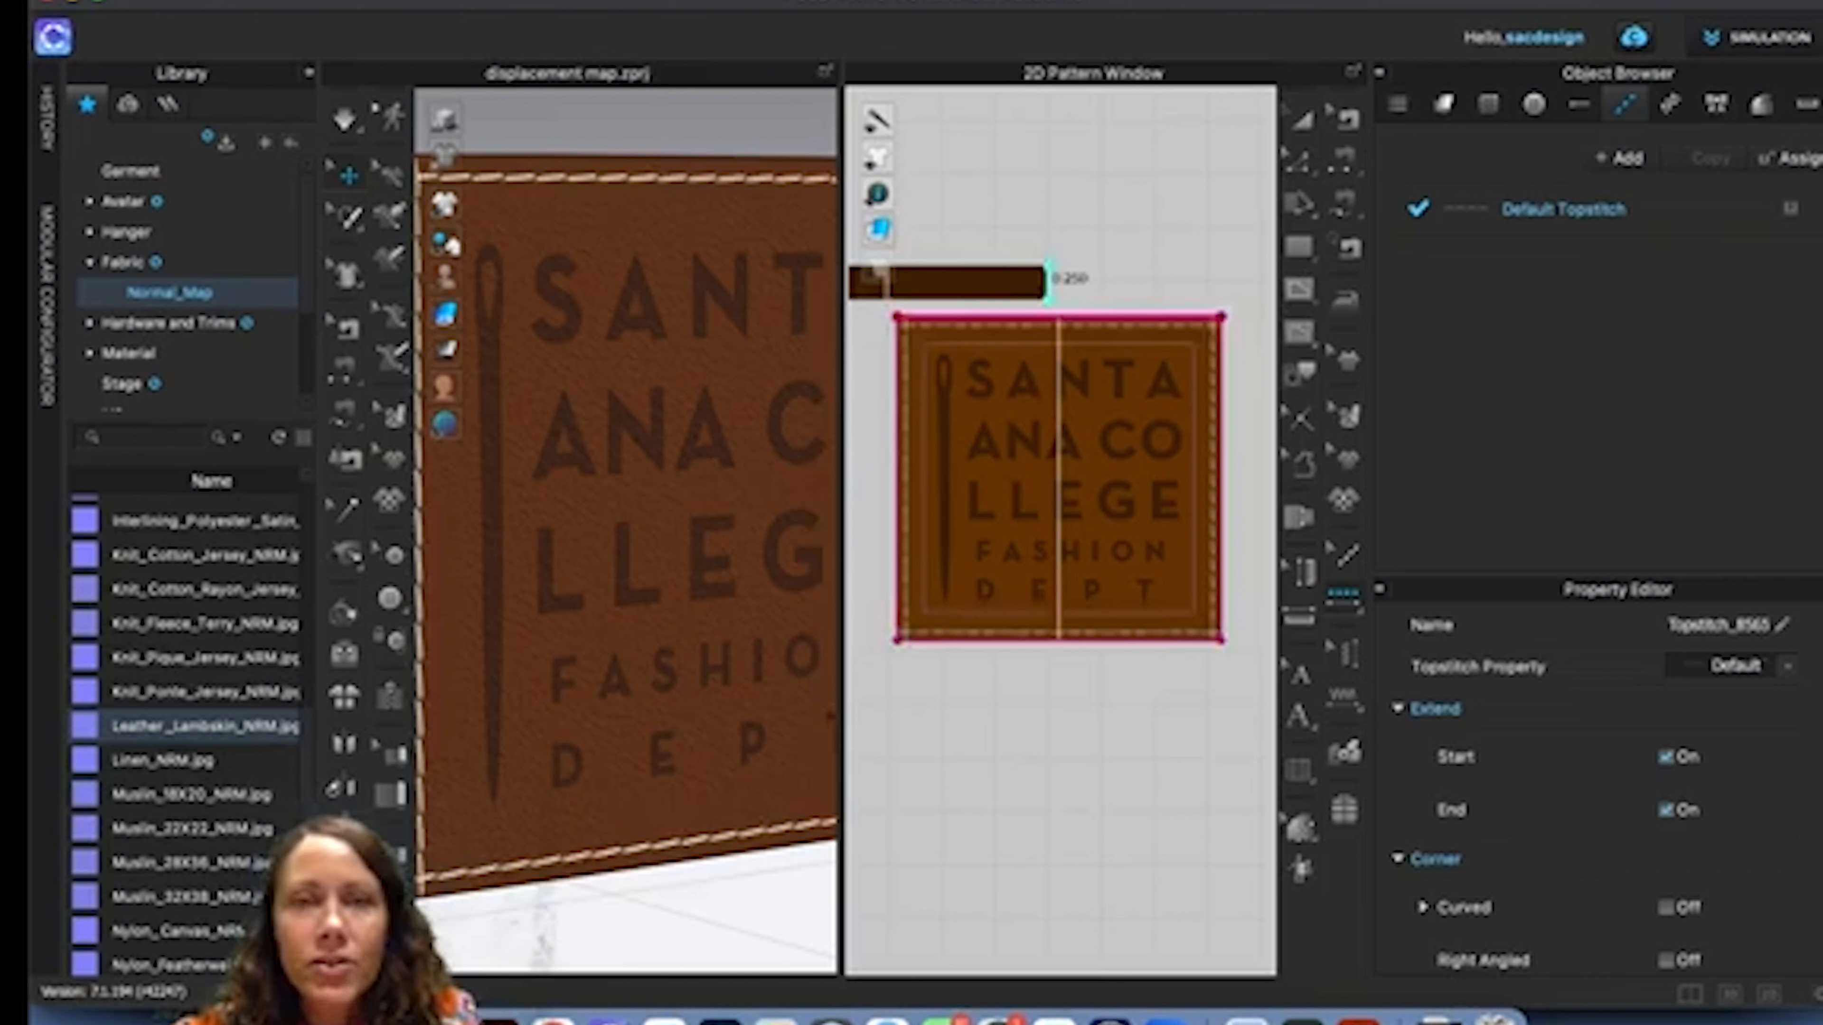
Open the render view and start an interactive render of the restitched patch.
left_click(1101, 0)
left_click(1138, 4)
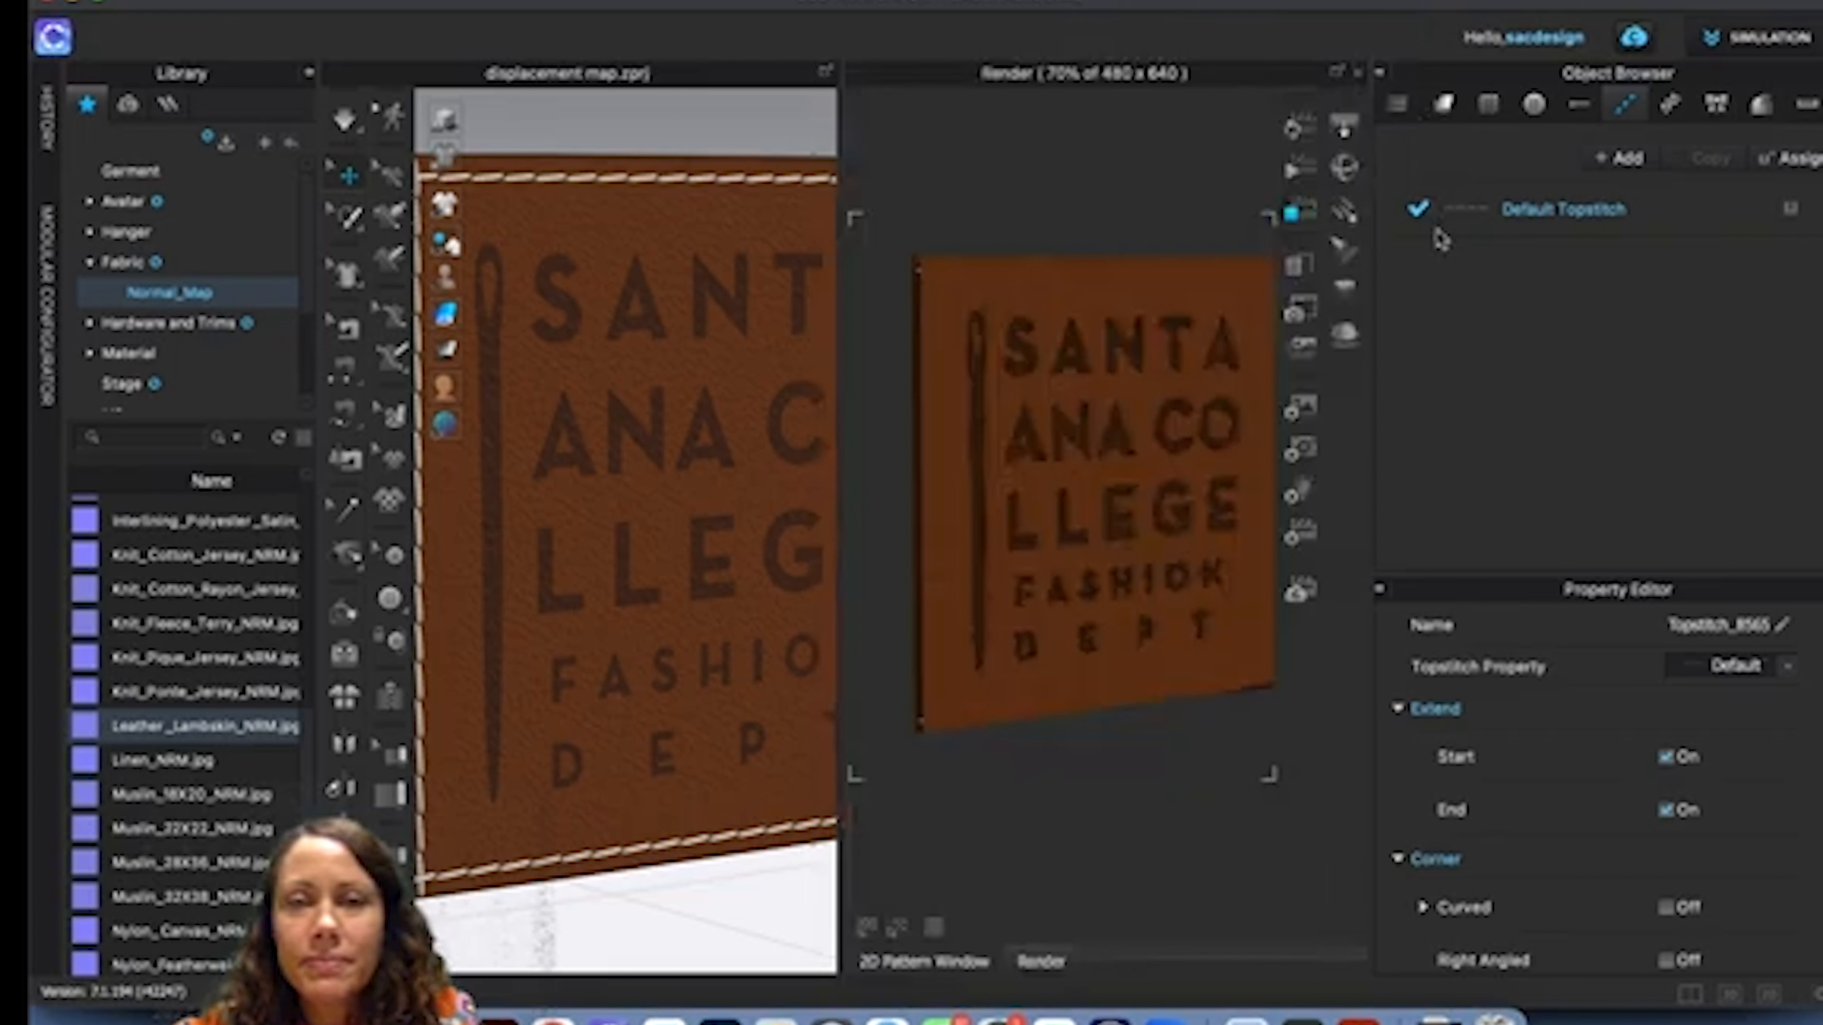
left_click(1299, 127)
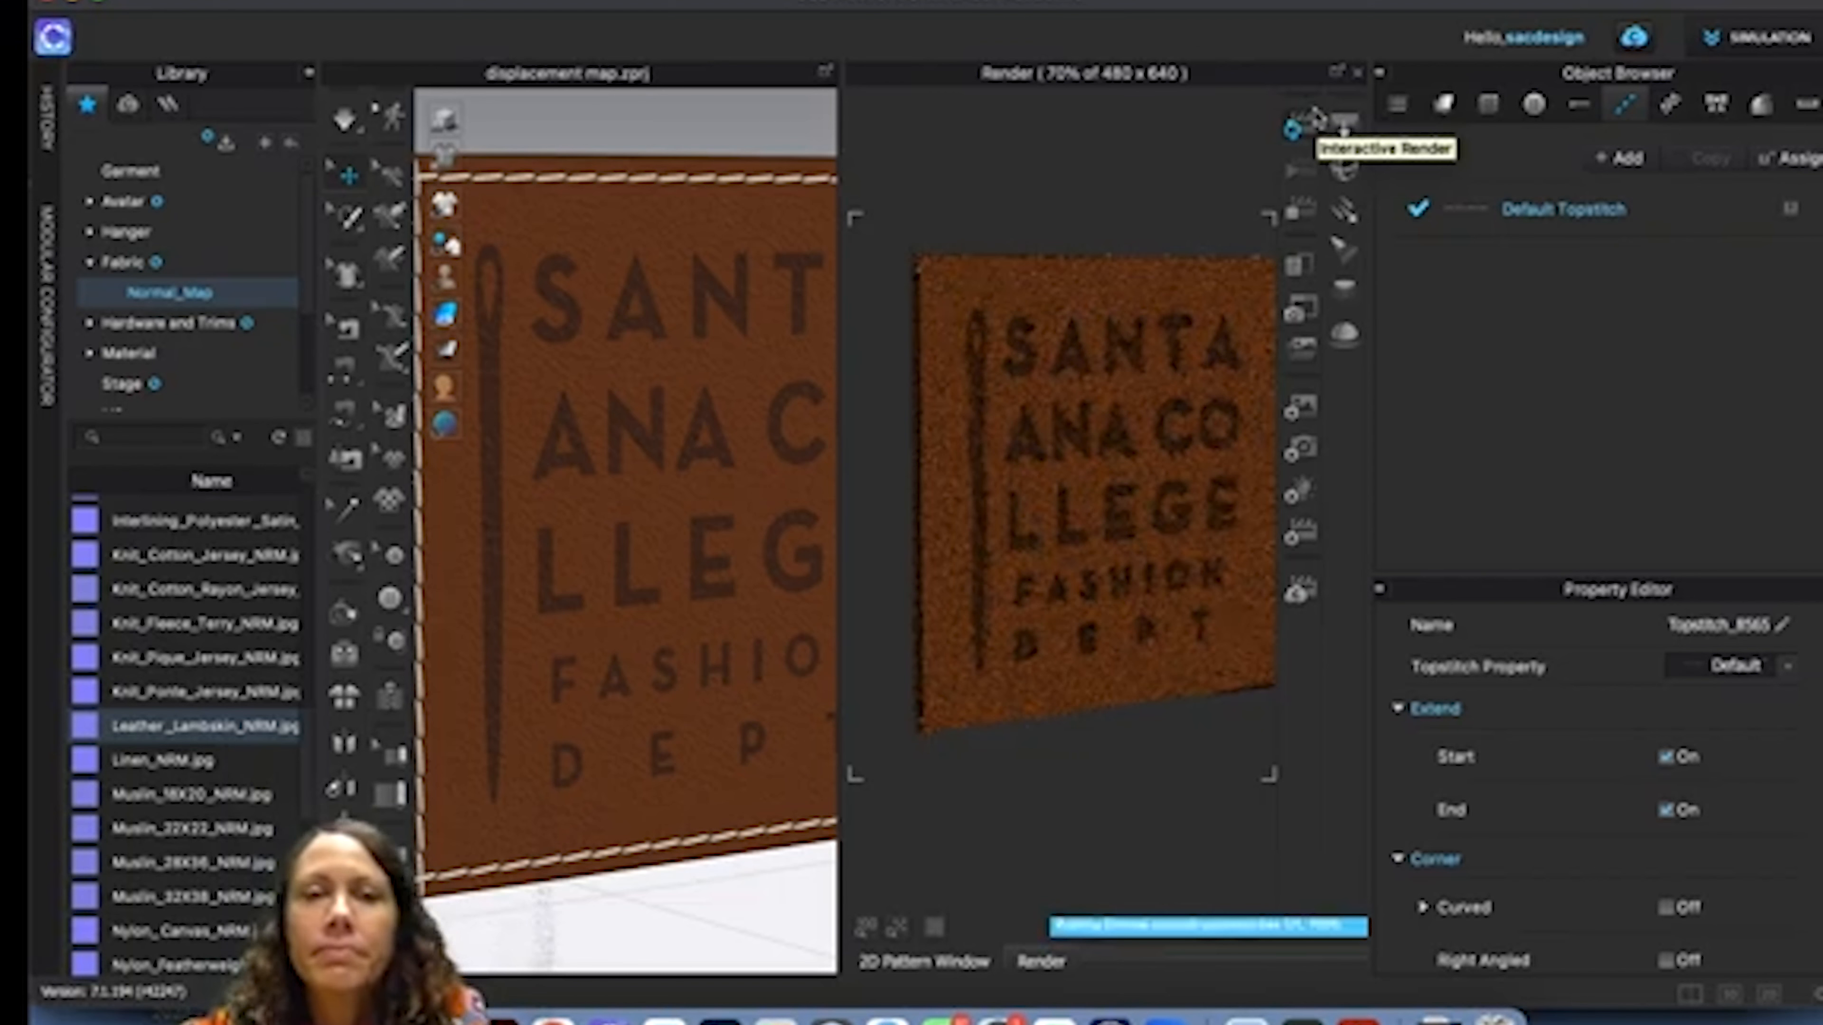
Close the render view, toggle the simulation on the patch and reopen the live render.
left_click(1357, 73)
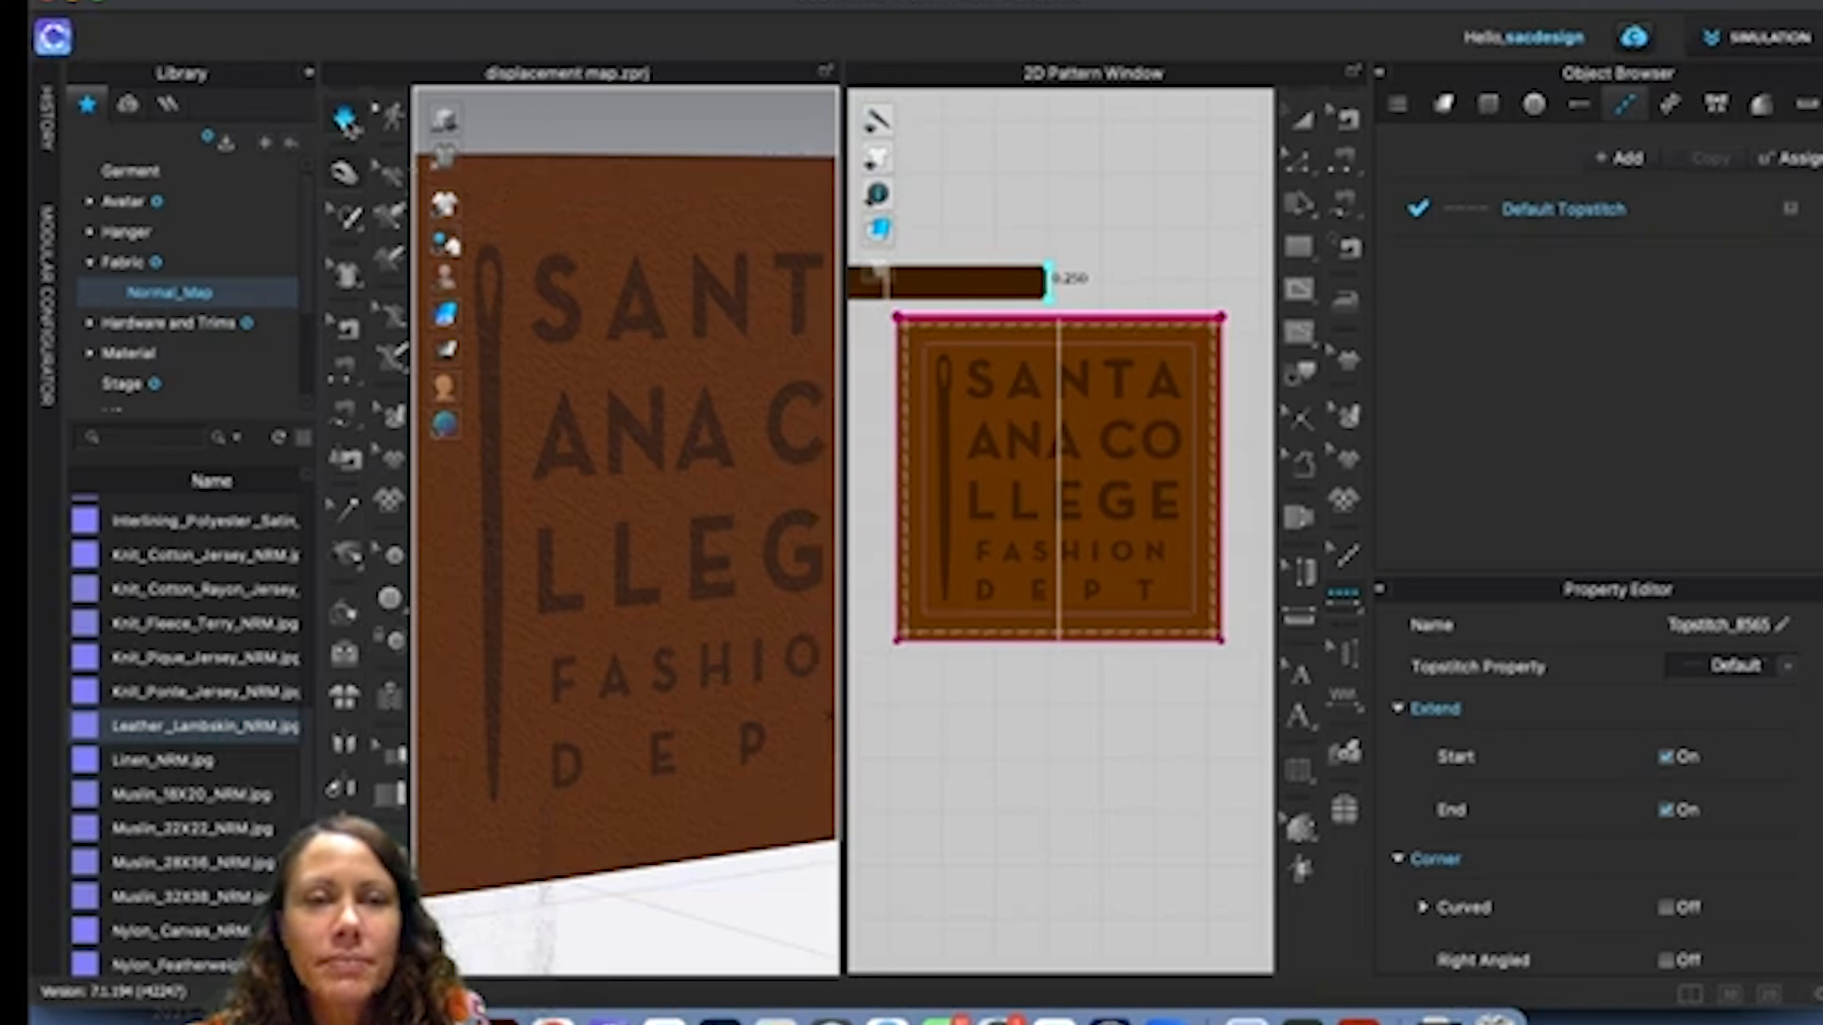
left_click(346, 121)
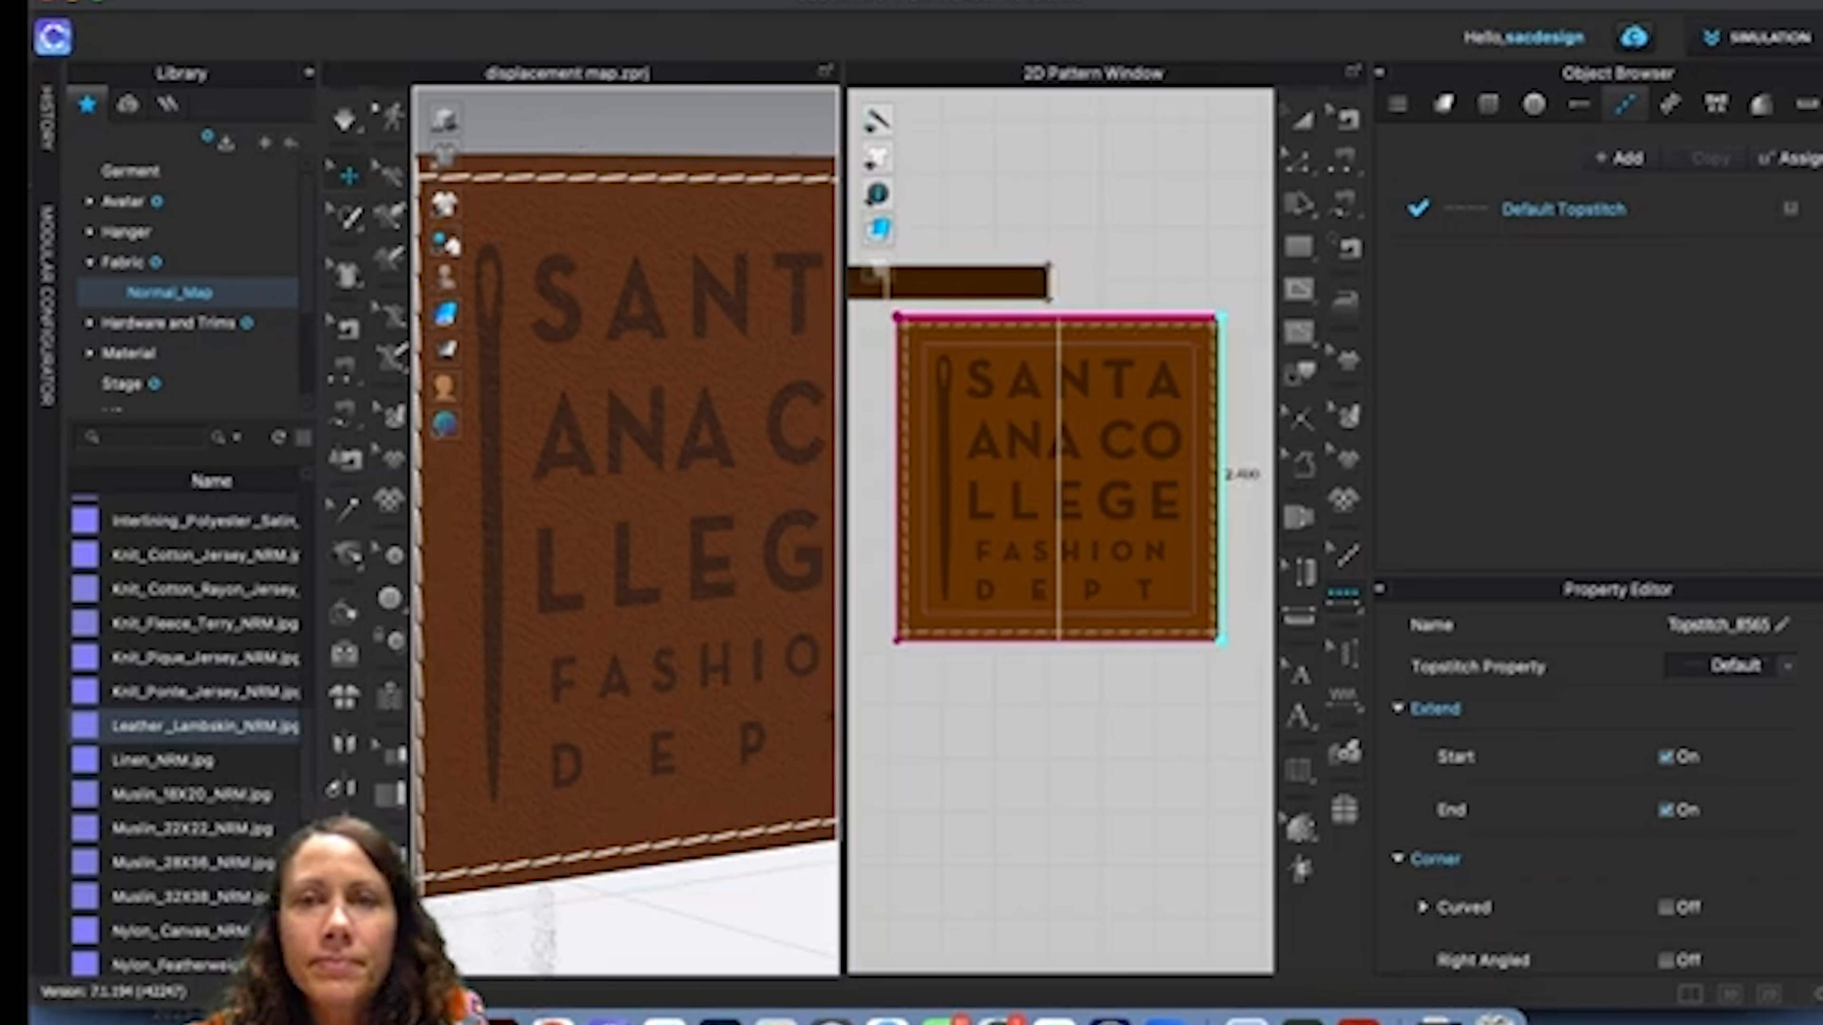
left_click(1142, 2)
left_click(1143, 3)
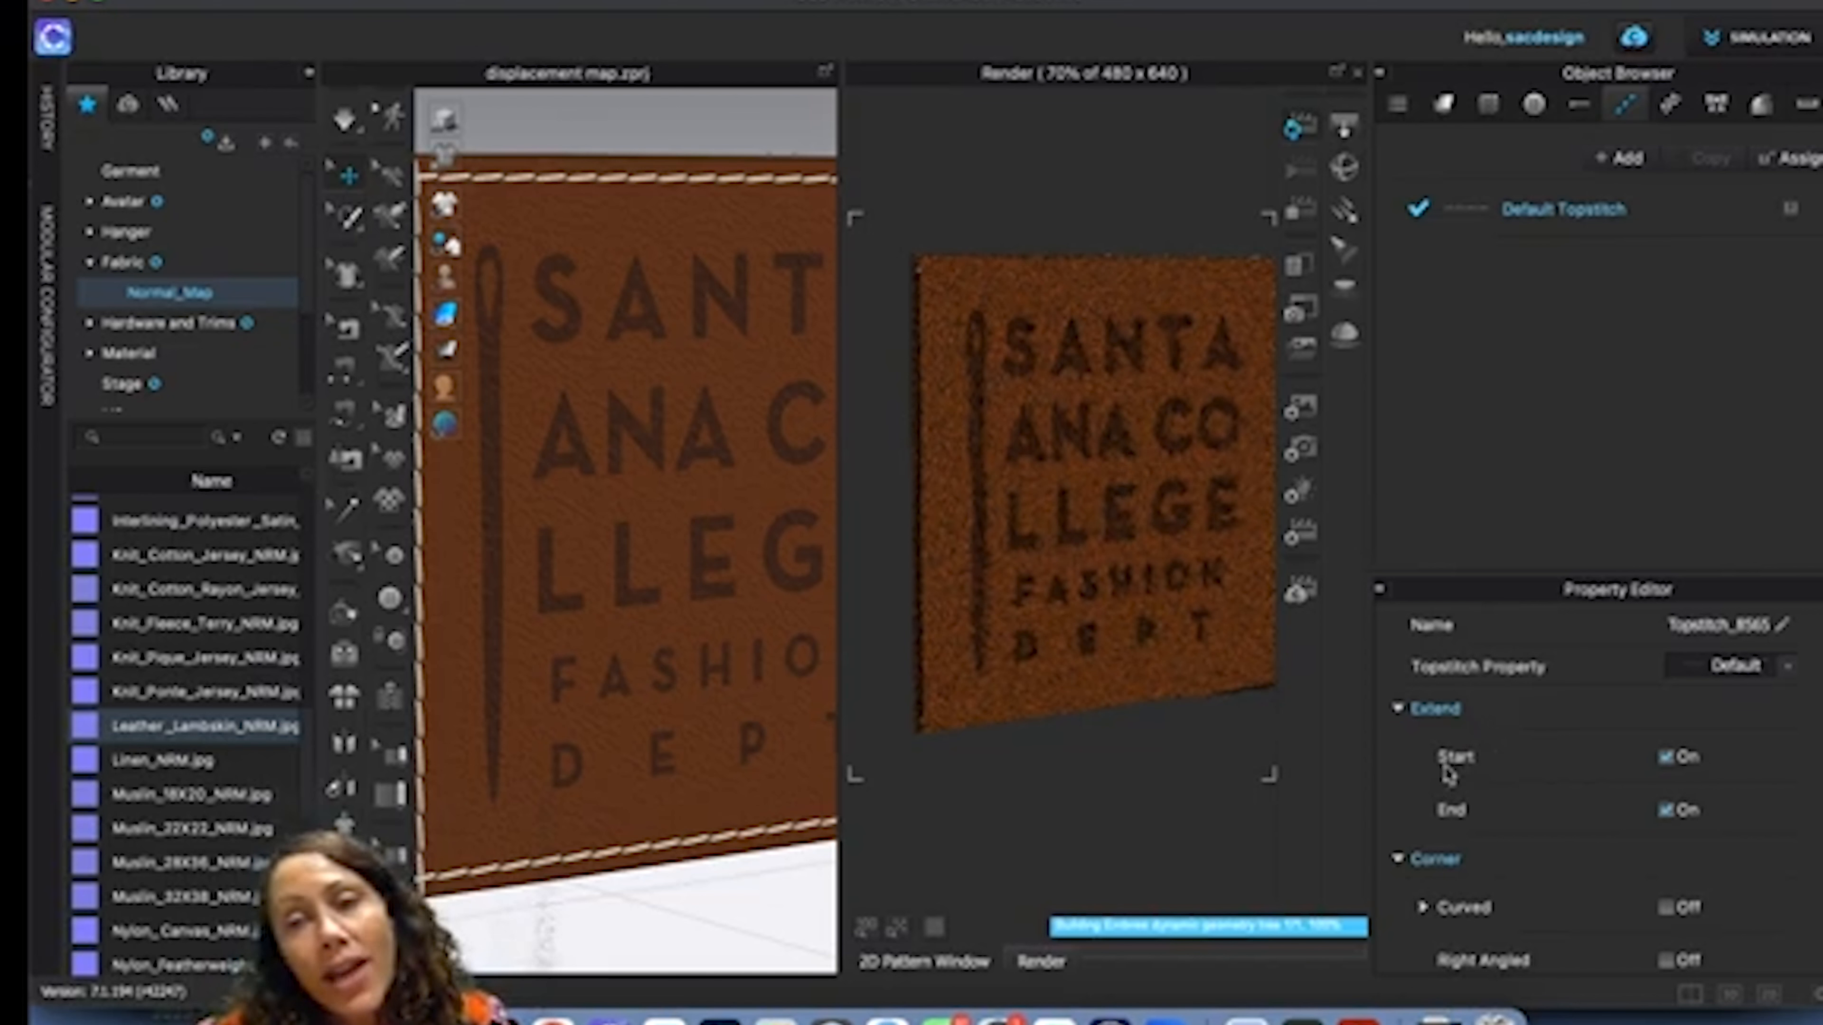
Set the Default Topstitch's displacement map shift to 3 mm.
left_click(1563, 210)
scroll(1572, 790, "down", 10)
scroll(1572, 790, "down", 2)
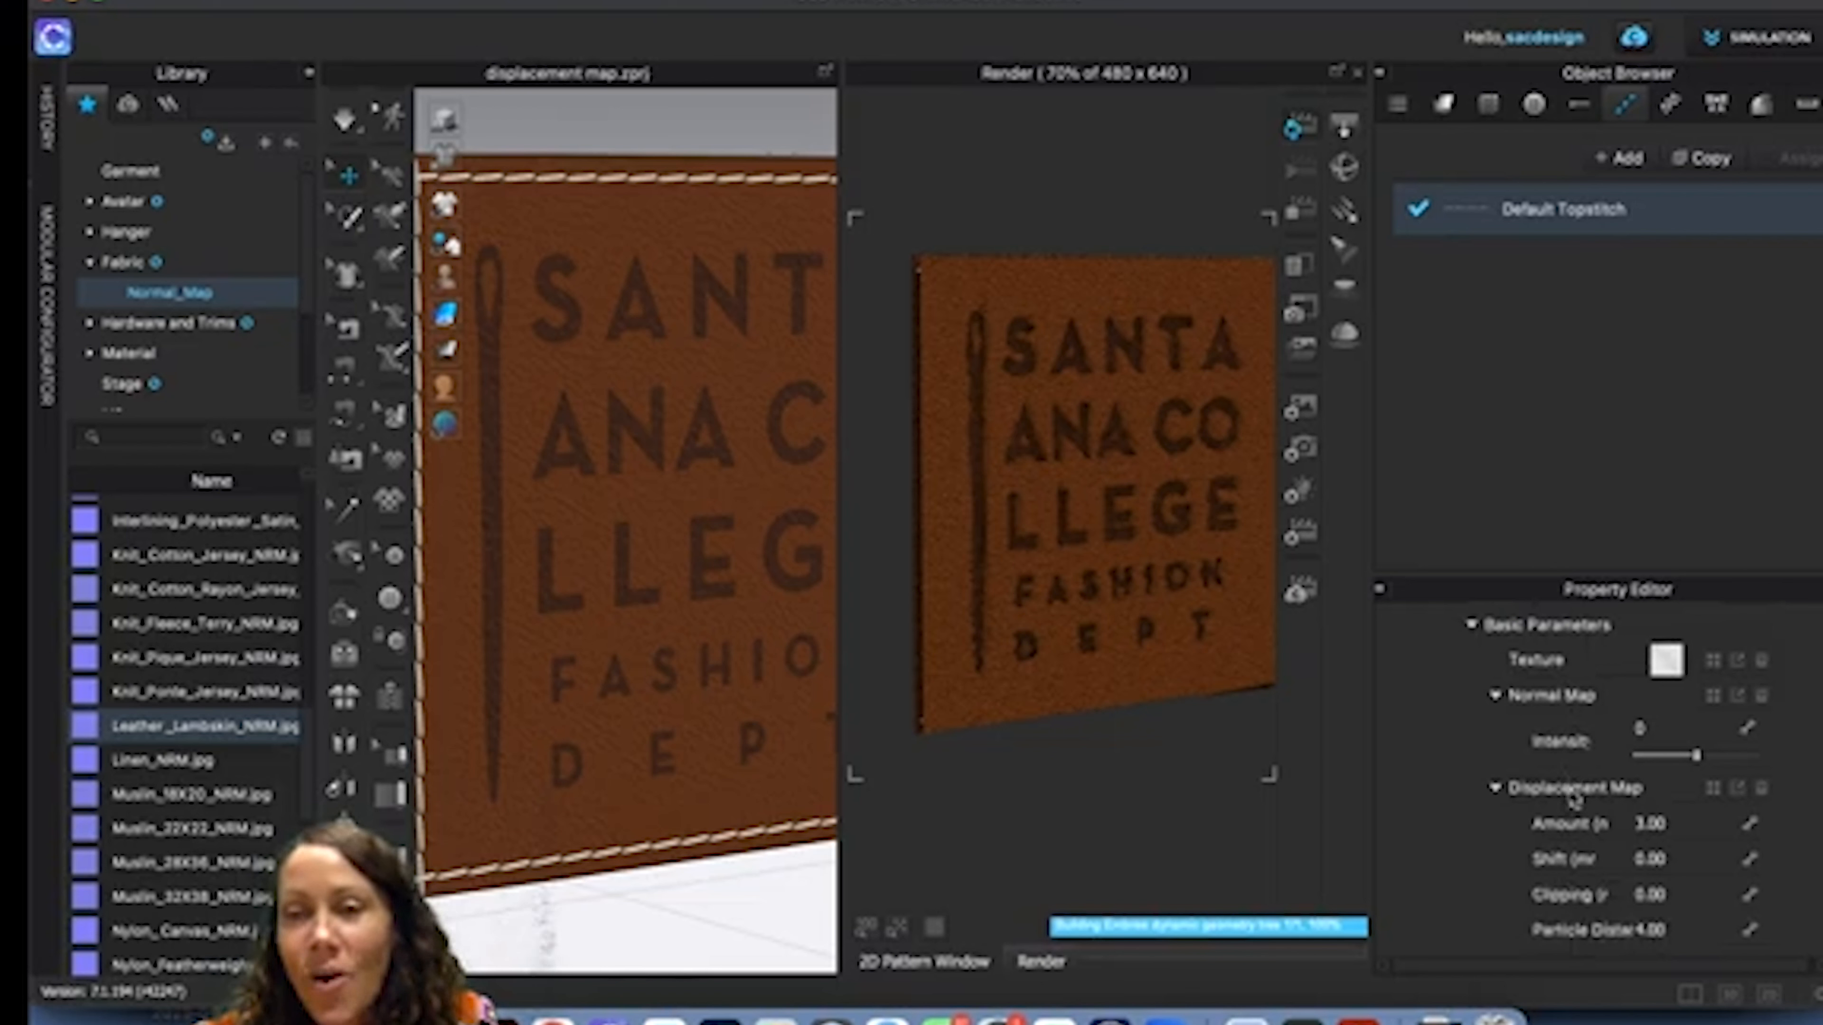
scroll(1602, 752, "down", 2)
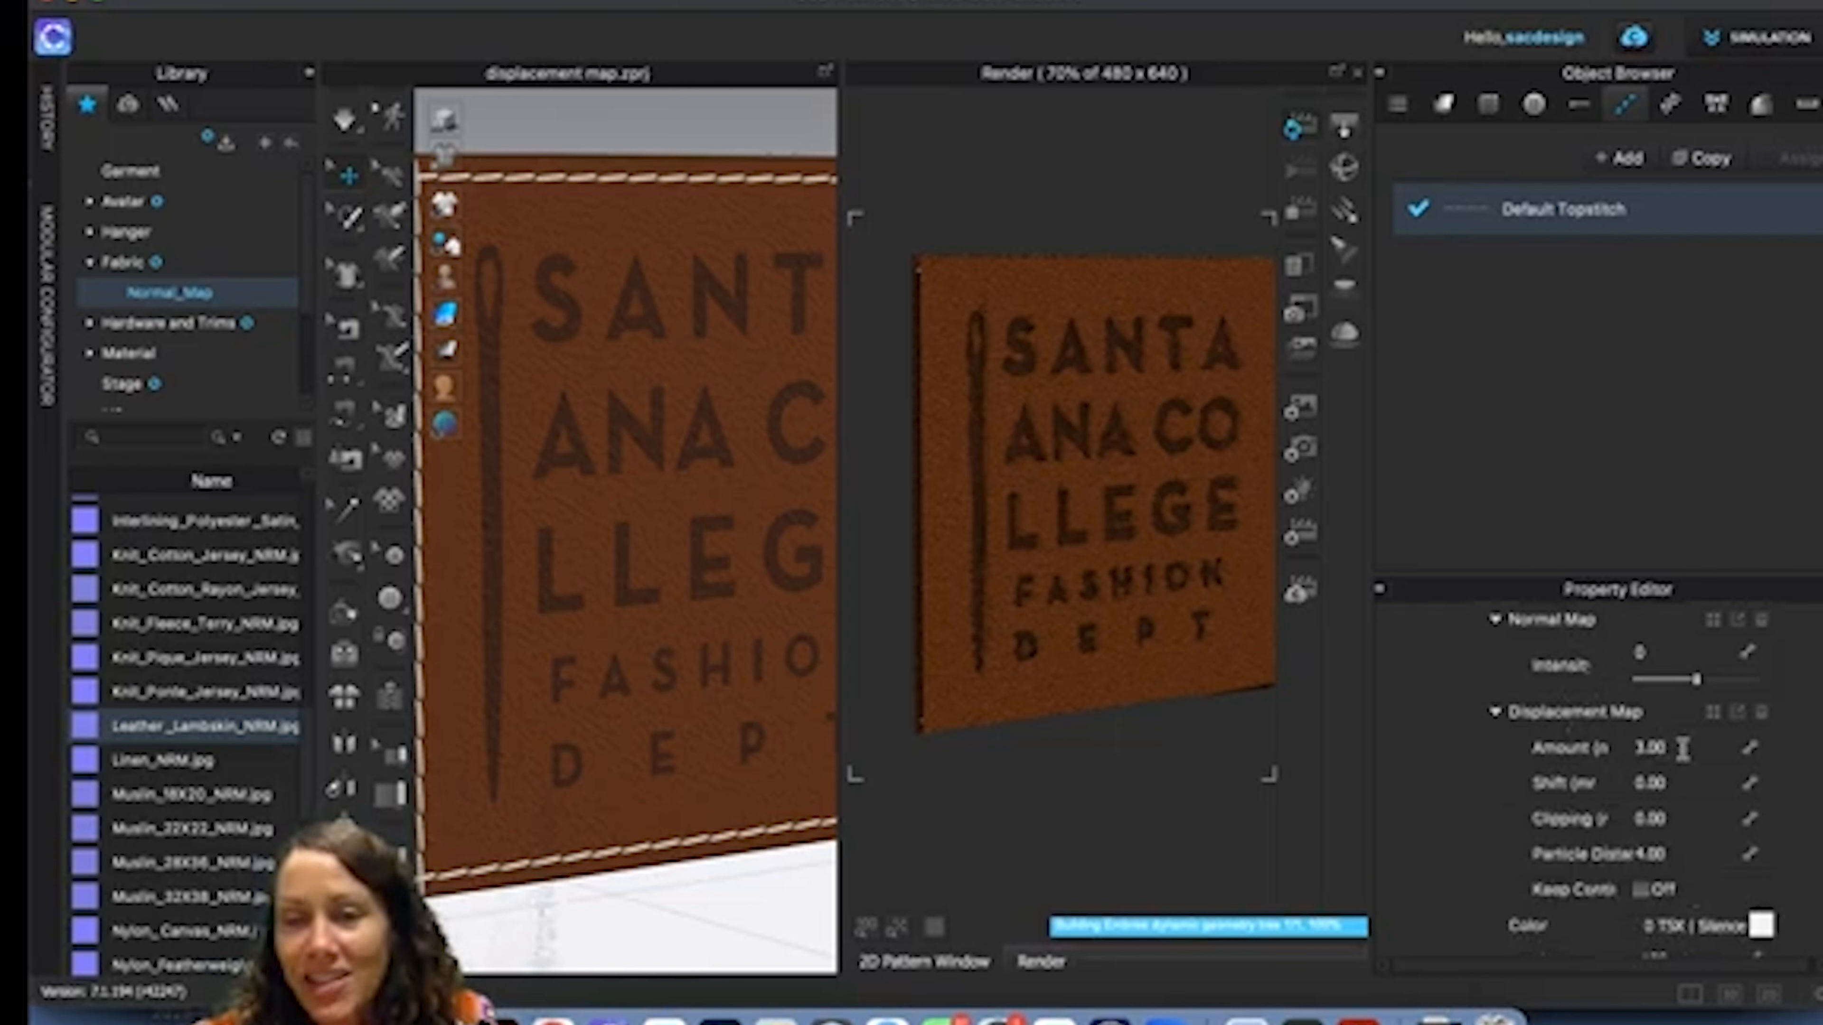
left_click(1682, 781)
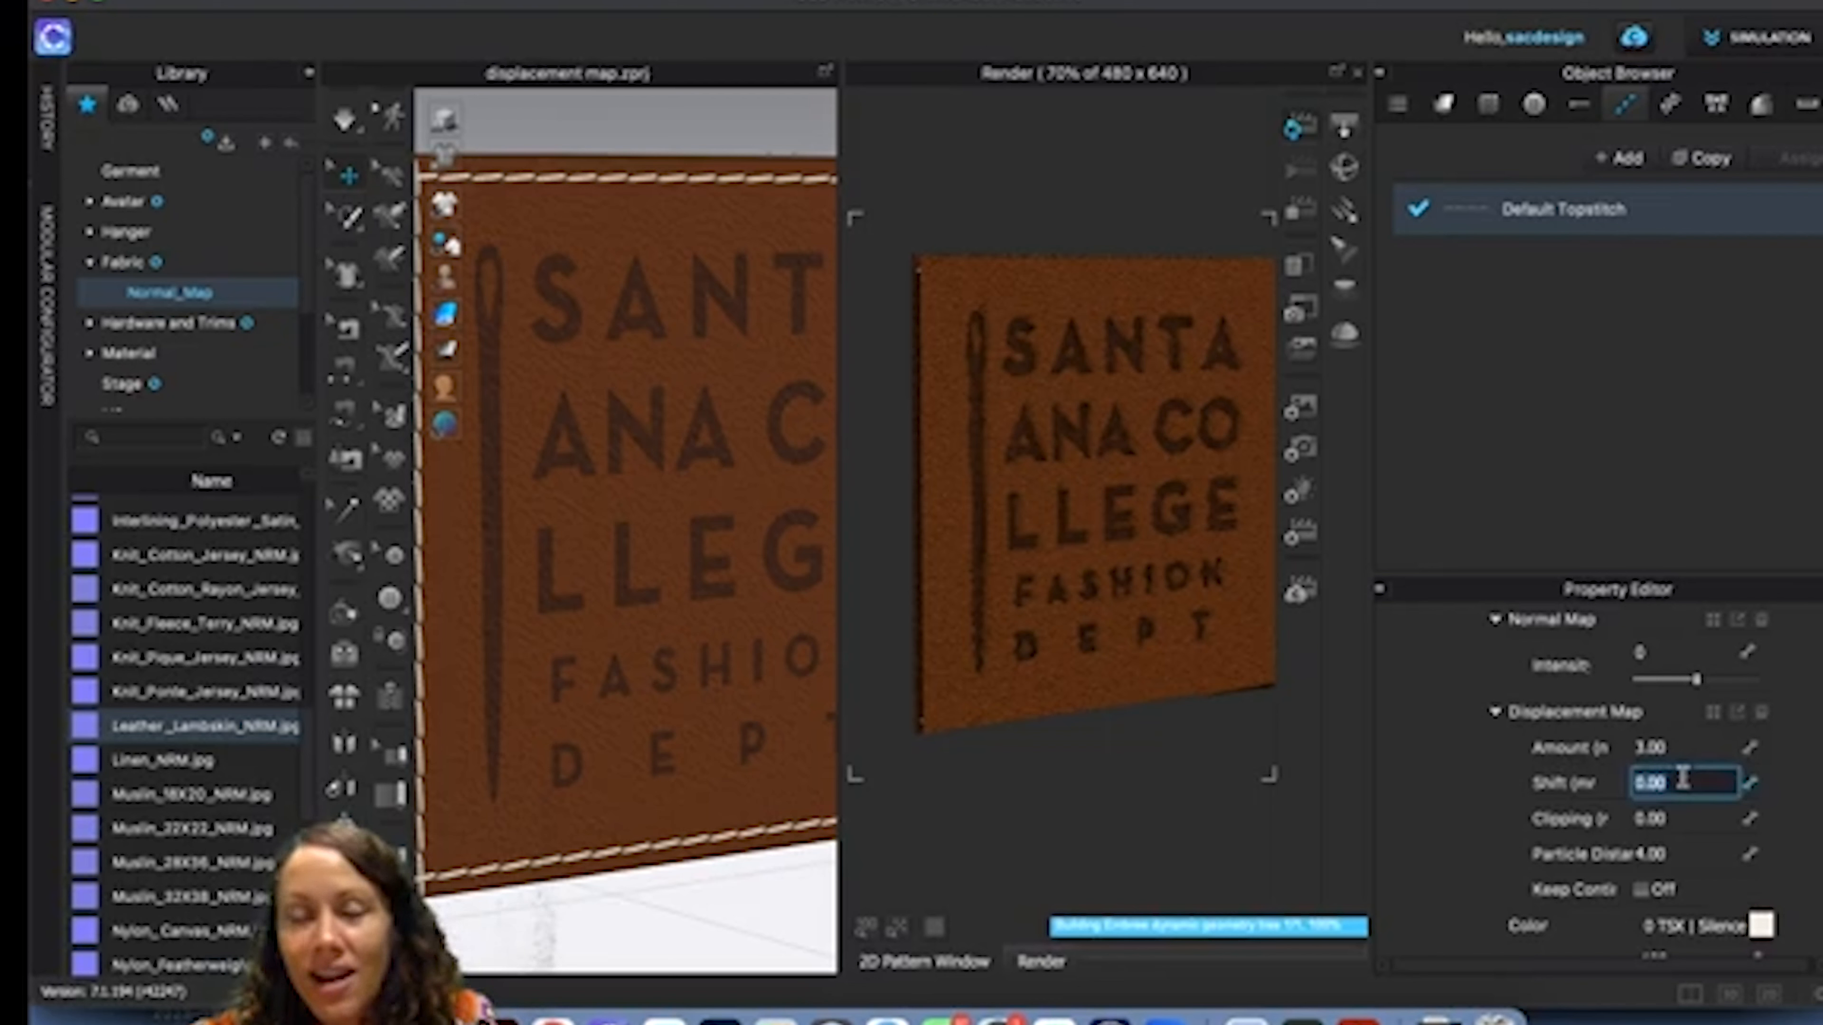
type("1")
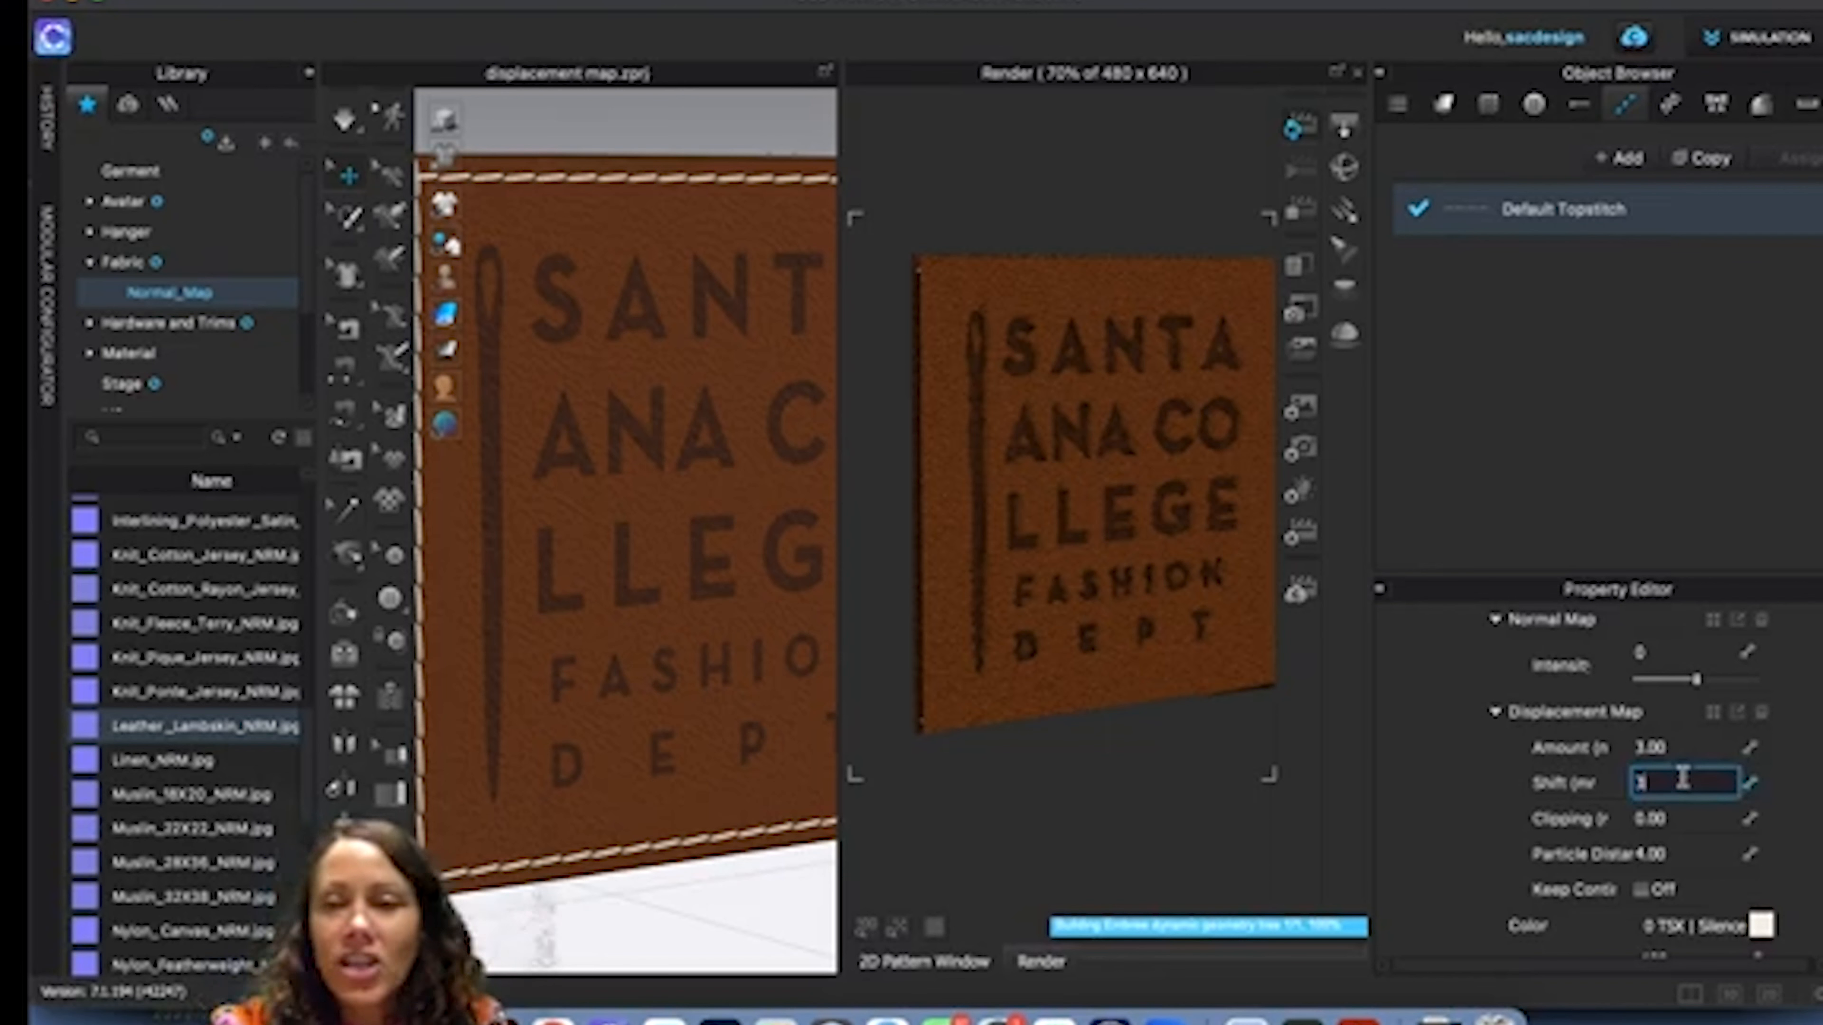
left_click(1699, 818)
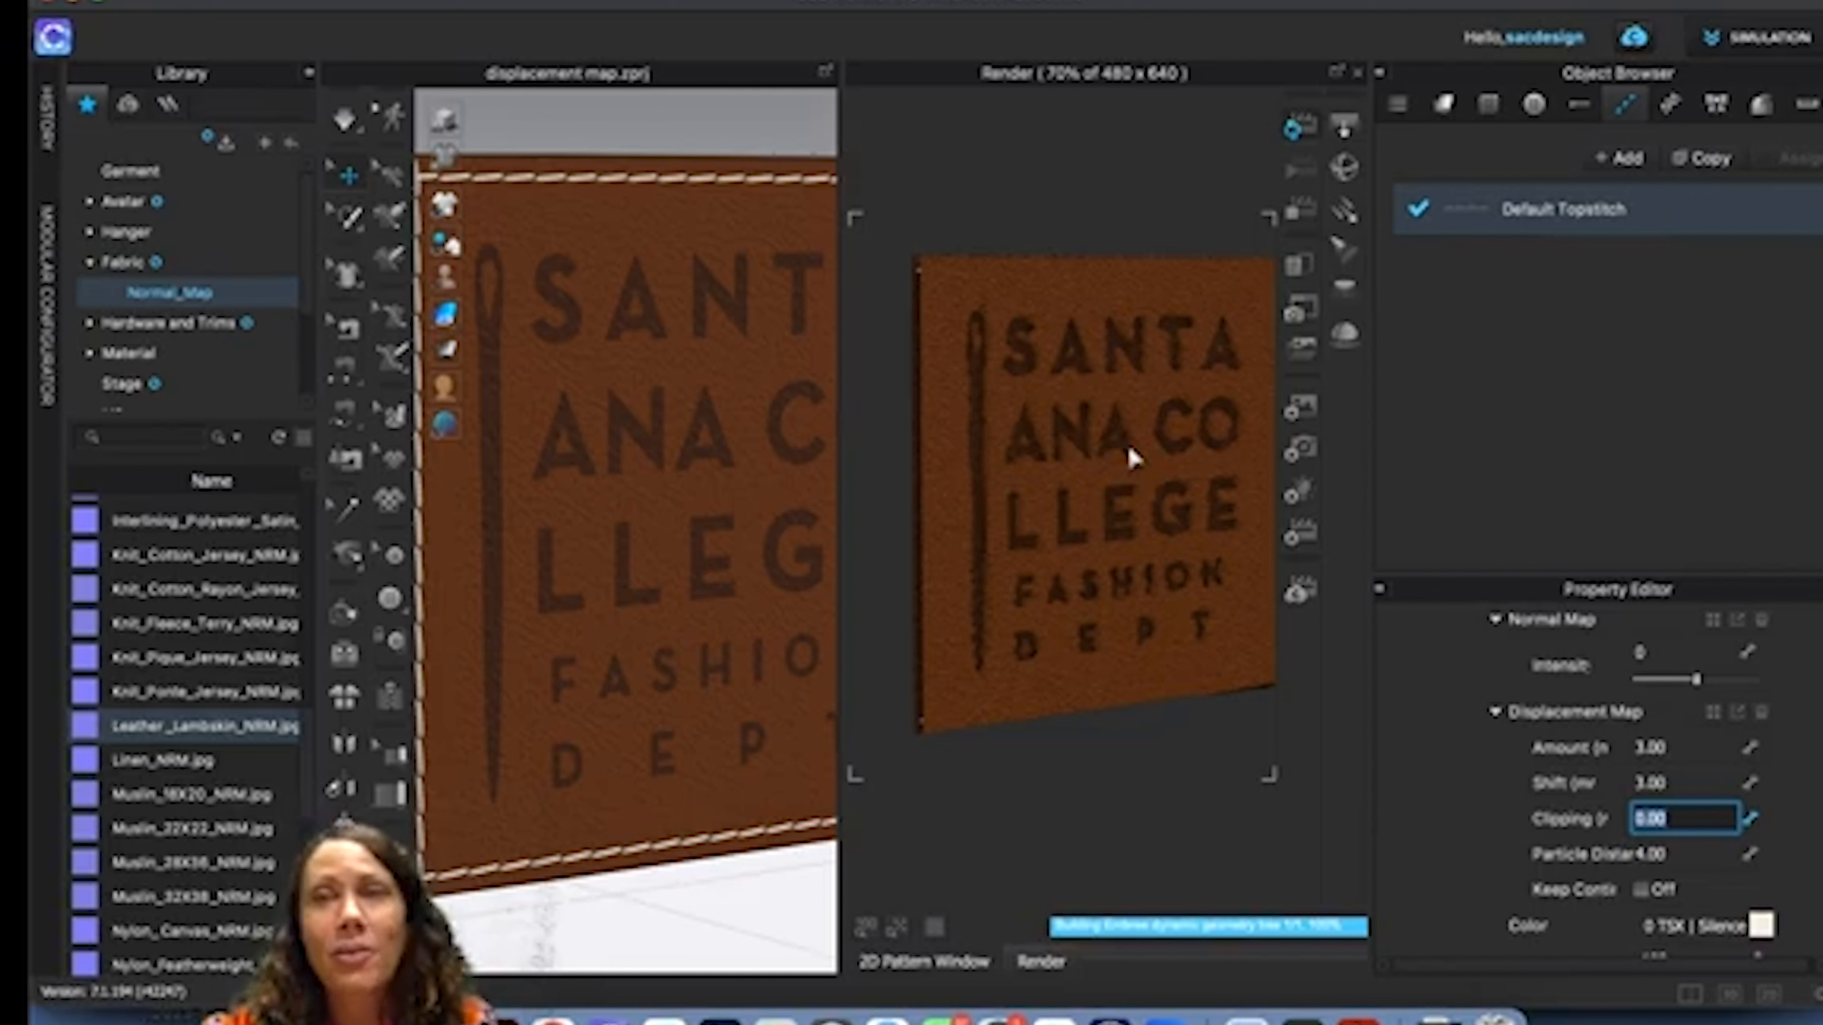
key("ctrl+Up")
key("ctrl+Up")
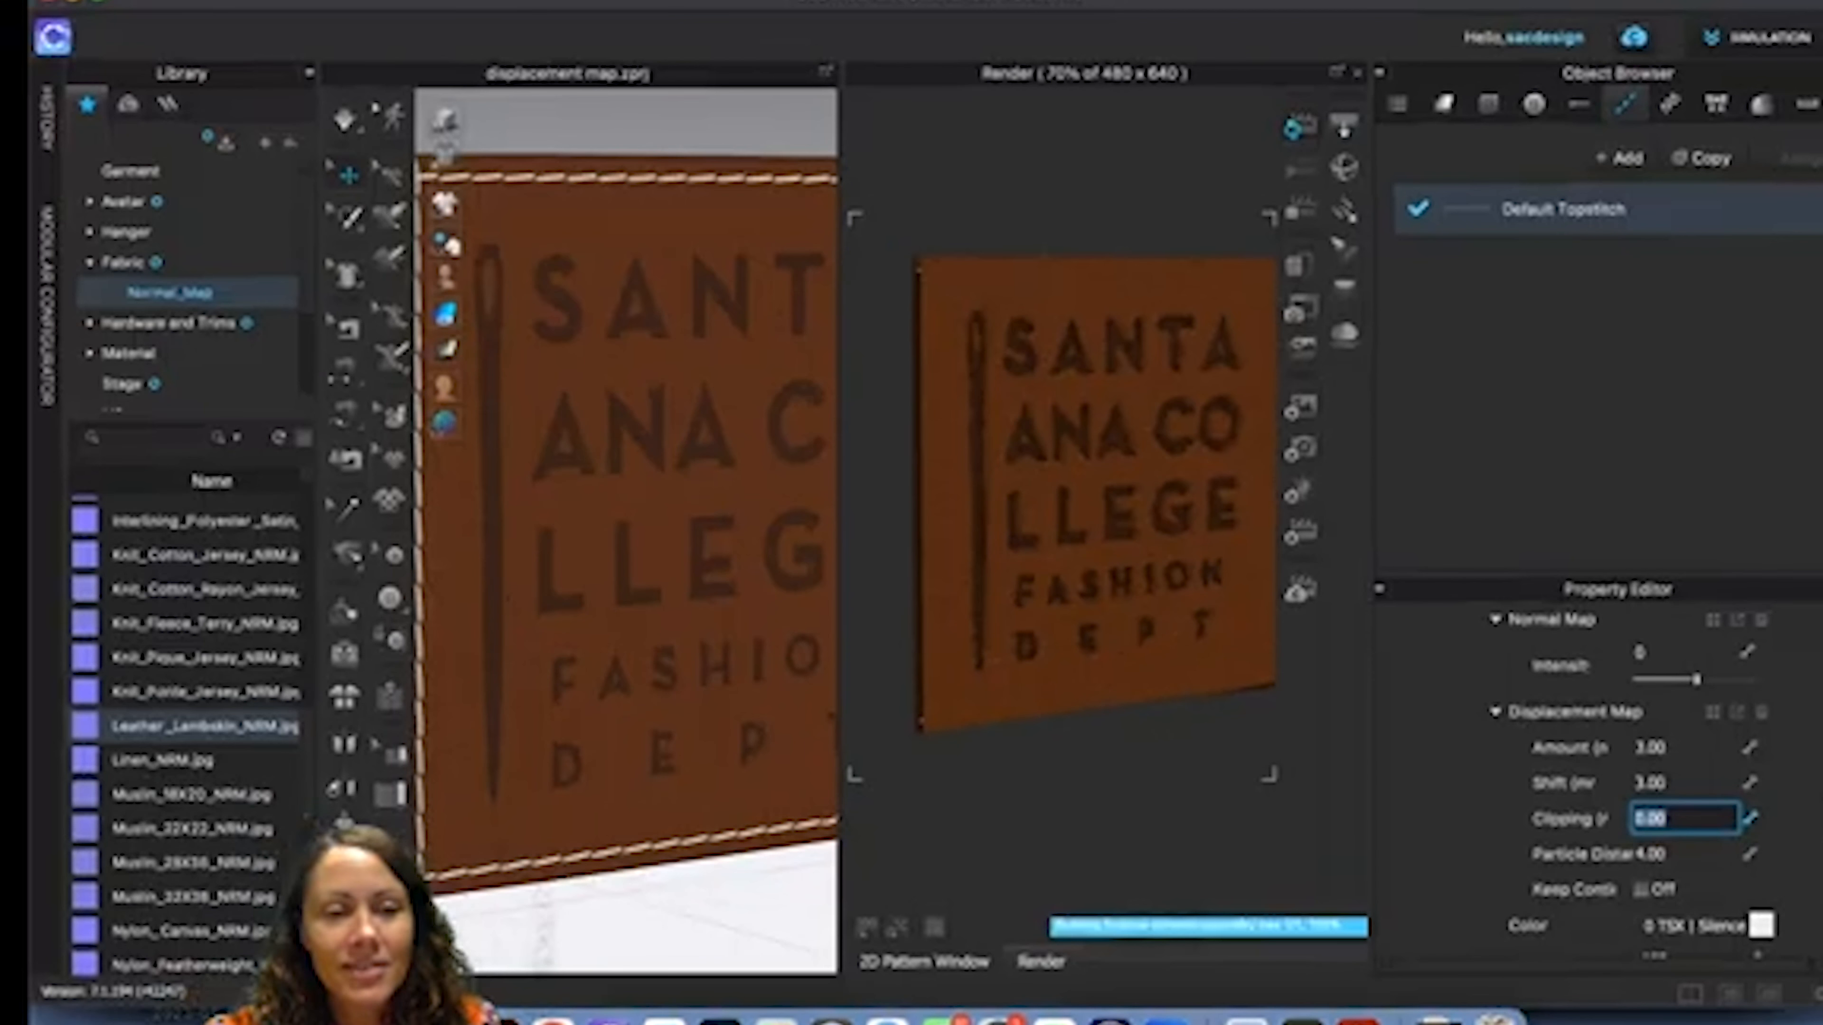
left_click(1045, 1)
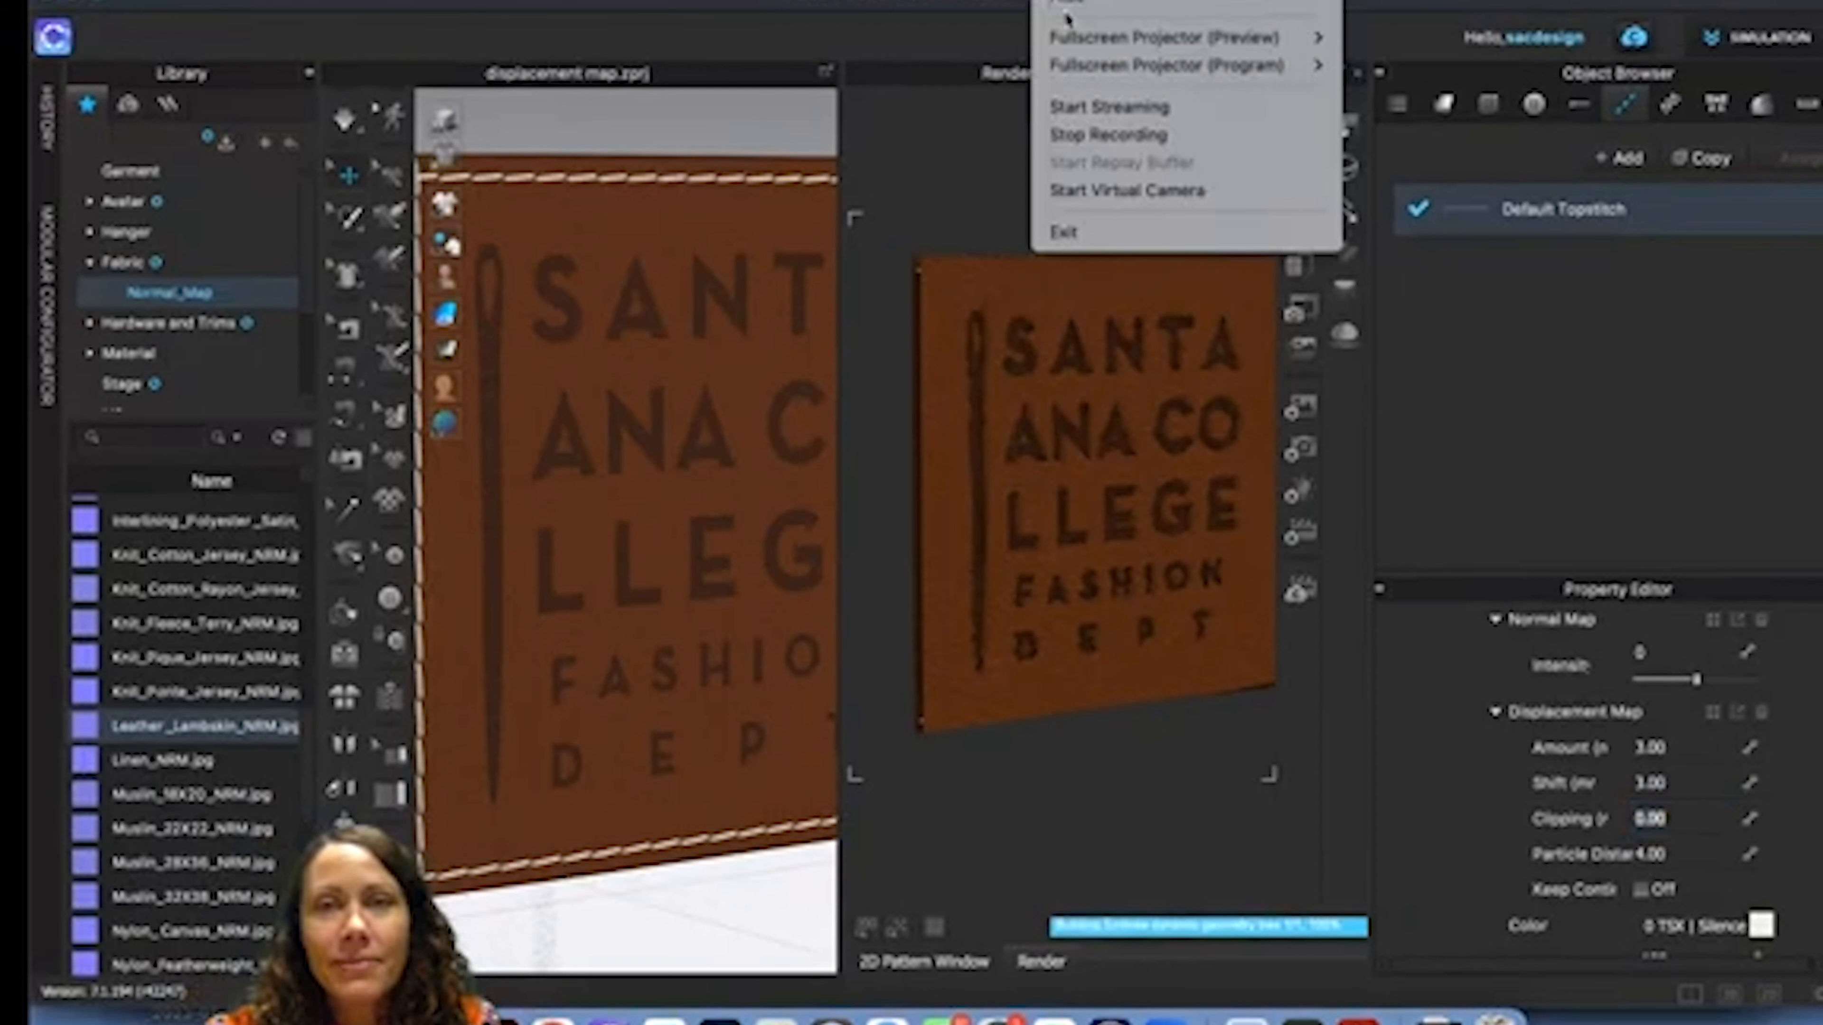
left_click(1091, 135)
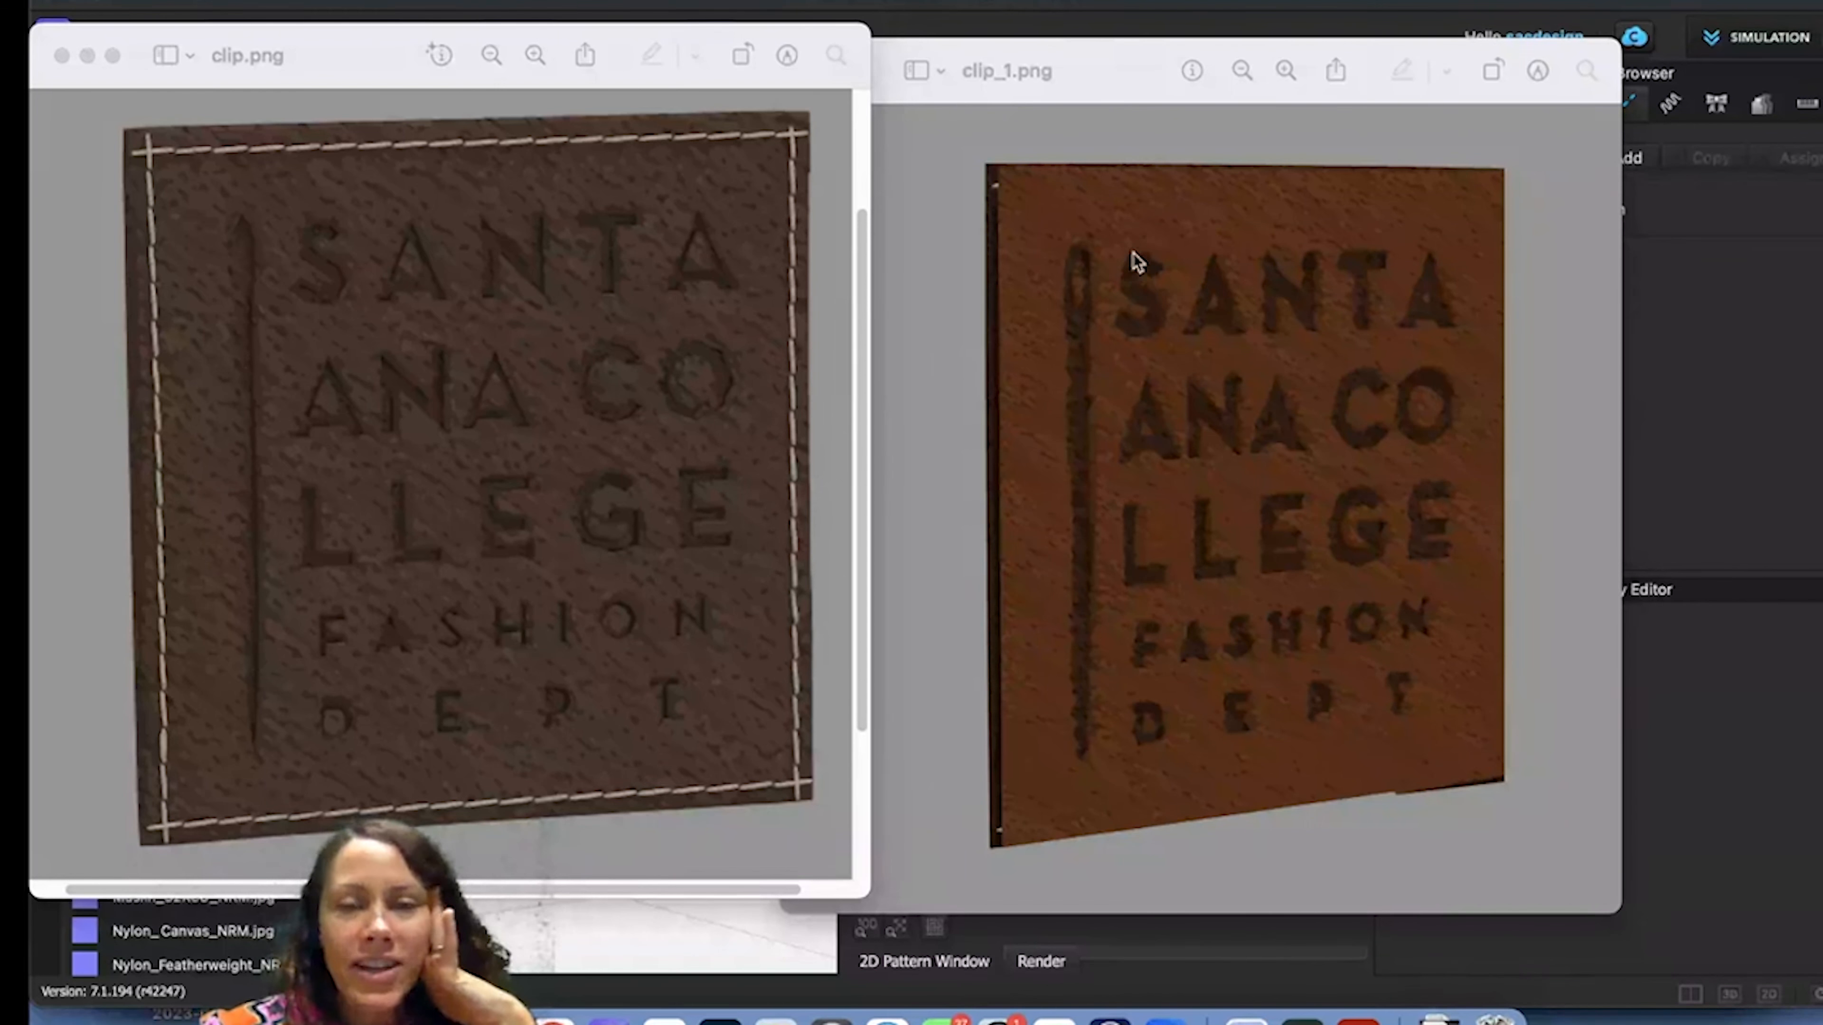